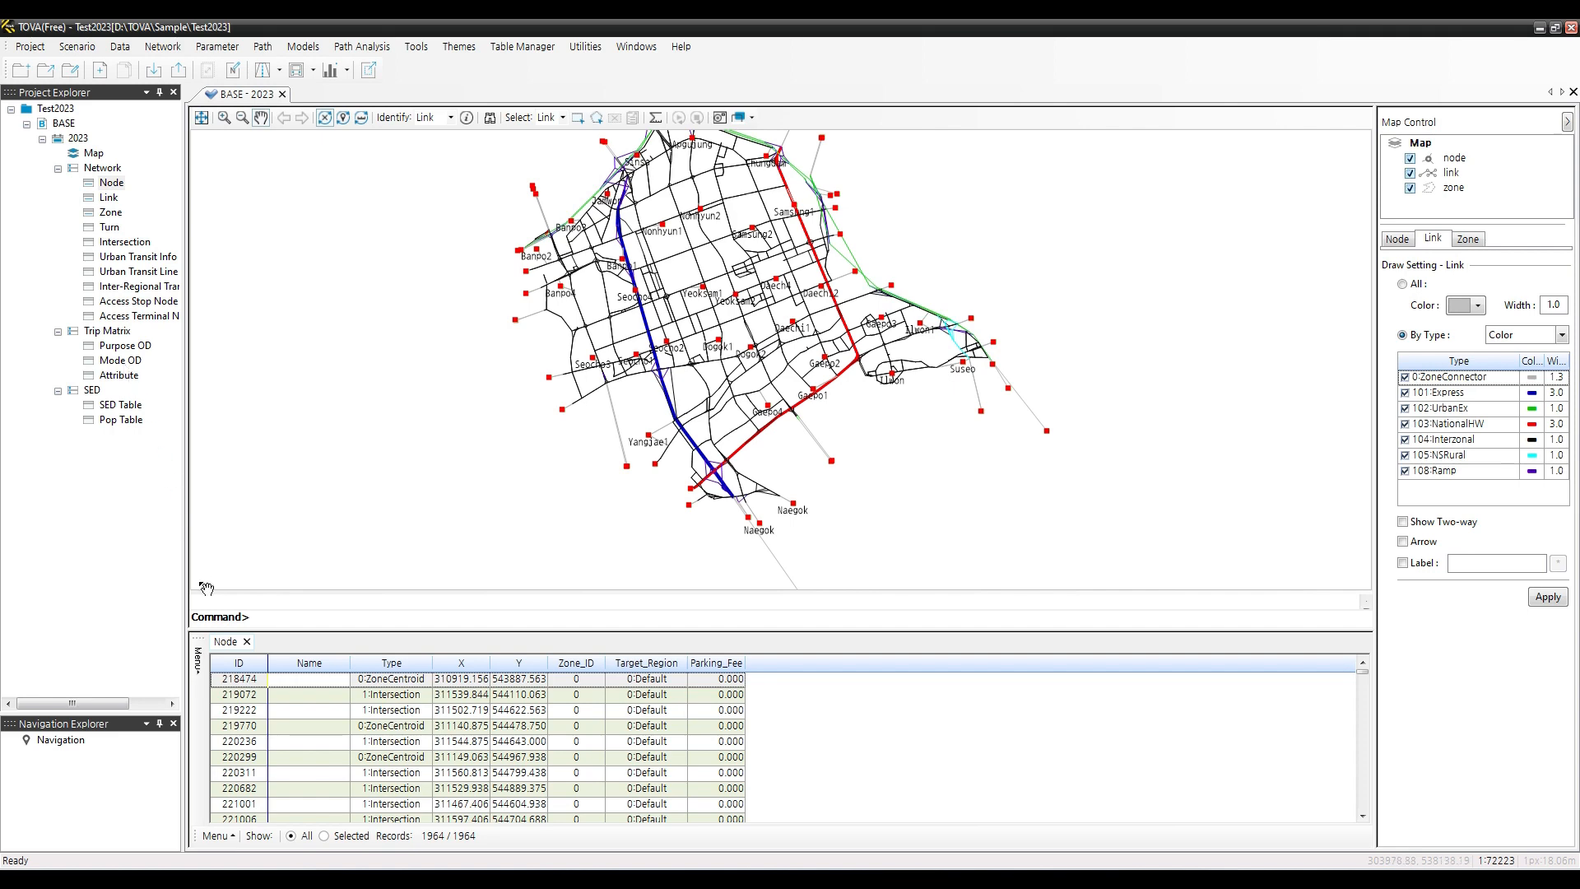
Close the Node table and open the Mode OD table of the 2023 scenario
click(248, 641)
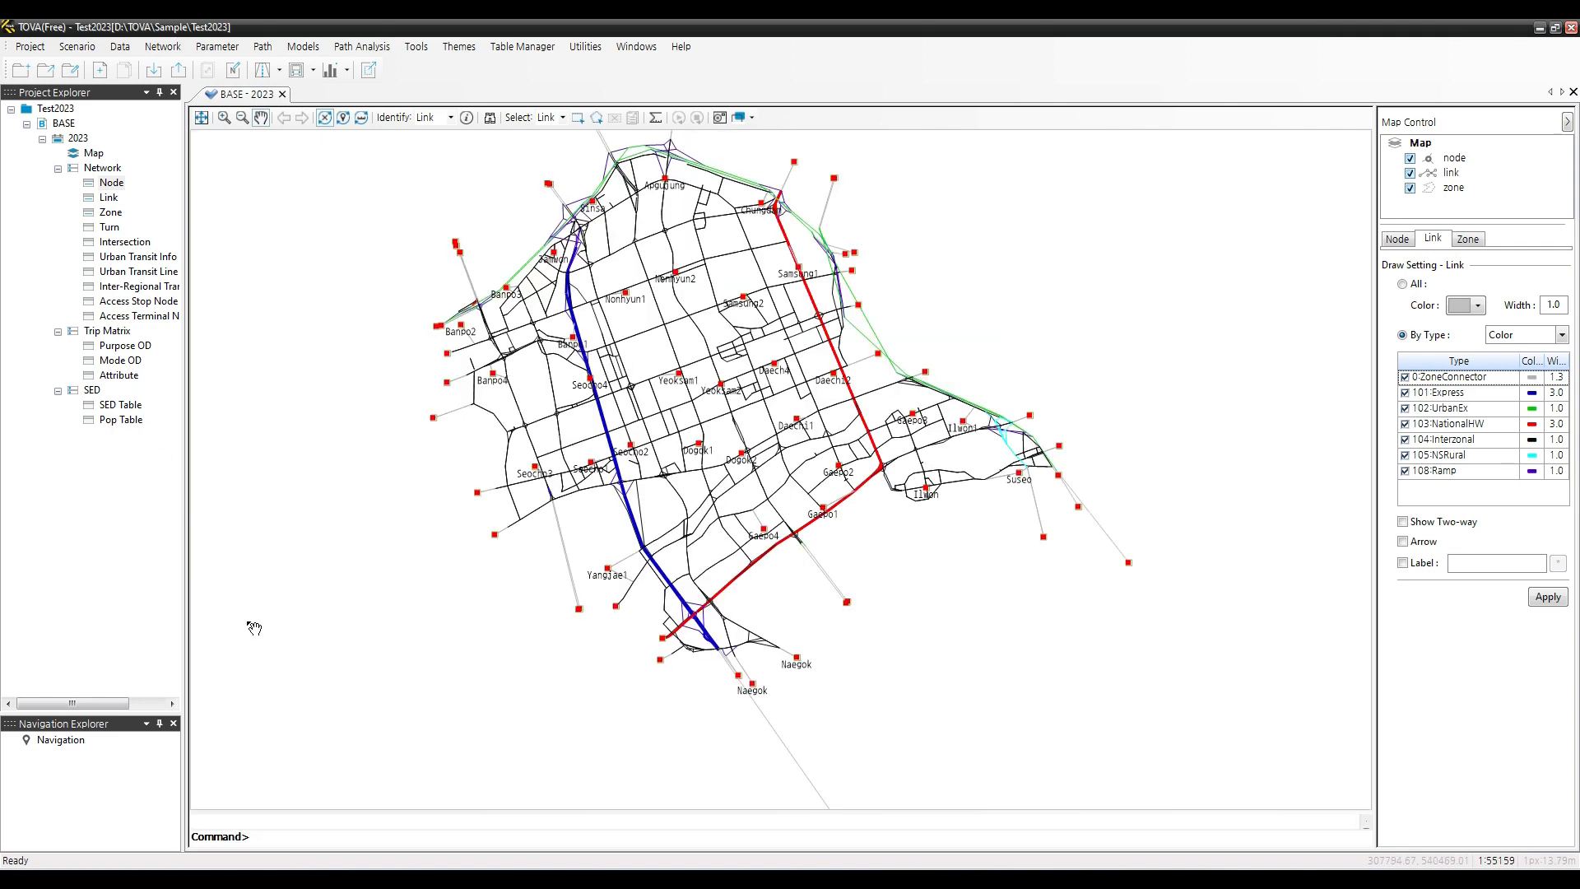
double_click(135, 362)
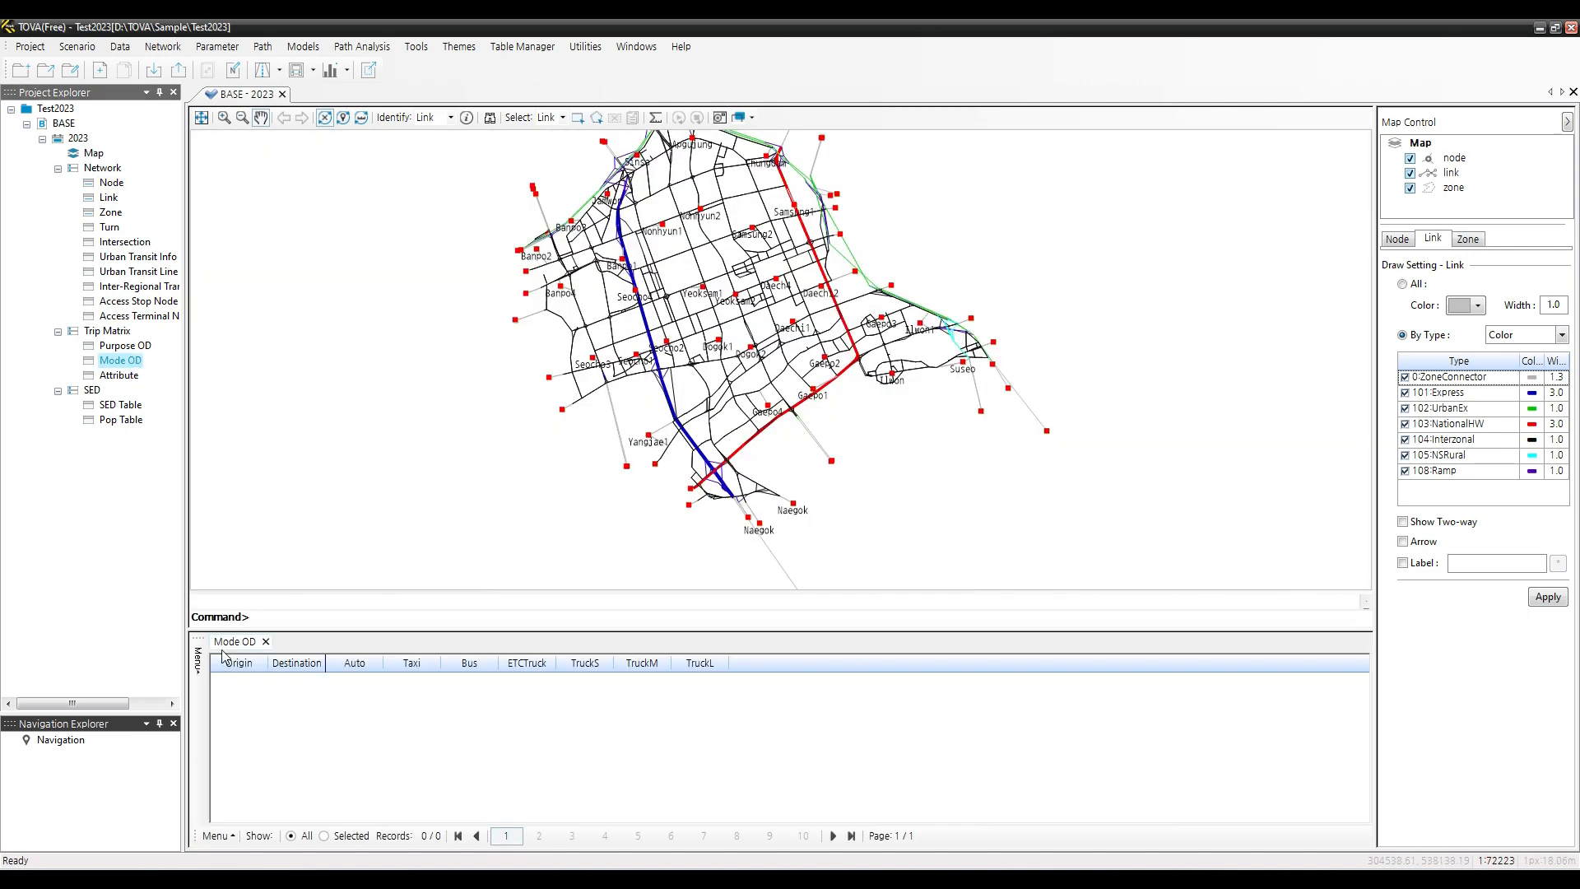
click(211, 836)
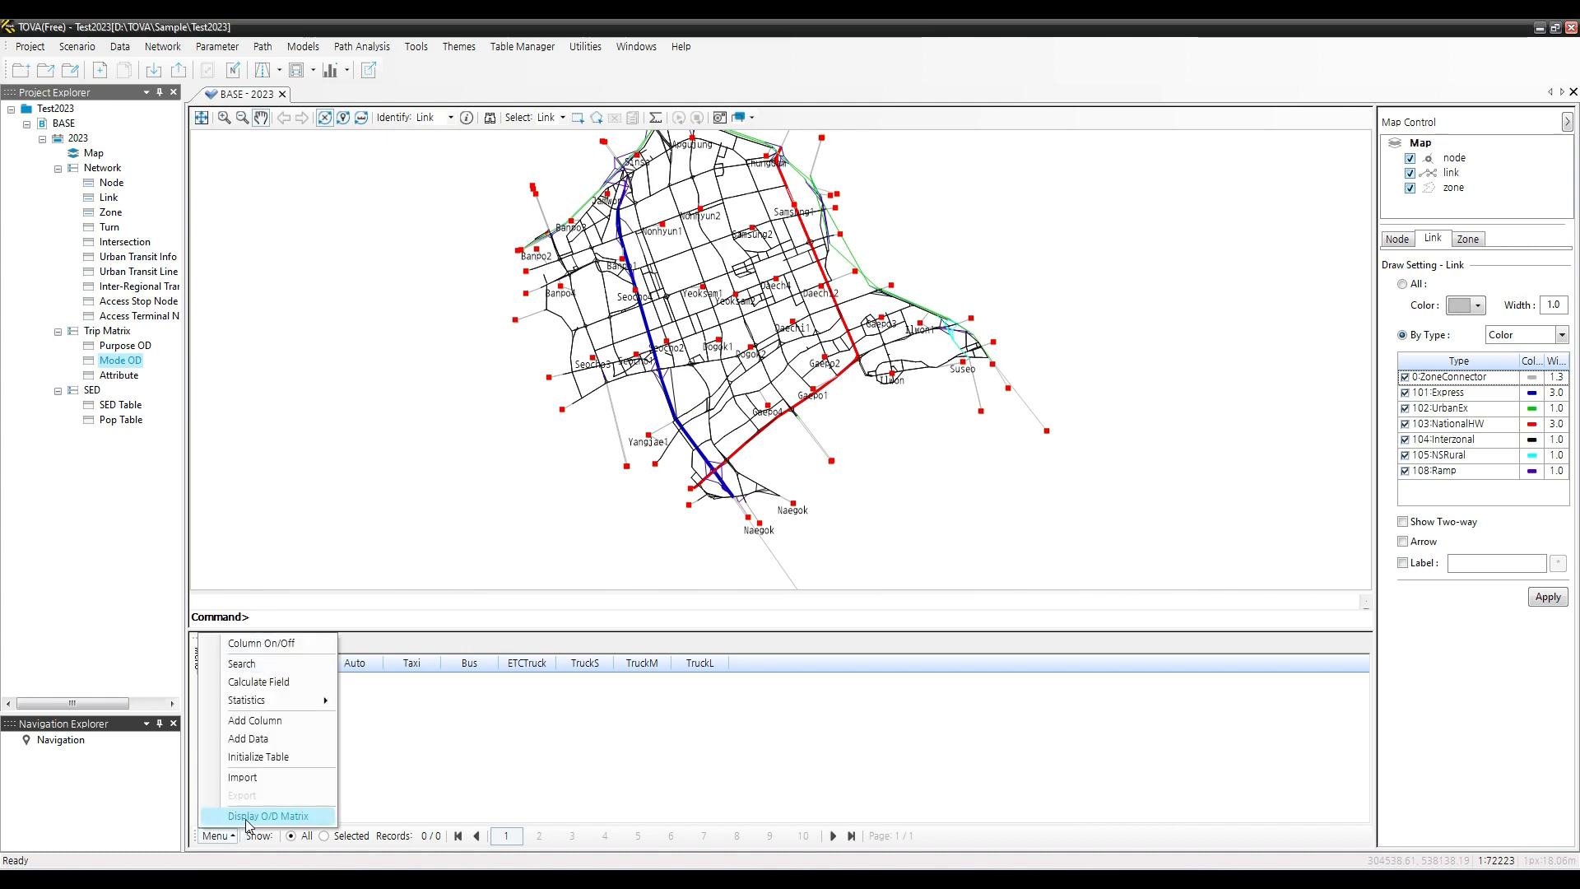
click(263, 783)
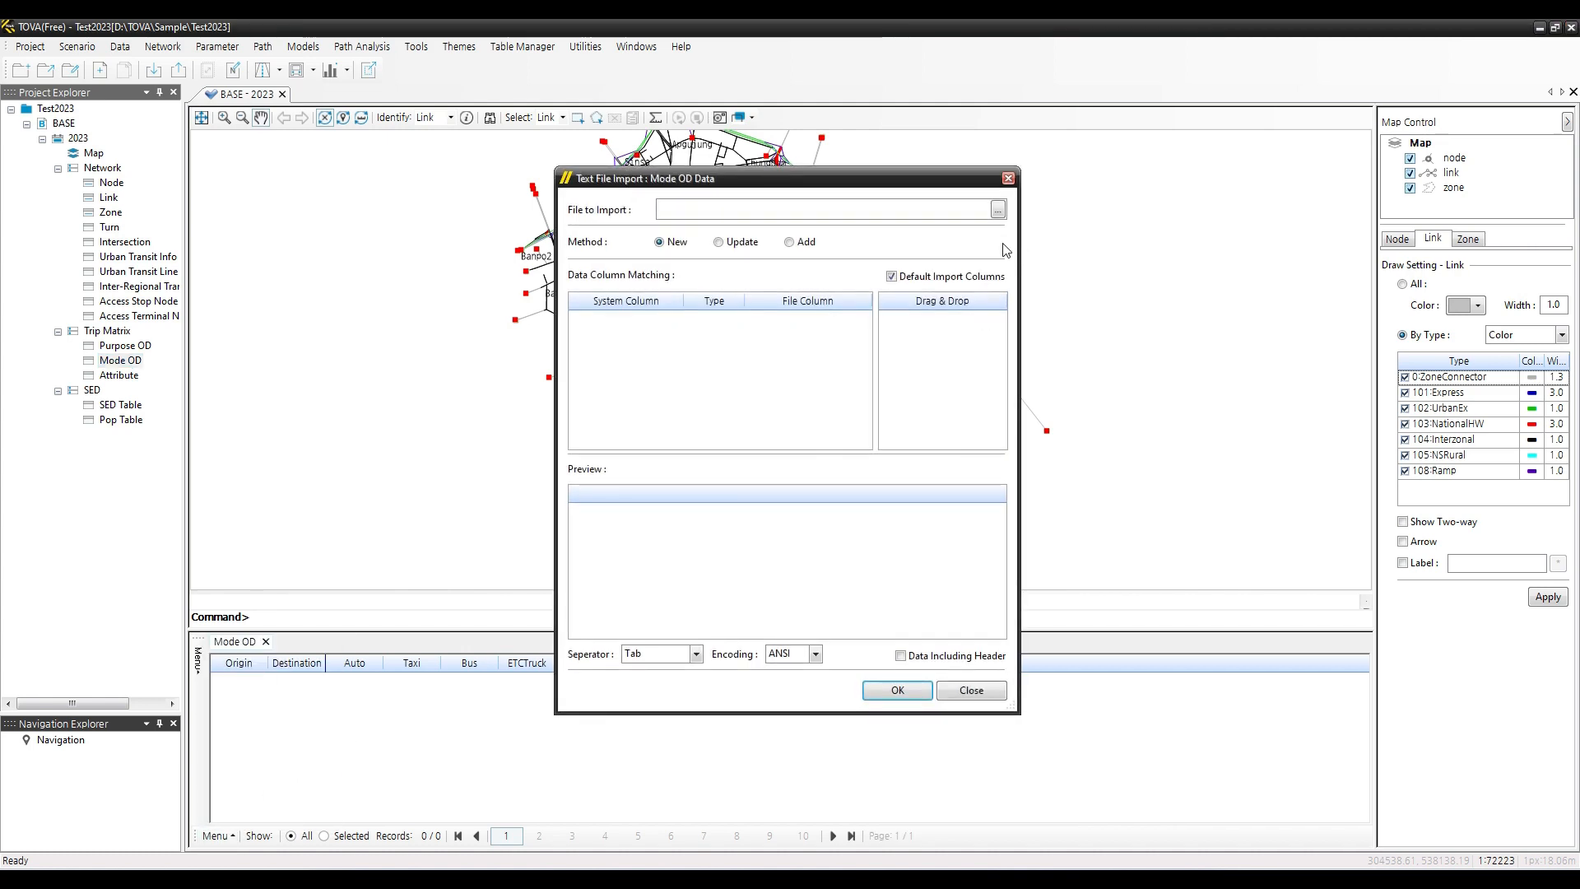
click(997, 211)
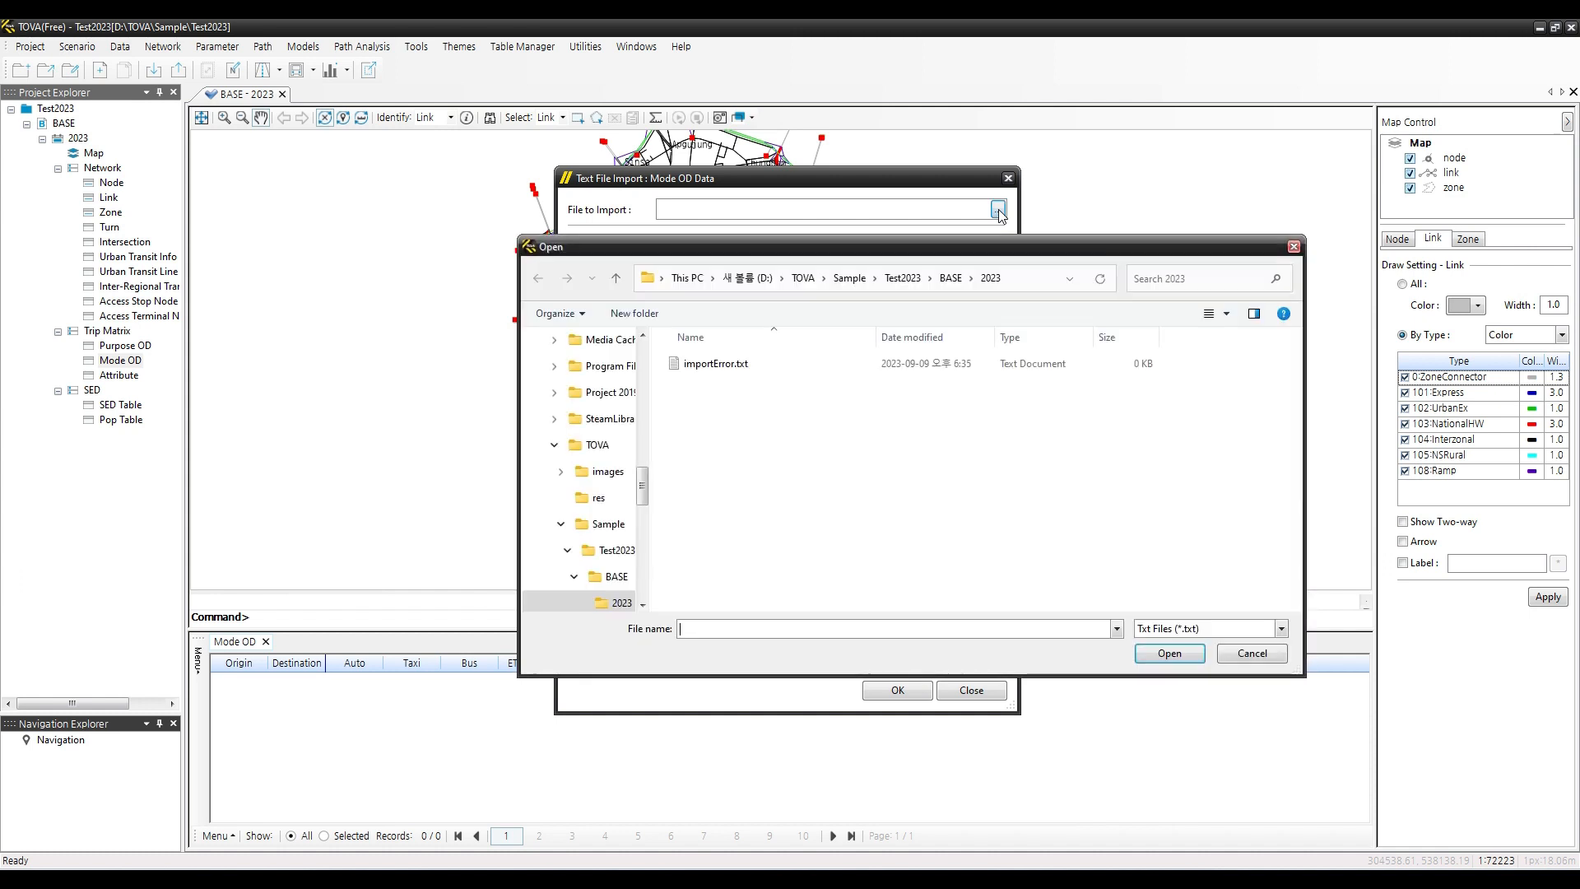
click(849, 278)
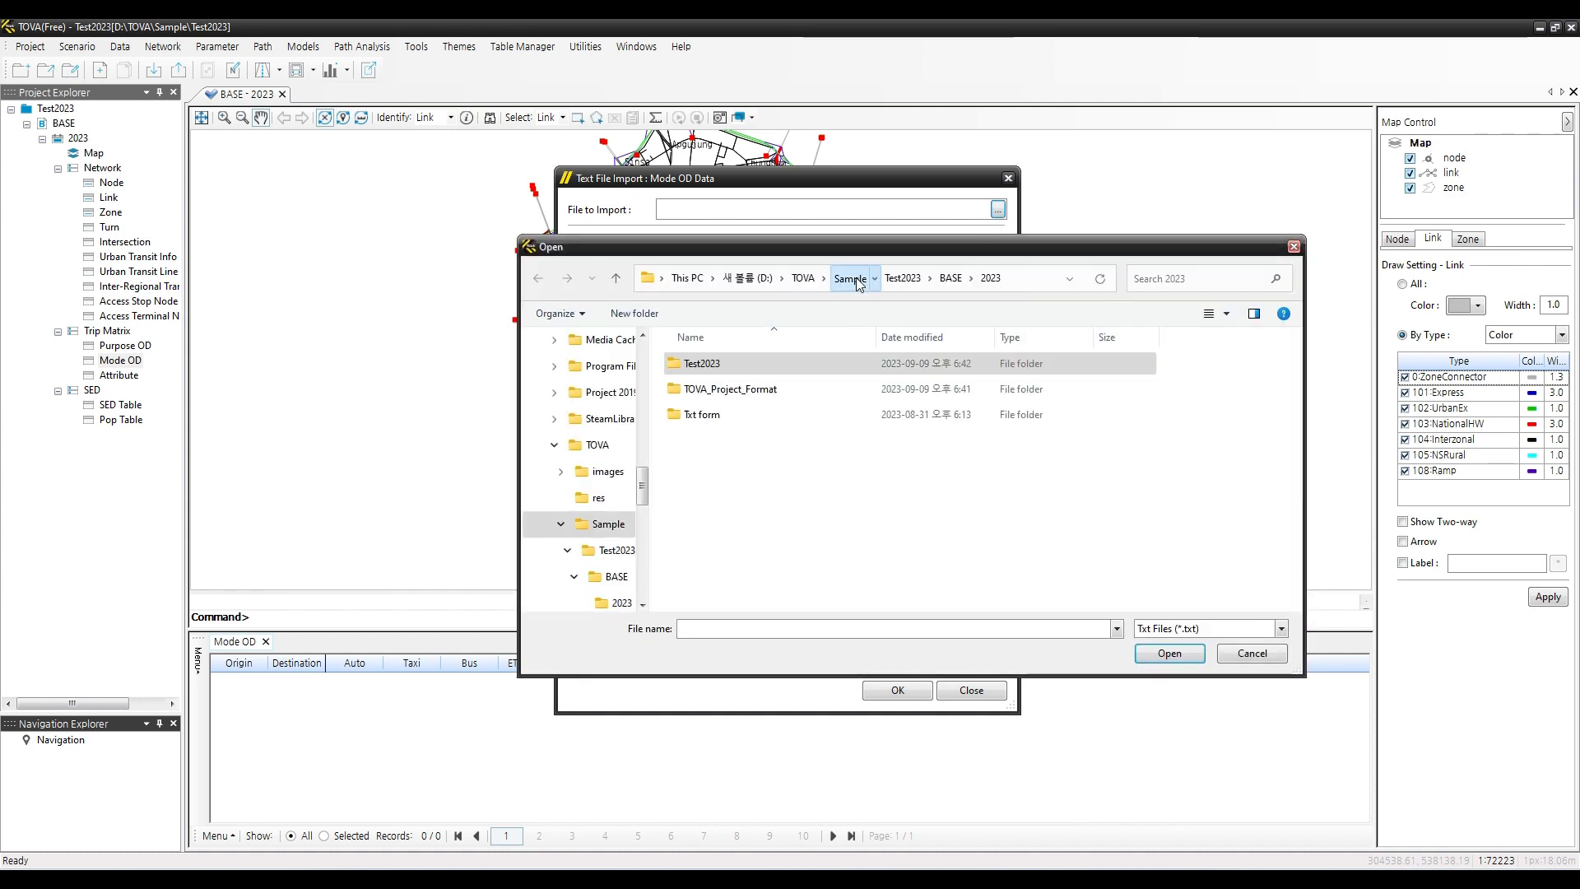
double_click(719, 422)
double_click(719, 424)
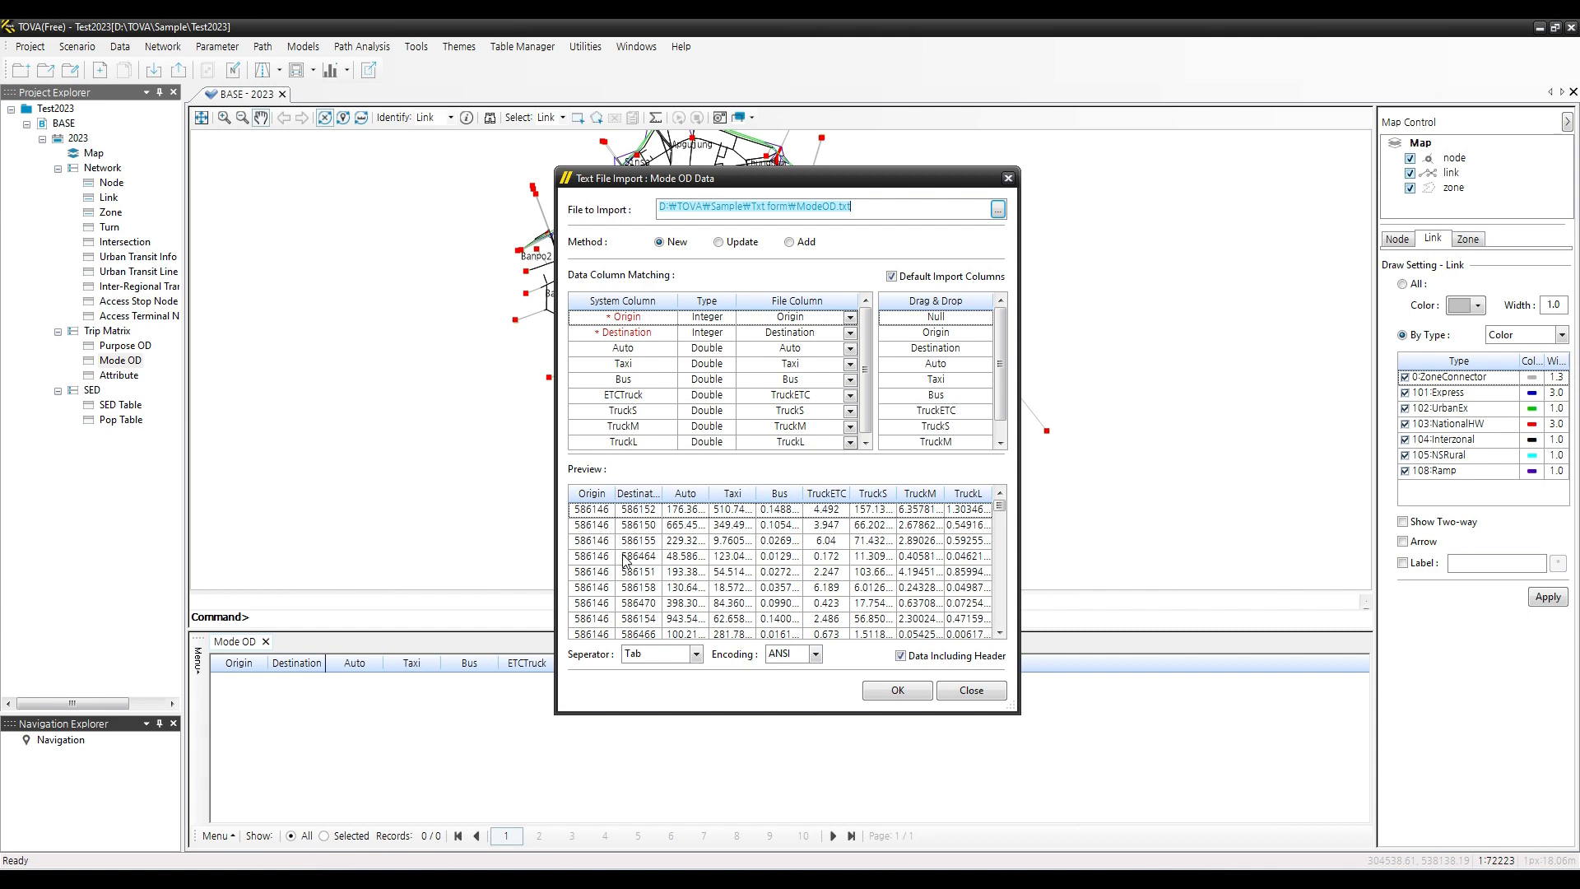
scroll(626, 565, down, 1)
scroll(625, 568, up, 1)
click(971, 690)
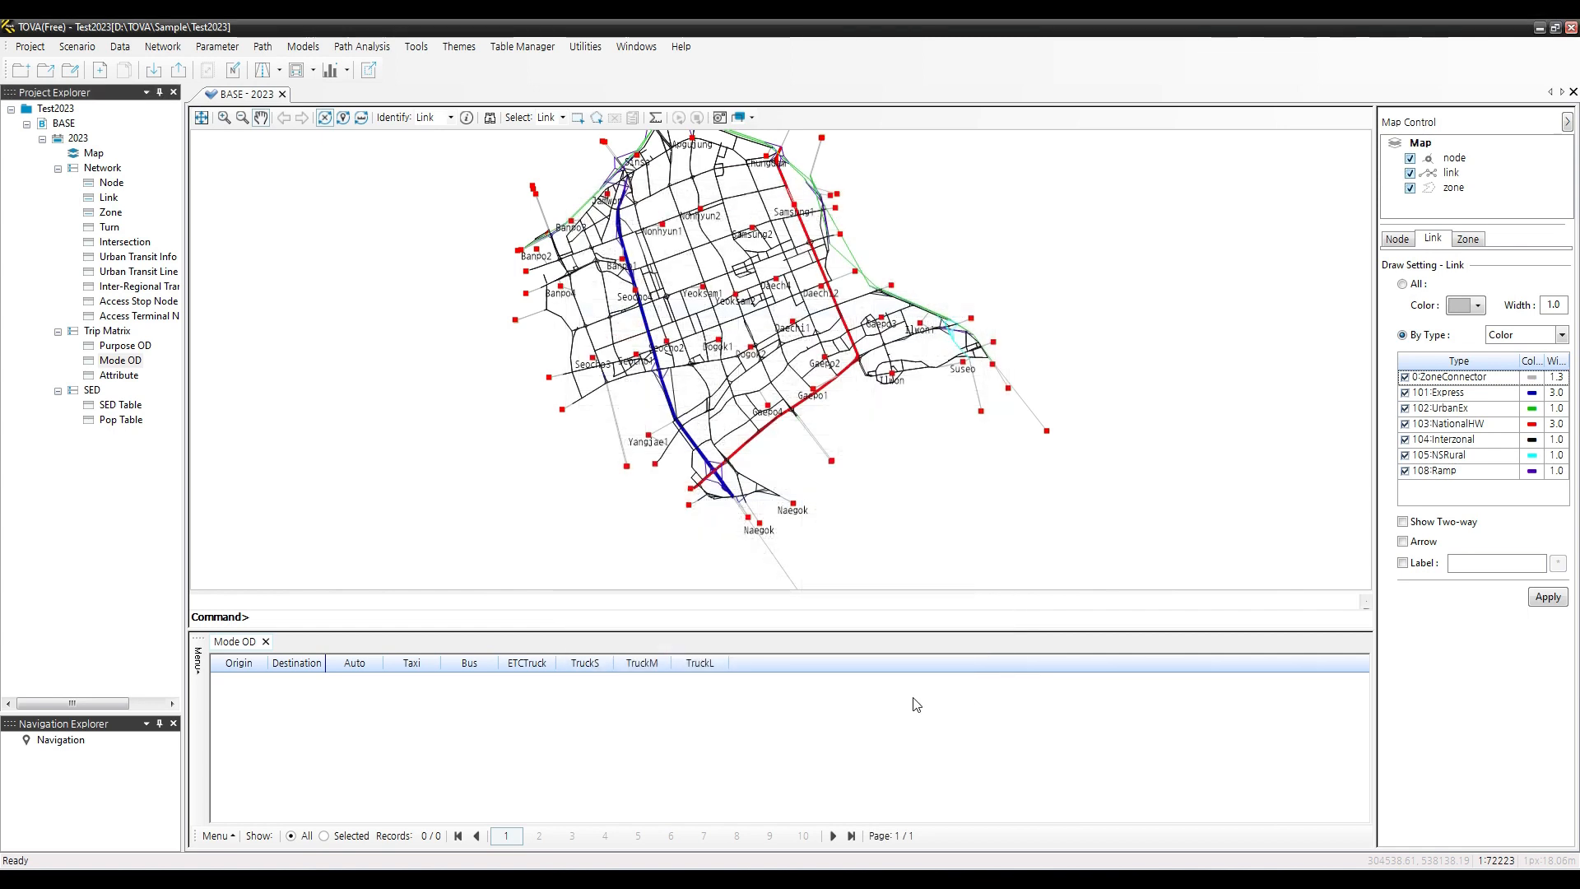
Initialize the Mode OD table and look through its generated origin-destination rows
click(219, 836)
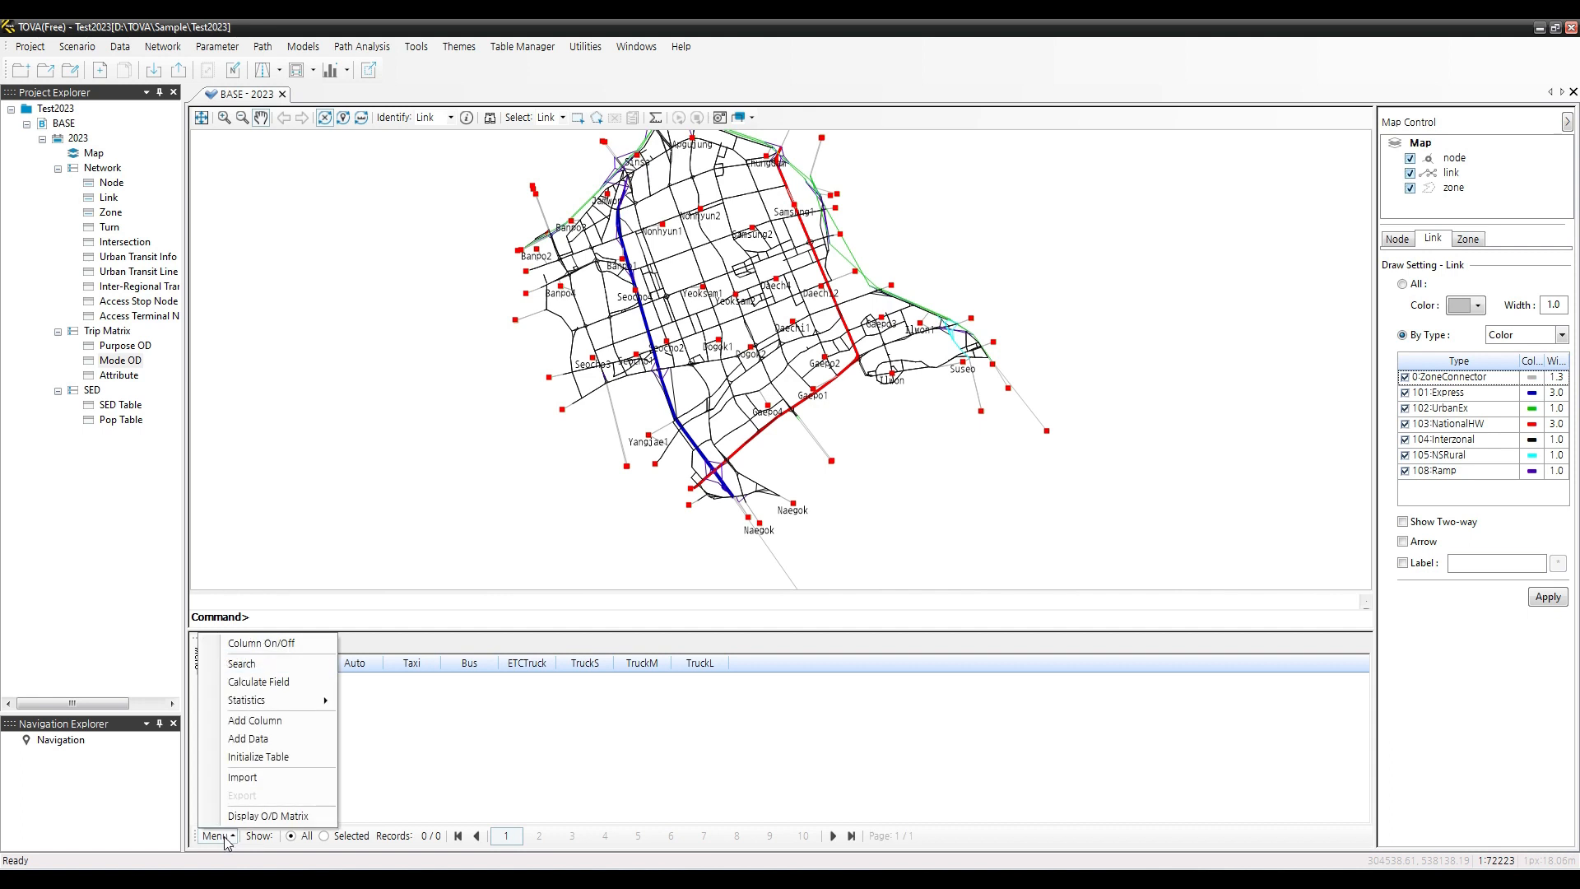
click(267, 758)
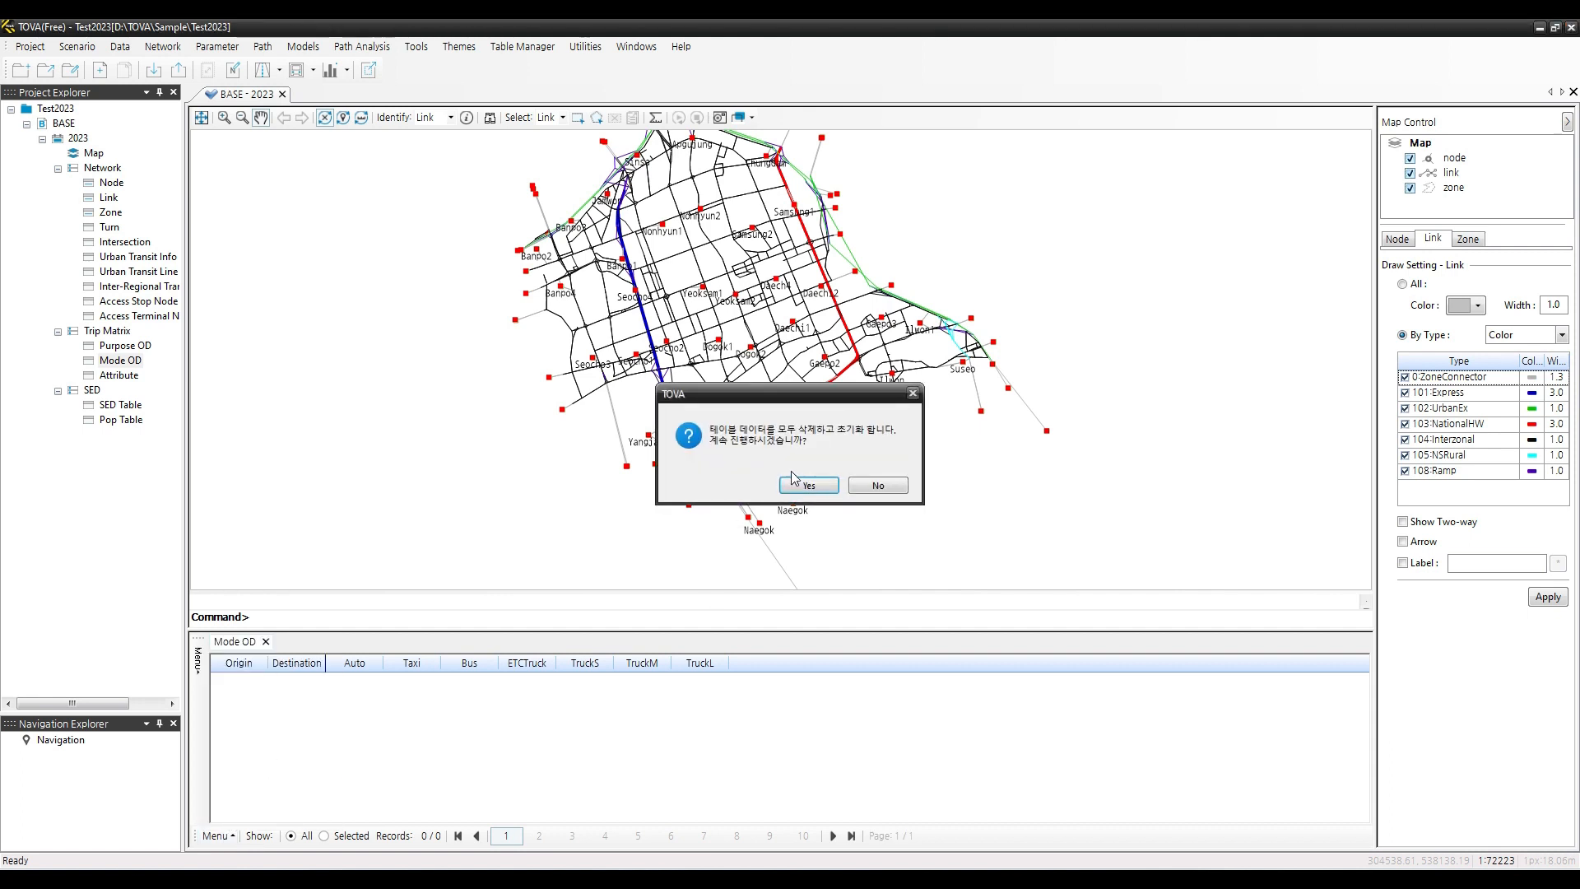
click(808, 486)
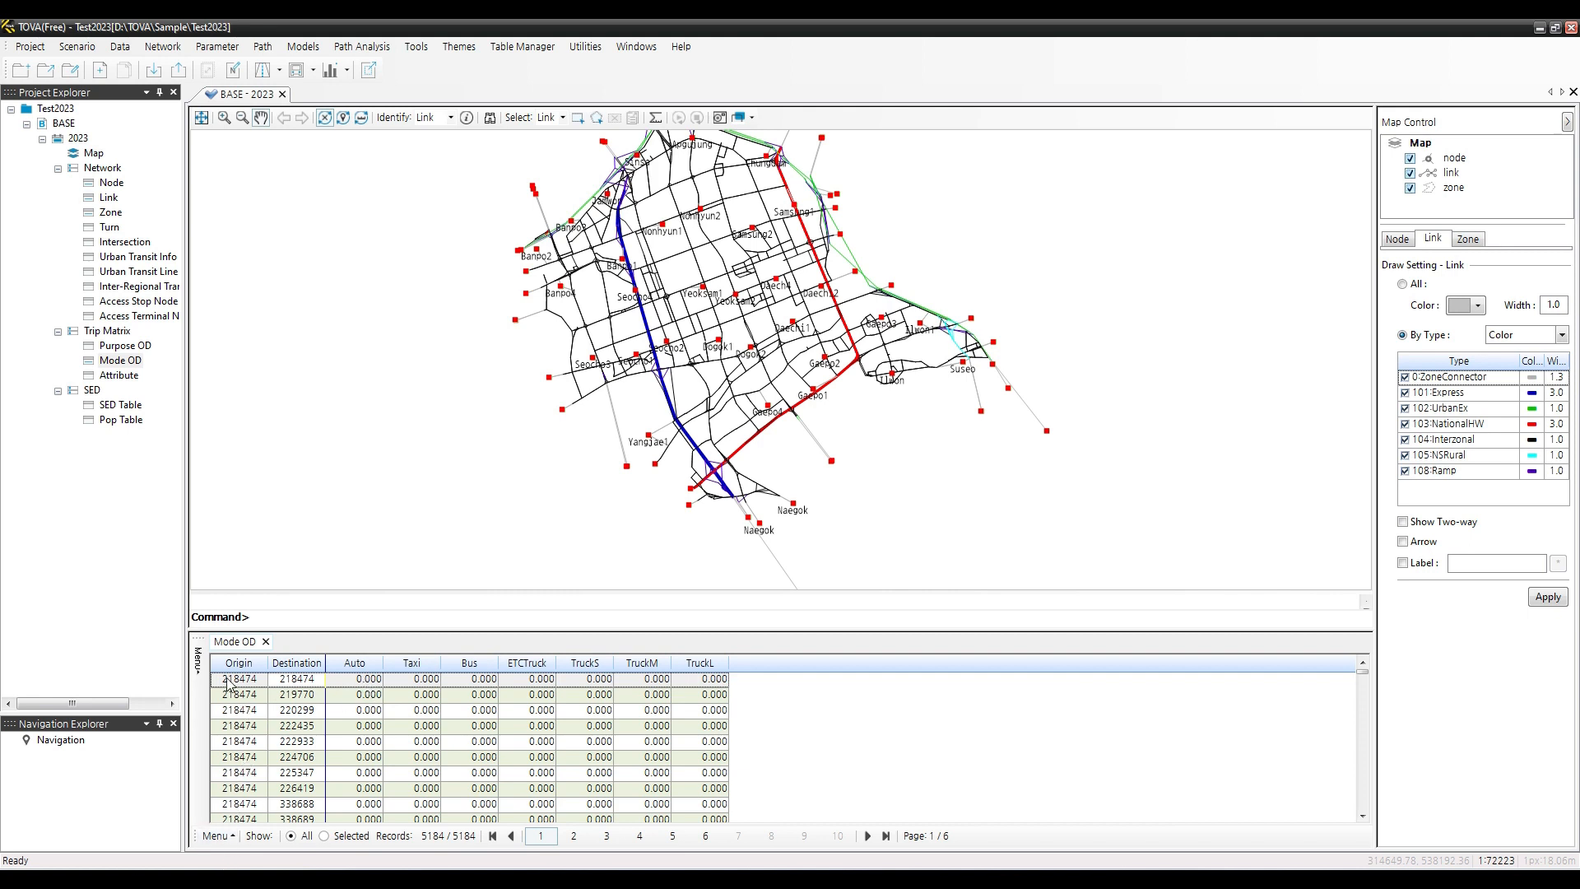
scroll(307, 753, down, 2)
scroll(304, 755, down, 5)
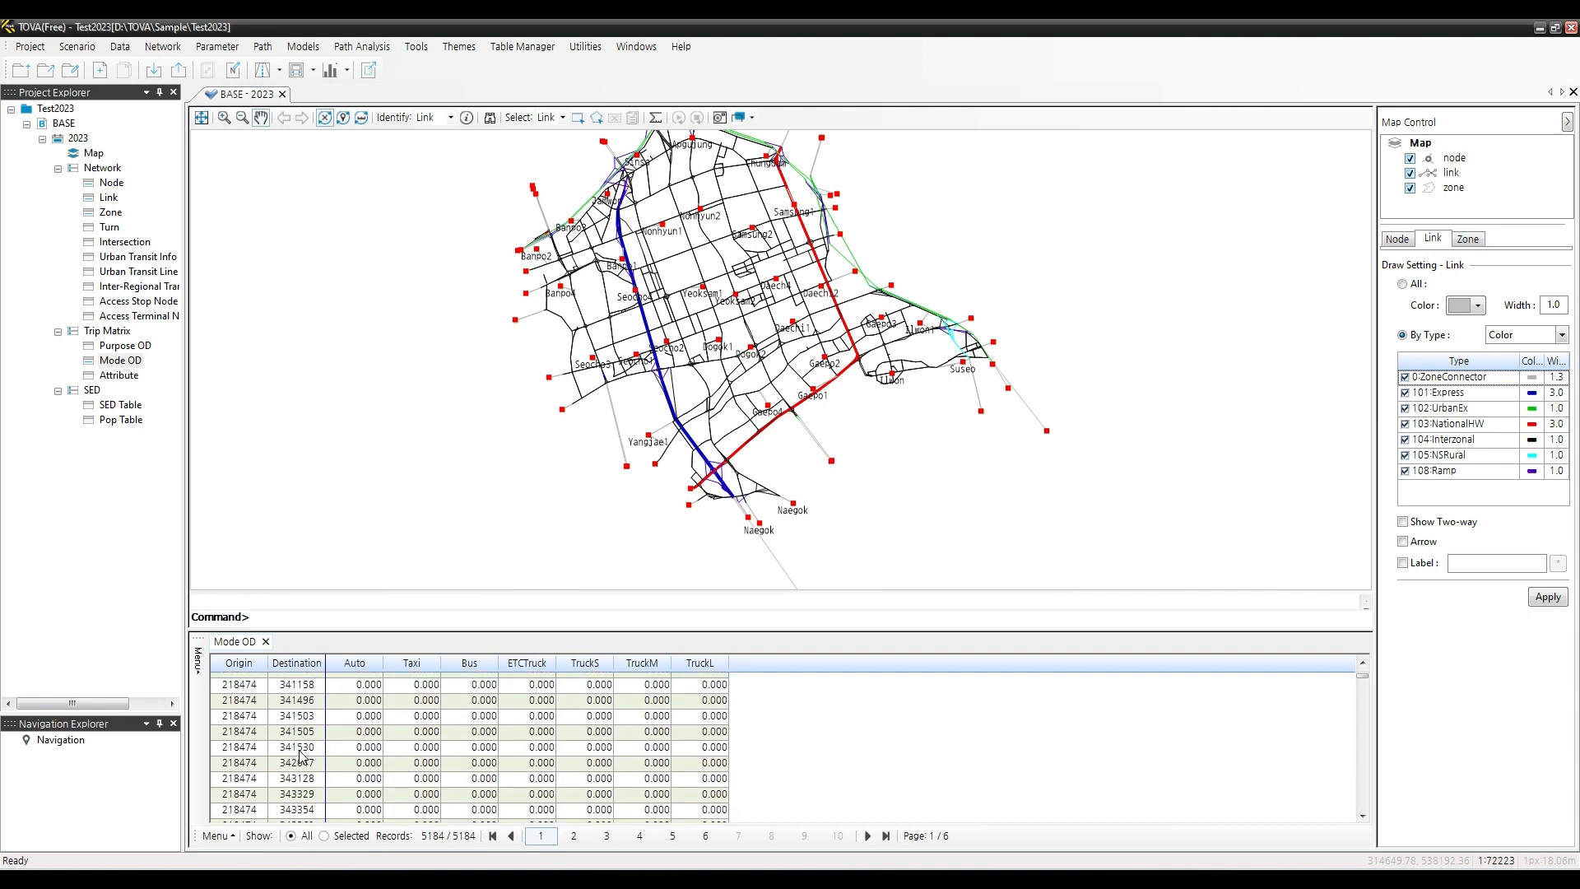
scroll(300, 753, up, 7)
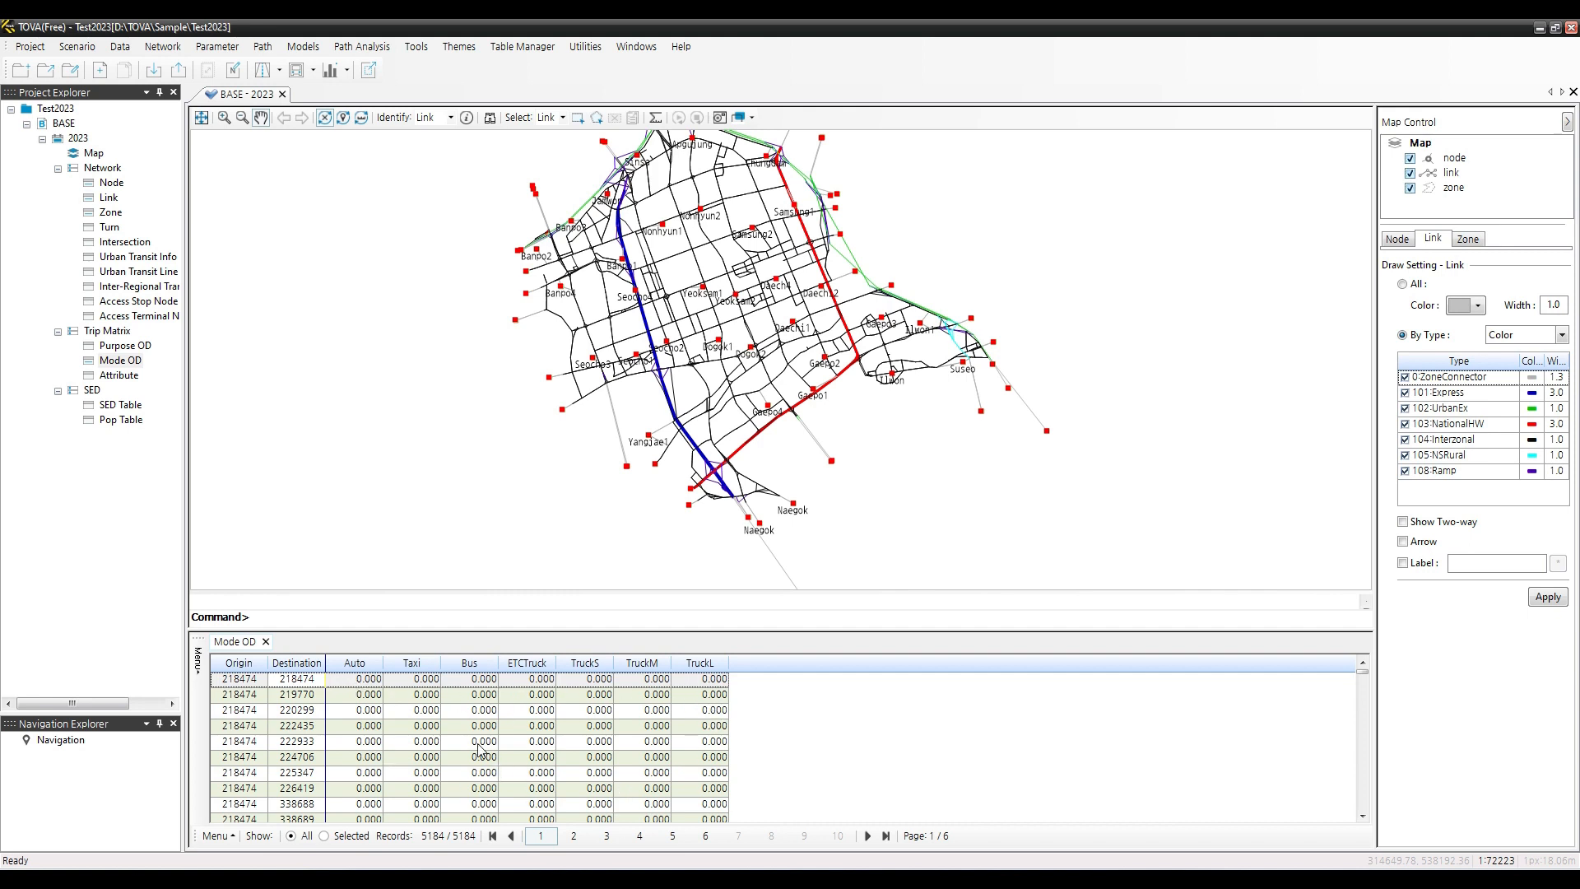
Import ModeOD.txt from the Sample folder's Txt form subfolder into the Mode OD table with the Update method
click(217, 835)
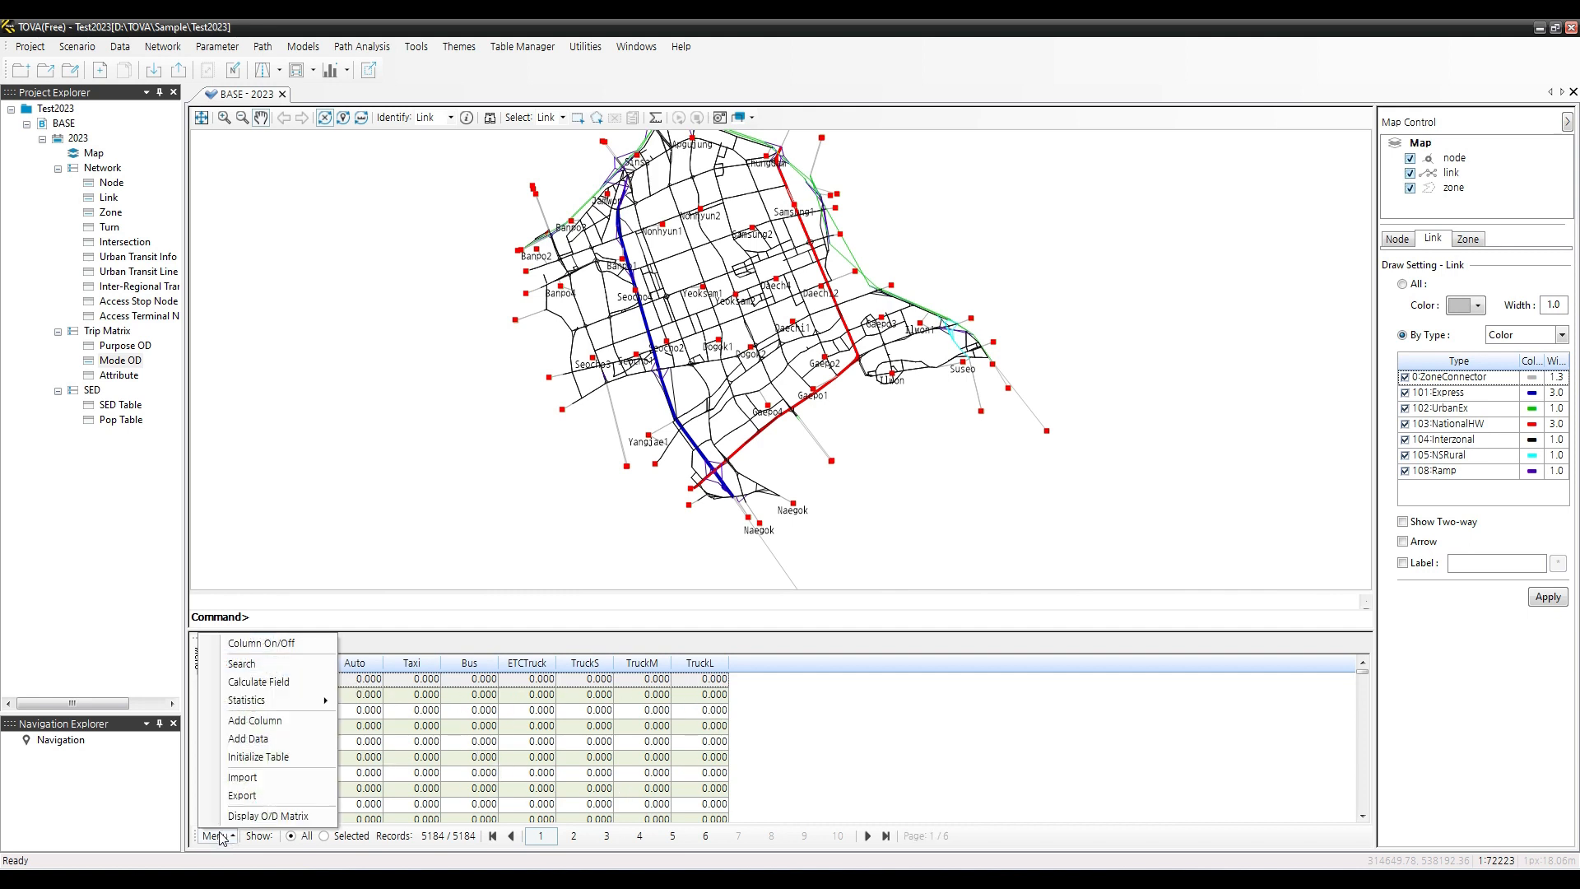
click(281, 779)
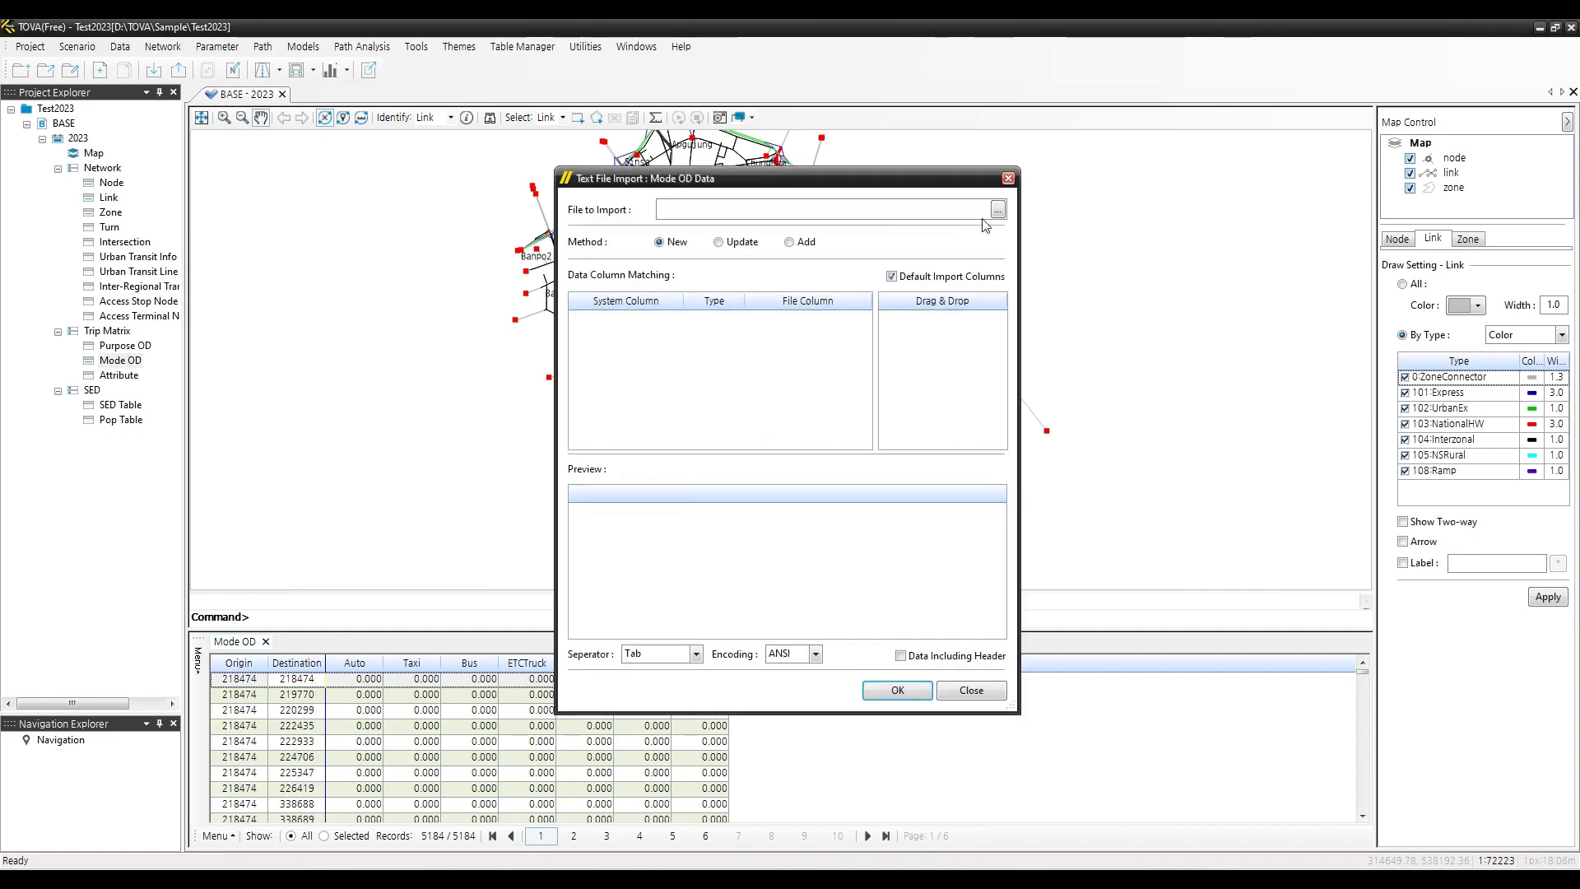
click(997, 209)
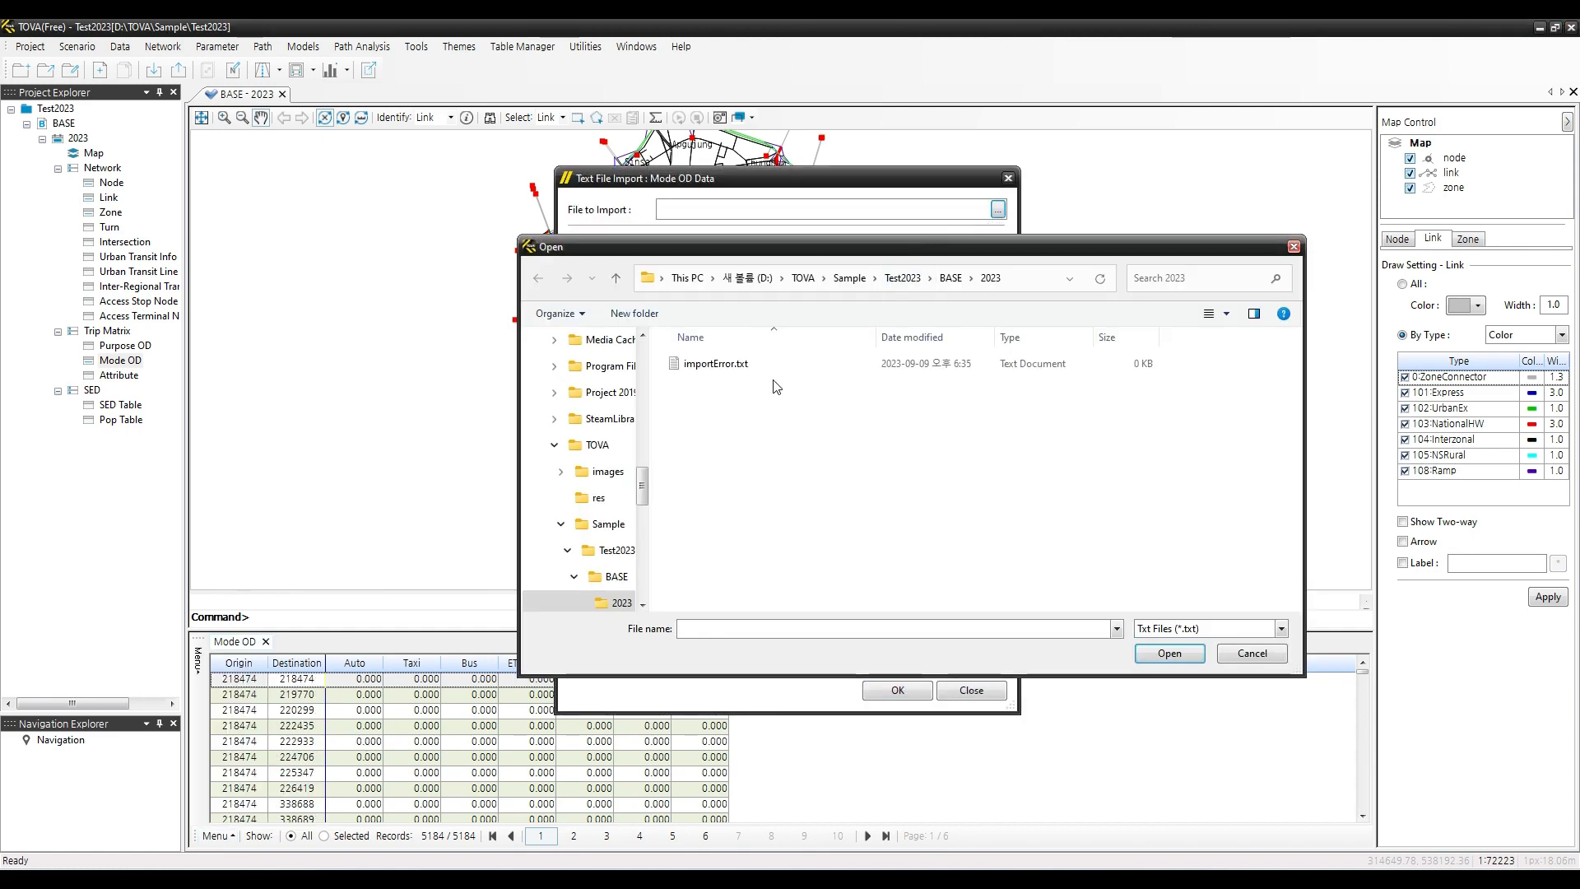
click(850, 278)
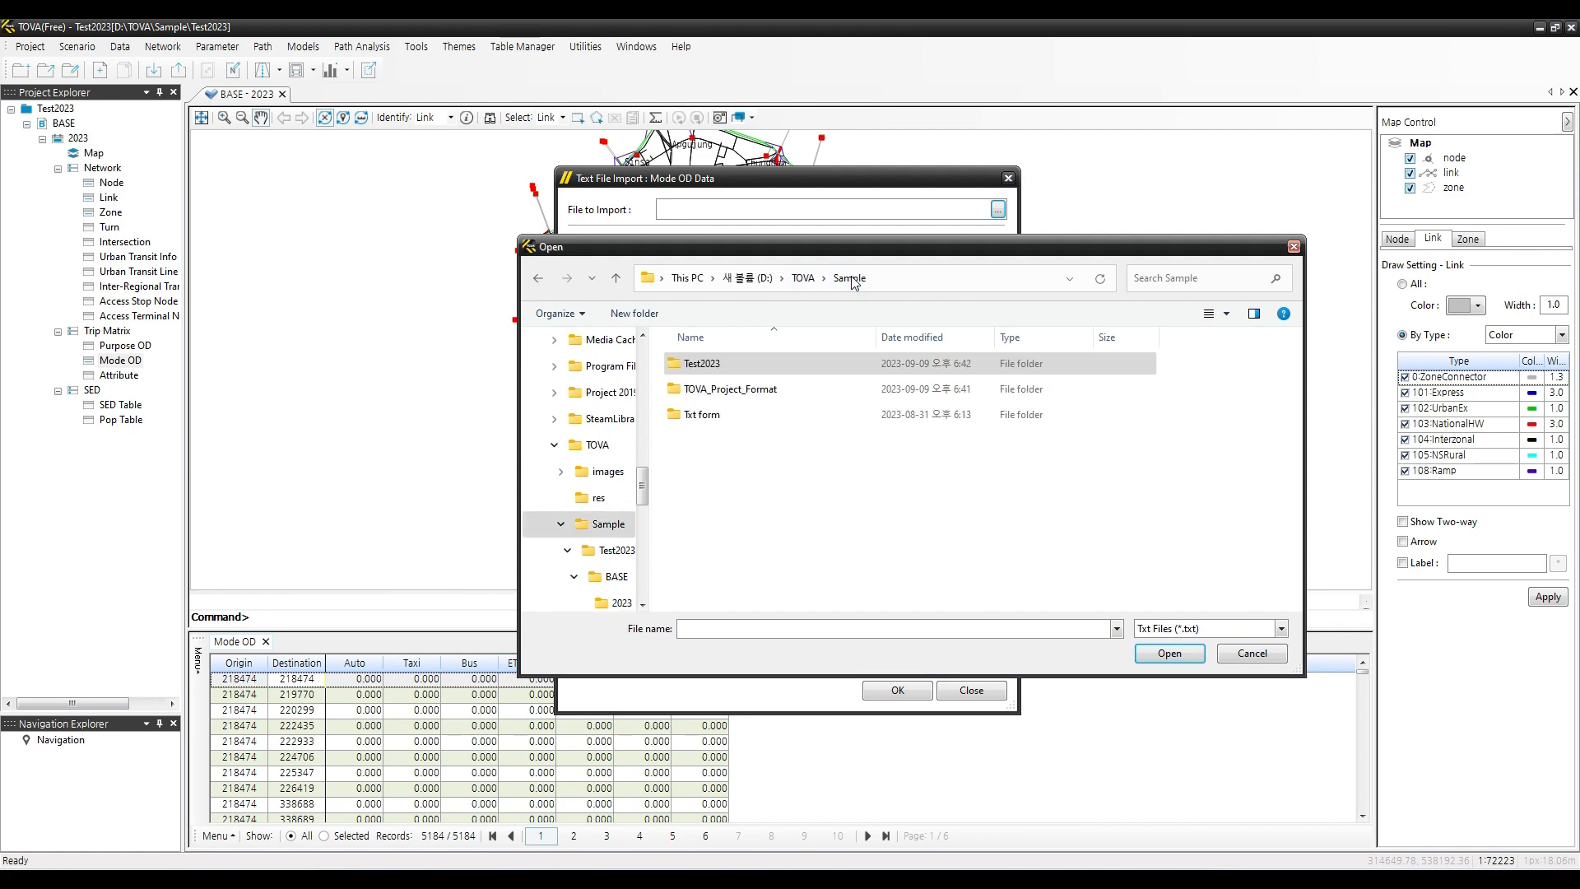
double_click(703, 415)
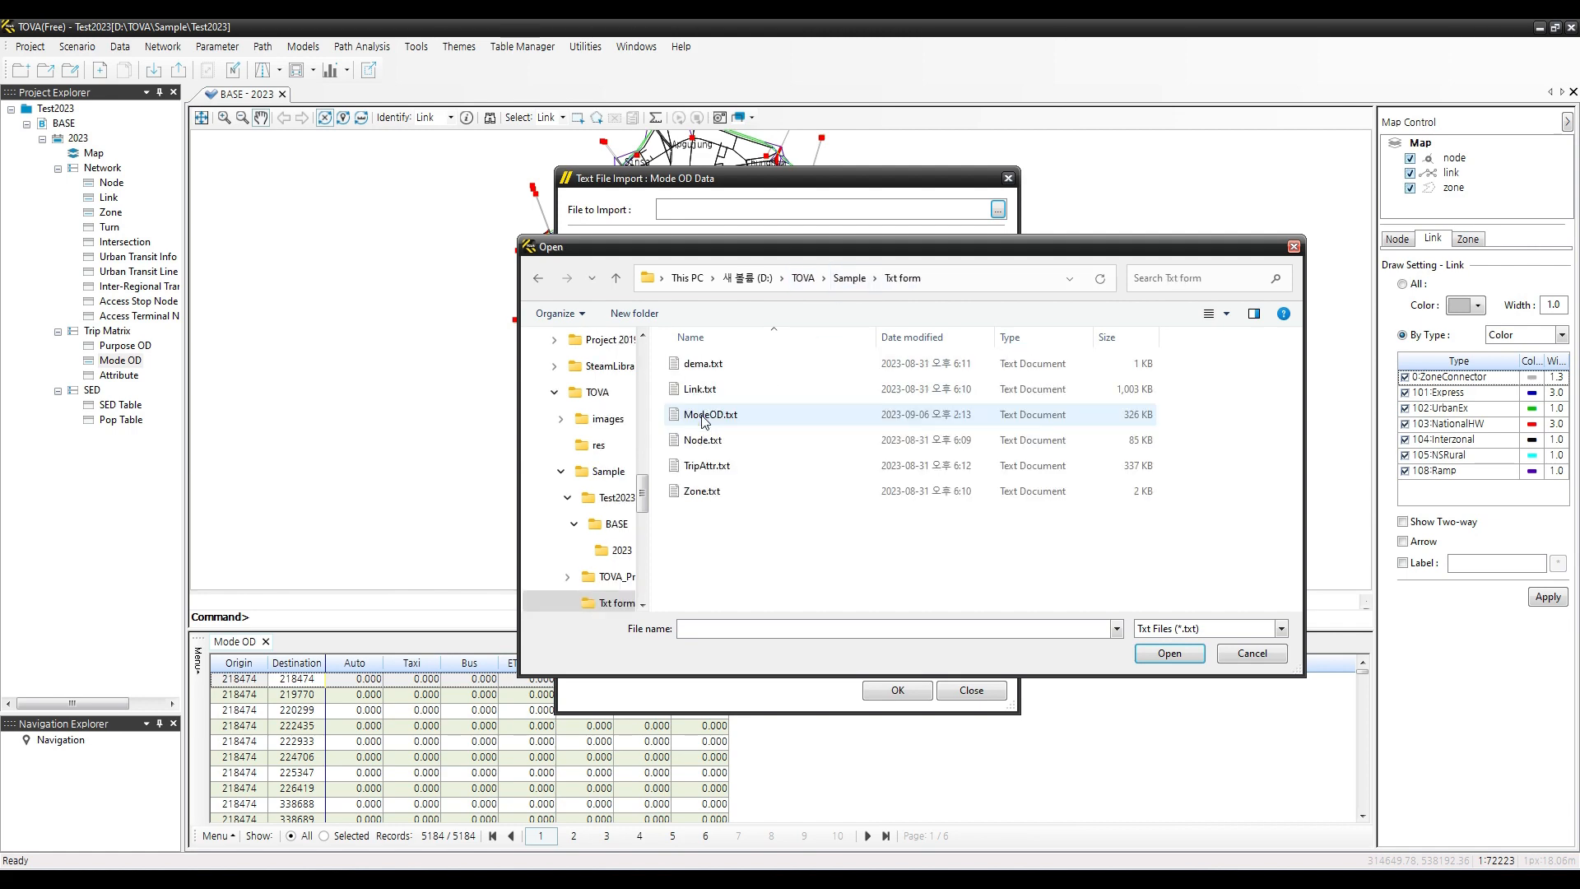
double_click(709, 415)
click(719, 243)
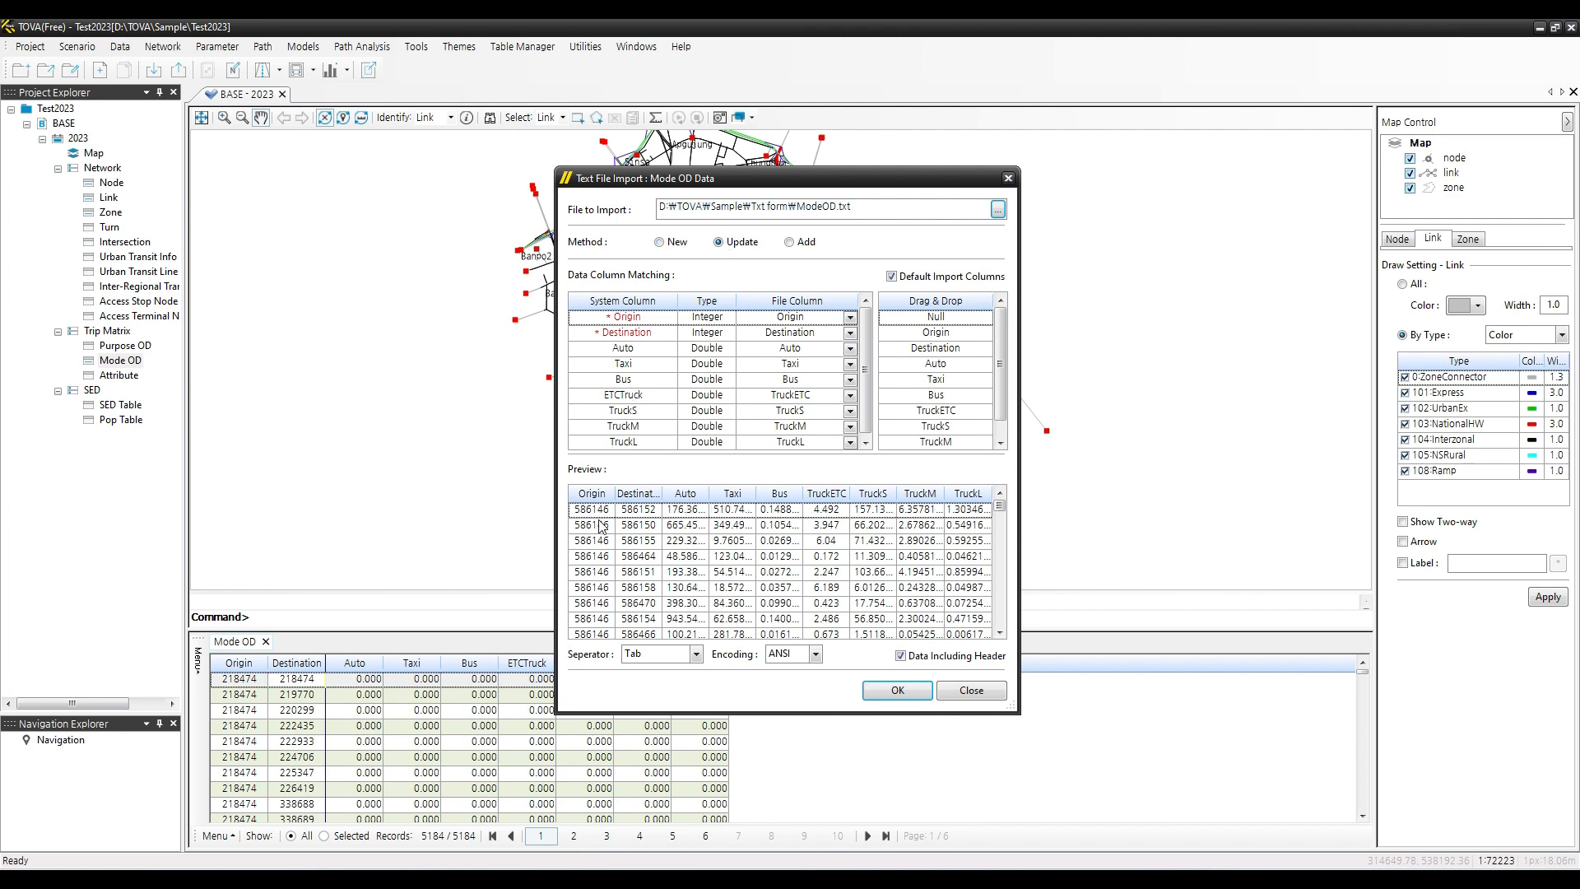
click(897, 691)
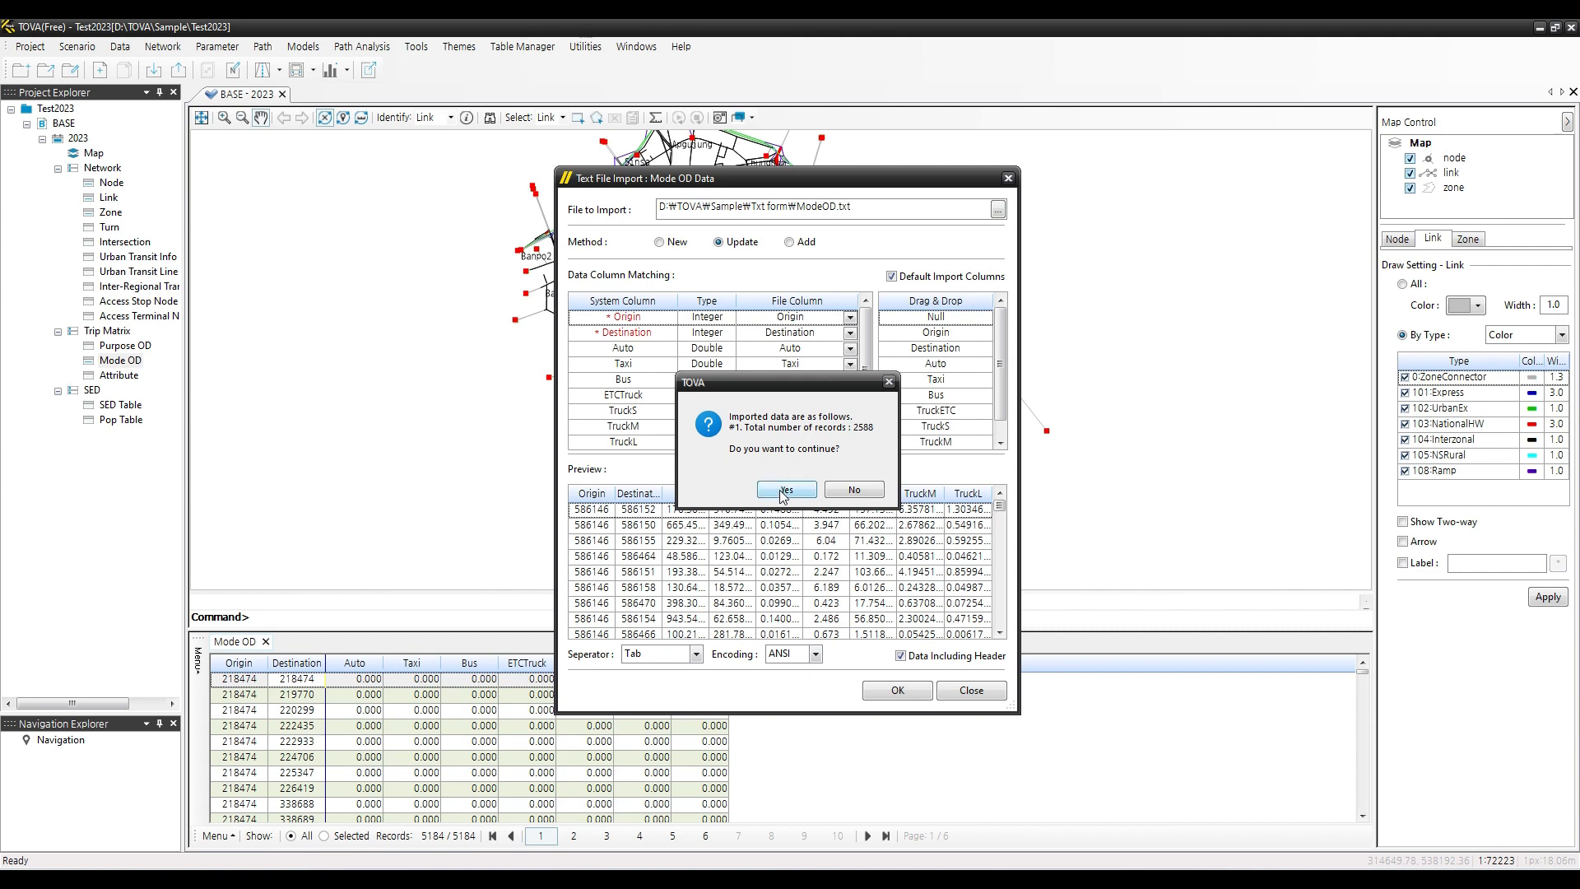
click(784, 491)
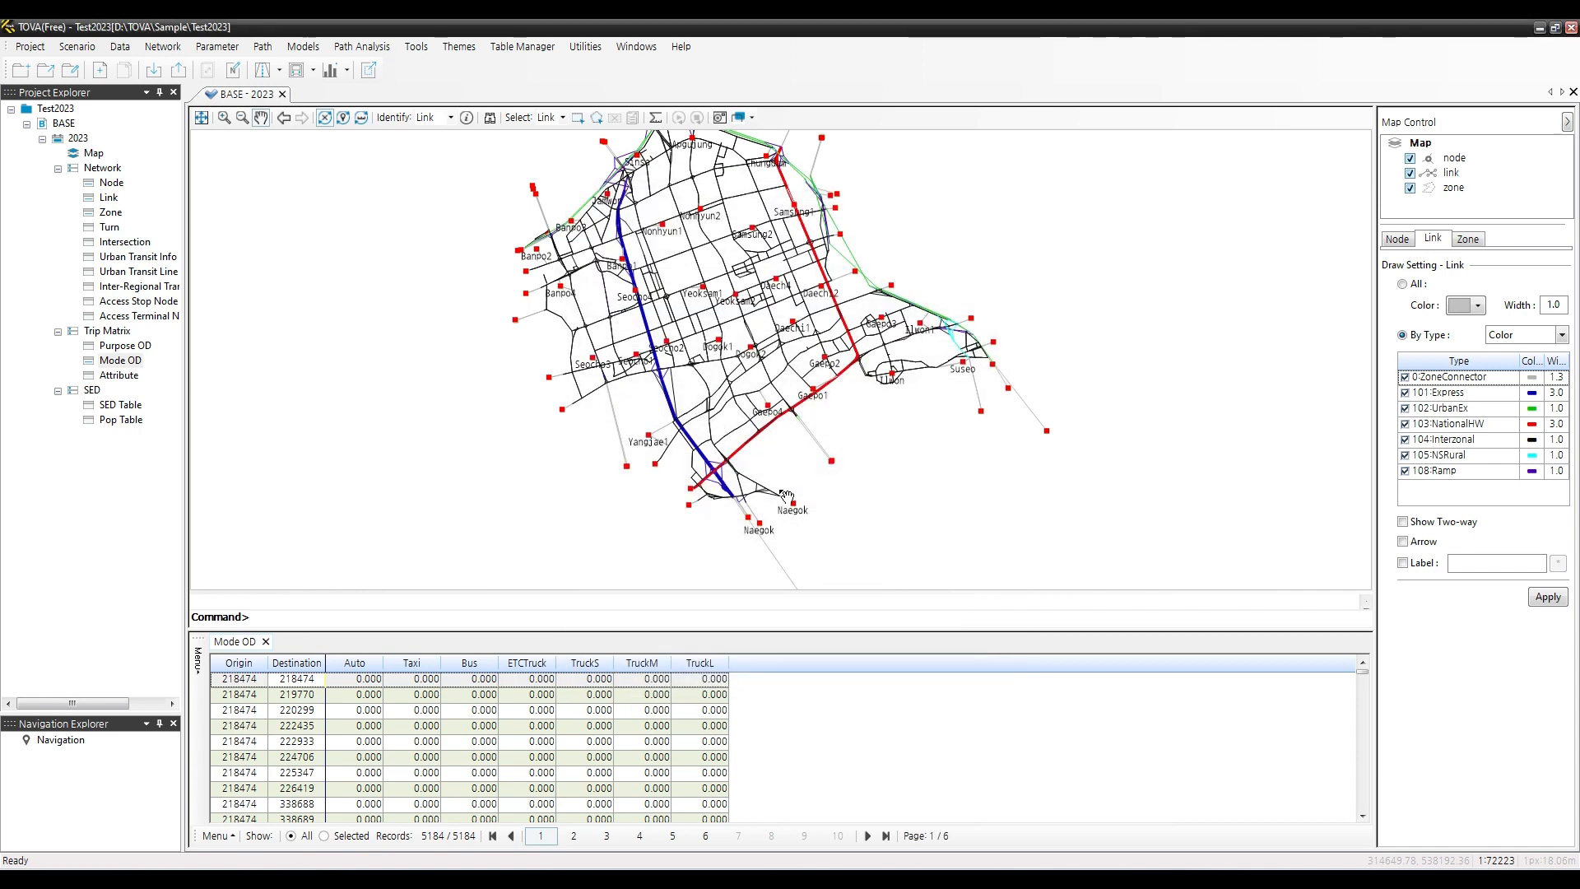
Examine the imported trip values per mode across the origin-destination pairs in the Mode OD table
click(773, 727)
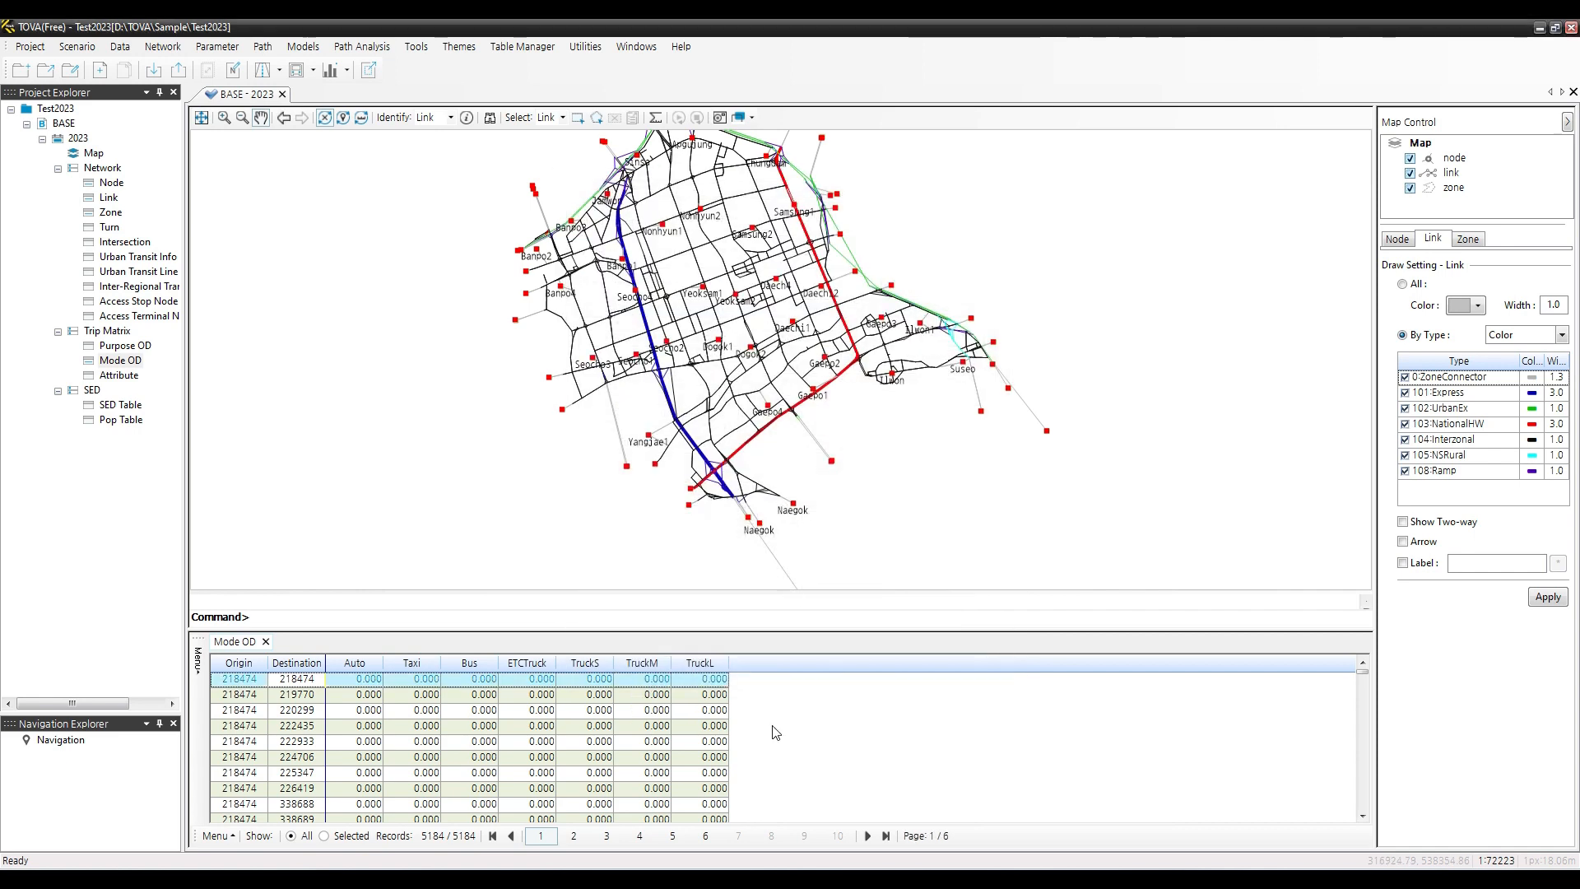
scroll(776, 732, down, 10)
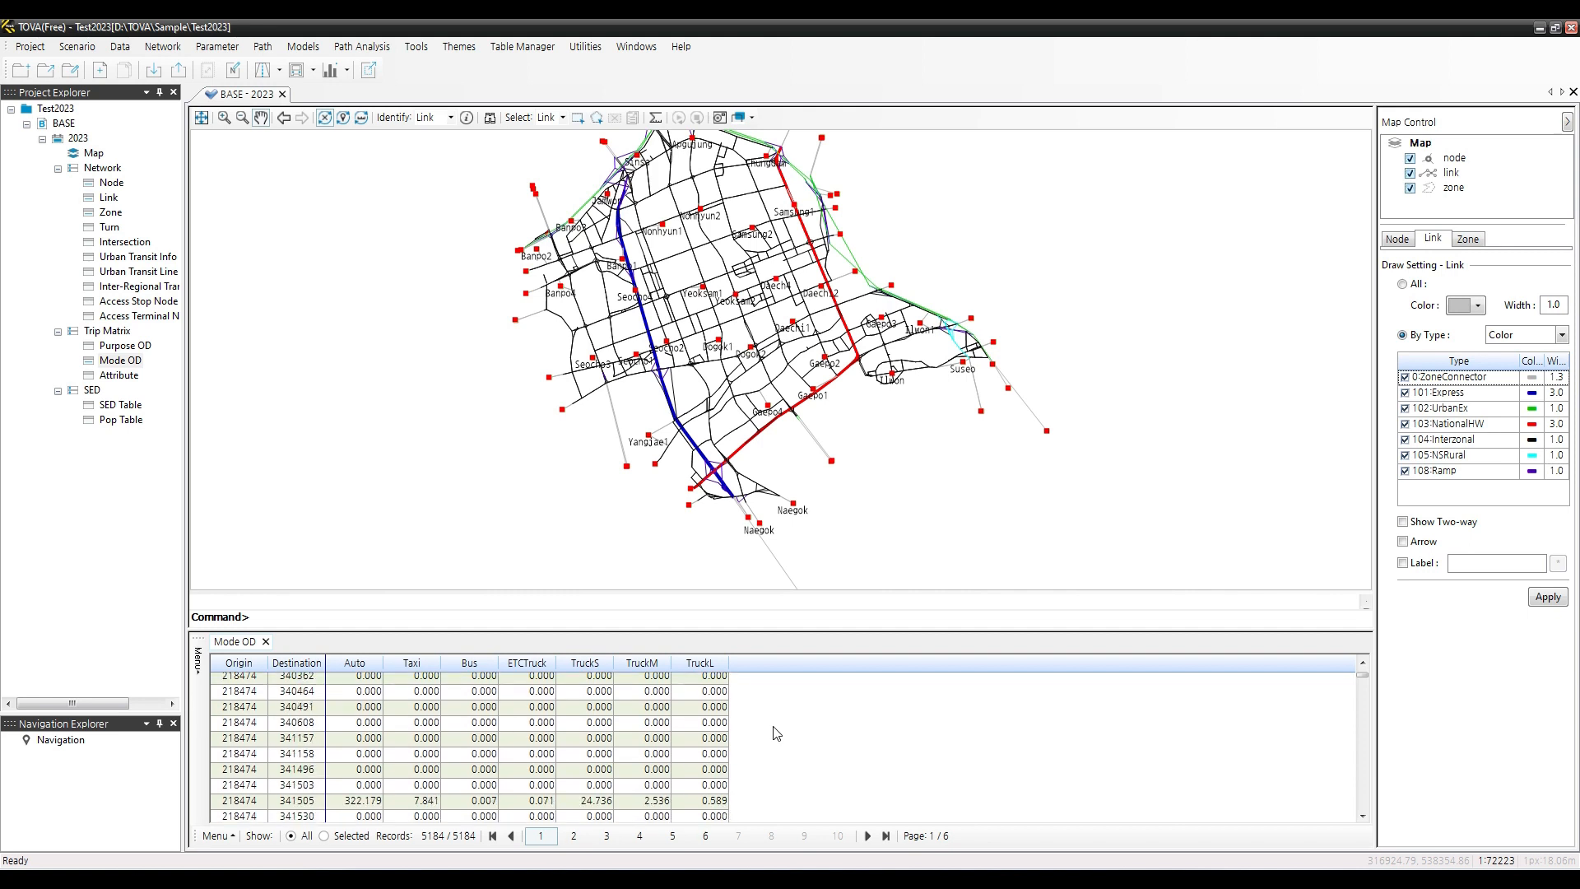
scroll(776, 732, down, 3)
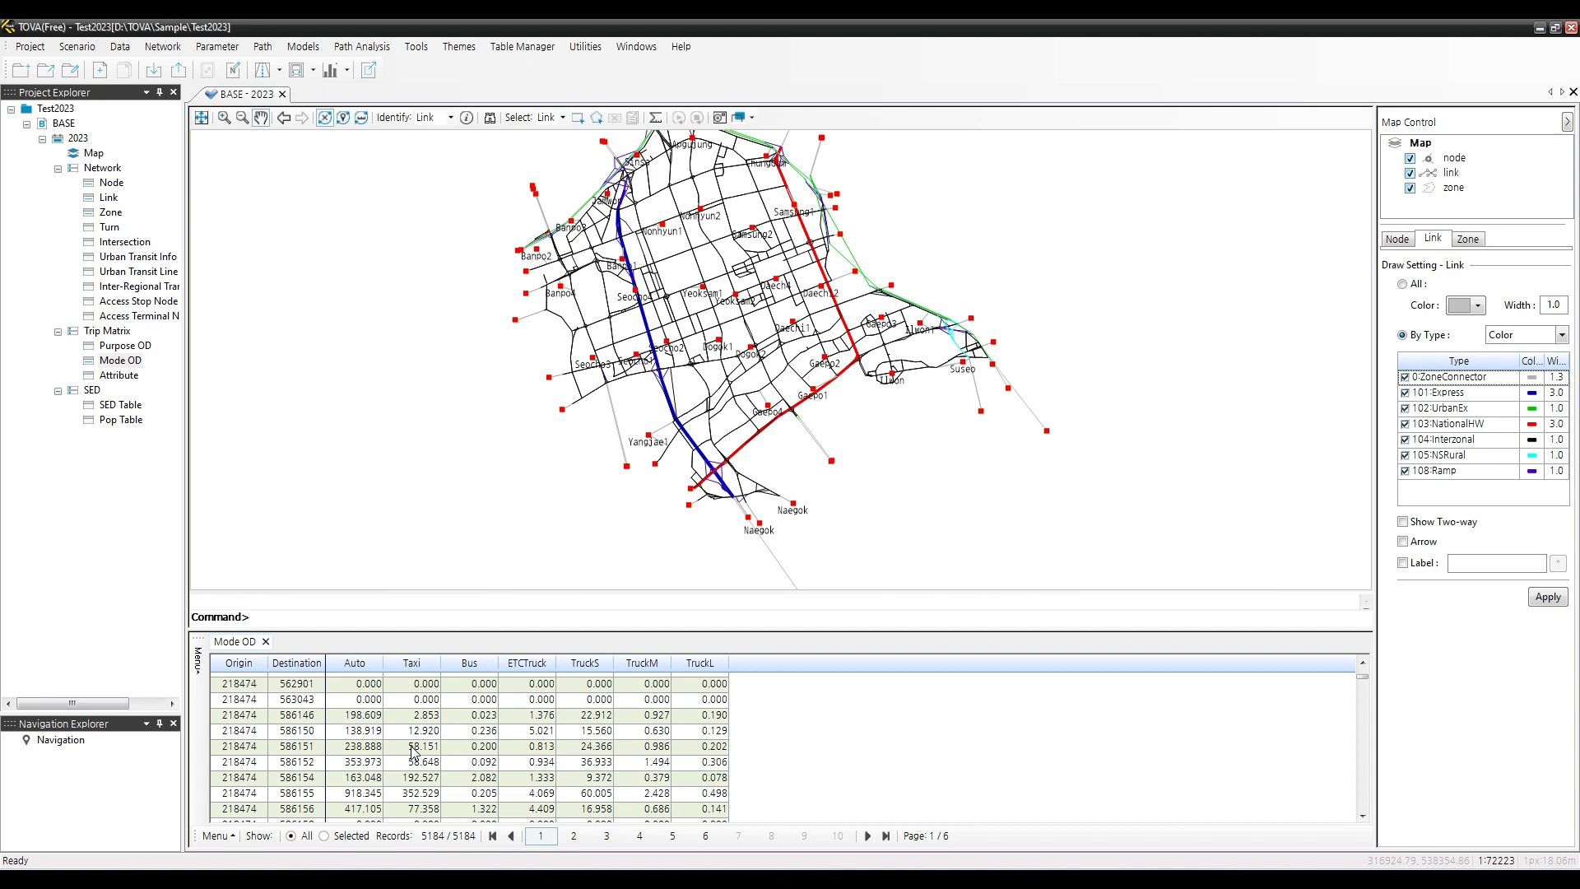
scroll(387, 749, down, 3)
scroll(380, 744, up, 3)
scroll(379, 745, up, 1)
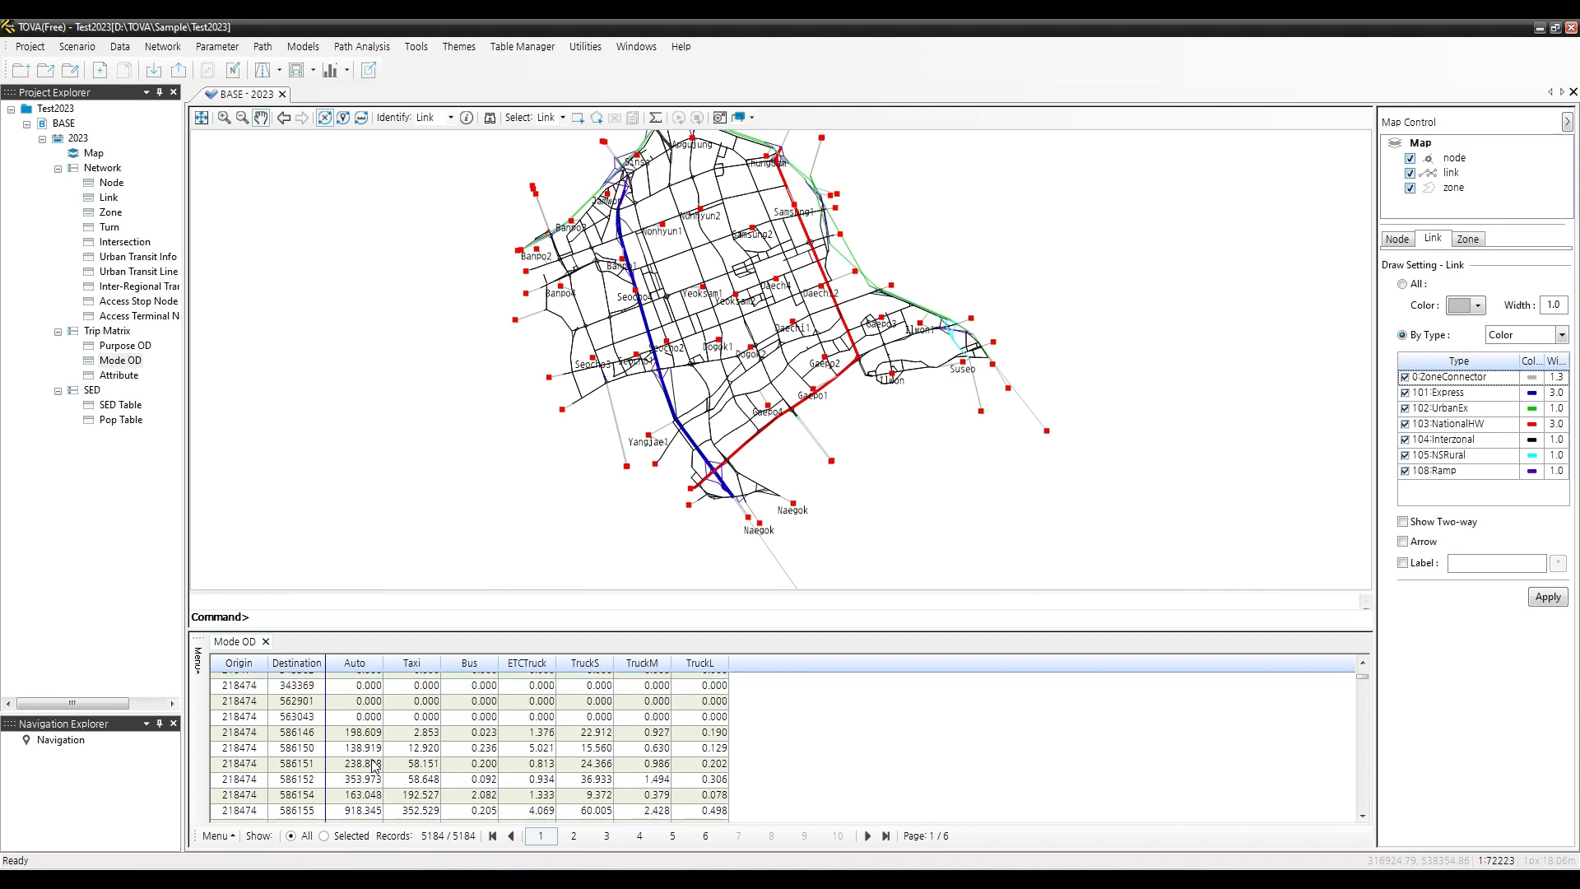
scroll(372, 765, down, 4)
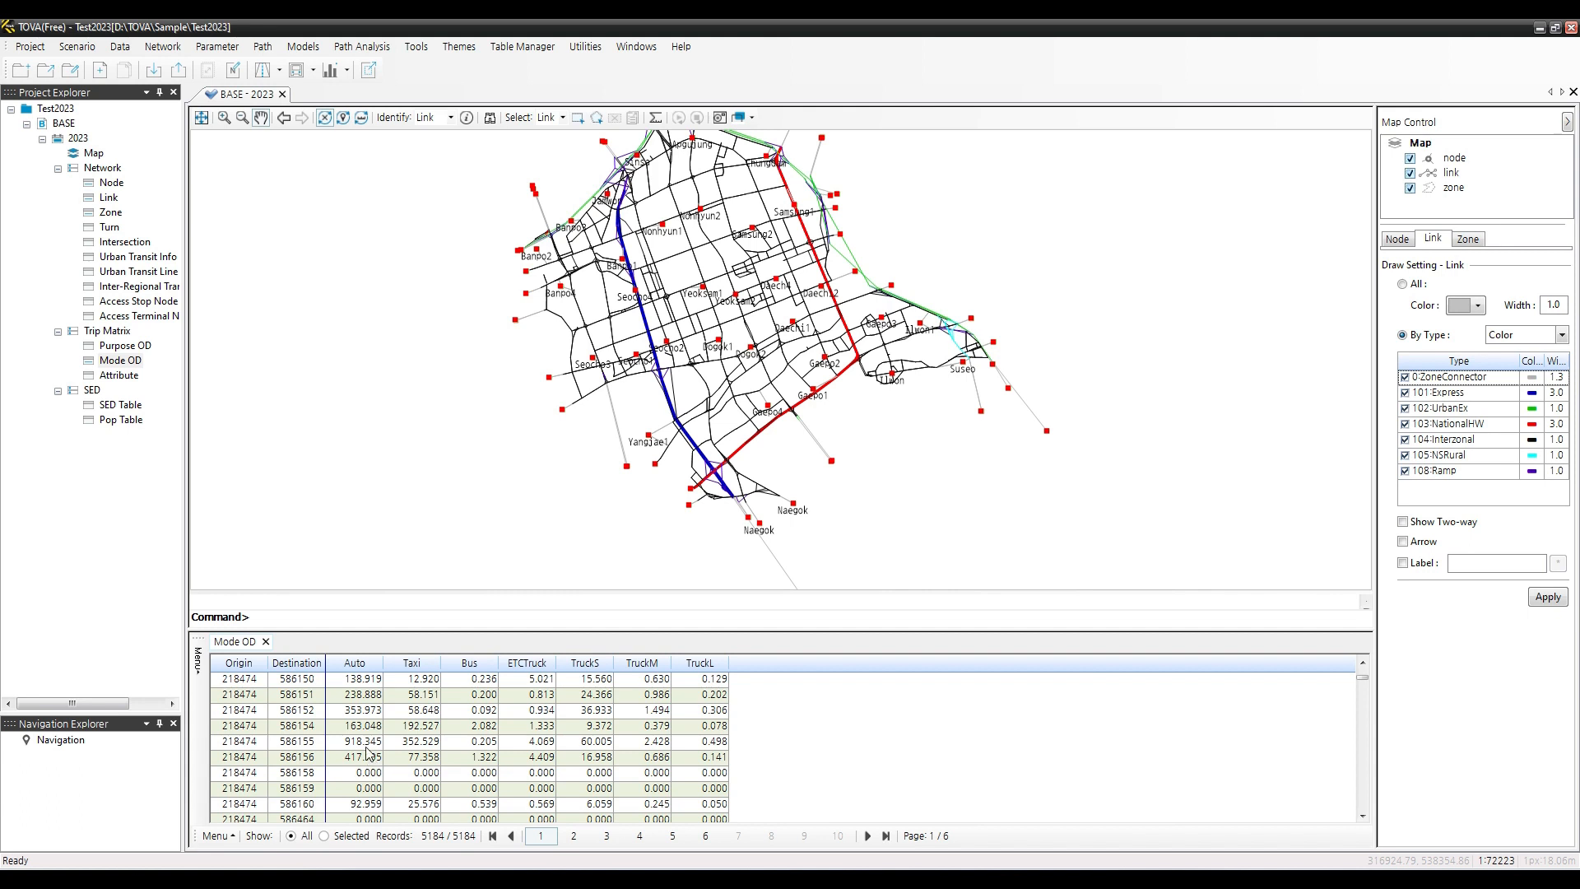
click(219, 836)
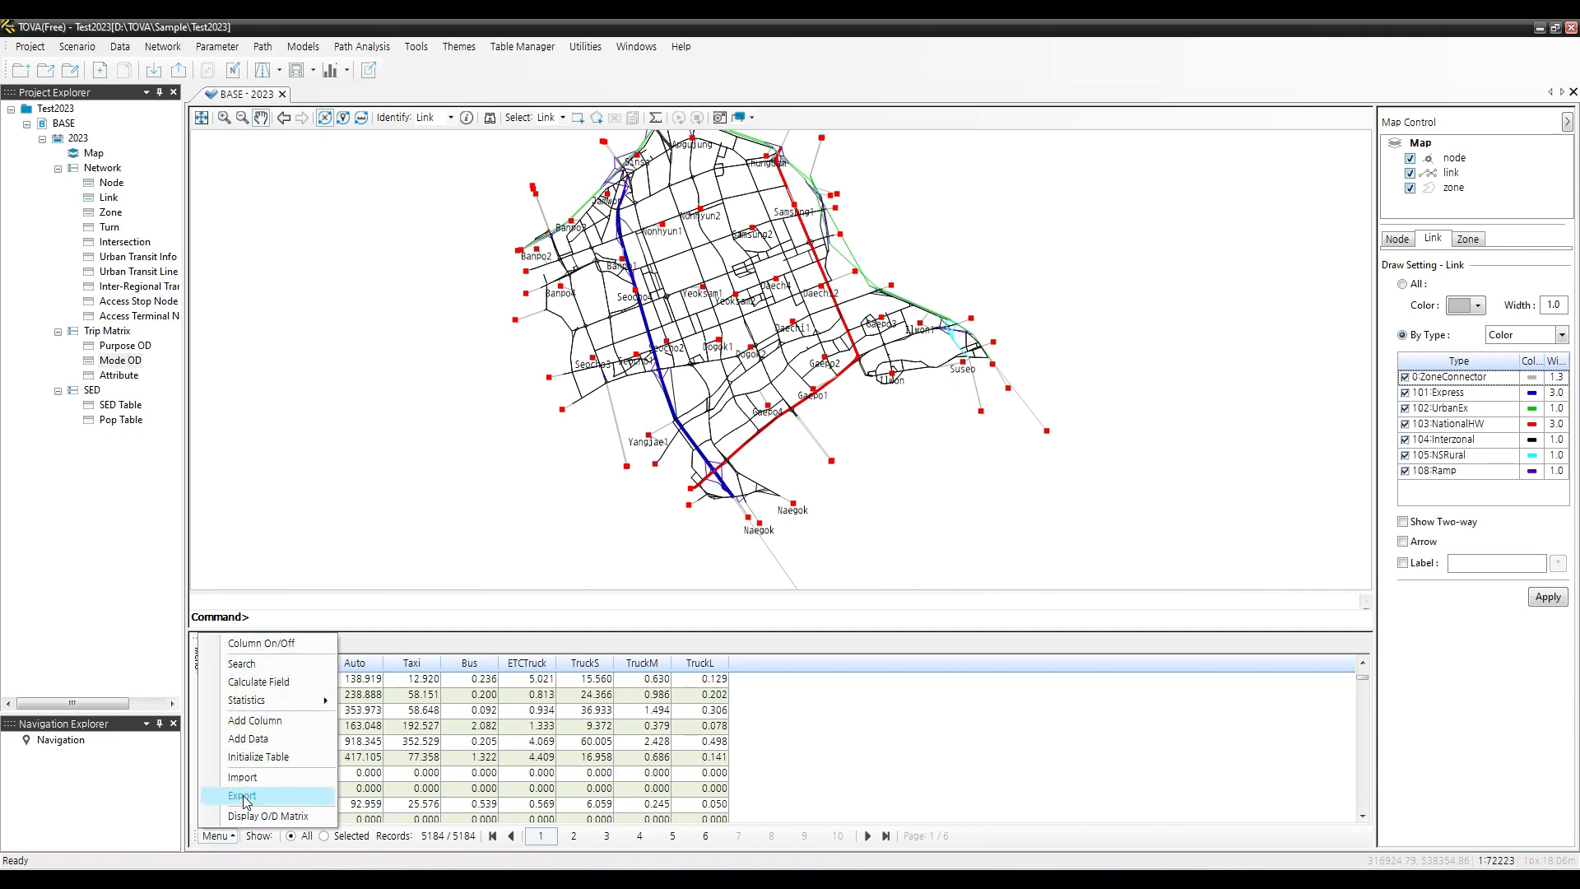
click(245, 799)
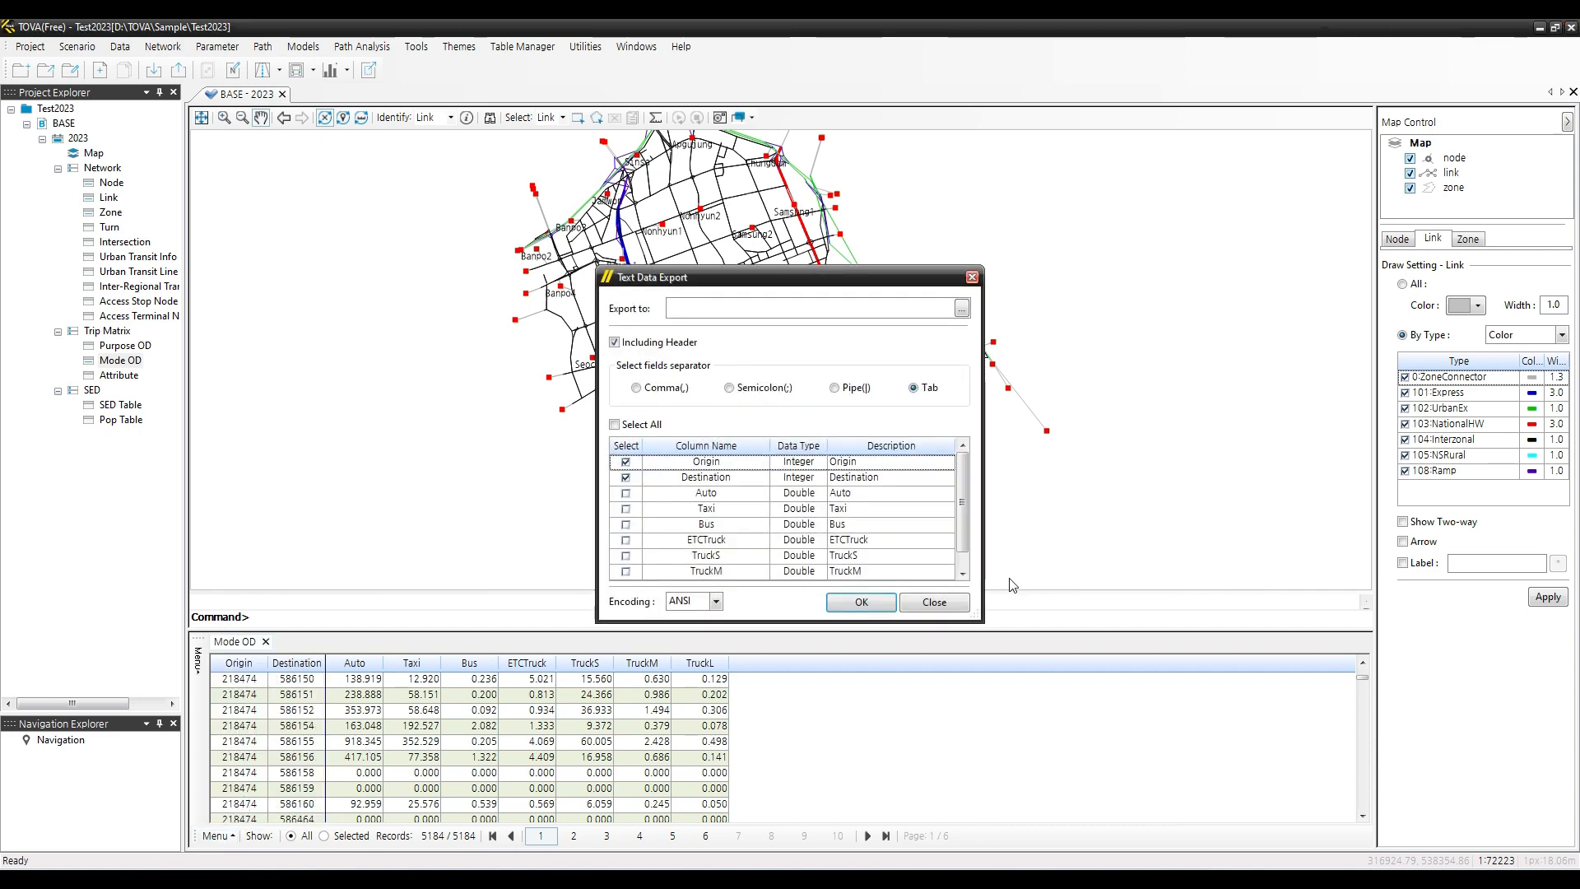
click(934, 601)
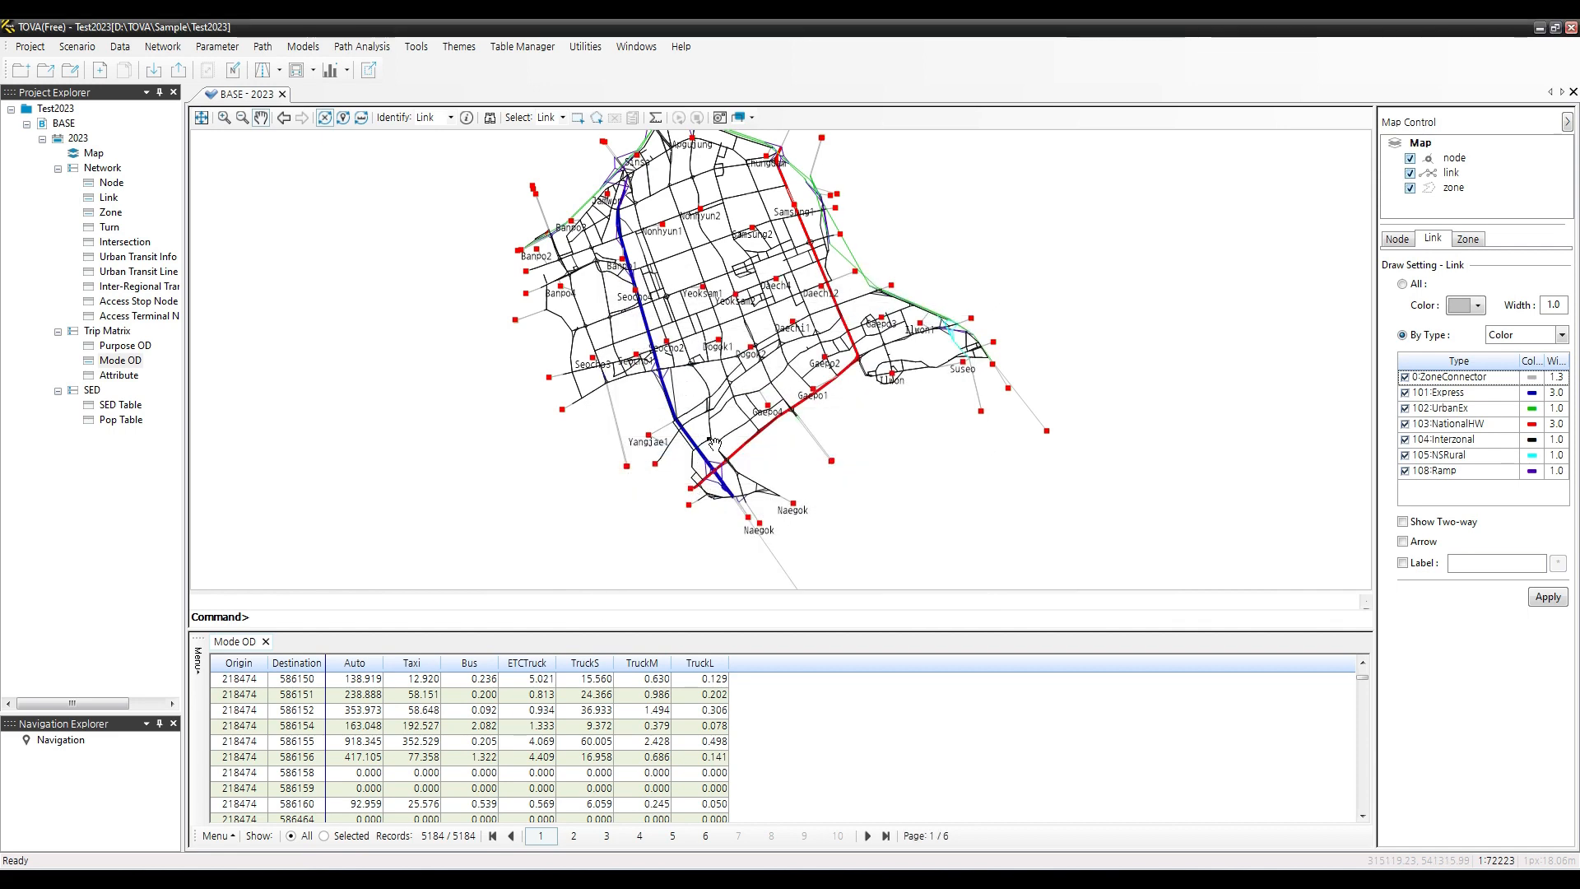
Start a text-format data export for the Mode OD matrix of the BASE - 2023 scenario
click(123, 51)
mouse_move(170, 86)
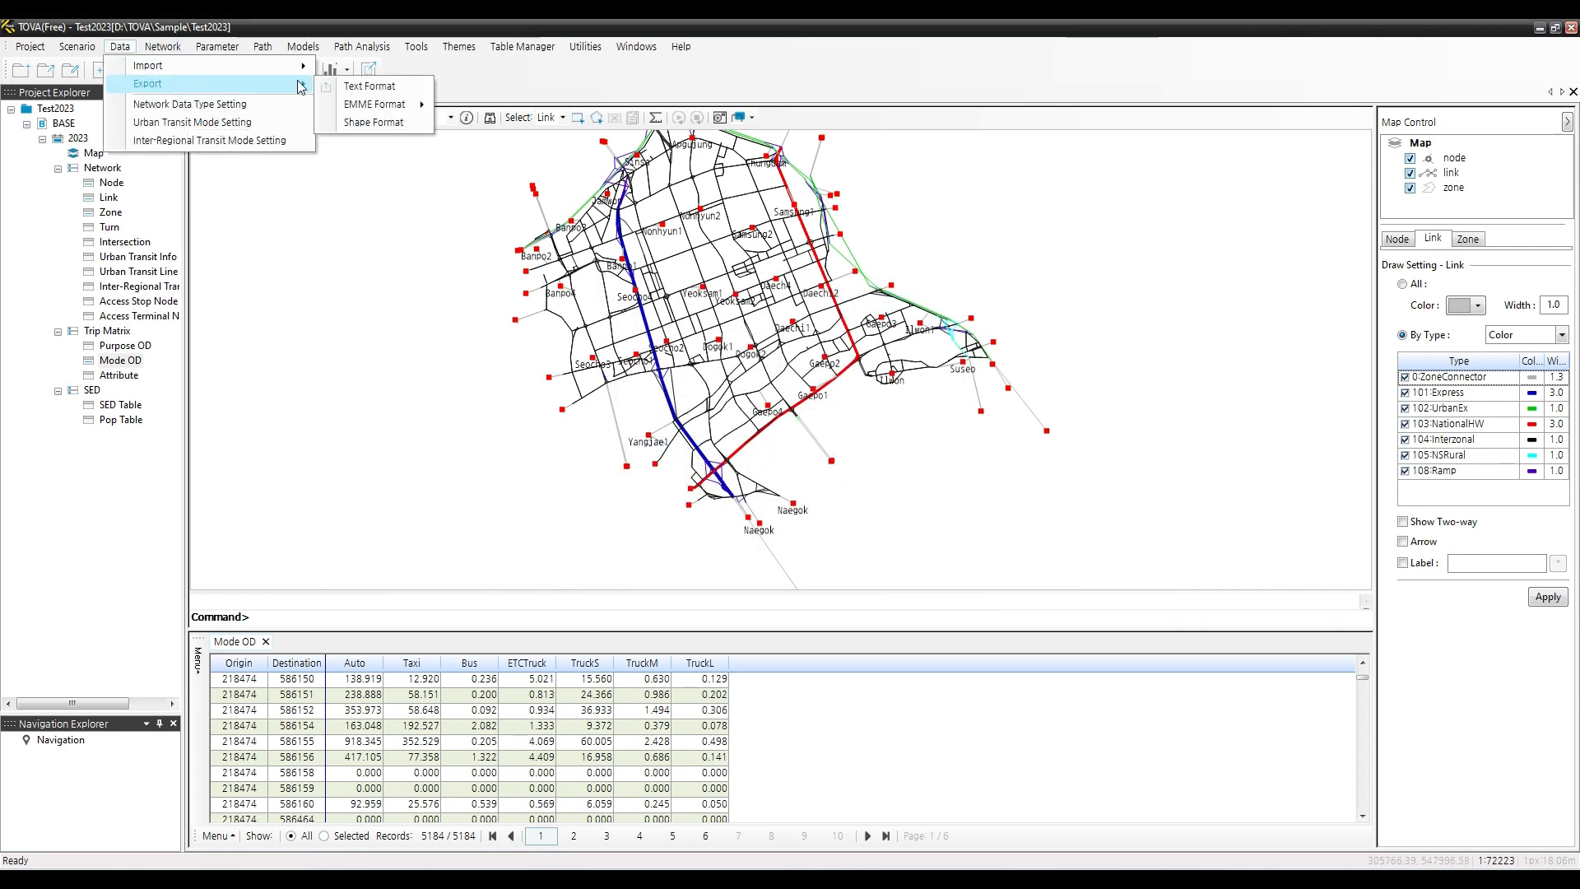
click(372, 88)
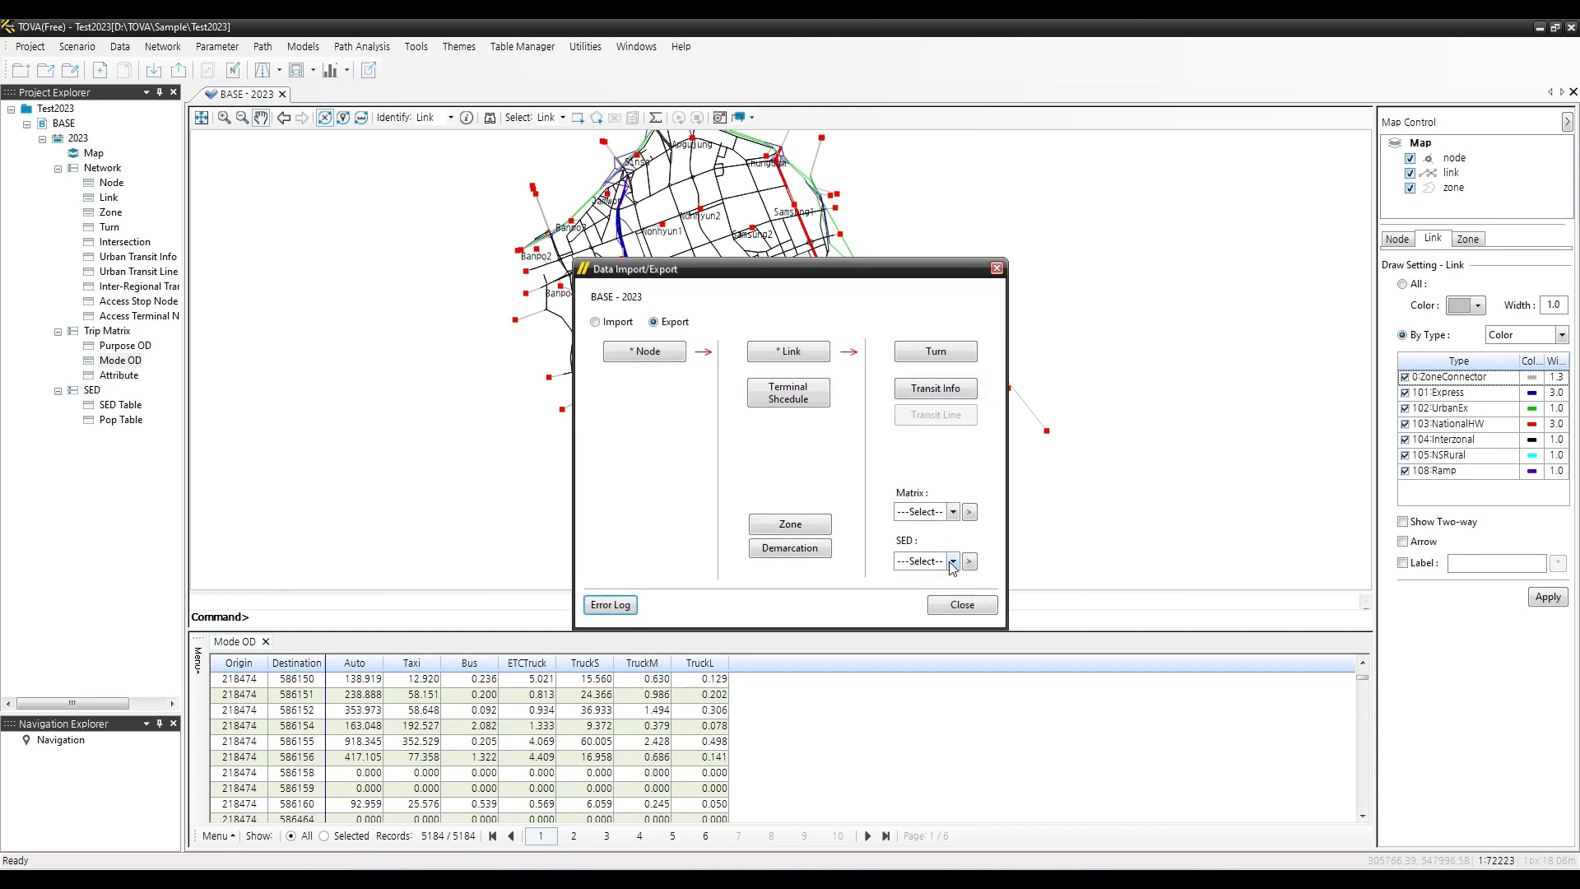
click(953, 512)
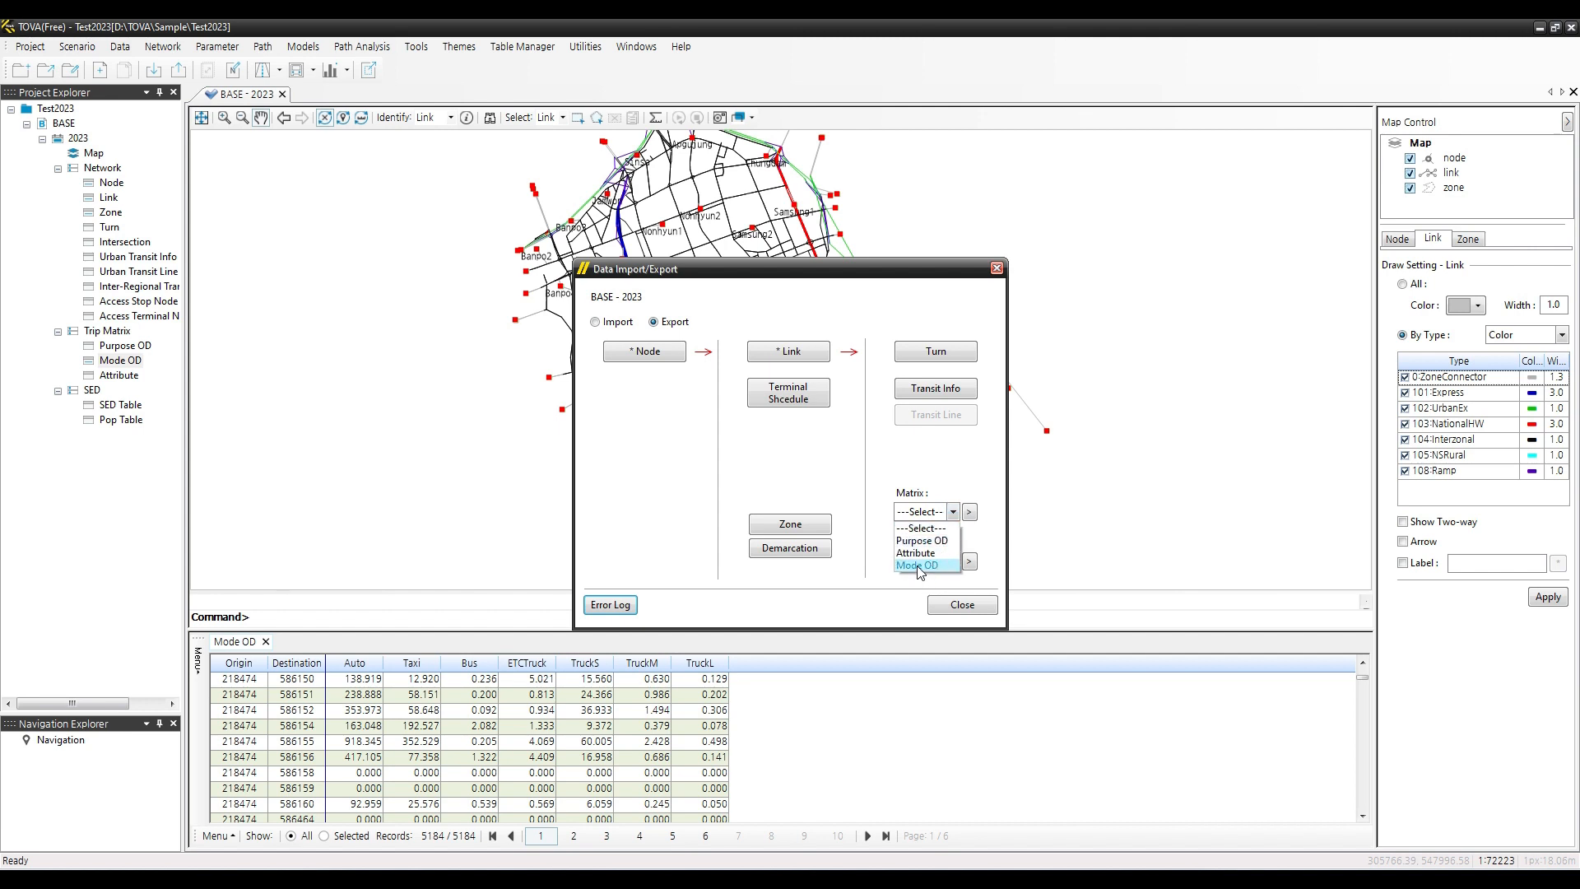
click(918, 566)
click(970, 512)
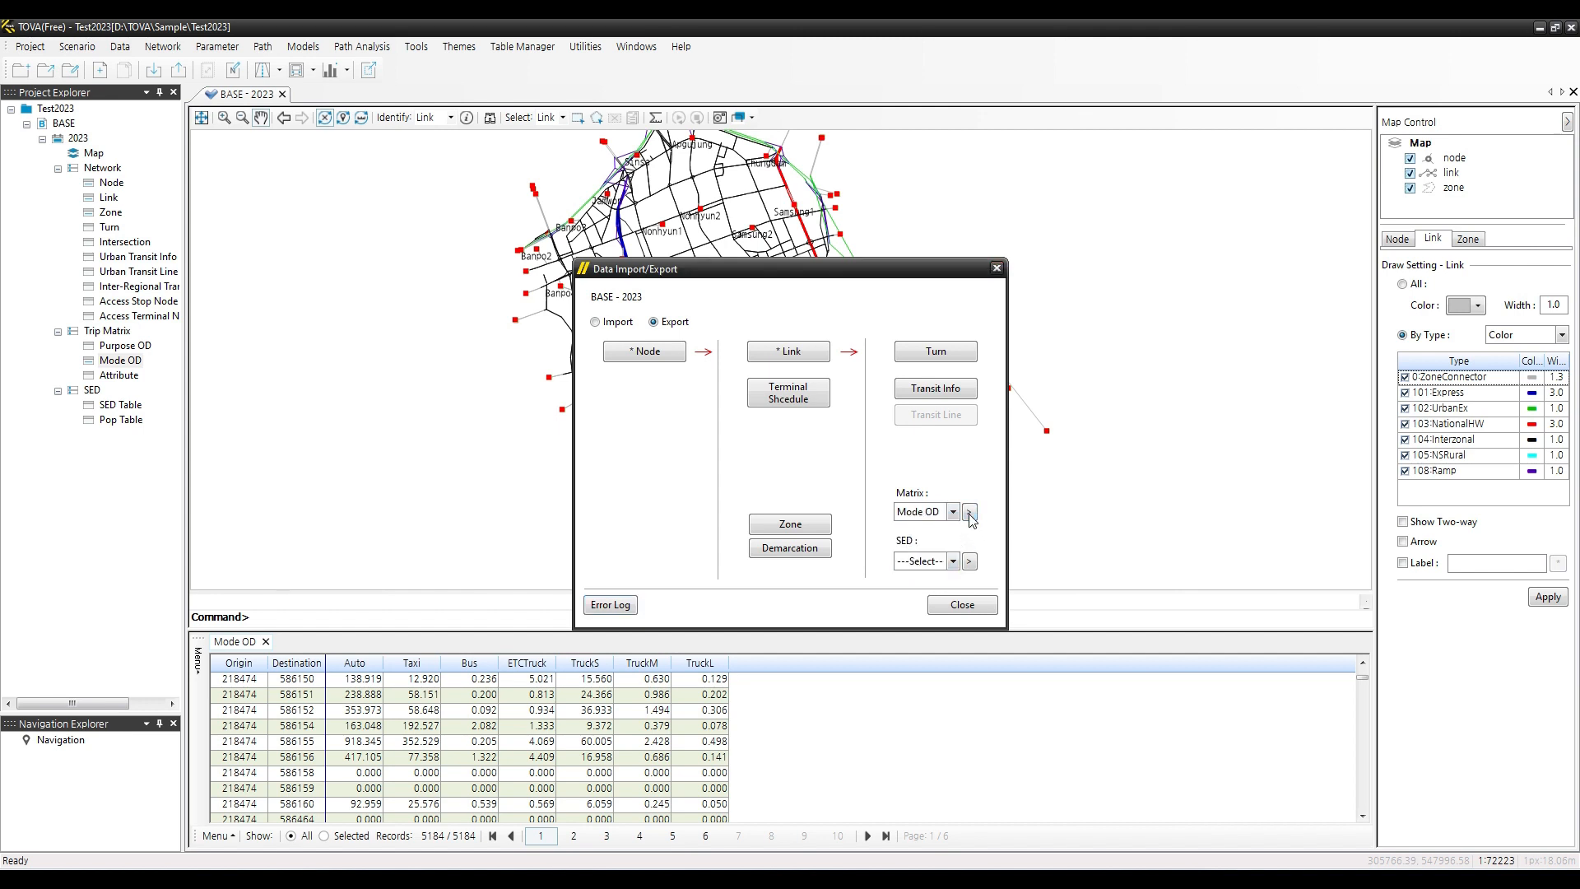
Set the export destination to a text file named ModOD on the Desktop
click(961, 309)
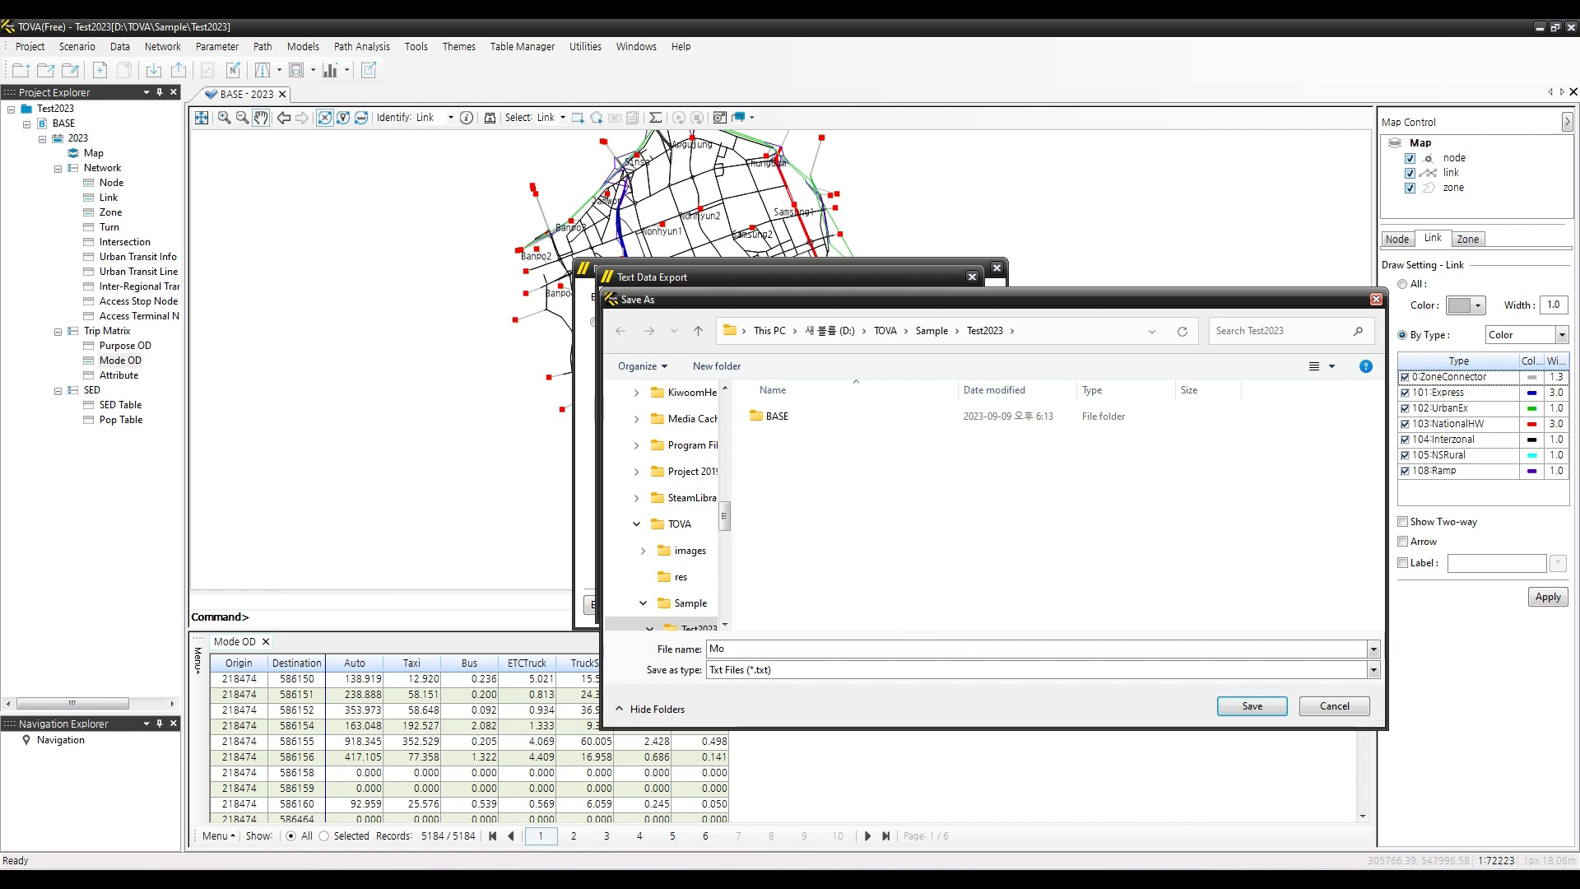
text(dOD)
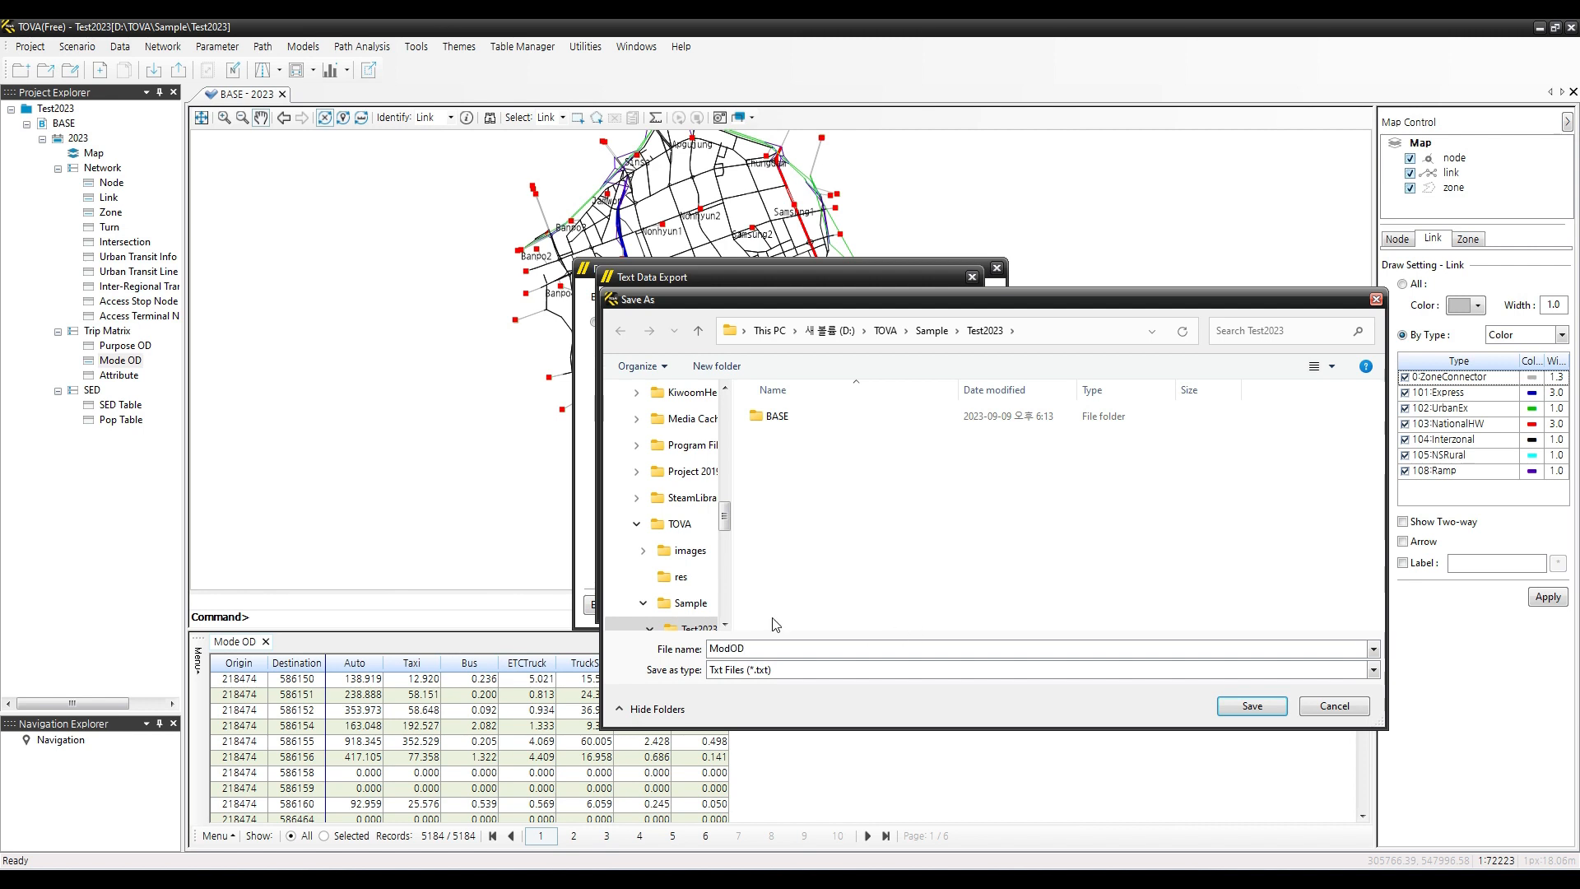
scroll(725, 514, up, 1)
scroll(725, 514, up, 5)
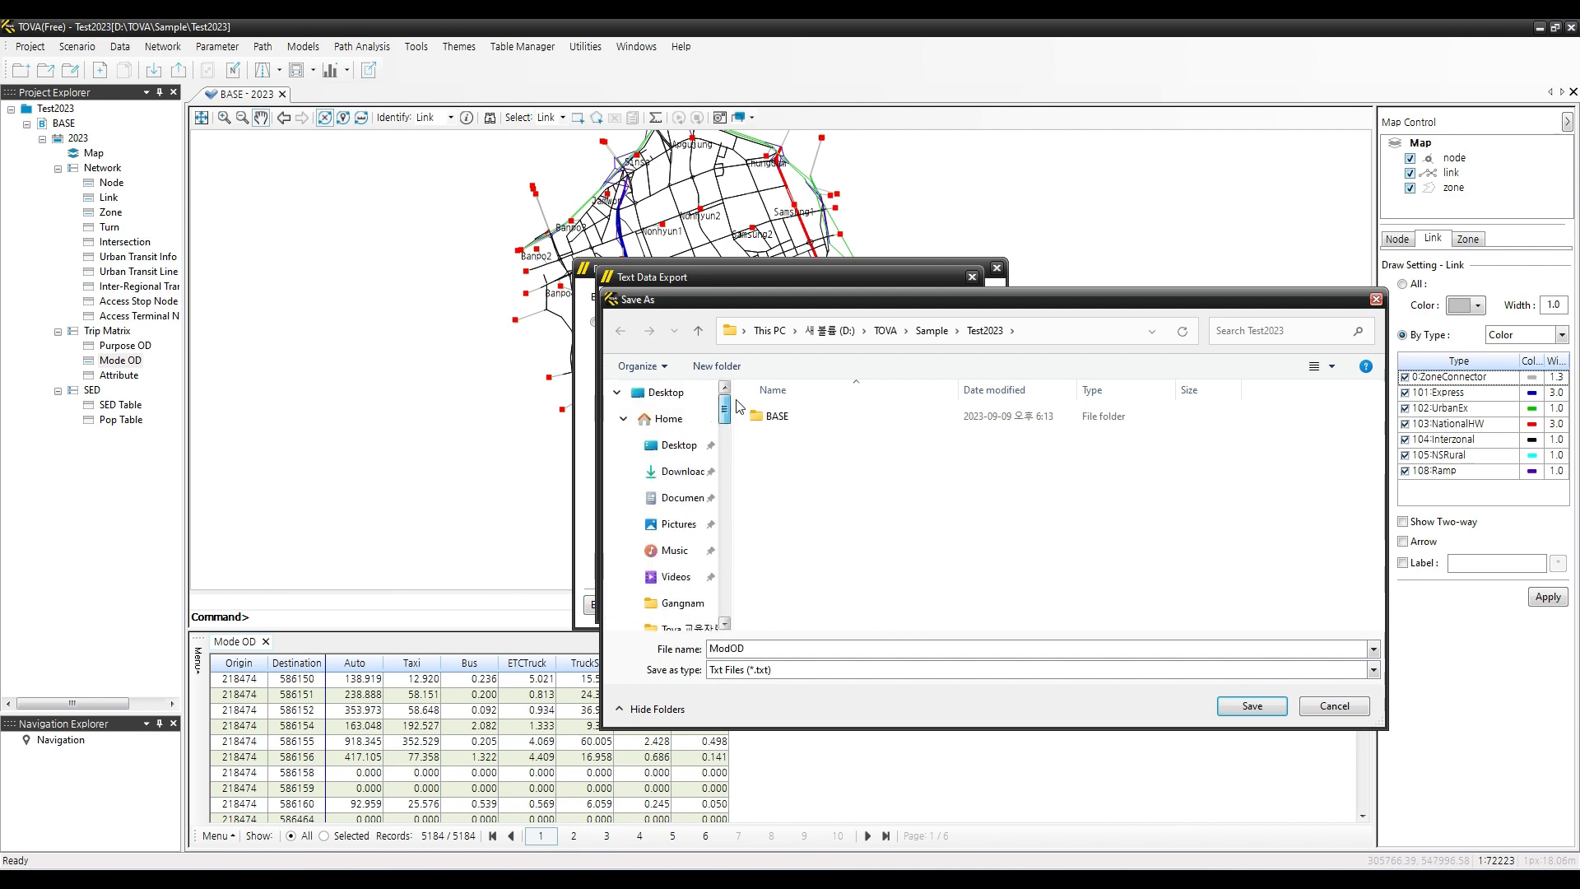
click(682, 449)
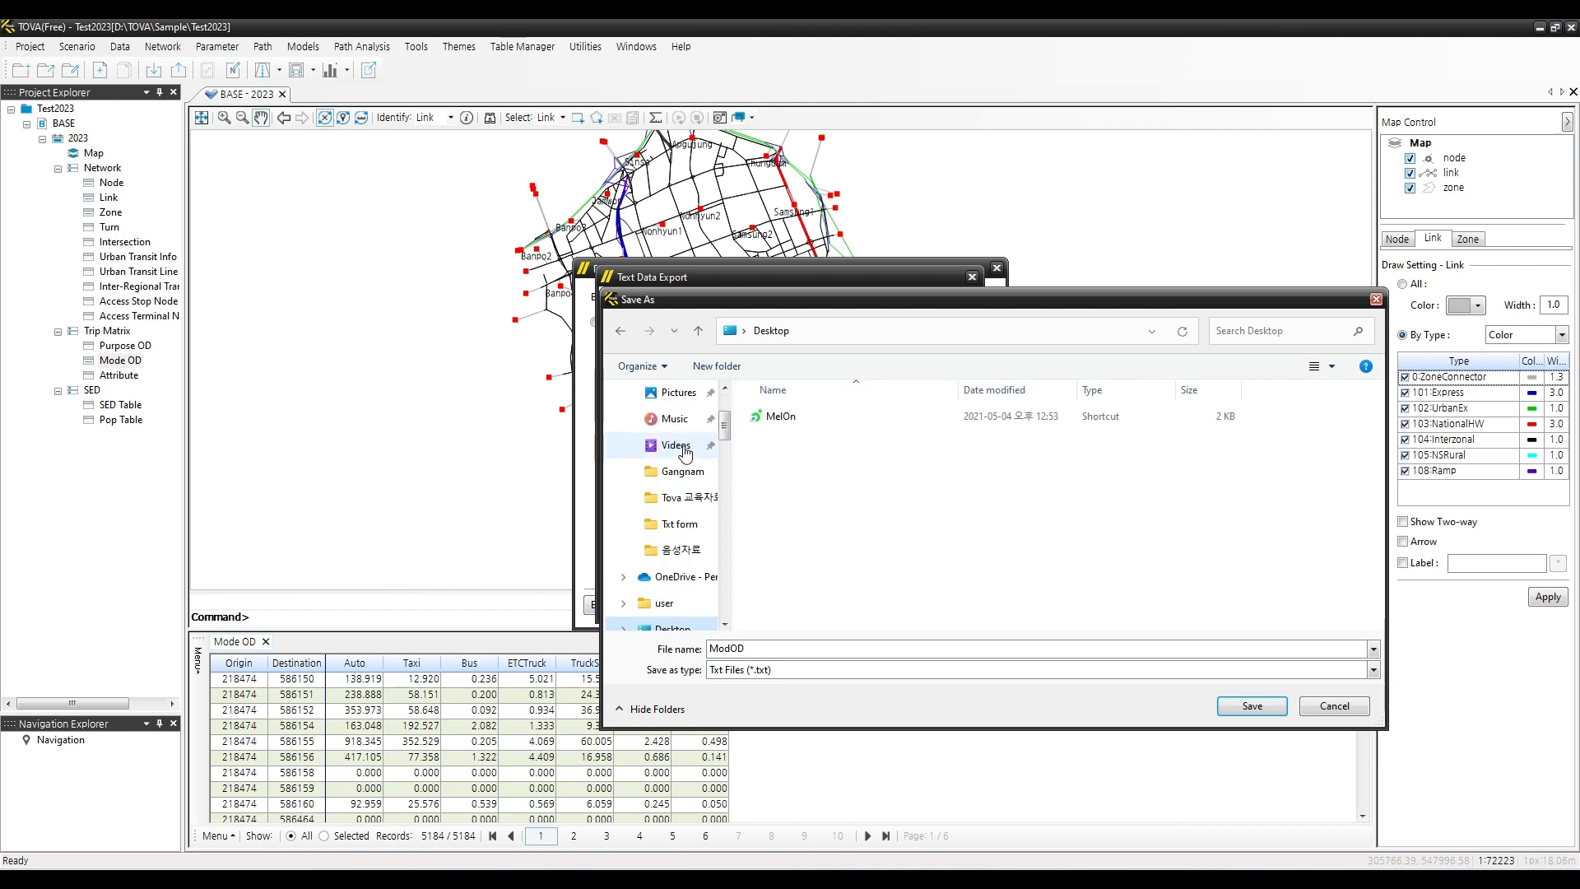
click(1252, 705)
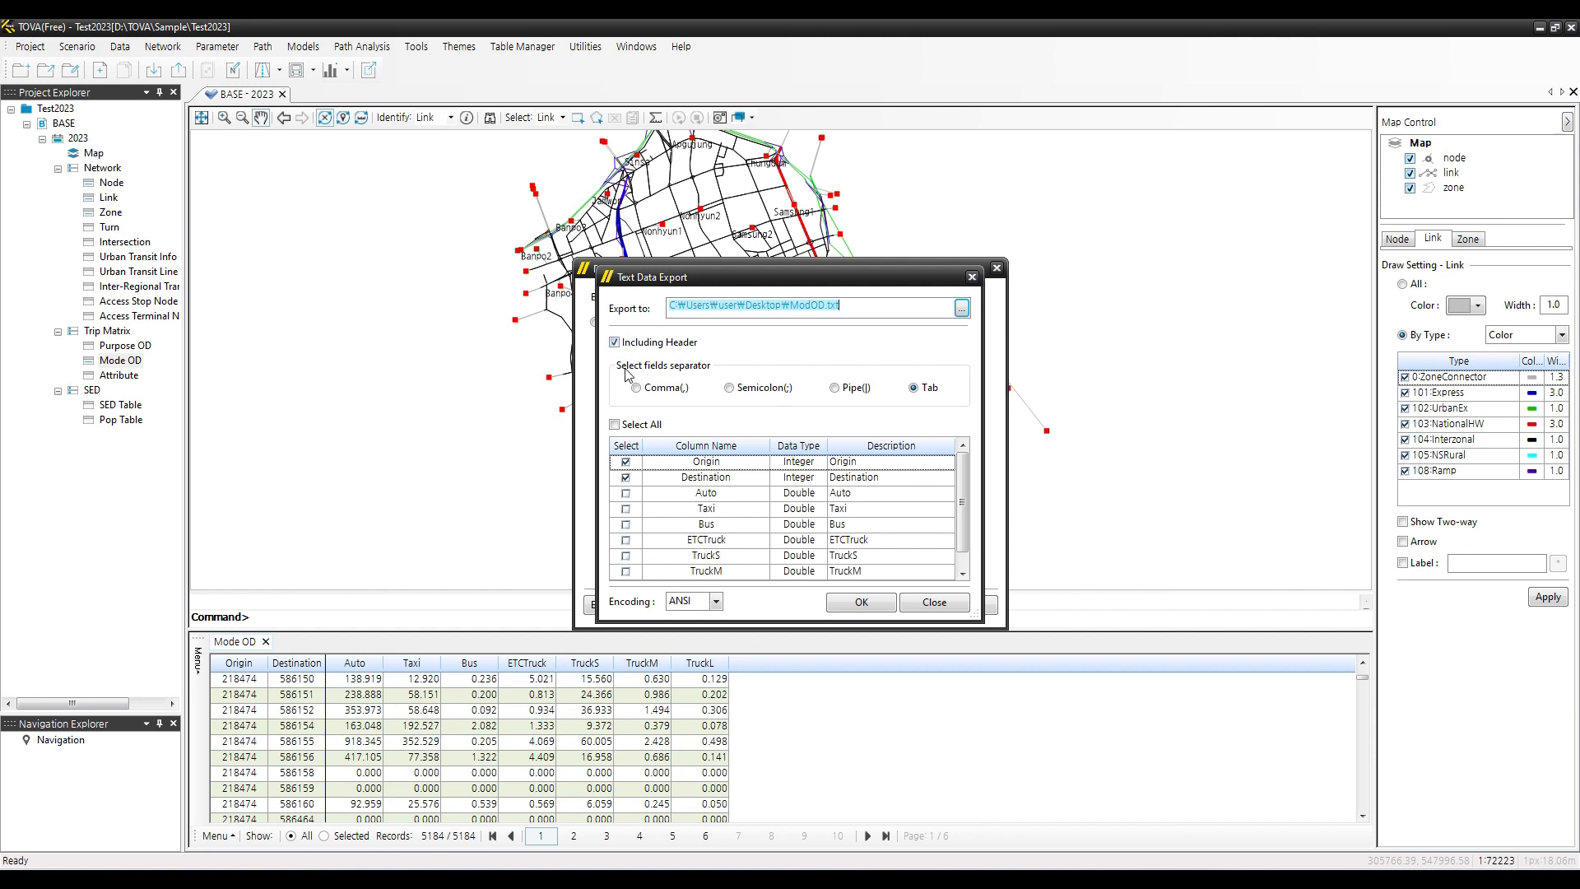
Export all Mode OD columns with the header included and Tab as the field separator, and close the export dialog
click(922, 392)
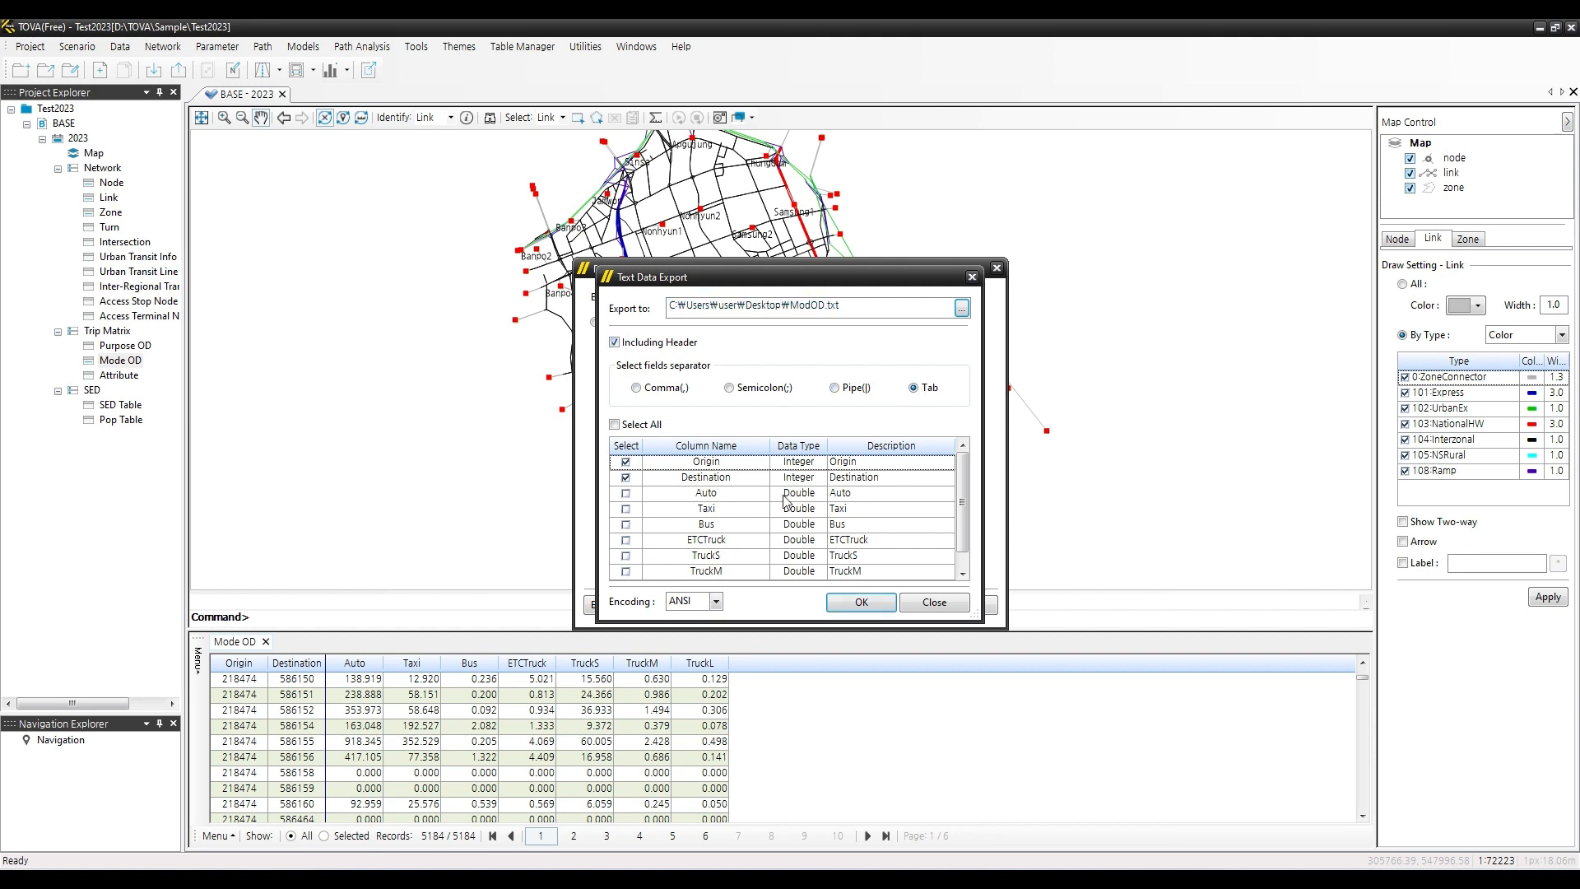
click(614, 425)
click(614, 342)
scroll(656, 562, down, 1)
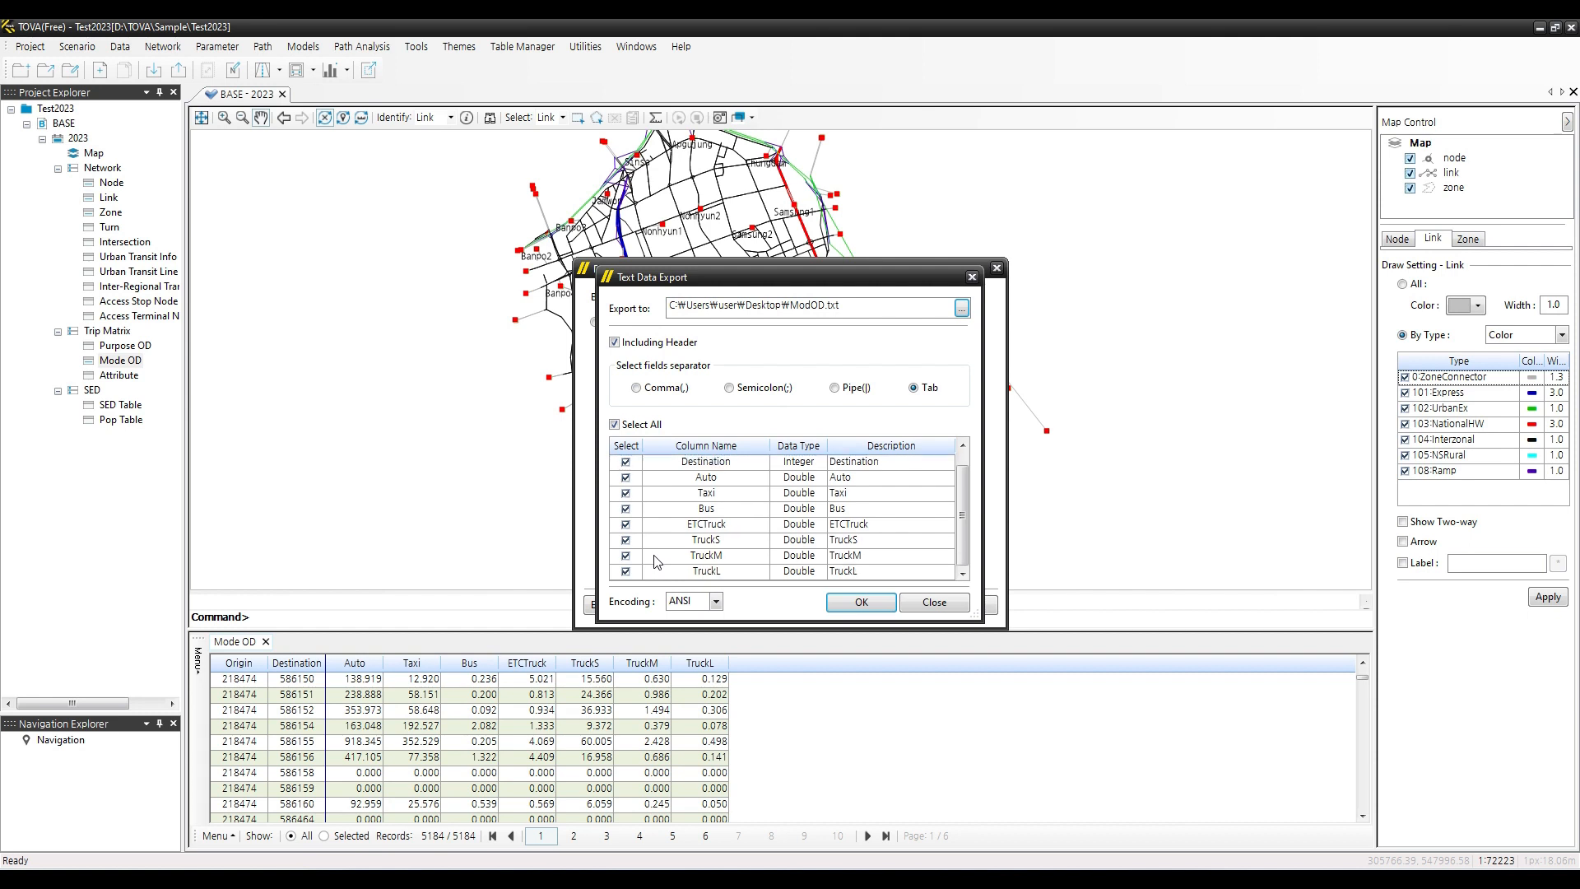
scroll(656, 562, up, 1)
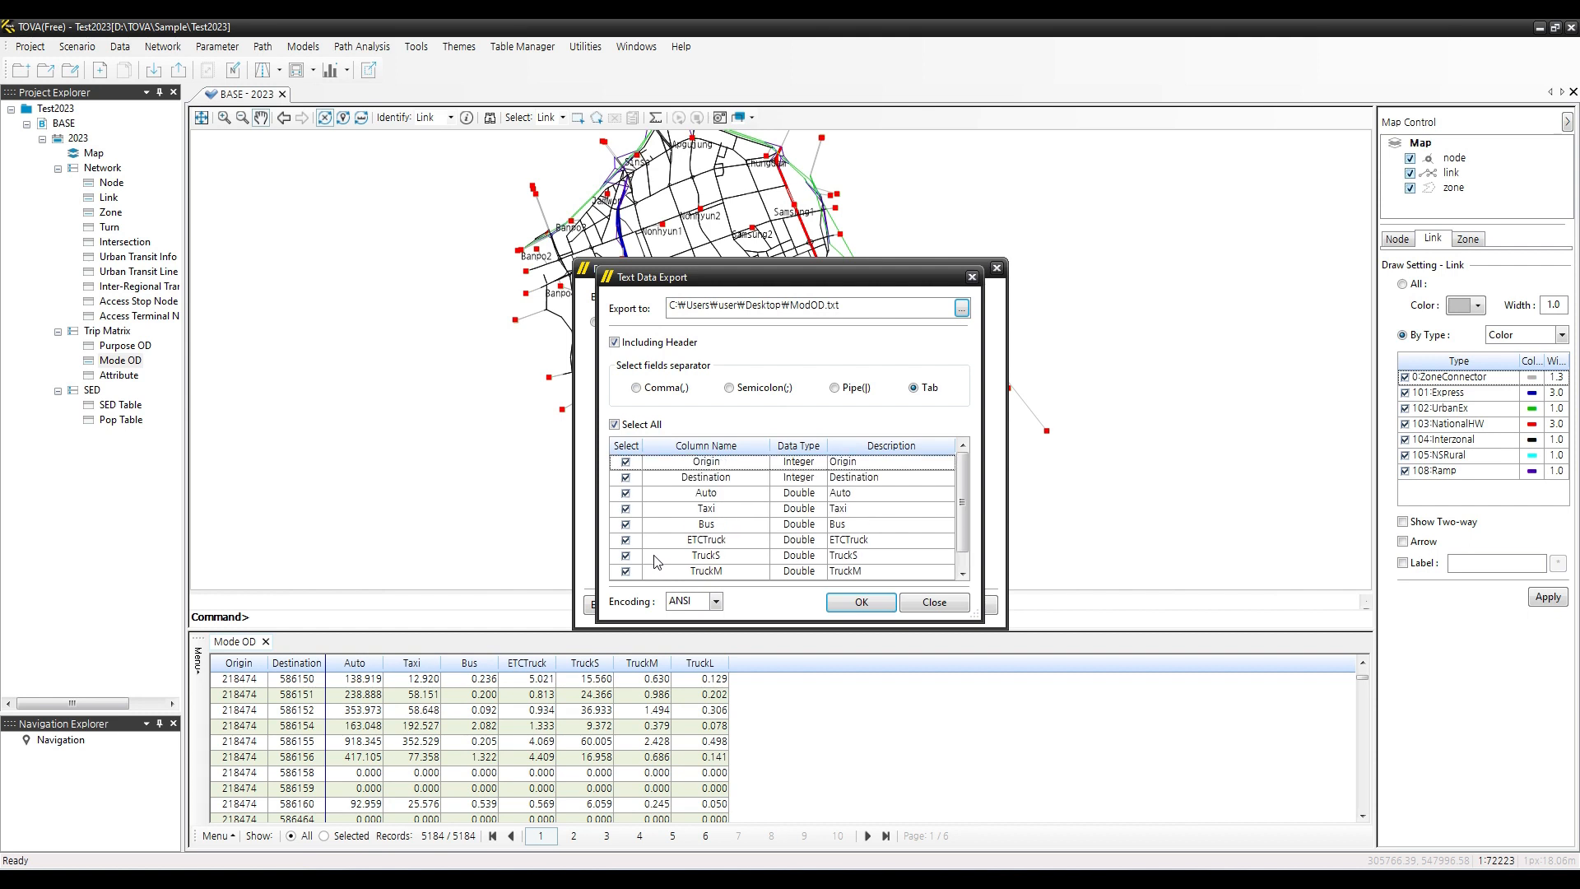
click(614, 425)
click(614, 424)
click(861, 601)
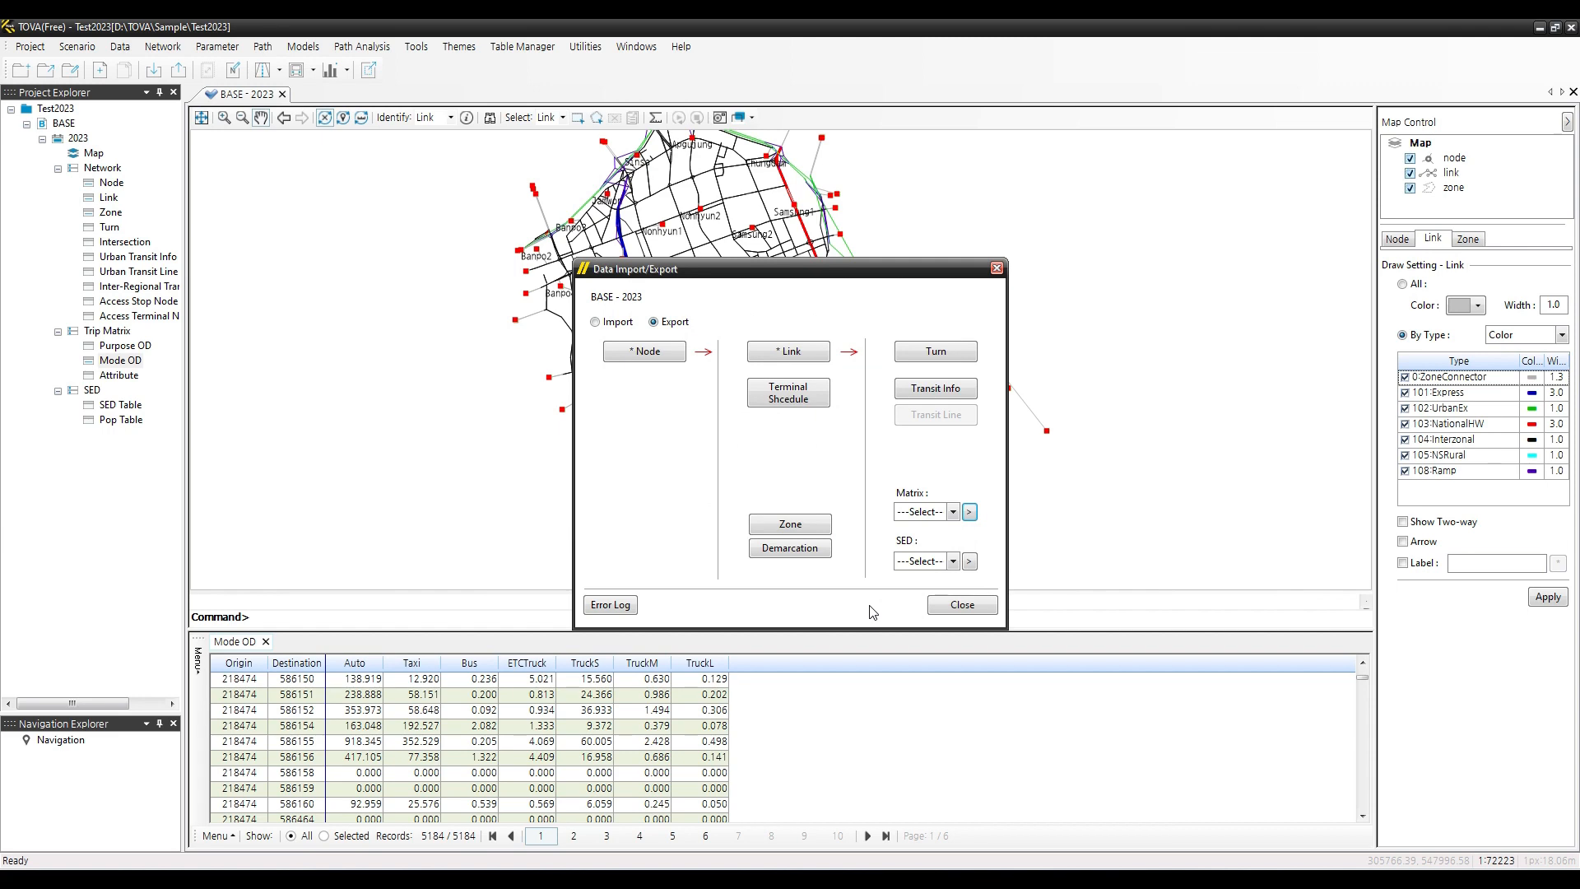
click(990, 611)
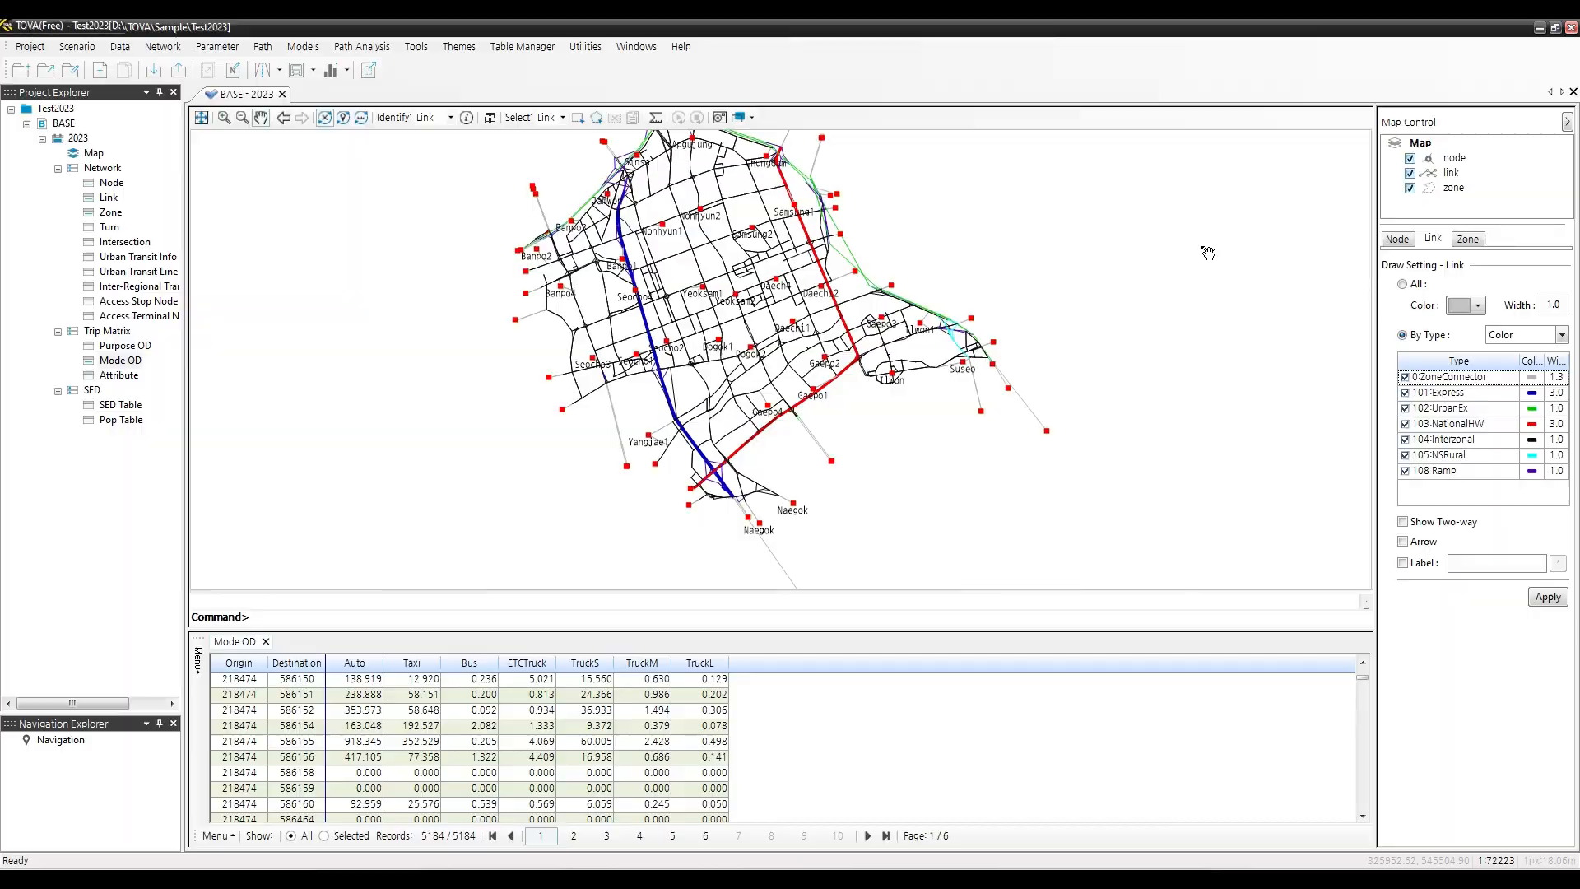
Switch to the desktop, open the exported ModOD.txt, check its origin-destination rows and mode columns, and close it
key(super+d)
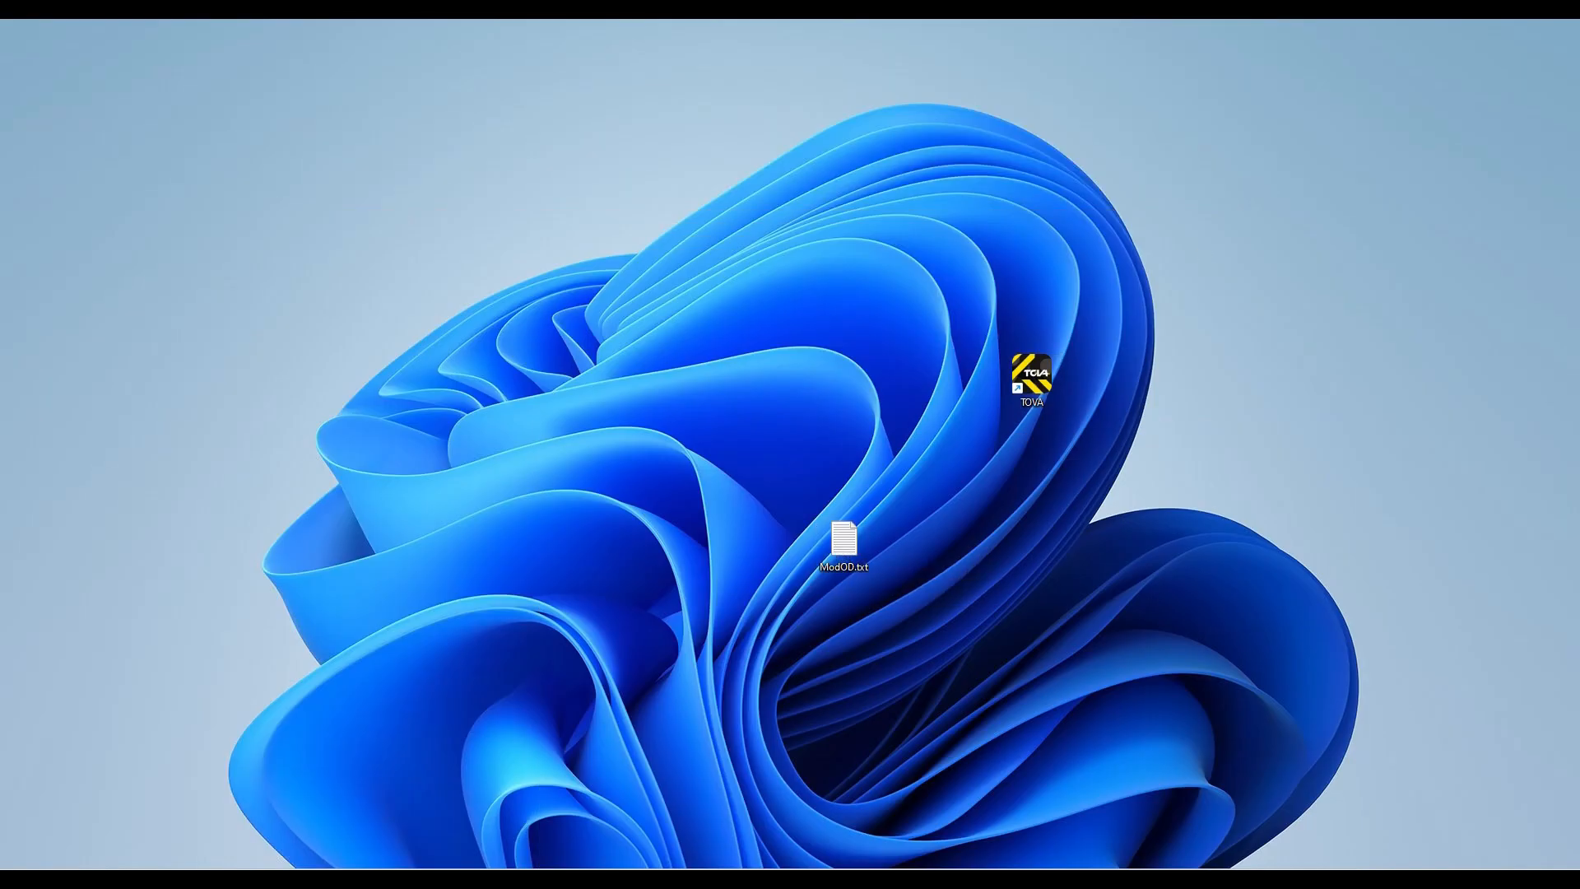
drag(880, 211, 1028, 193)
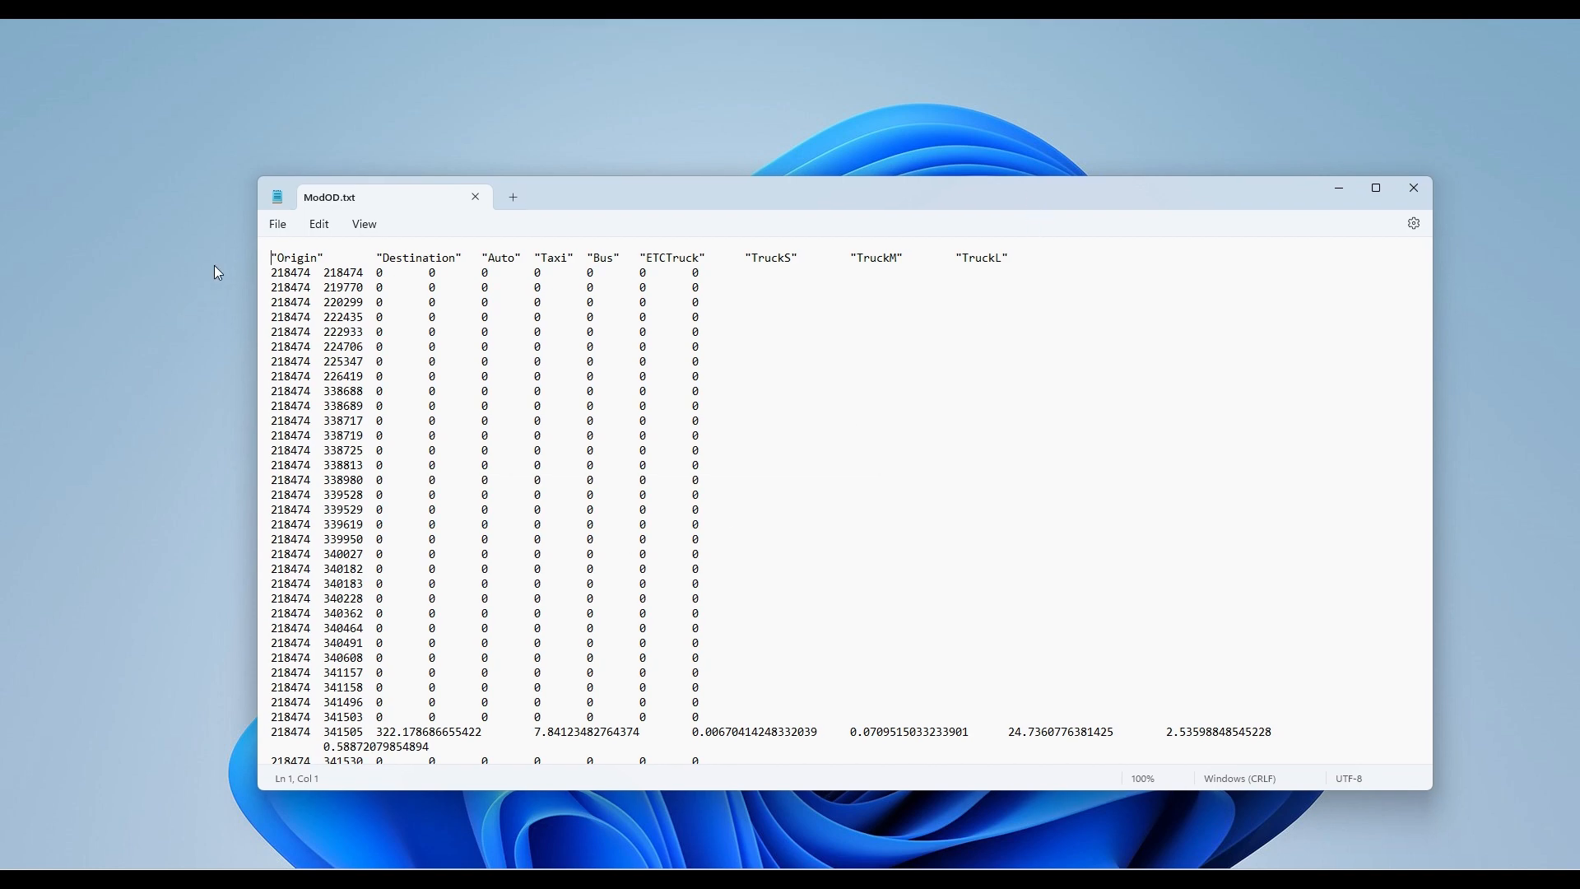
click(527, 493)
scroll(527, 493, down, 10)
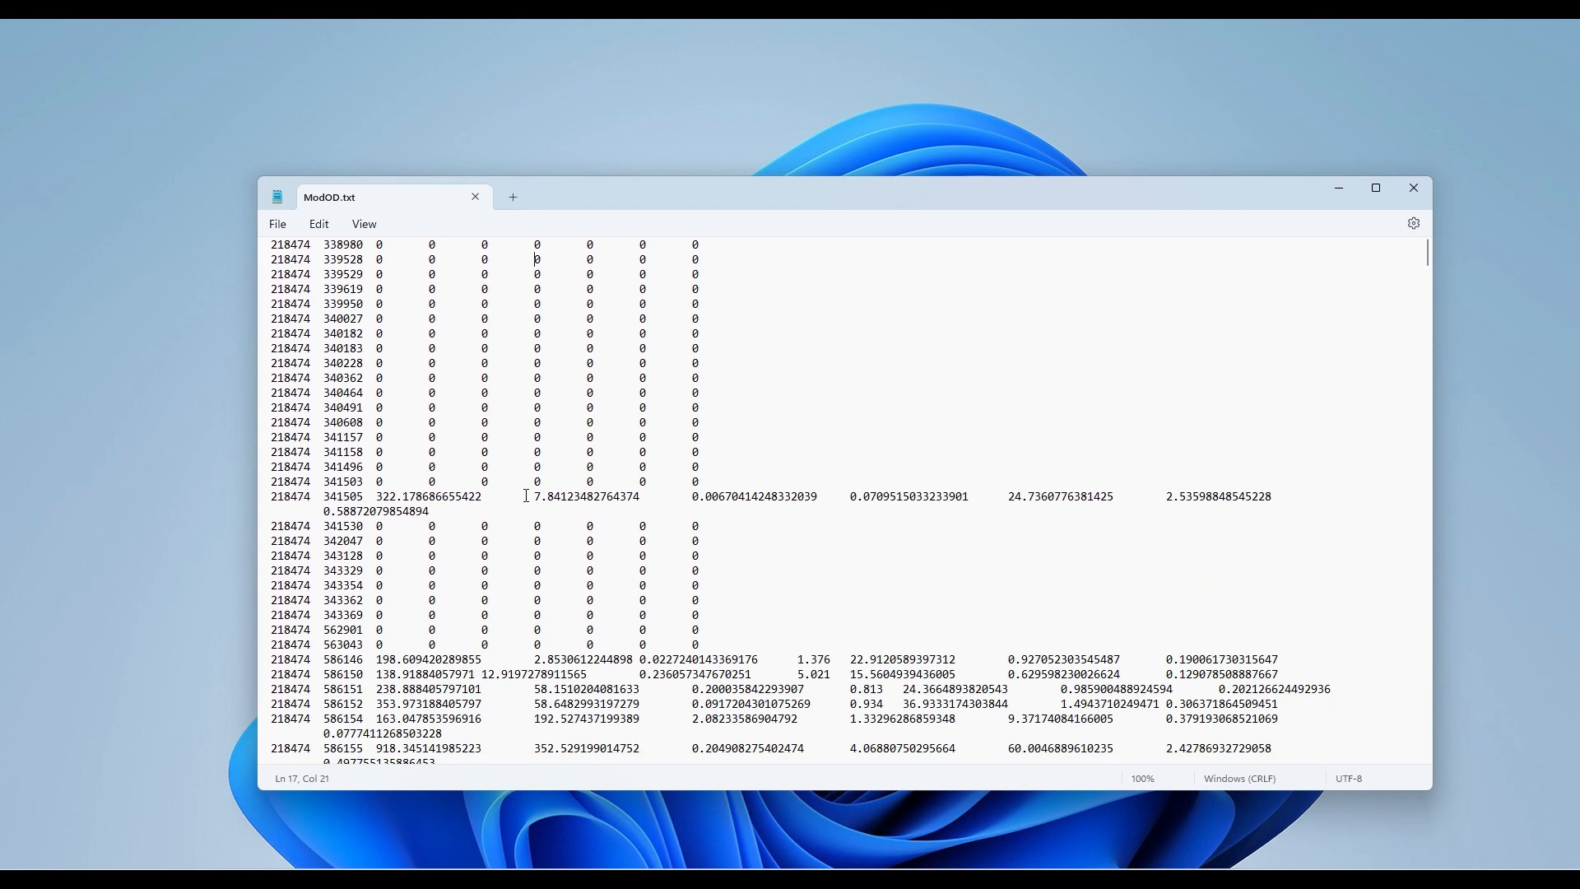
scroll(526, 495, down, 1)
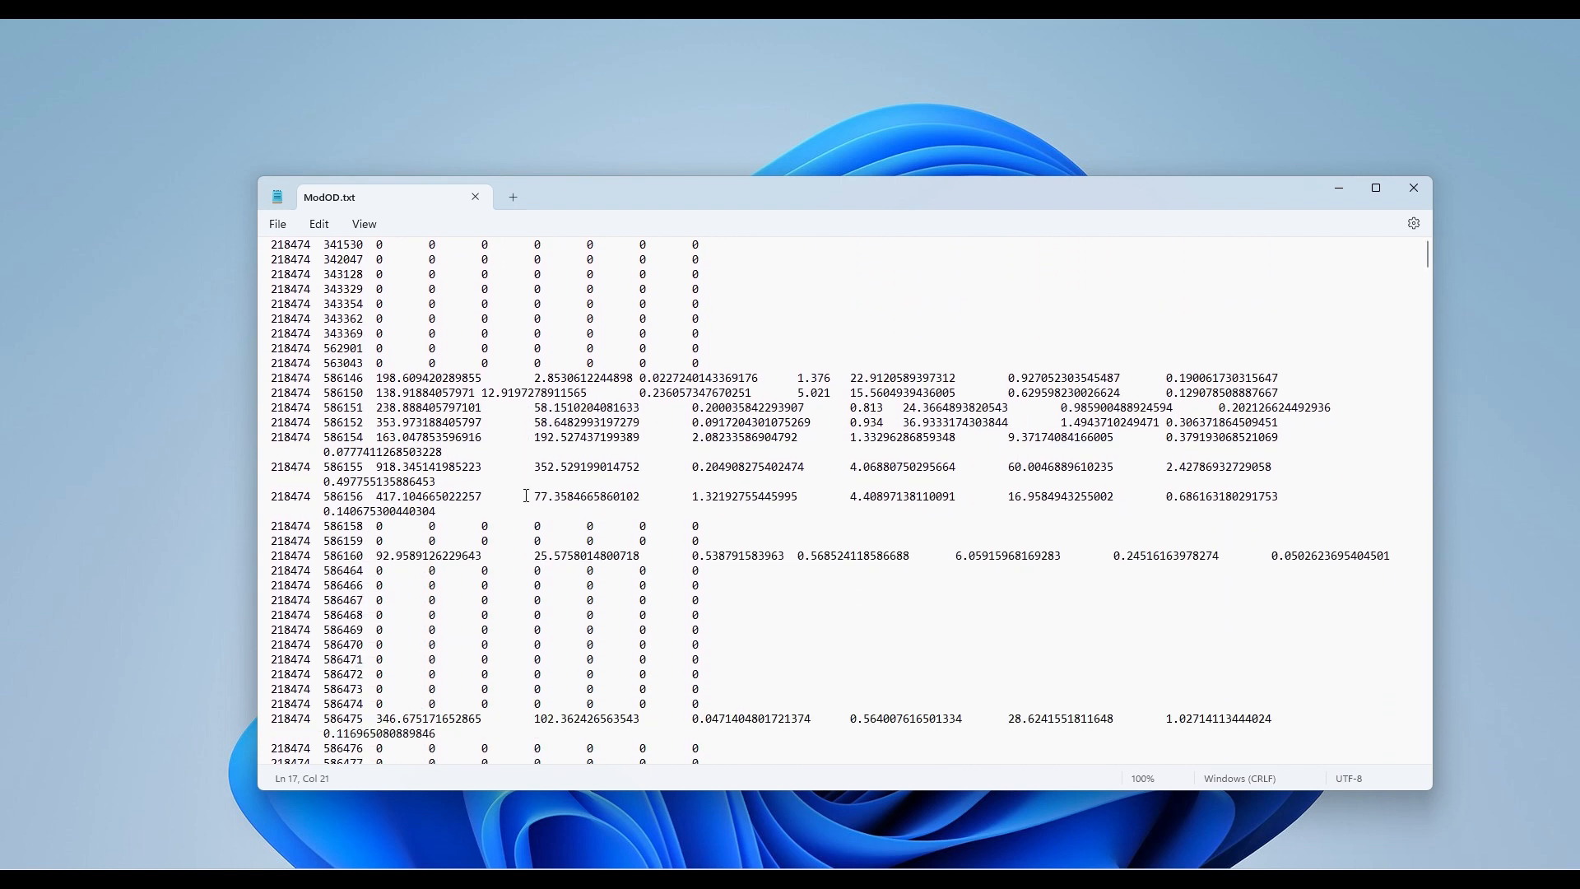
scroll(527, 496, down, 15)
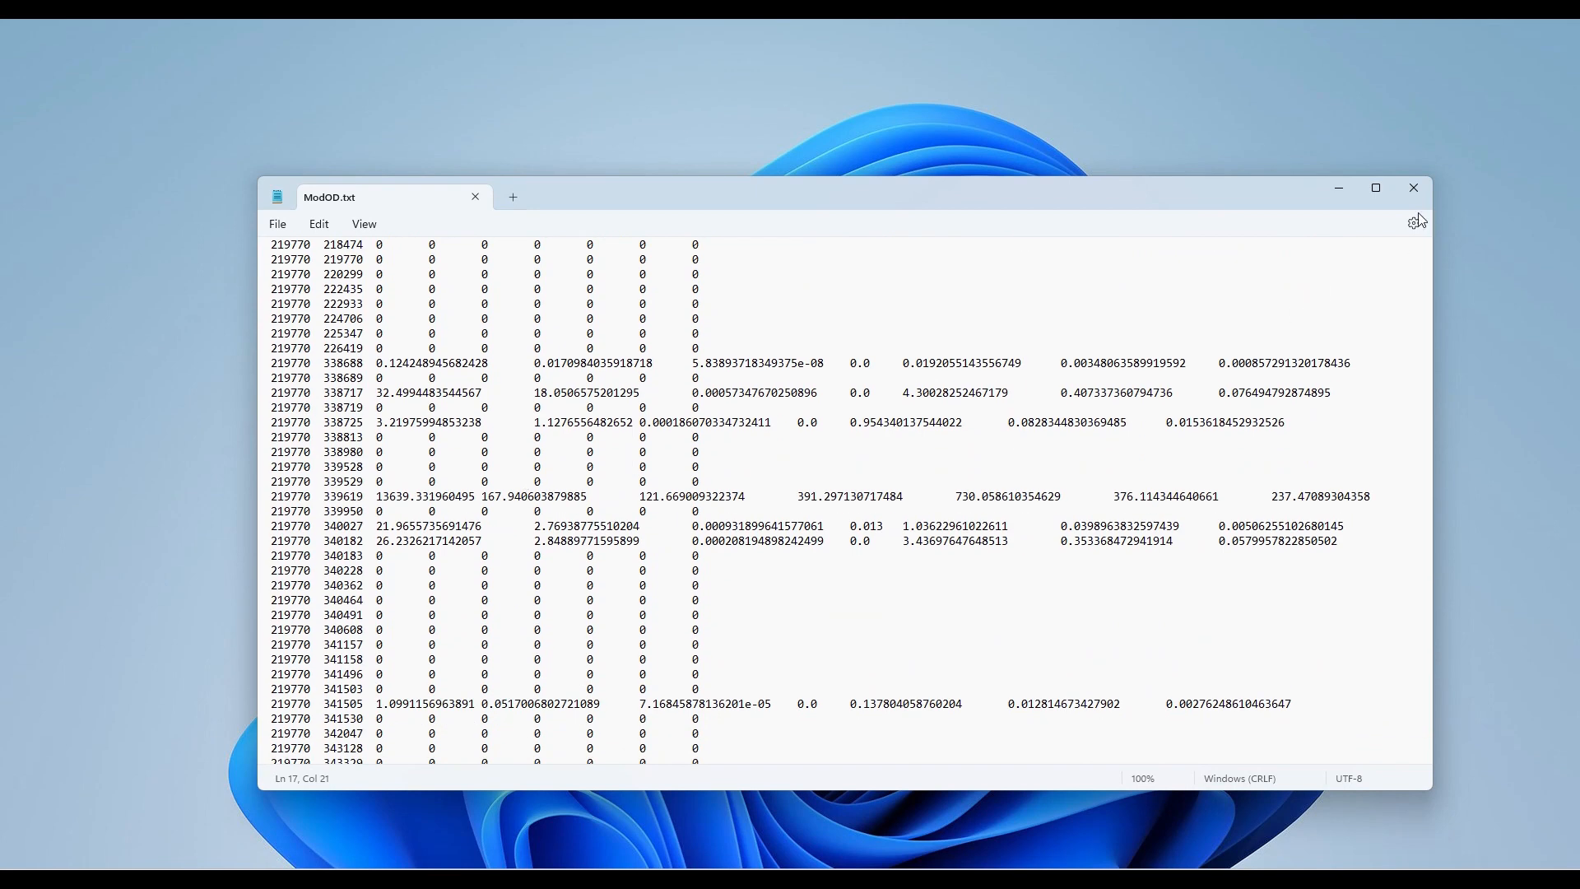
click(1421, 191)
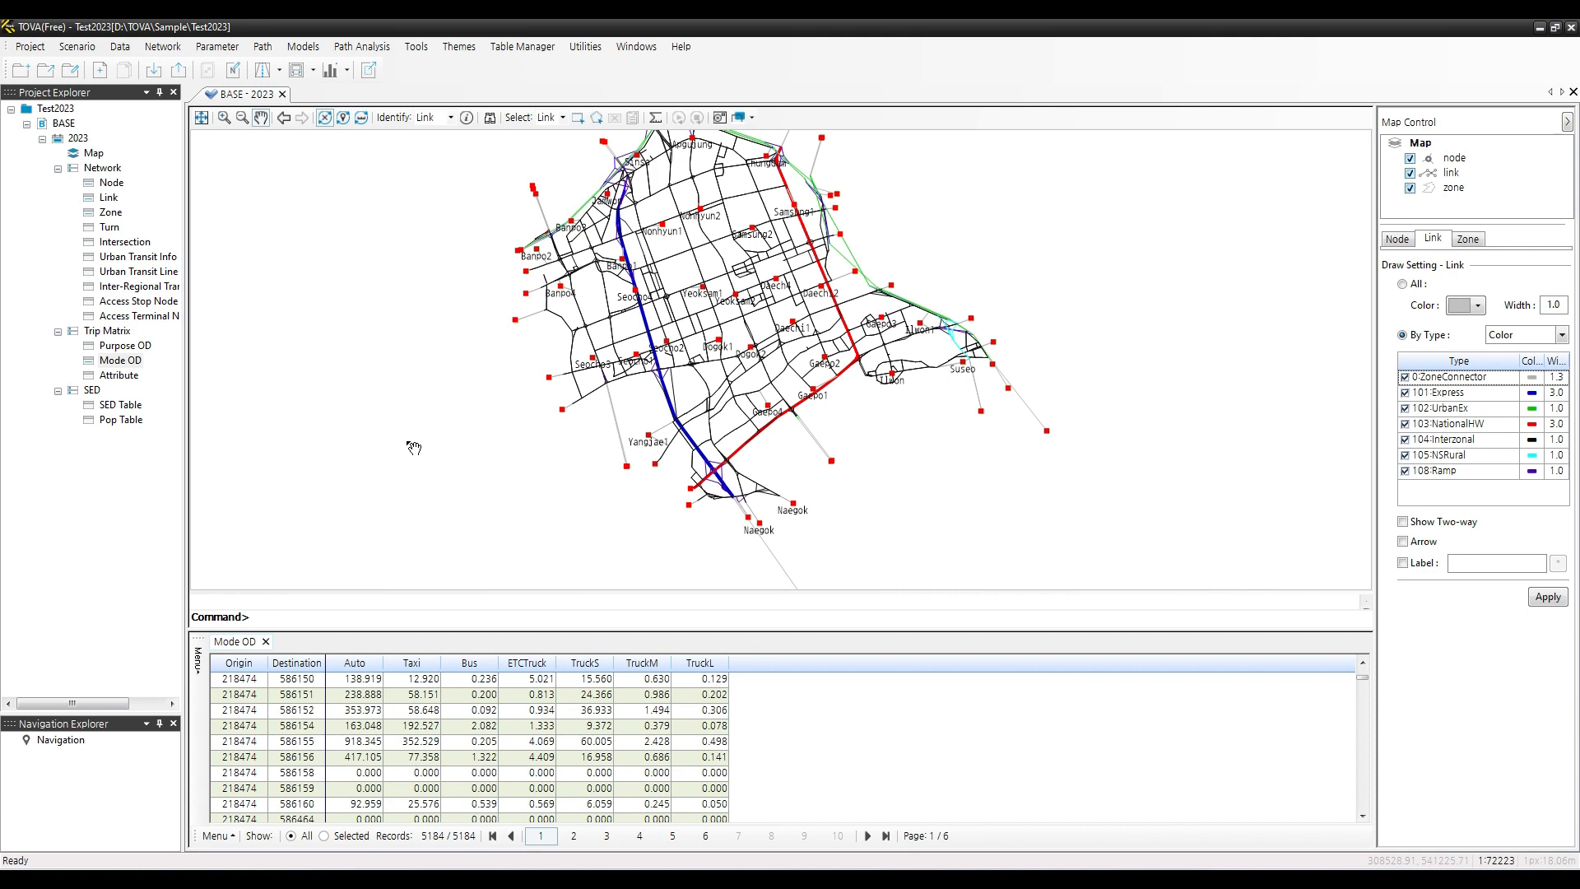
Open Network Data Inspection and classify 108 Ramp as Ex-Ramp and 101 Express and 102 UrbanEx as Expressway
click(99, 492)
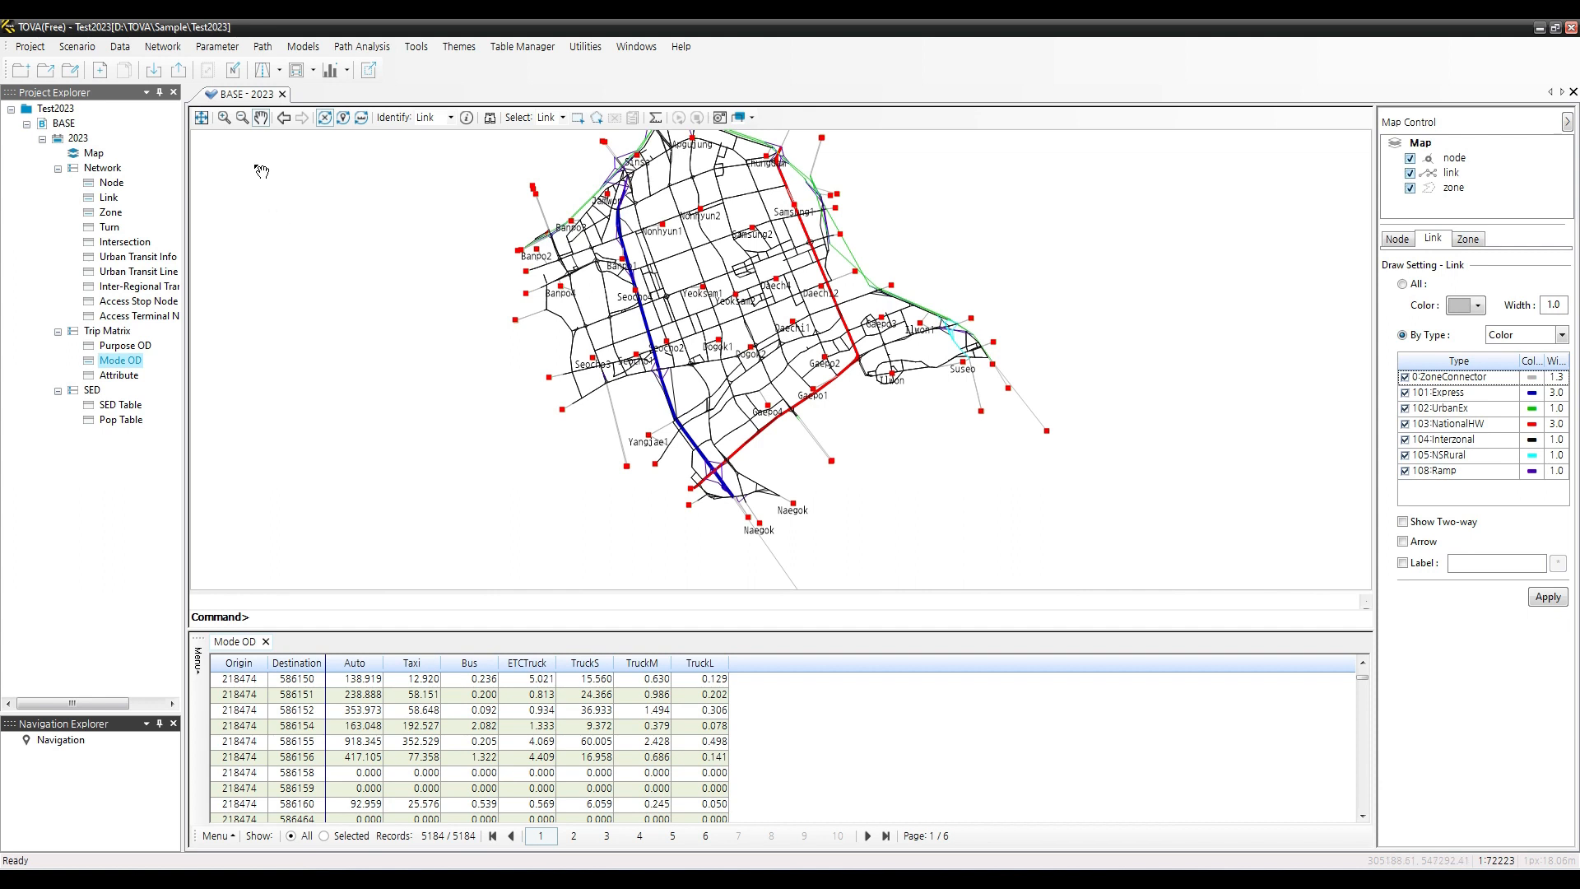
click(155, 50)
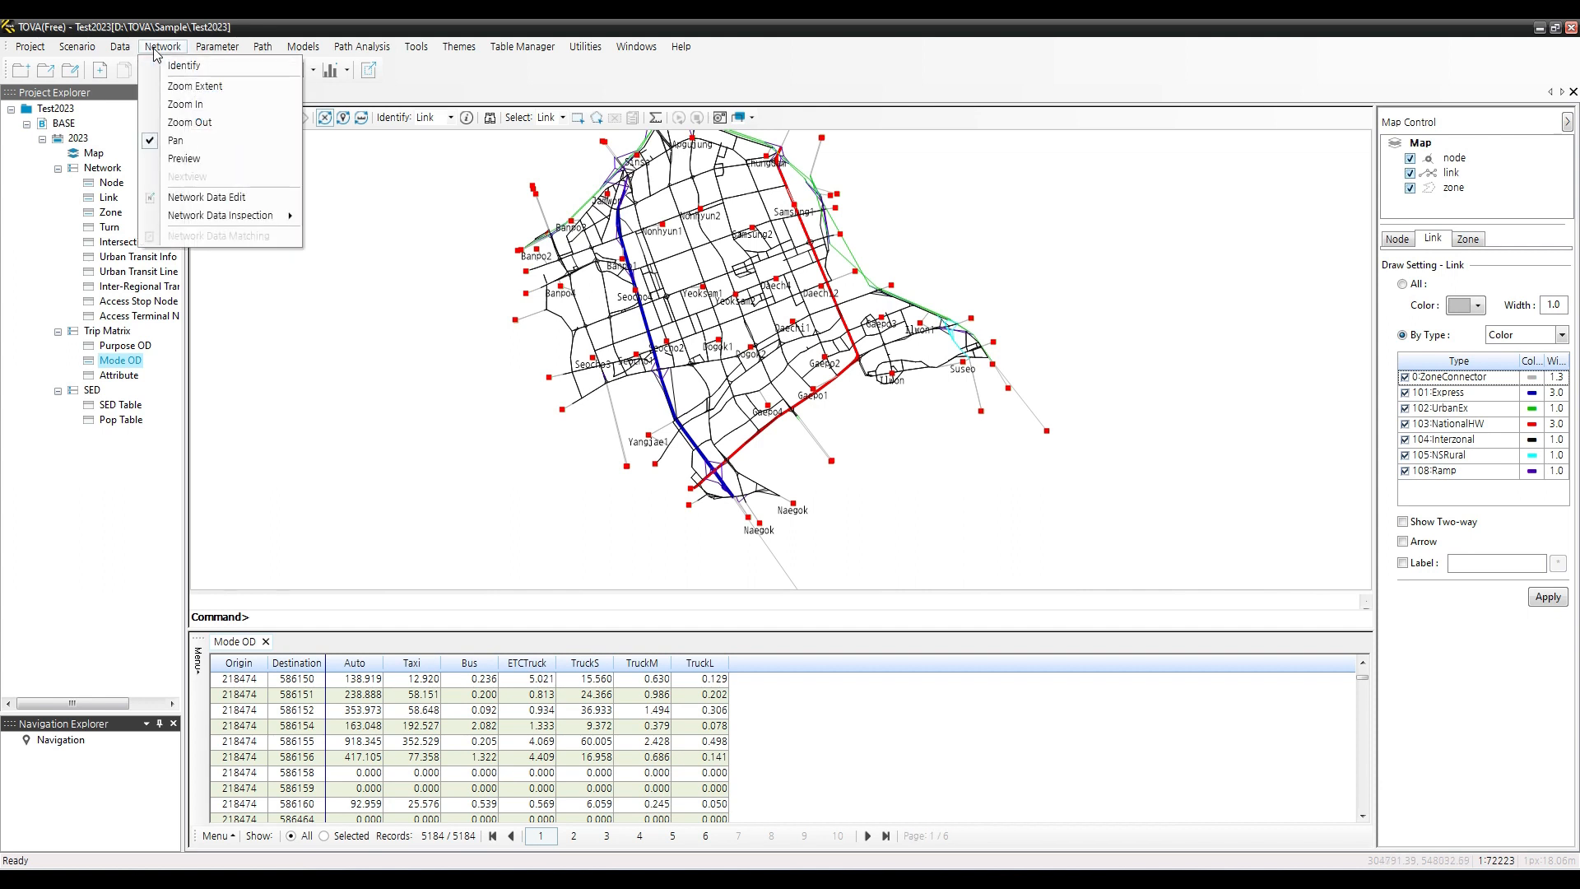
mouse_move(190, 221)
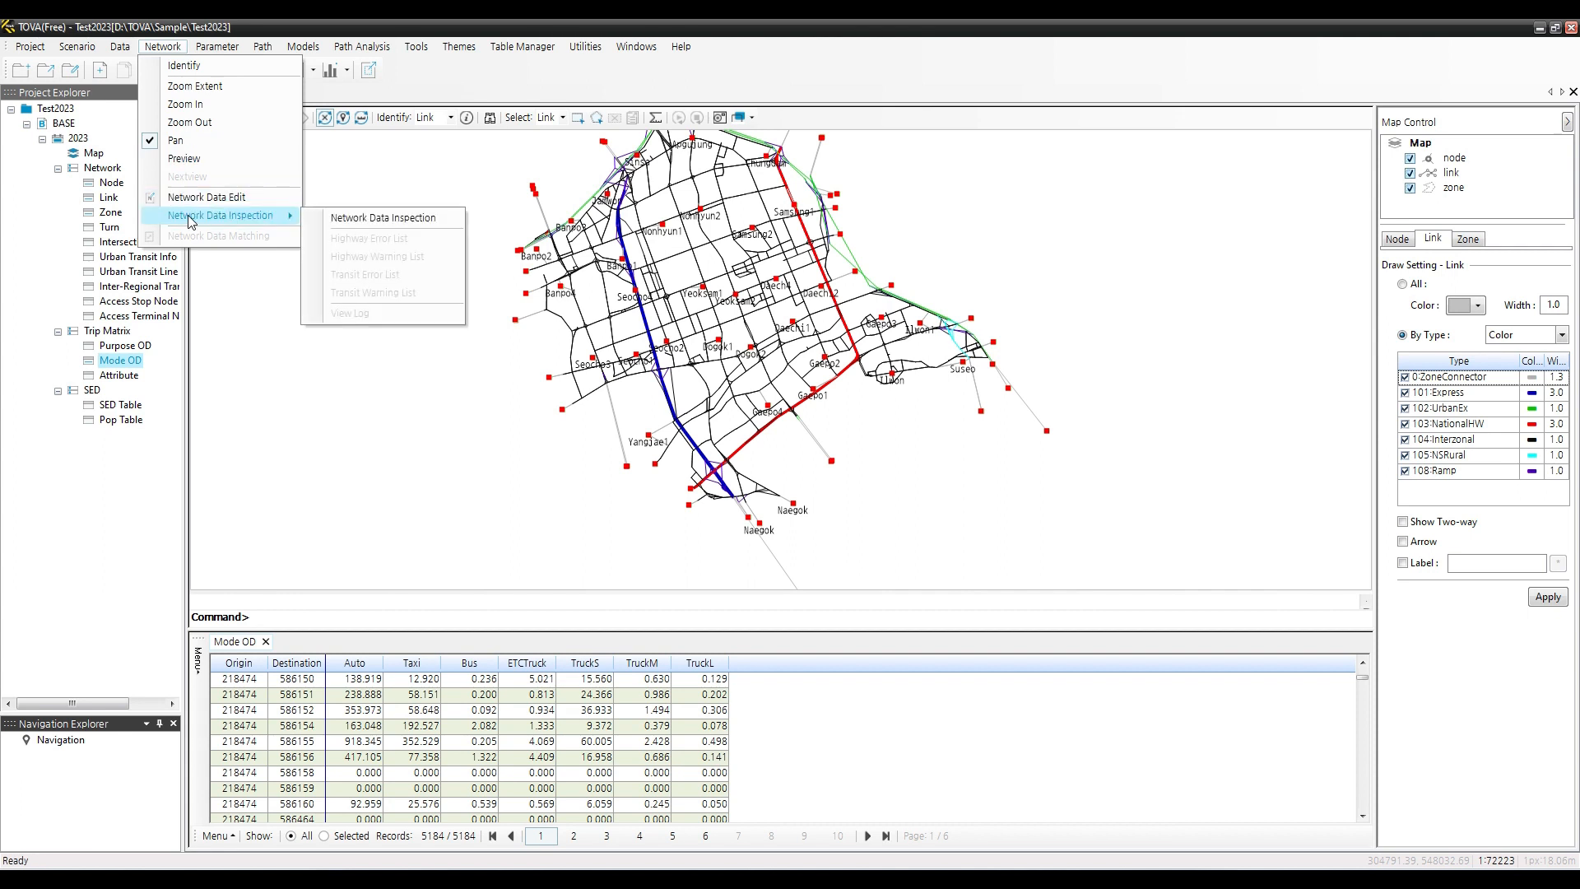
click(392, 221)
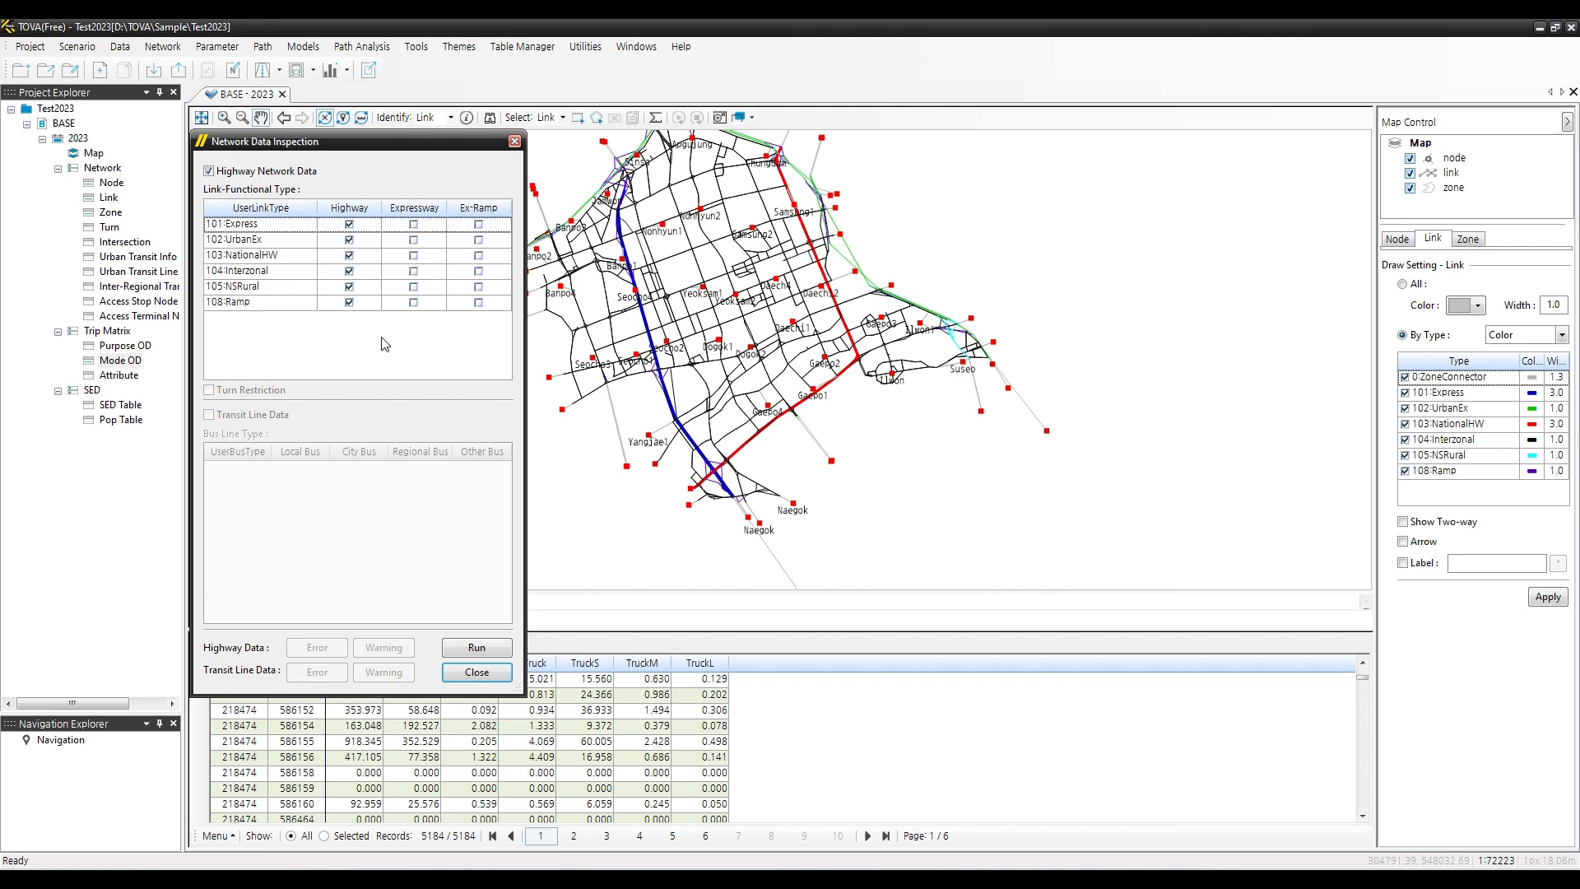
click(479, 307)
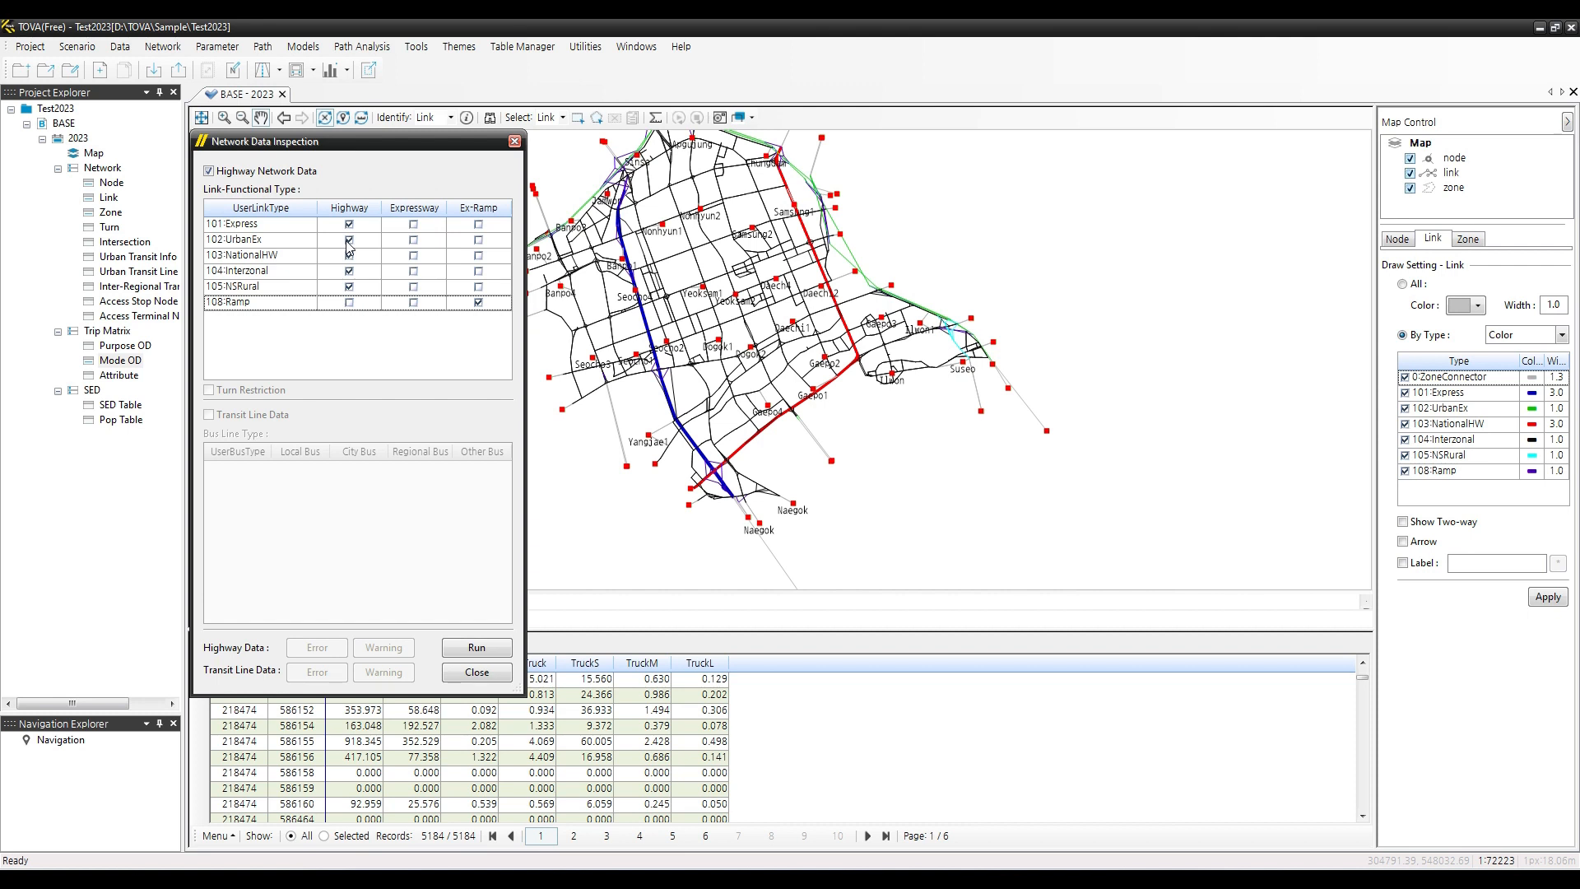
click(413, 225)
click(413, 241)
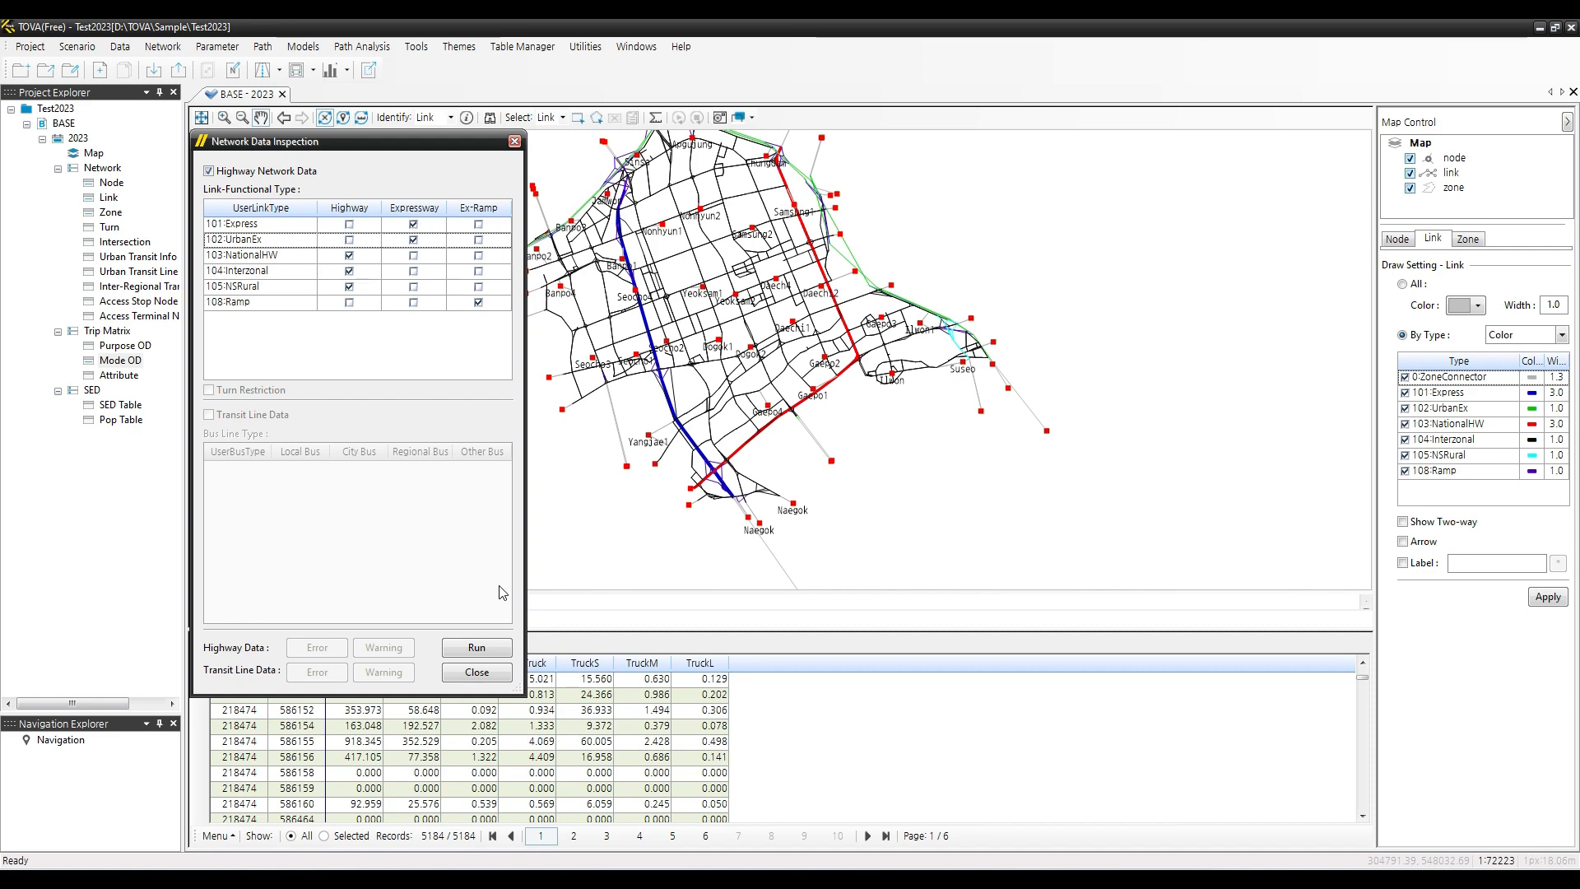
Run the highway network data inspection, review its processing log, and close the inspection
click(482, 649)
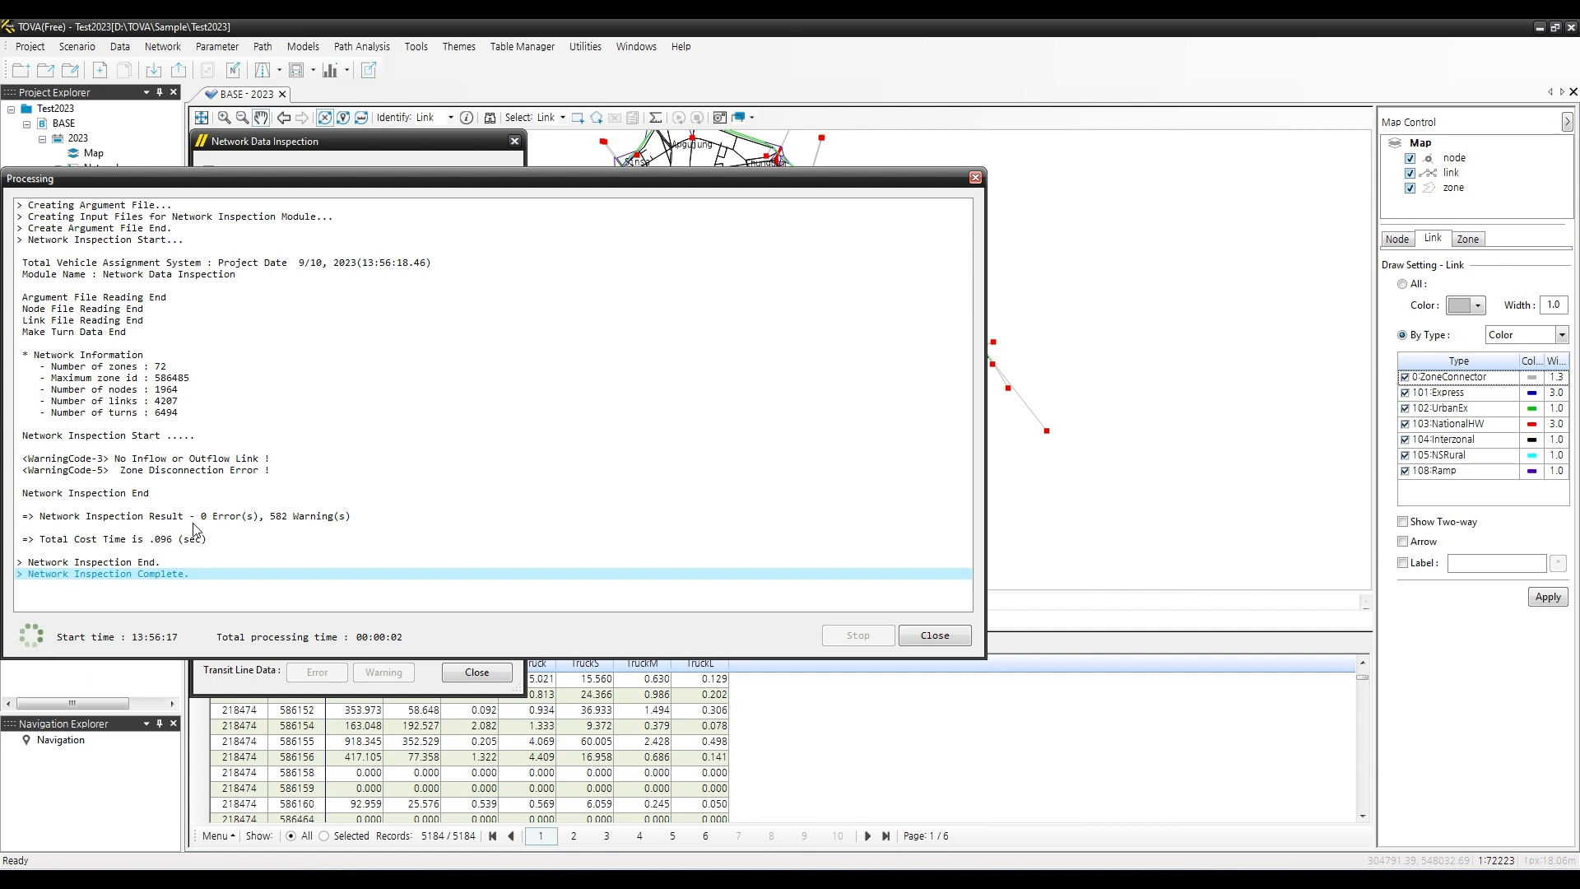
click(931, 642)
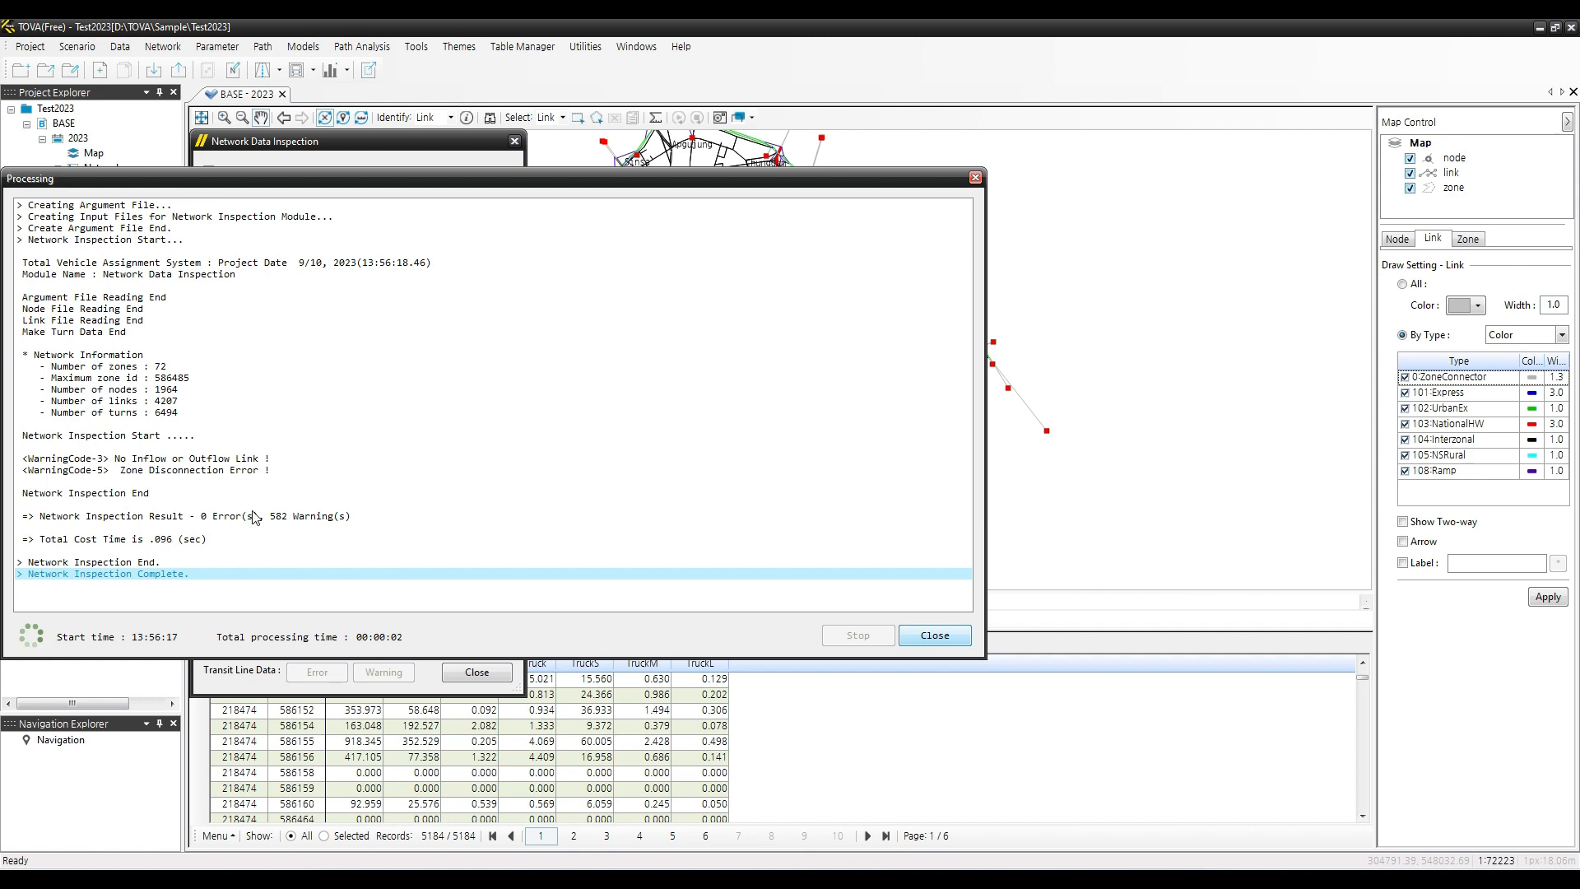
click(935, 635)
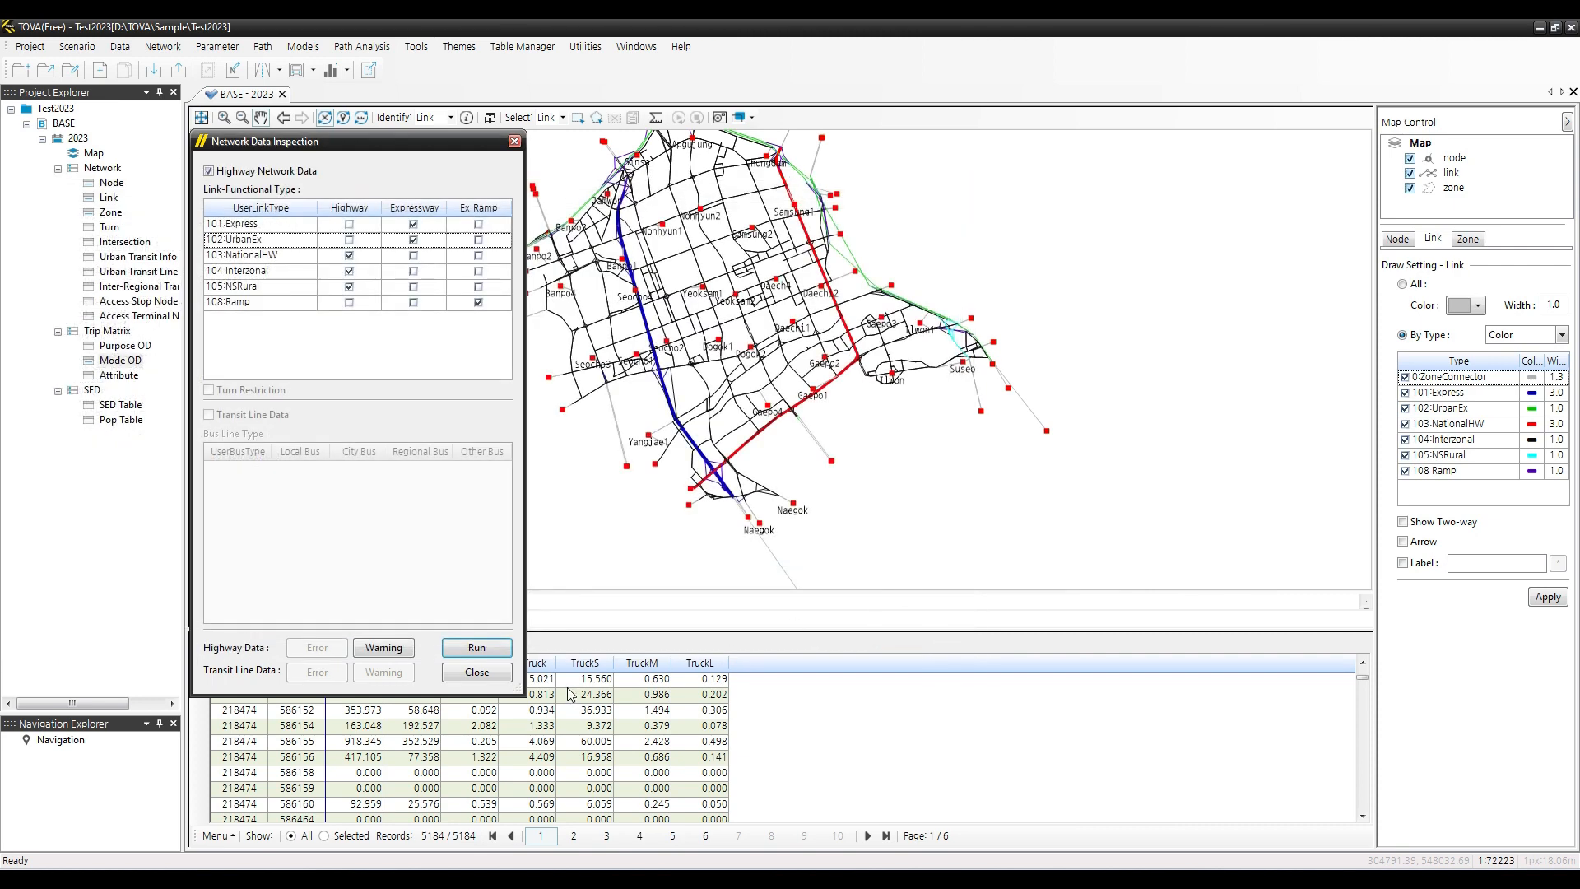
click(477, 673)
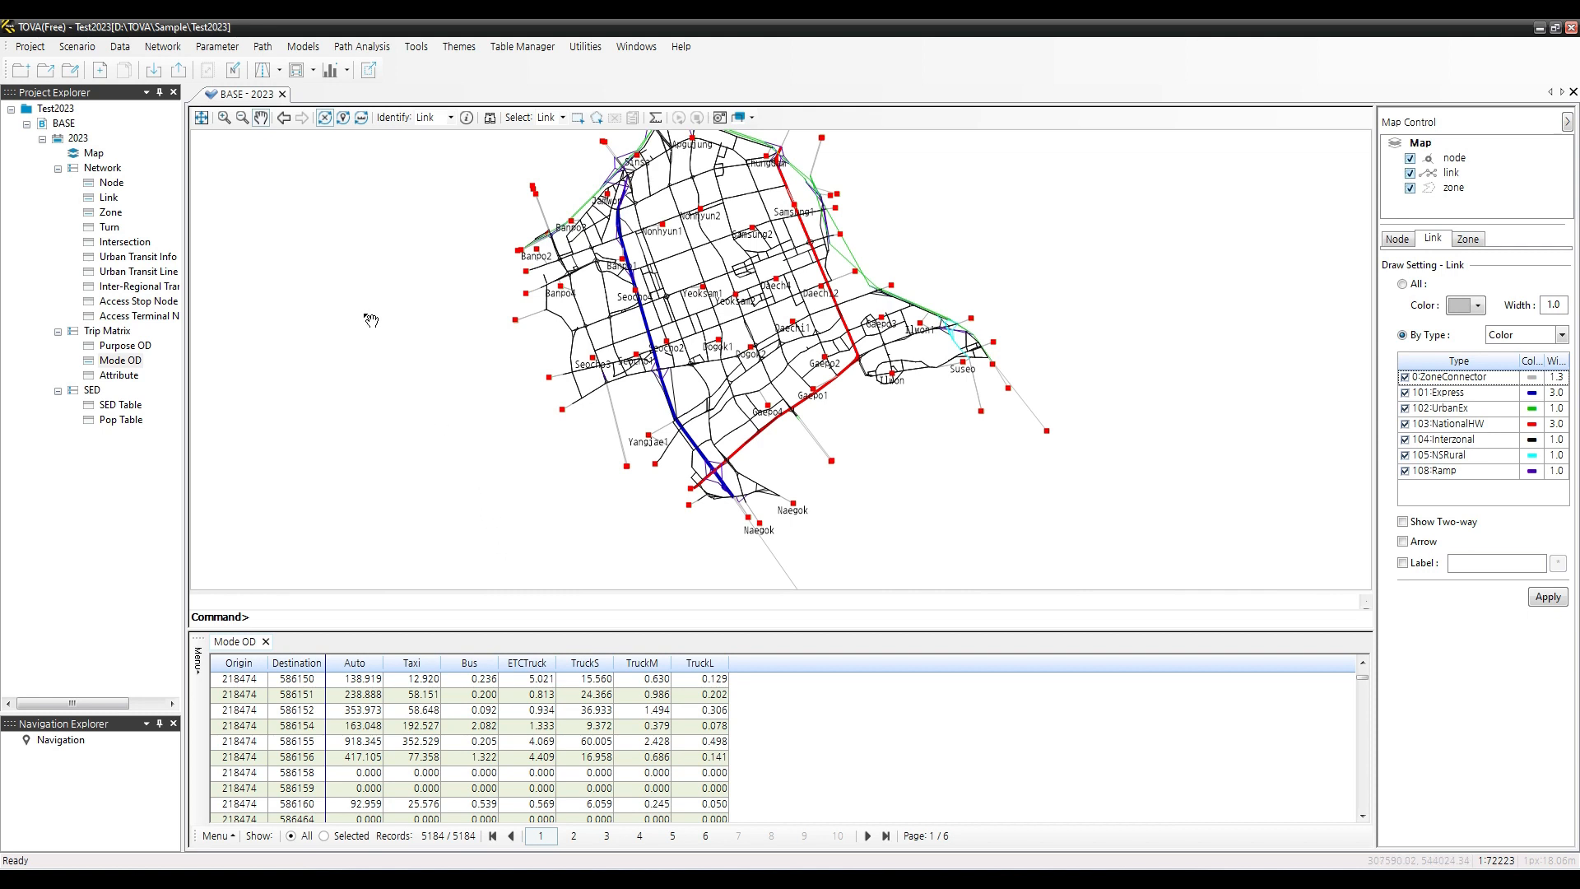
Open Network Data Edit and examine which network elements can be edited, from Node through to Transit Line
click(161, 47)
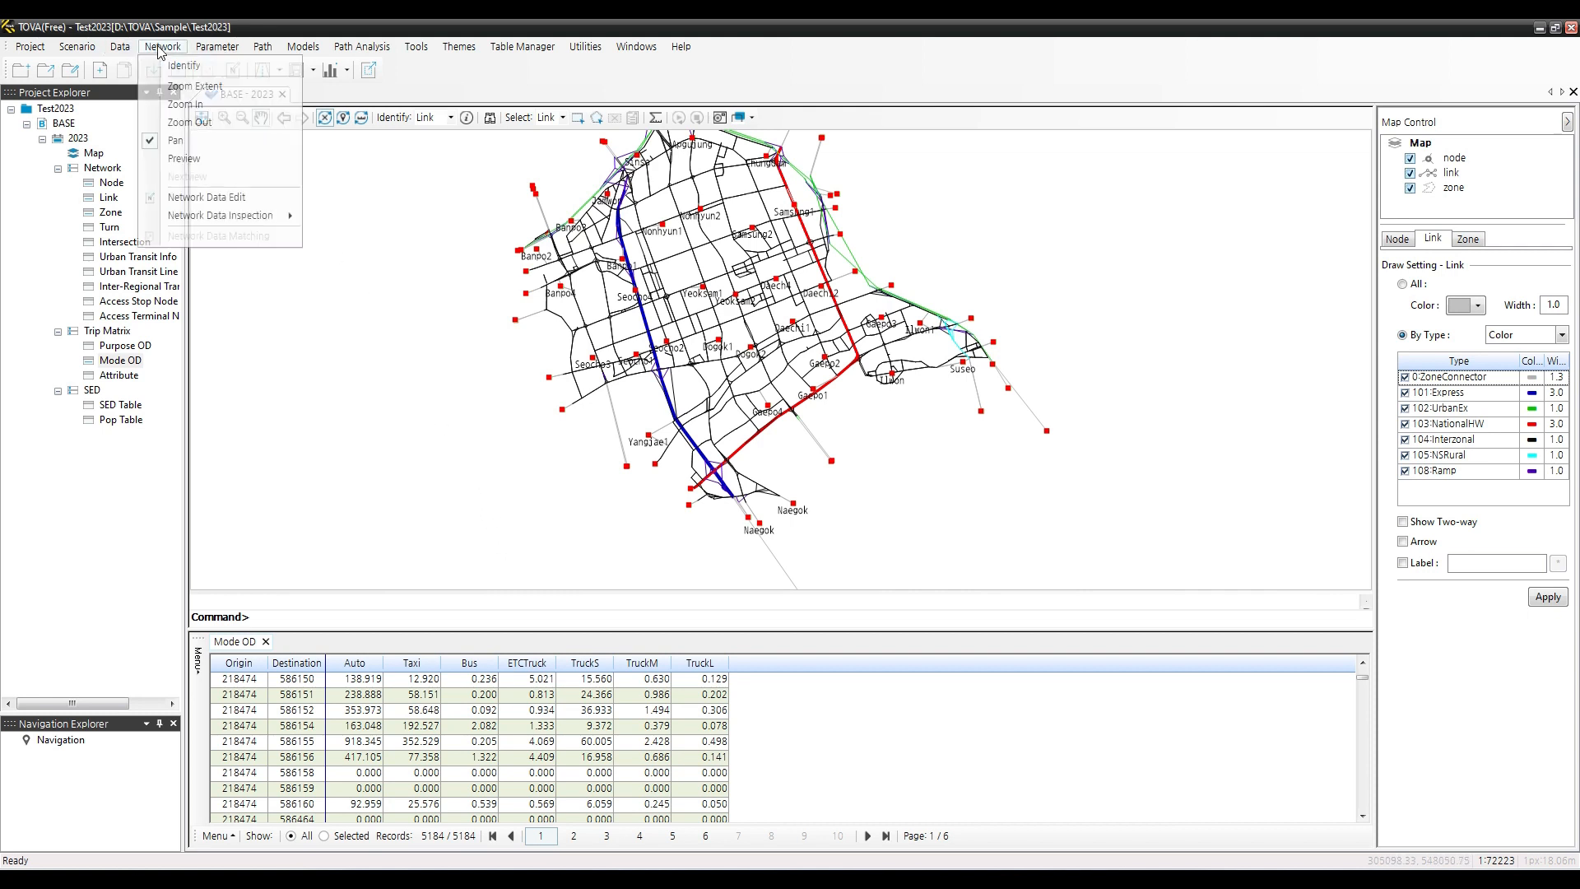
click(207, 198)
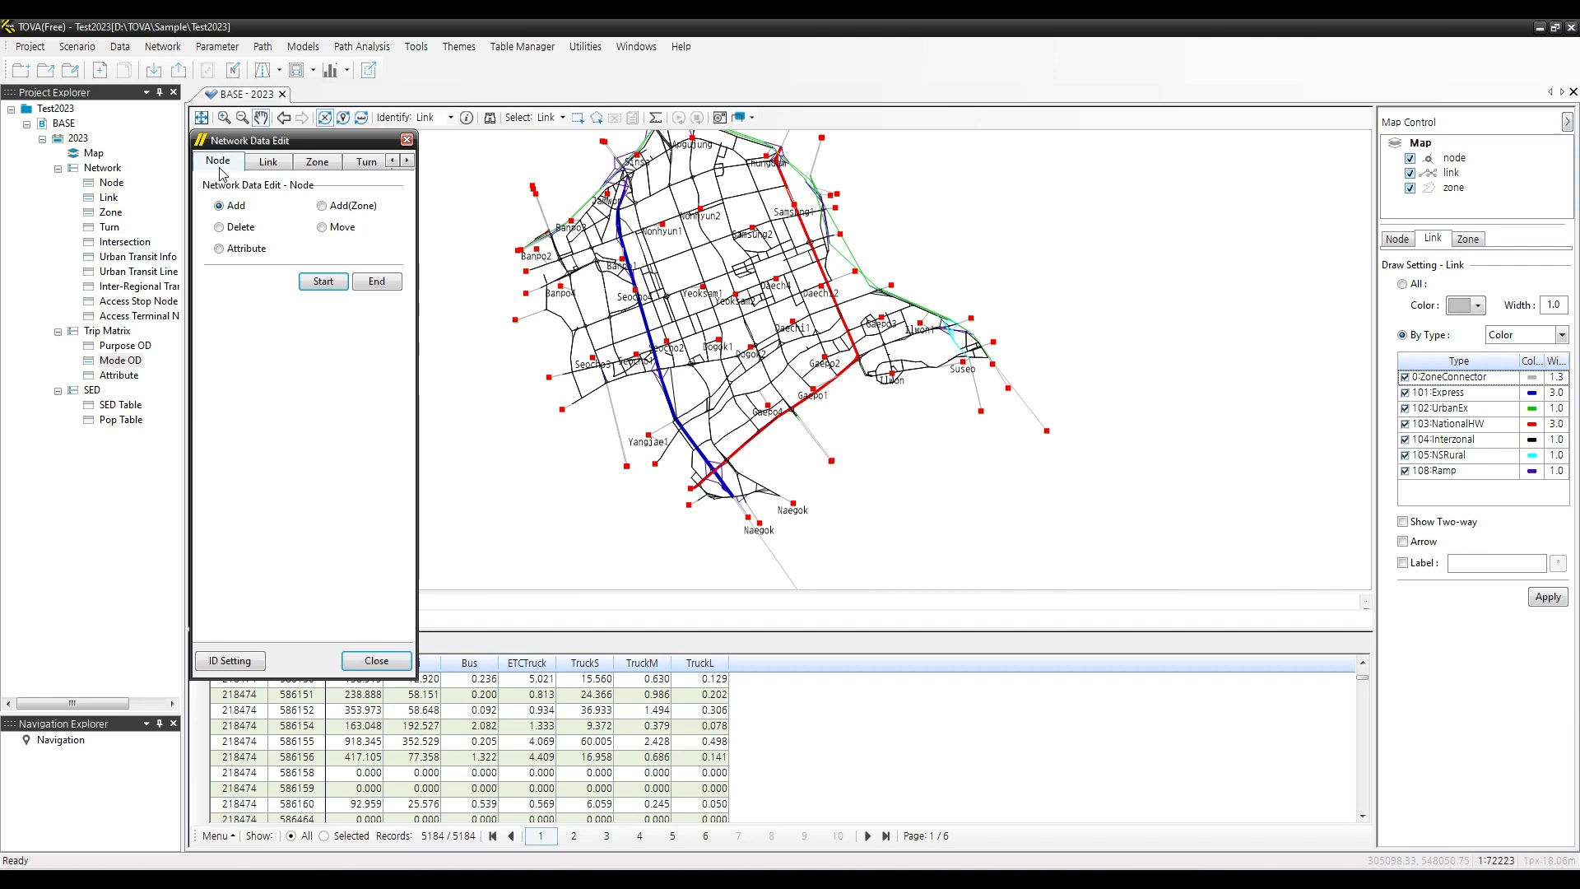
click(409, 162)
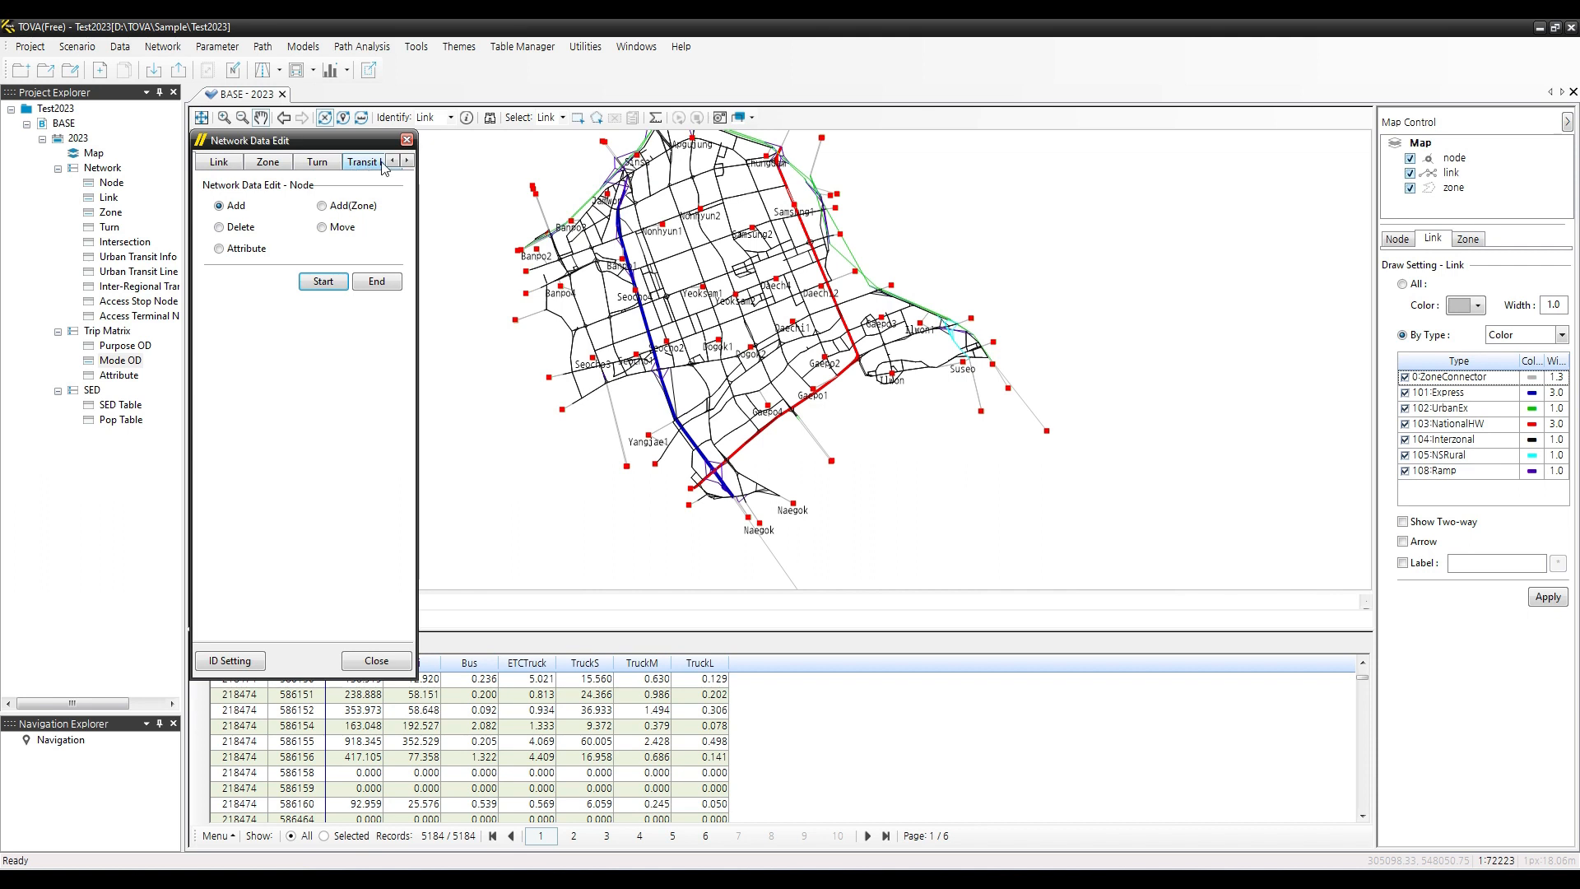
click(394, 161)
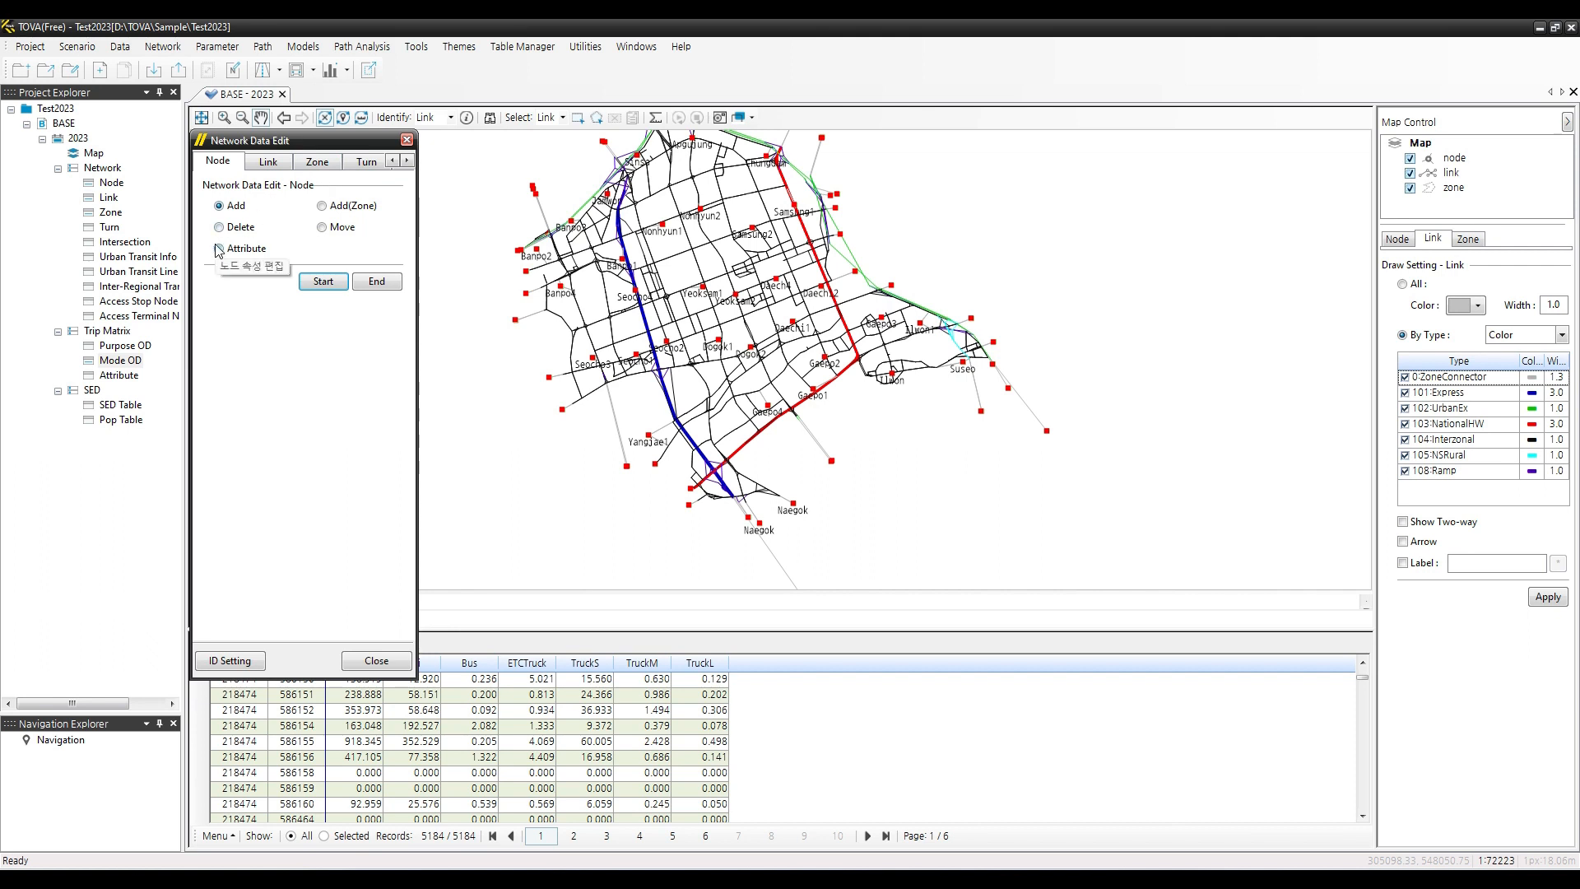
click(407, 162)
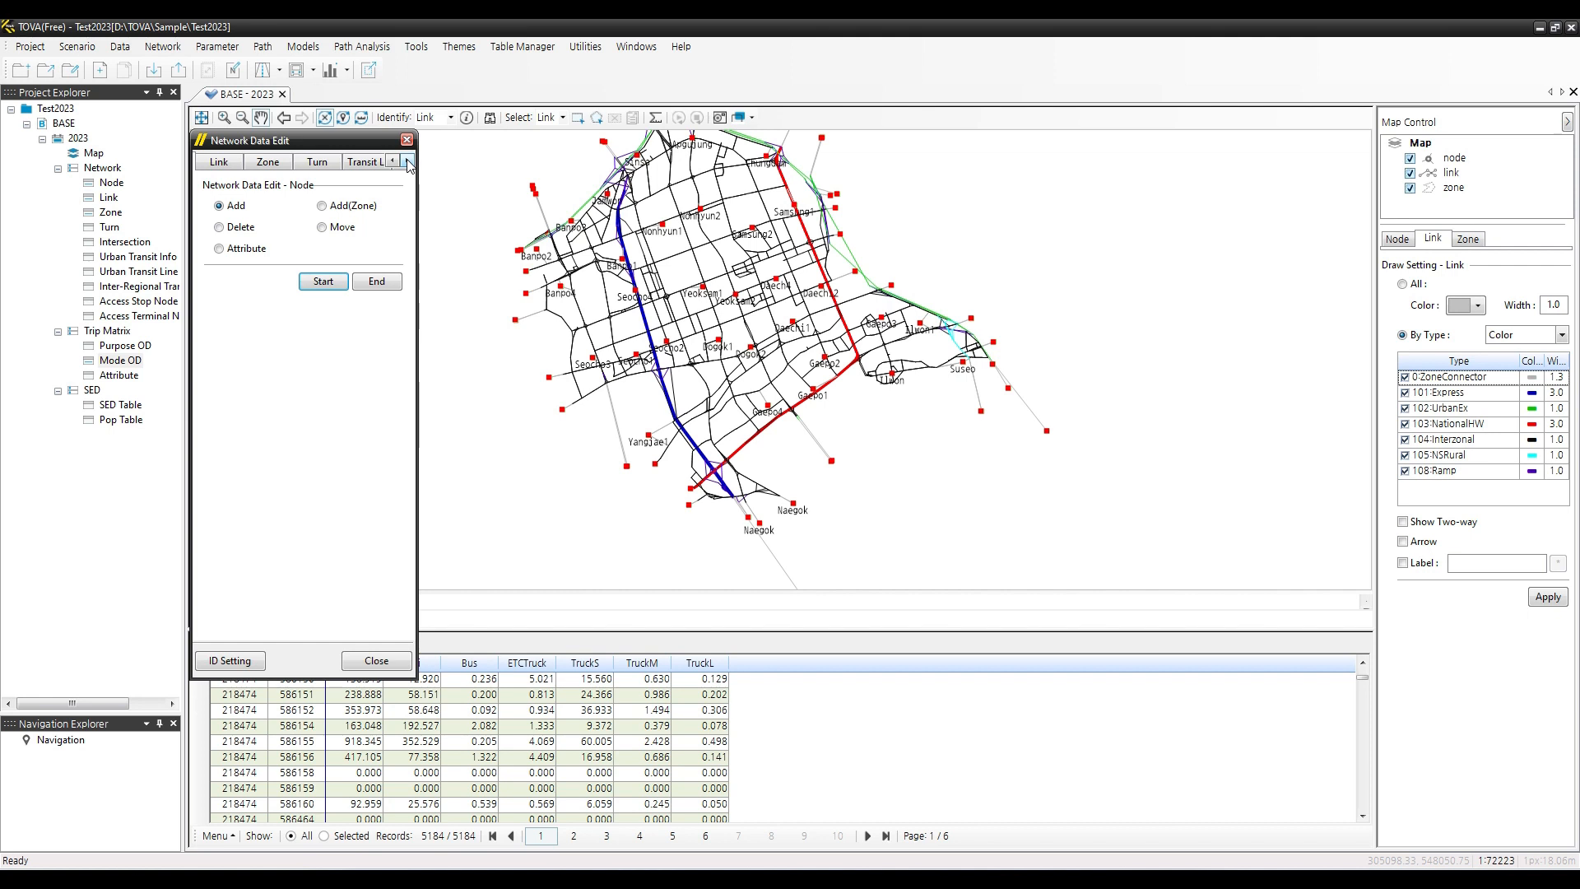
click(364, 163)
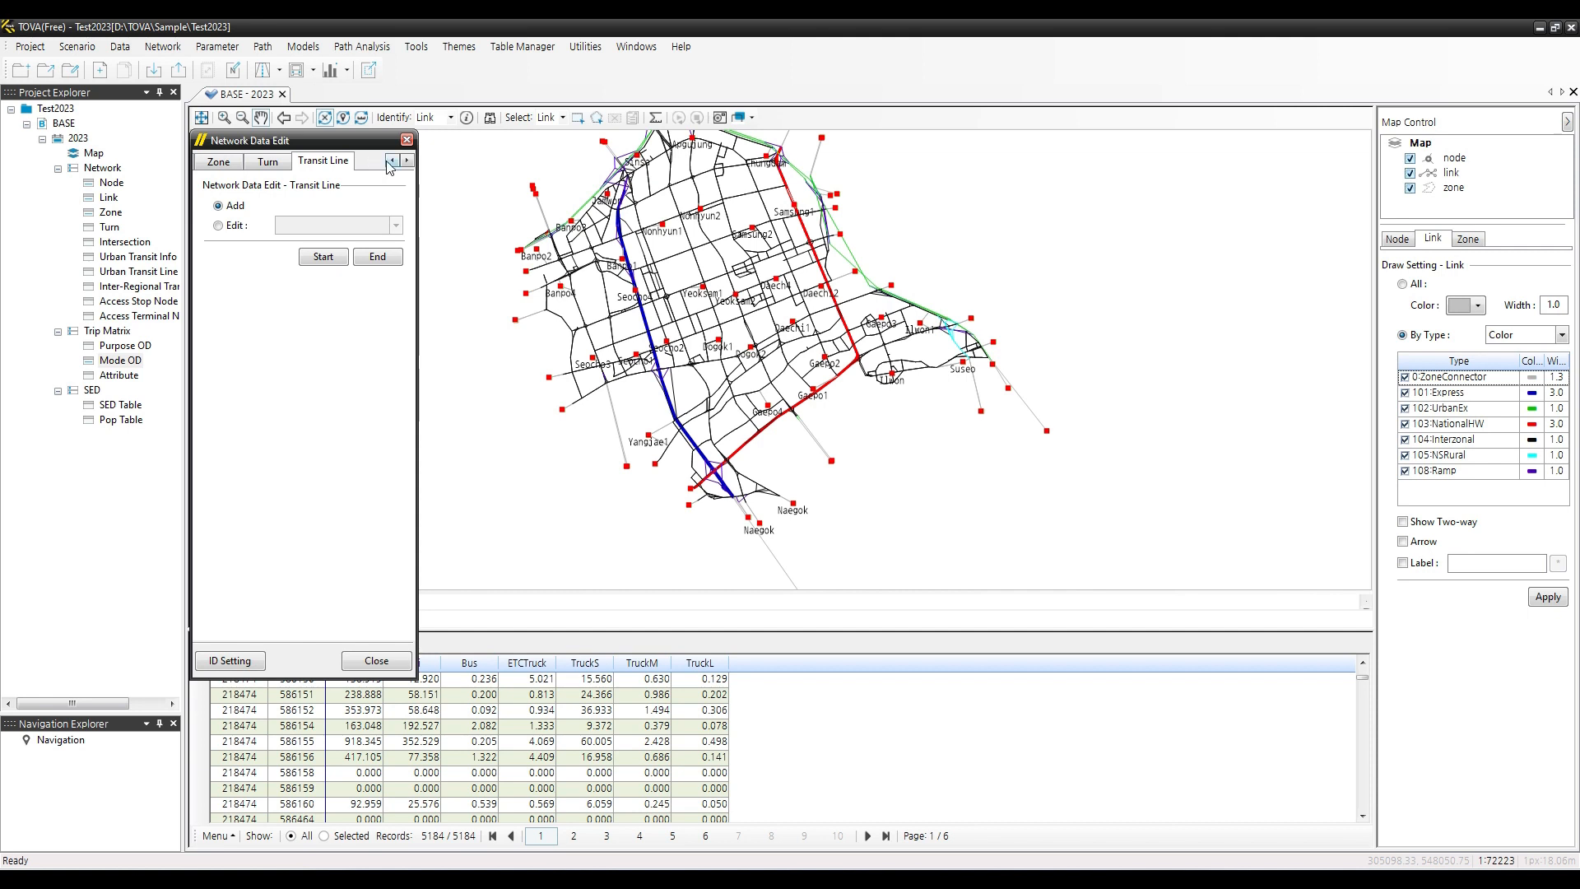
click(392, 162)
click(391, 161)
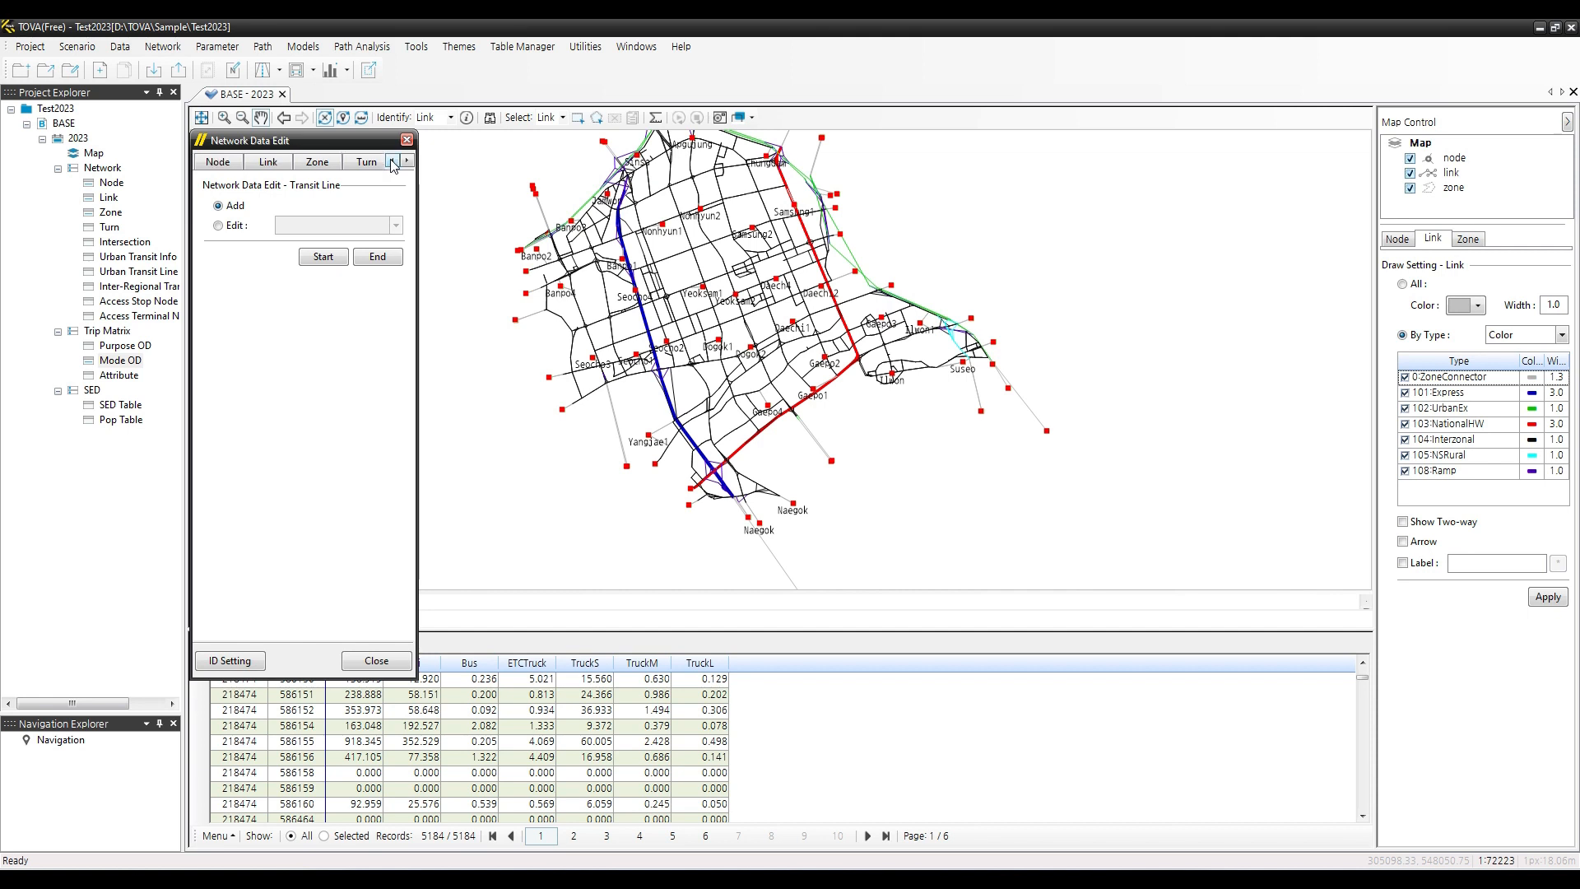
Start adding nodes and place three 1:Intersection nodes in the empty area southeast of Gaepo1
click(207, 168)
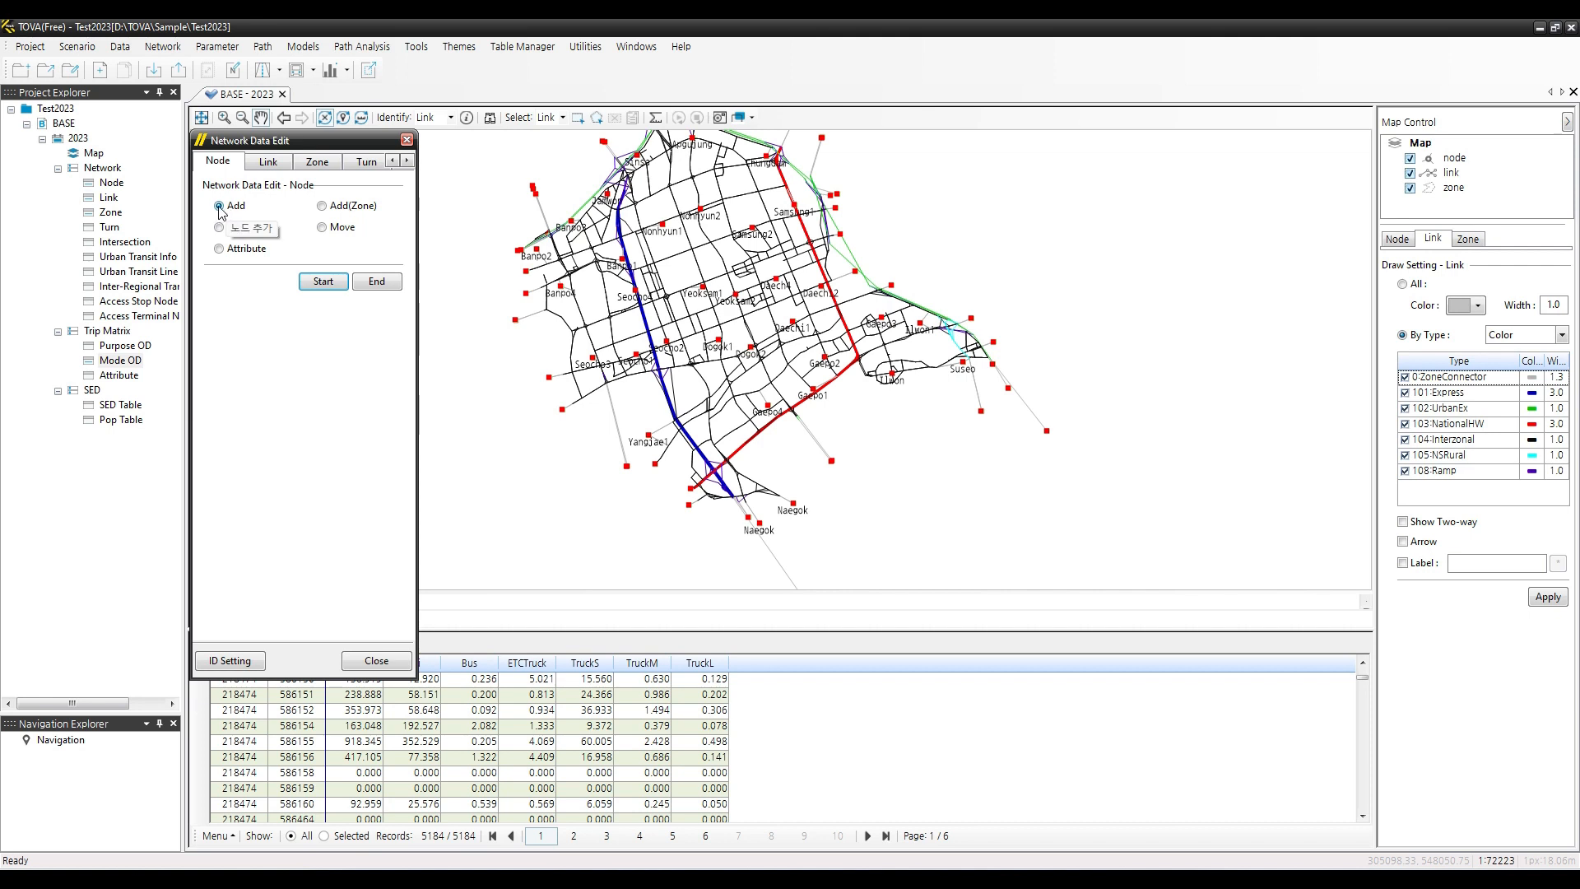
click(325, 280)
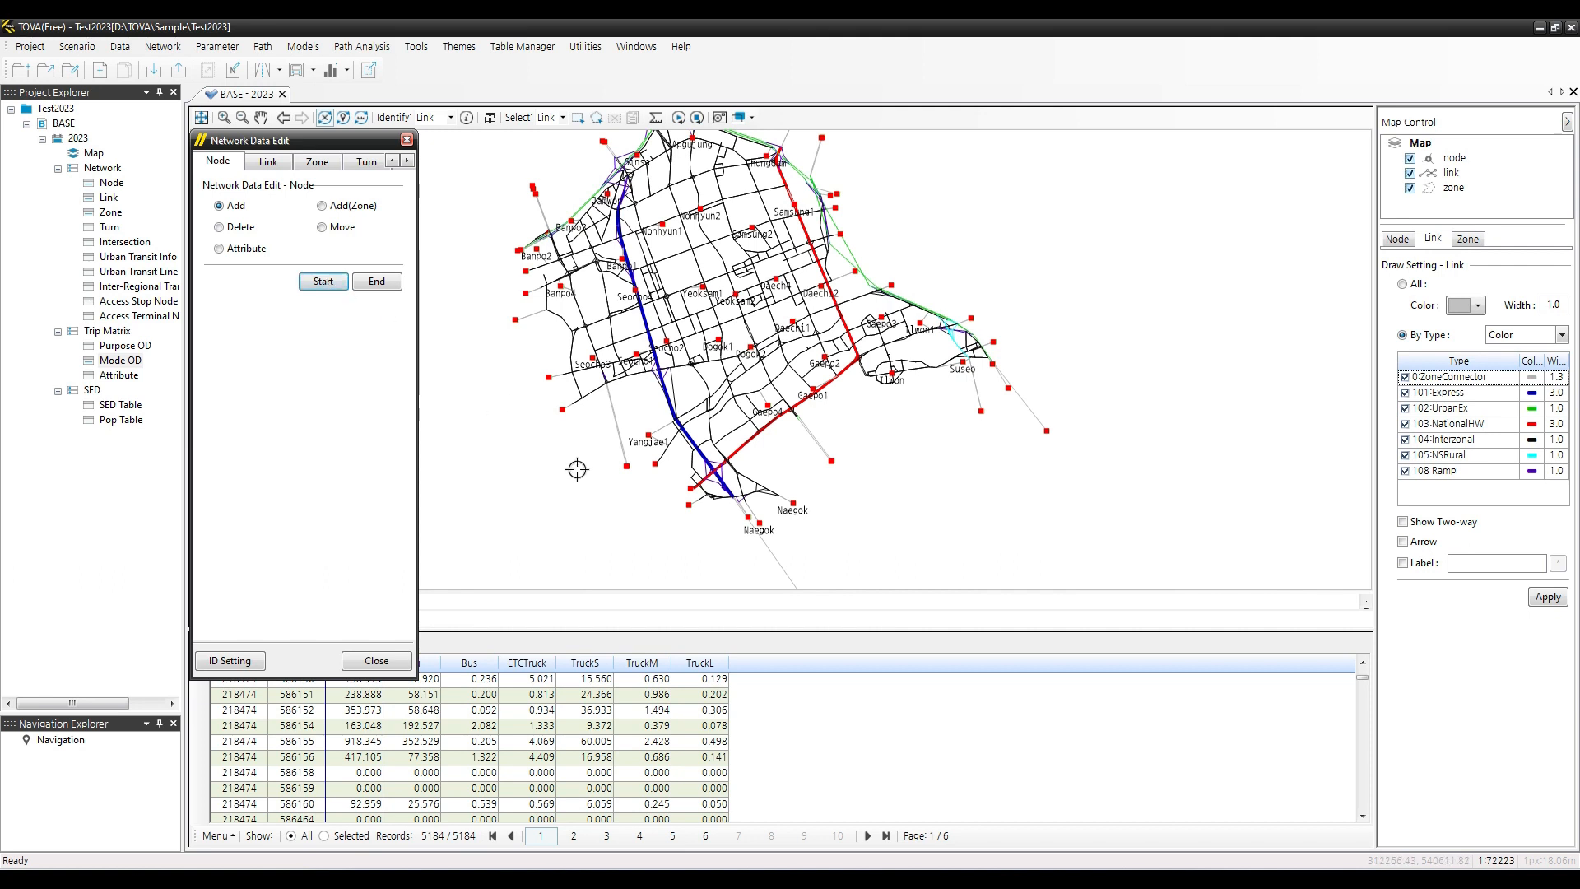
click(838, 420)
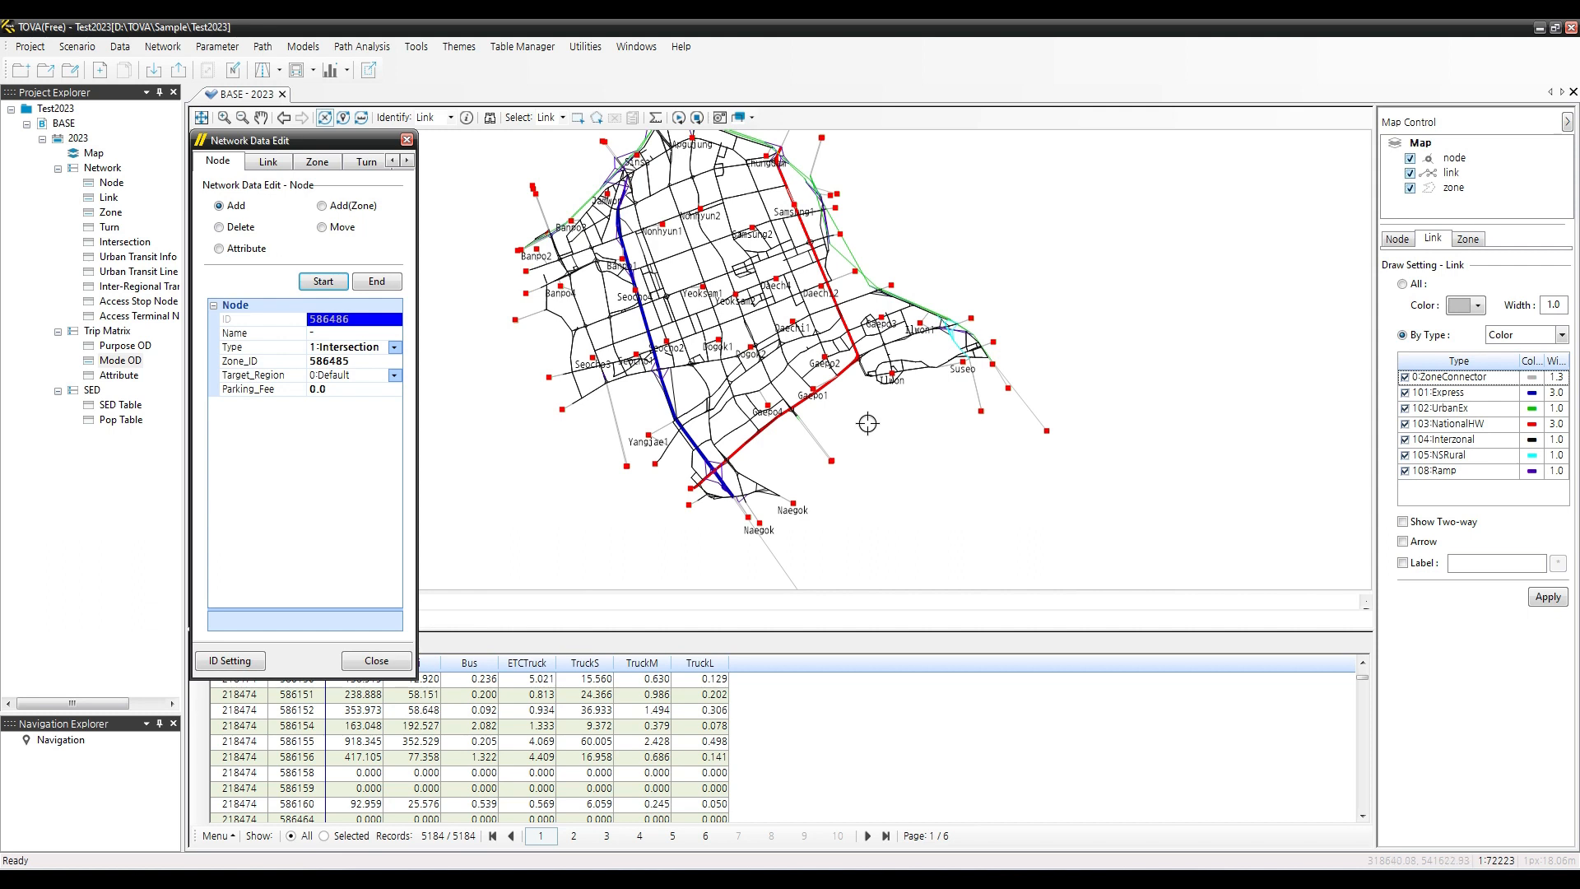
click(869, 448)
click(891, 440)
Set the node drawing to By Type and show 1:Intersection nodes on the map
click(1399, 243)
click(1409, 287)
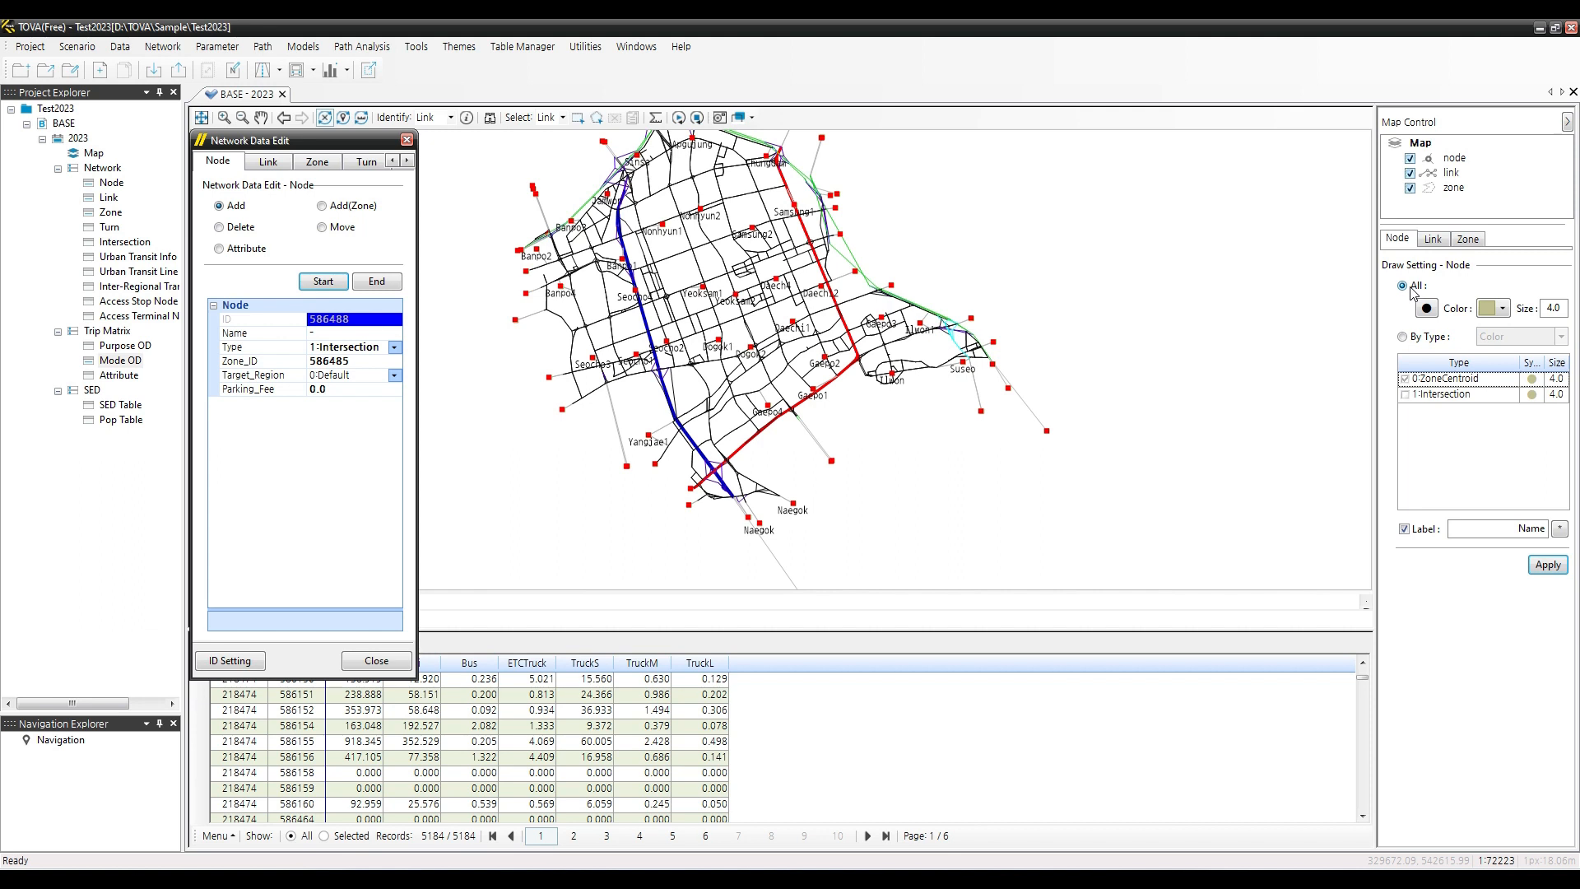
click(1402, 337)
click(1406, 394)
click(1548, 564)
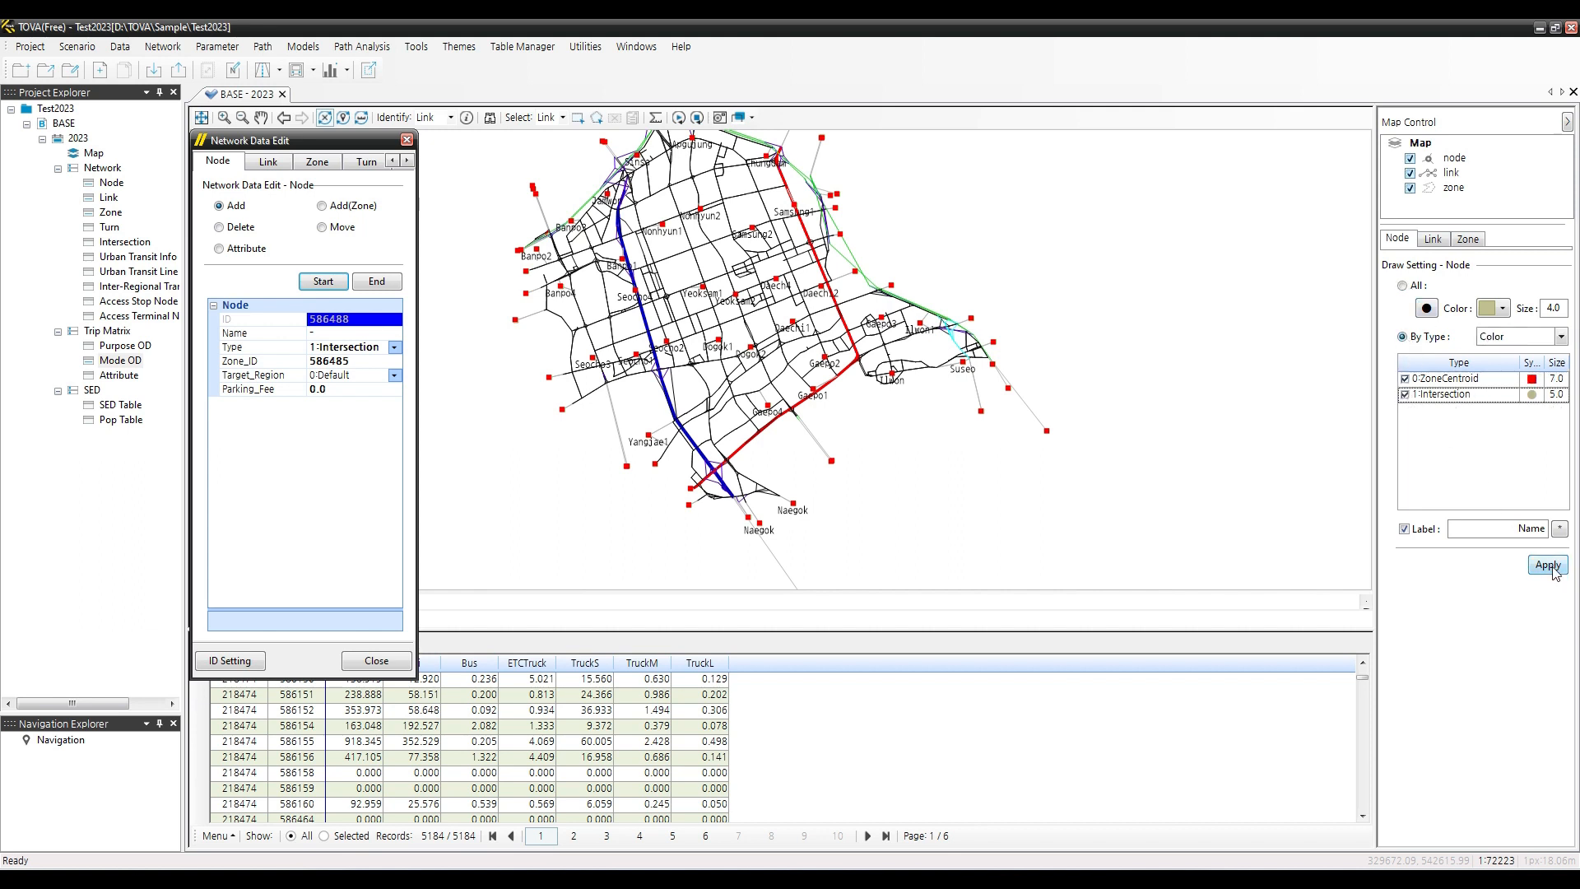
Place two more 1:Intersection nodes beside the ones southeast of Gaepo1 and end node adding
click(889, 434)
click(914, 417)
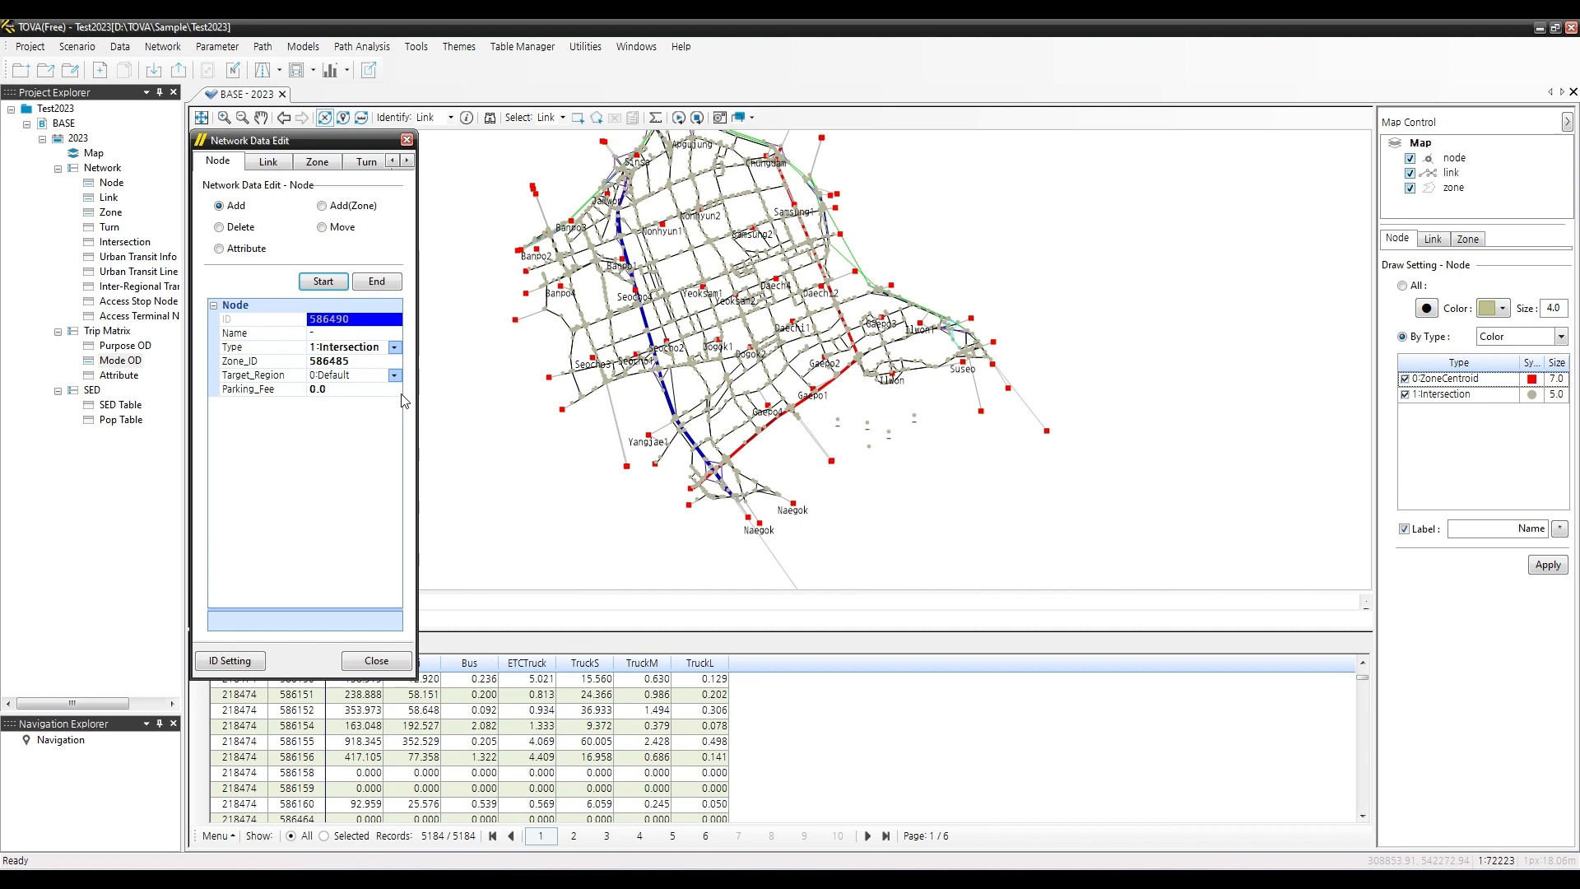
click(380, 283)
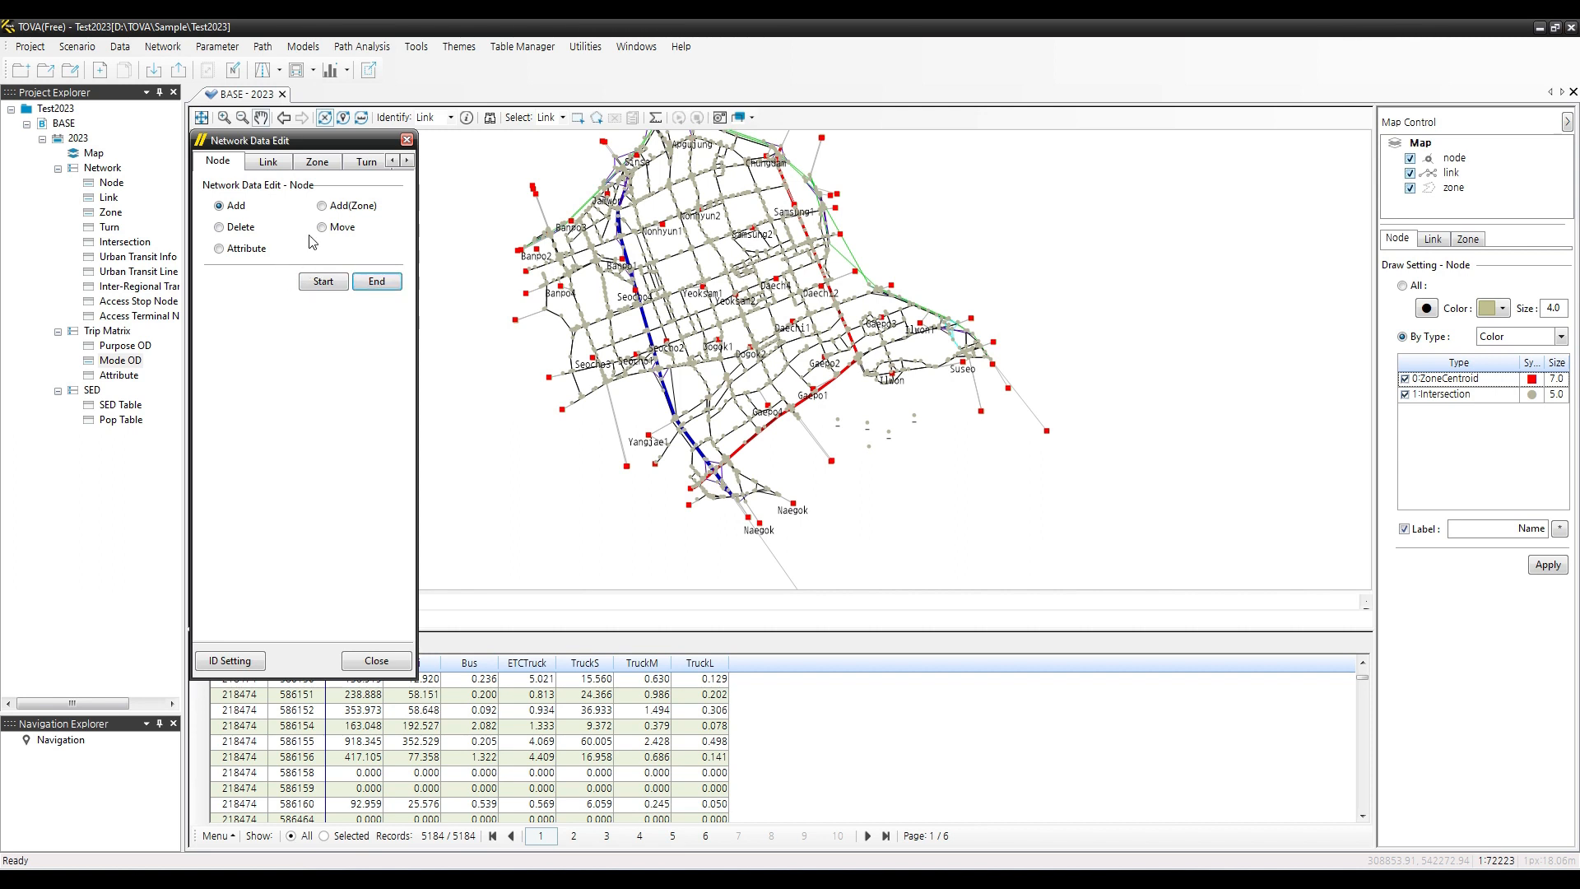
Delete all the newly added nodes southeast of Gaepo1 using two selection rectangles, confirming each deletion
click(219, 229)
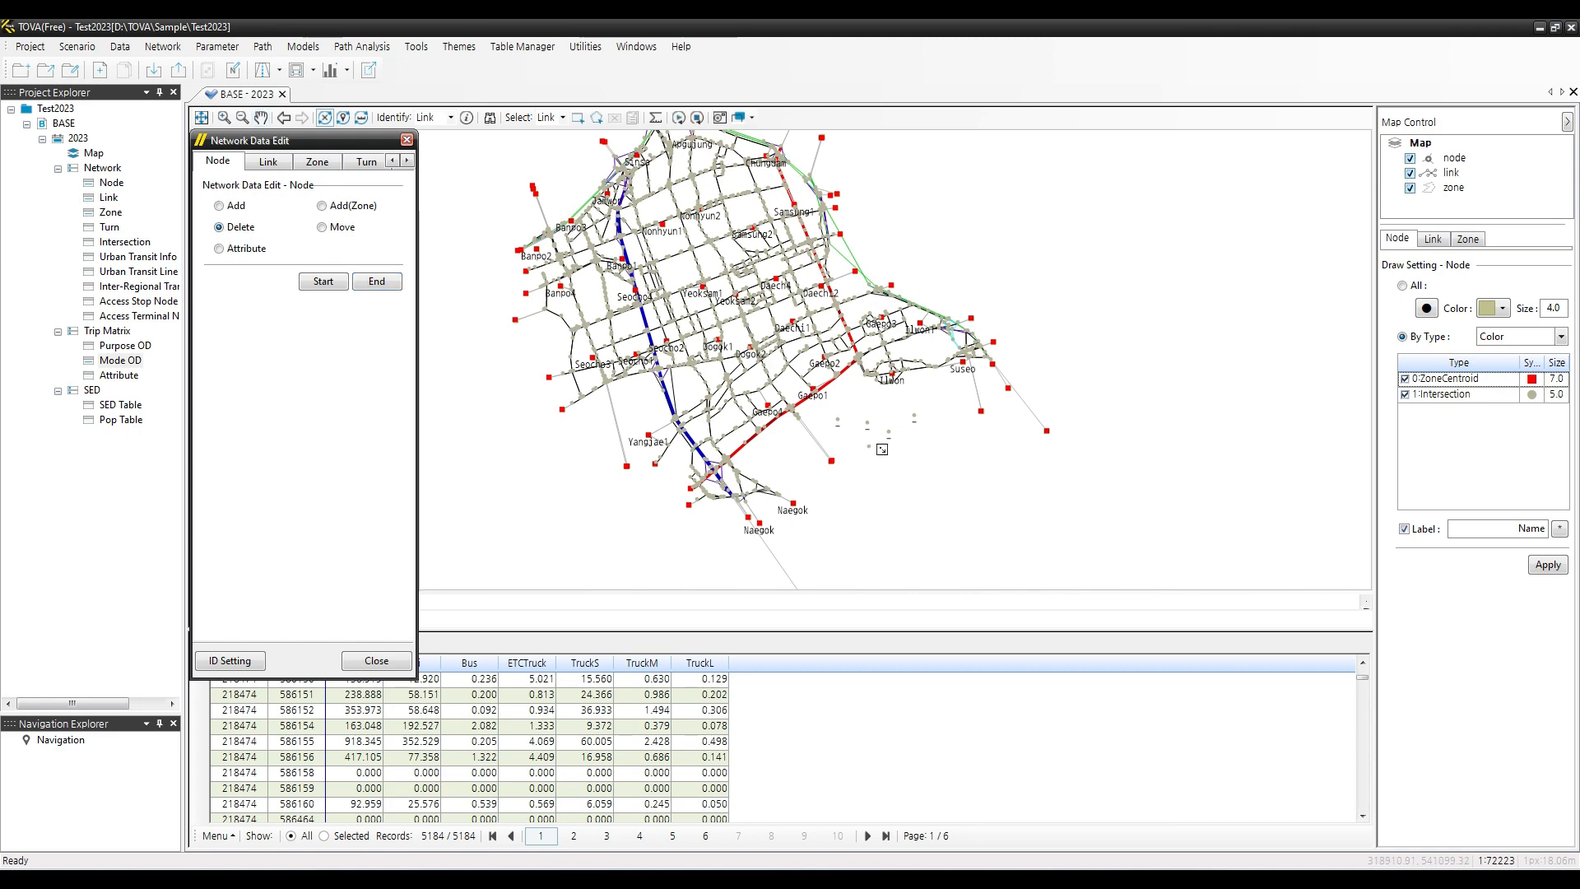
scroll(895, 442, up, 2)
drag(759, 307, 910, 505)
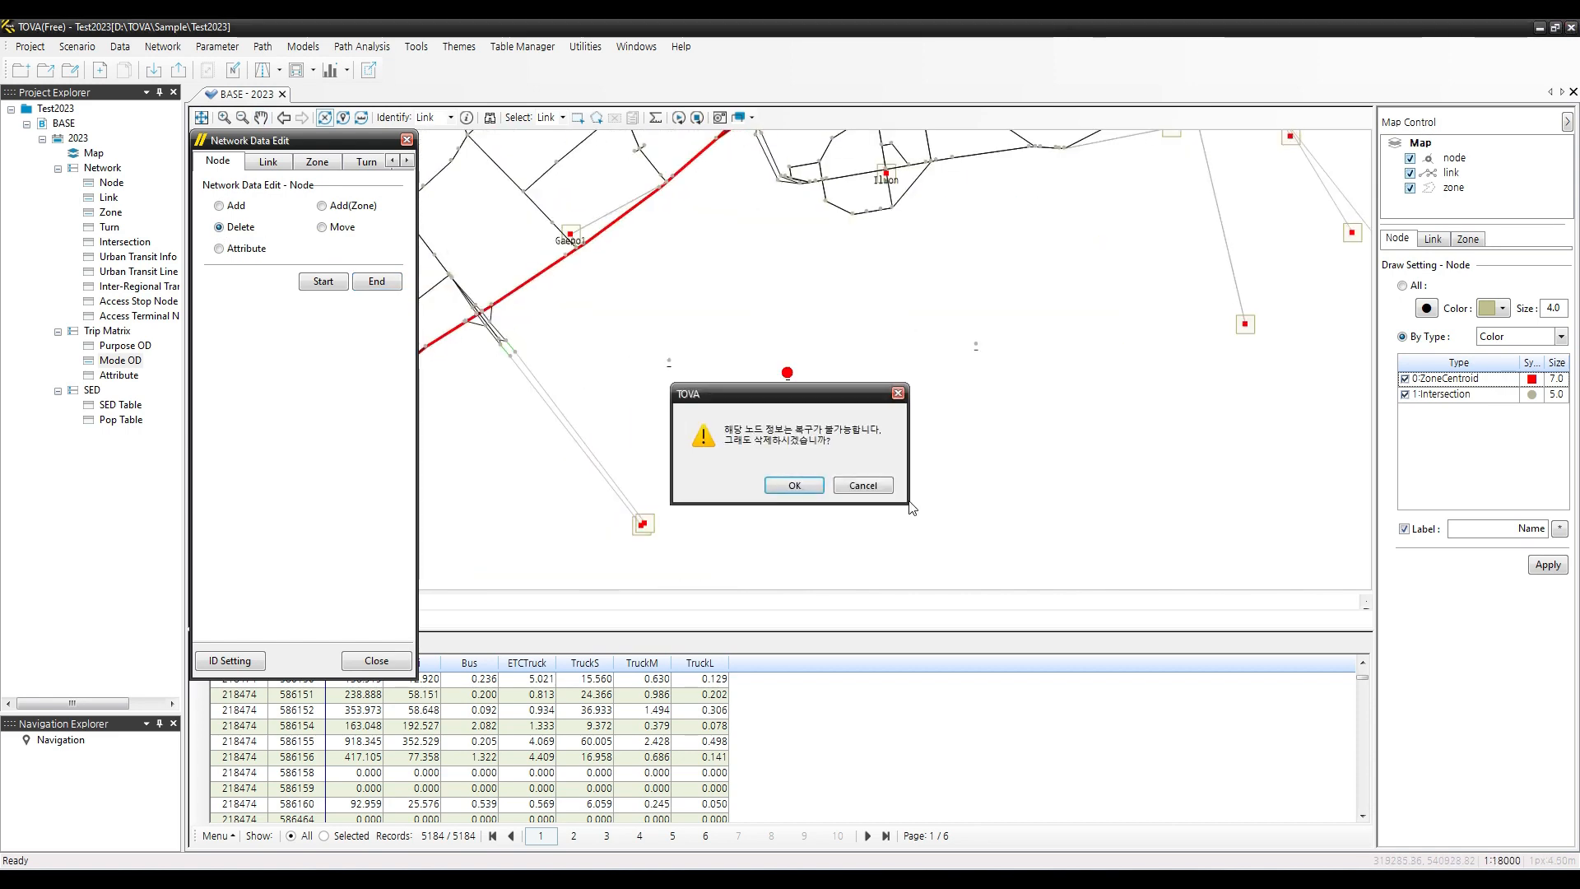
click(803, 483)
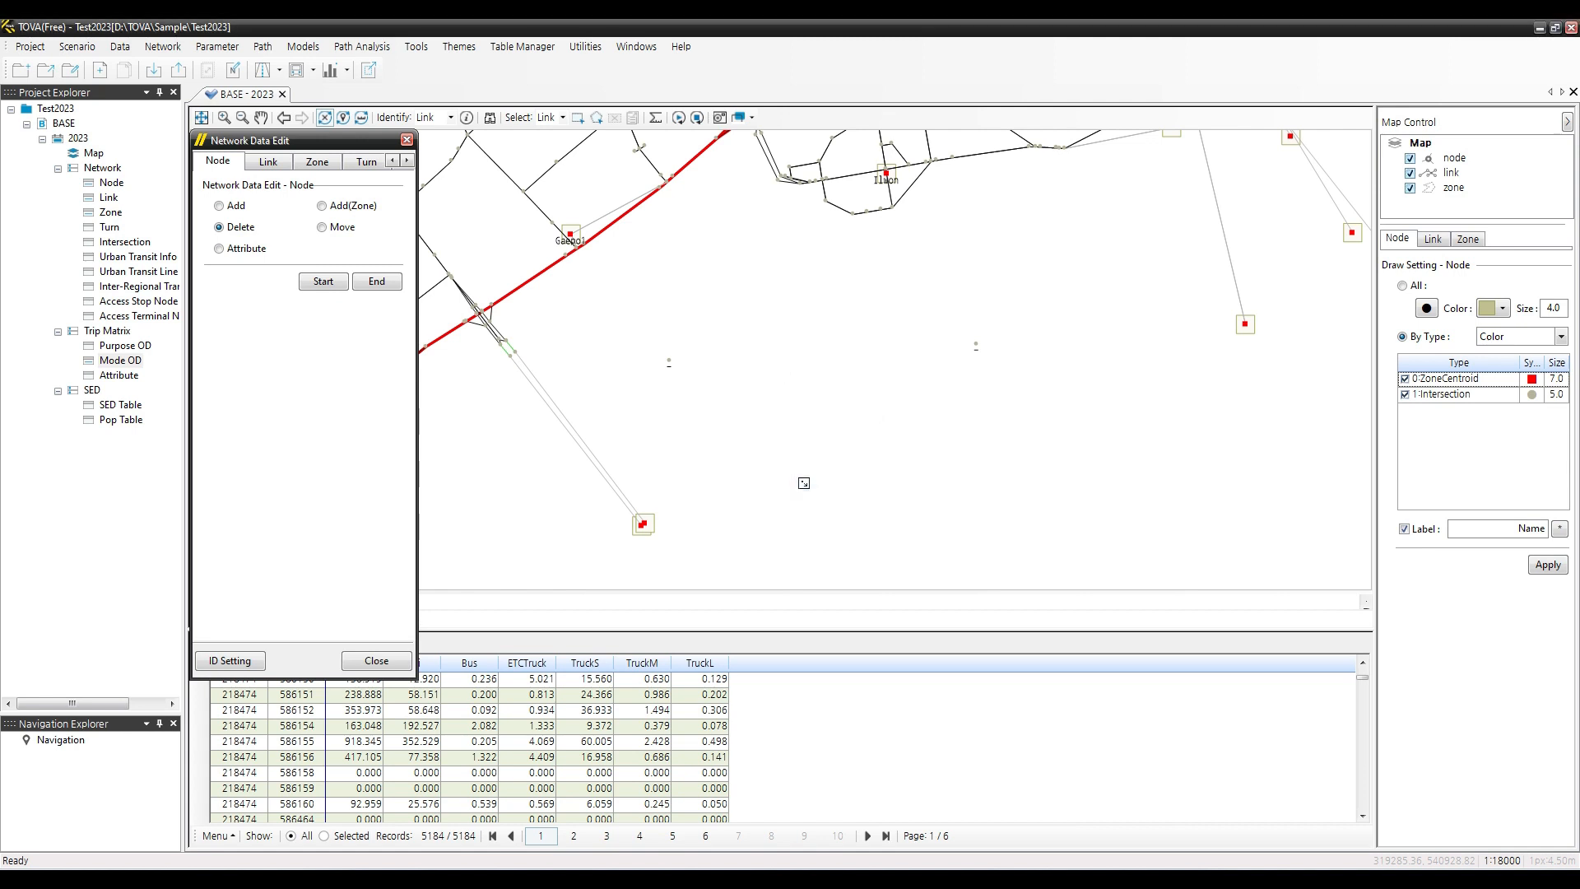
drag(645, 274, 1050, 425)
click(795, 486)
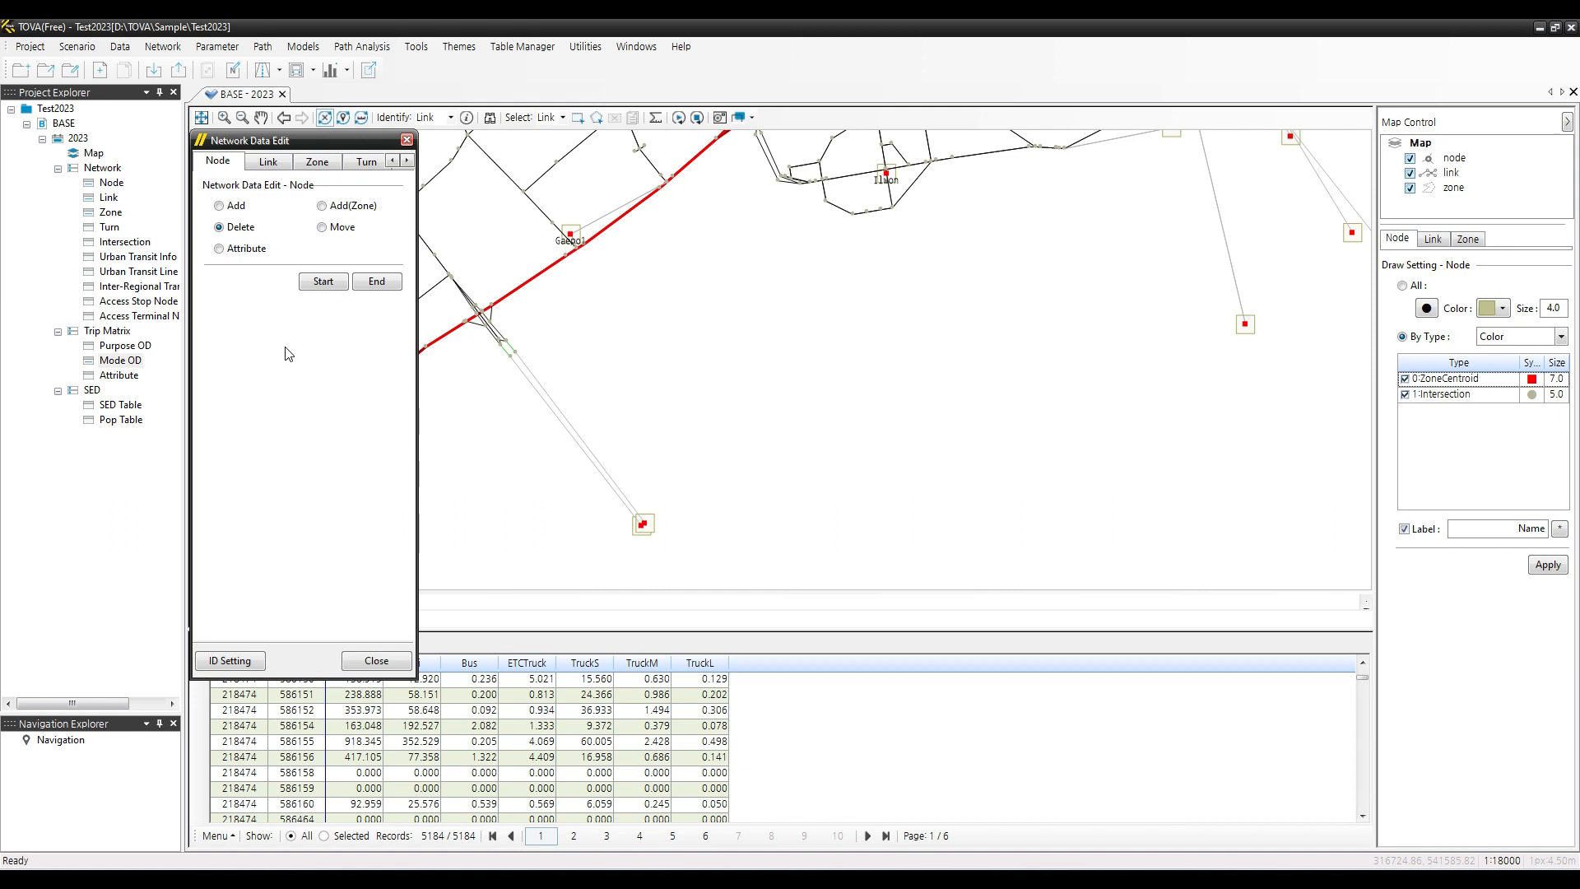
Move the junction node northwest of Gaepo1 slightly southwest together with its links, and return it to its original position
click(336, 231)
click(330, 282)
scroll(894, 447, down, 2)
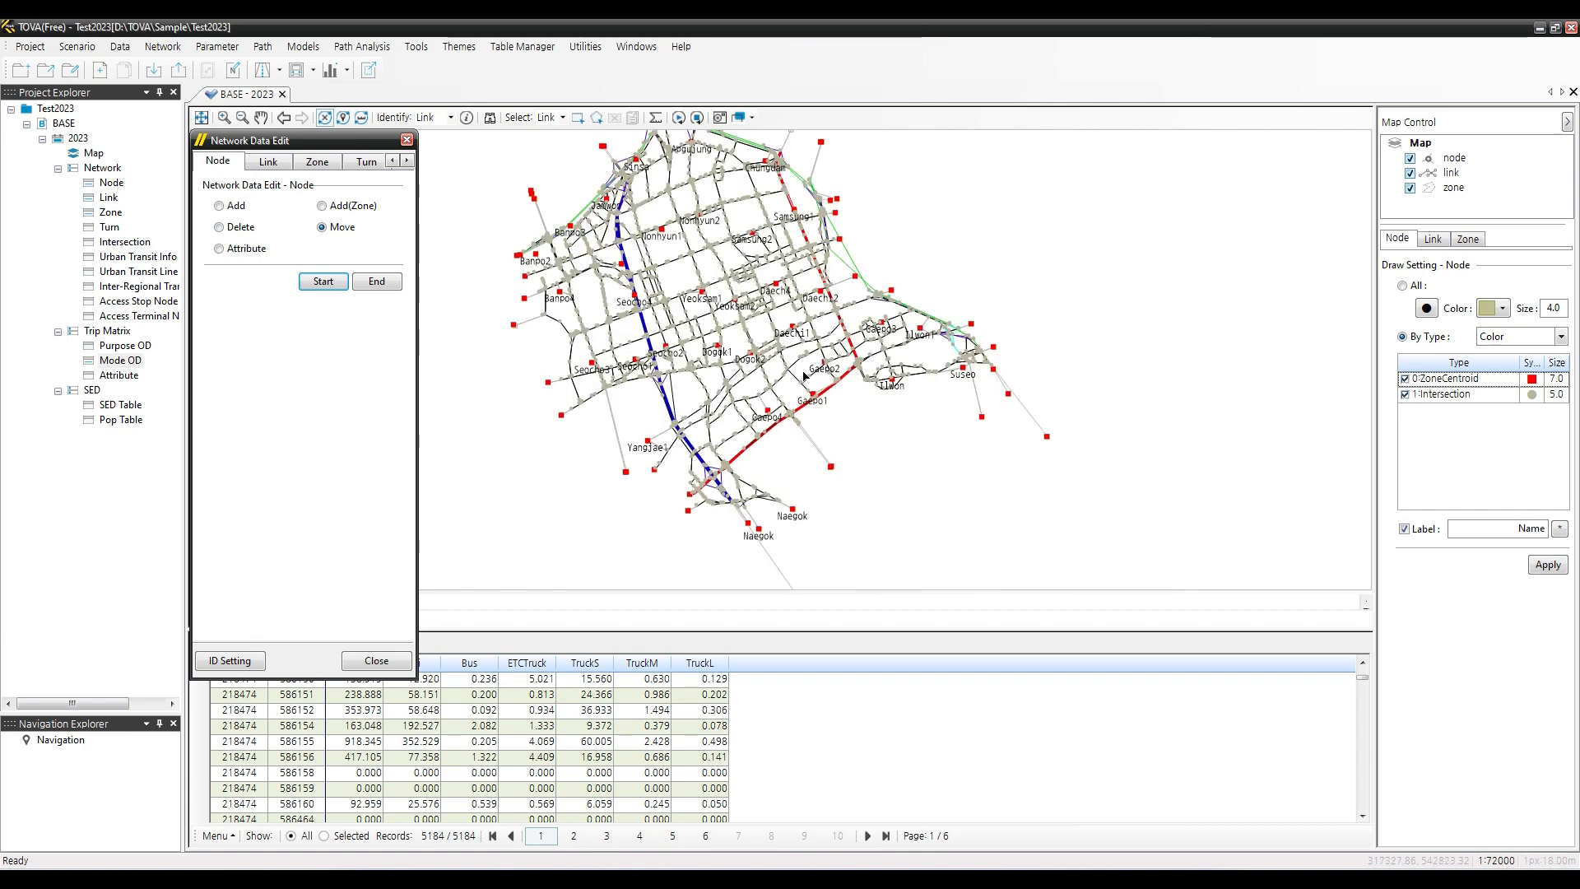
scroll(788, 404, up, 2)
scroll(788, 404, up, 2)
mouse_move(896, 379)
mouse_down()
mouse_move(839, 392)
mouse_move(866, 458)
mouse_move(839, 433)
mouse_move(843, 345)
mouse_move(903, 314)
mouse_move(925, 372)
mouse_move(952, 381)
mouse_move(896, 406)
mouse_move(896, 381)
mouse_move(880, 402)
mouse_up()
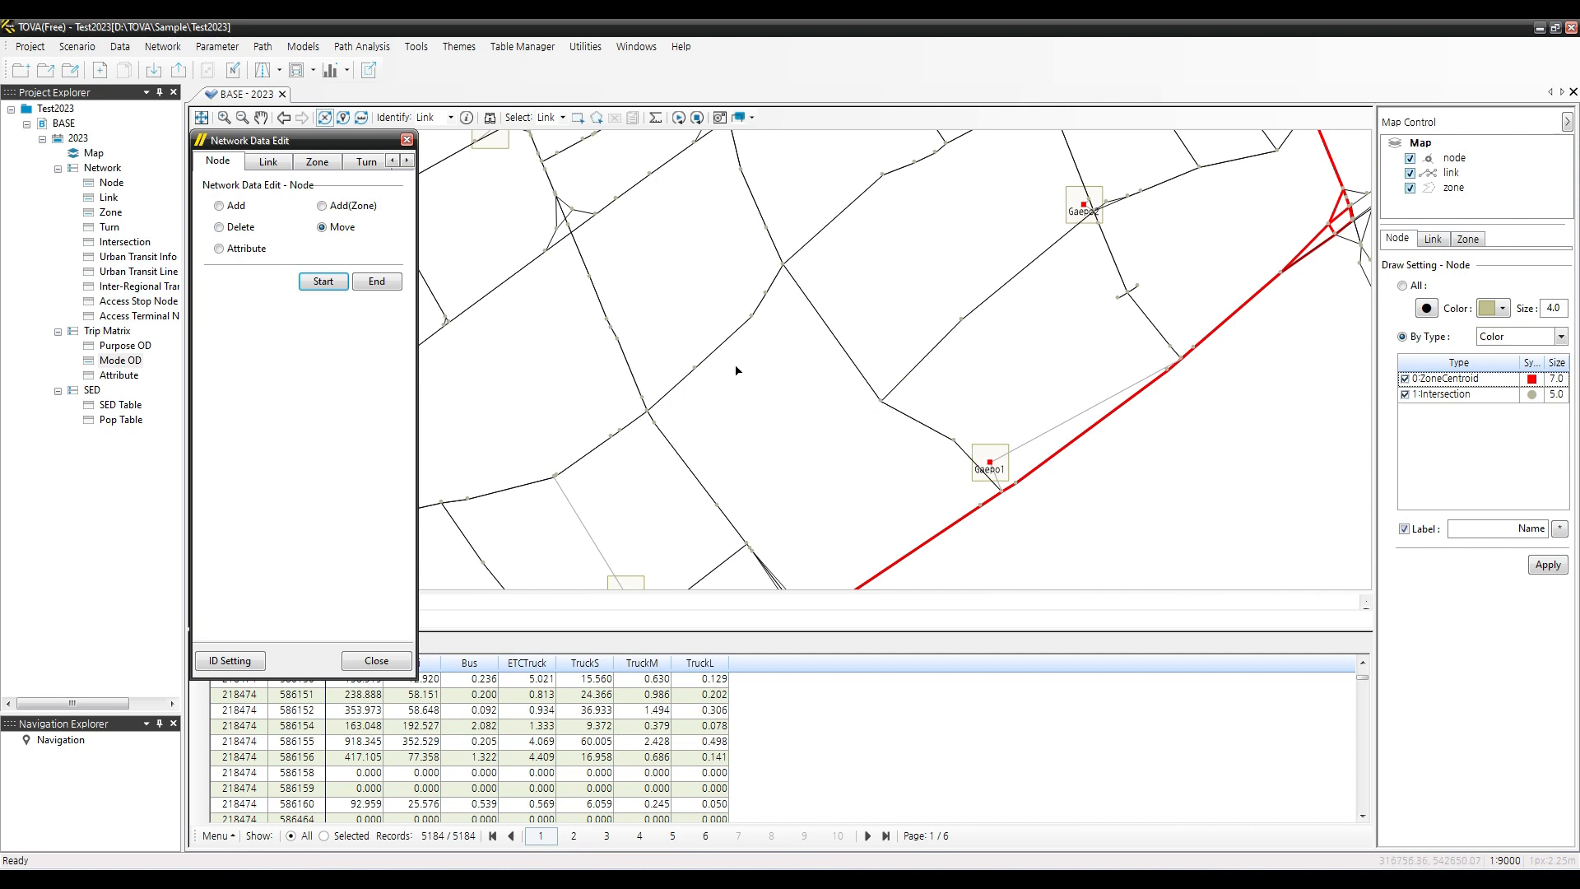
drag(881, 402, 896, 383)
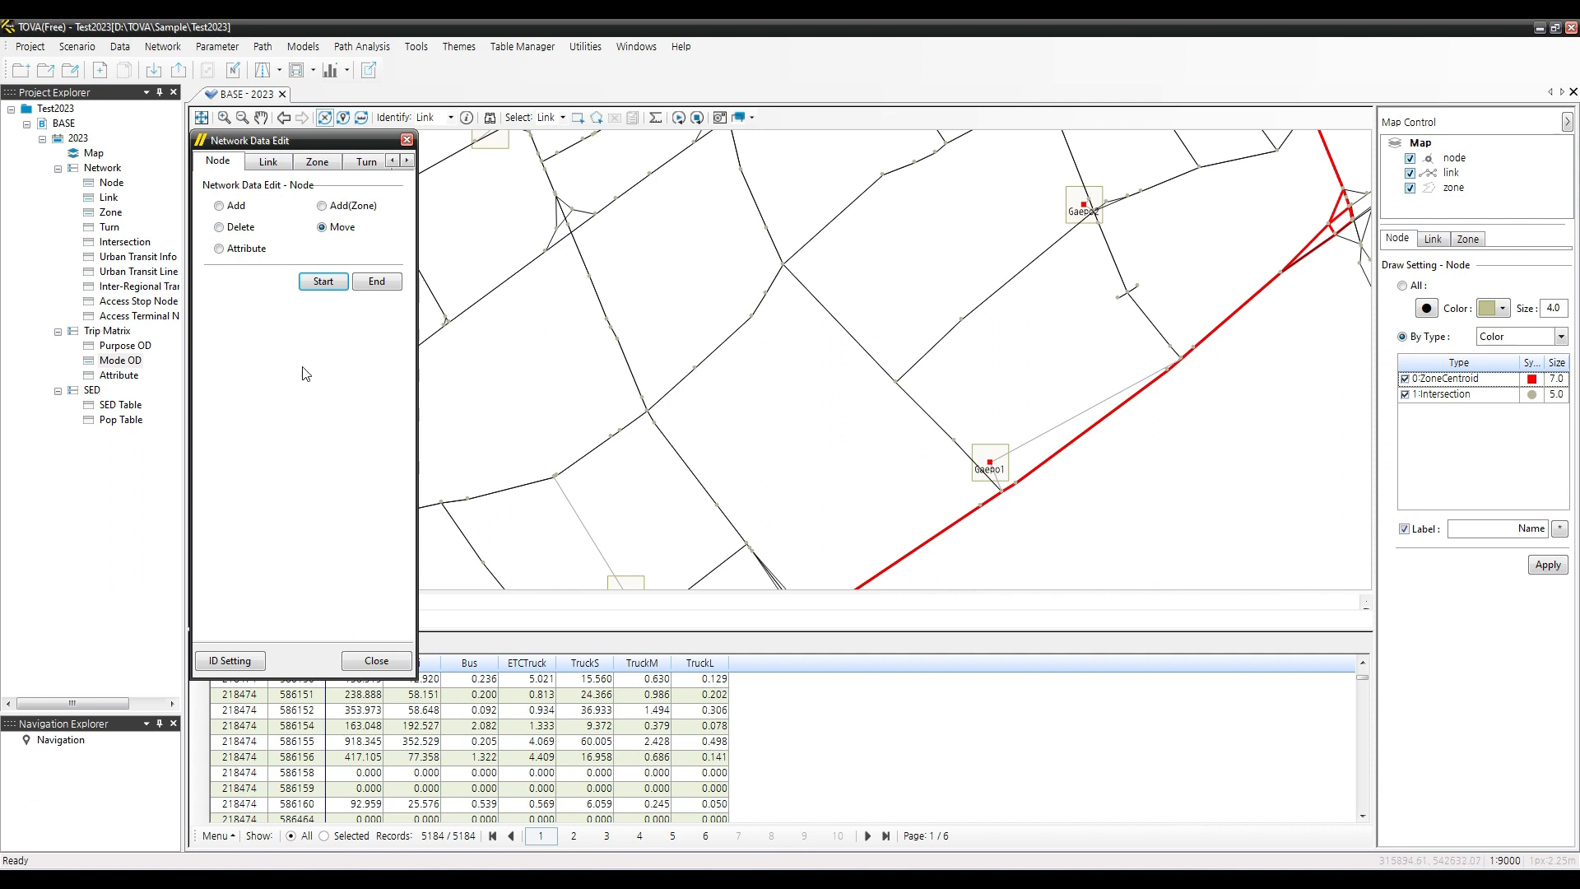
Open the attributes of the node between Gaepo1 and Gaepo2, check its Type options, and close without saving
click(241, 251)
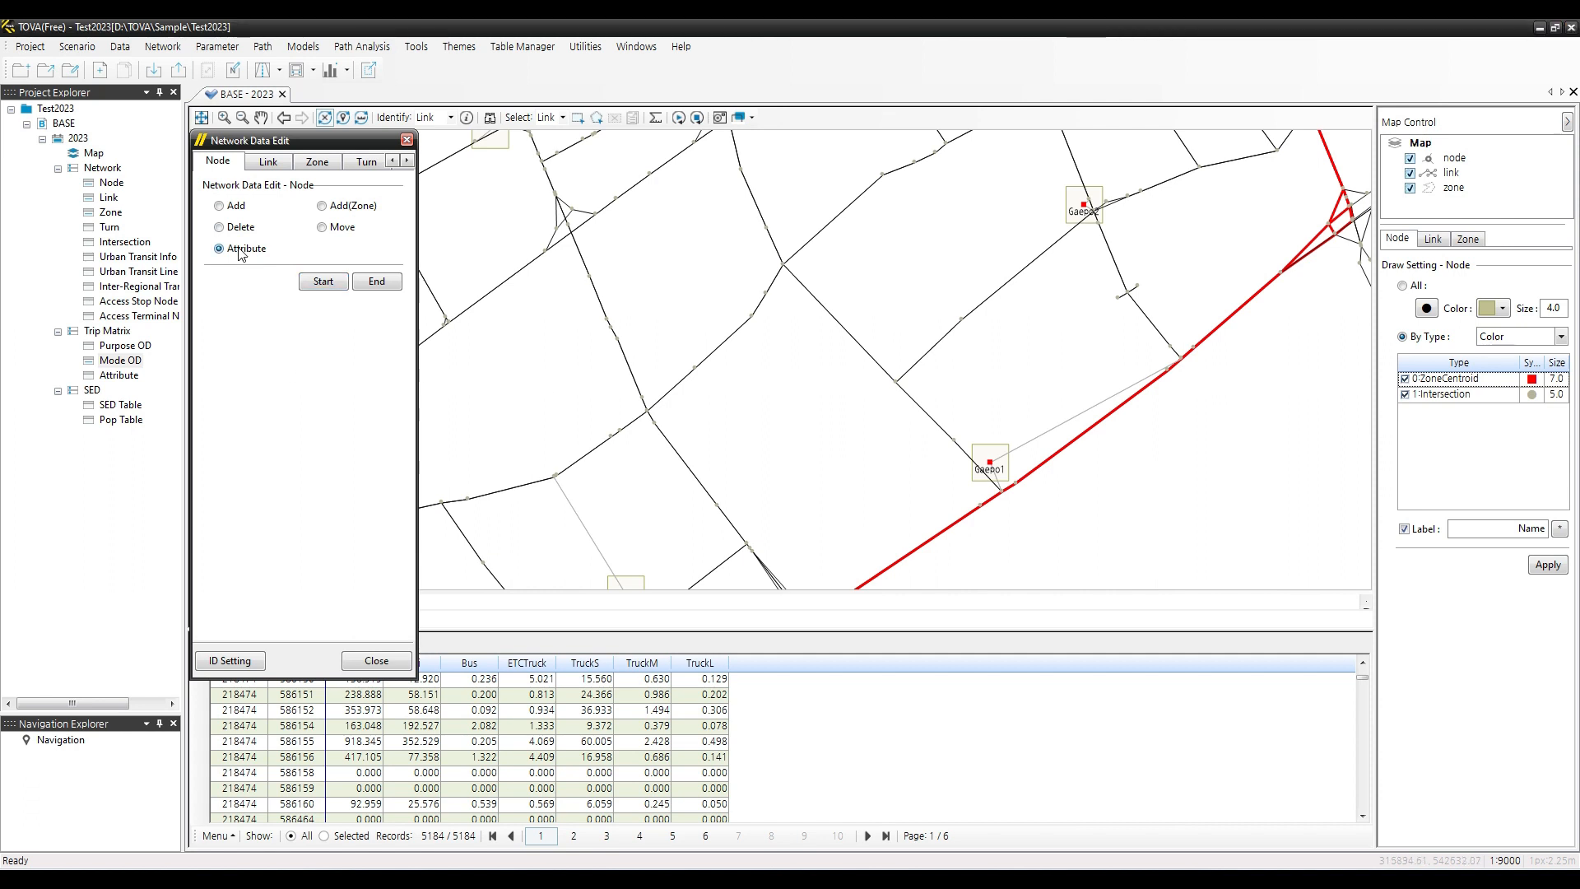
click(324, 282)
click(961, 320)
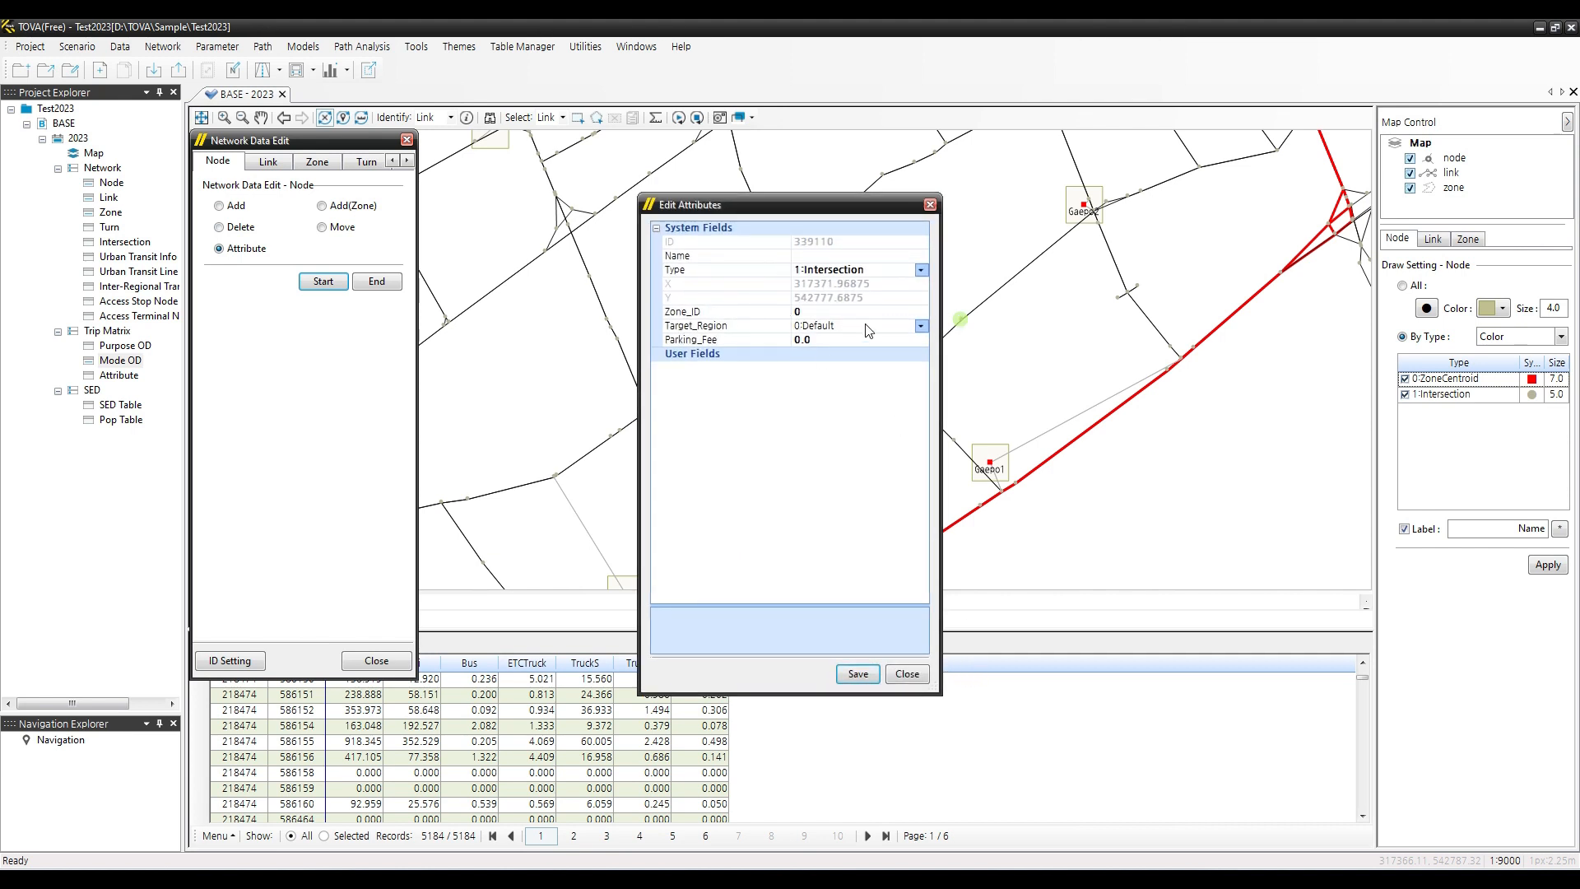
click(921, 270)
click(920, 272)
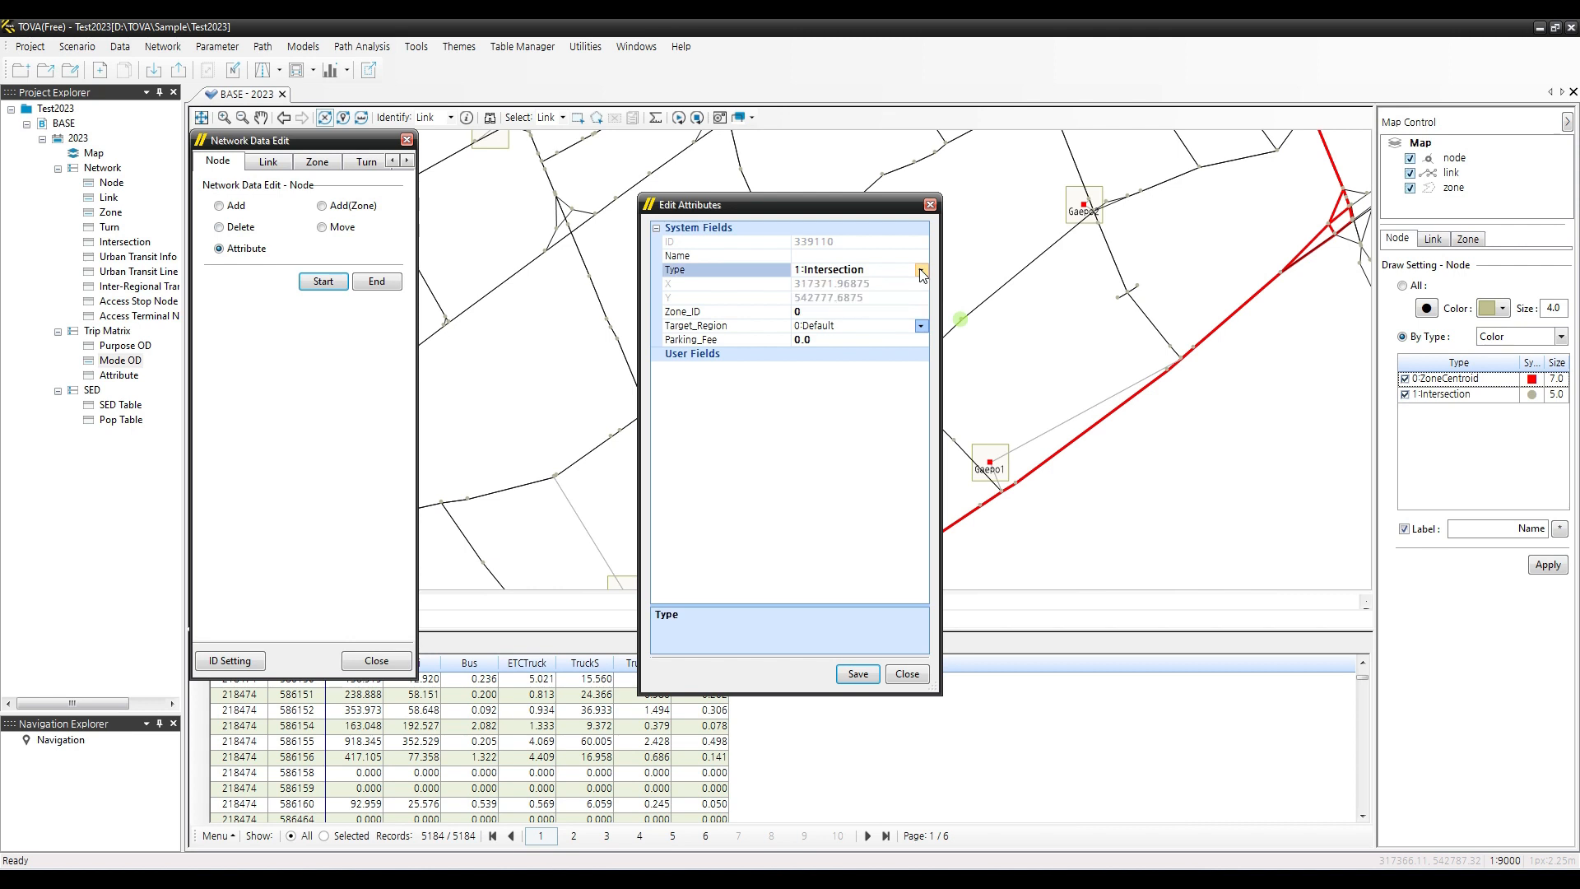
click(774, 392)
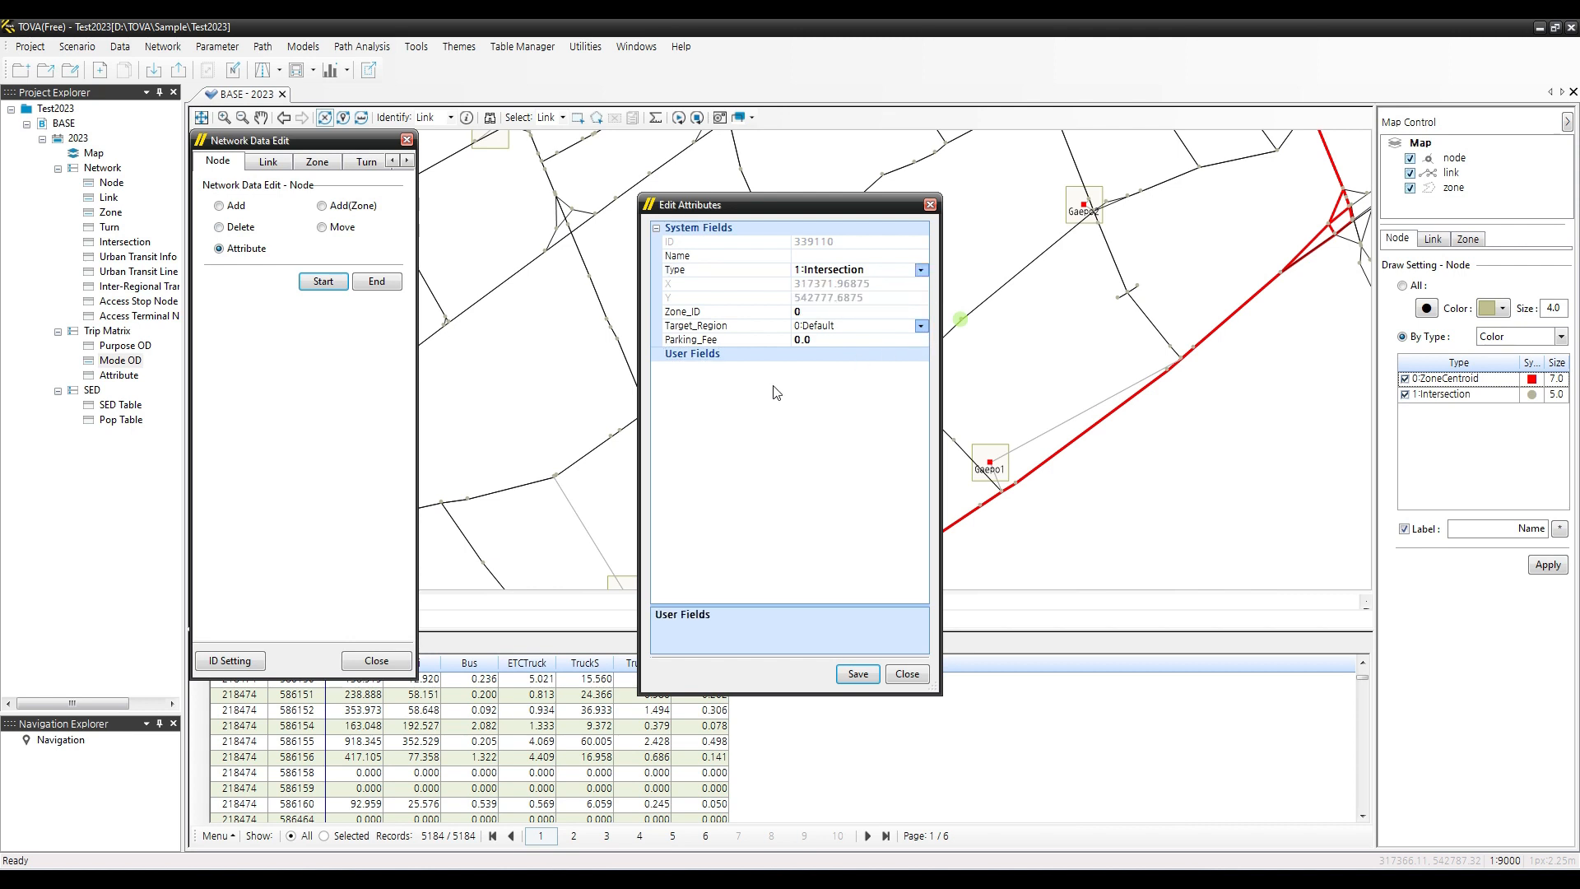
click(908, 674)
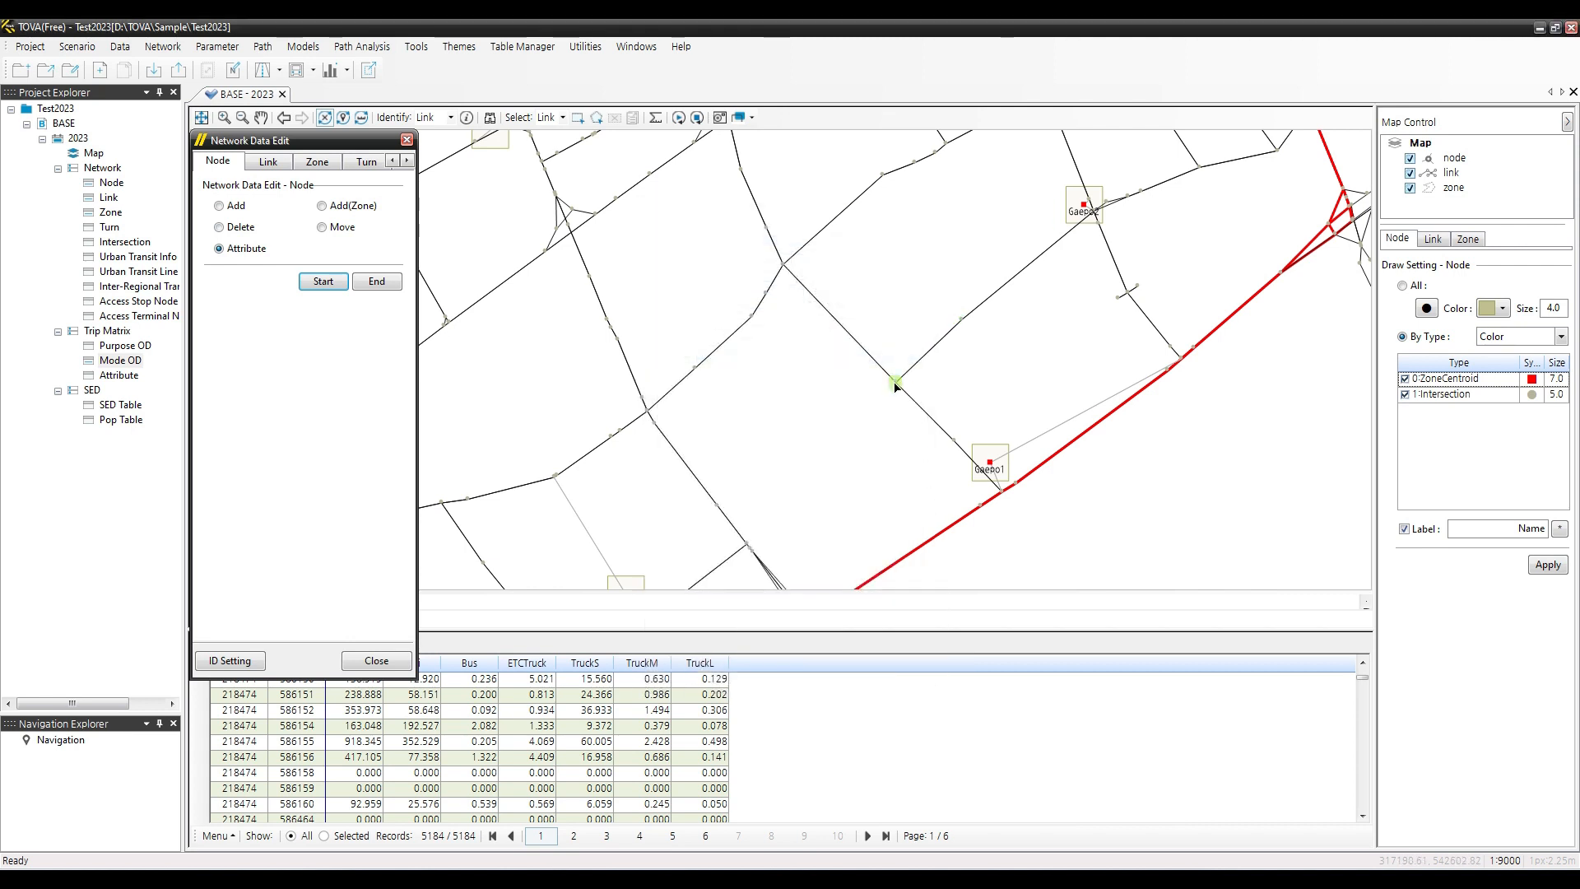
Examine the attributes of the junction node northwest of Gaepo1 and close them without saving
click(895, 384)
click(832, 452)
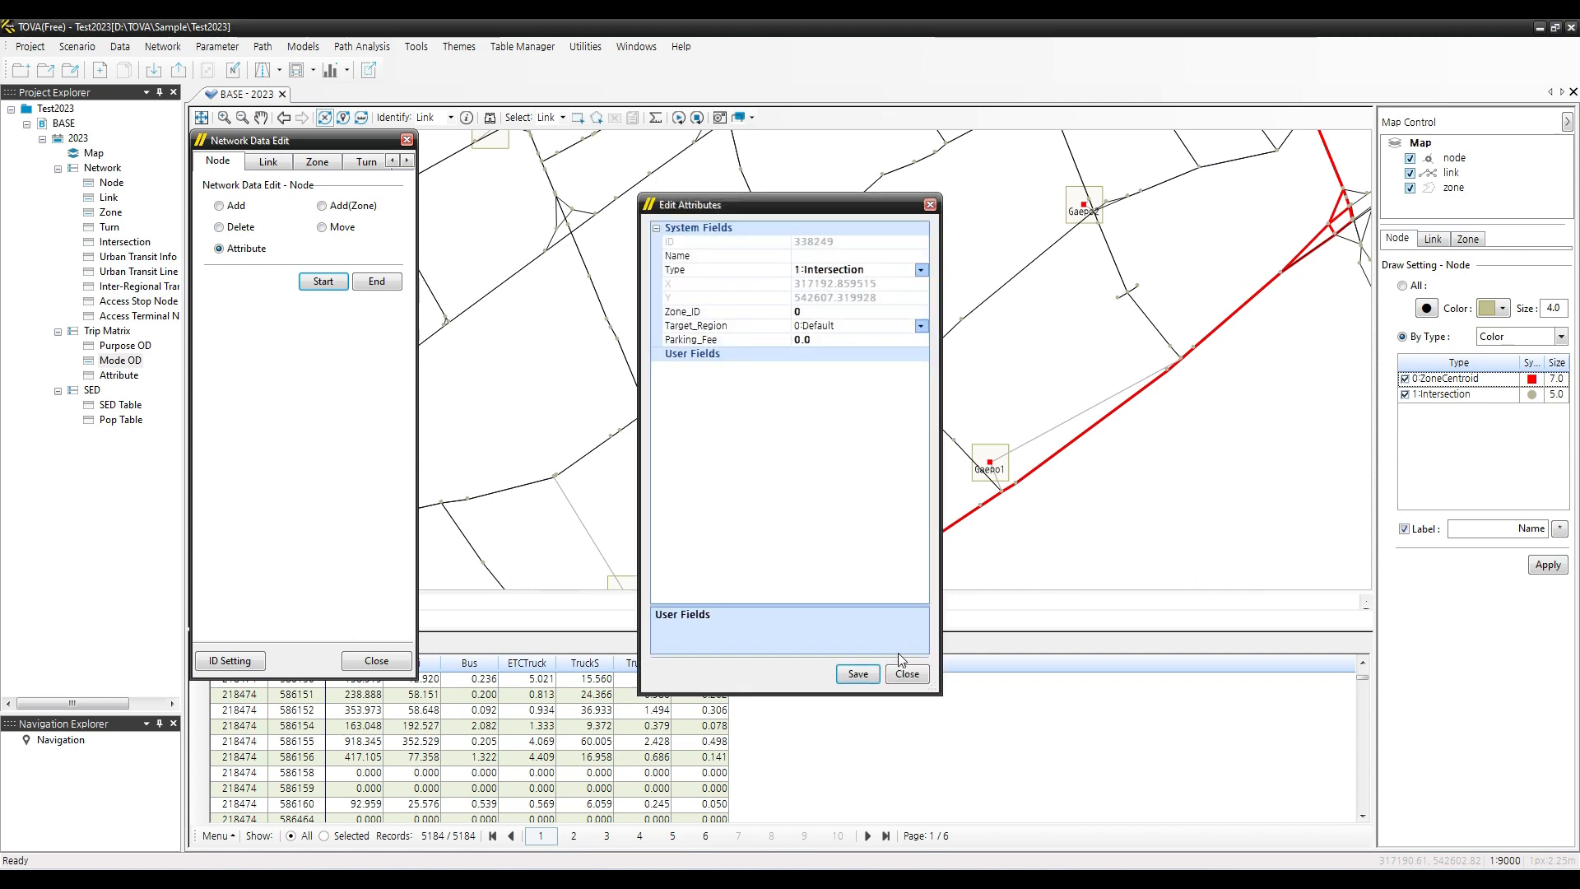
click(906, 674)
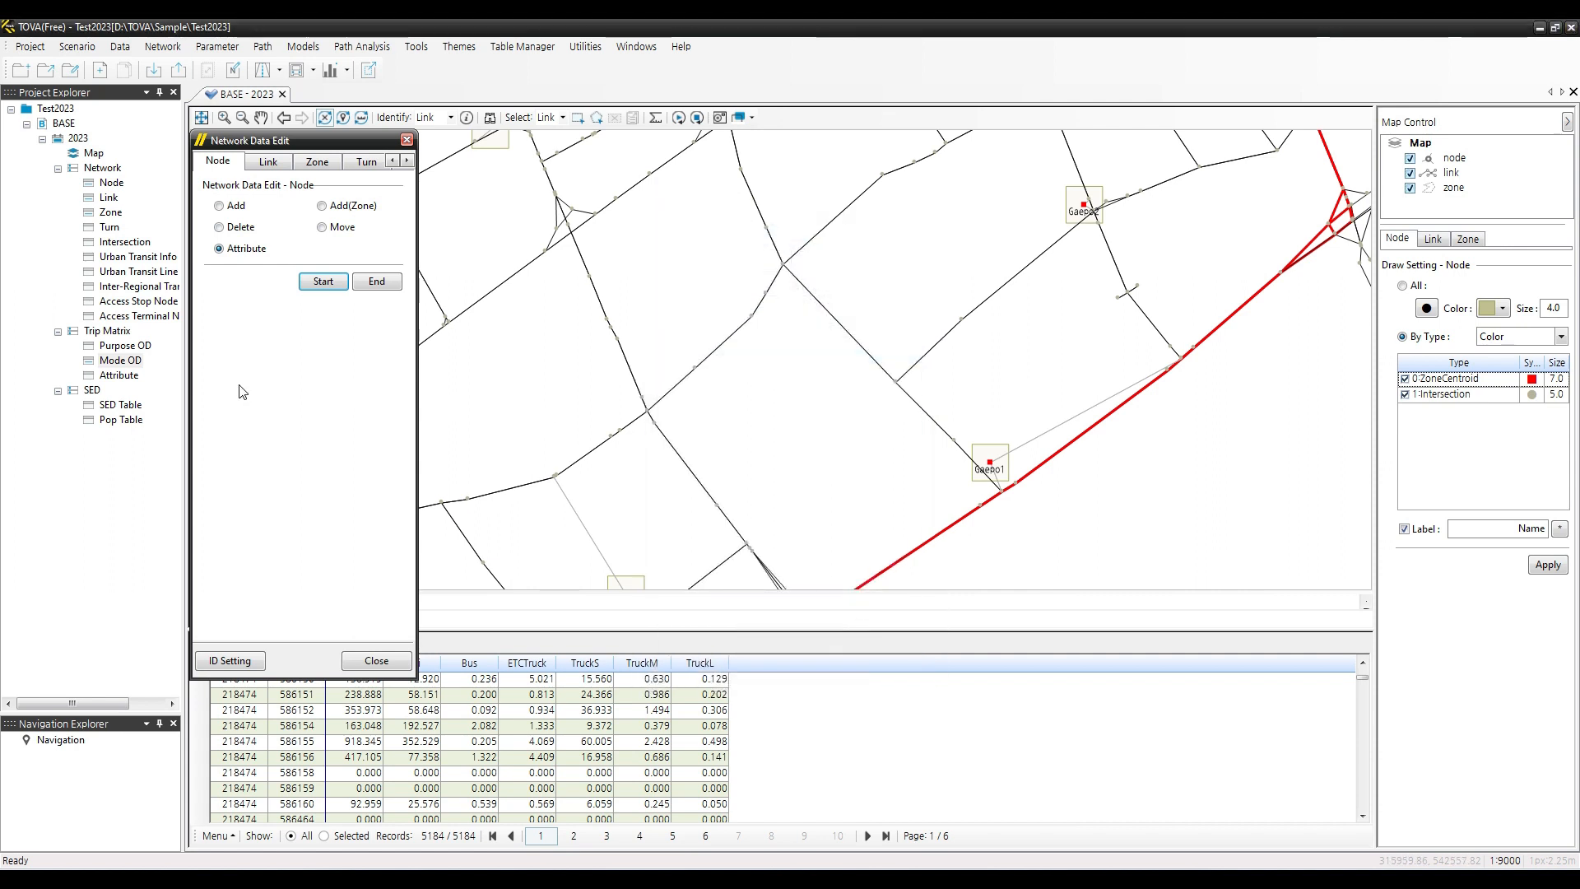
Switch the network editing to links and apply the Show Two-way link display to the map
click(265, 165)
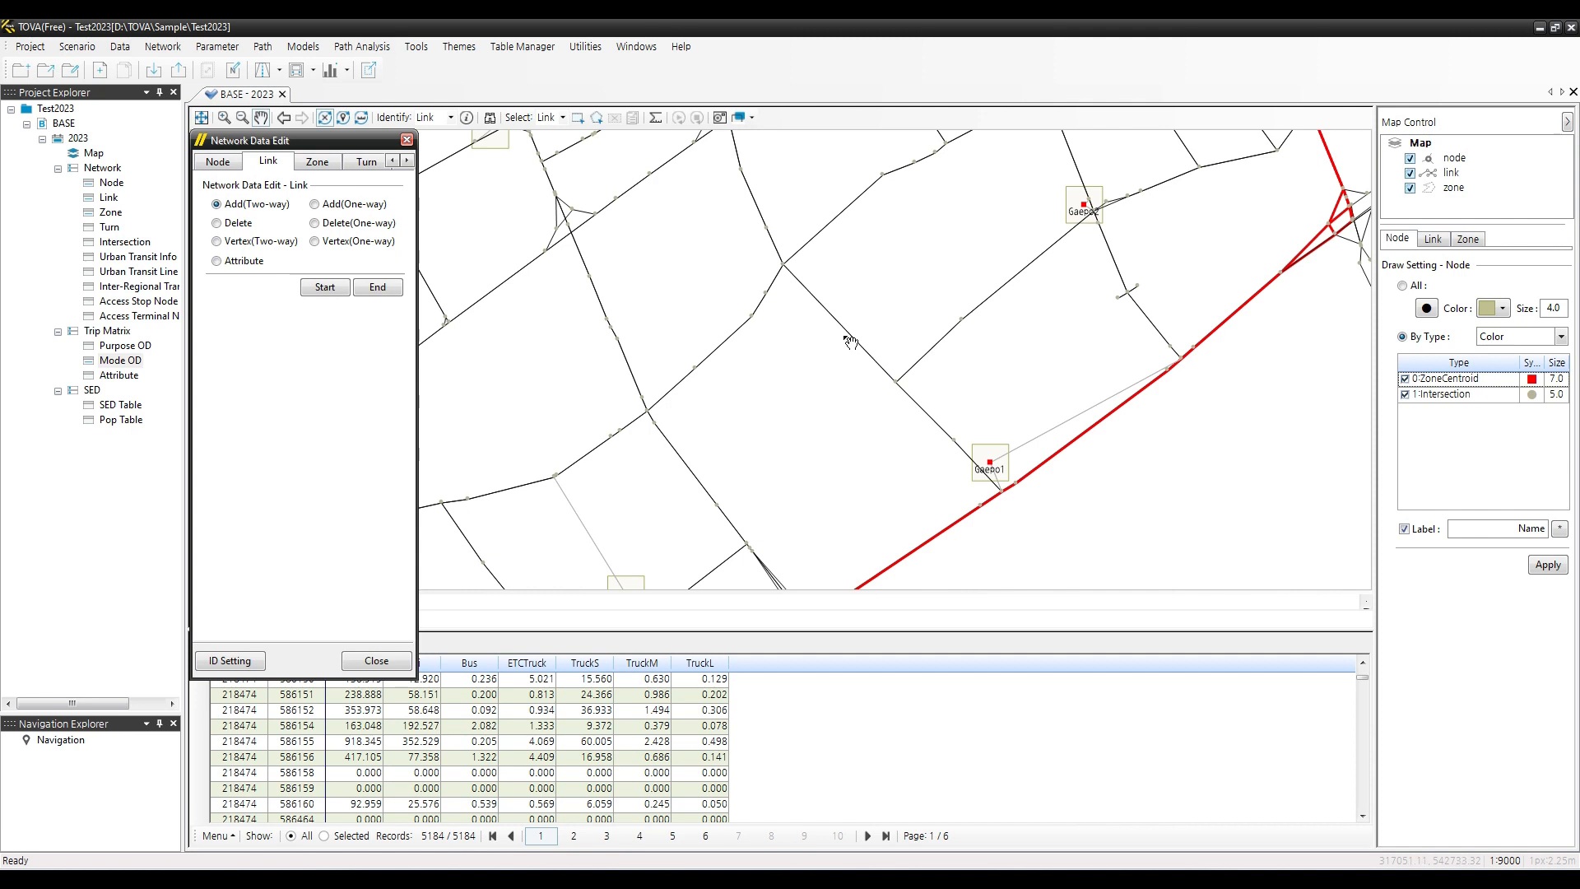
click(1434, 239)
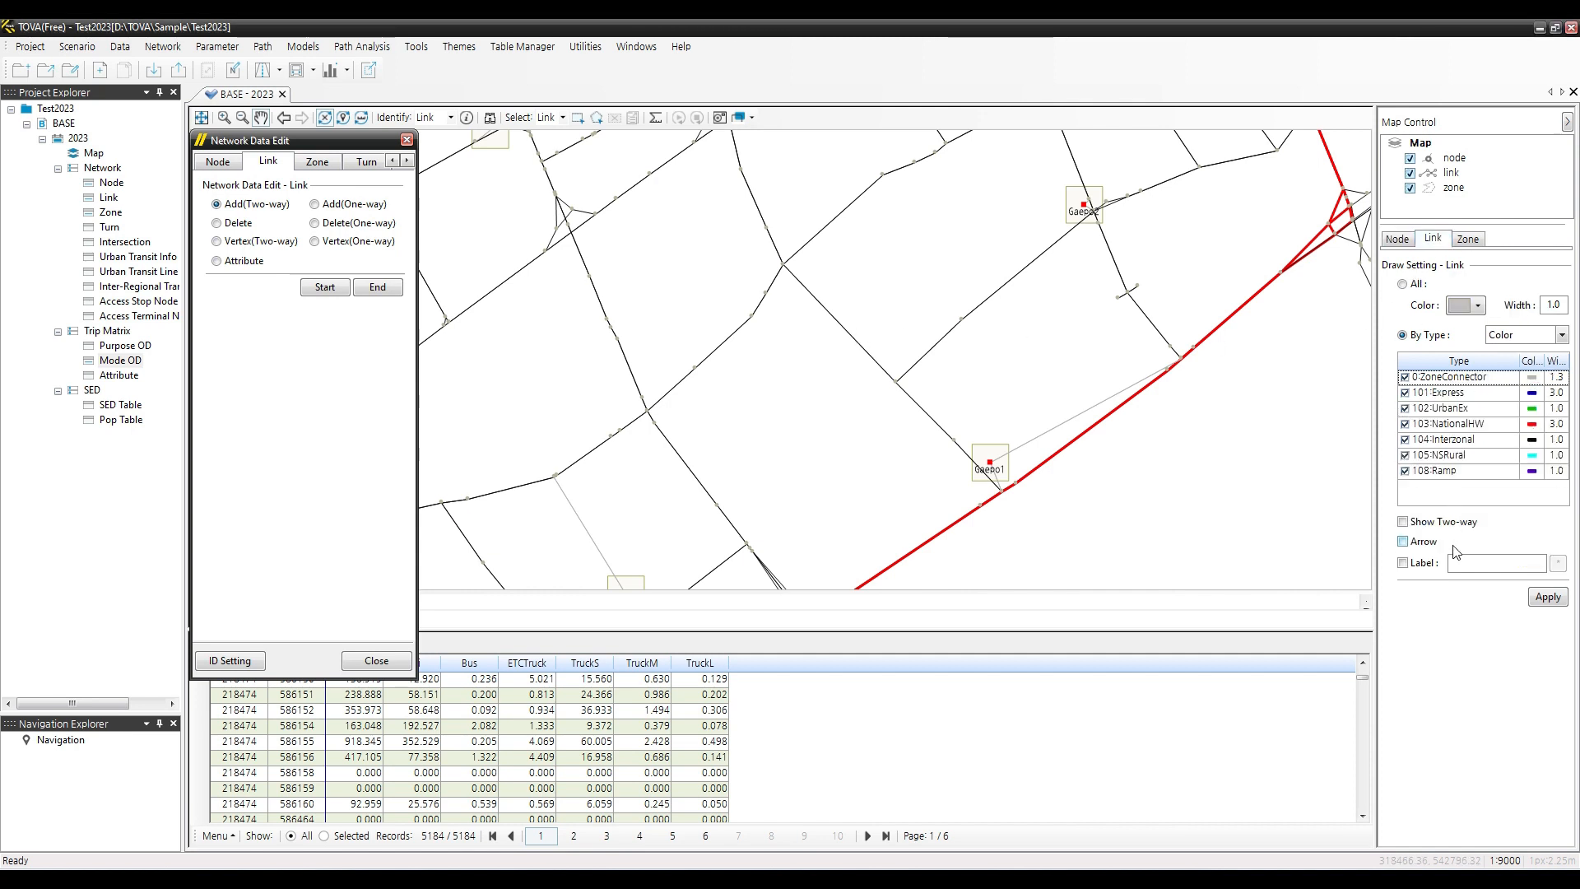
click(1432, 523)
click(1548, 598)
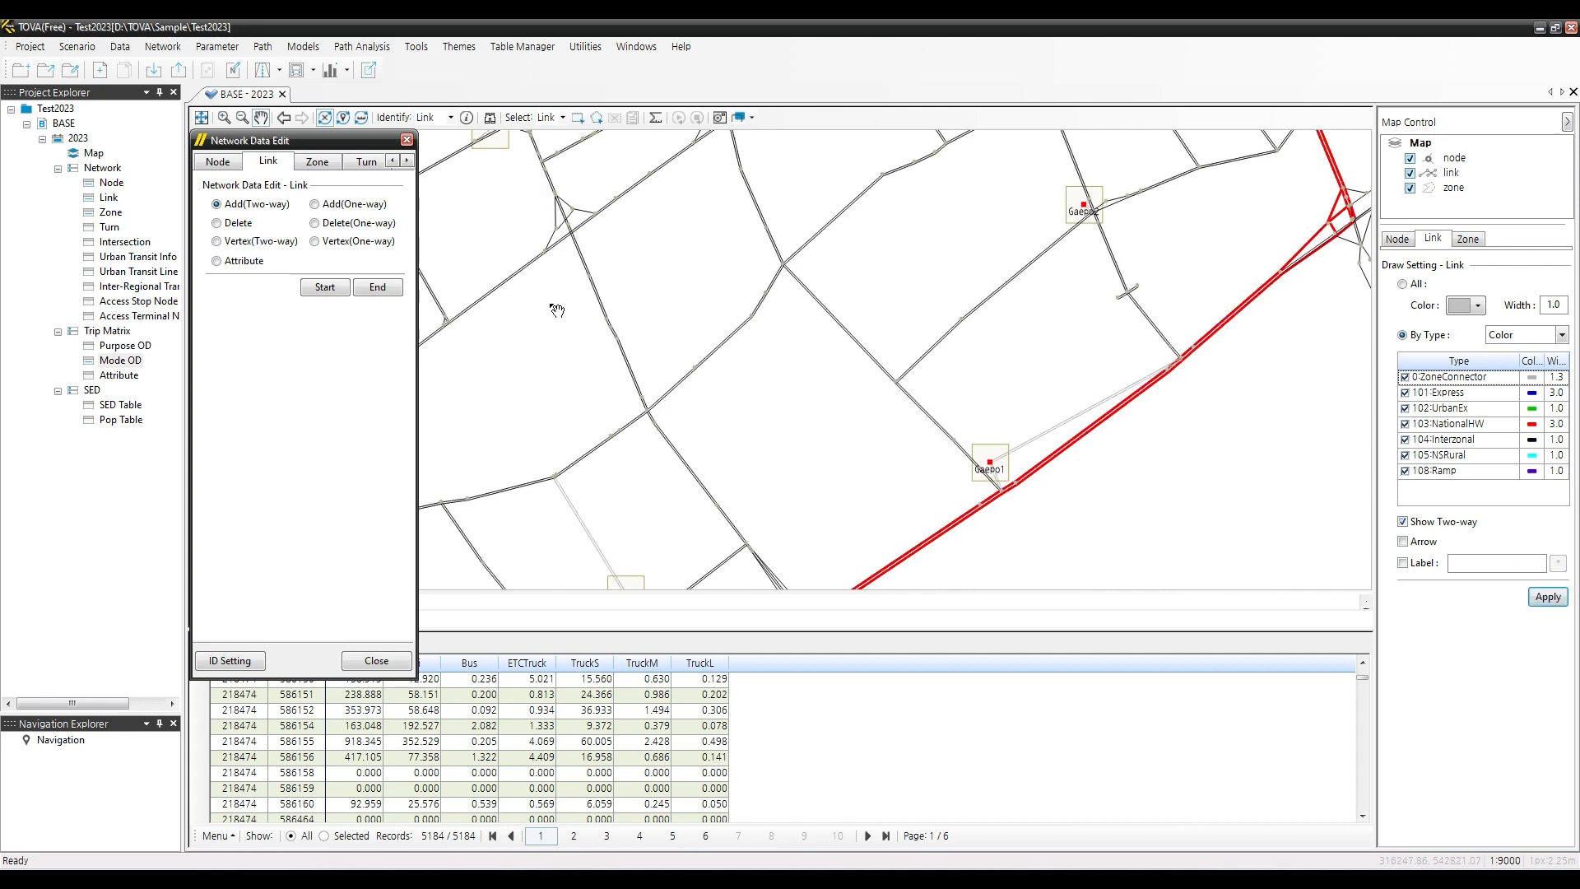
Add a connected chain of two-way 101:Express links in the empty area southeast of Gaepo1 and end link adding
click(240, 206)
click(332, 296)
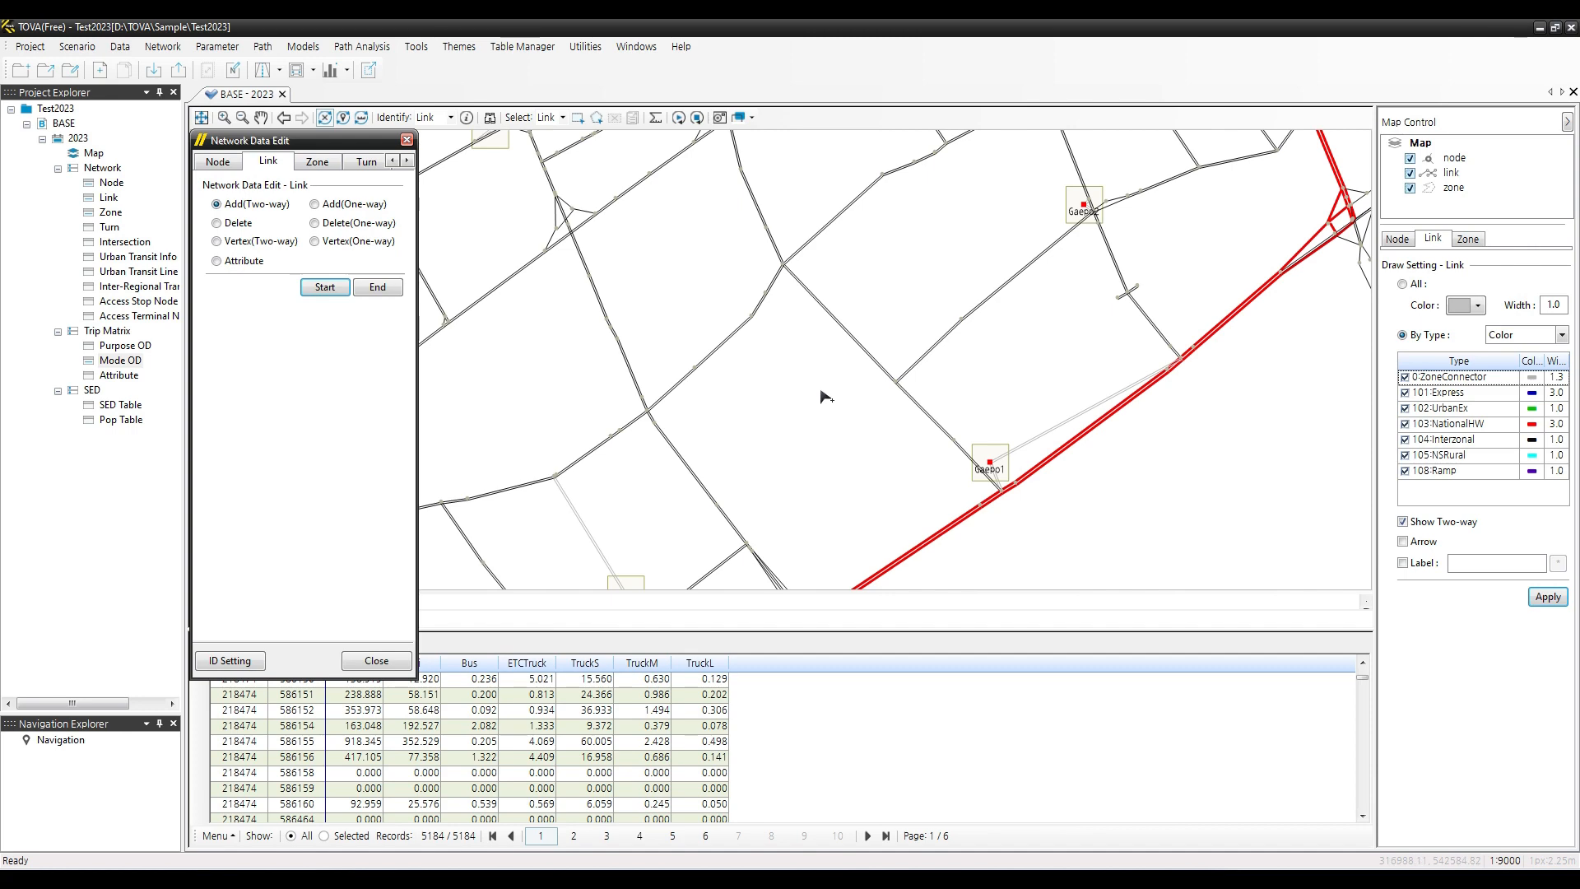
scroll(819, 397, down, 2)
click(876, 460)
click(954, 436)
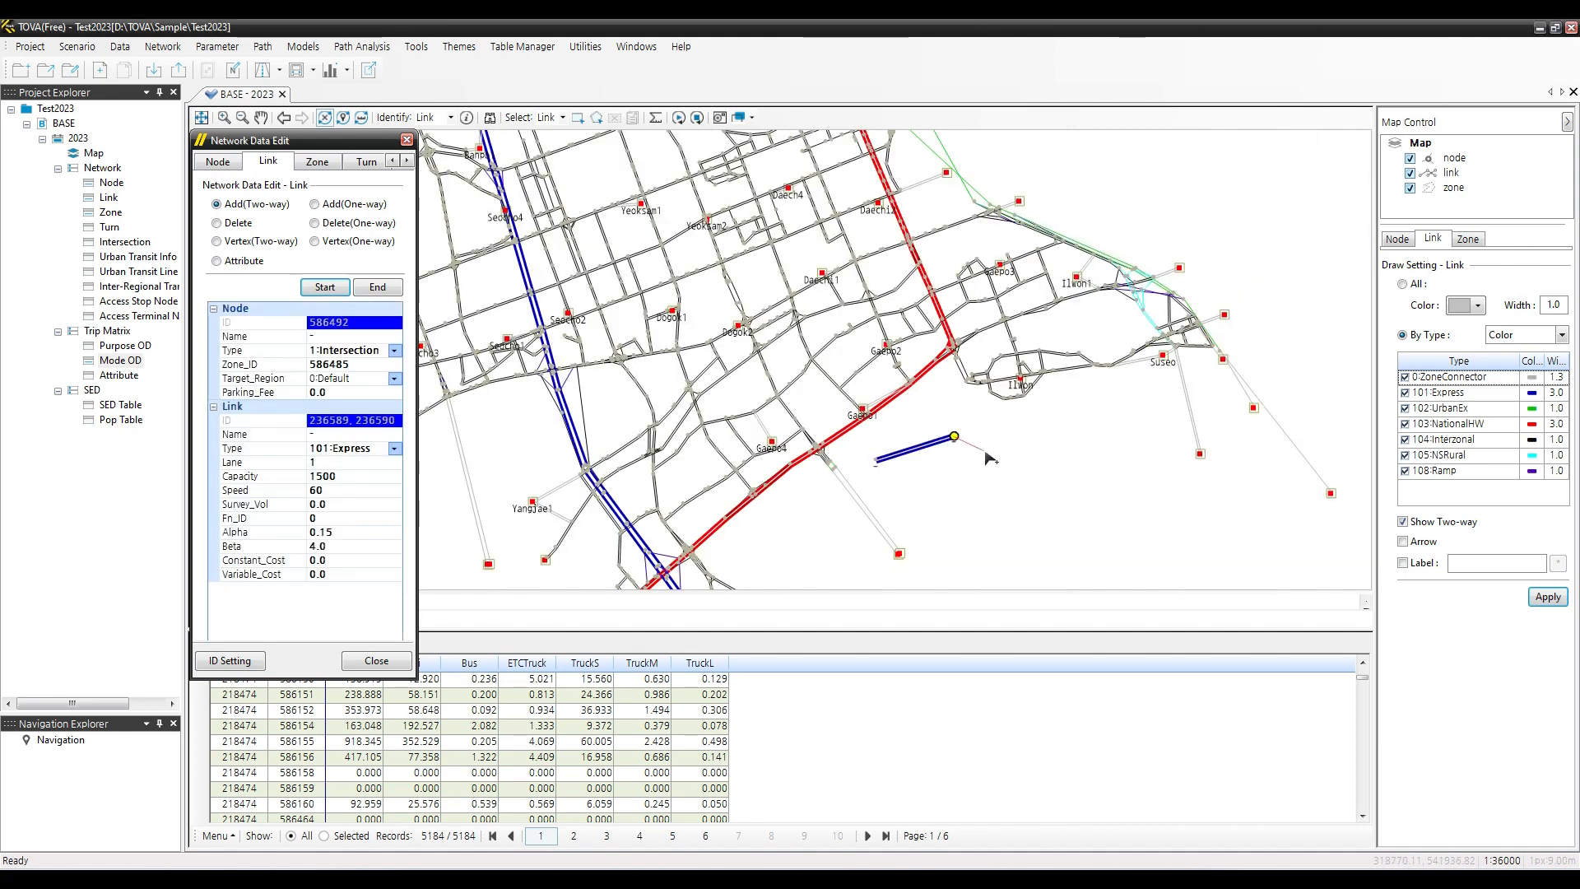
click(1076, 519)
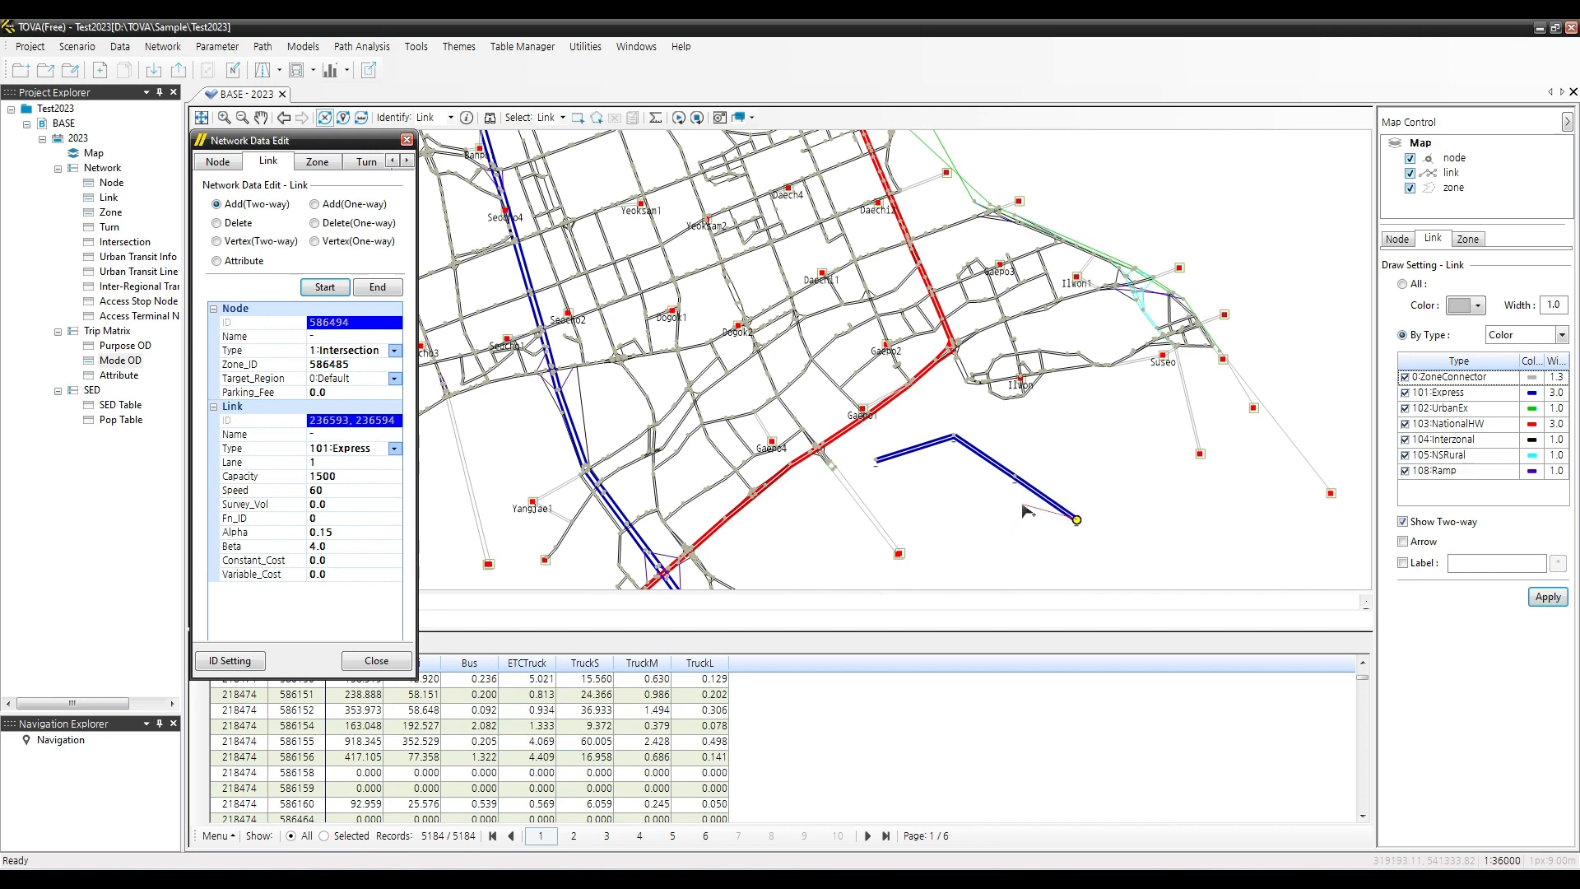
click(377, 288)
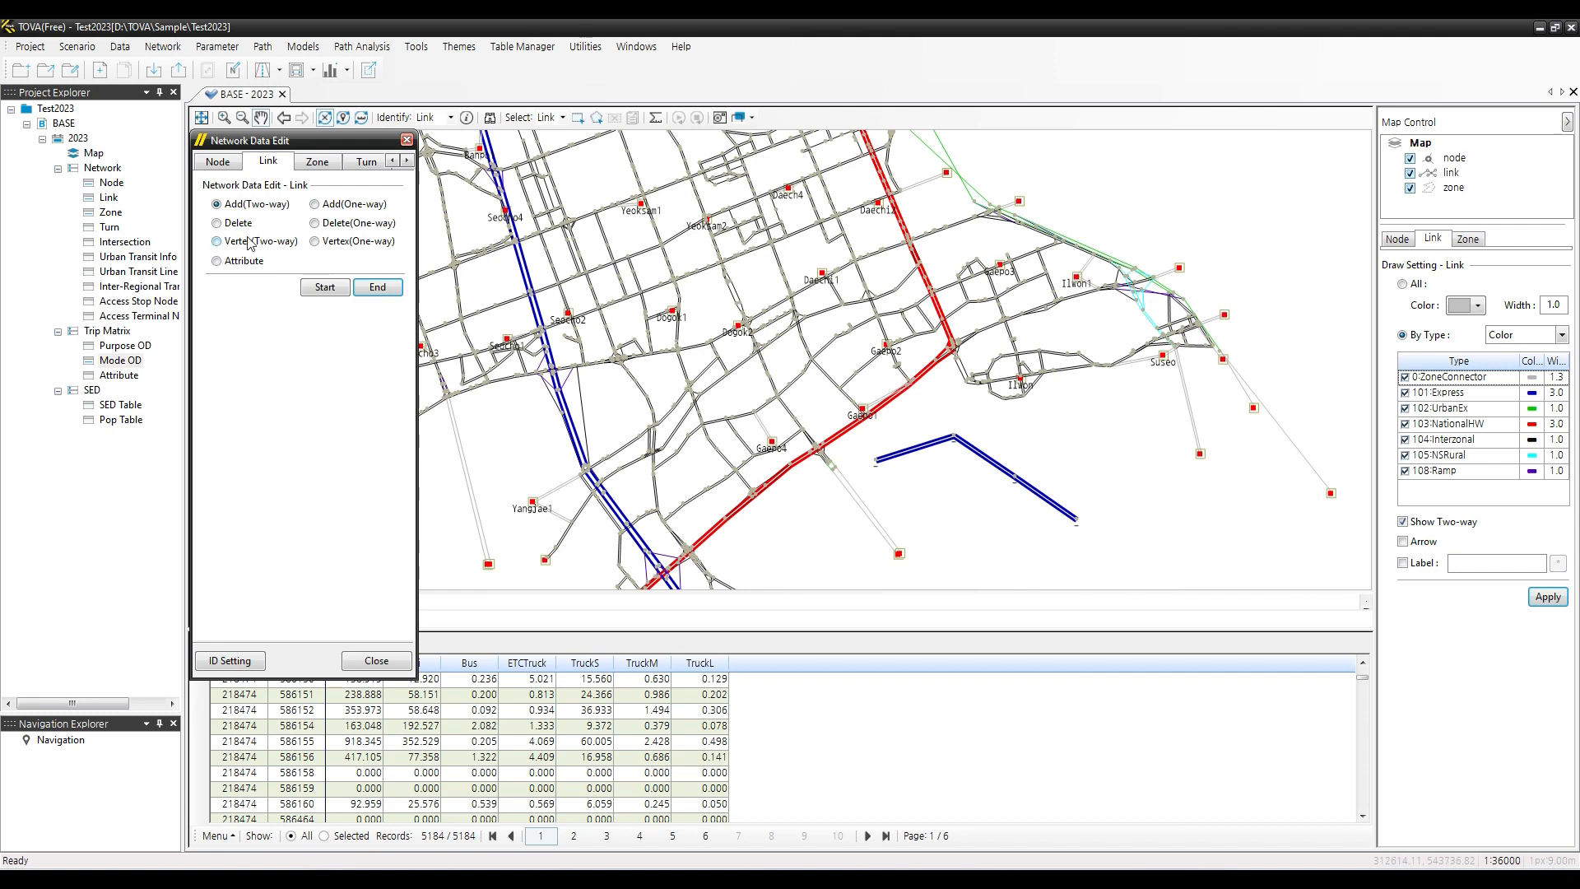
Add a chain of two-way 101:Express links with 2 lanes from the node northwest of Gaepo1, through the first chain's west end, southeastward
click(251, 206)
click(325, 287)
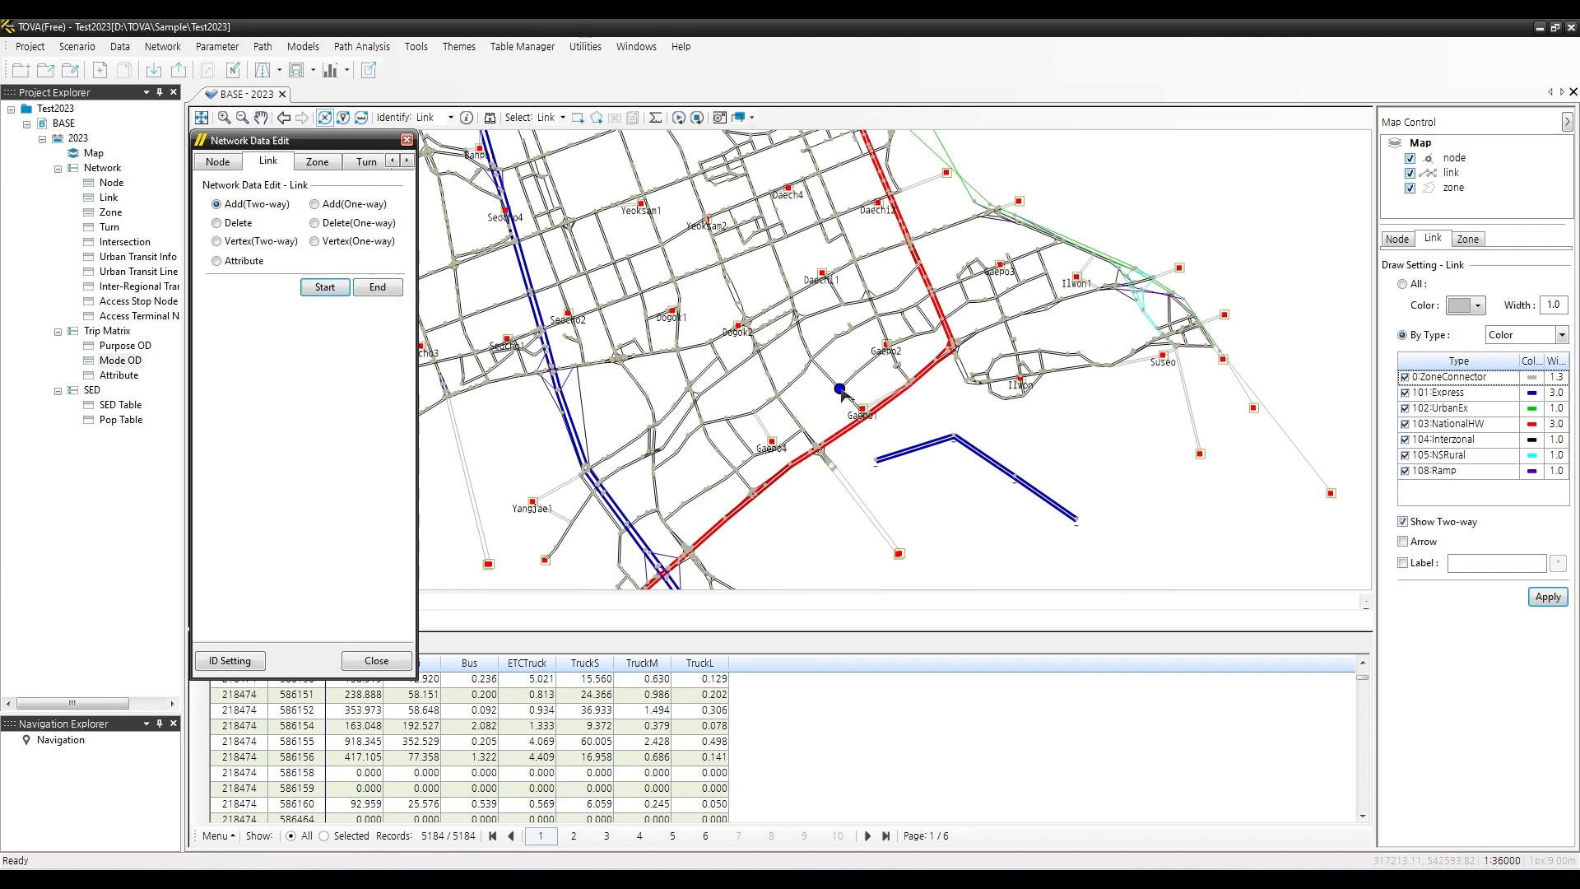
click(840, 389)
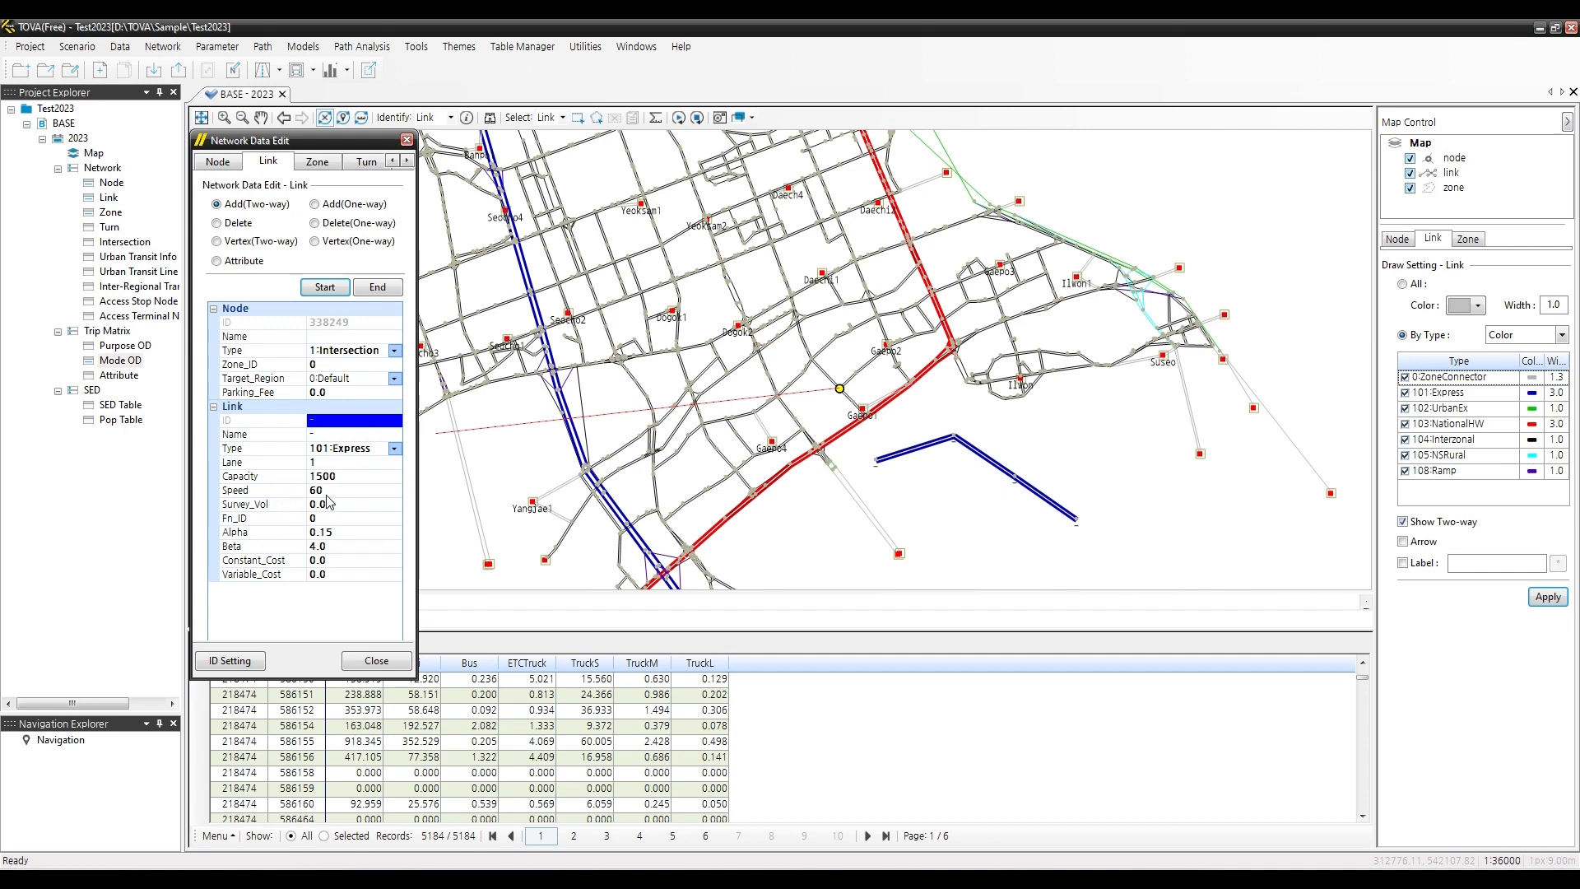
click(331, 462)
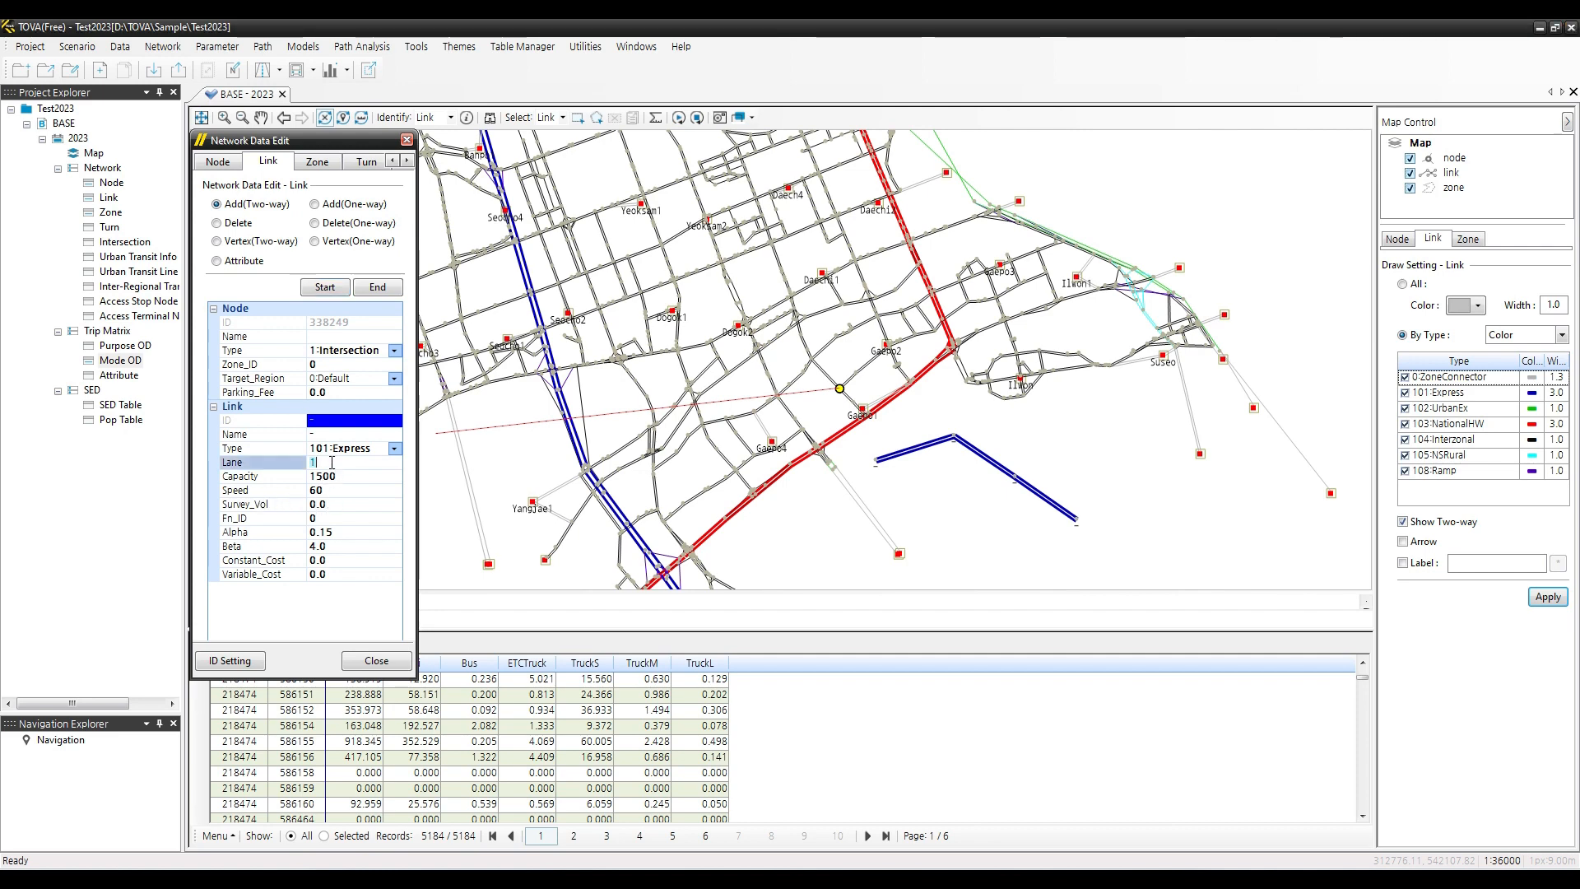
text(2)
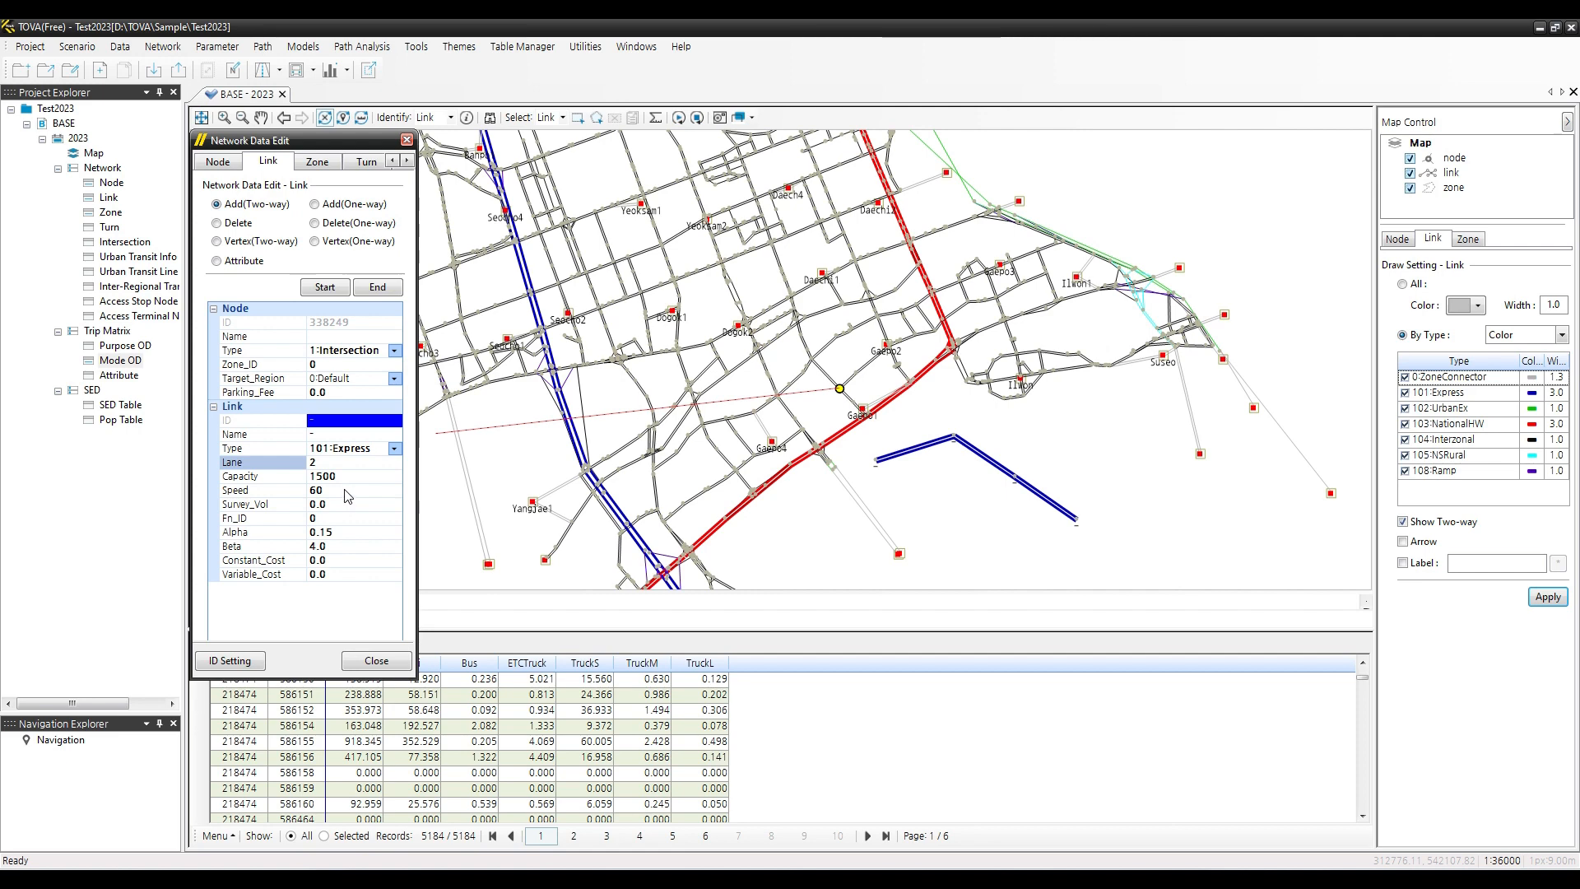
click(877, 463)
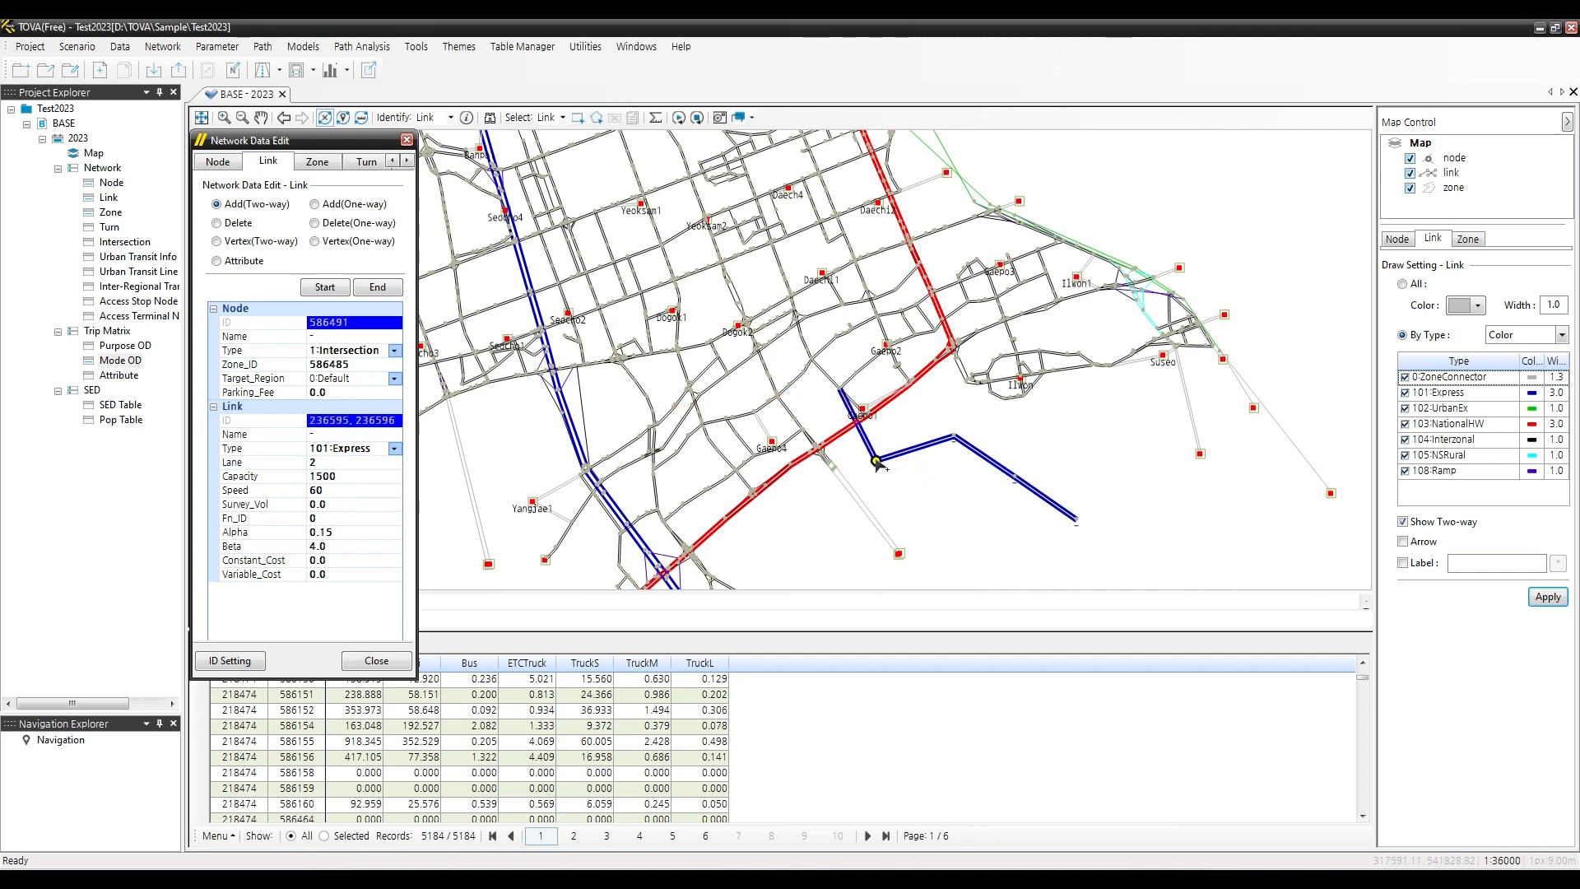
click(896, 509)
click(947, 534)
click(989, 539)
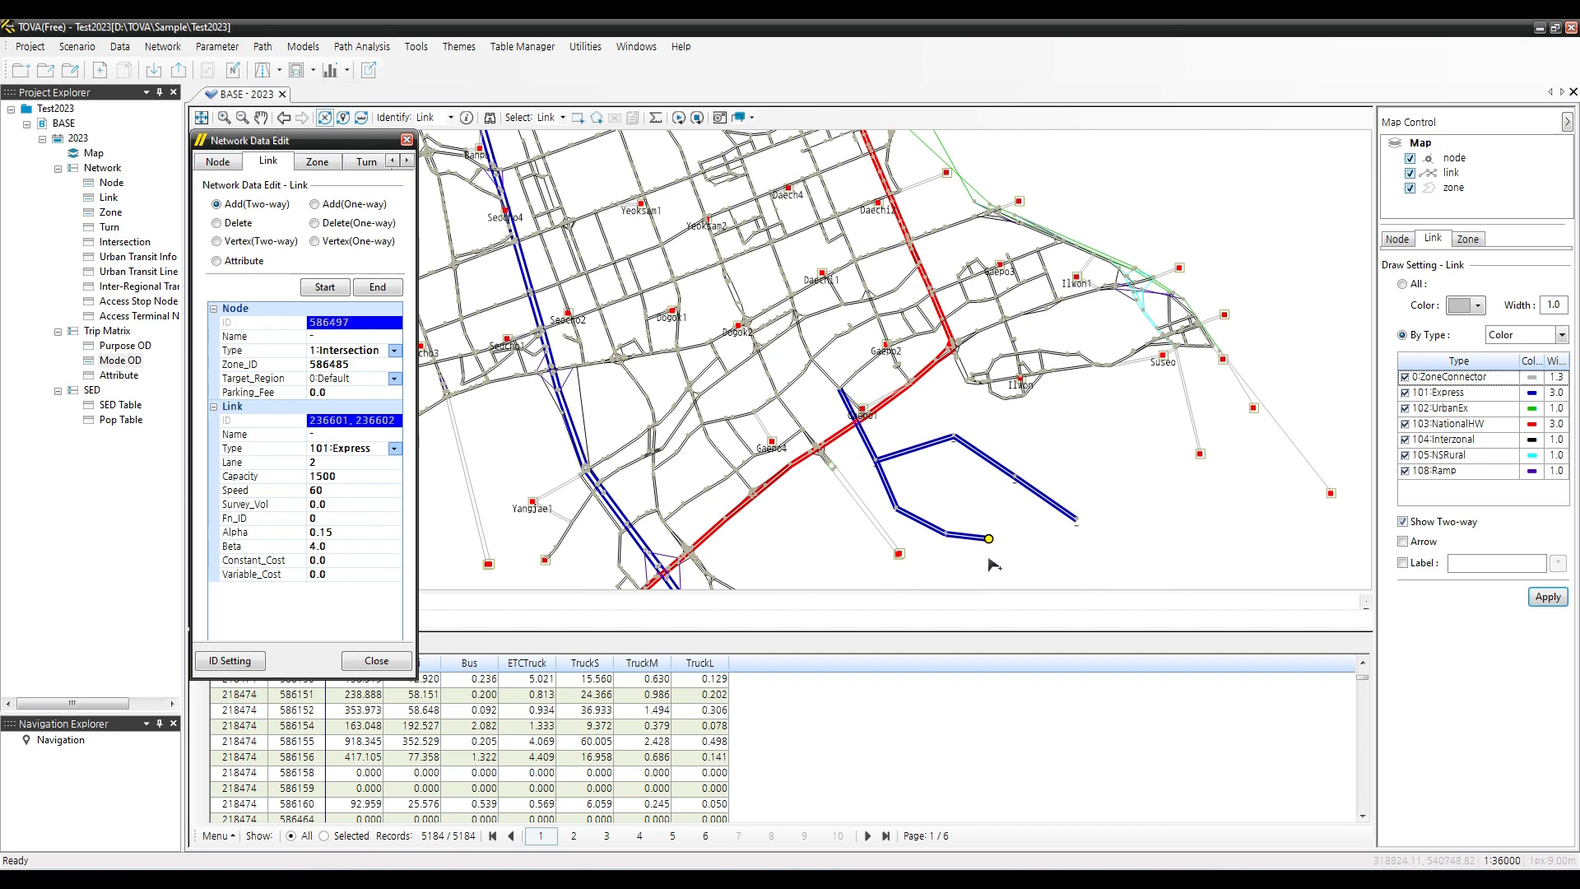
click(375, 288)
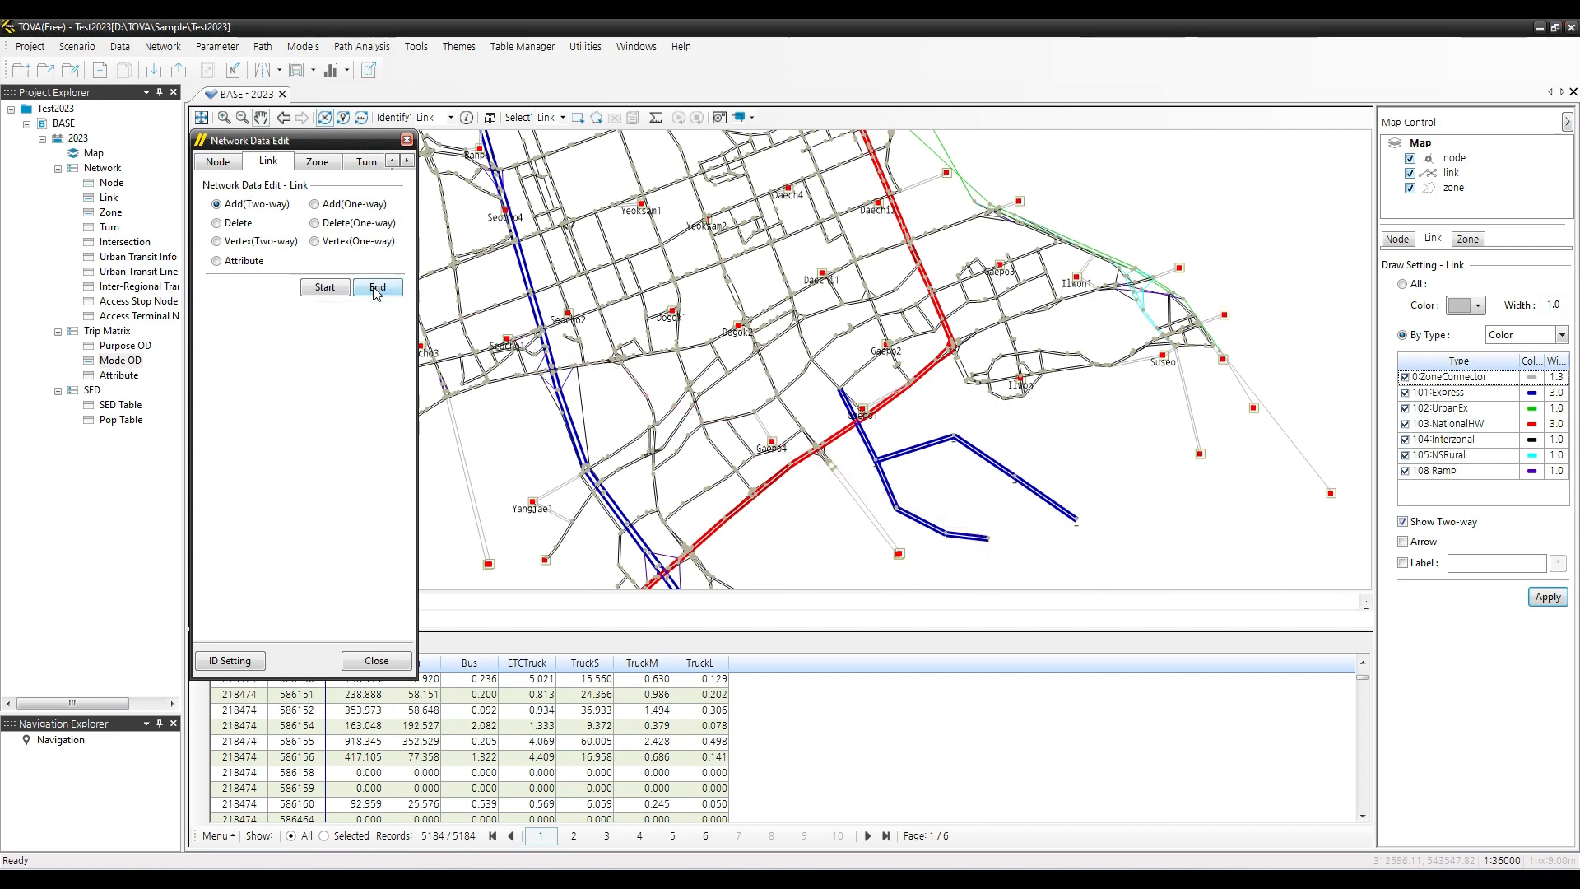
Examine the attributes of links in both new Express chains southeast of Gaepo1, closing each without saving
click(242, 264)
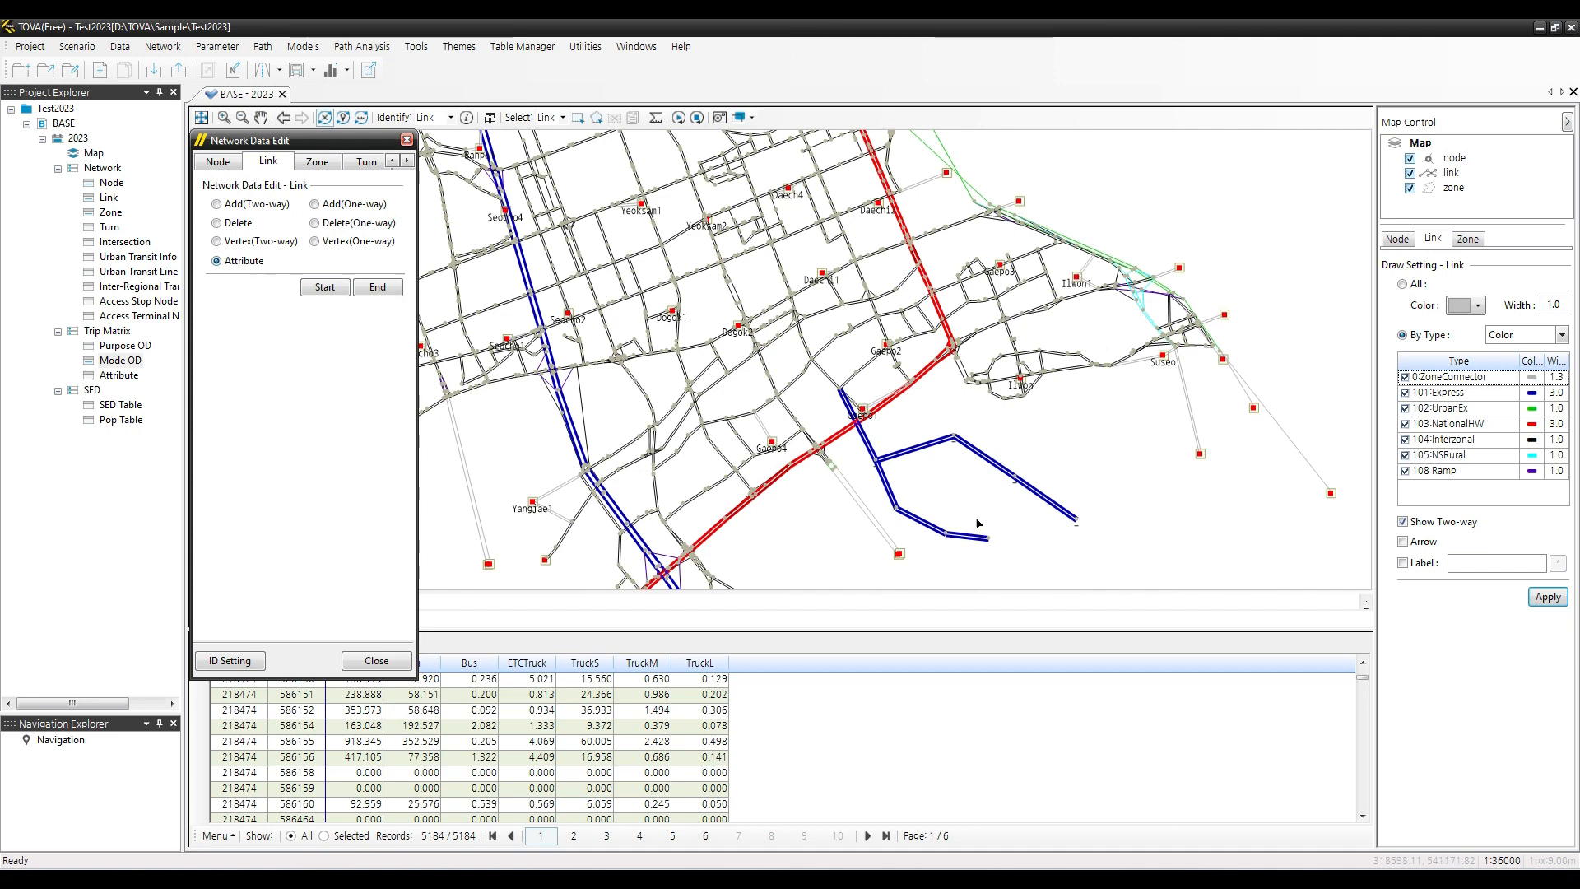
click(912, 452)
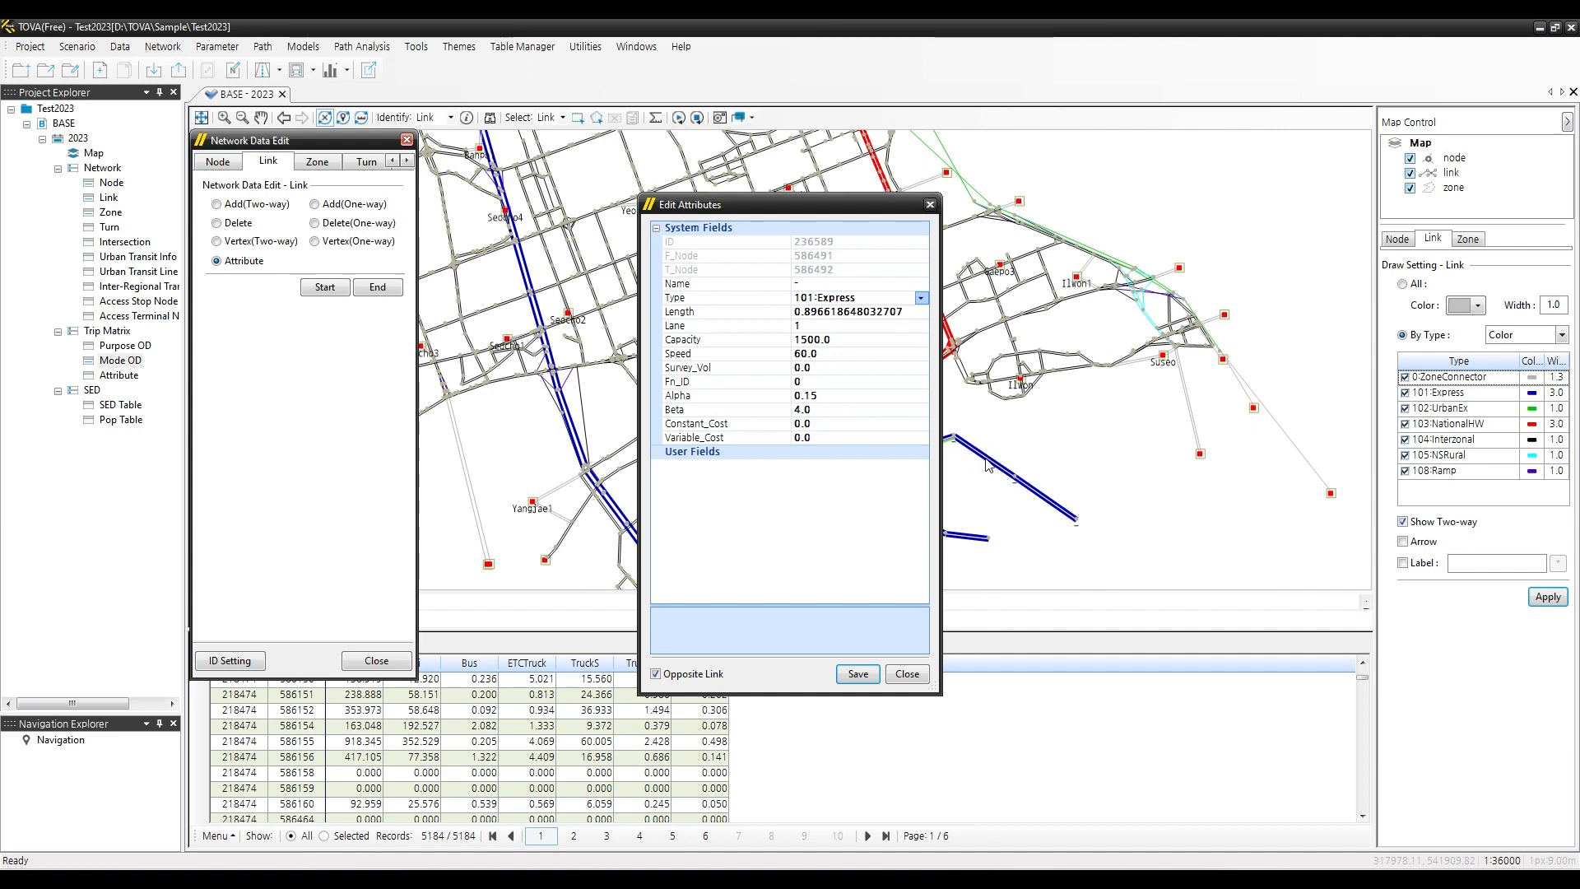
click(907, 673)
click(977, 456)
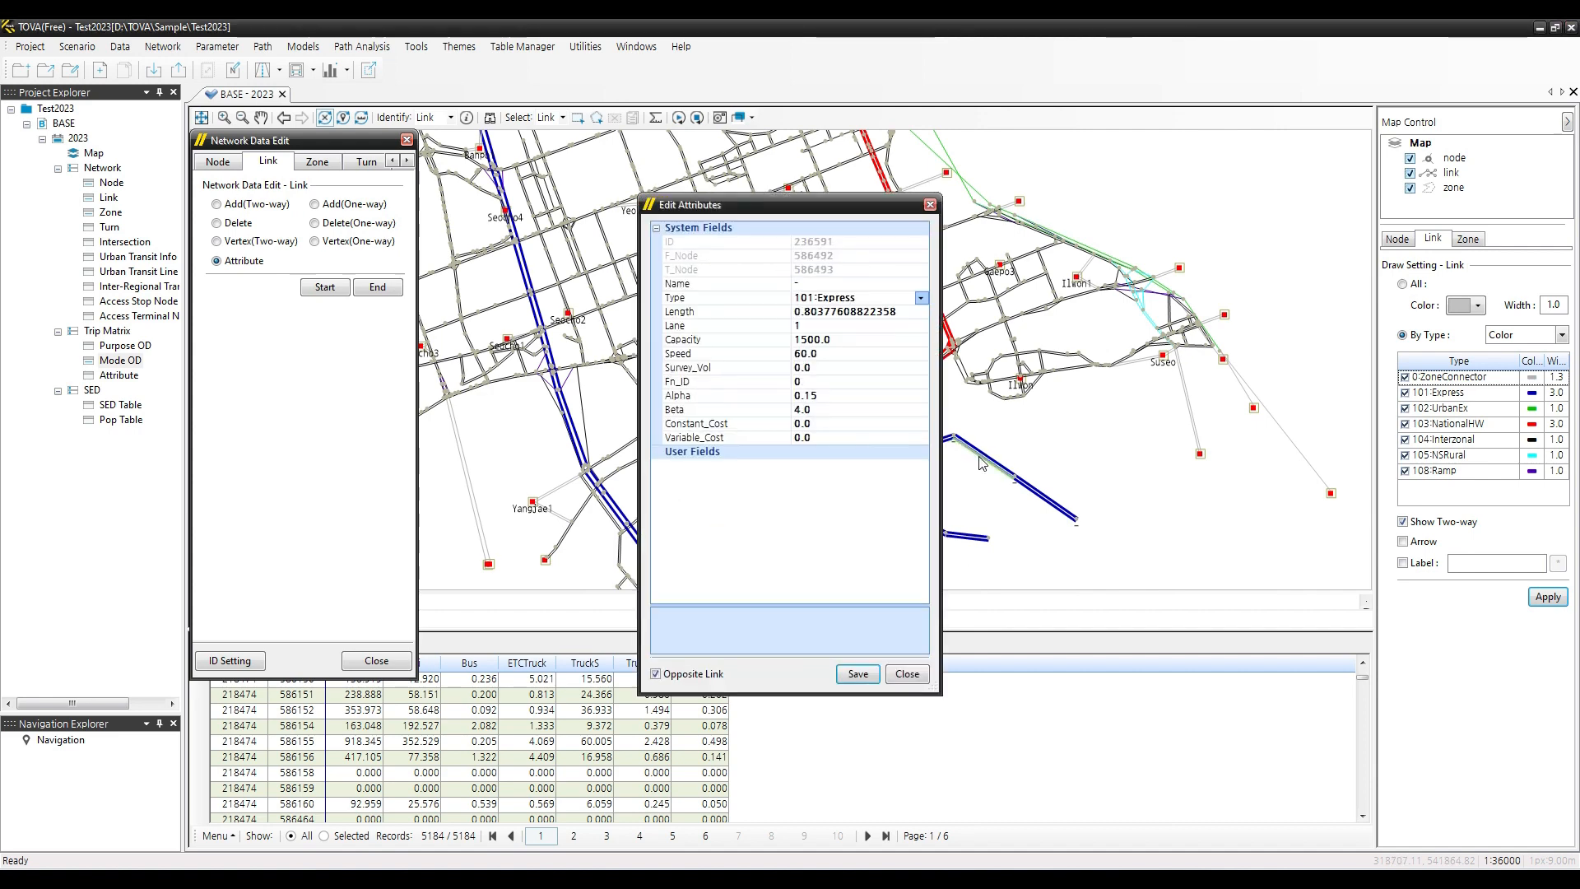
click(907, 673)
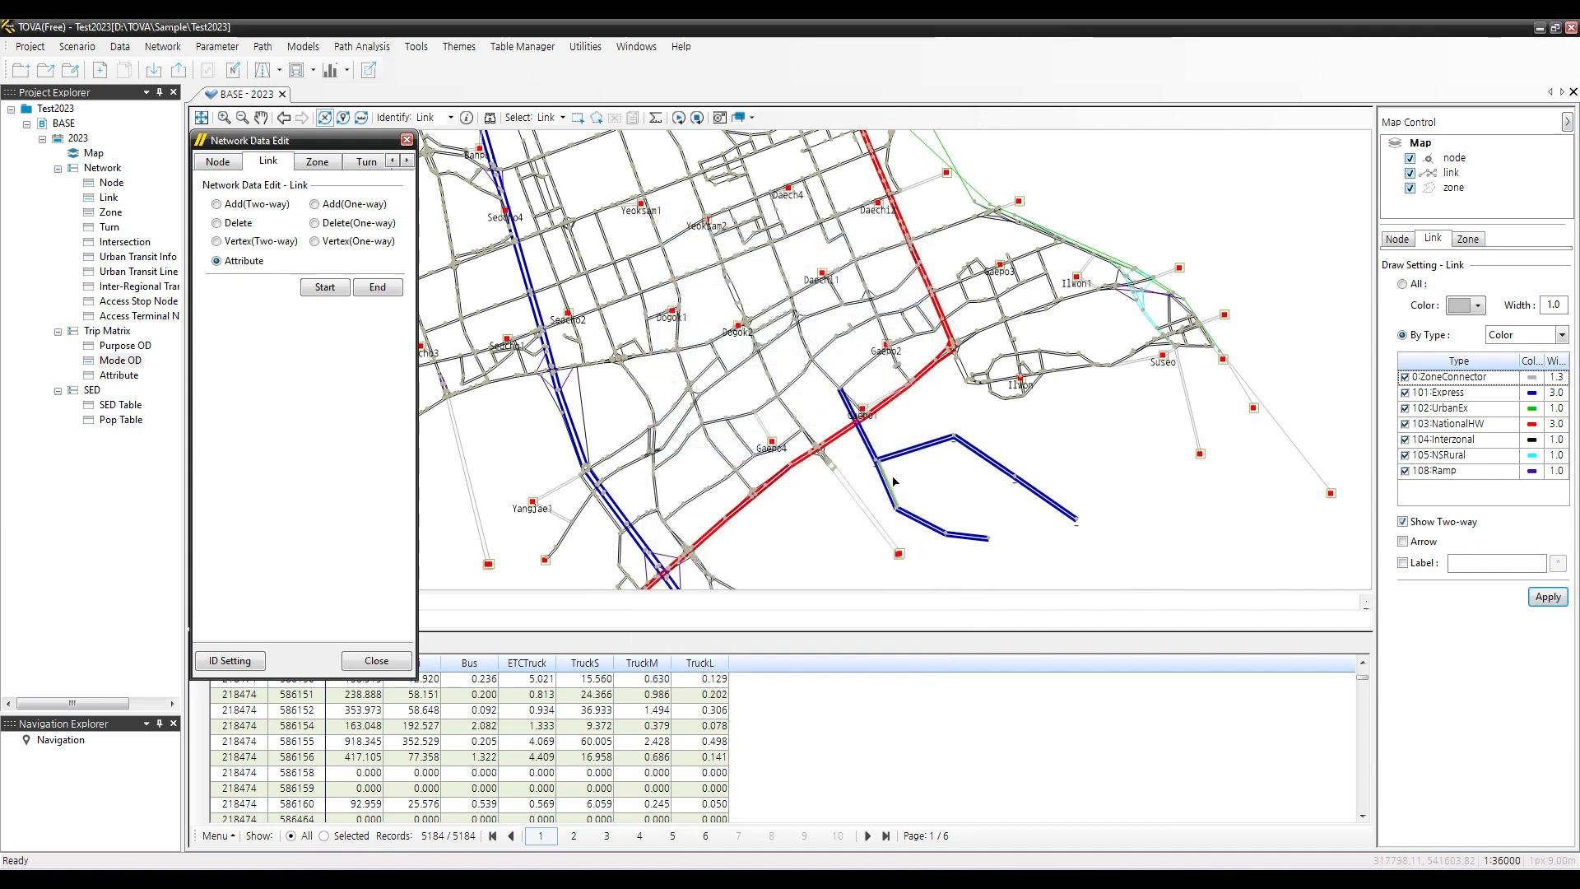
click(801, 372)
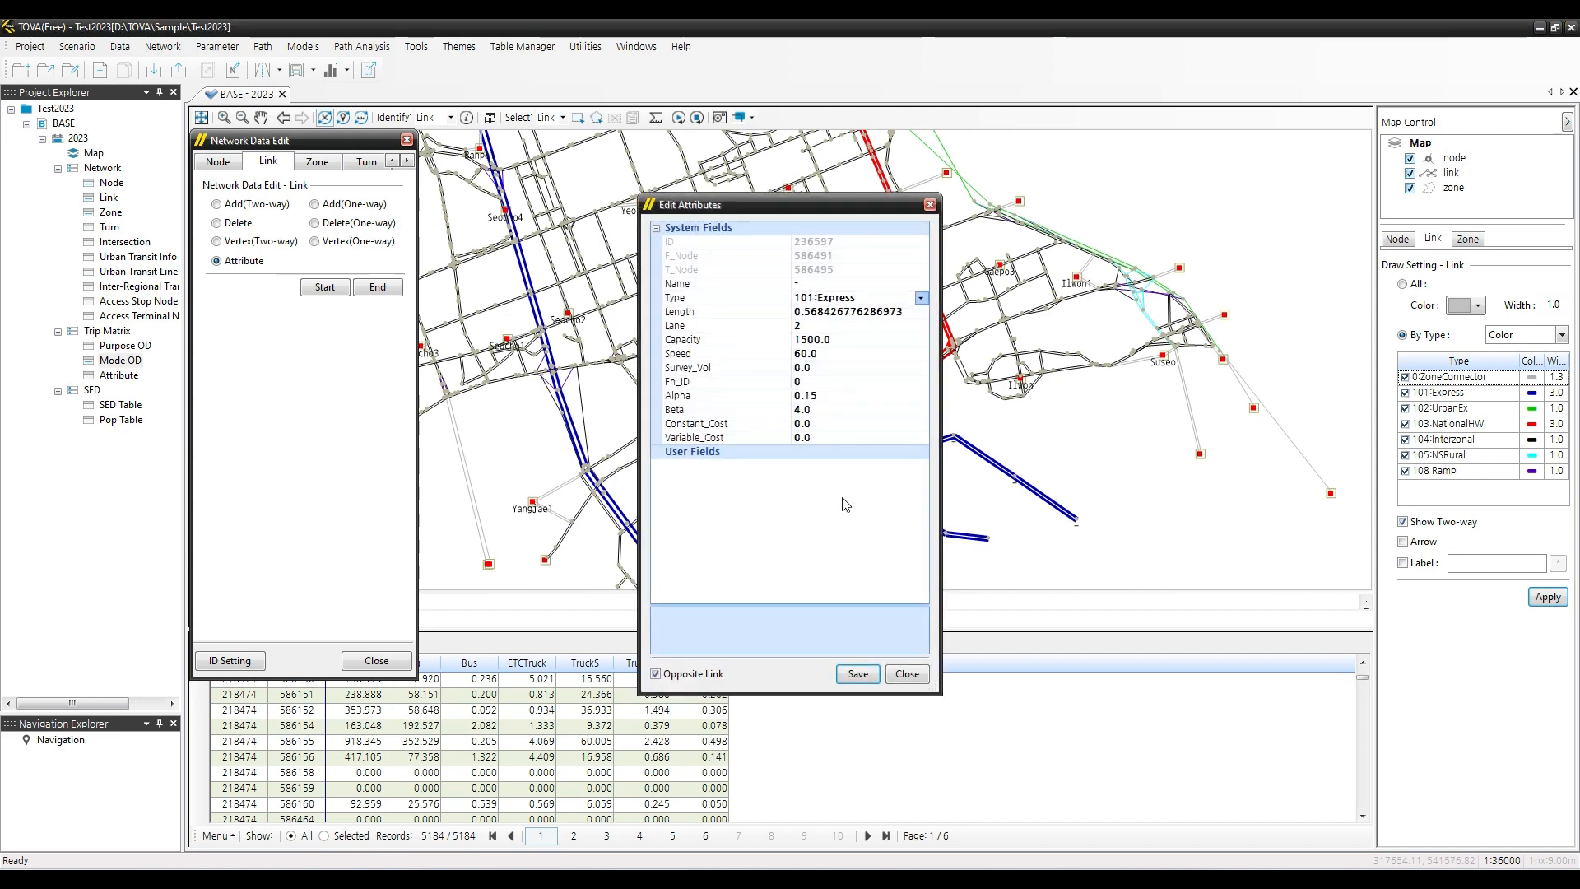
click(907, 673)
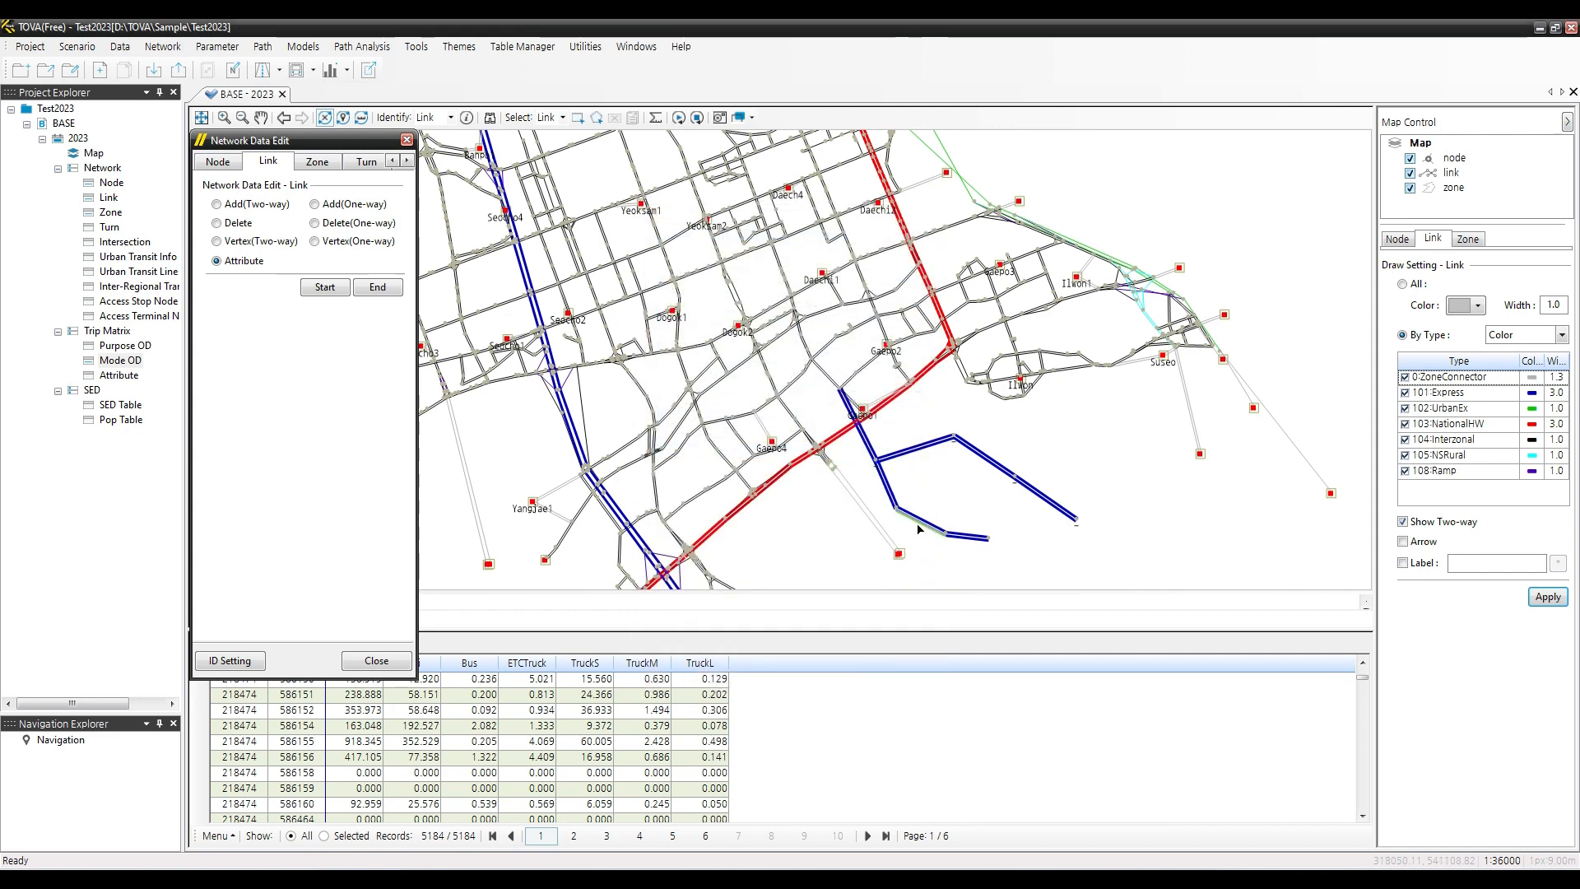
click(910, 499)
click(909, 674)
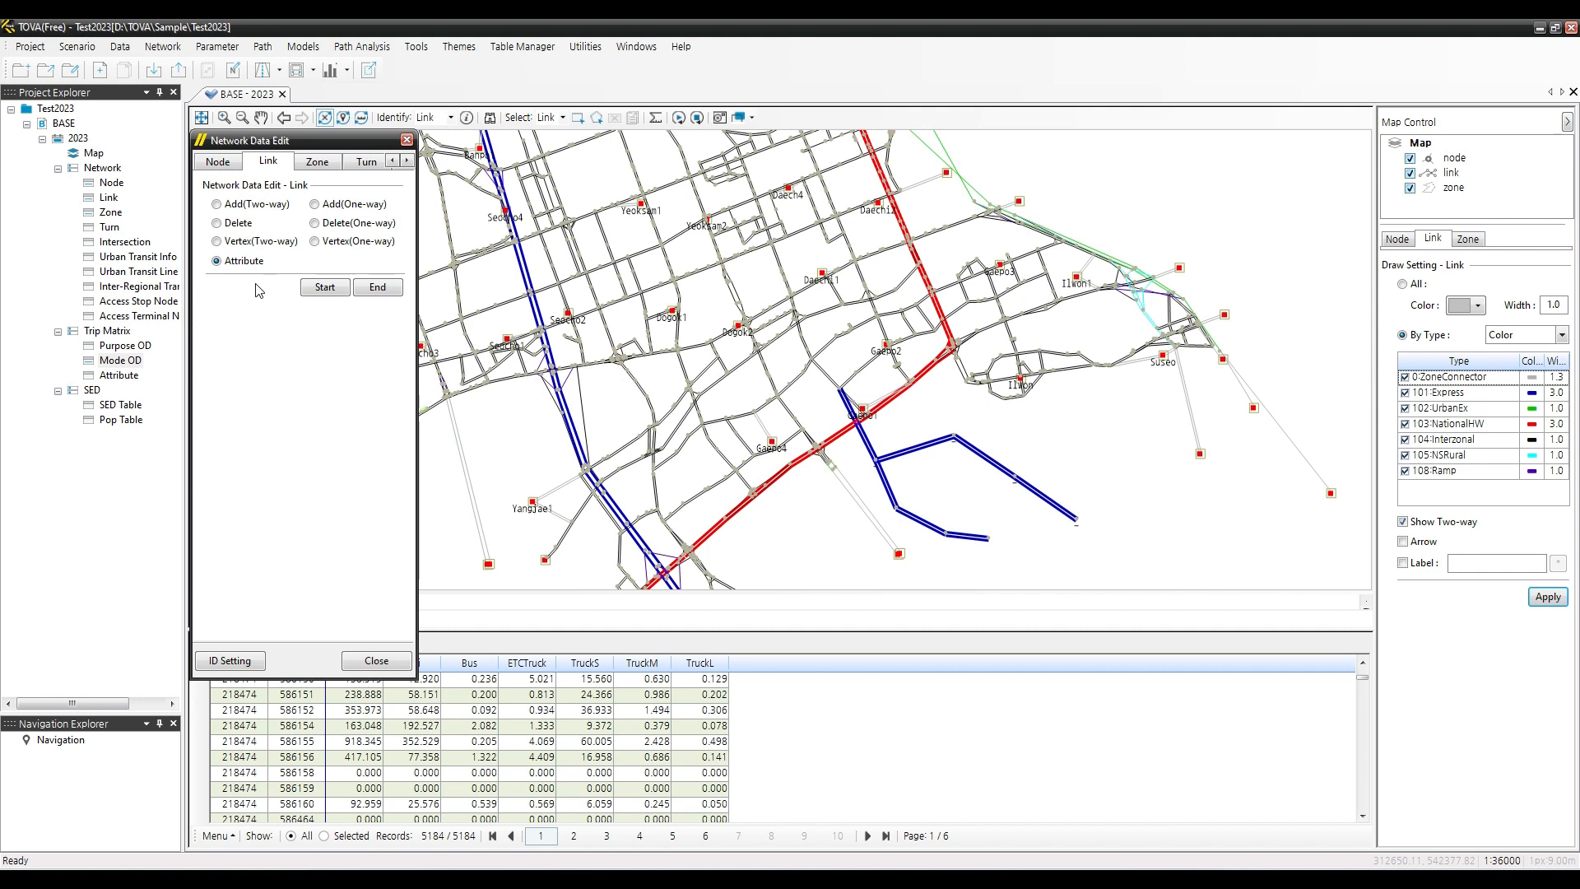
Delete the outer southeastern links of both new Express chains together with an area selection and confirm
click(239, 223)
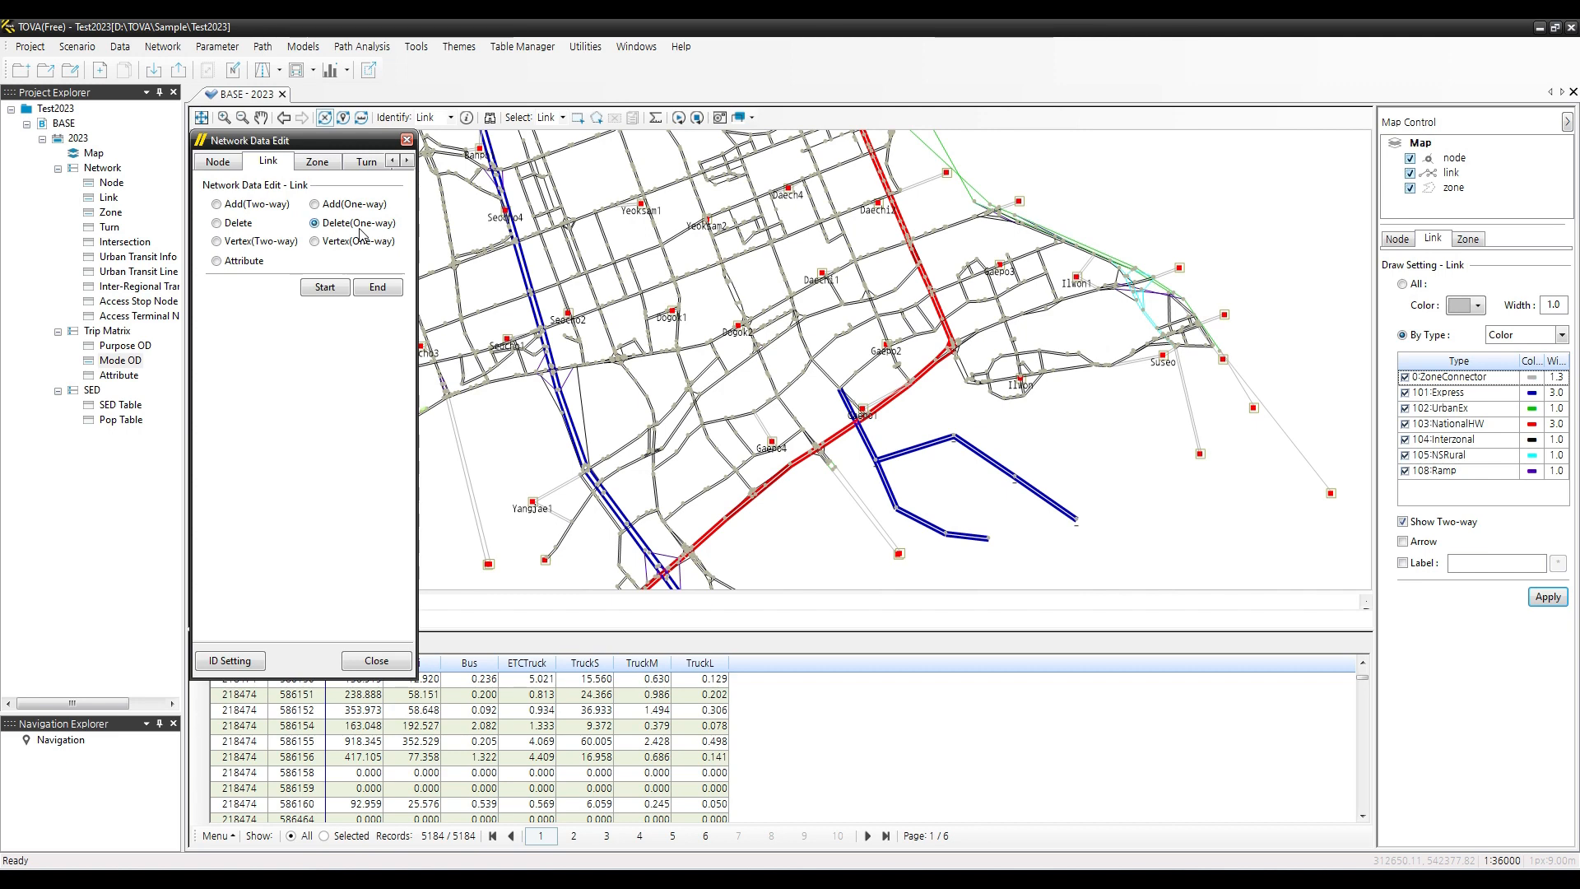
scroll(936, 520, up, 2)
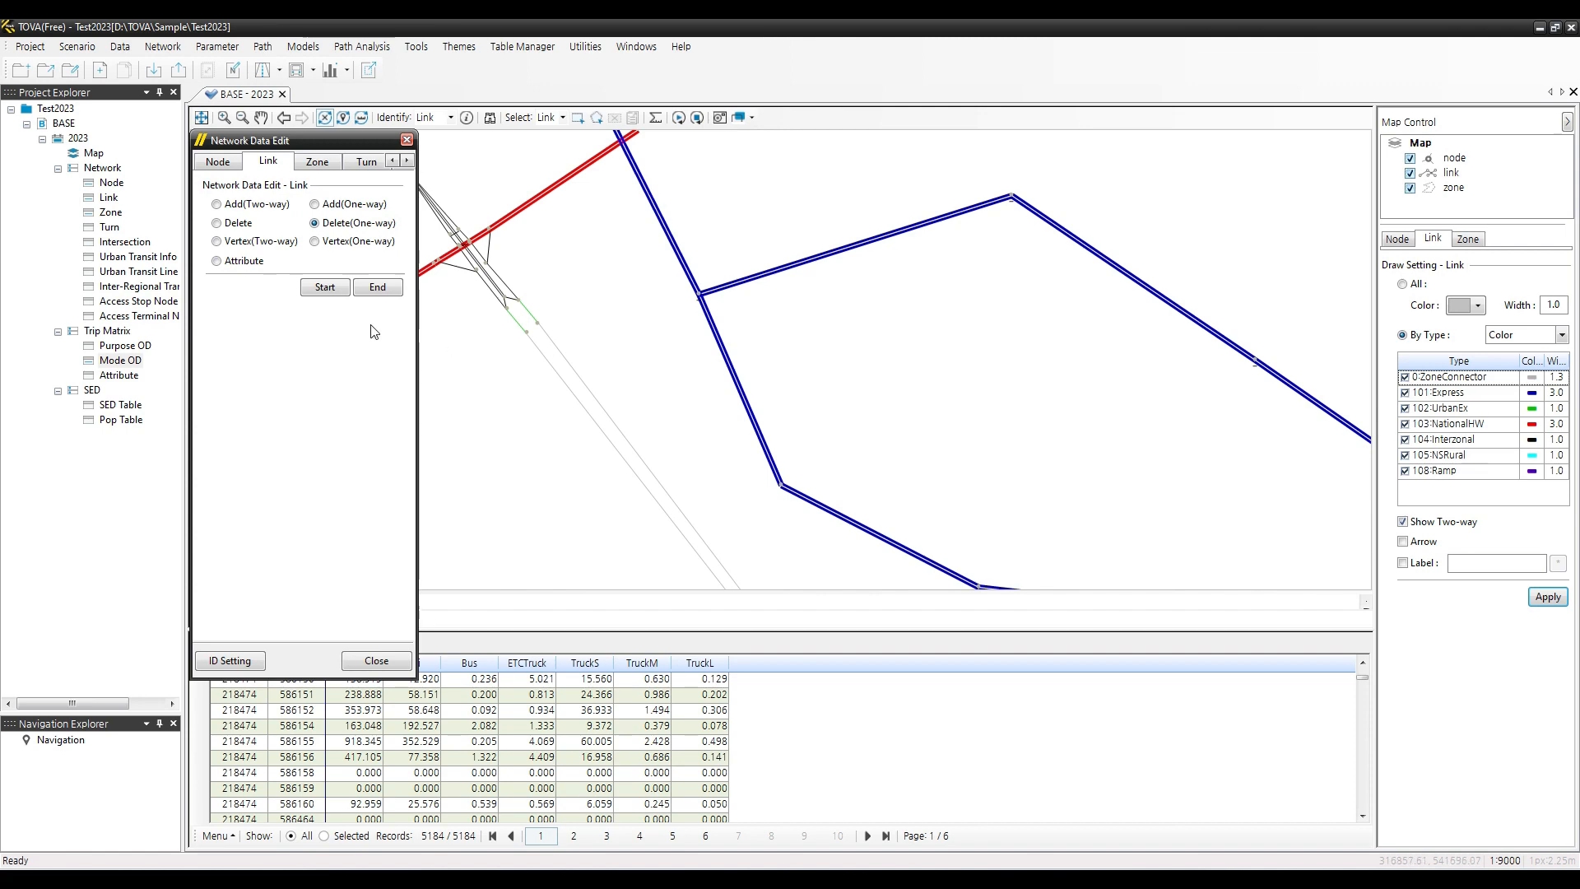
click(229, 230)
scroll(908, 438, down, 2)
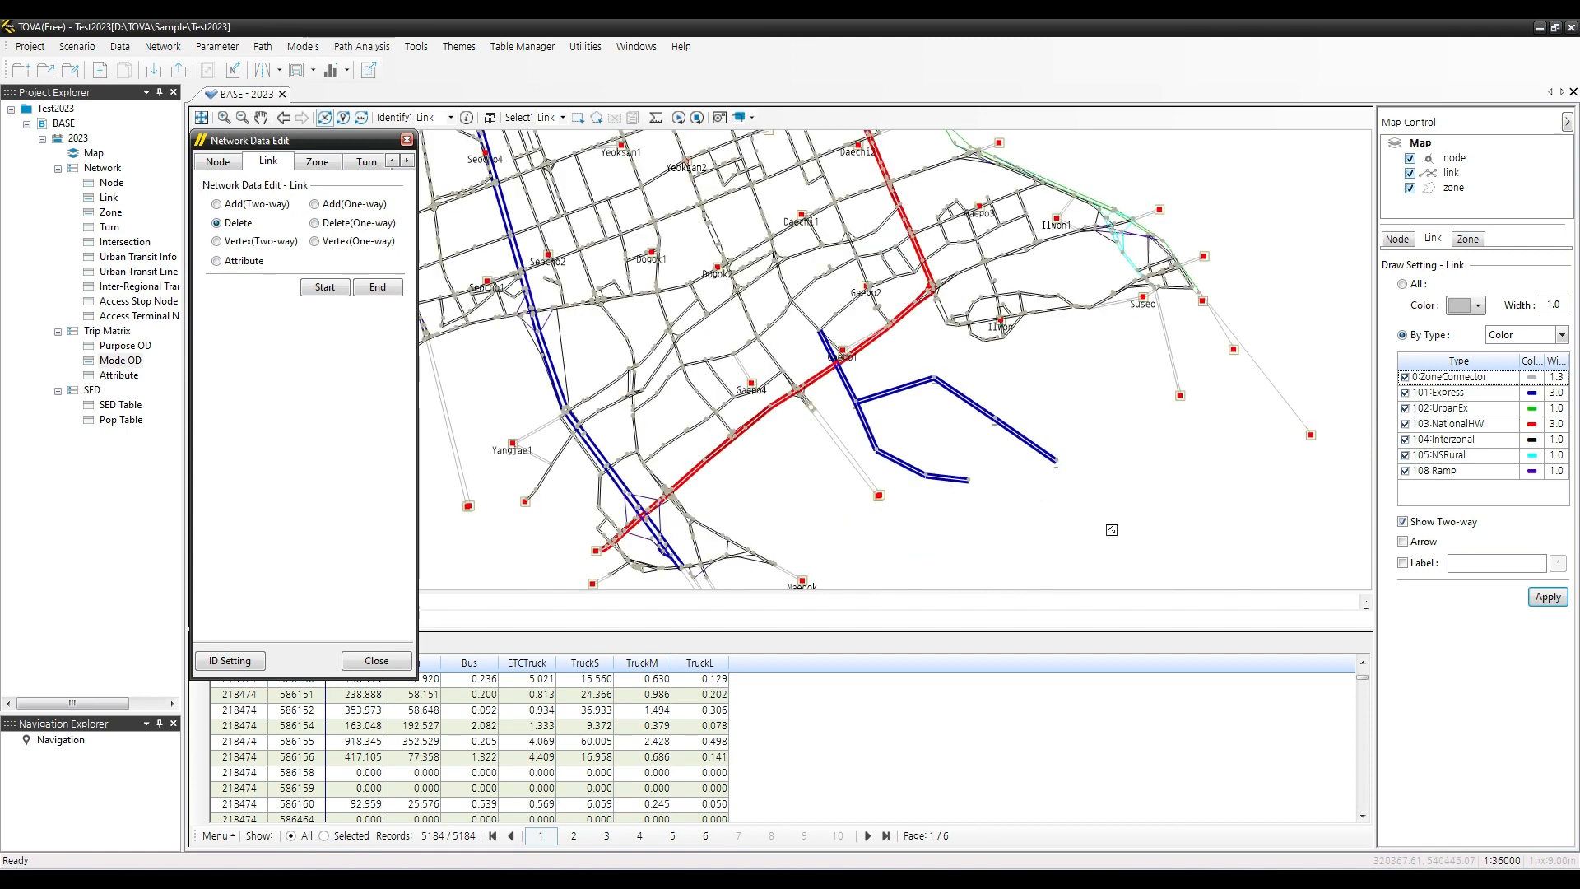
drag(1093, 530, 899, 390)
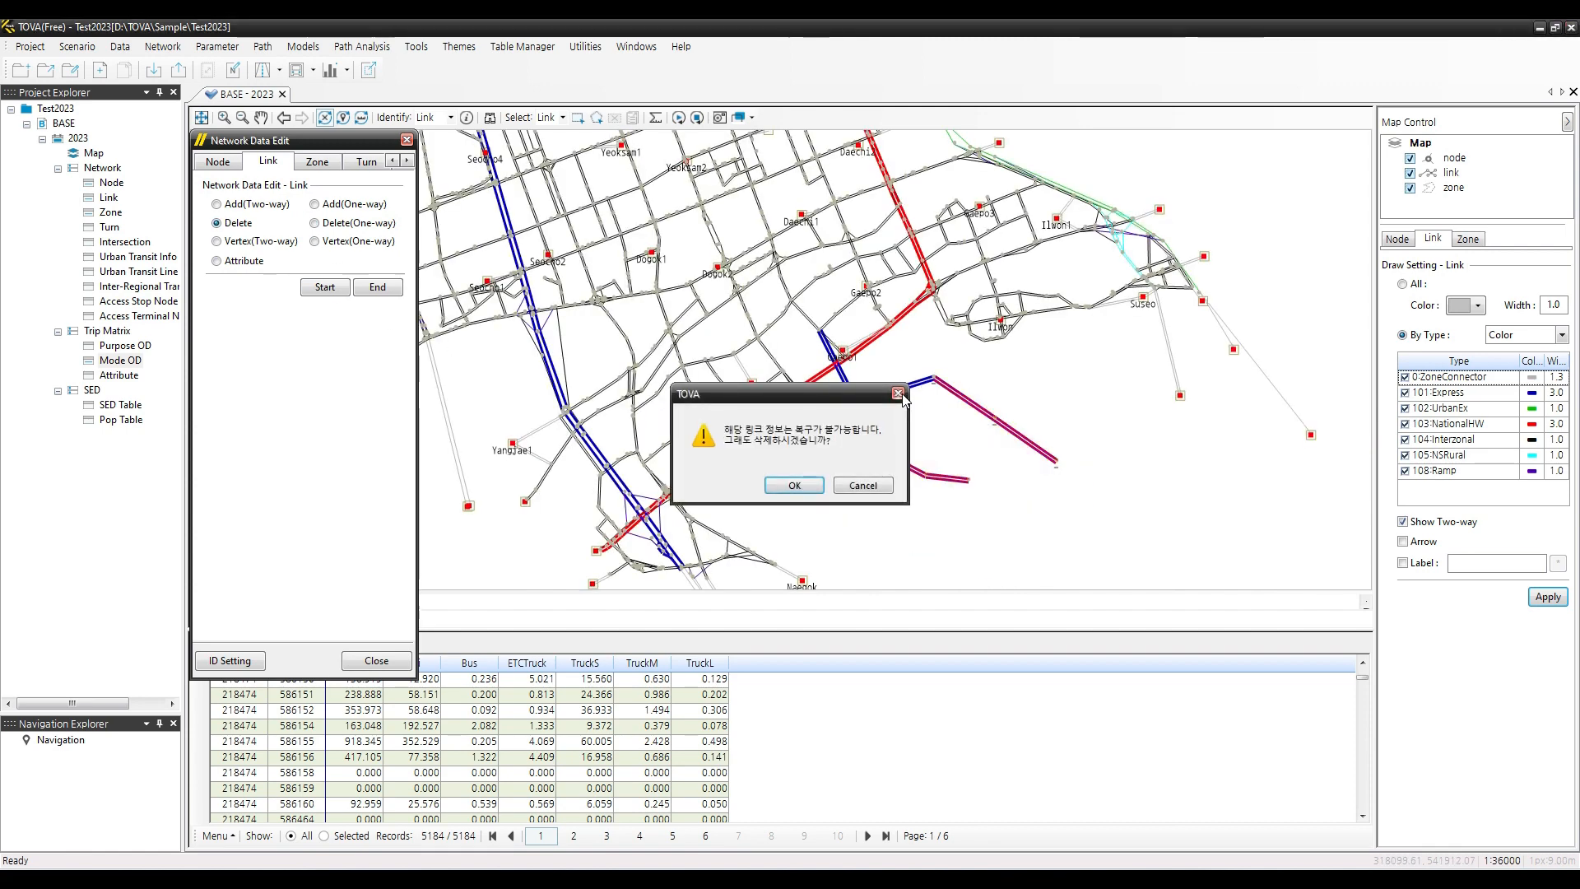
click(794, 485)
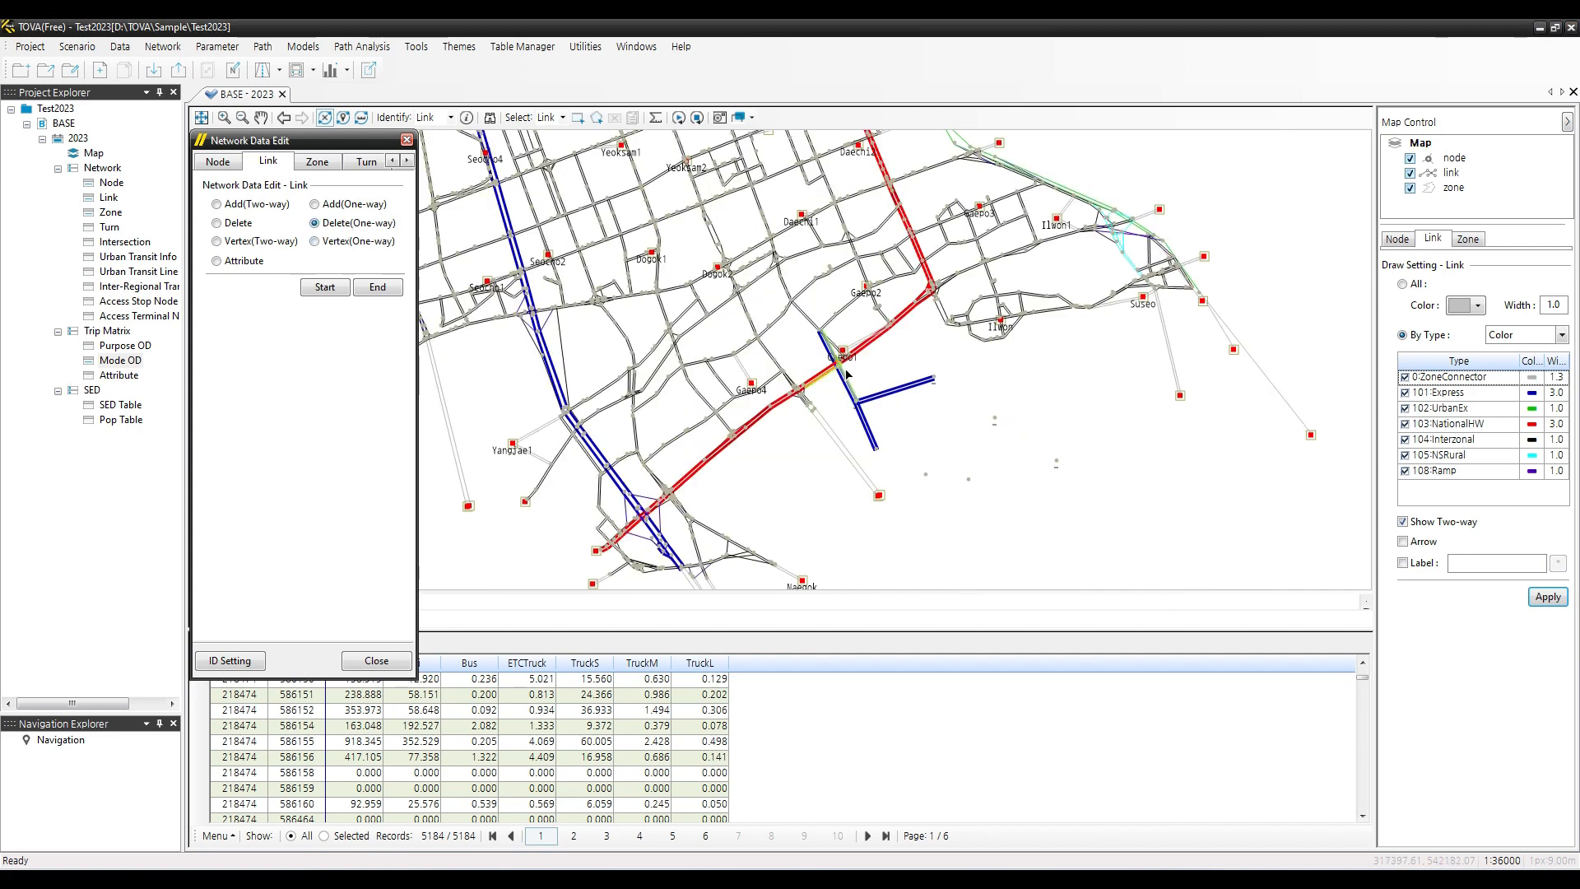
Delete only one direction of the new Express branch links running east and south from the shared node southeast of Gaepo1
scroll(904, 389, up, 2)
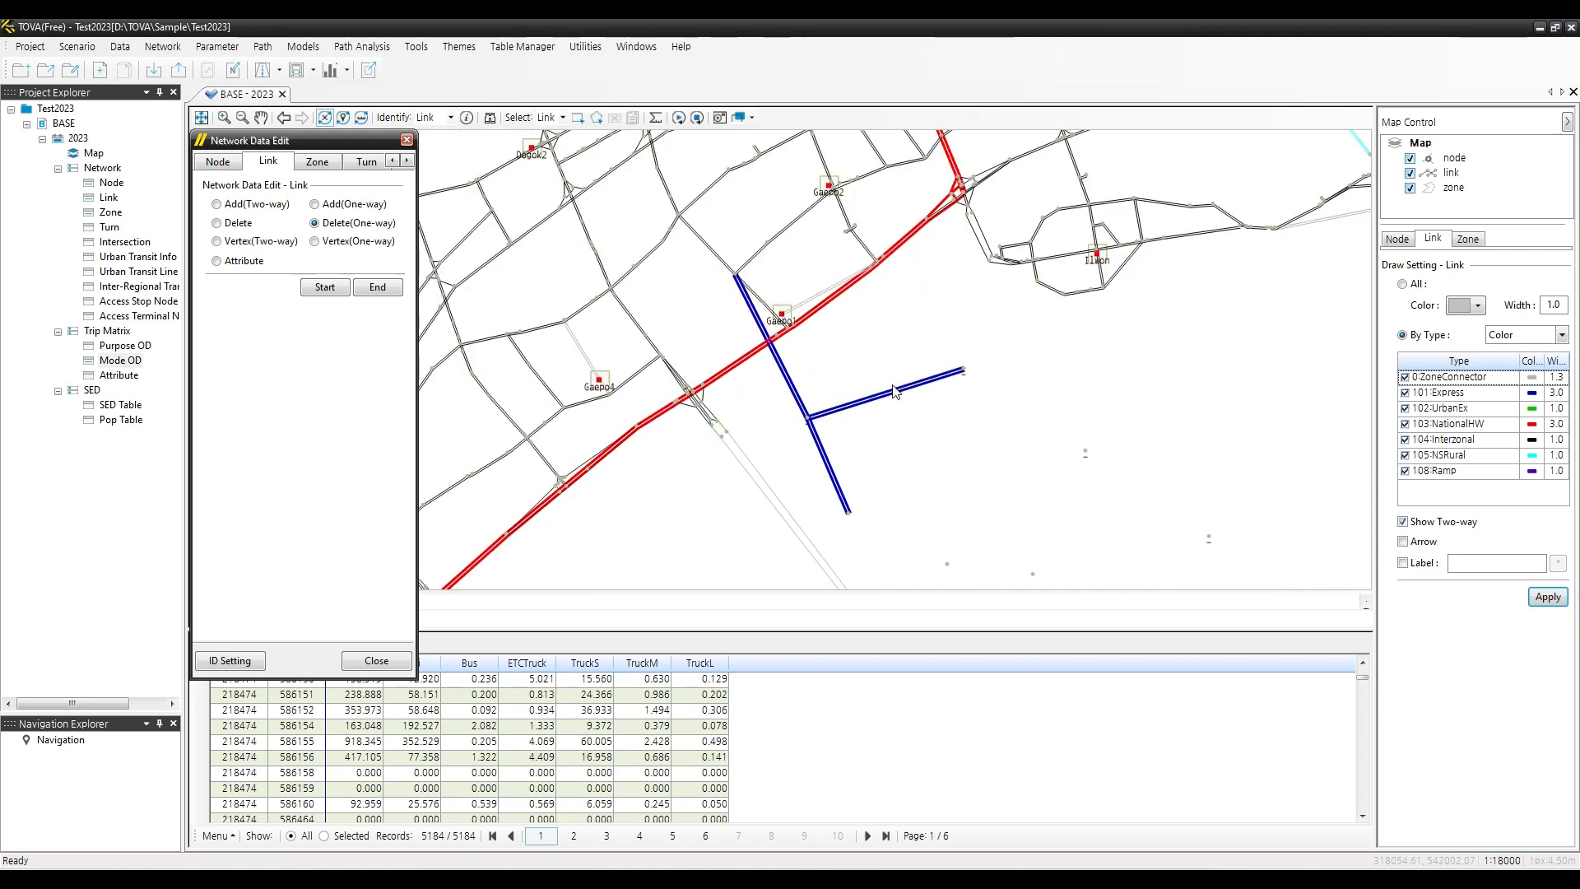
click(896, 392)
click(786, 486)
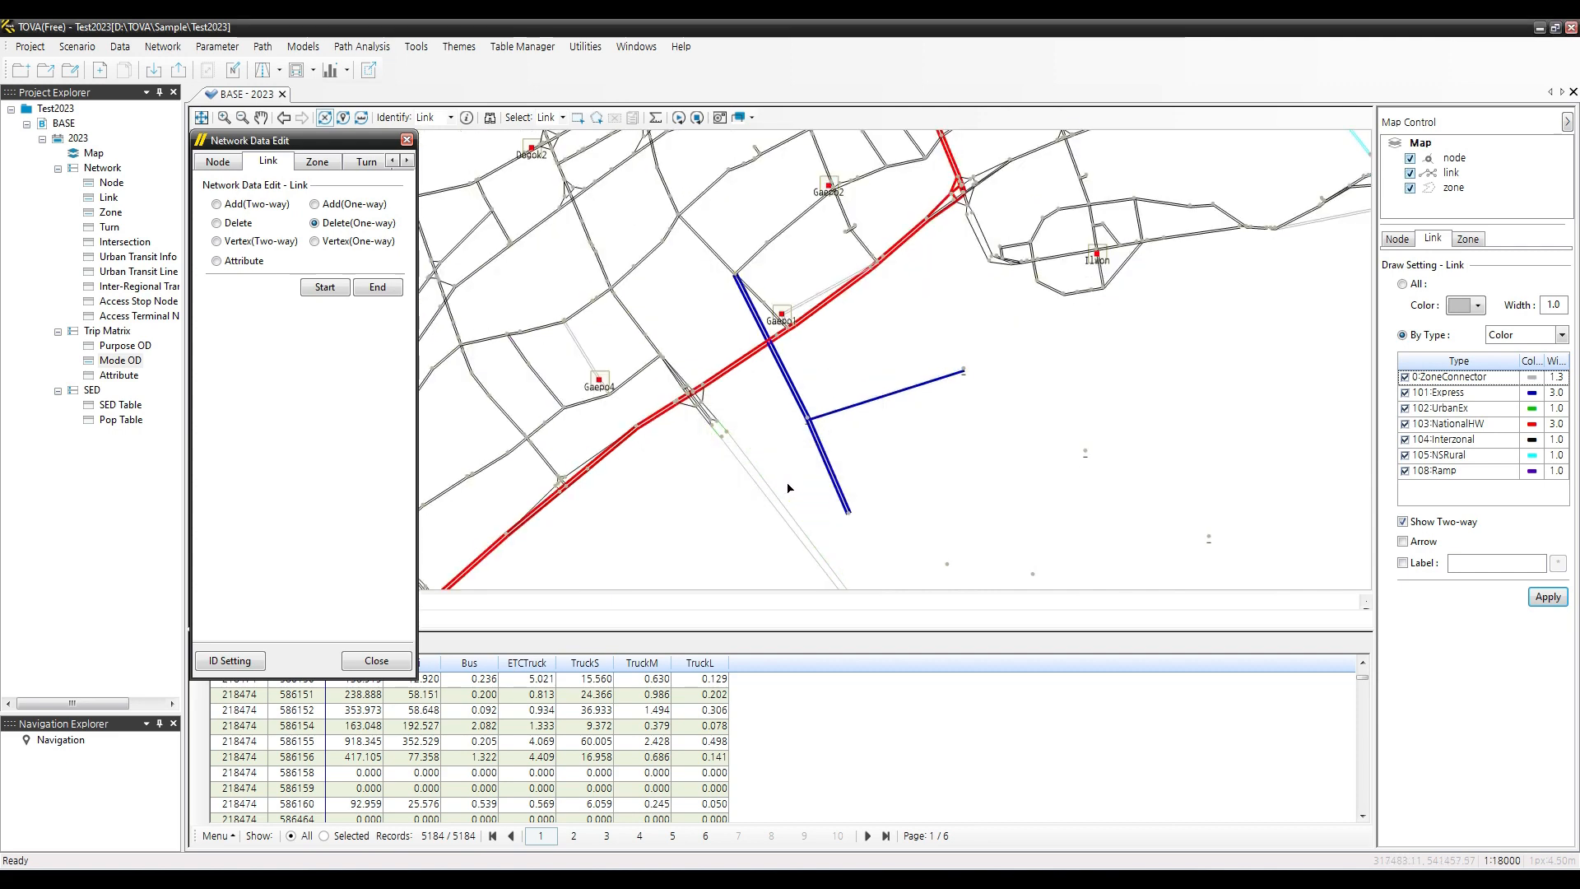
click(823, 482)
click(820, 485)
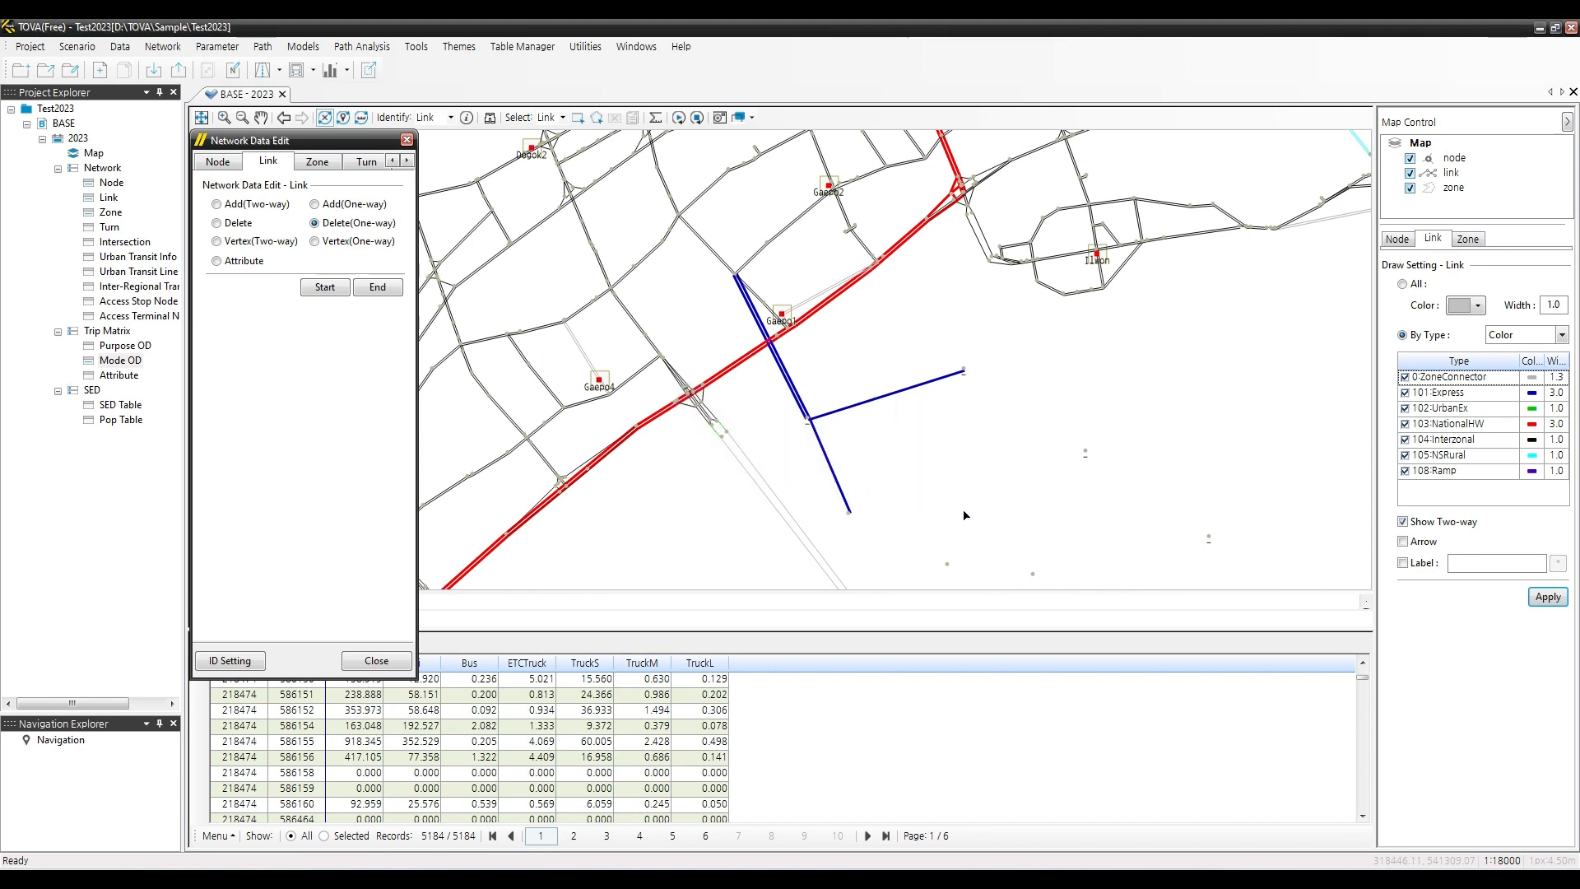
Delete all remaining new Express links around Gaepo1 together with an area selection and confirm
click(240, 223)
drag(977, 500, 798, 362)
click(835, 477)
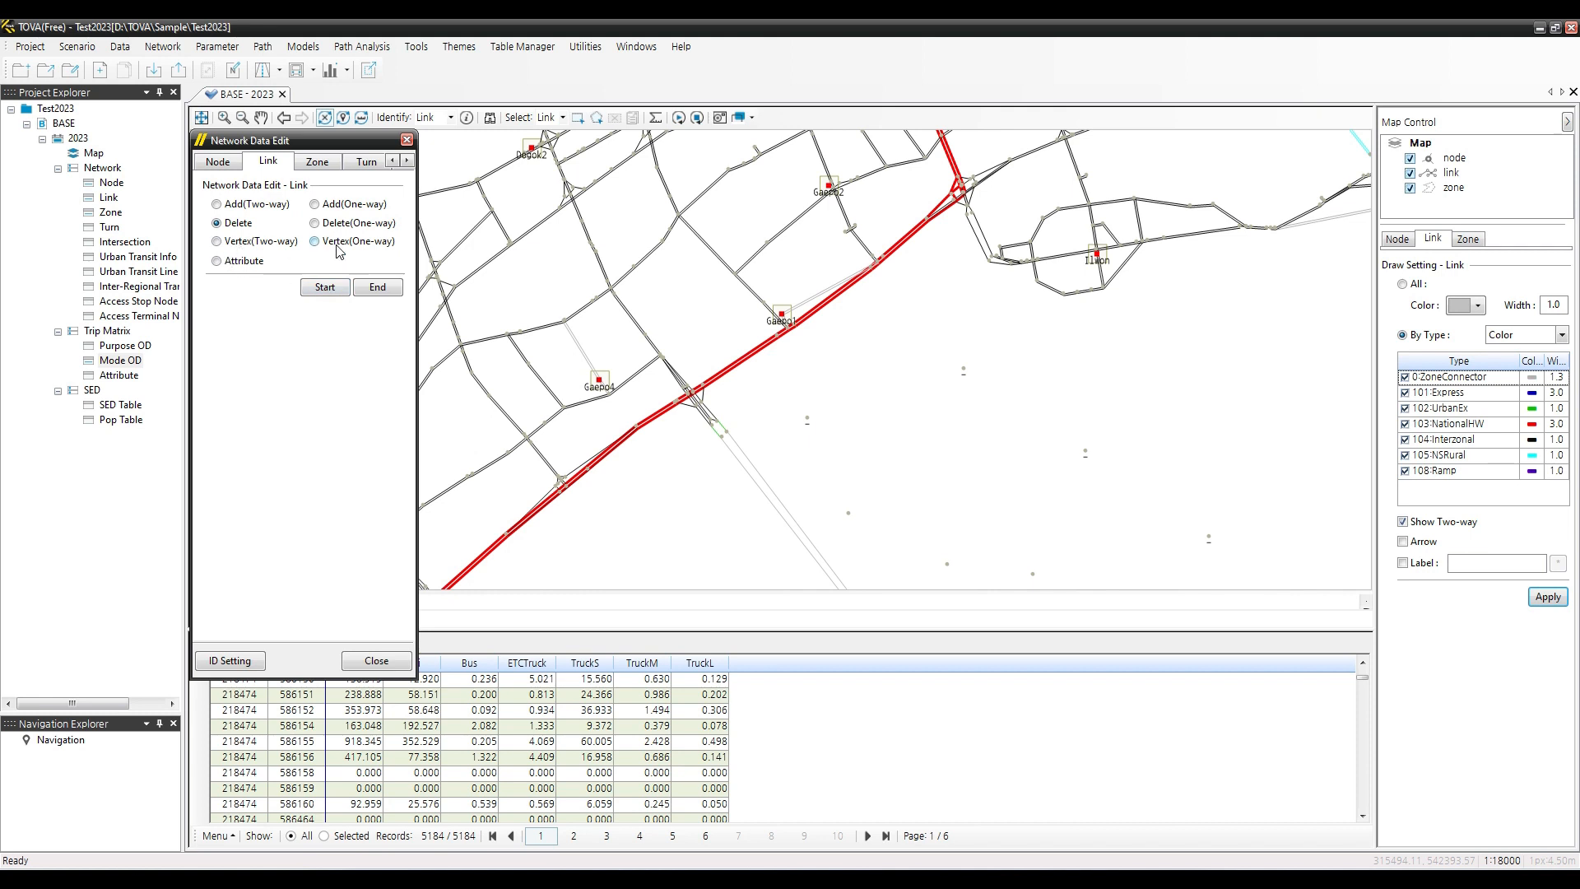
Reshape the link southwest of Gaepo4 into a curve in both directions by adding six vertices between its end nodes
scroll(980, 356, down, 3)
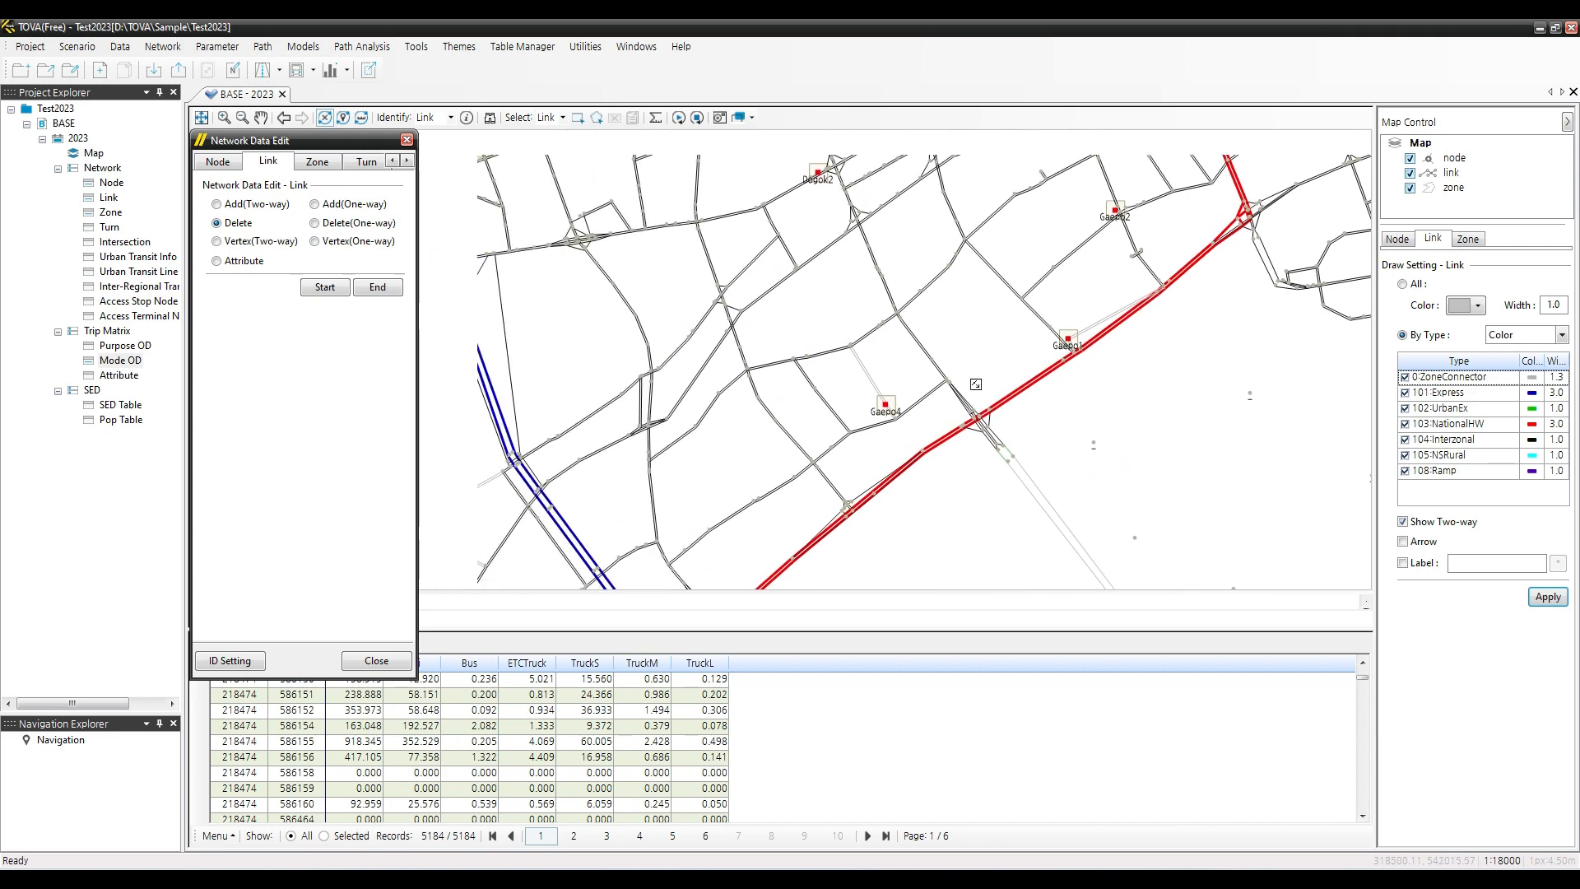
scroll(911, 463, up, 5)
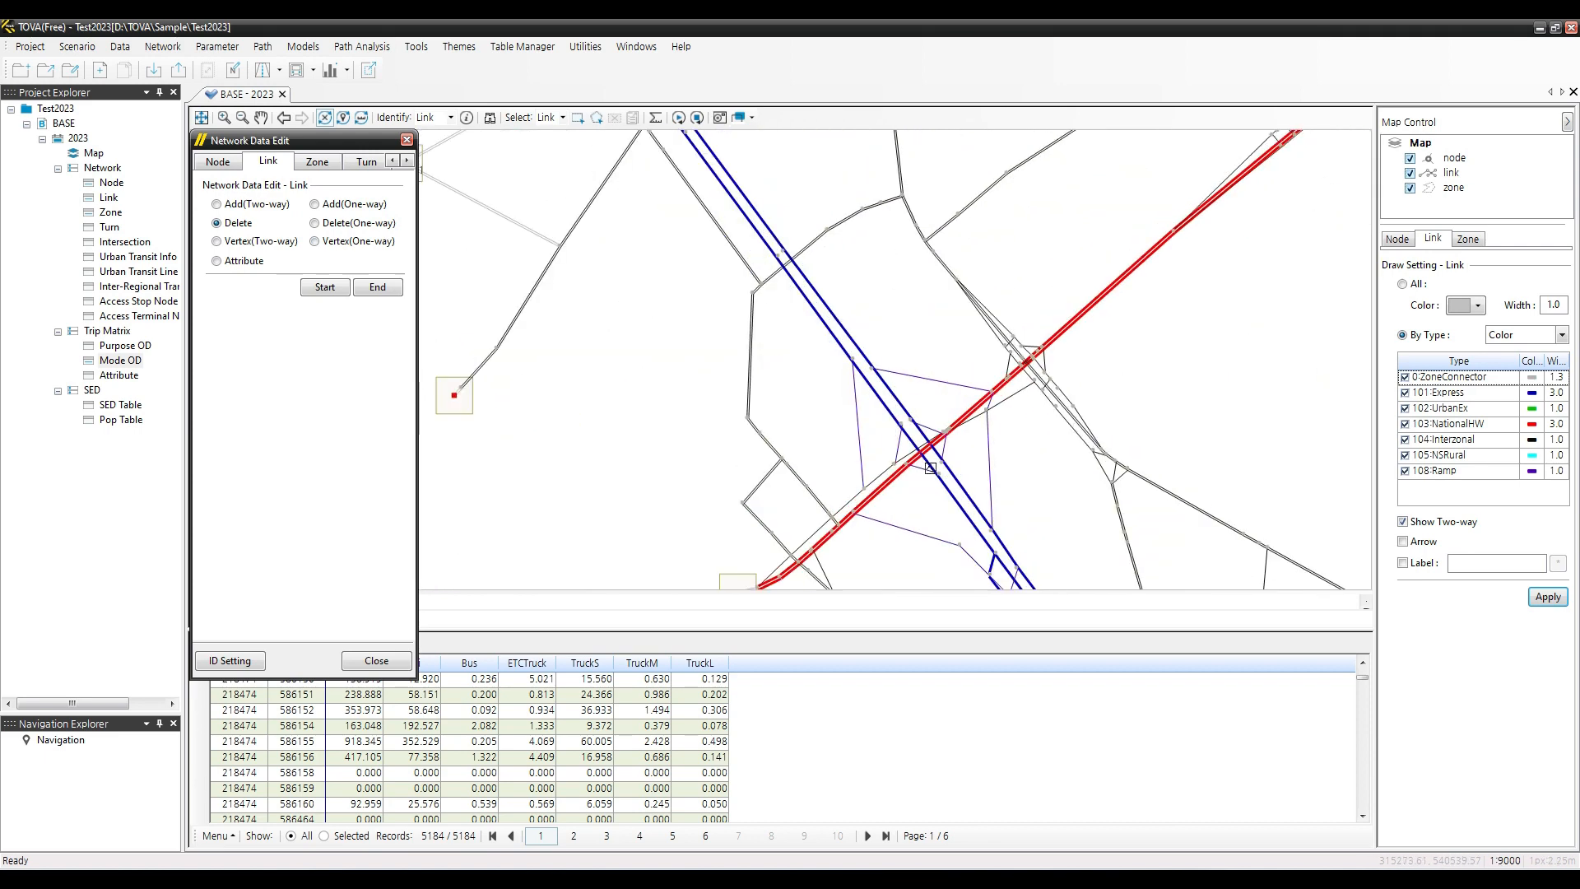
scroll(933, 474, down, 2)
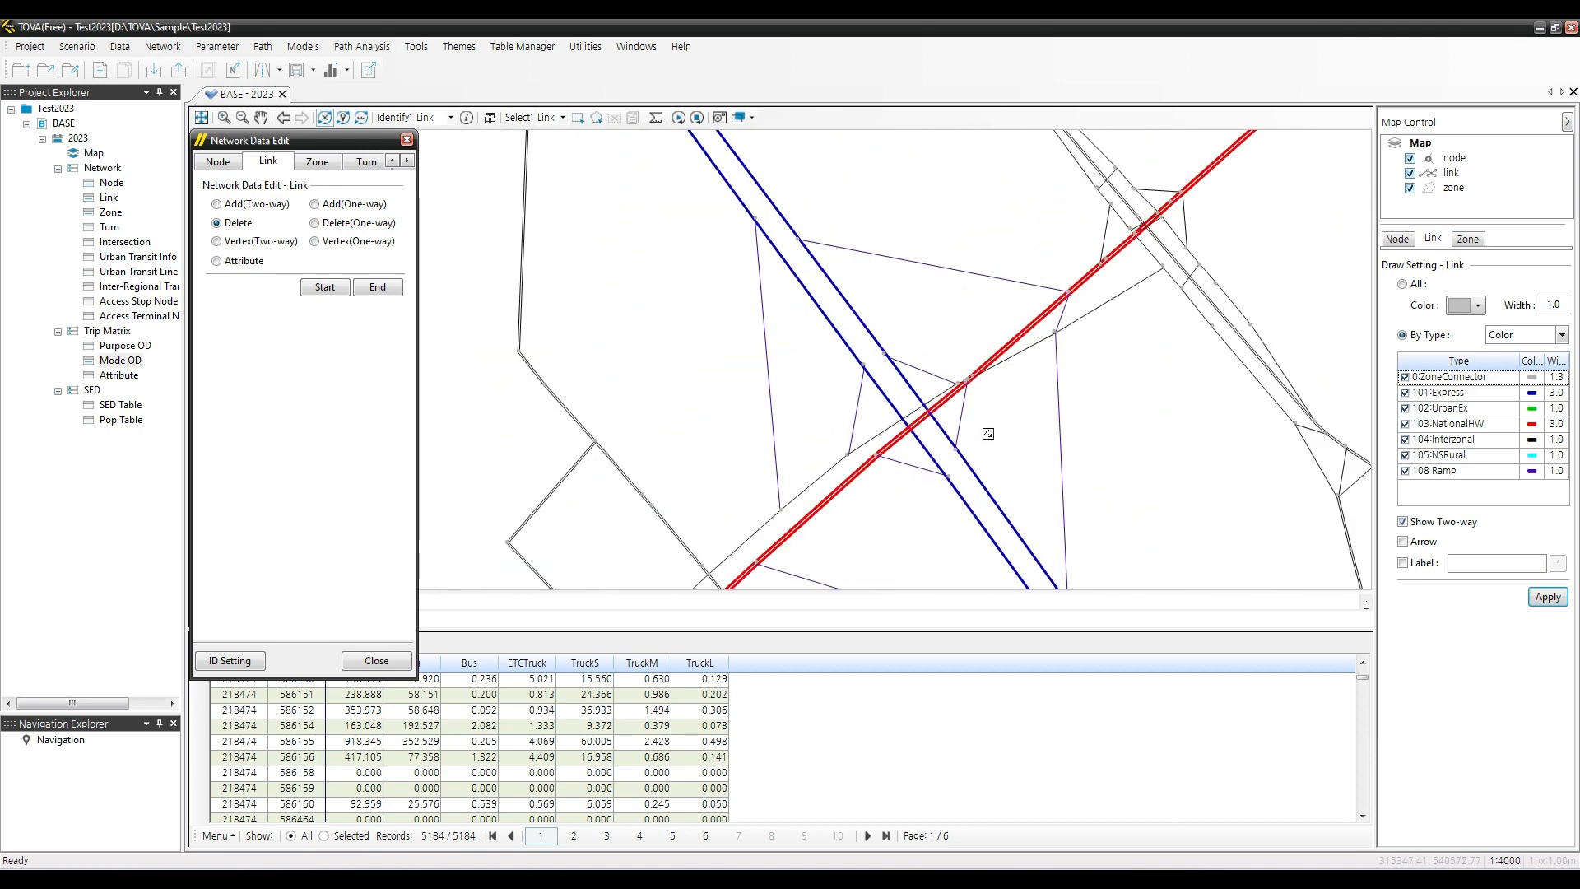
drag(987, 433, 892, 430)
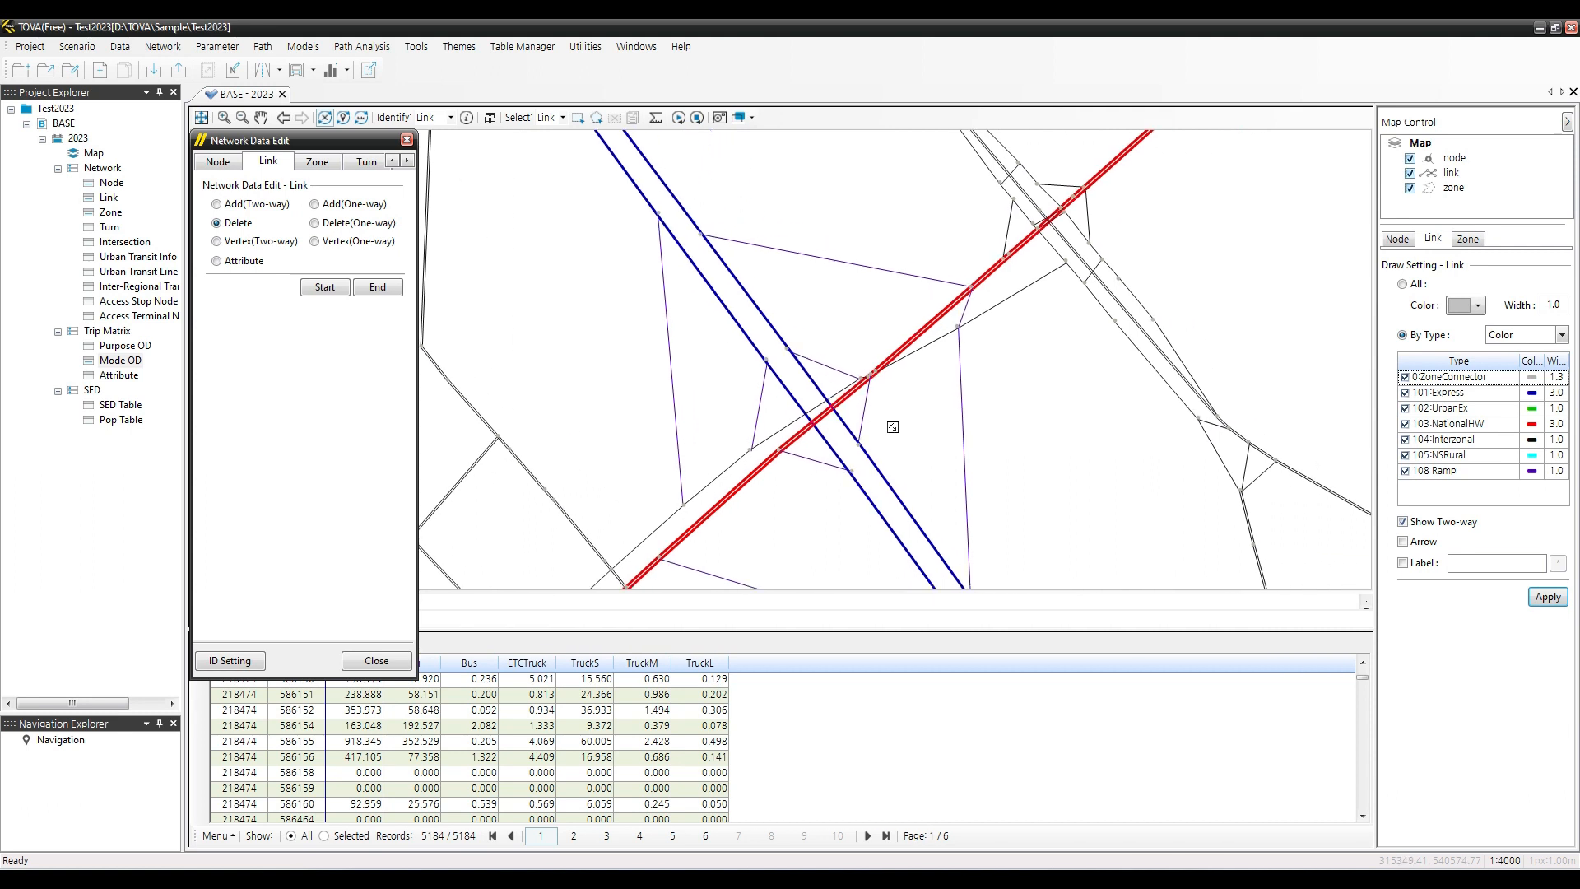
click(235, 244)
scroll(772, 451, down, 2)
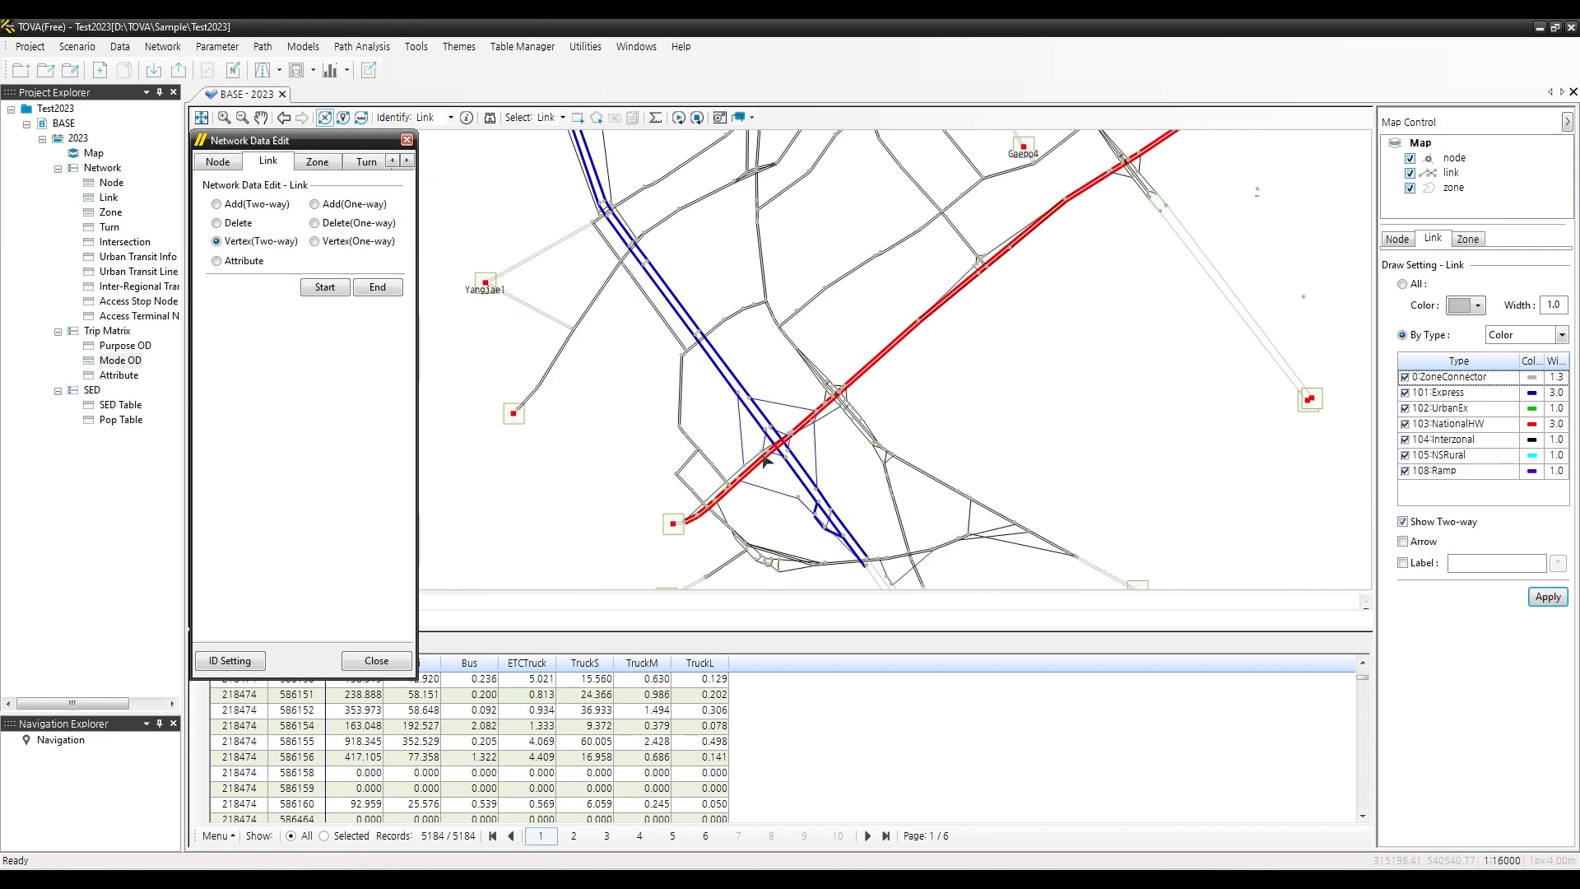
drag(954, 257, 857, 411)
click(336, 288)
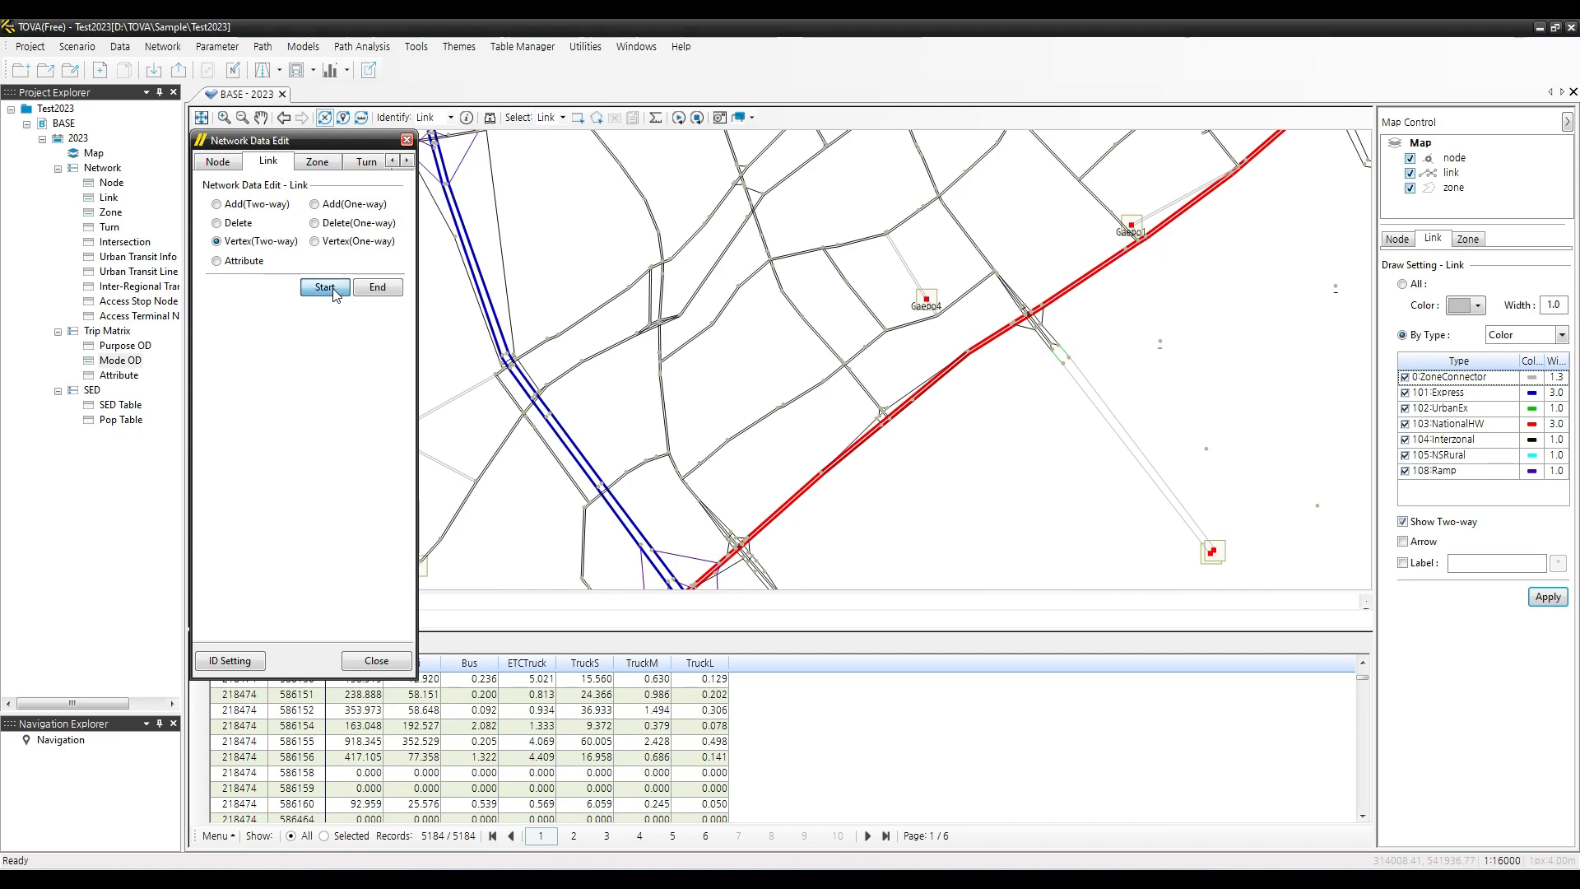
scroll(807, 347, up, 2)
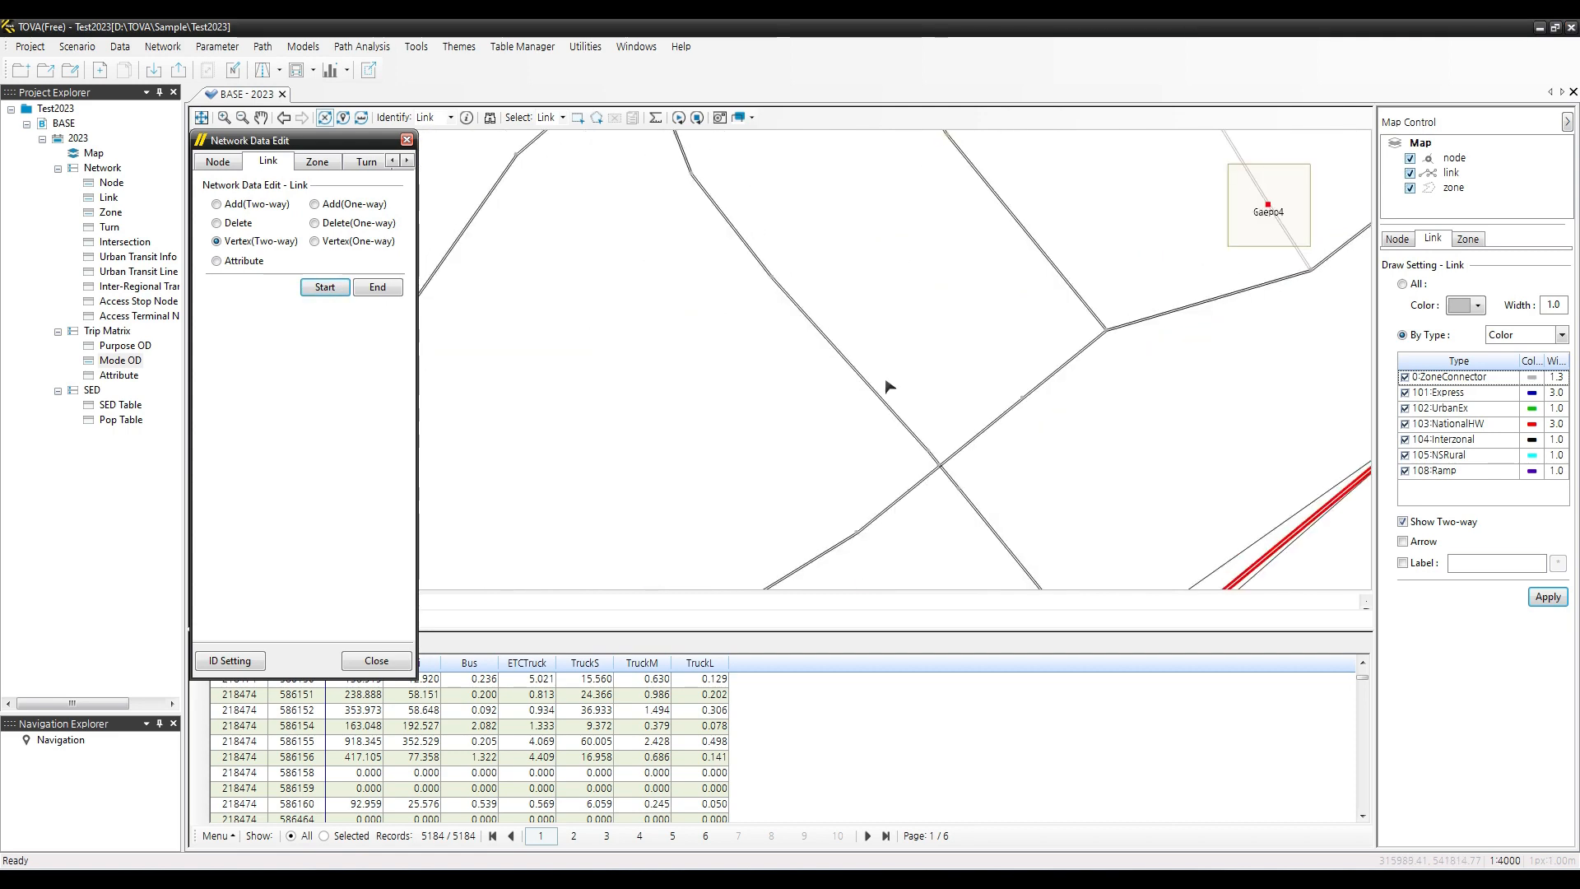
scroll(716, 399, down, 2)
scroll(782, 325, up, 2)
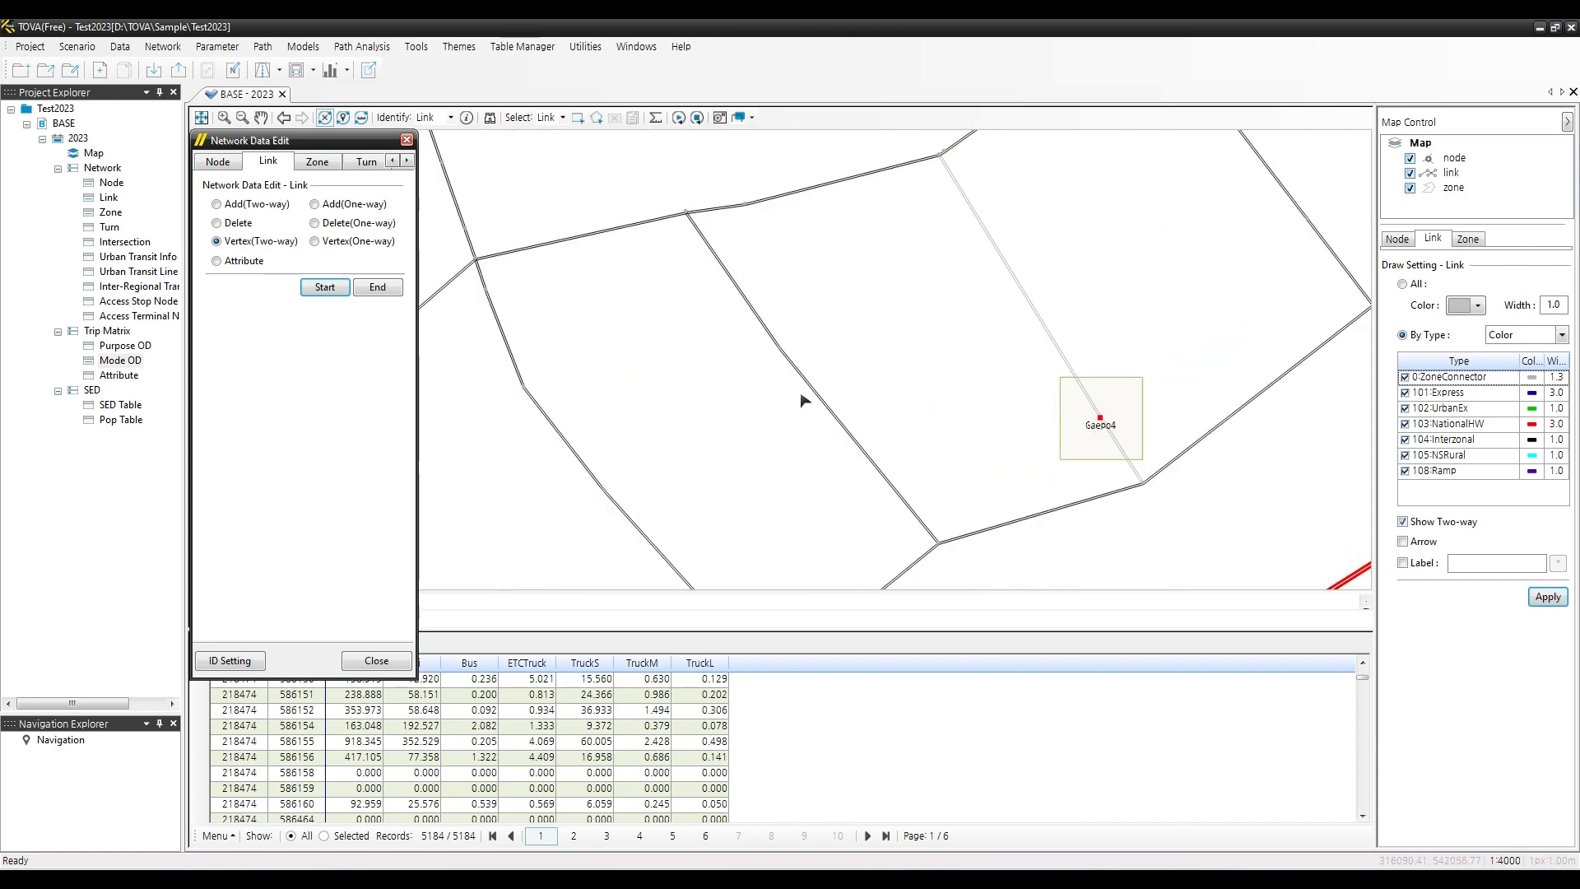
click(821, 399)
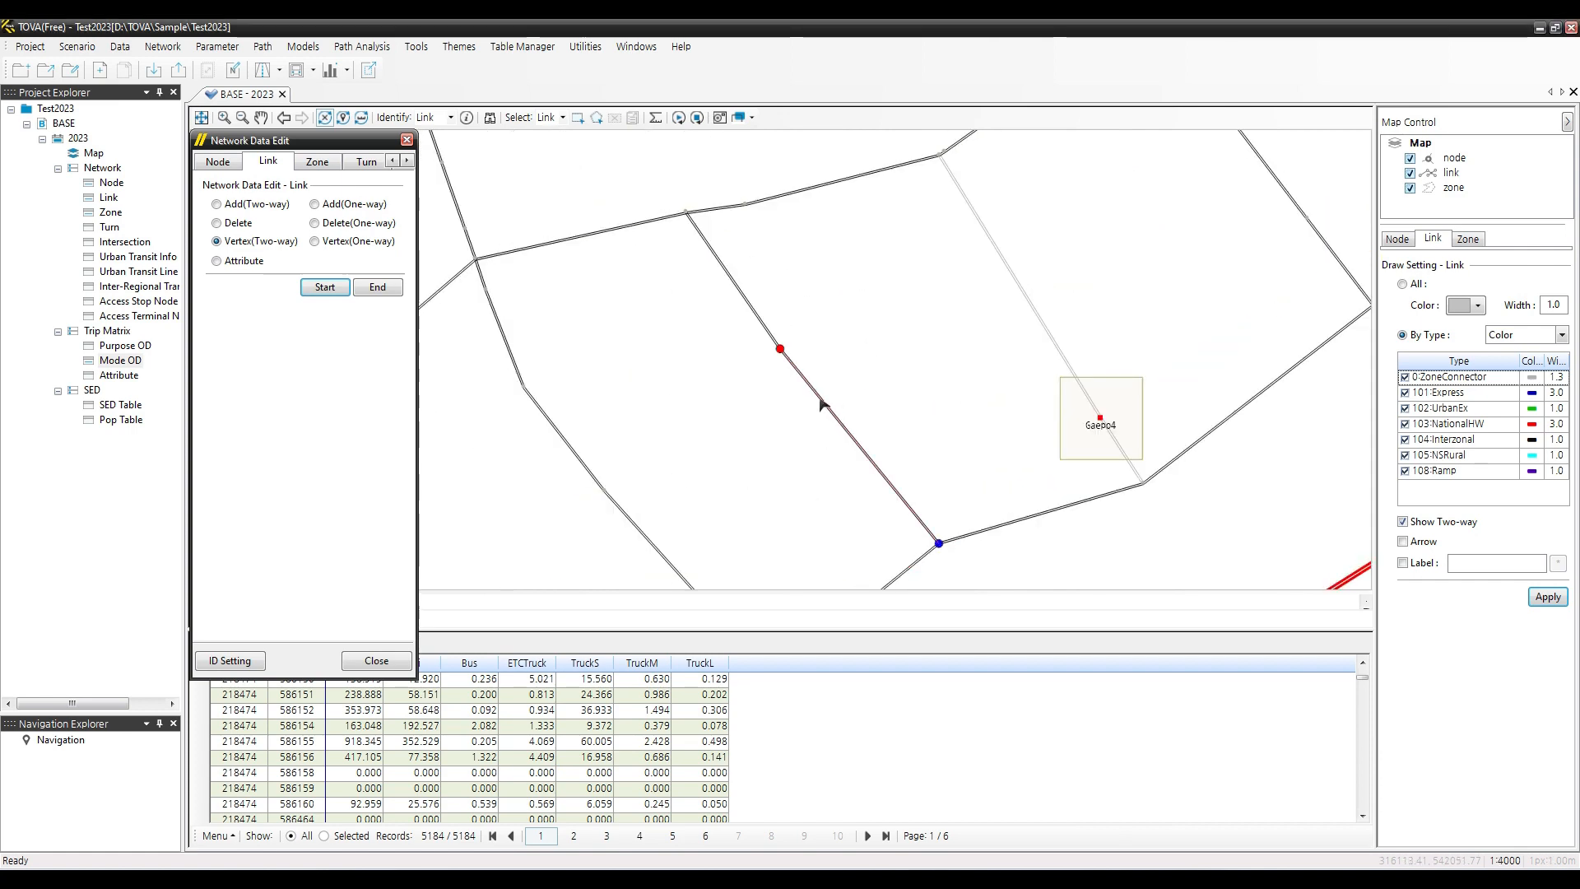
drag(809, 388, 895, 537)
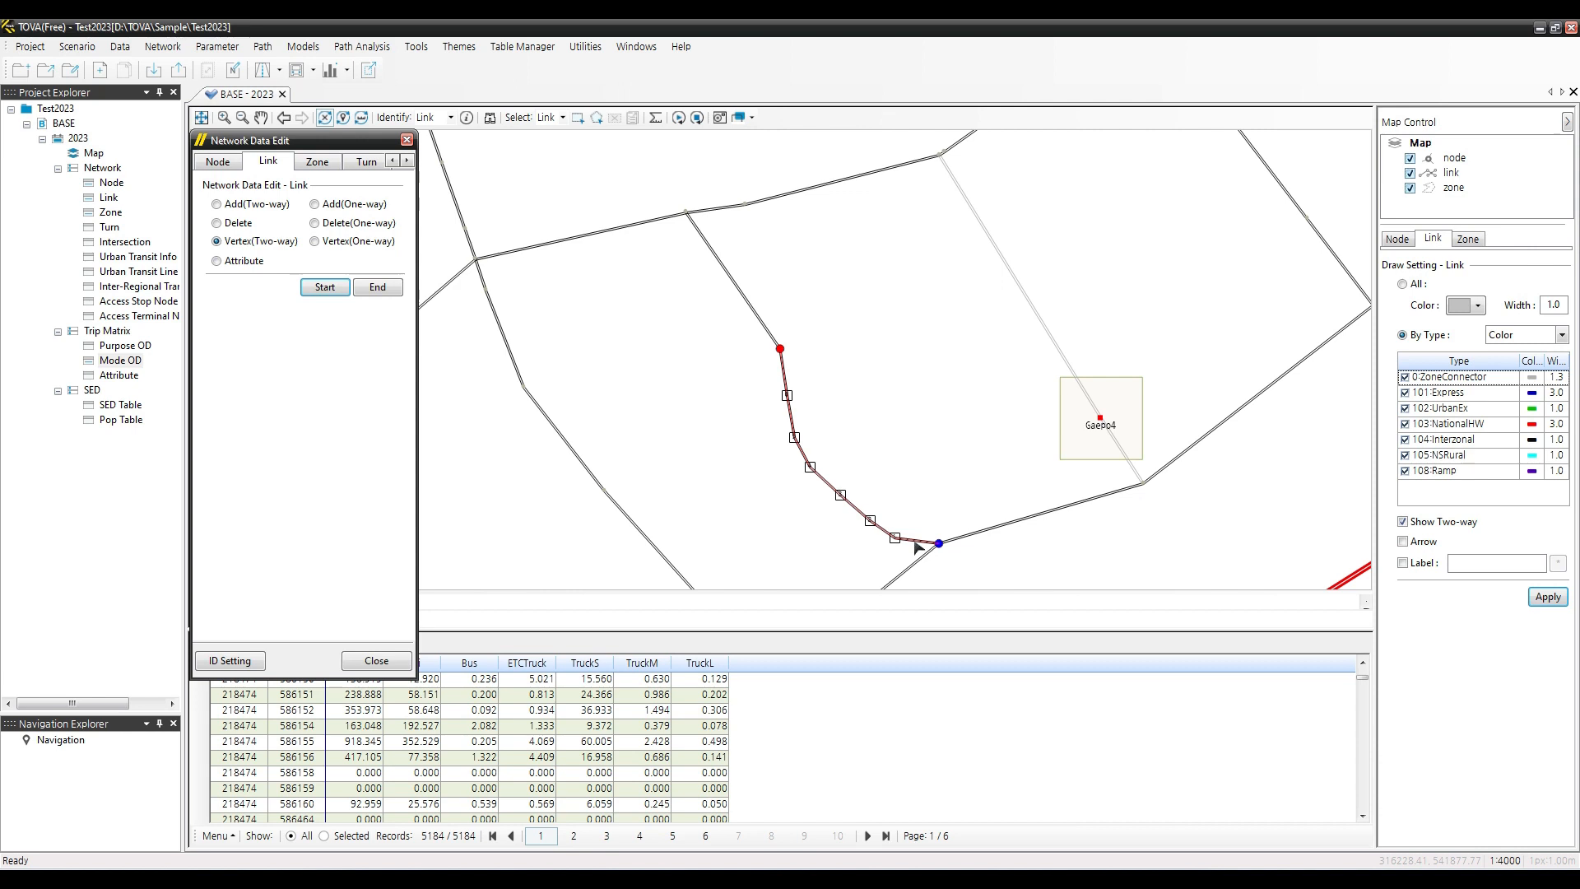
Bend only one direction of the straight link north of the new curve outward to the west with three one-way vertices
click(344, 247)
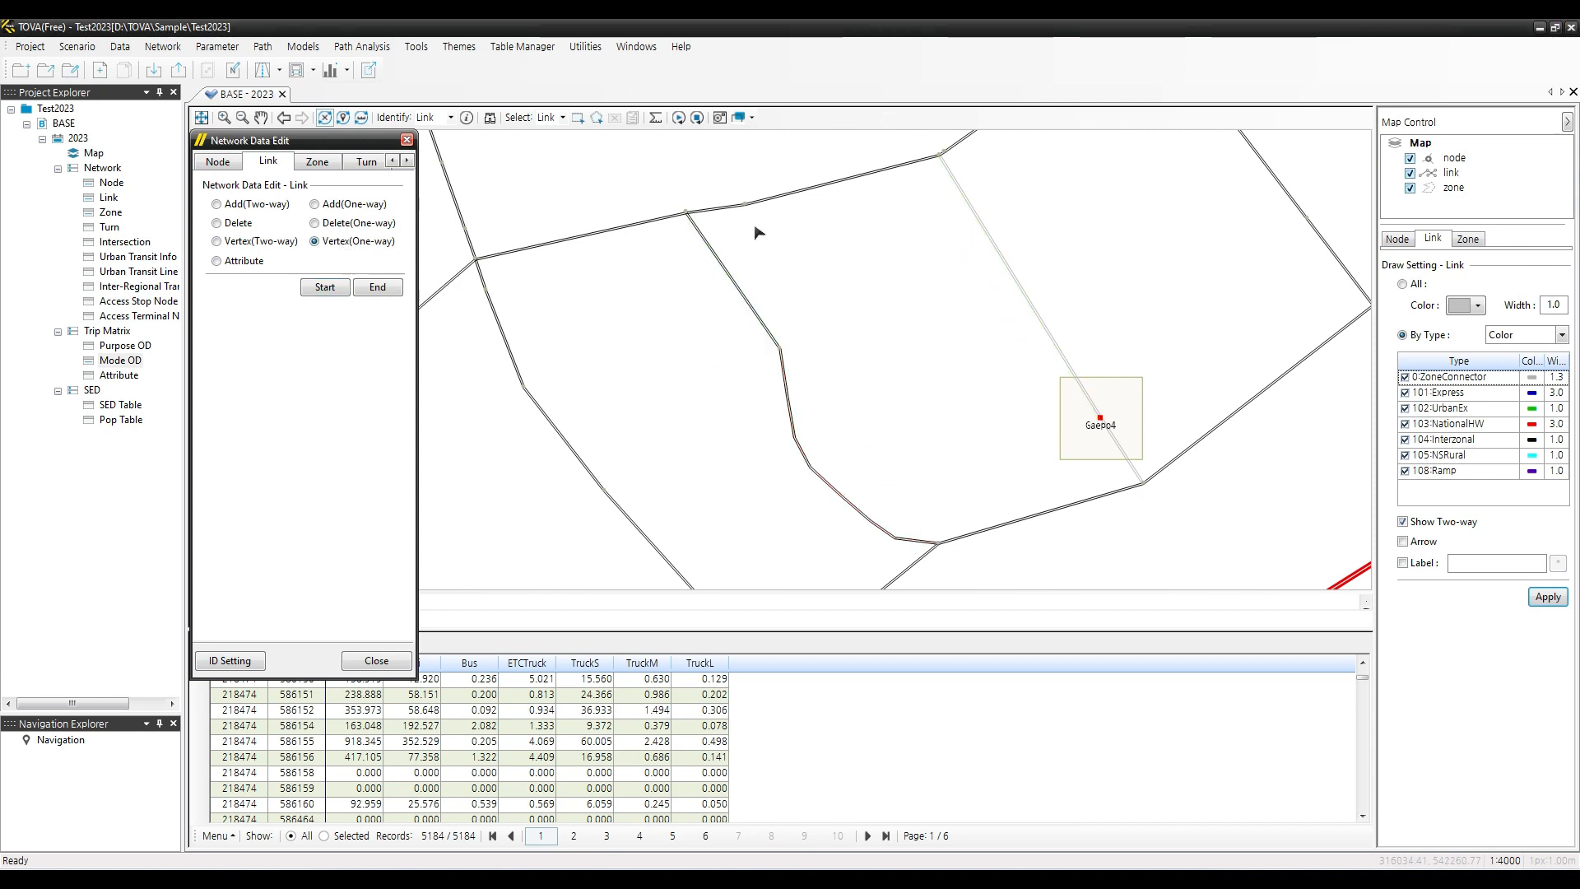
click(695, 236)
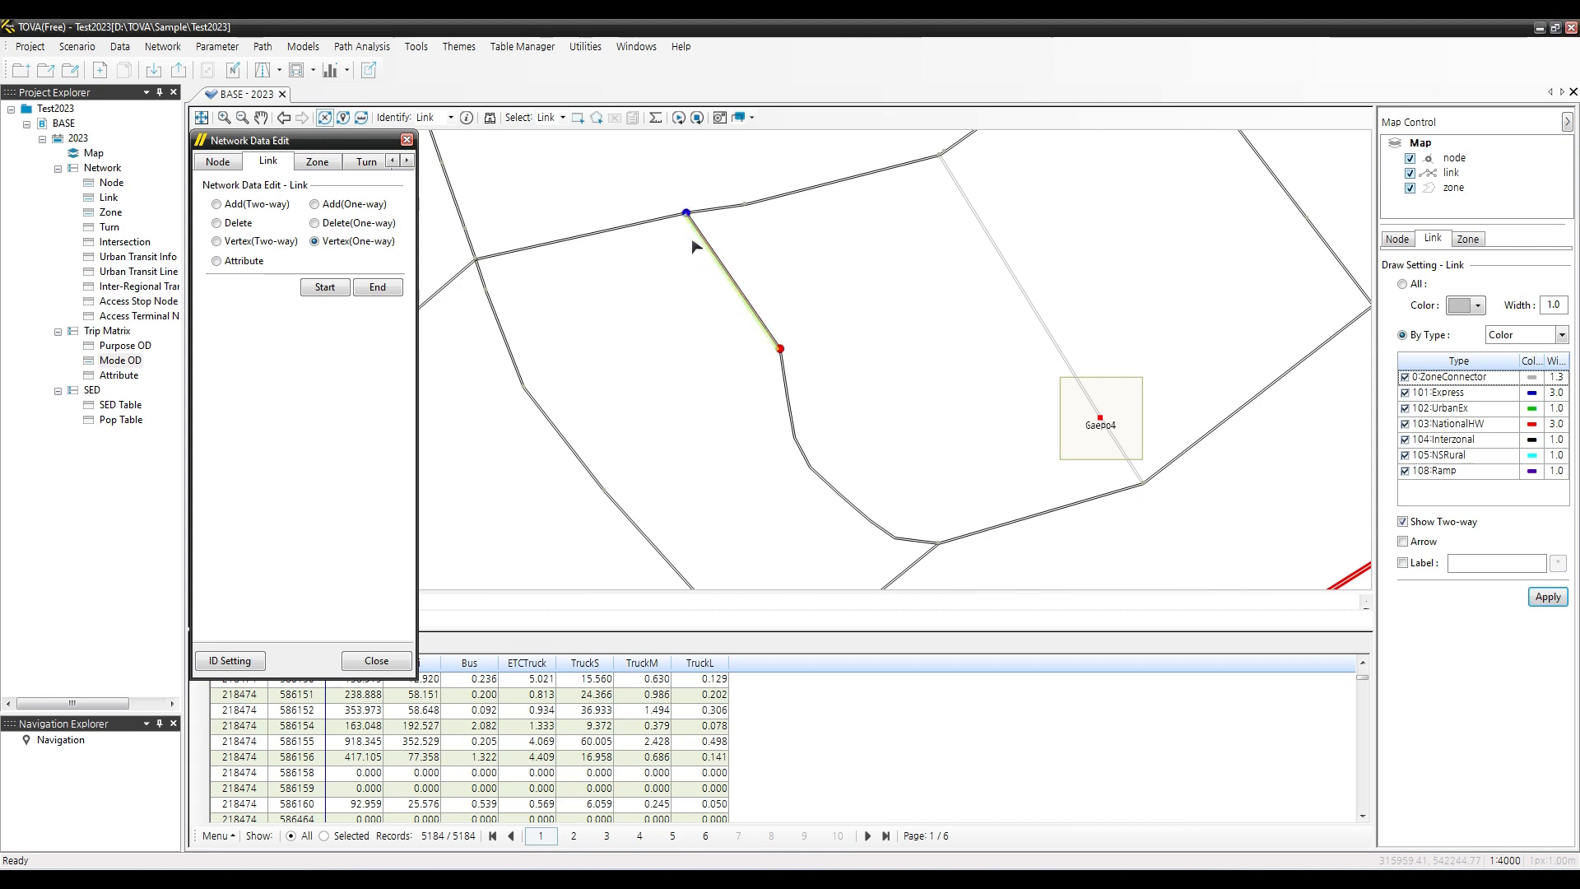
drag(697, 233, 736, 336)
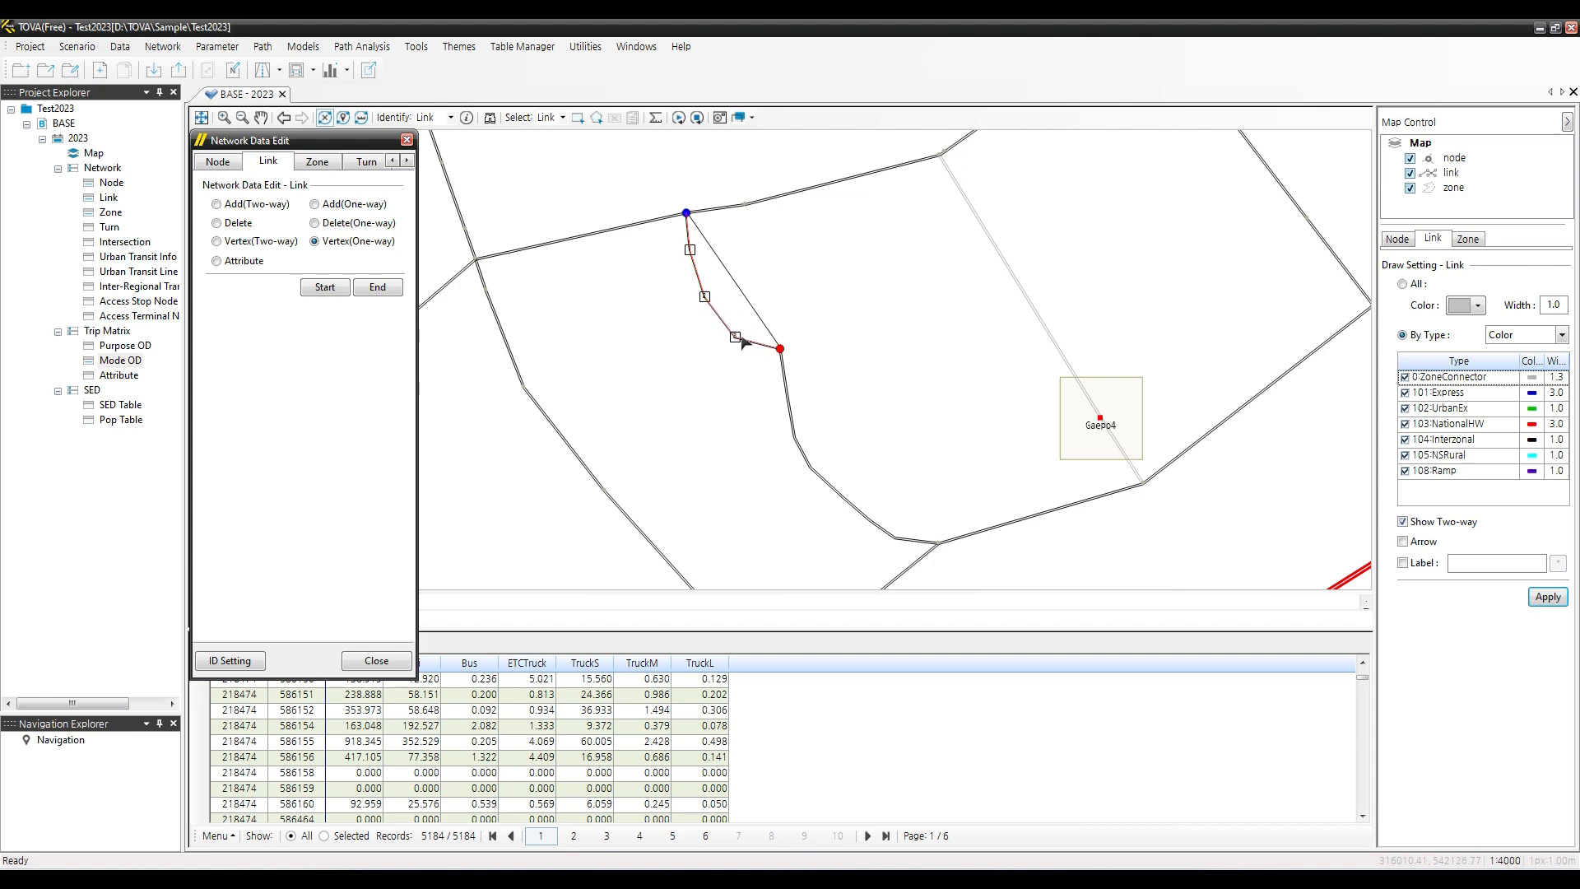
Bend the opposite direction of the same link outward to the east by adding four one-way vertices
click(767, 330)
drag(764, 313, 737, 226)
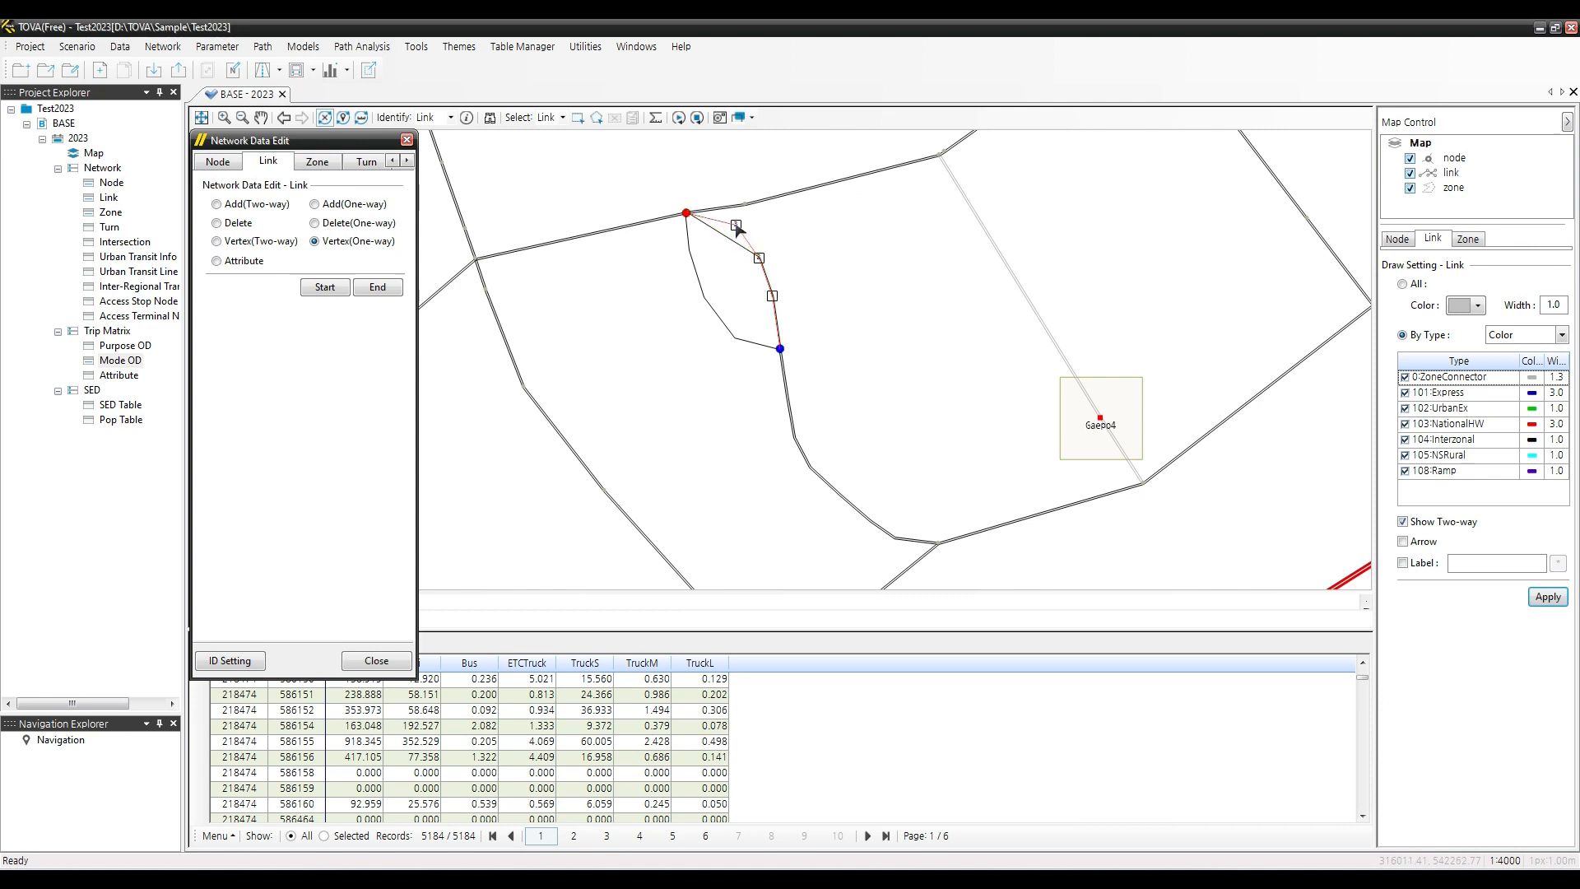
drag(777, 322, 781, 322)
Add two more one-way vertices to the link's western curve and end the vertex editing
click(714, 323)
click(710, 317)
click(686, 275)
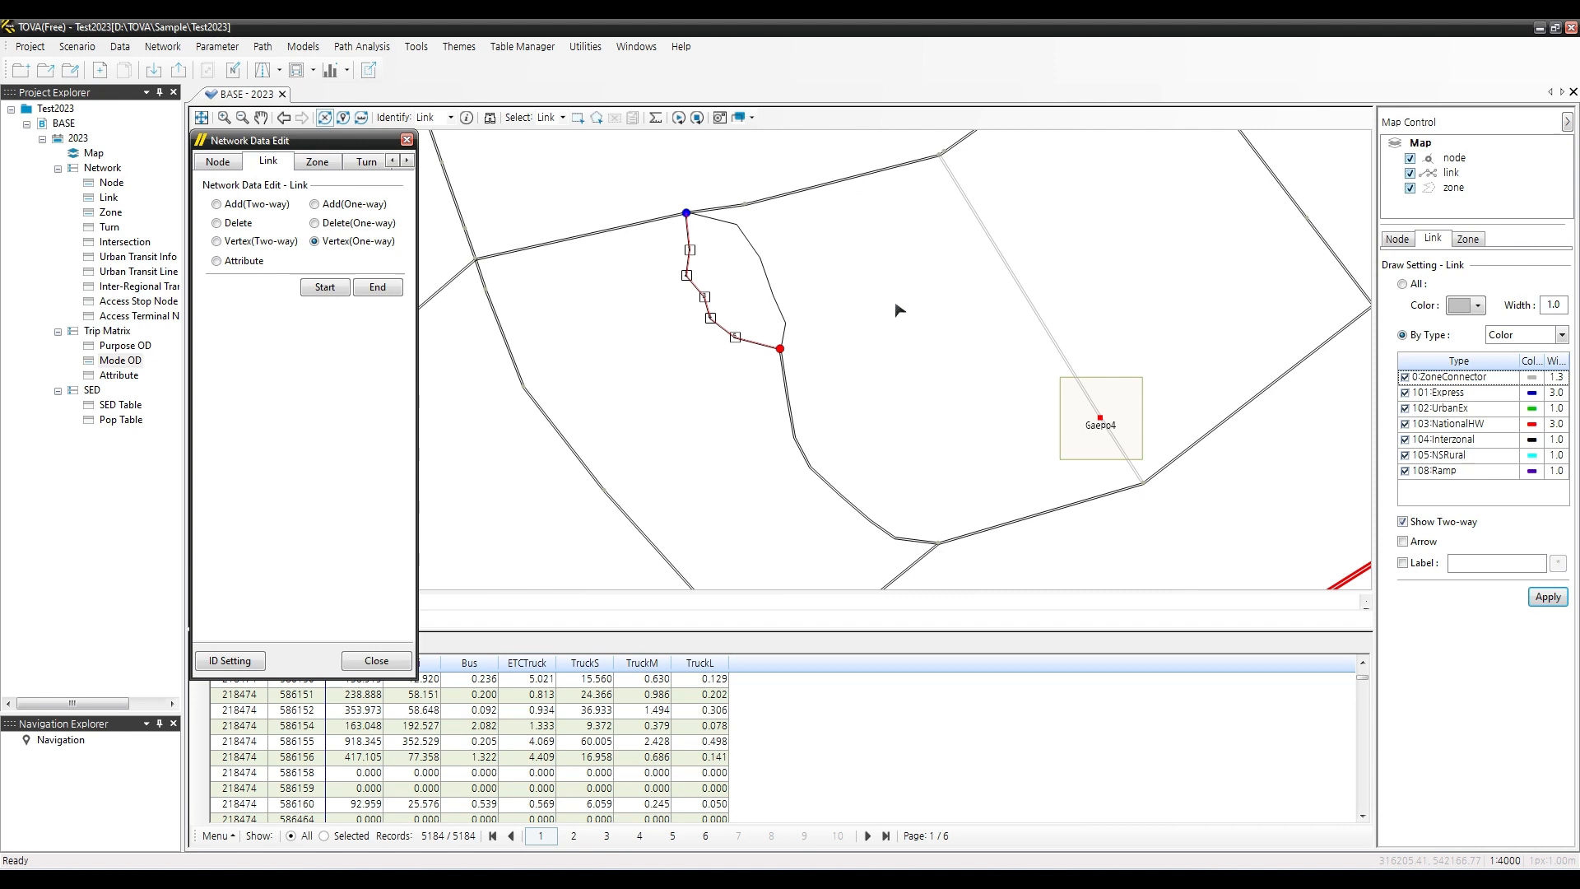
click(377, 288)
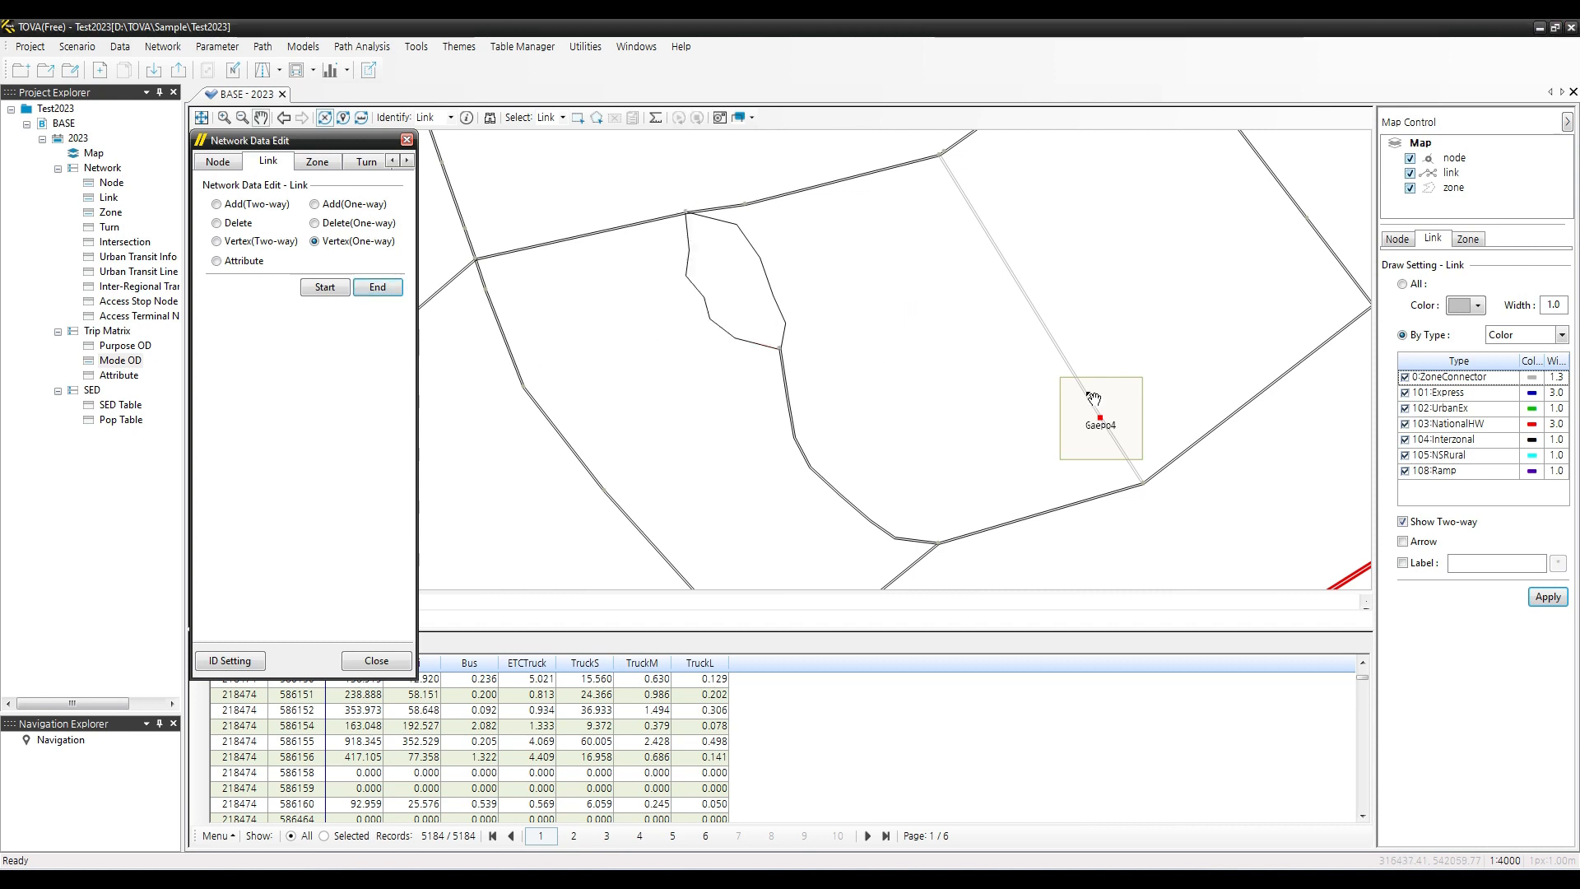
Add a prohibited turn at the intersection southwest of Yeoksan2, from the link coming from Yeoksan2 onto the southbound link
click(367, 162)
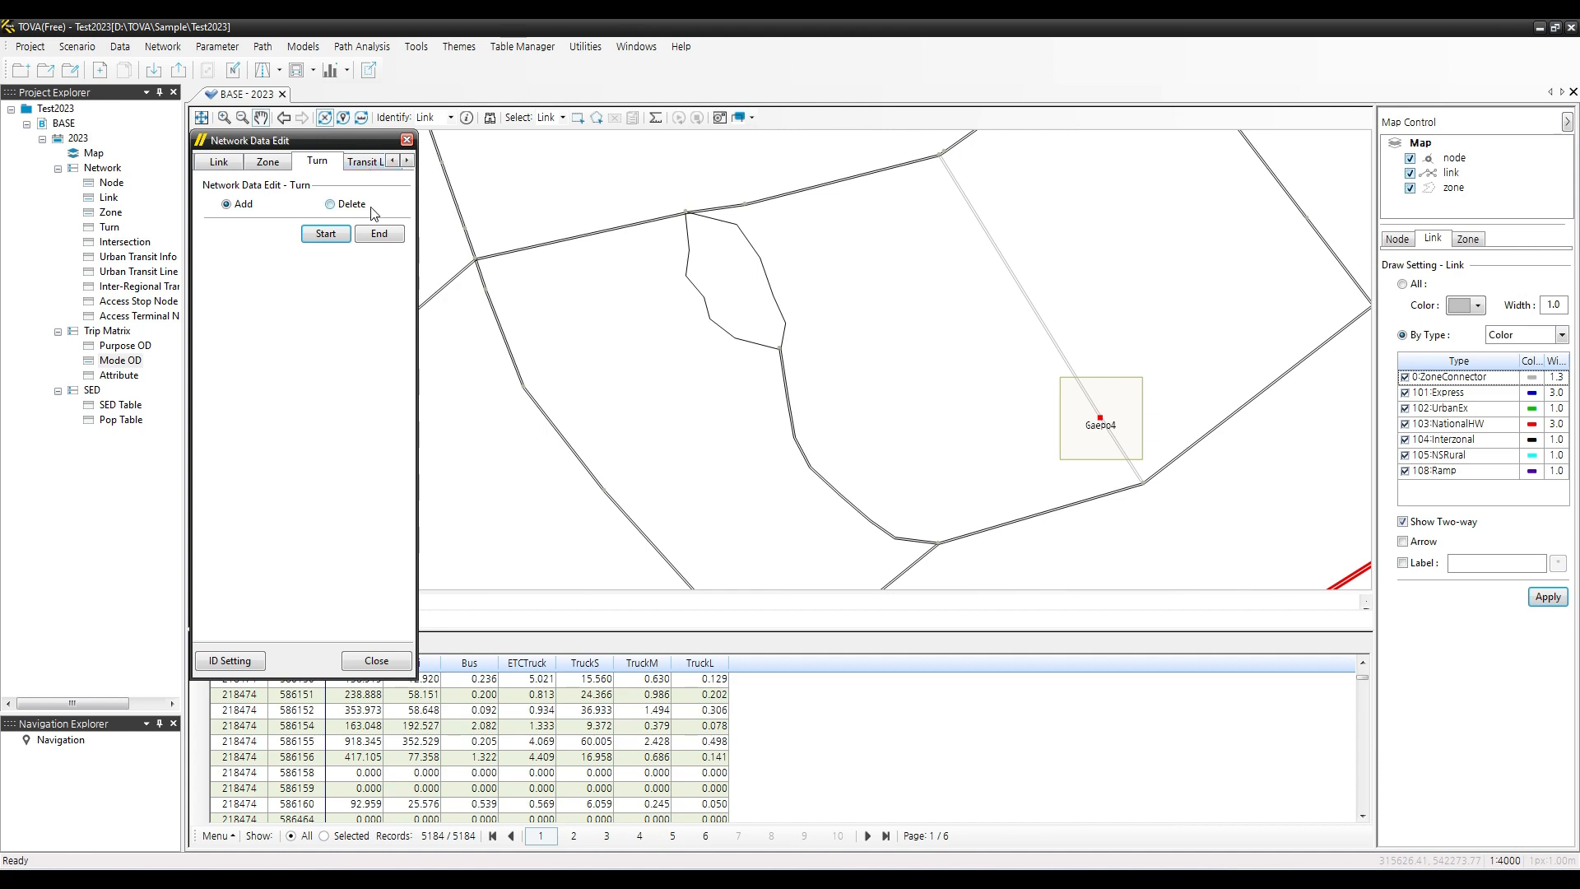
scroll(794, 337, down, 4)
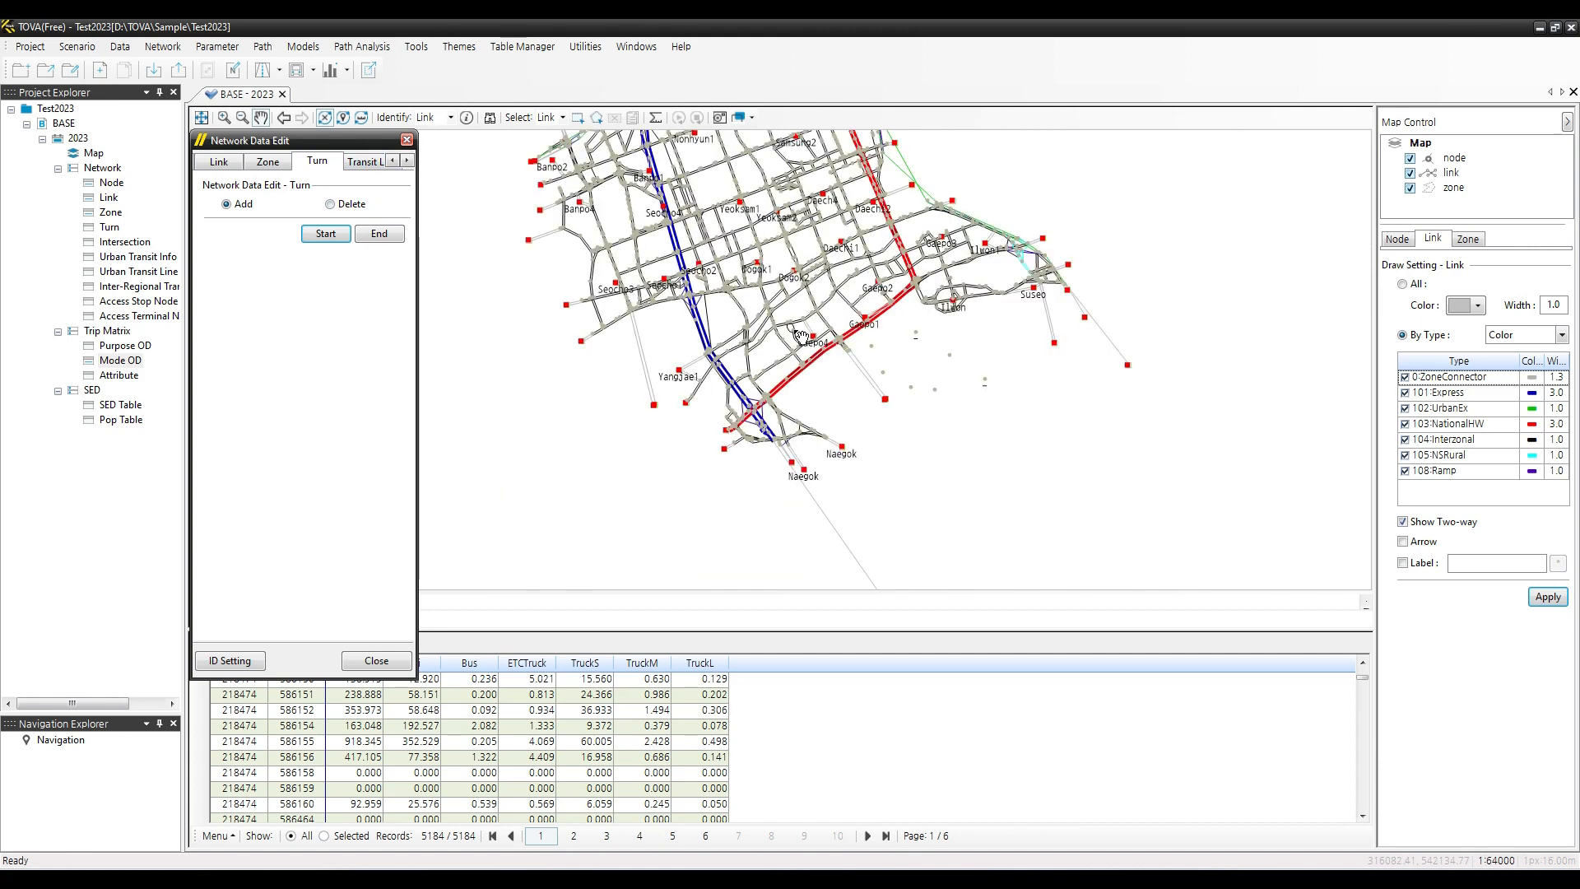
scroll(739, 185, up, 3)
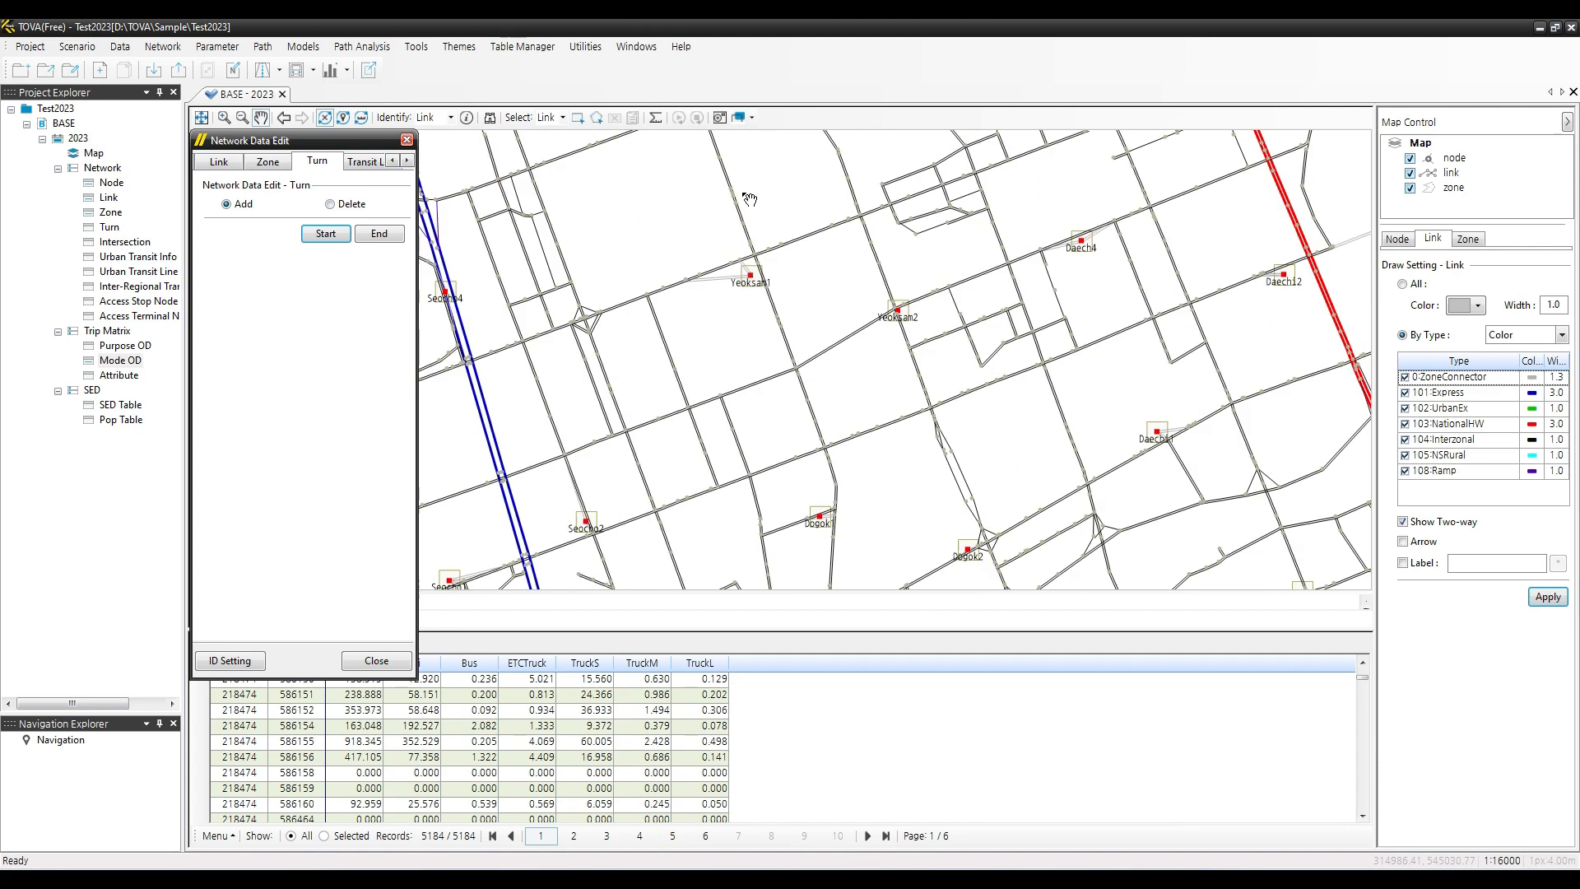
drag(896, 469, 856, 264)
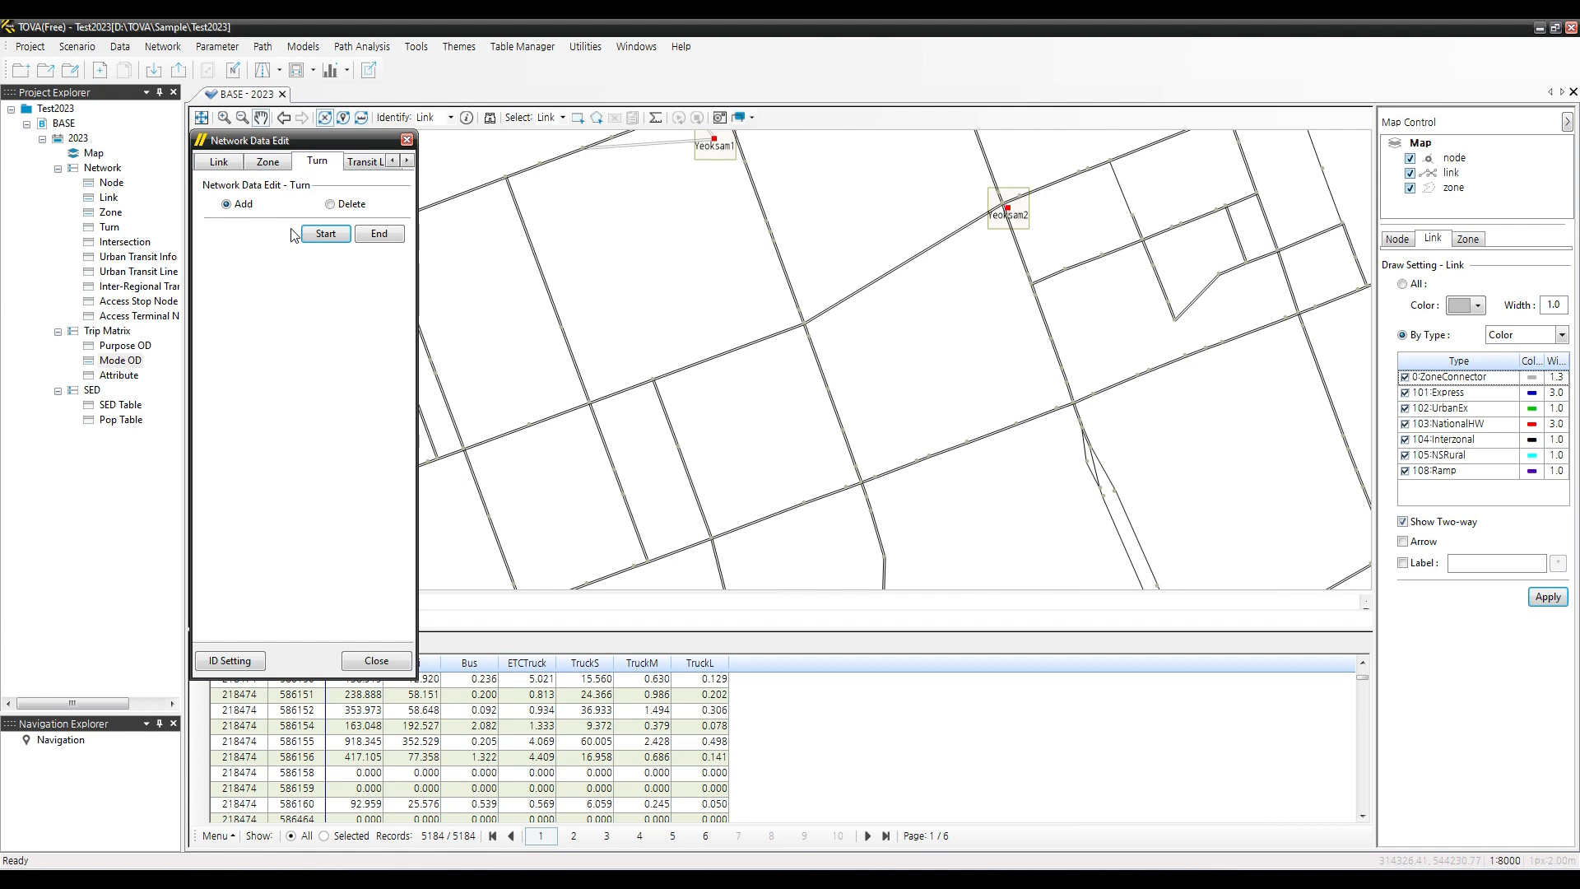
click(233, 205)
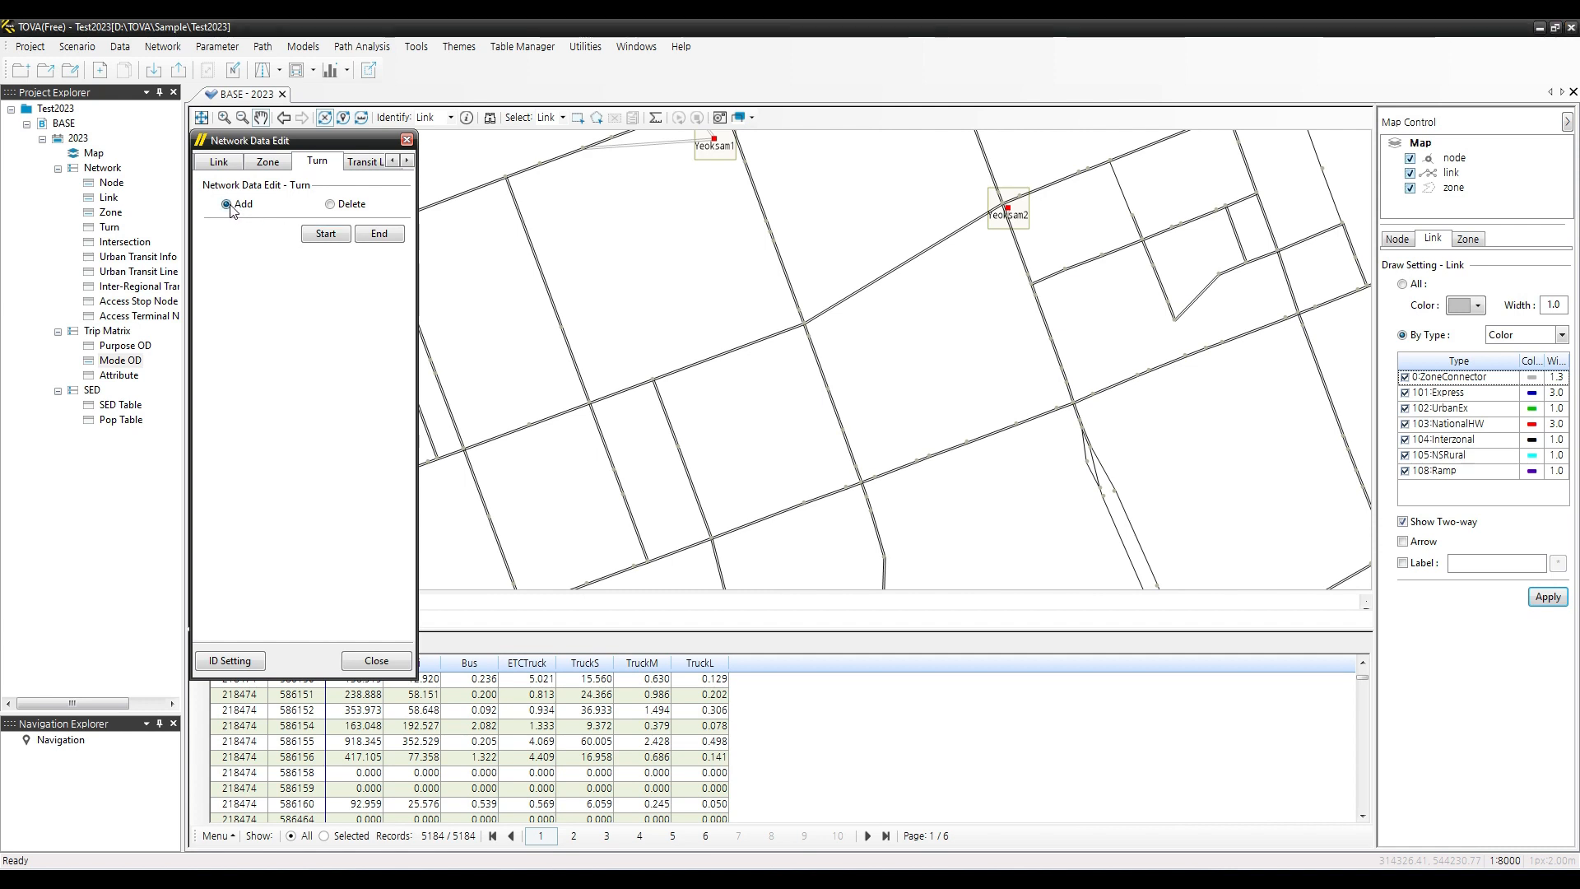
click(321, 236)
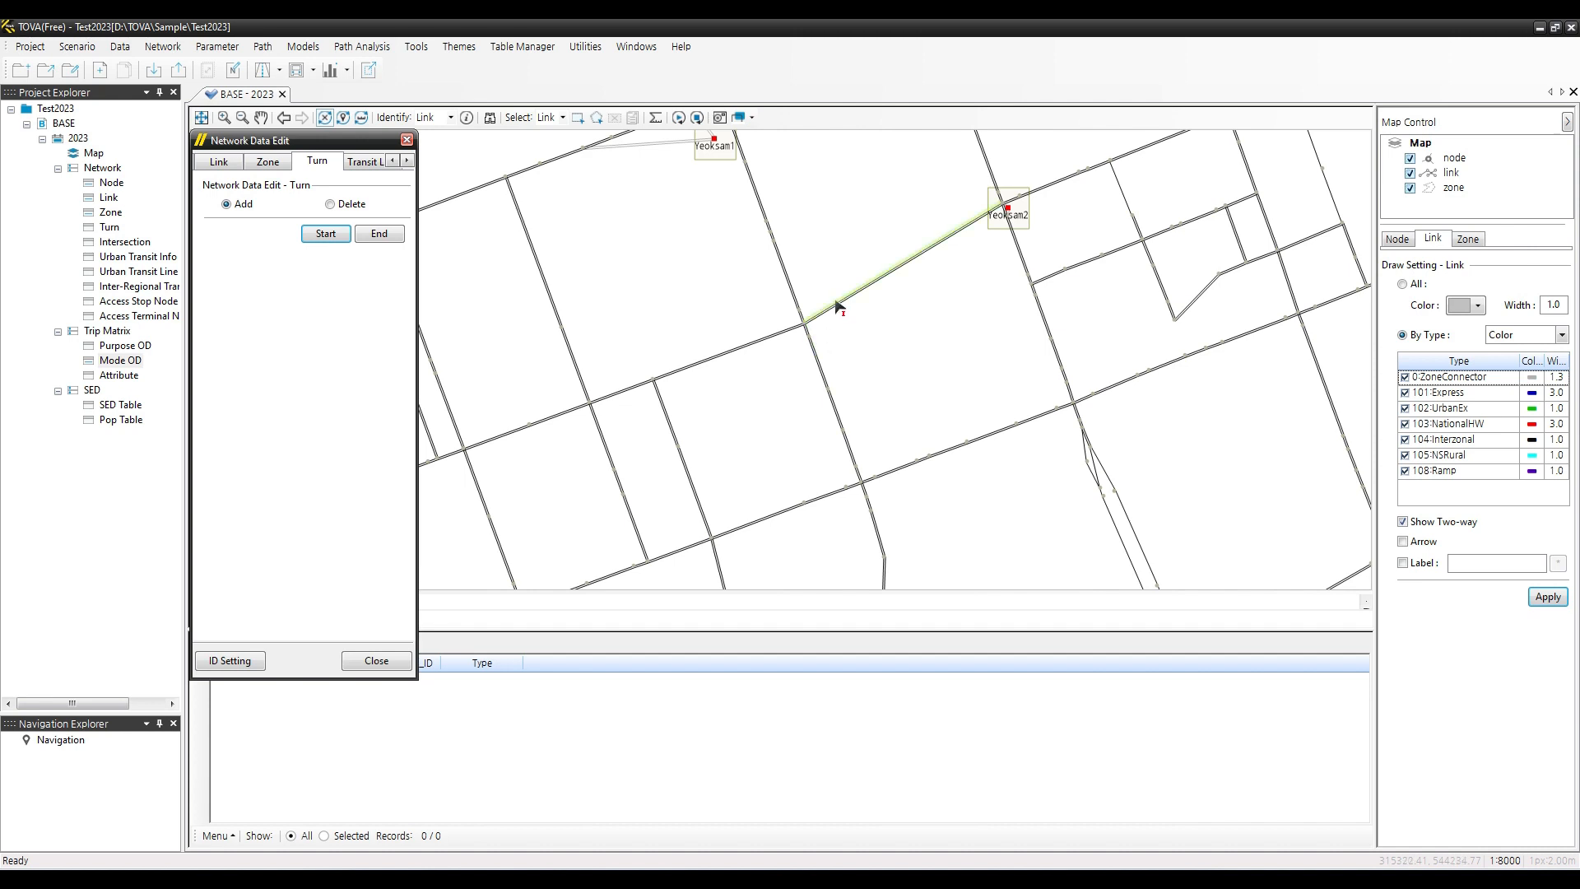
click(837, 307)
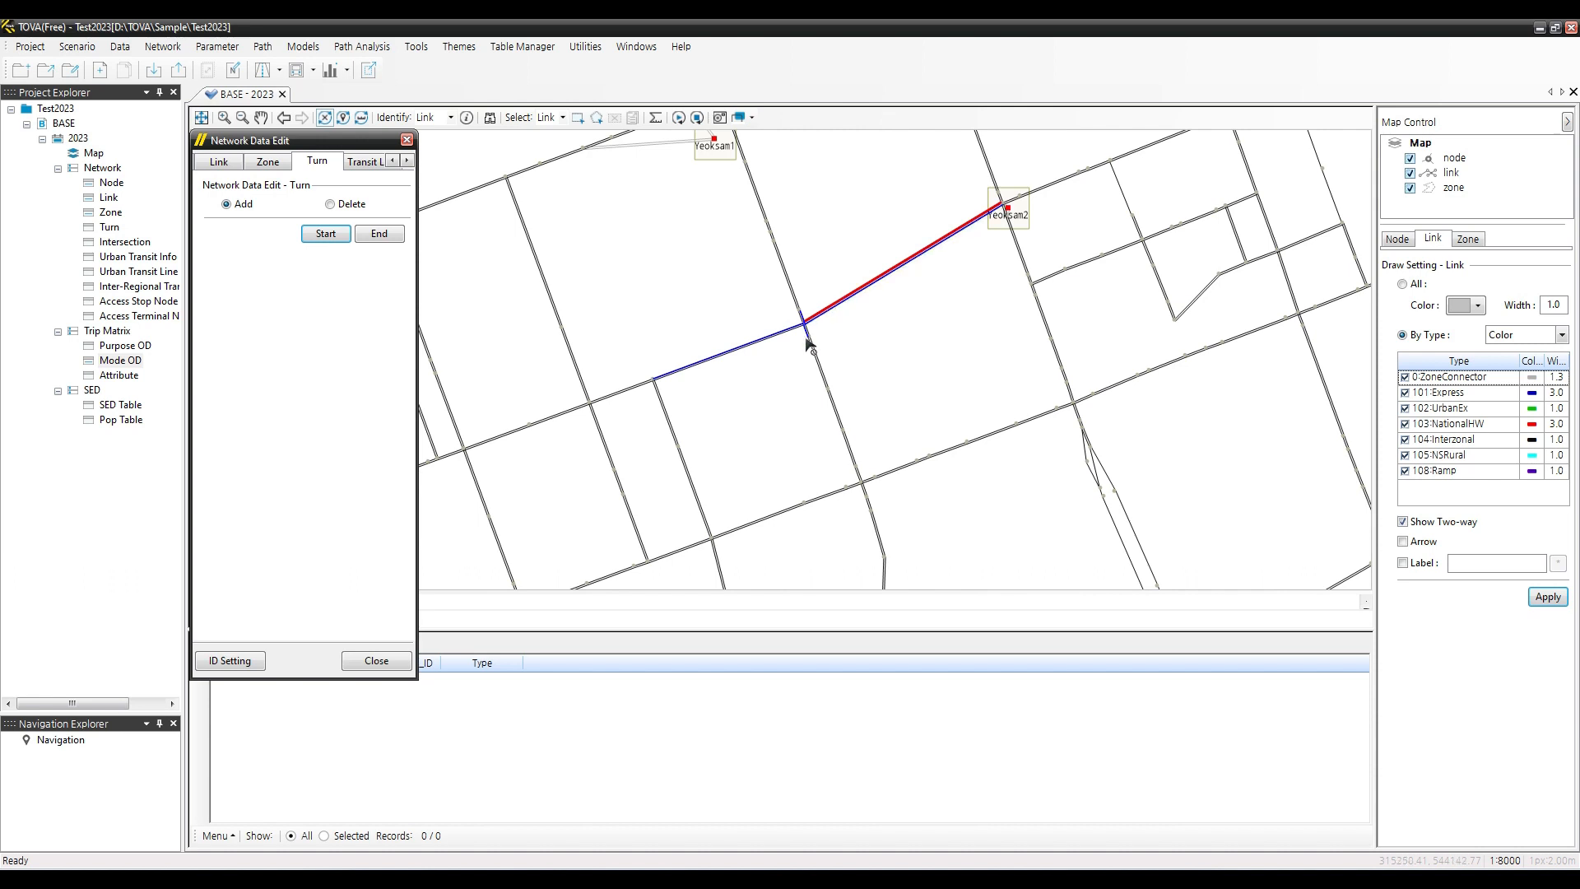
scroll(813, 336, up, 2)
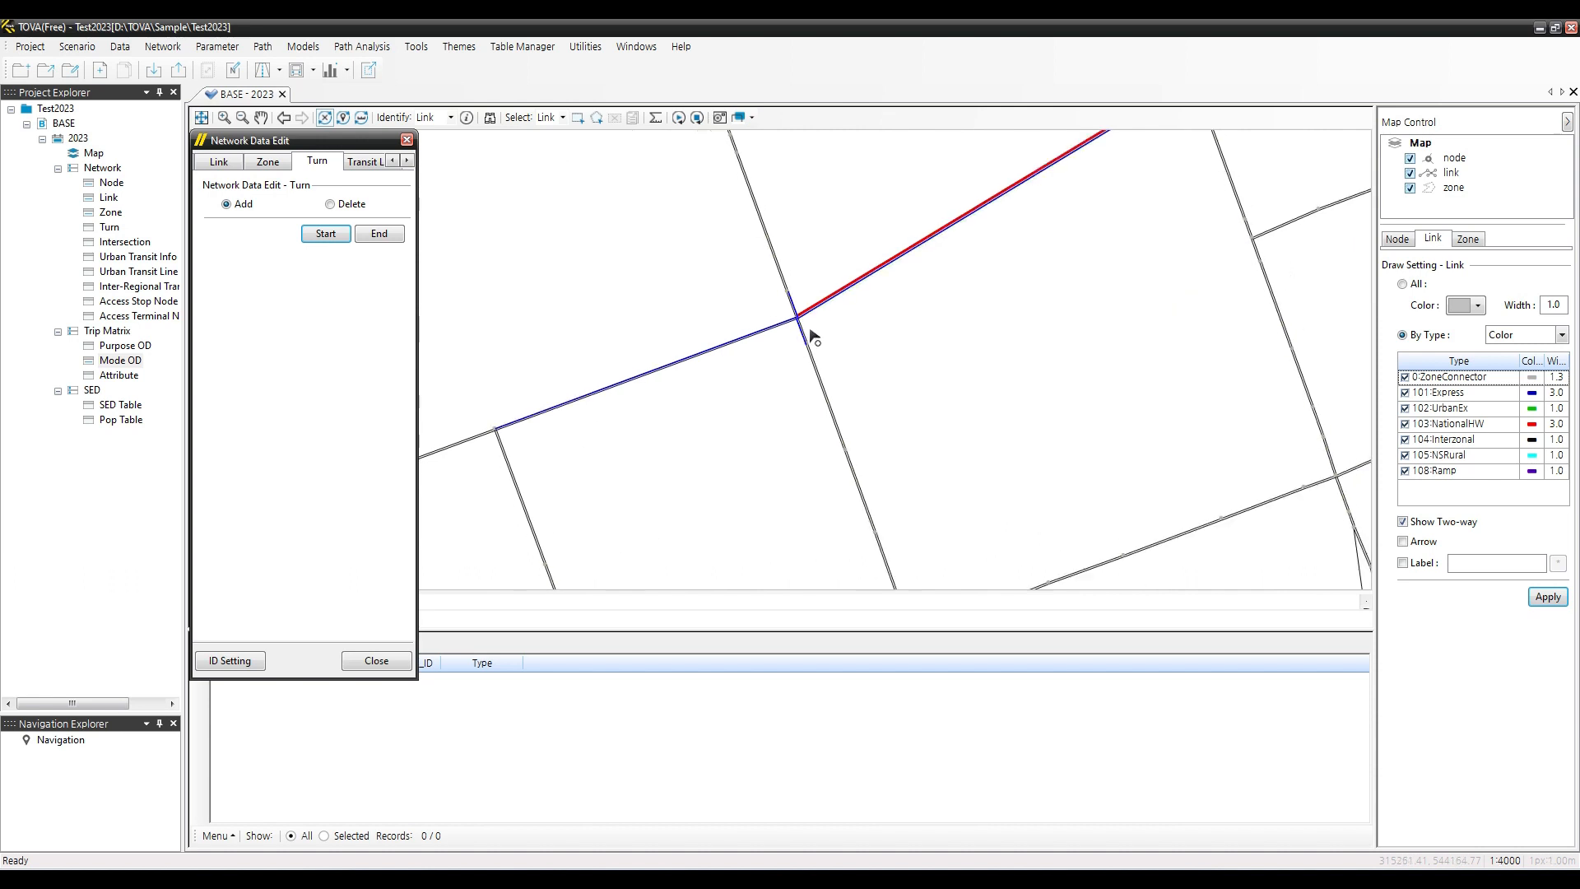
click(790, 347)
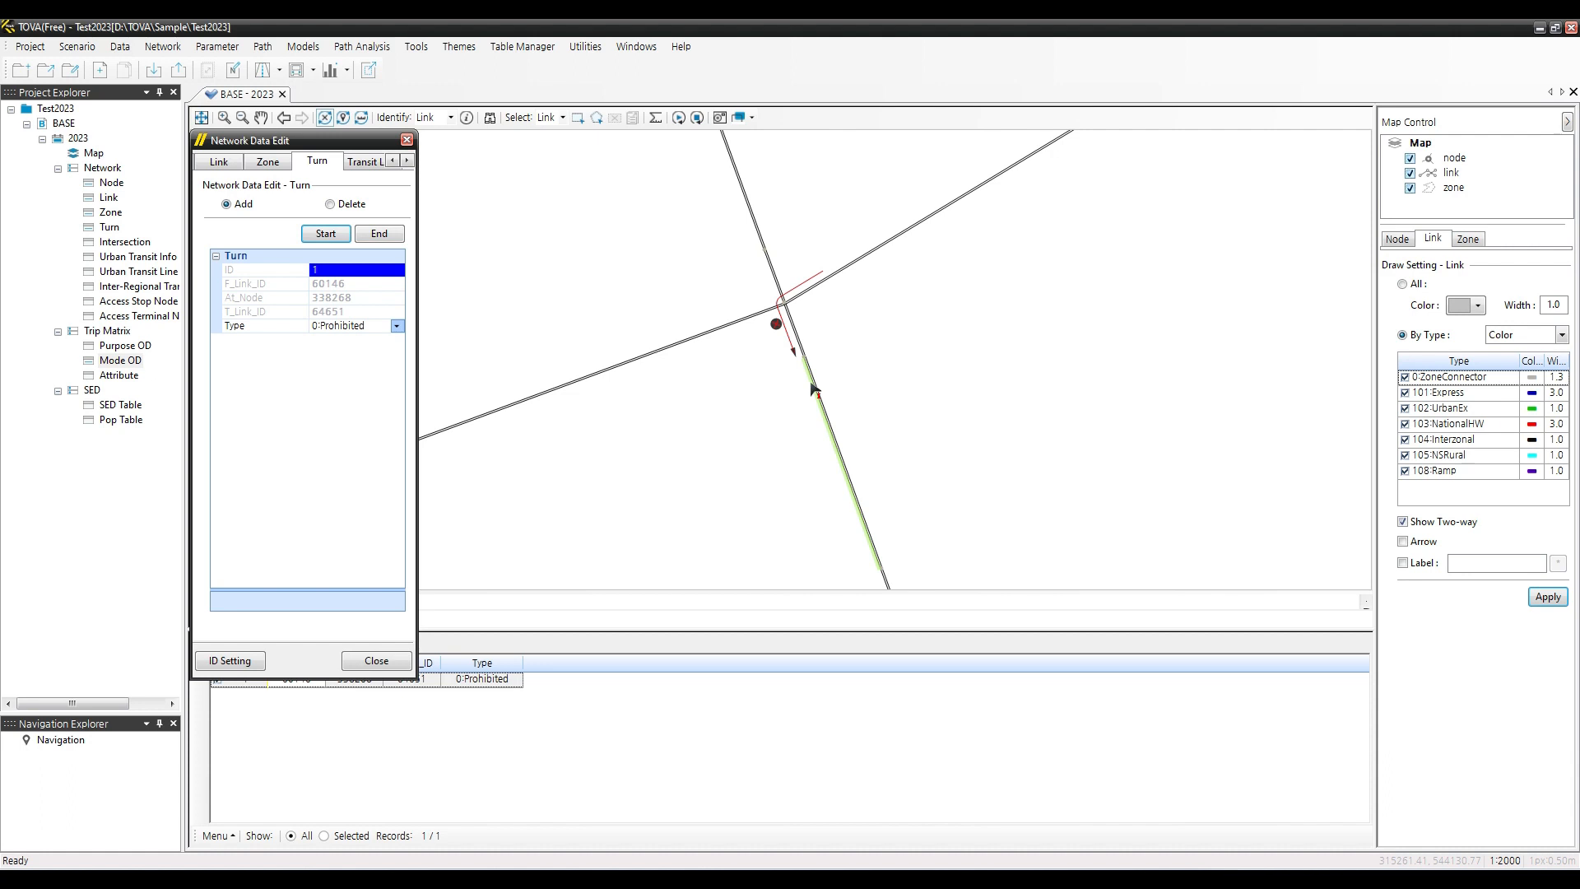
Add a second prohibited turn at the same intersection, from the western link onto the northbound link
scroll(783, 381, down, 2)
scroll(752, 363, up, 2)
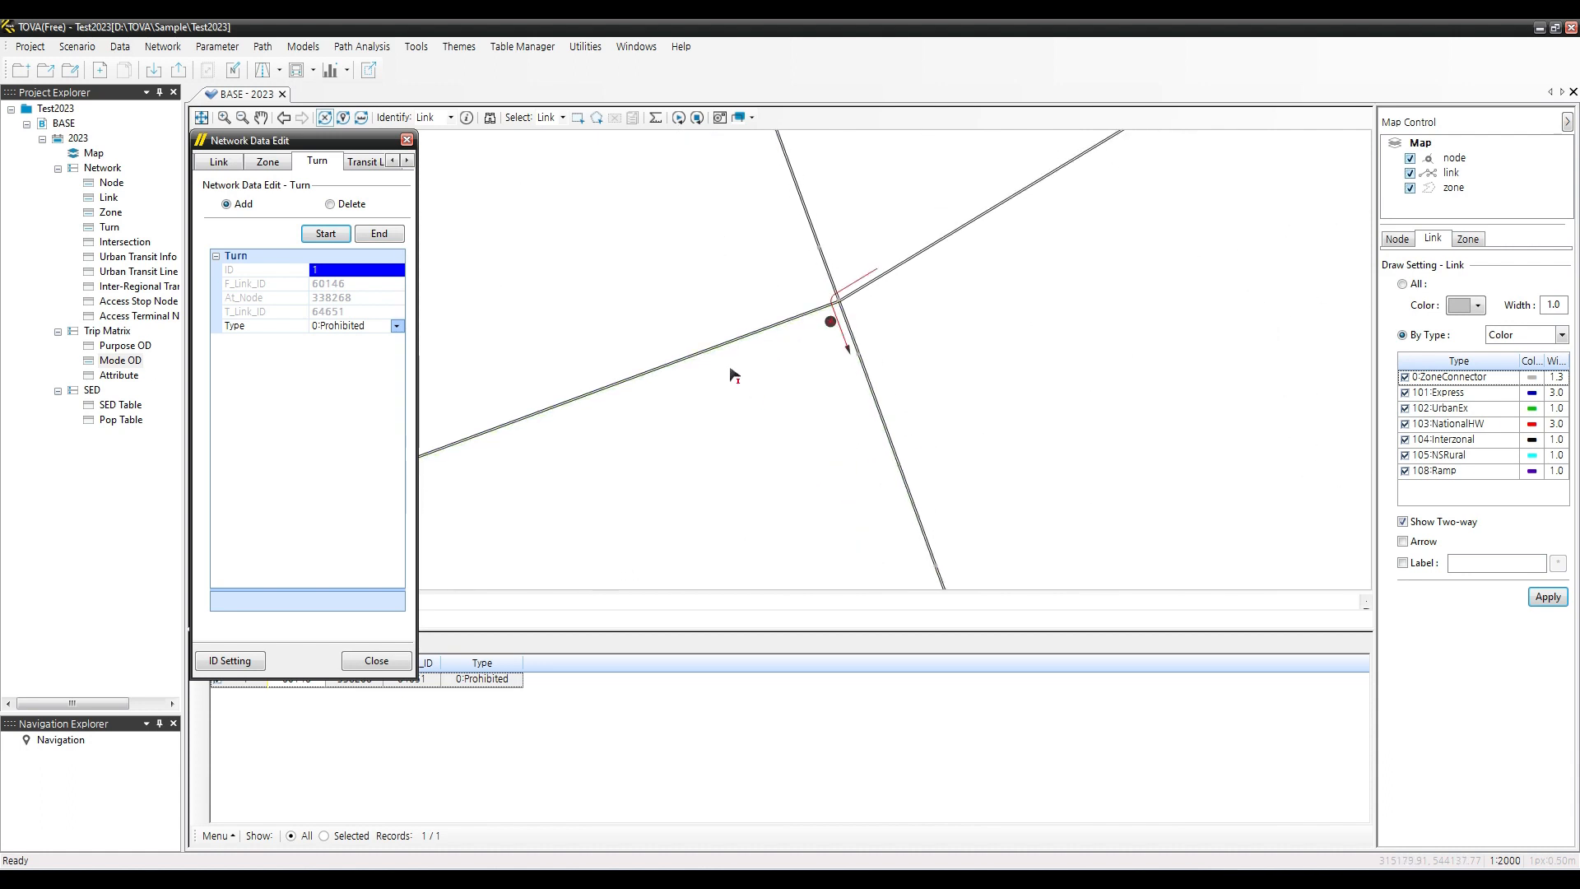
click(724, 354)
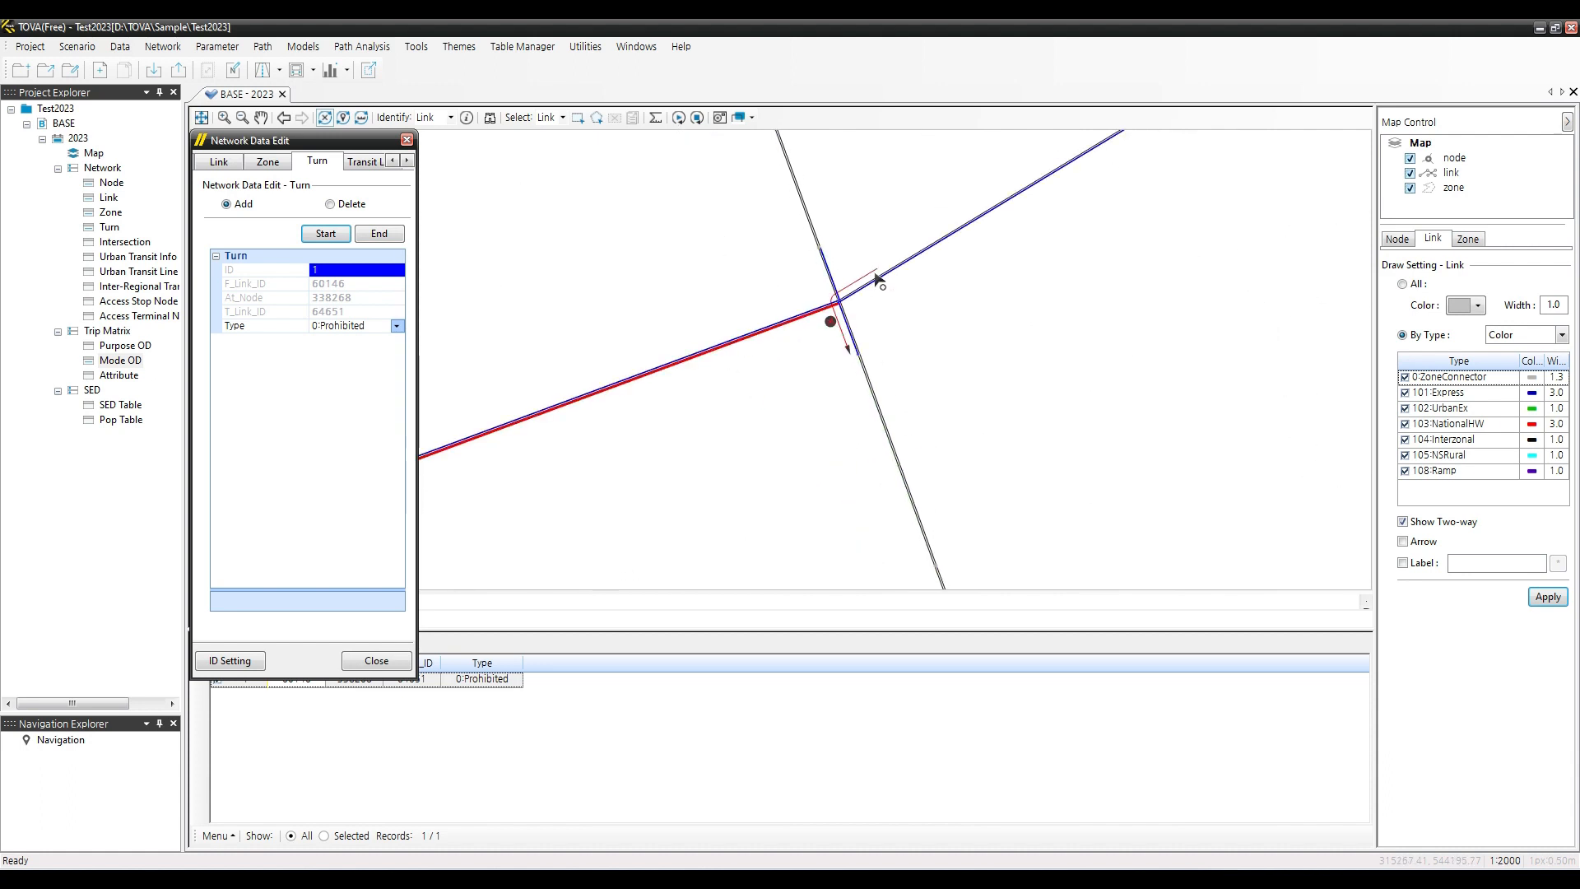
click(833, 267)
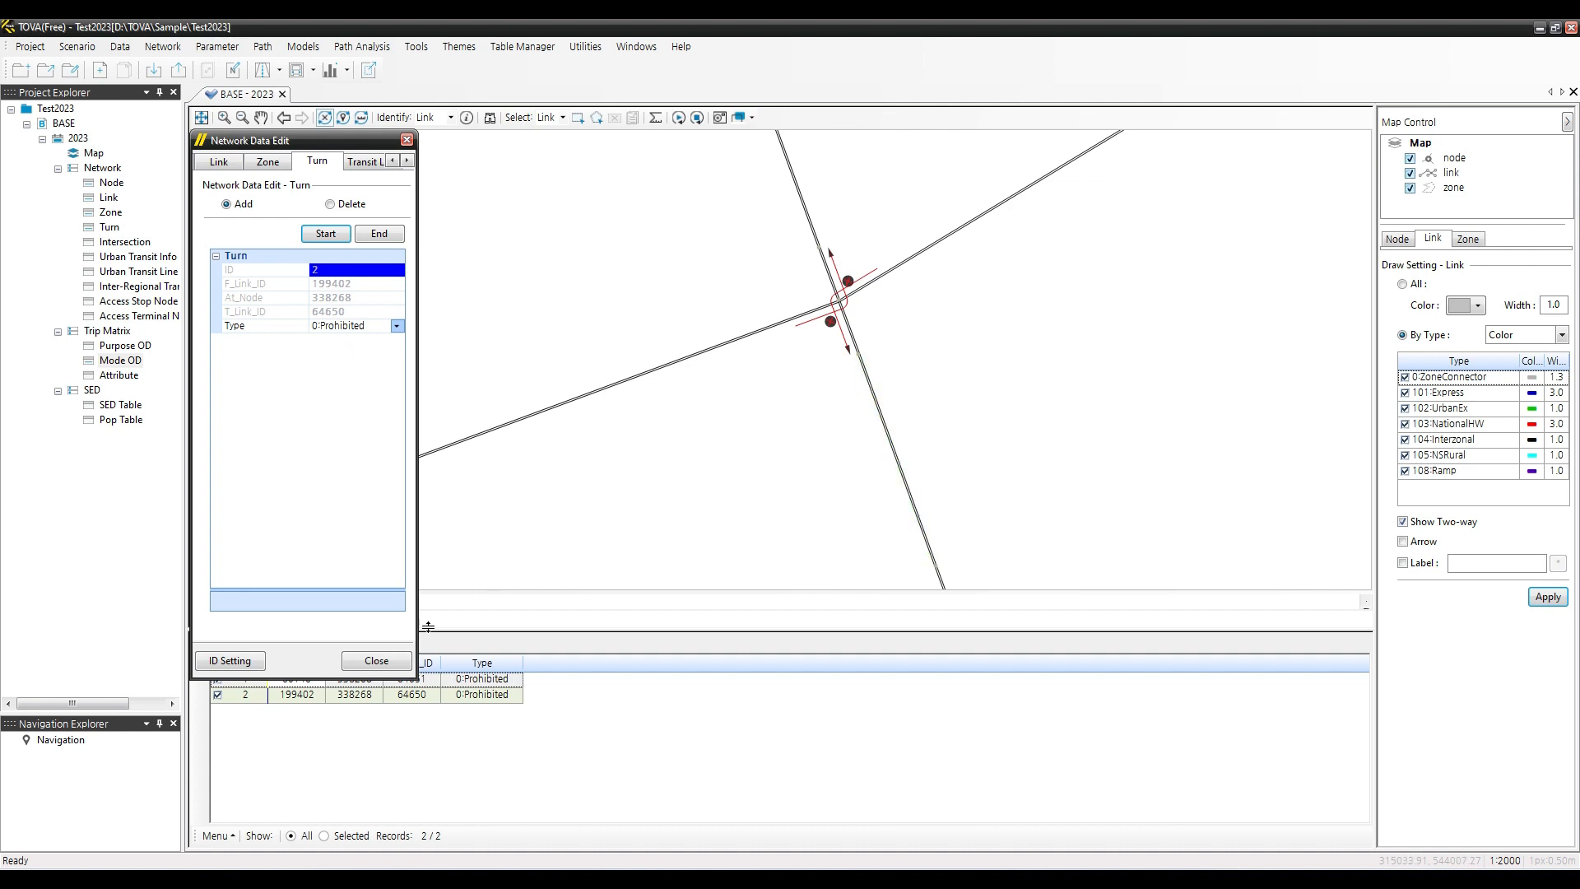
Delete both turn restrictions at the intersection with an area selection, confirm, and close the network data editor
click(336, 206)
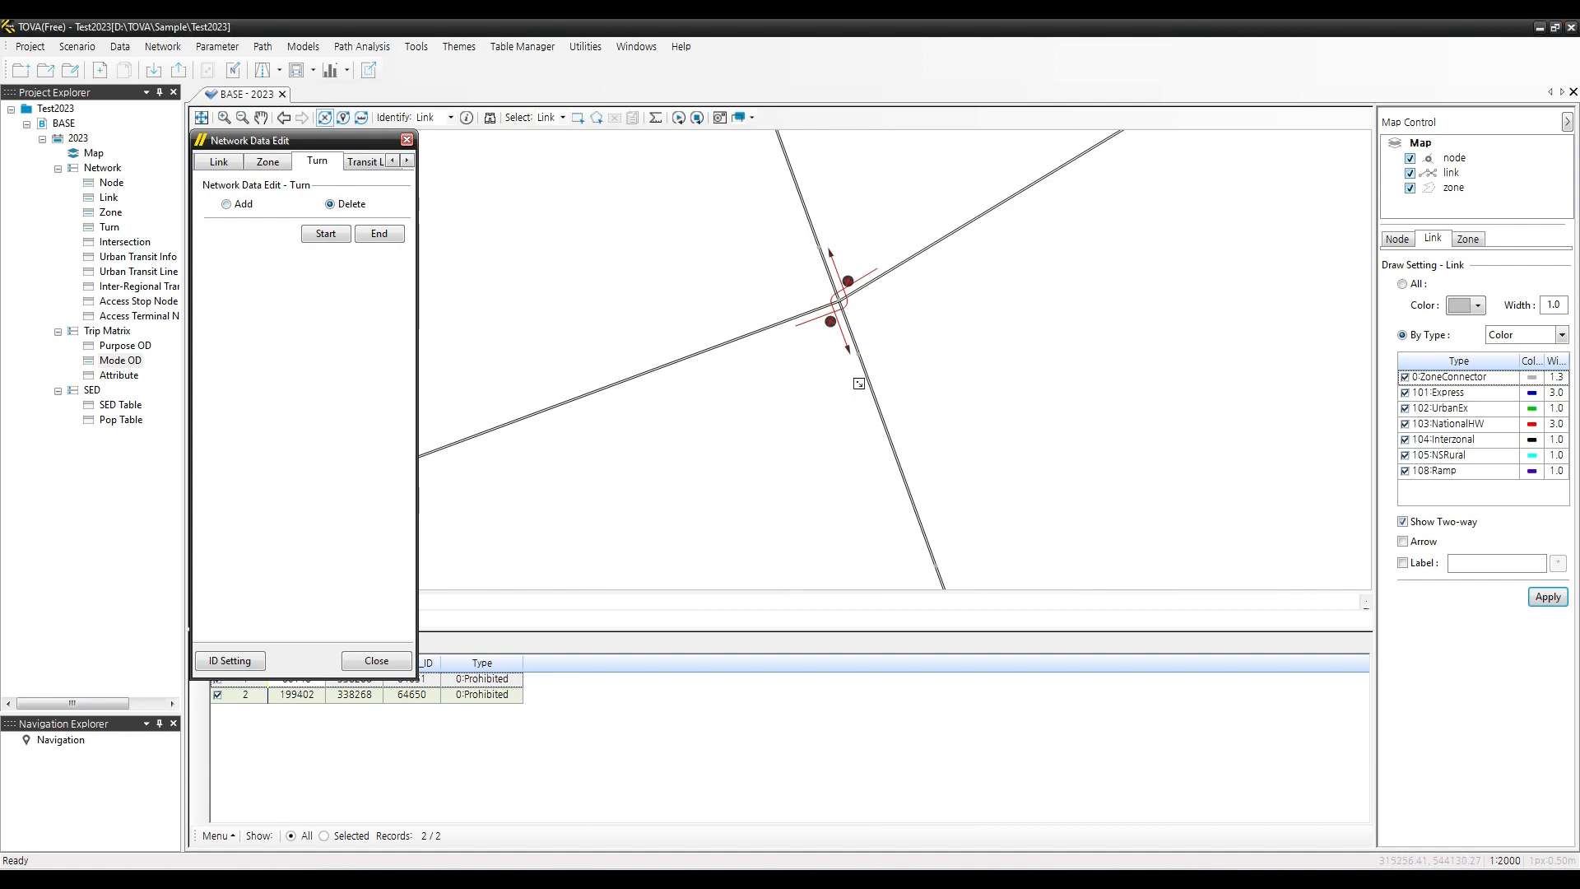
click(325, 236)
drag(761, 216, 852, 310)
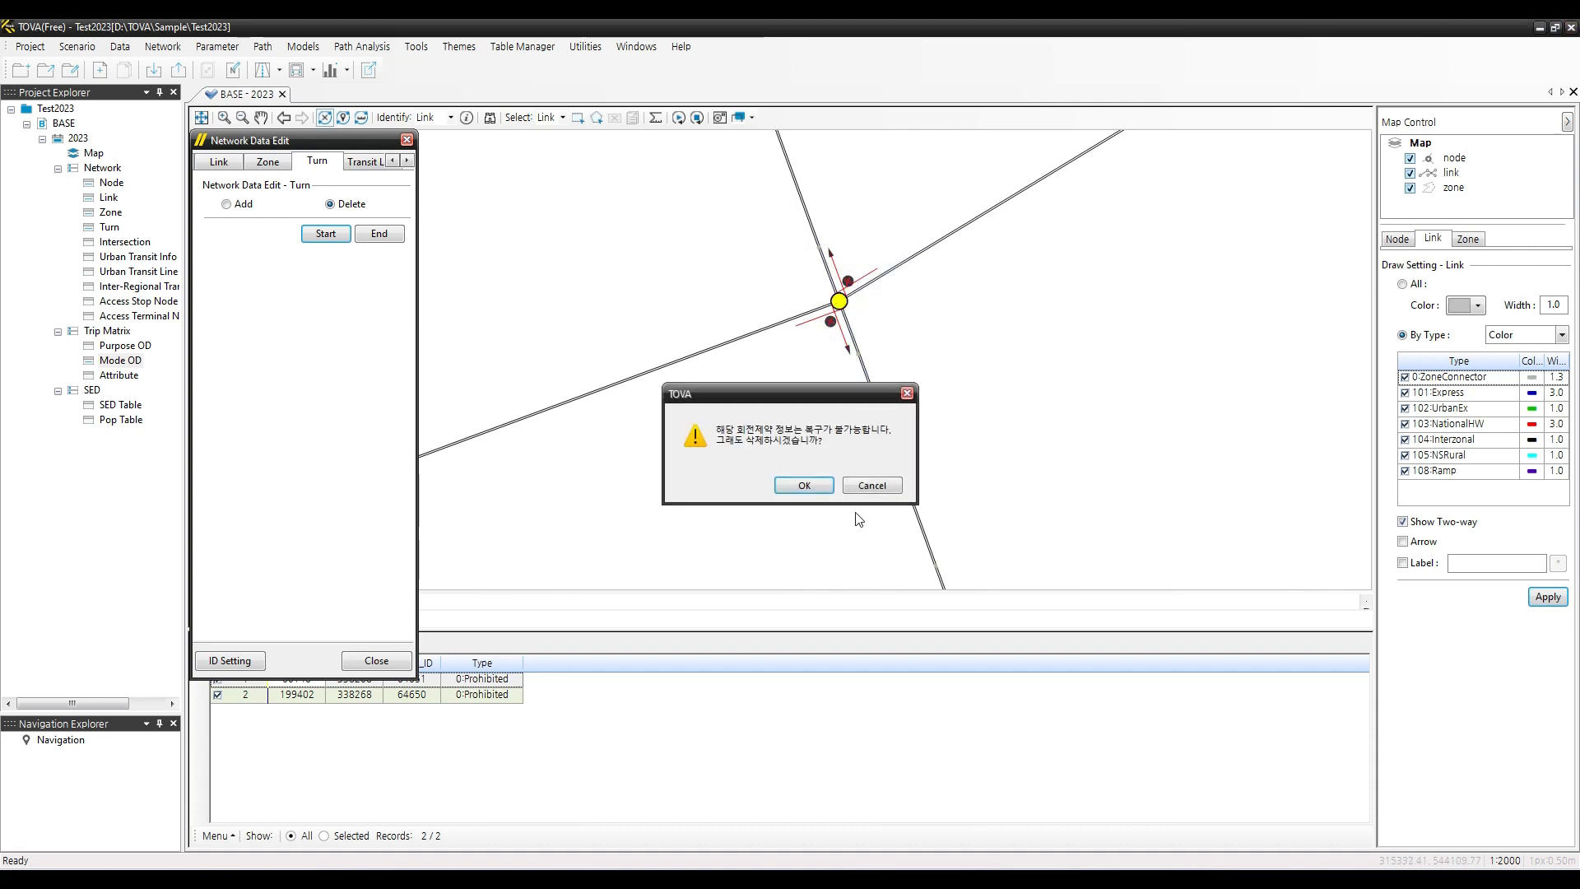
click(804, 486)
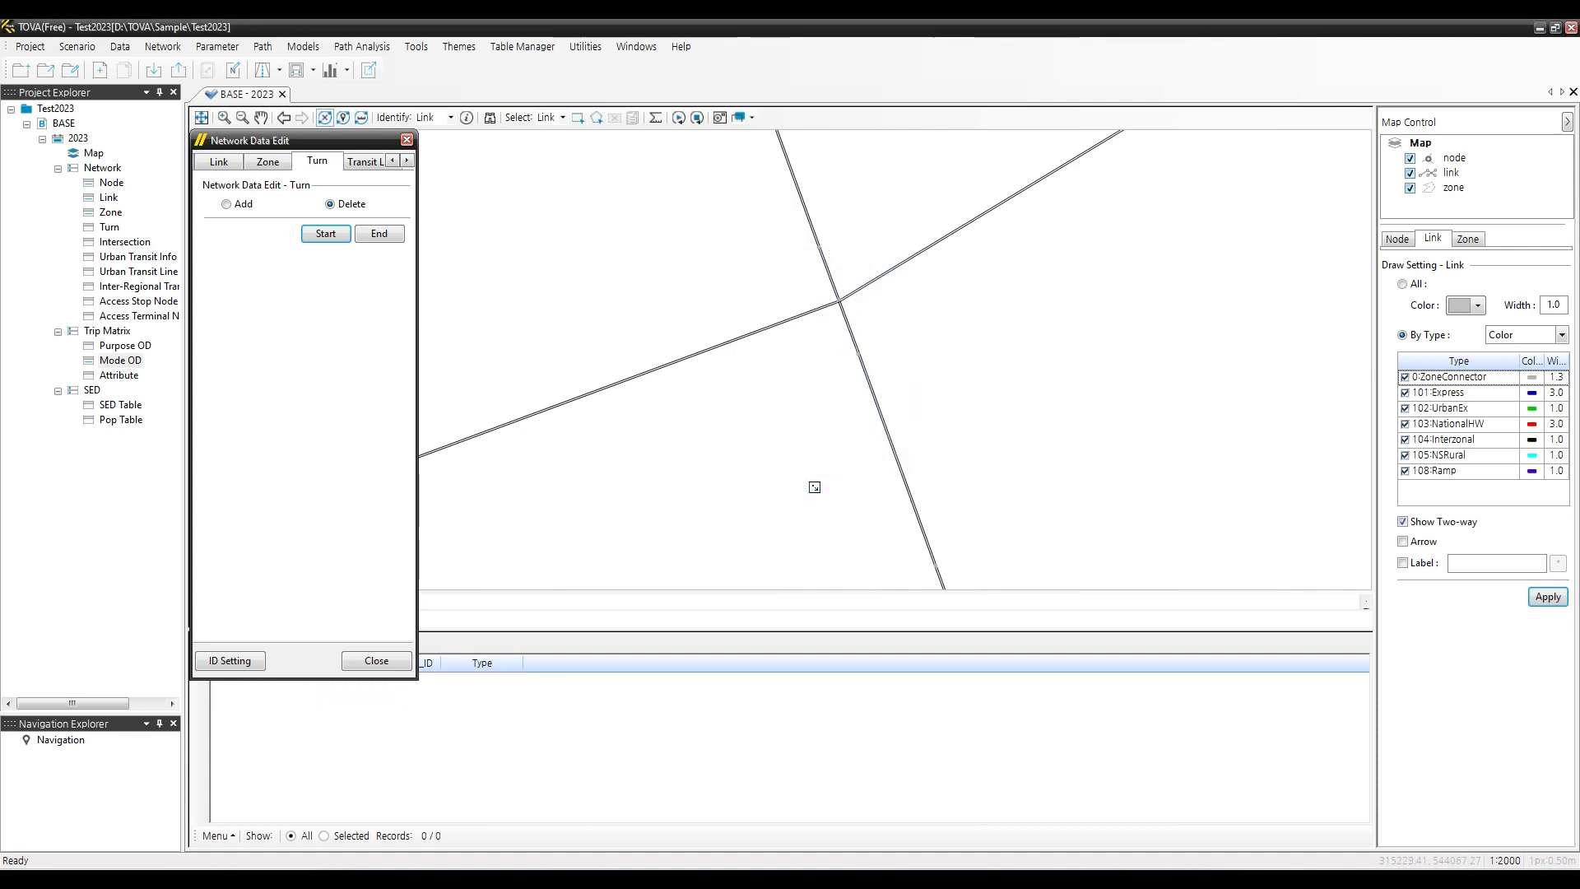
scroll(824, 395, down, 4)
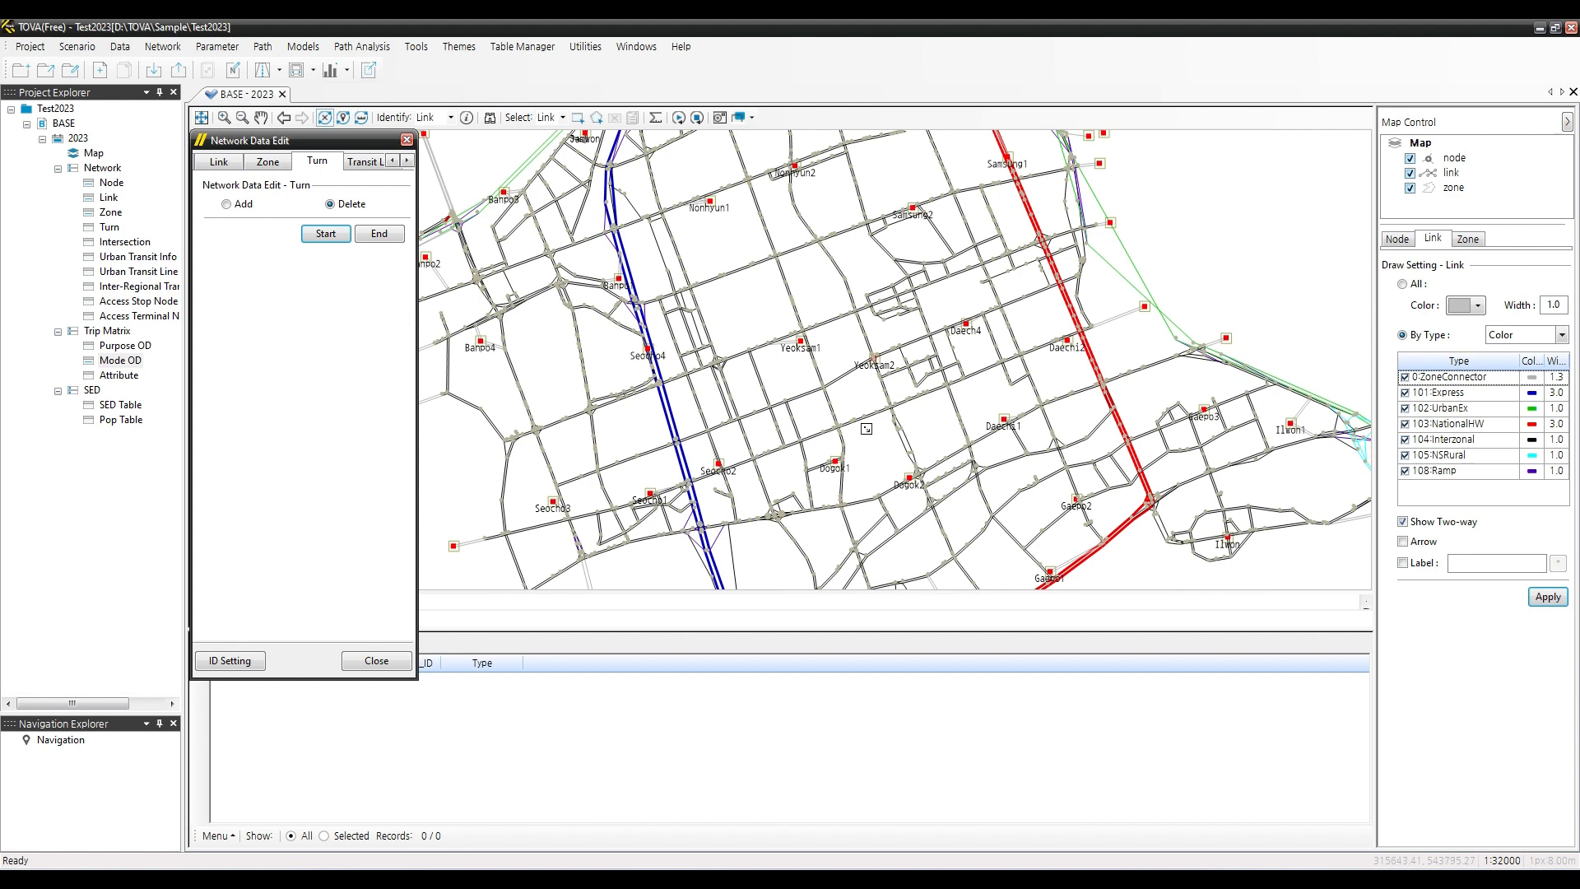
click(378, 660)
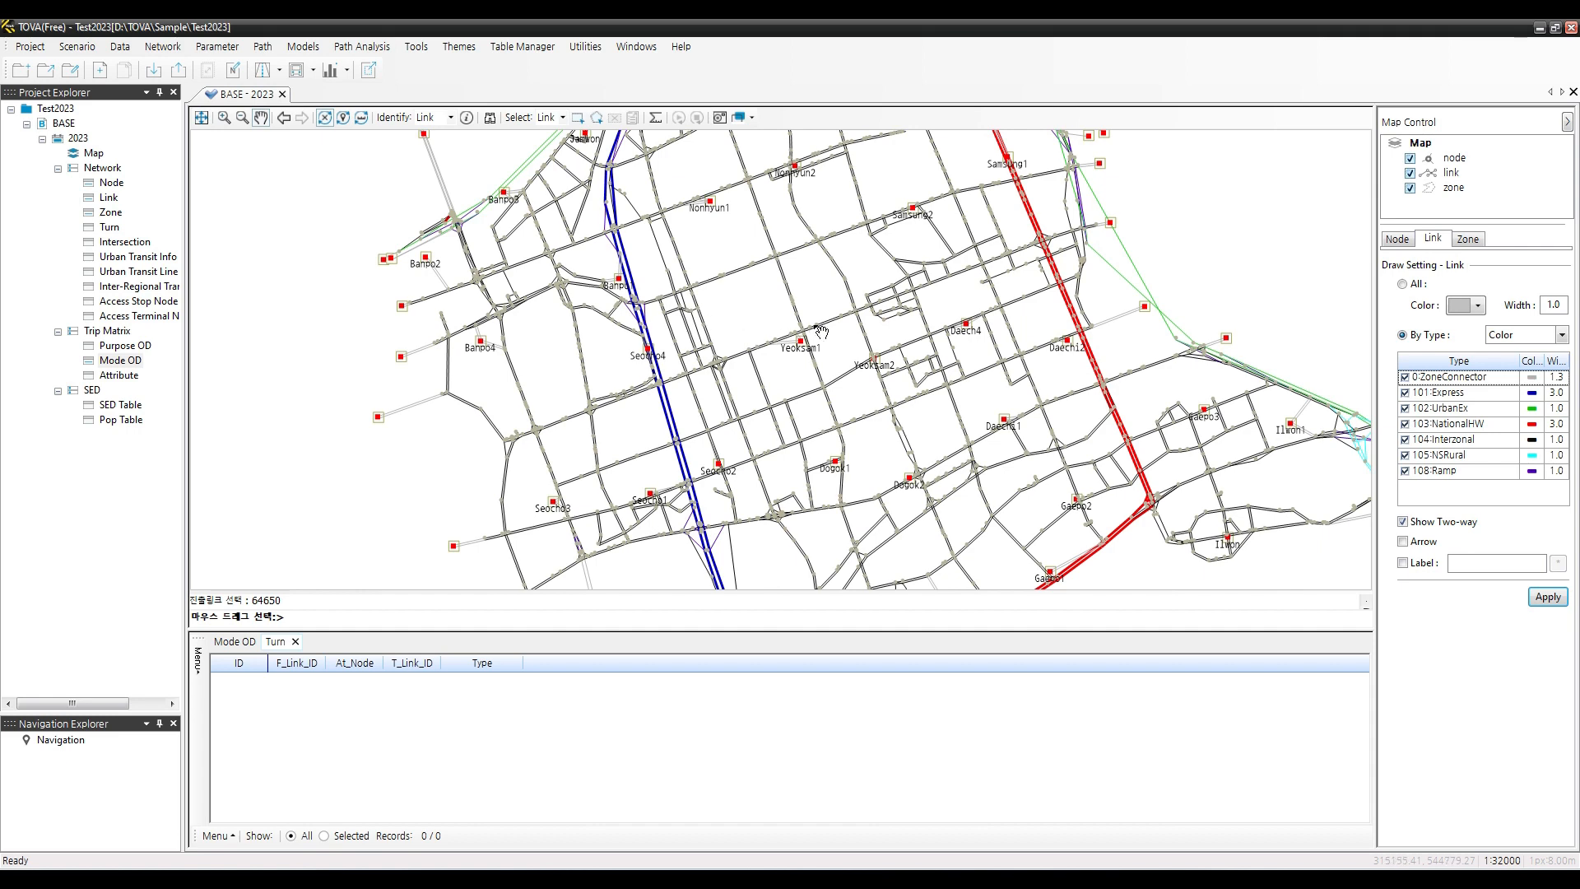
Examine the road network at several scales, from single links near Yeoksan1 to the overall layout
scroll(820, 332, up, 3)
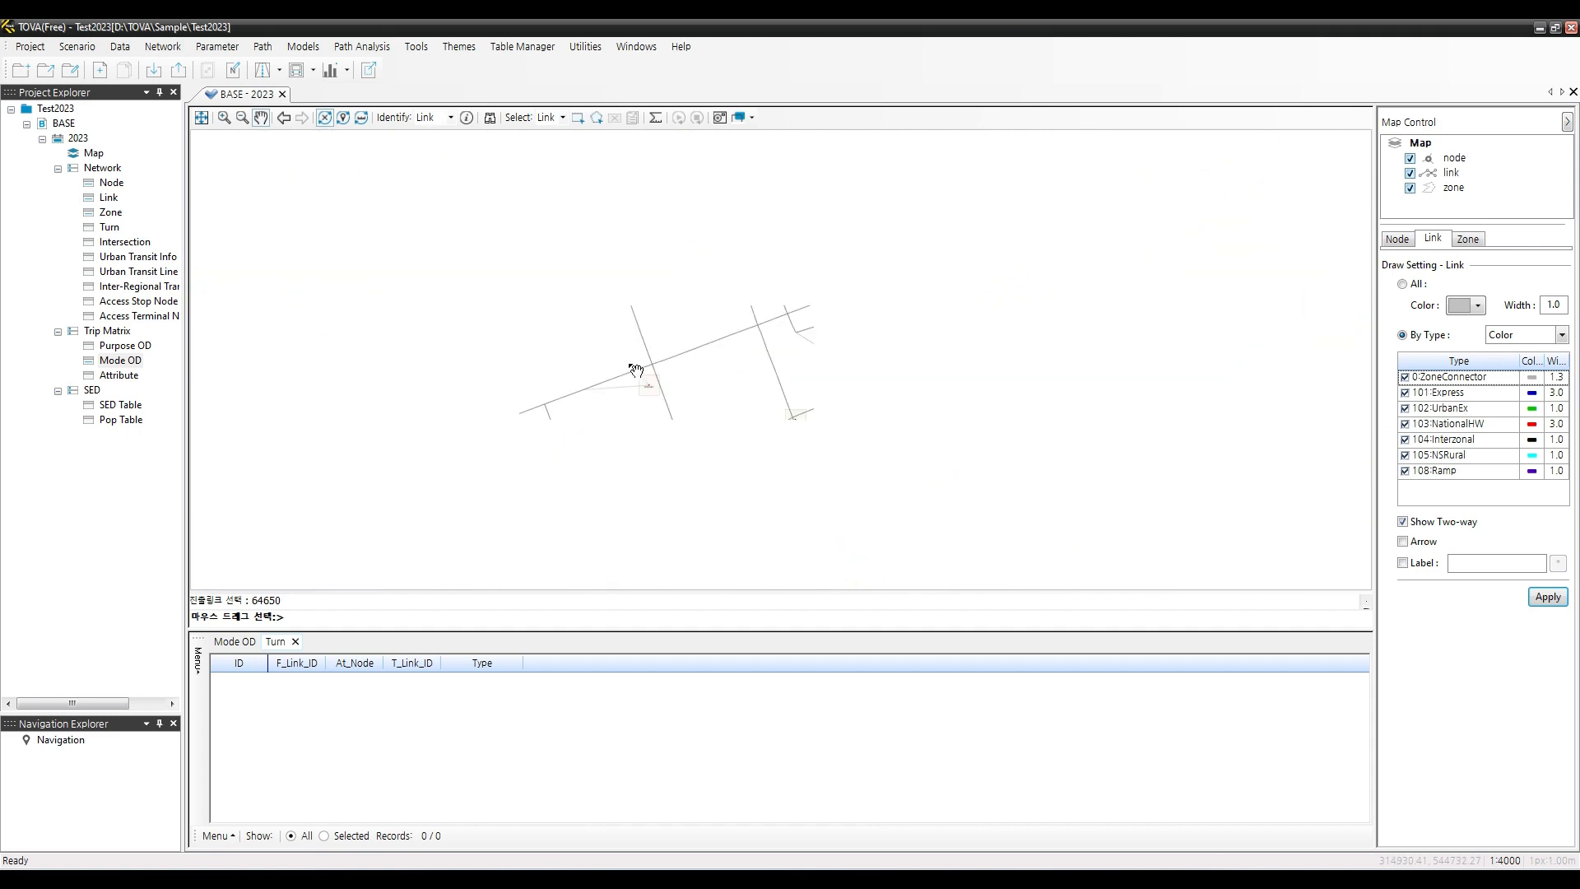
scroll(637, 370, down, 4)
scroll(637, 370, up, 1)
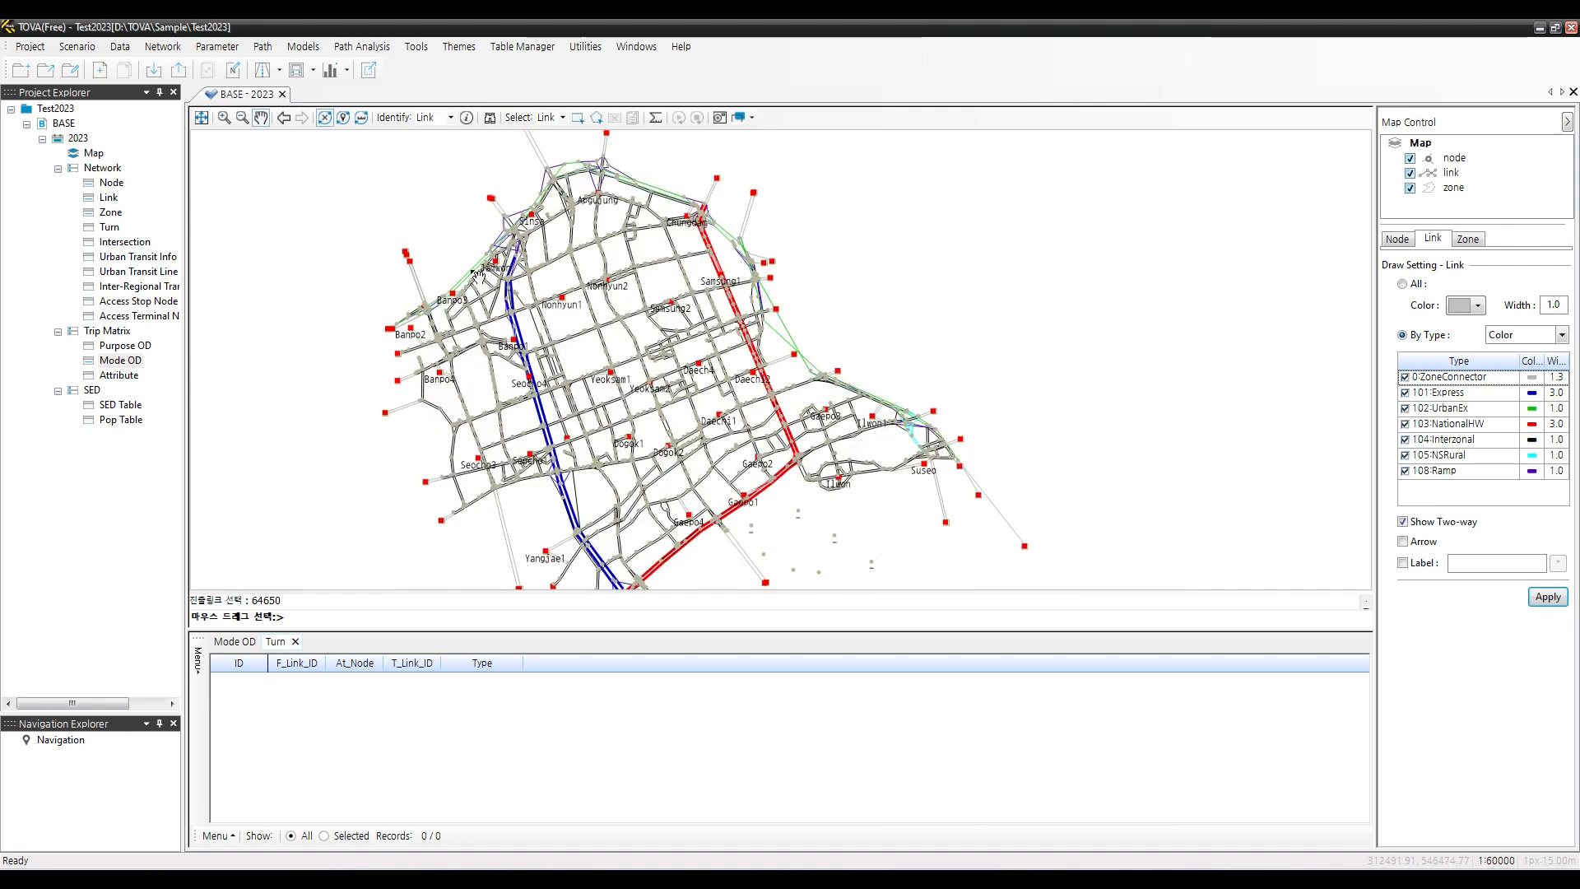
drag(468, 248, 772, 316)
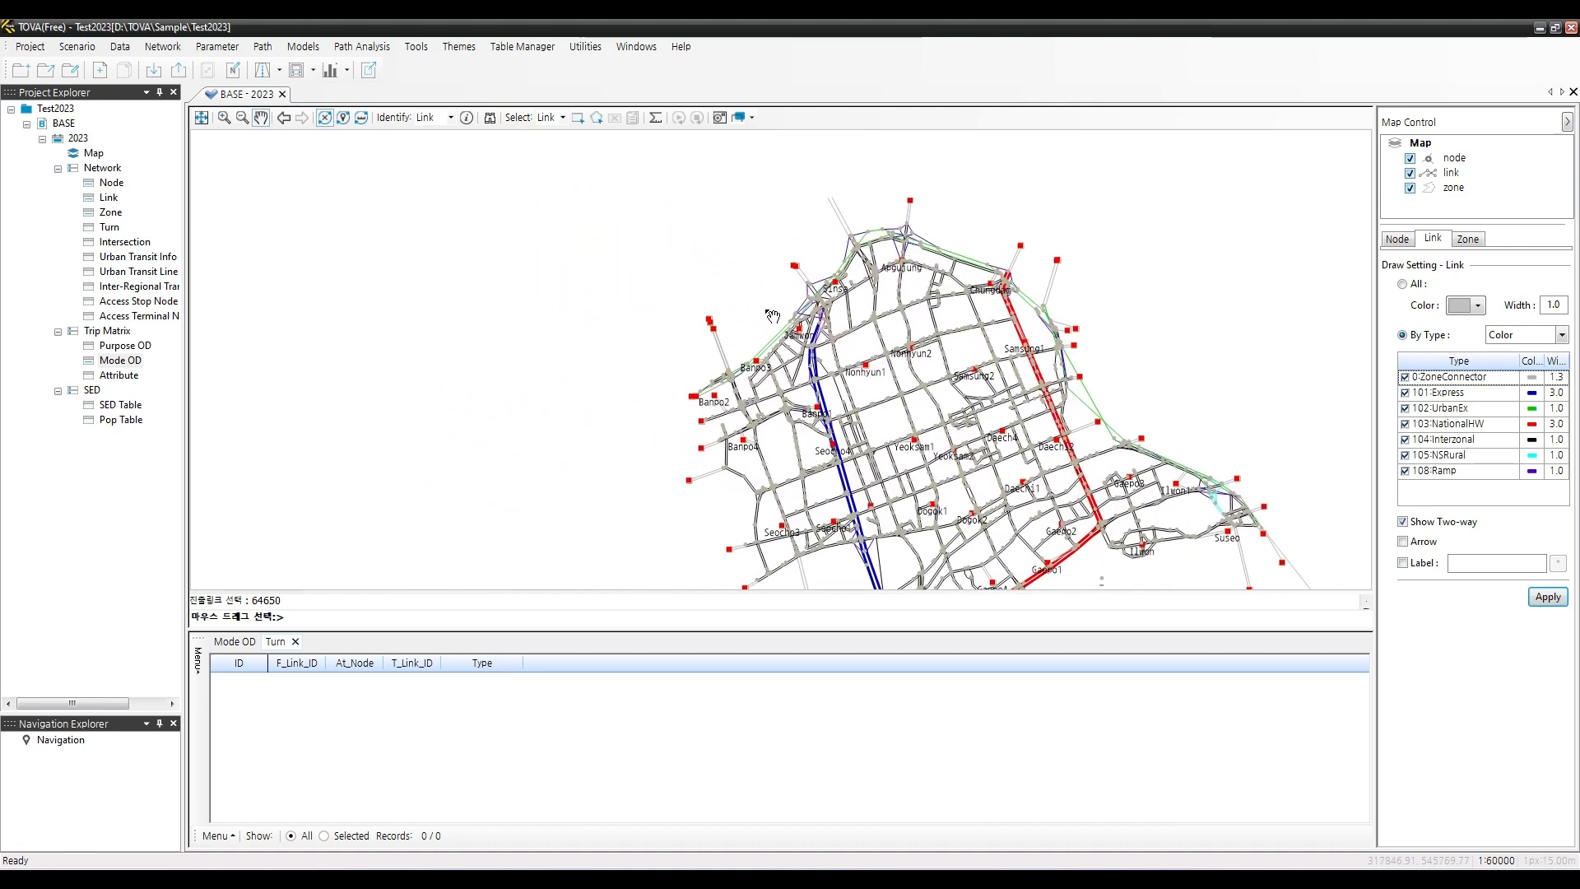
drag(902, 402, 582, 436)
scroll(601, 351, up, 1)
drag(572, 376, 714, 347)
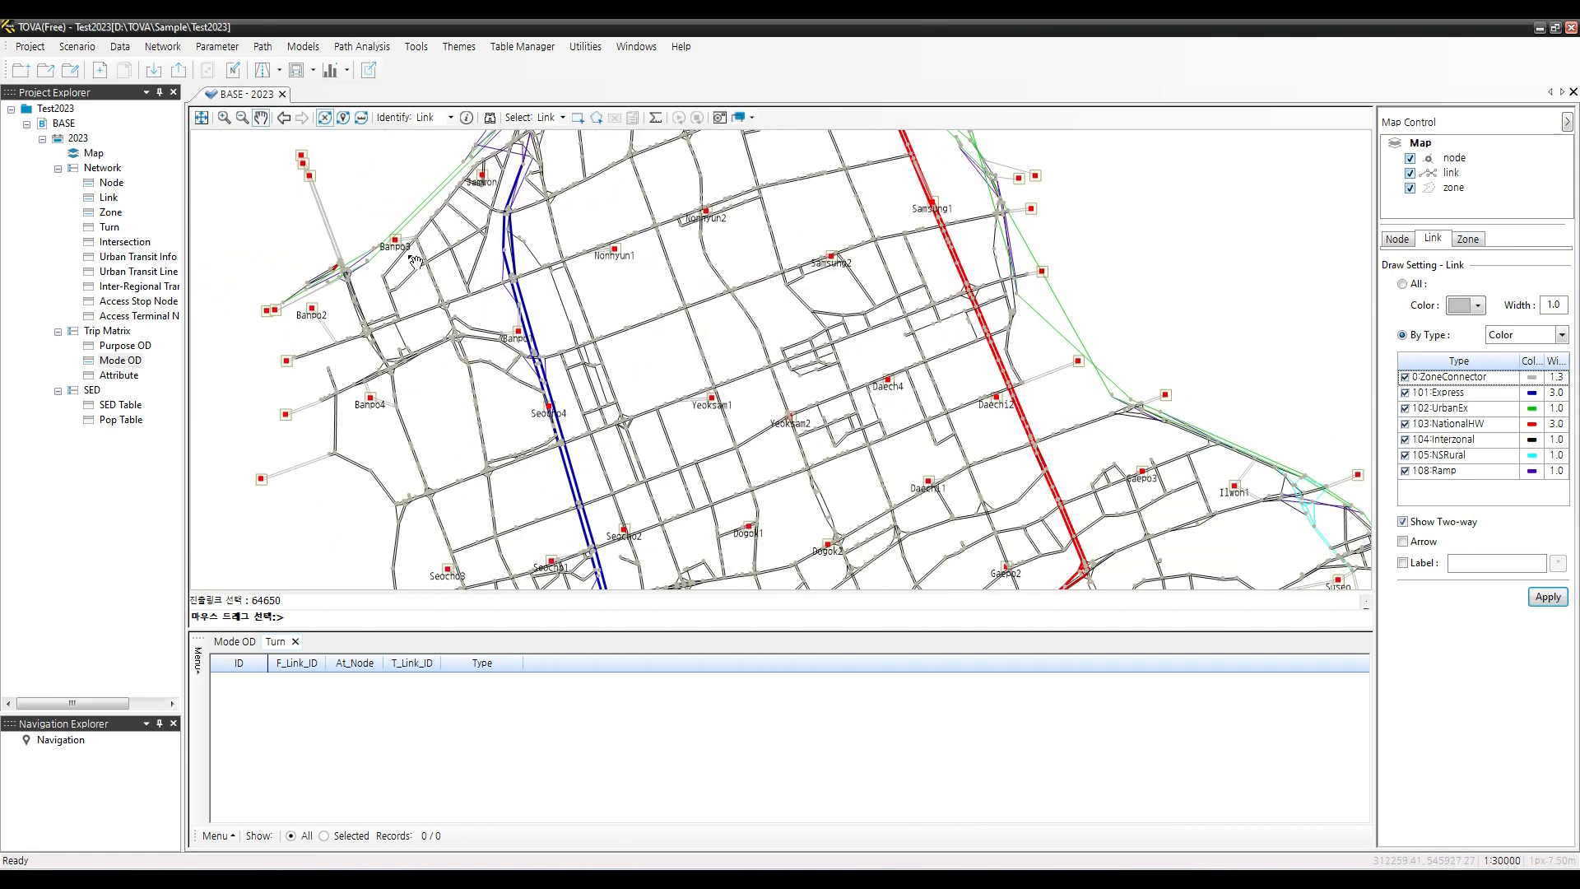
Fit the whole network in the map, magnify the Banpo and Yeoksan area with a zoom window, and zoom out in two increments
click(201, 119)
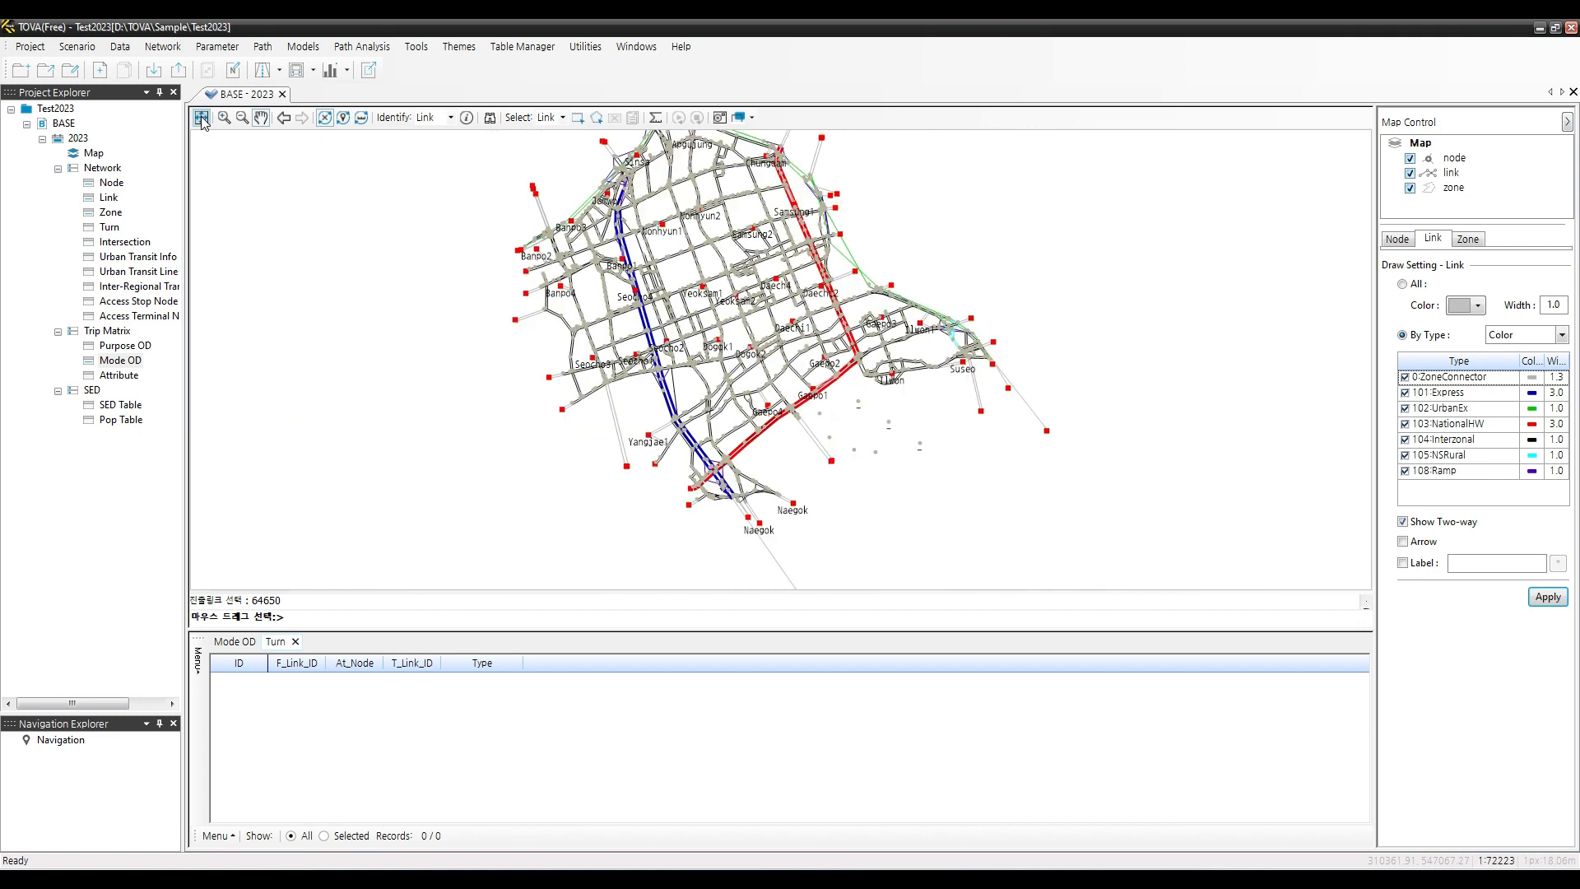
click(224, 118)
drag(564, 237, 771, 397)
click(242, 118)
click(733, 316)
click(786, 306)
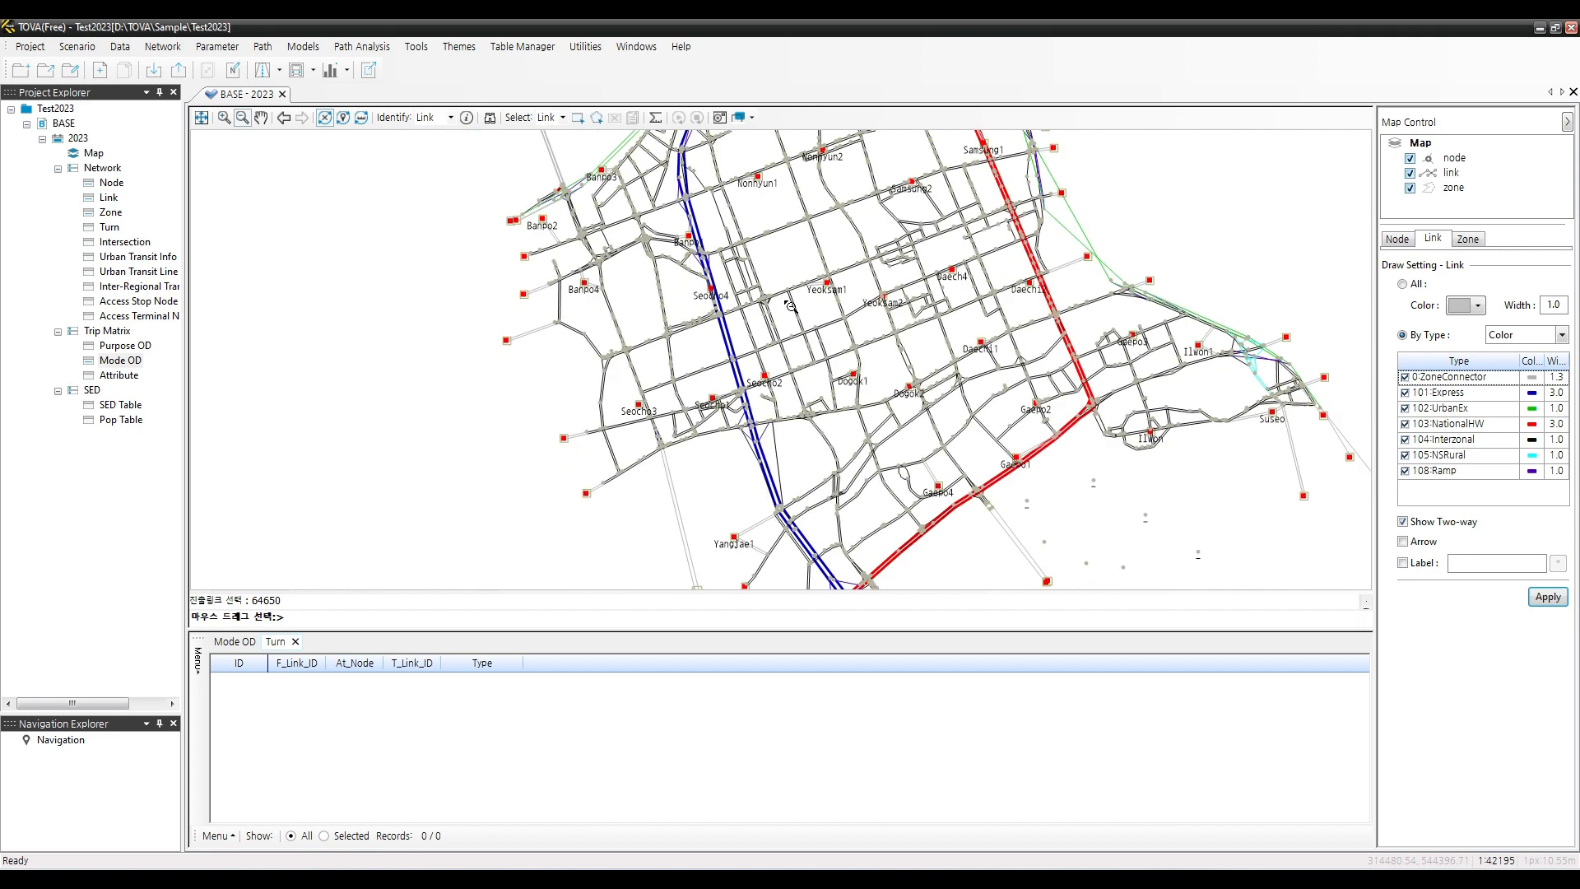
Pan the map to the network's northern part and go two views back and two views forward in the view history
click(262, 118)
drag(844, 277, 756, 391)
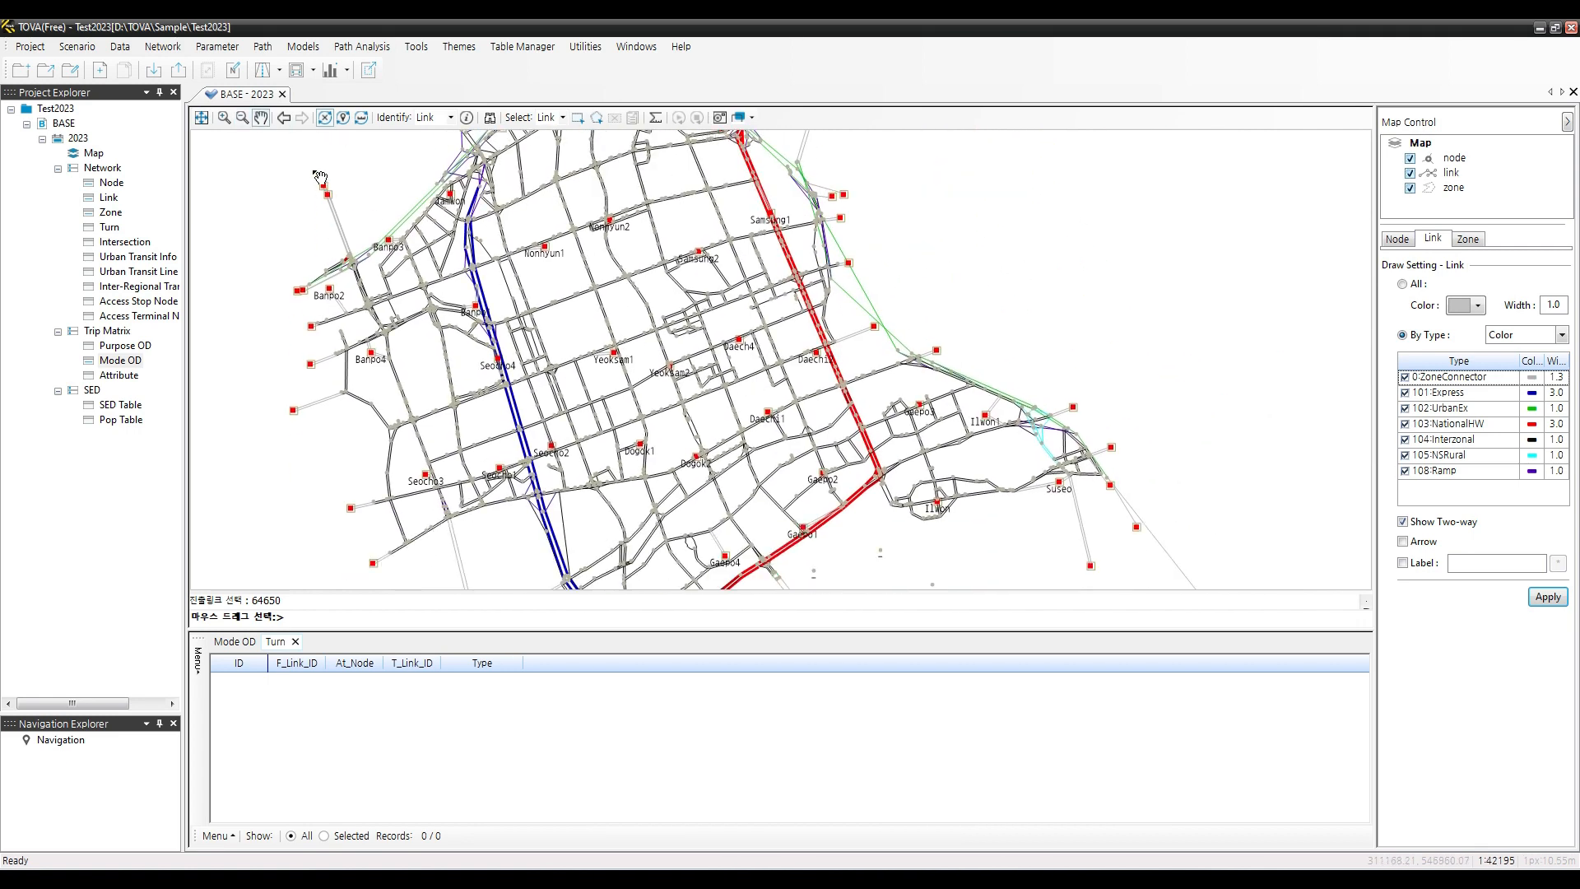
click(284, 118)
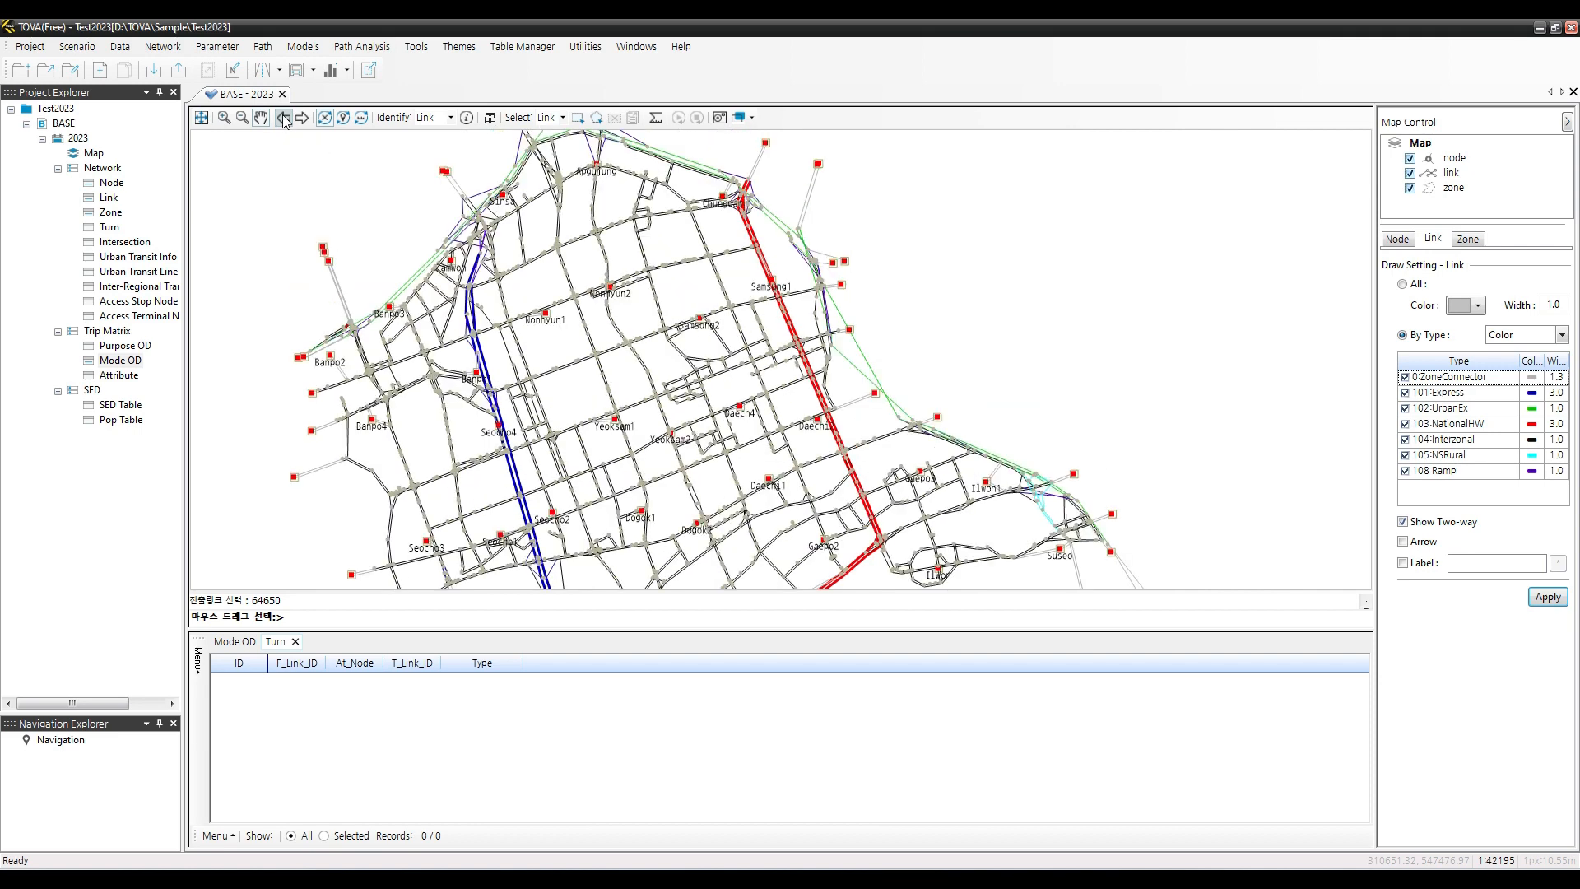
click(284, 119)
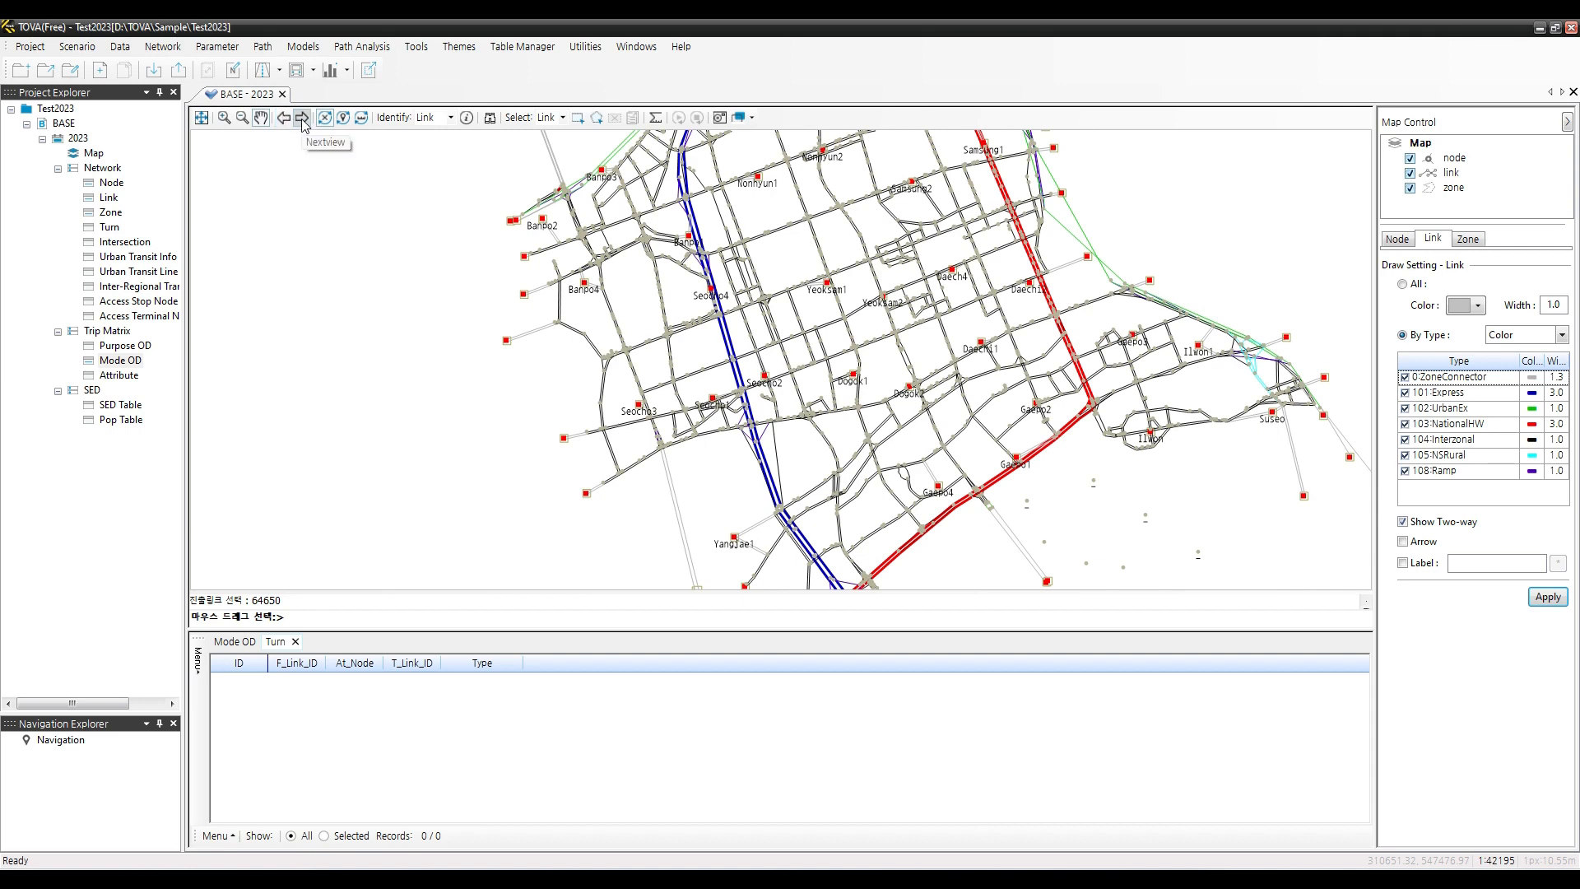
click(302, 119)
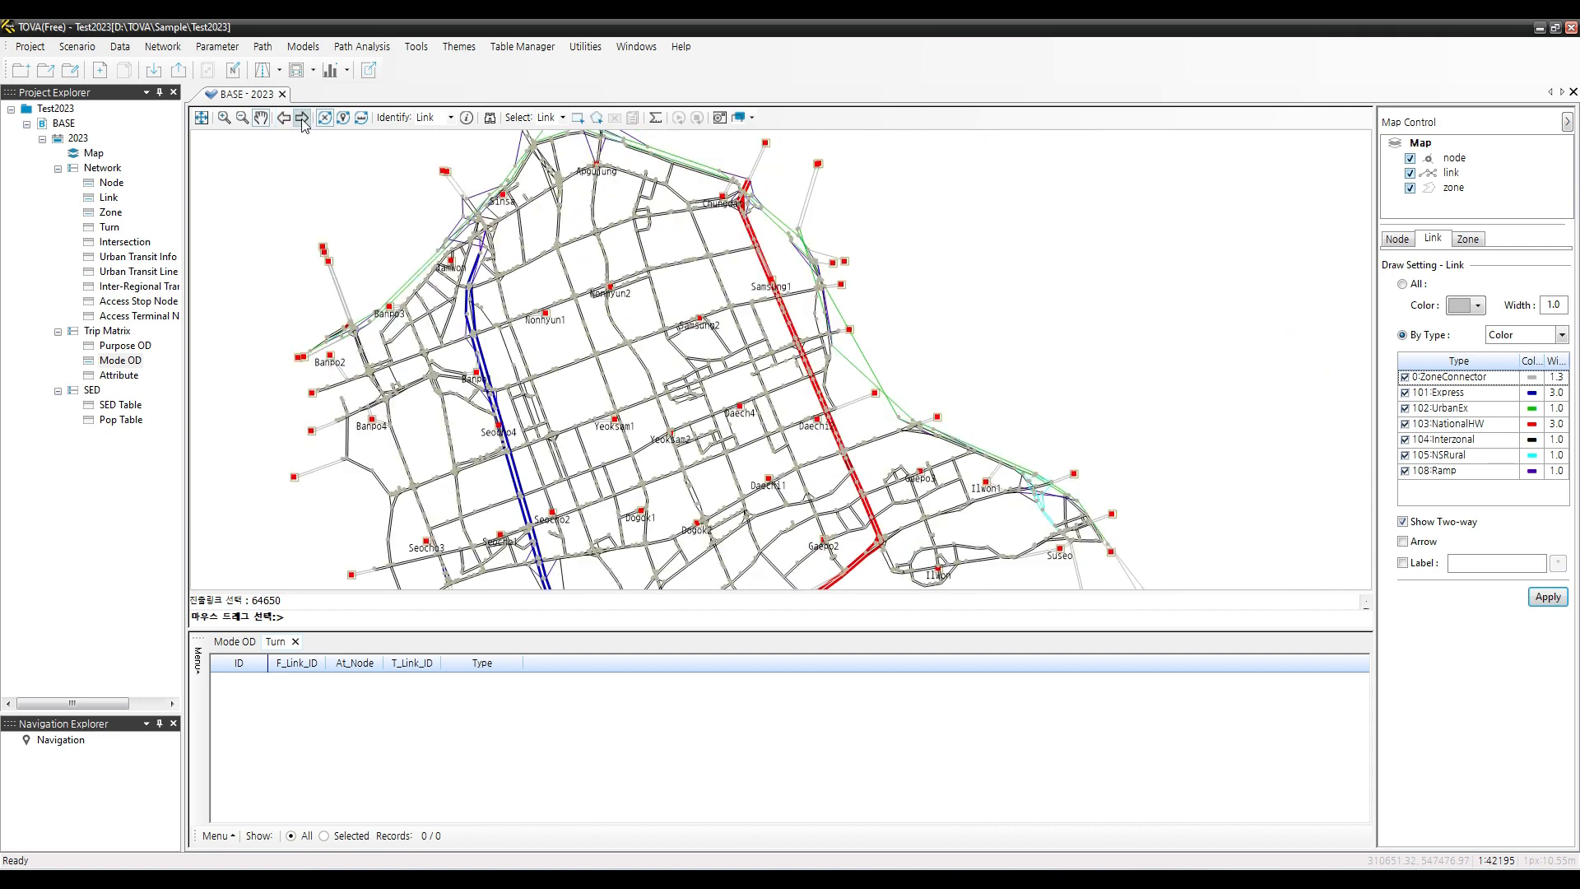
click(302, 118)
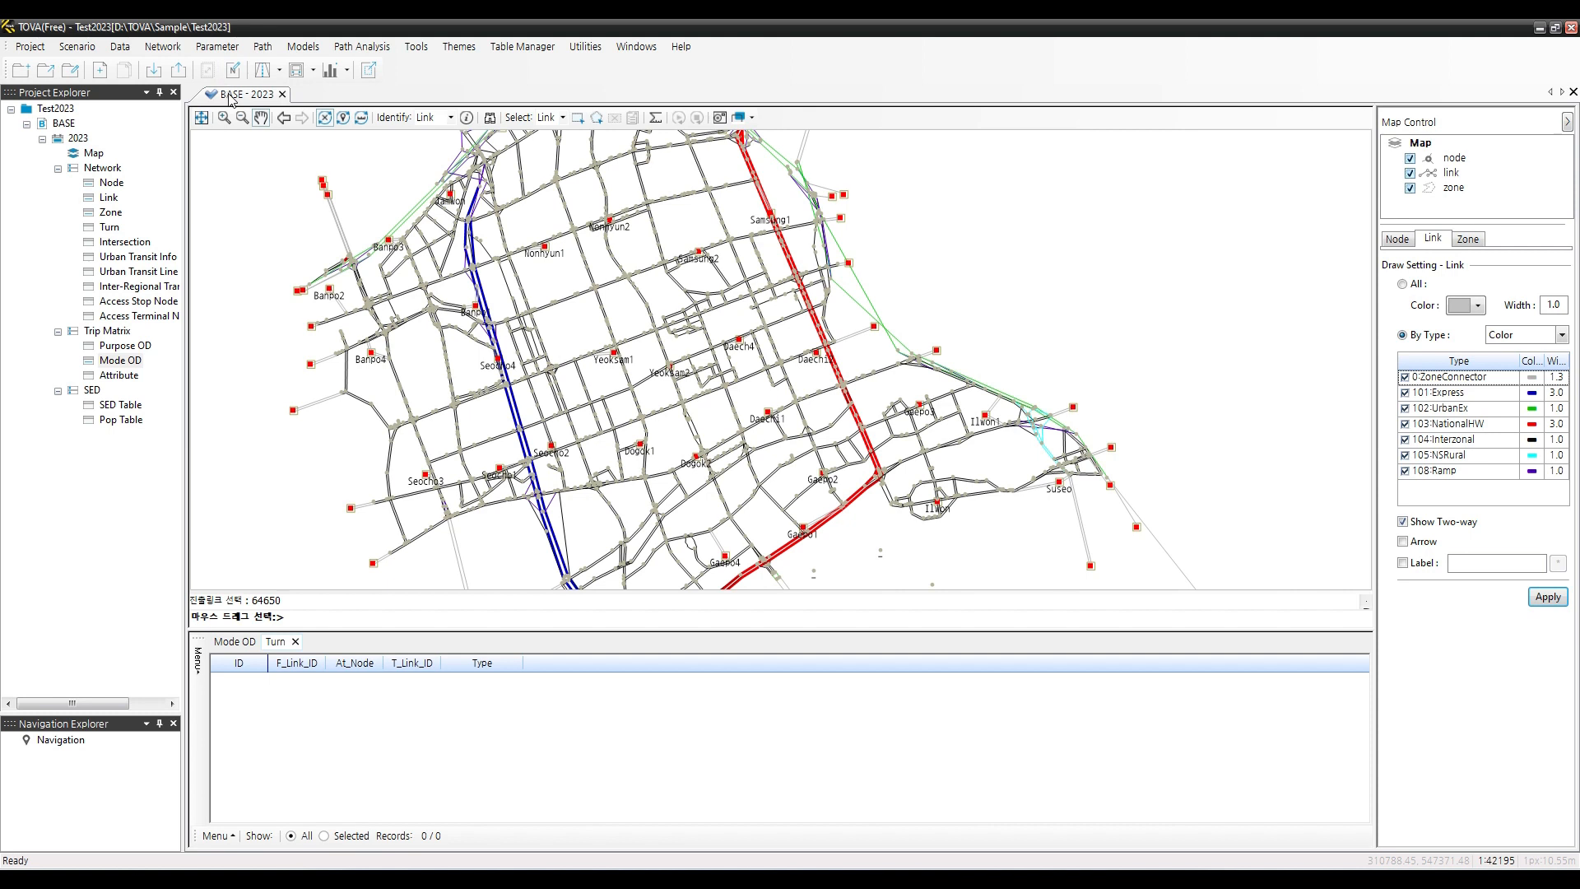
Add two new scenarios named Alt1 and Alt2 to the Test2023 project
click(326, 117)
click(85, 50)
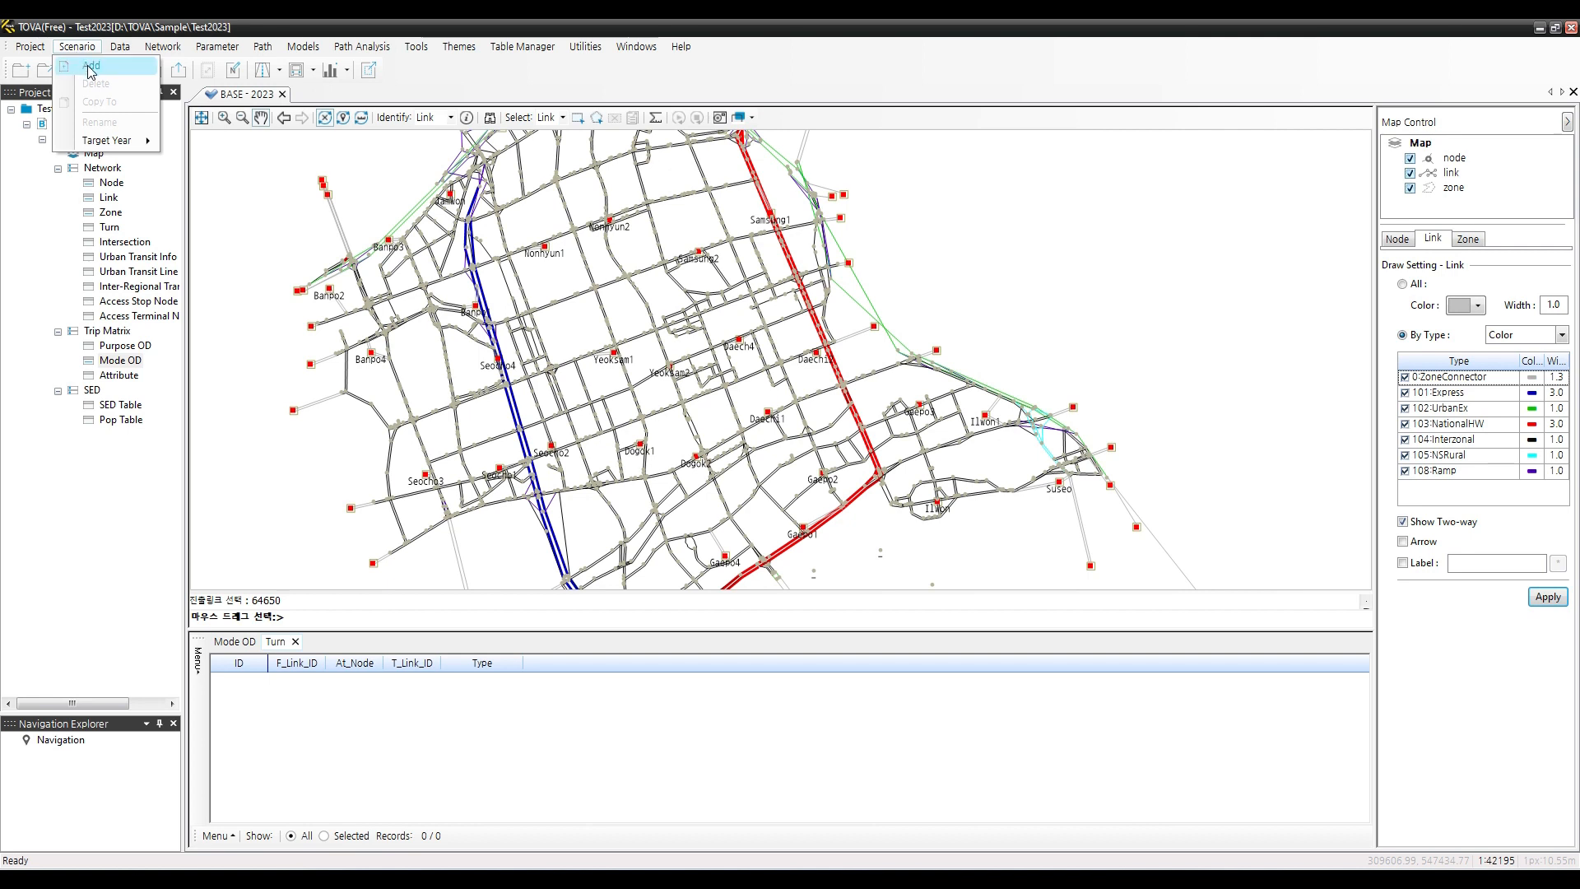
click(91, 71)
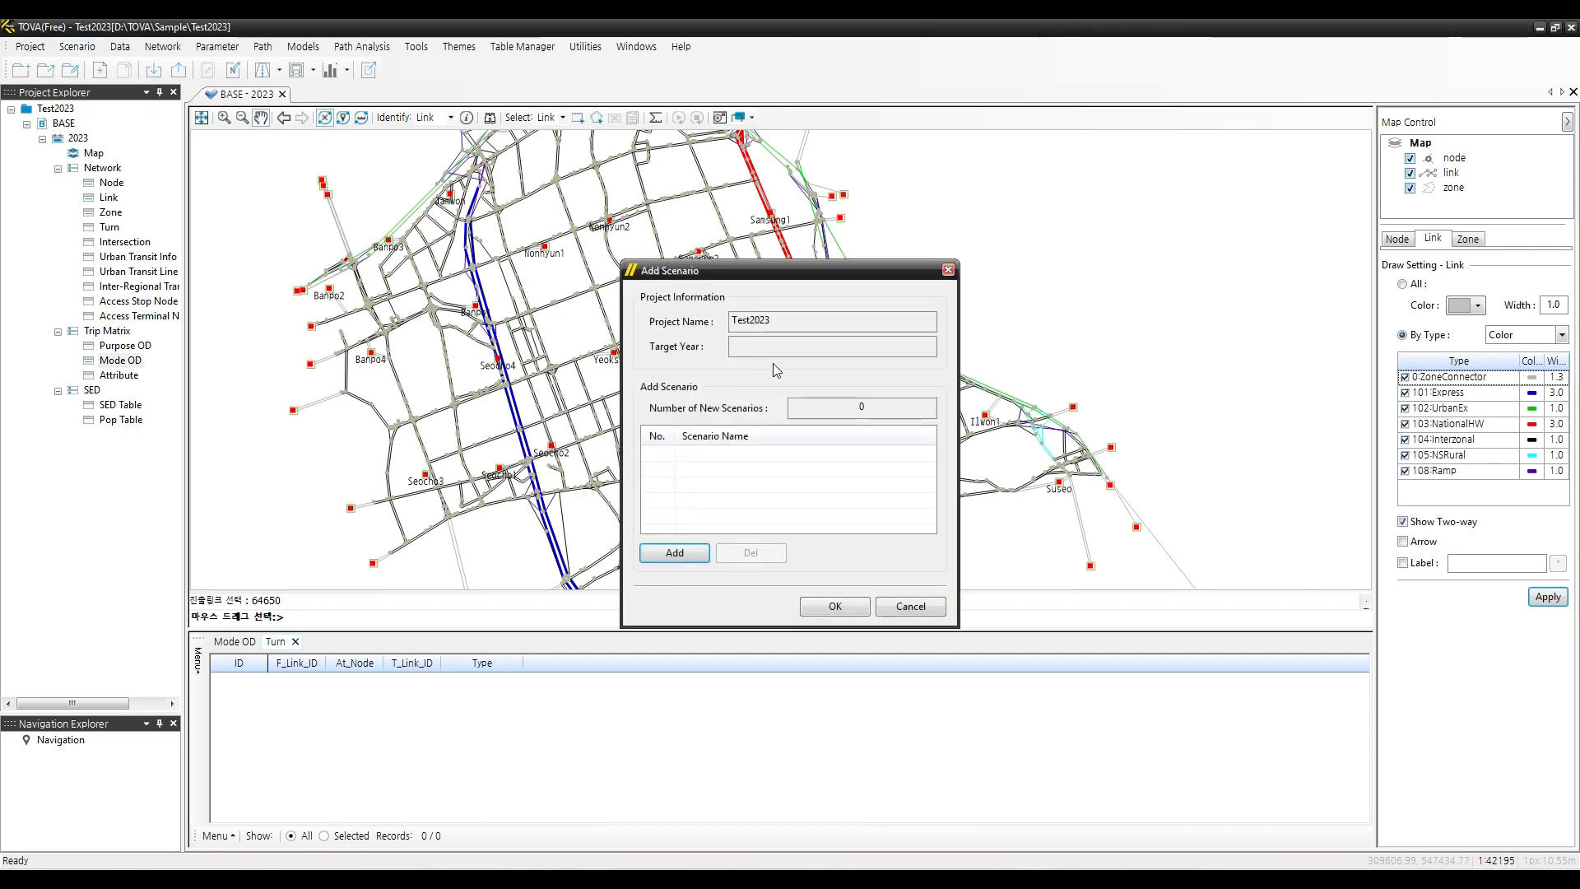
click(683, 550)
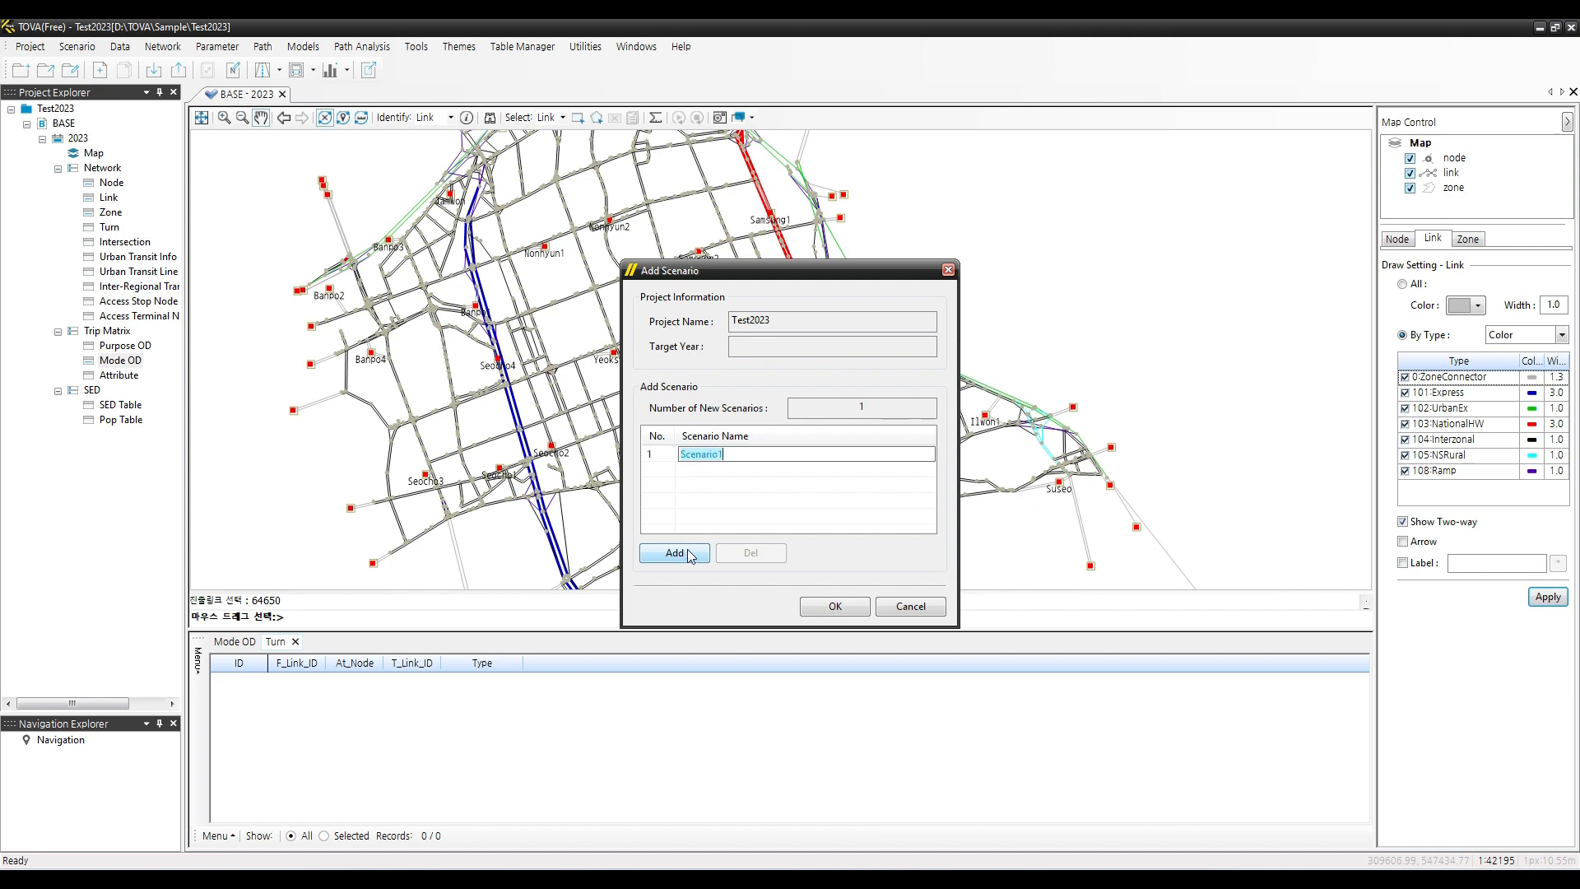
text(Alt1)
click(691, 564)
text(Al)
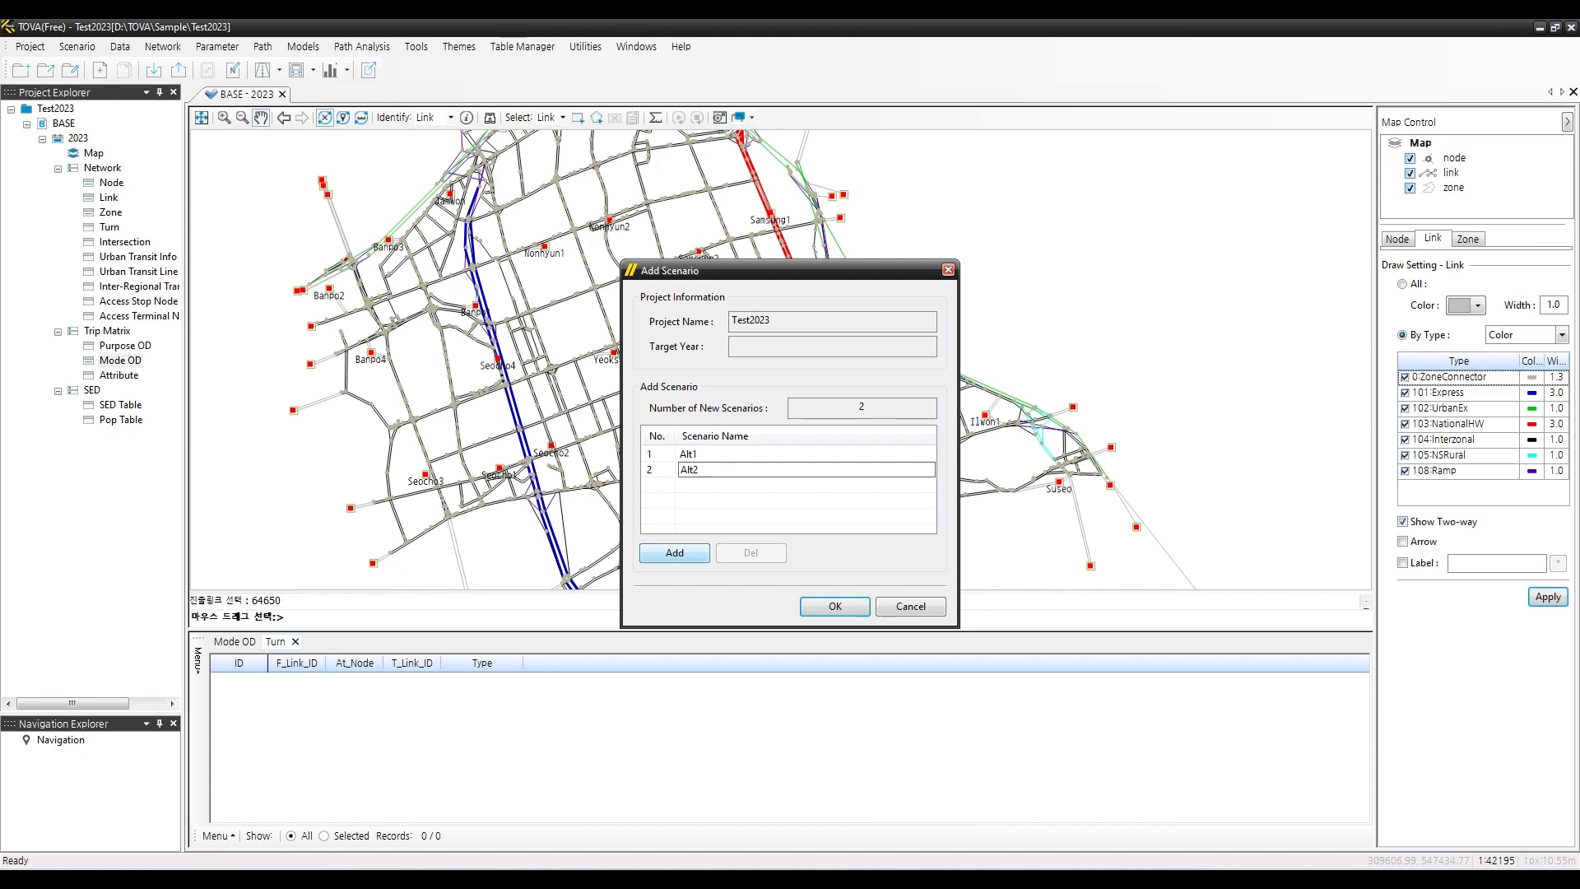
click(833, 606)
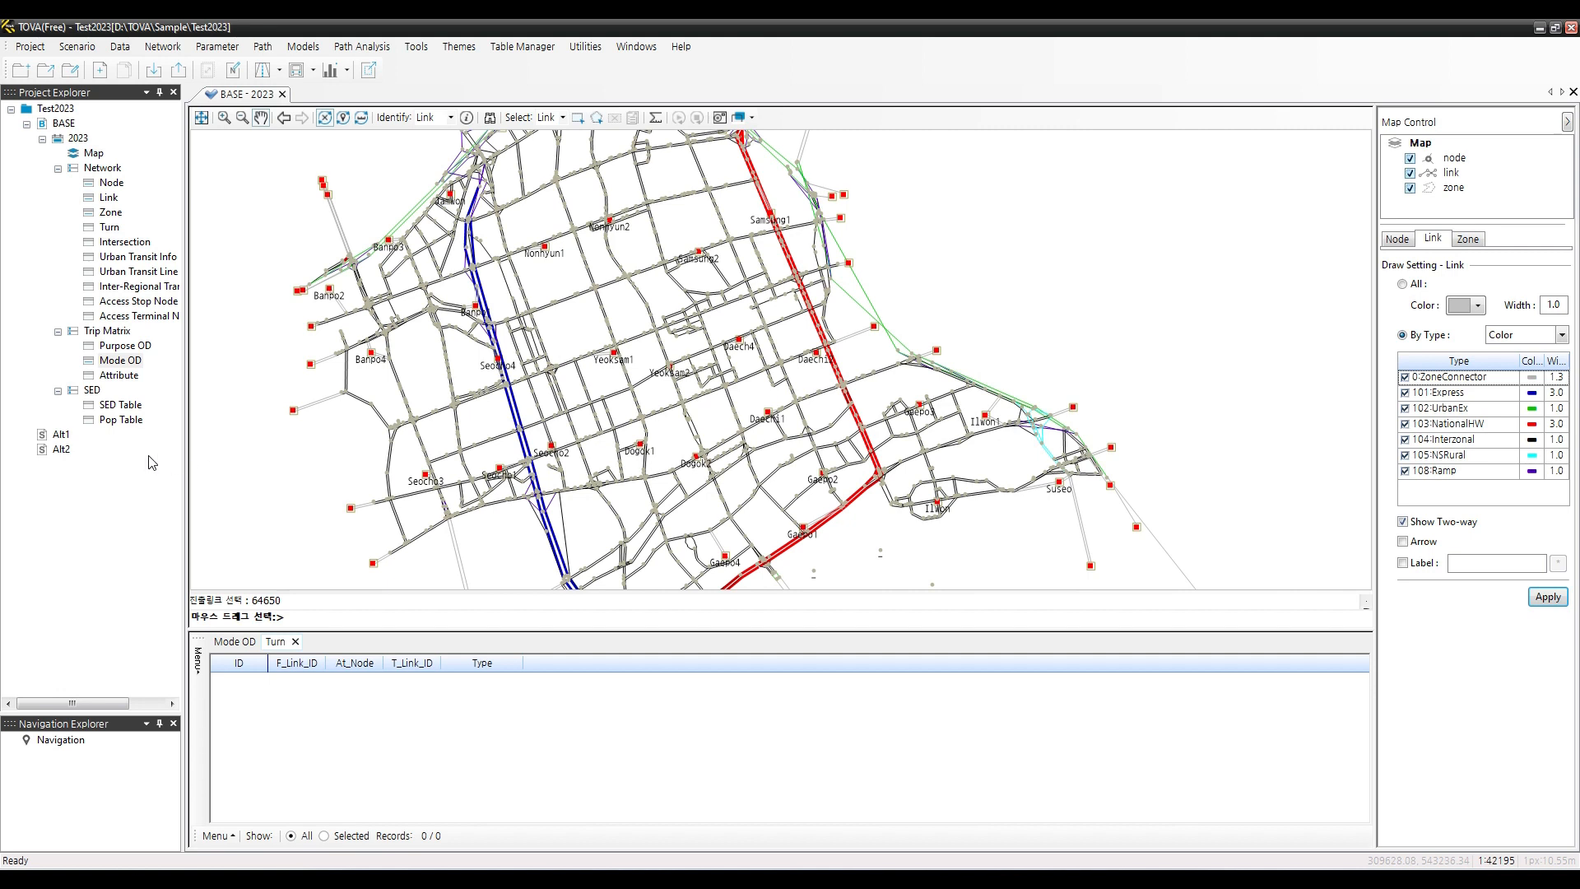
Add the target year 2023 to both the Alt1 and Alt2 scenarios
click(61, 437)
right_click(63, 442)
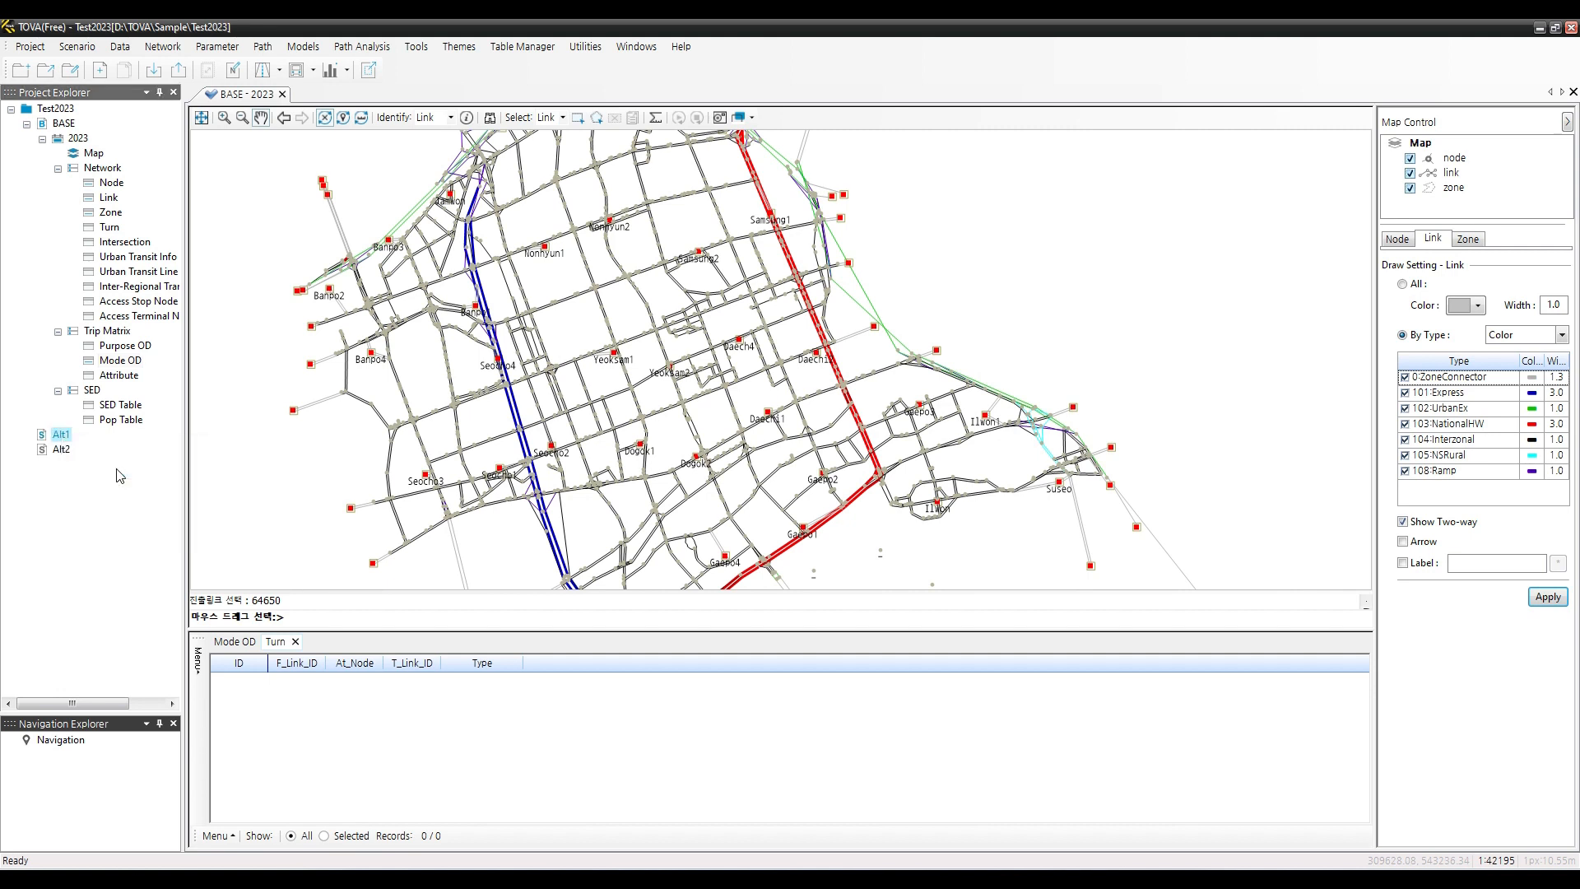
click(121, 468)
click(783, 471)
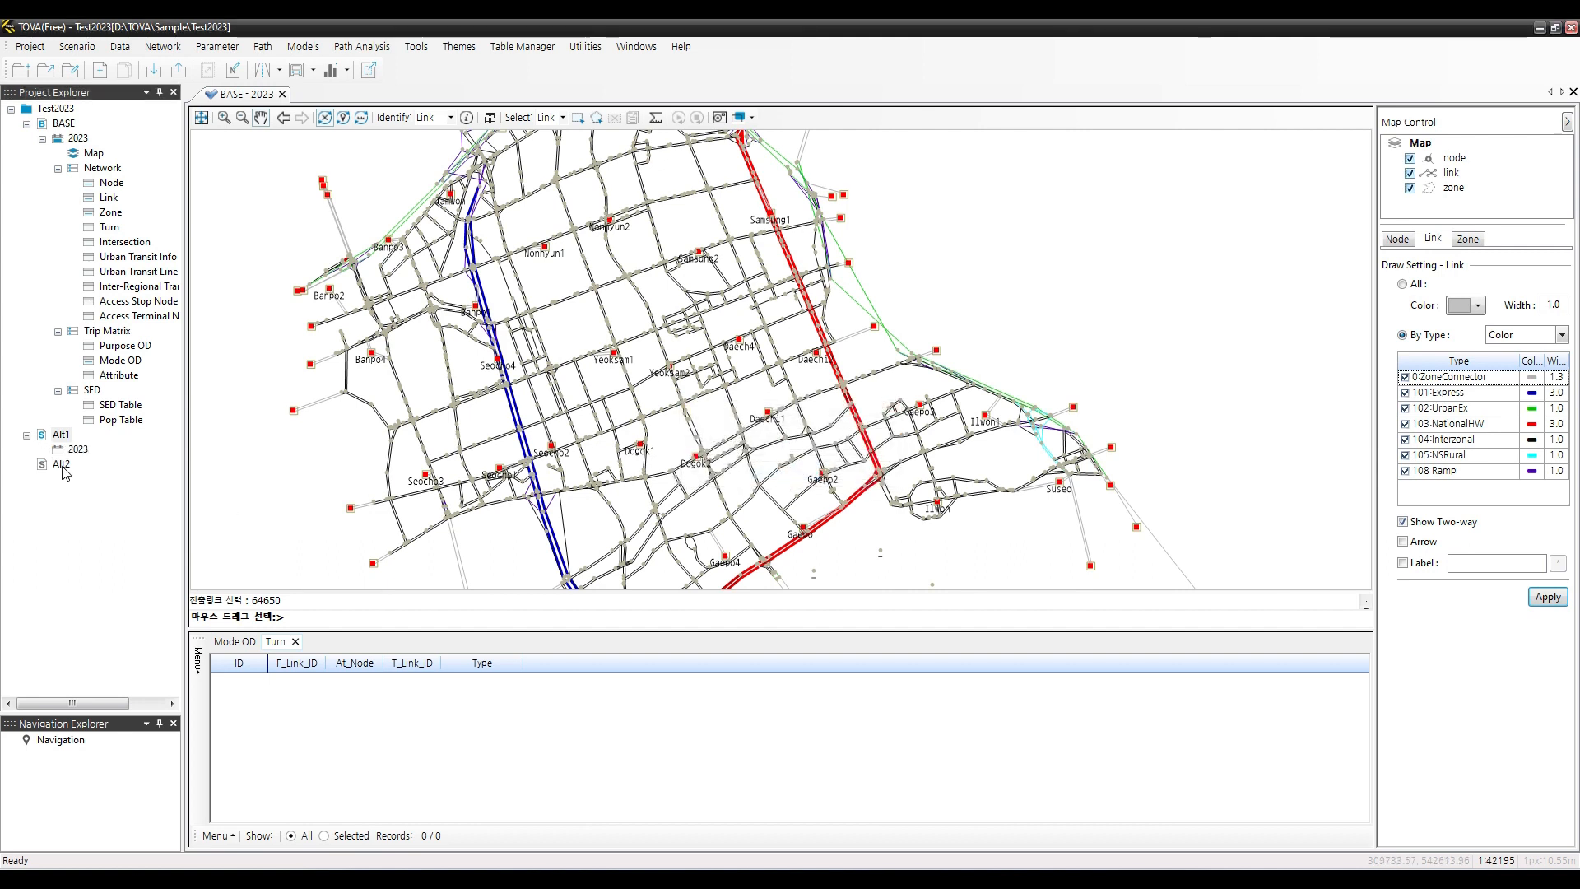
right_click(62, 466)
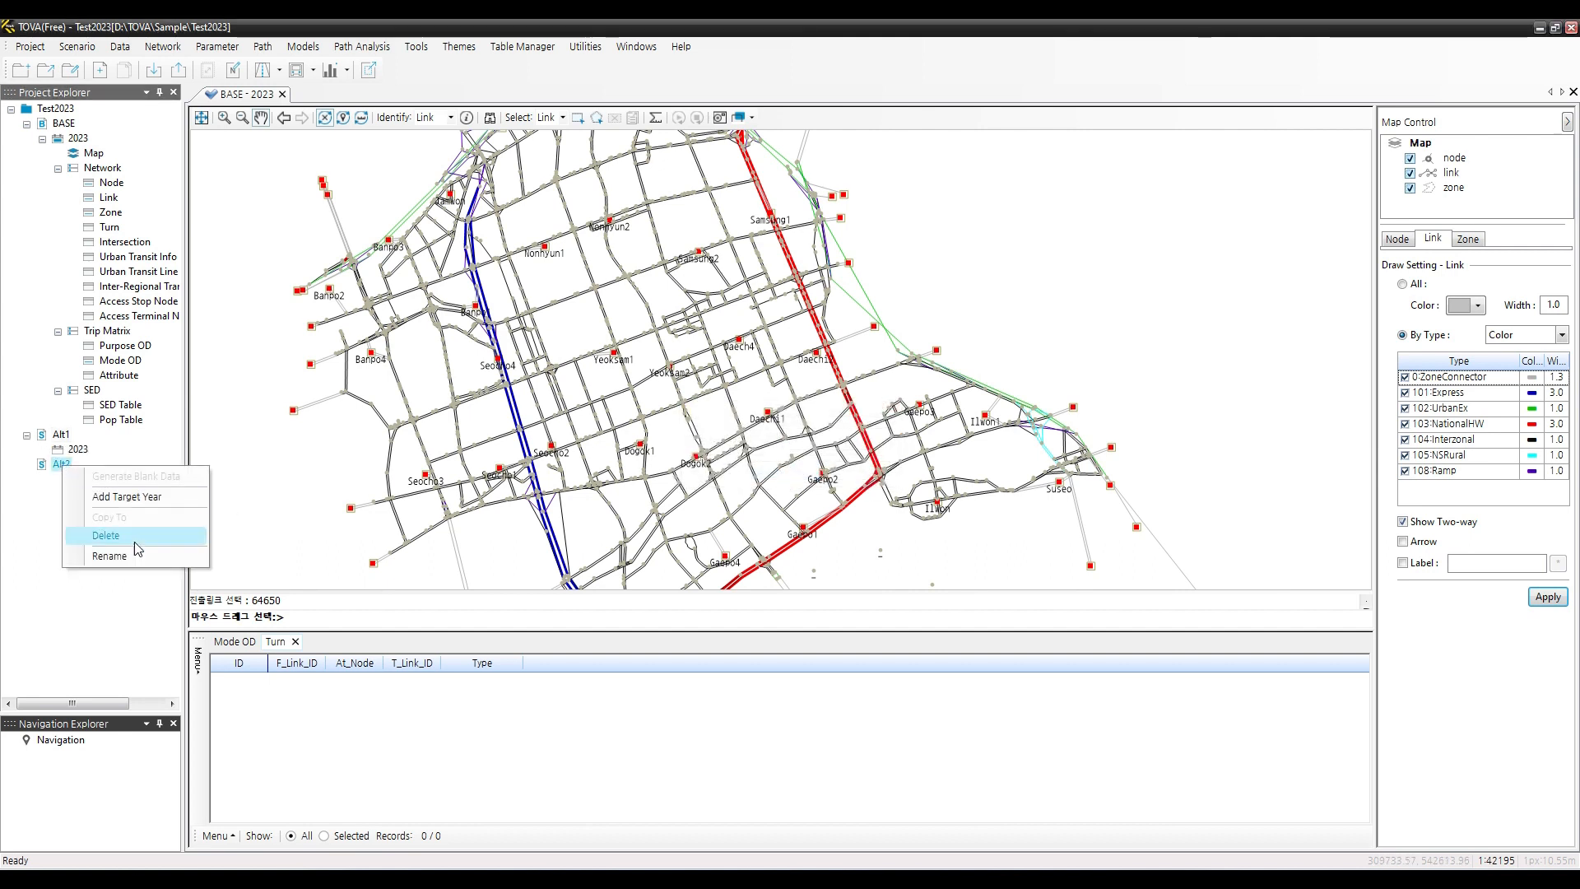
click(127, 497)
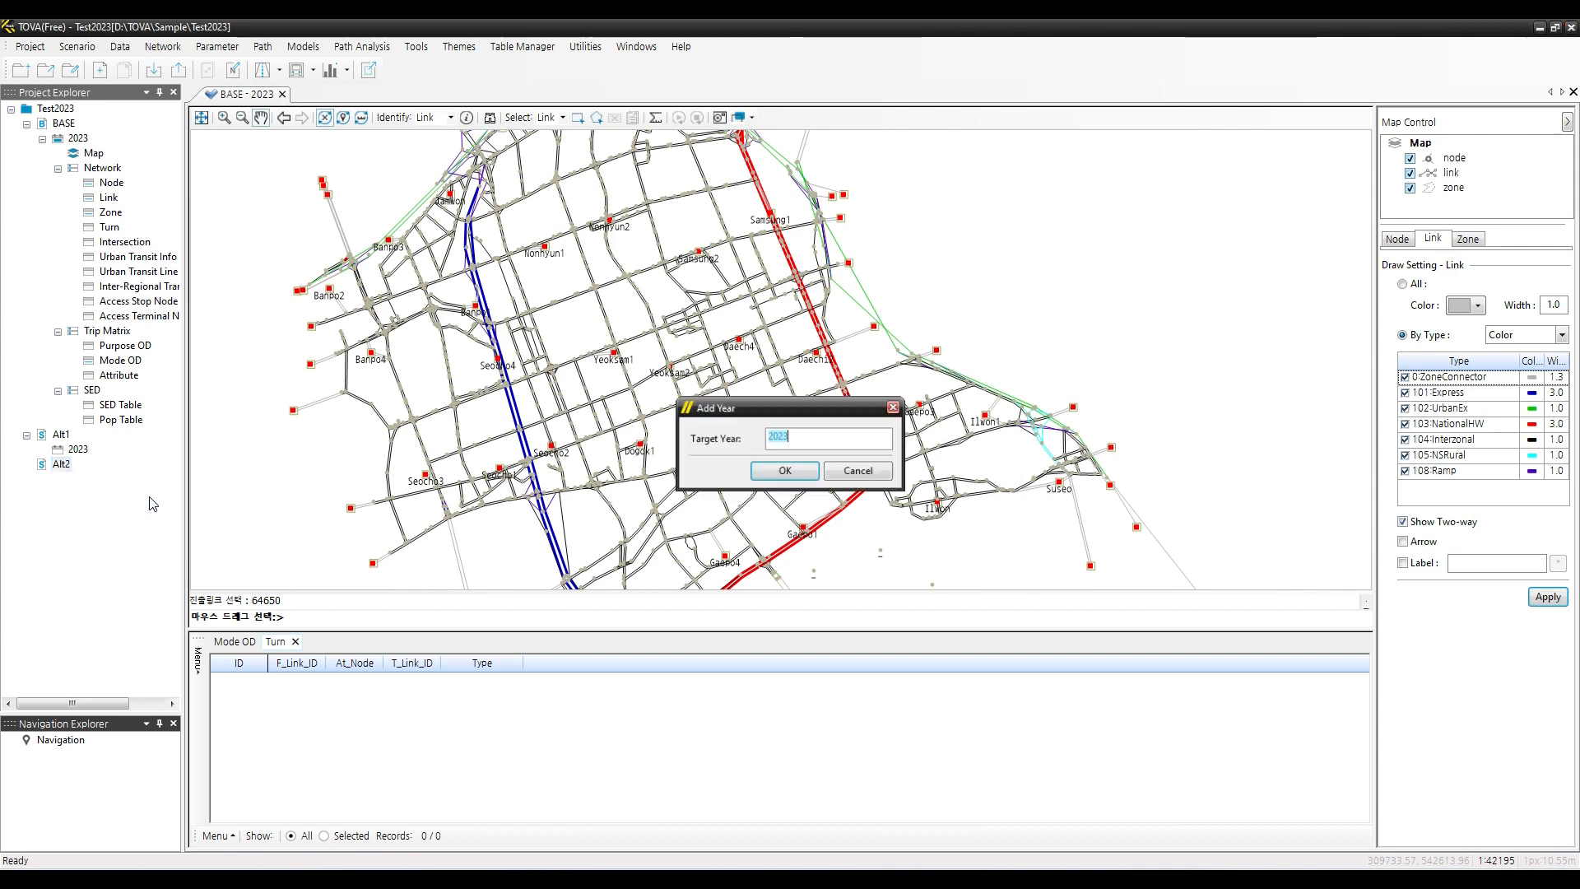
click(782, 472)
Generate blank data for the 2023 target year of both Alt1 and Alt2
right_click(79, 451)
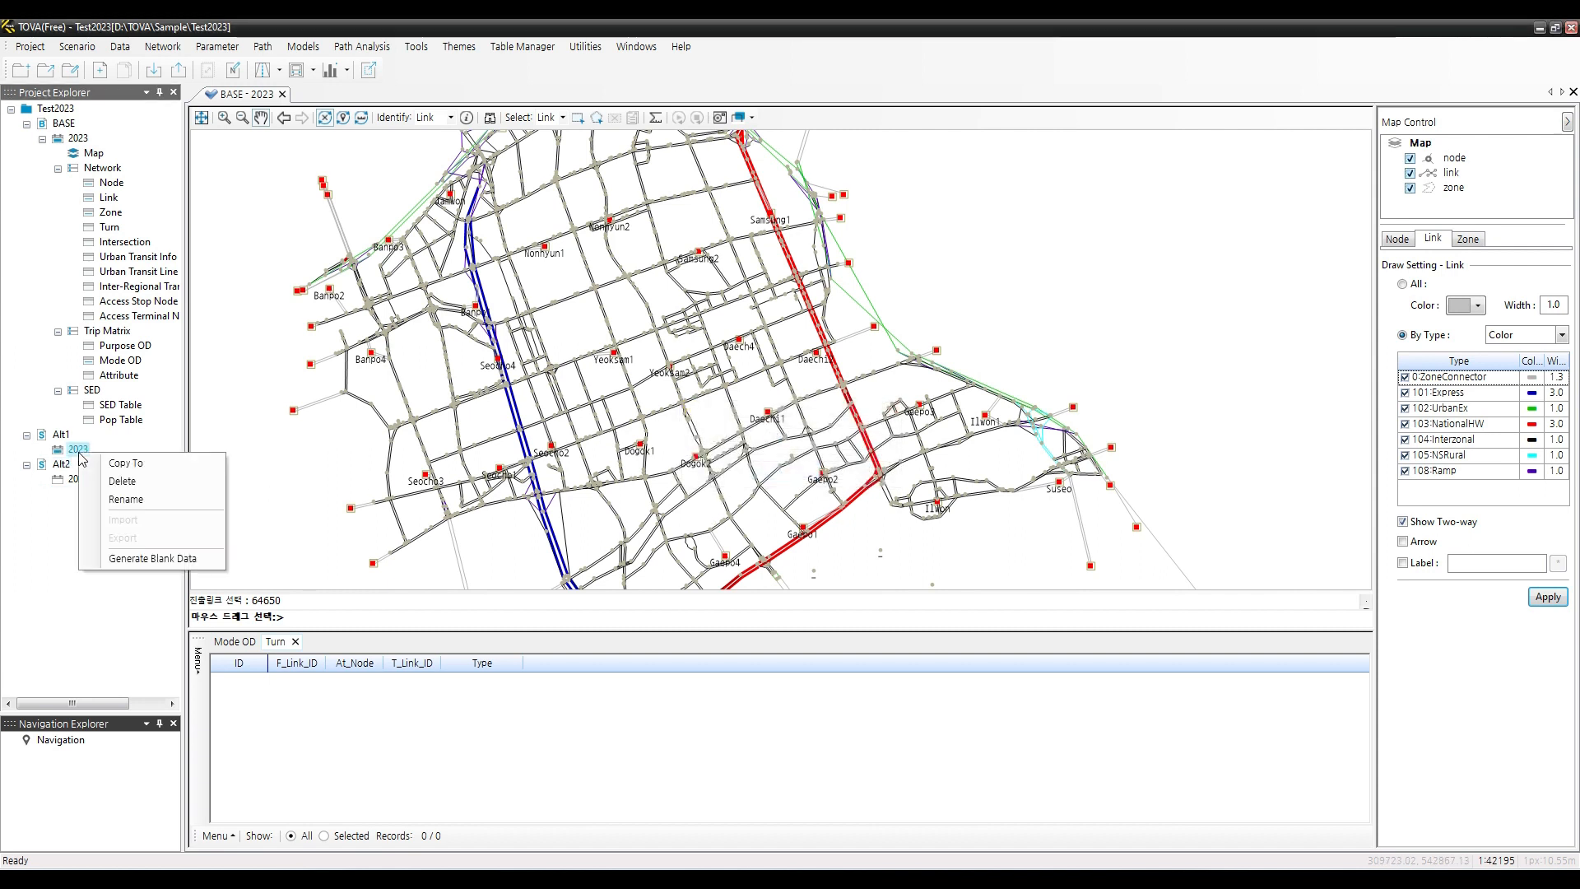
click(162, 558)
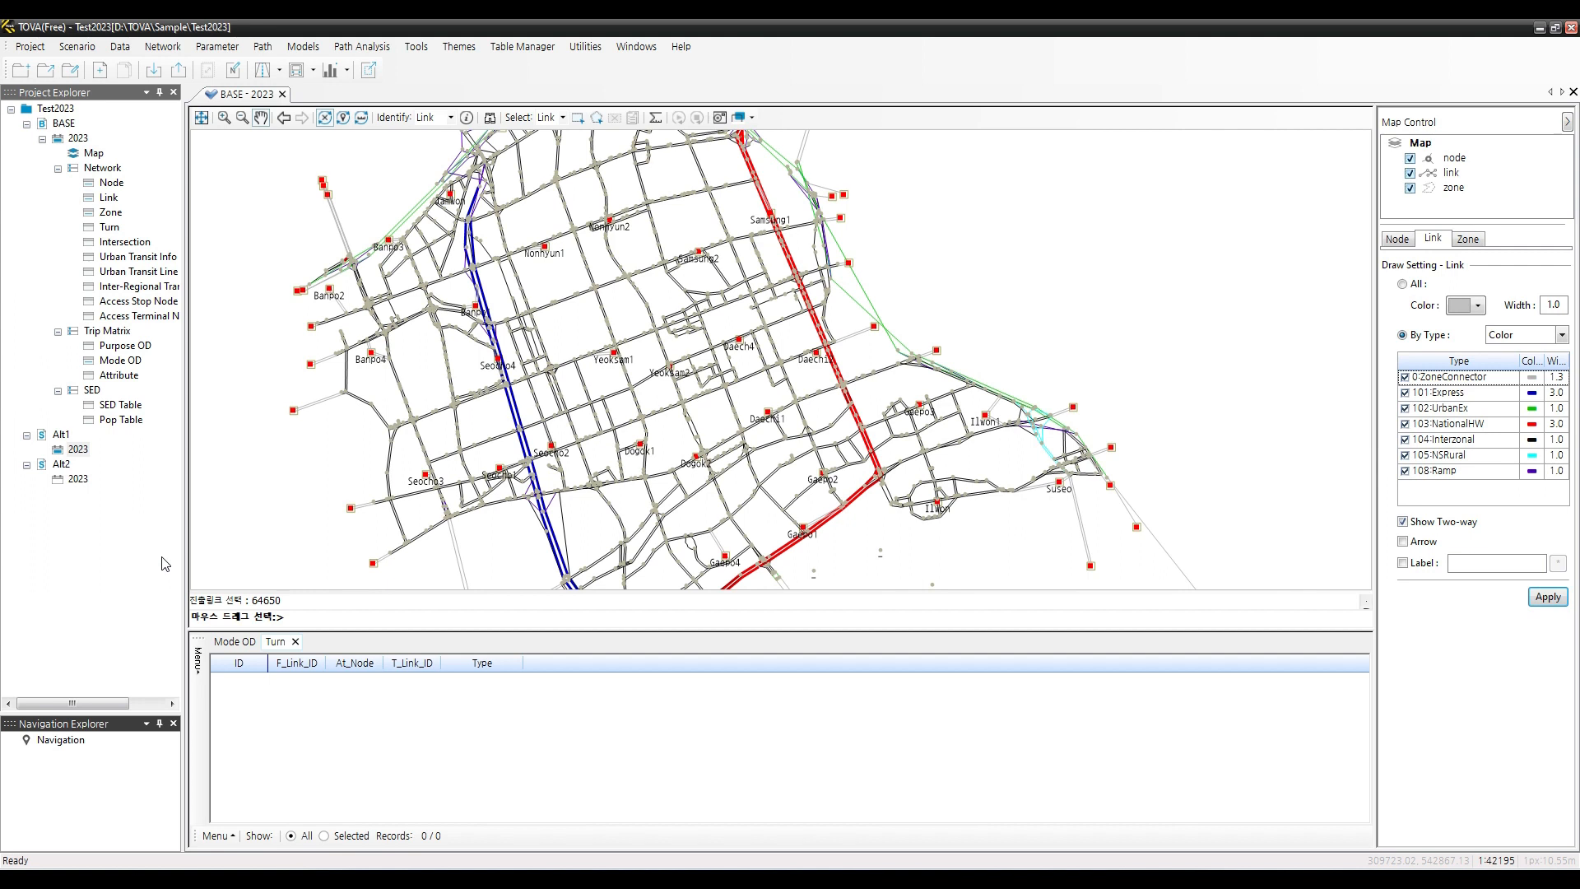
scroll(117, 518, down, 1)
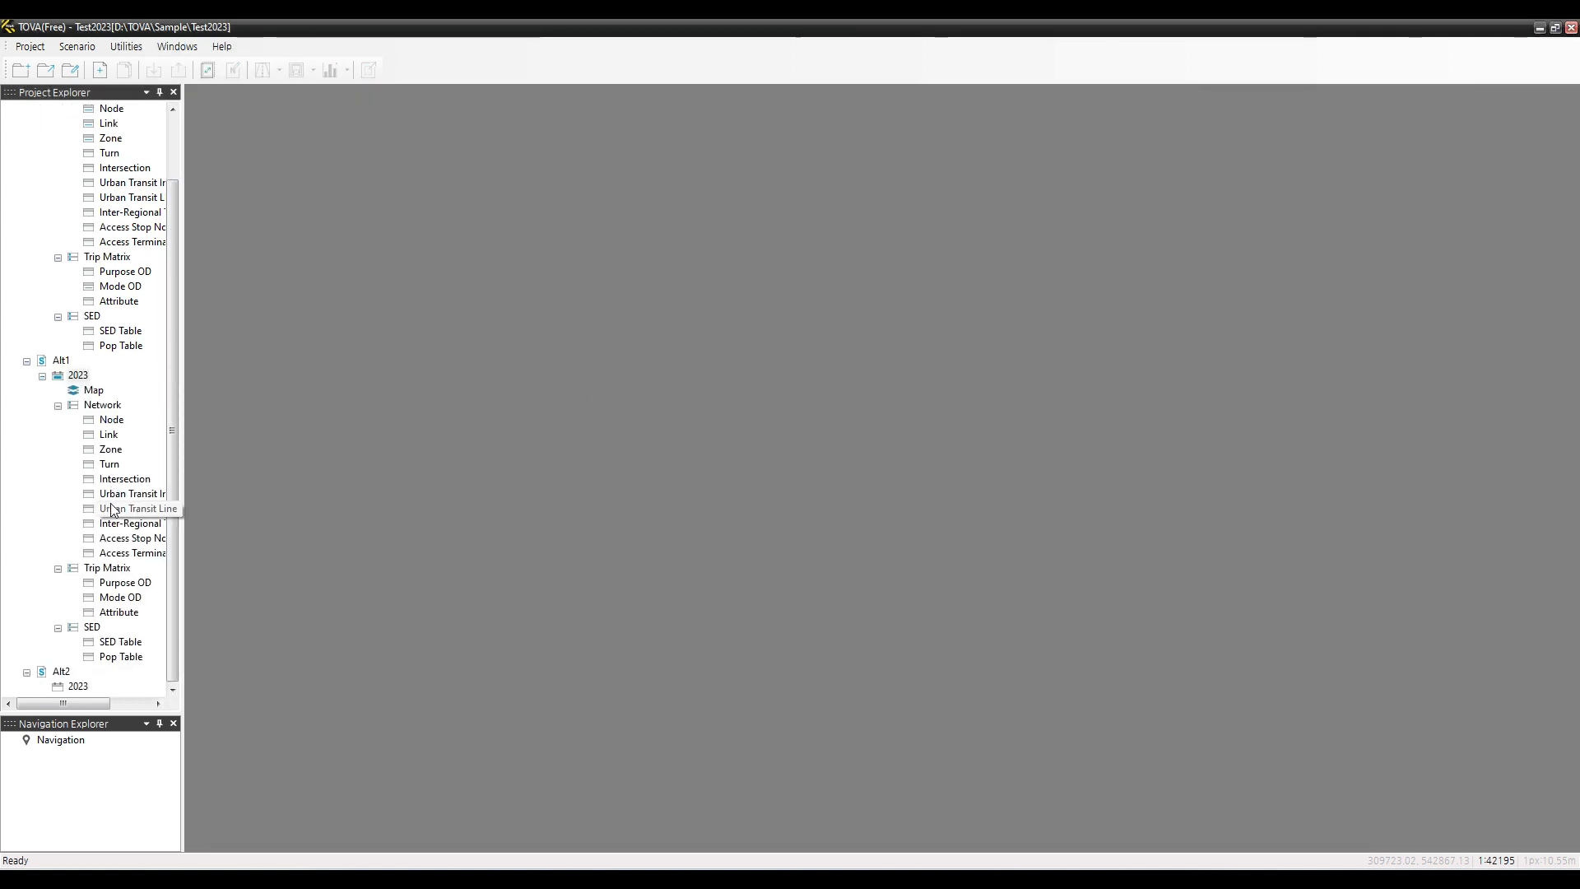
click(78, 687)
right_click(85, 691)
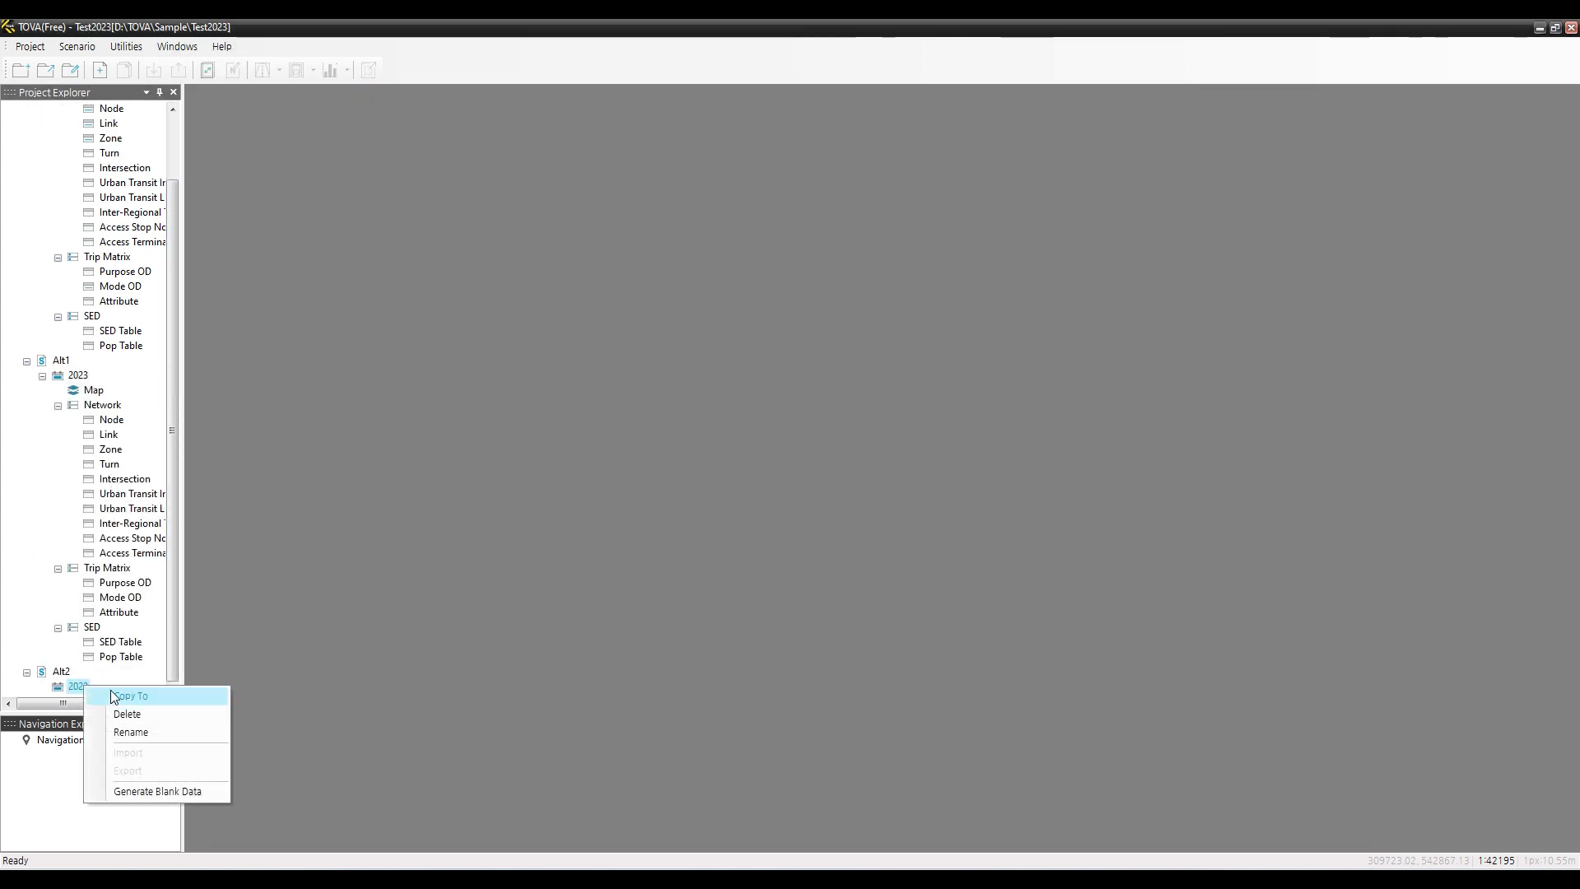
click(147, 788)
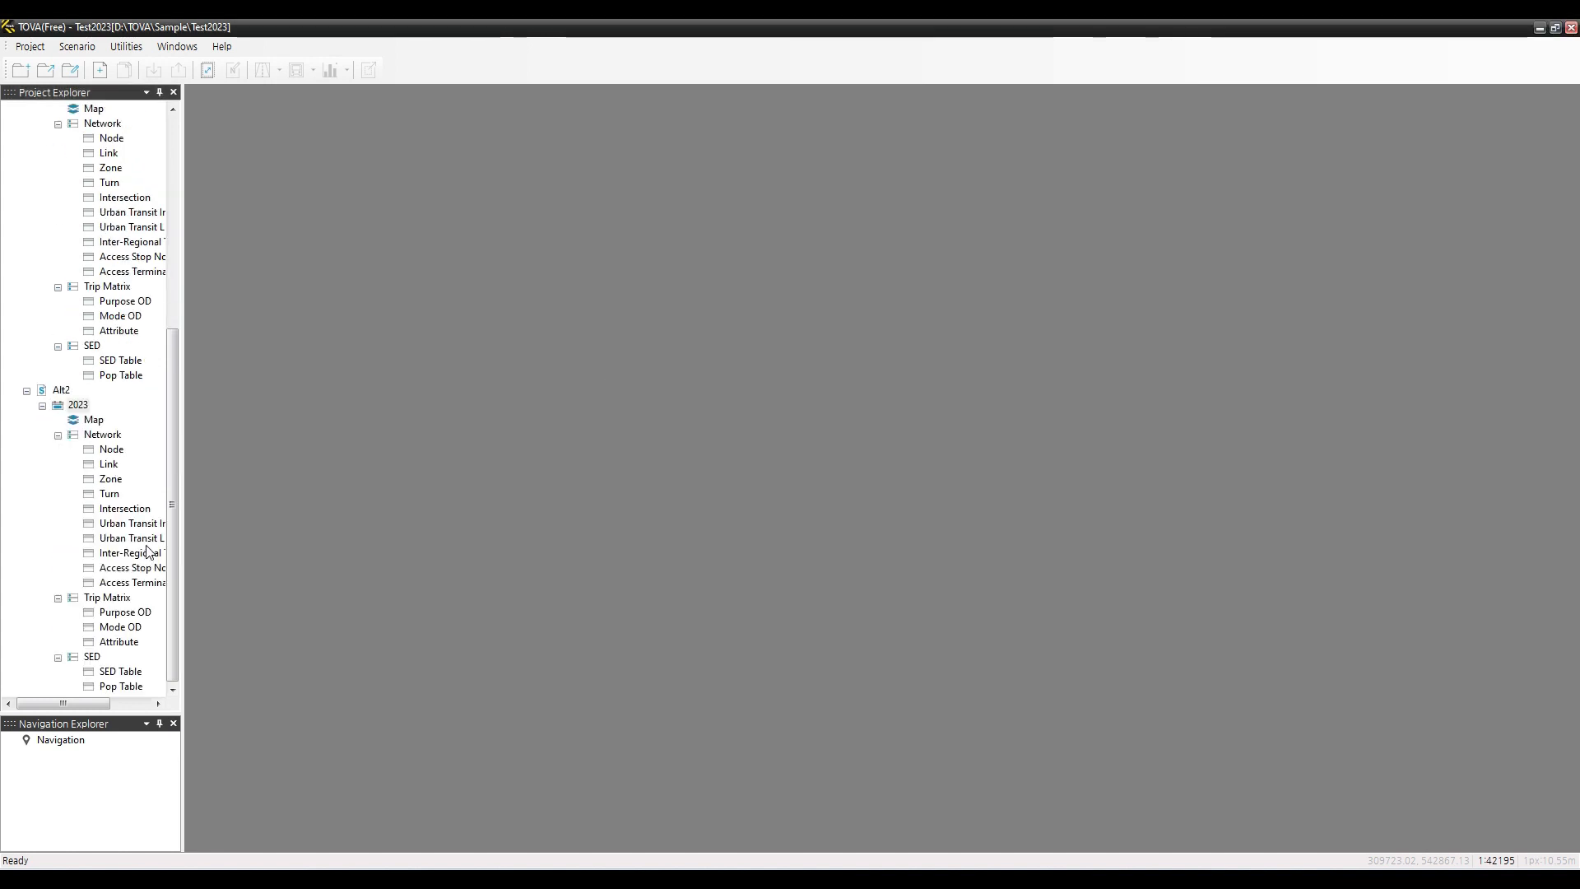
Open the map of Alt1's 2023 target year to check its blank data
scroll(115, 539, up, 5)
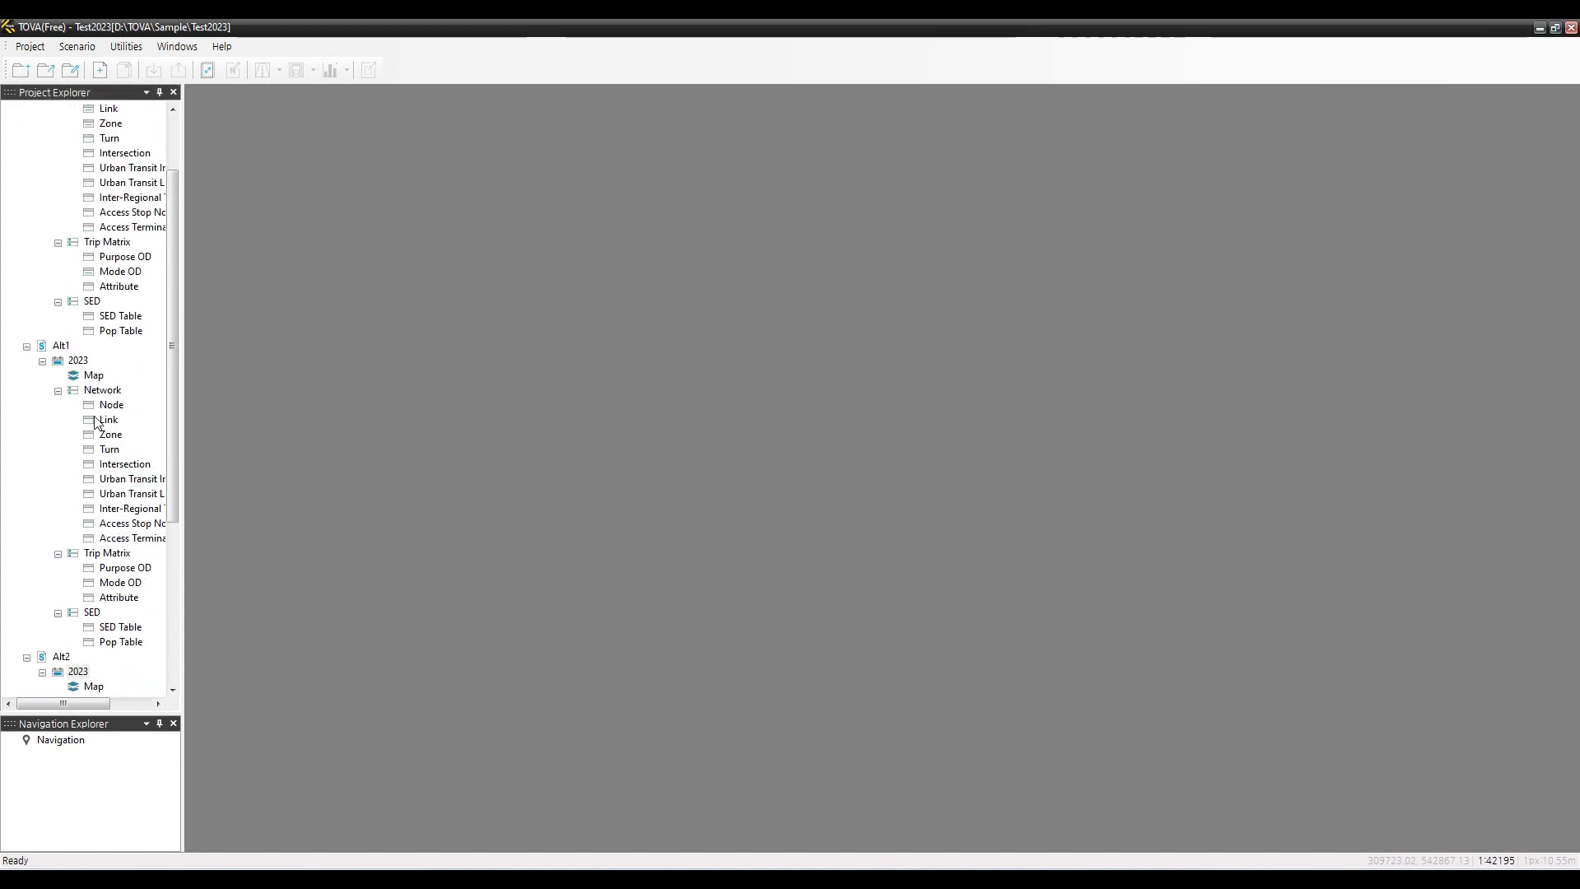
double_click(93, 377)
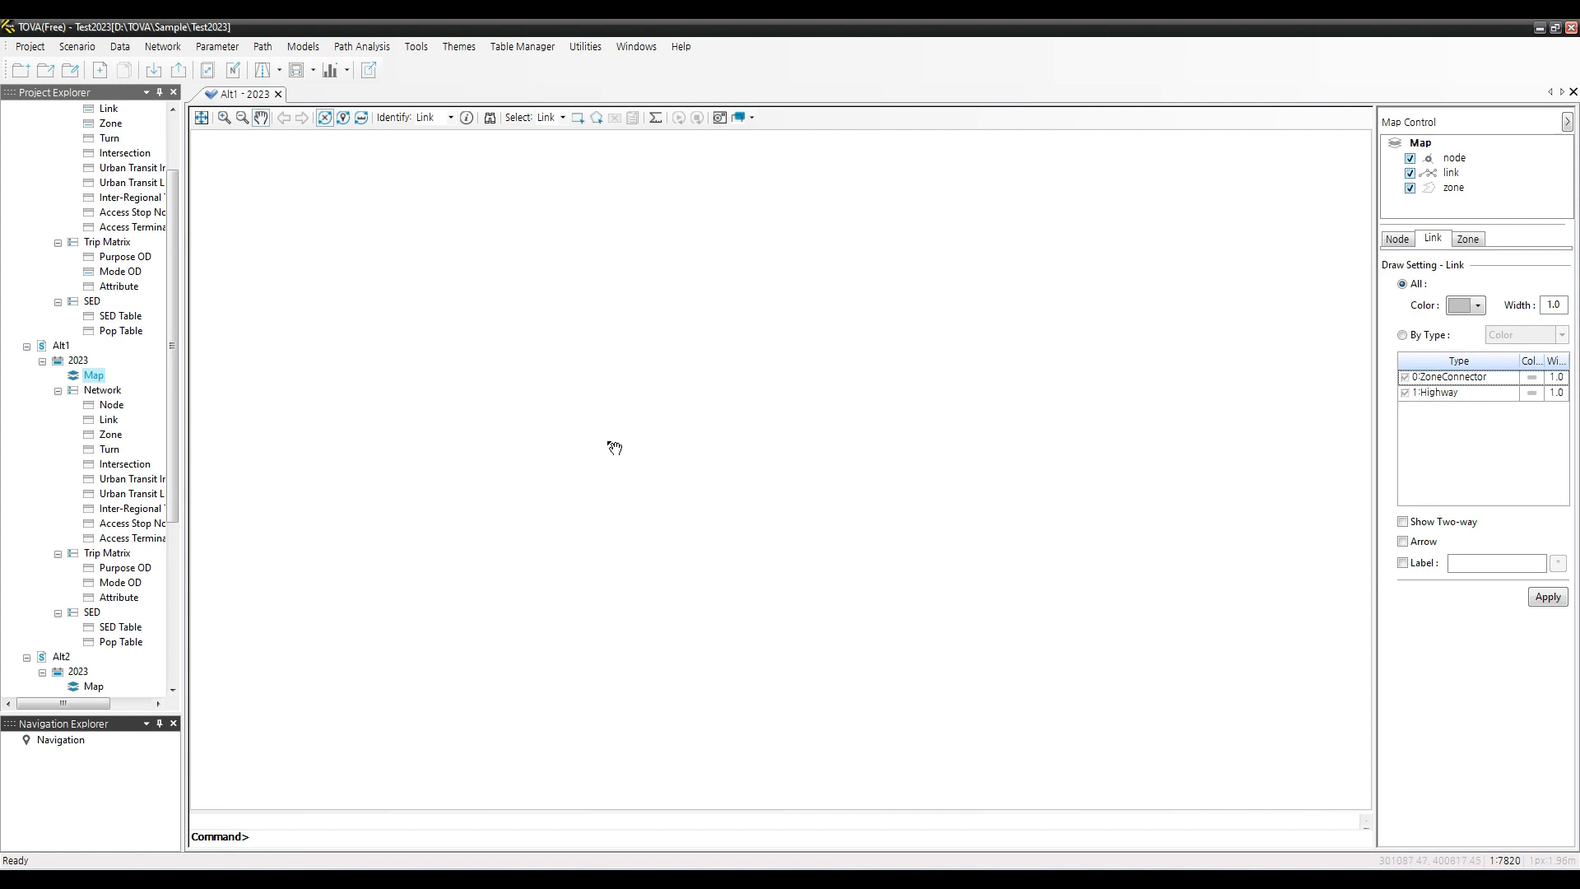
click(113, 405)
scroll(113, 412, up, 2)
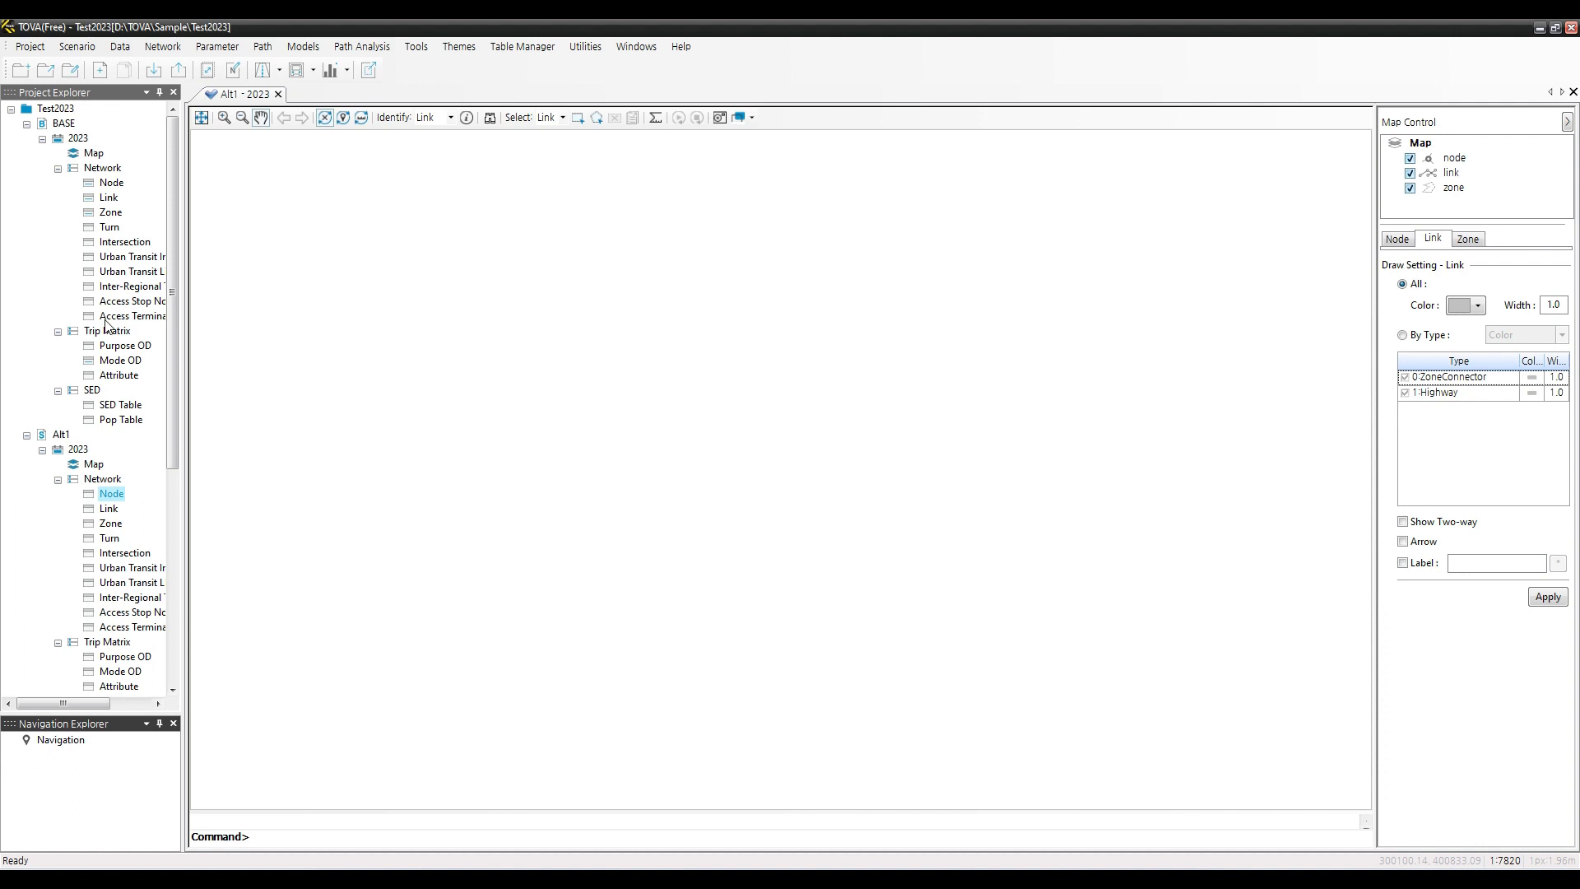
Copy the BASE 2023 target year to Alt1's 2023 and Alt2 without model results, accepting the replacement of existing data
right_click(62, 124)
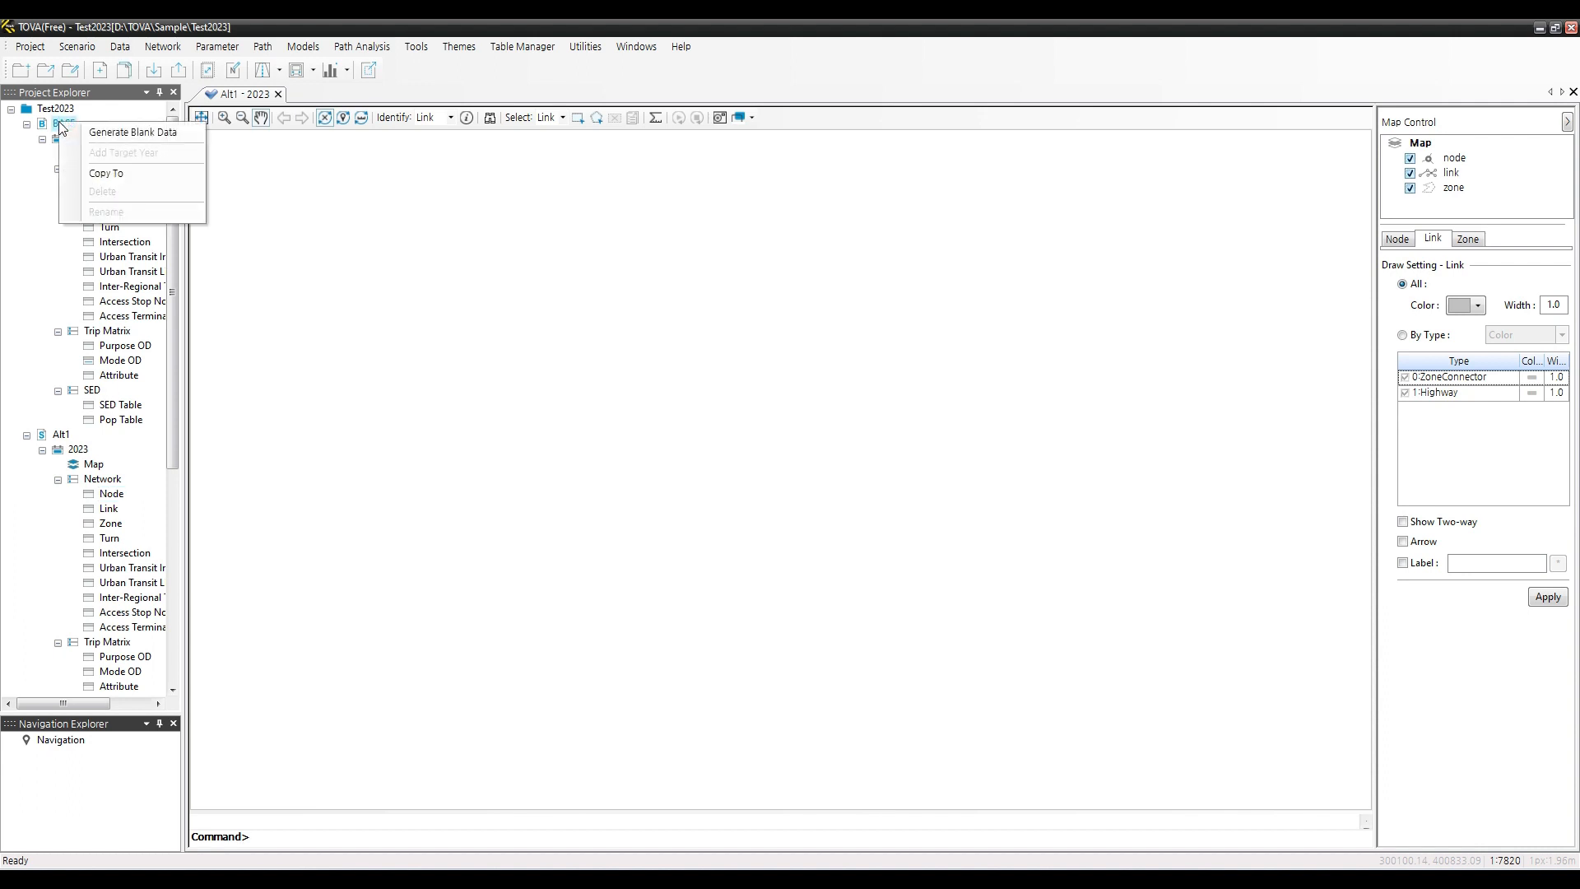
click(22, 177)
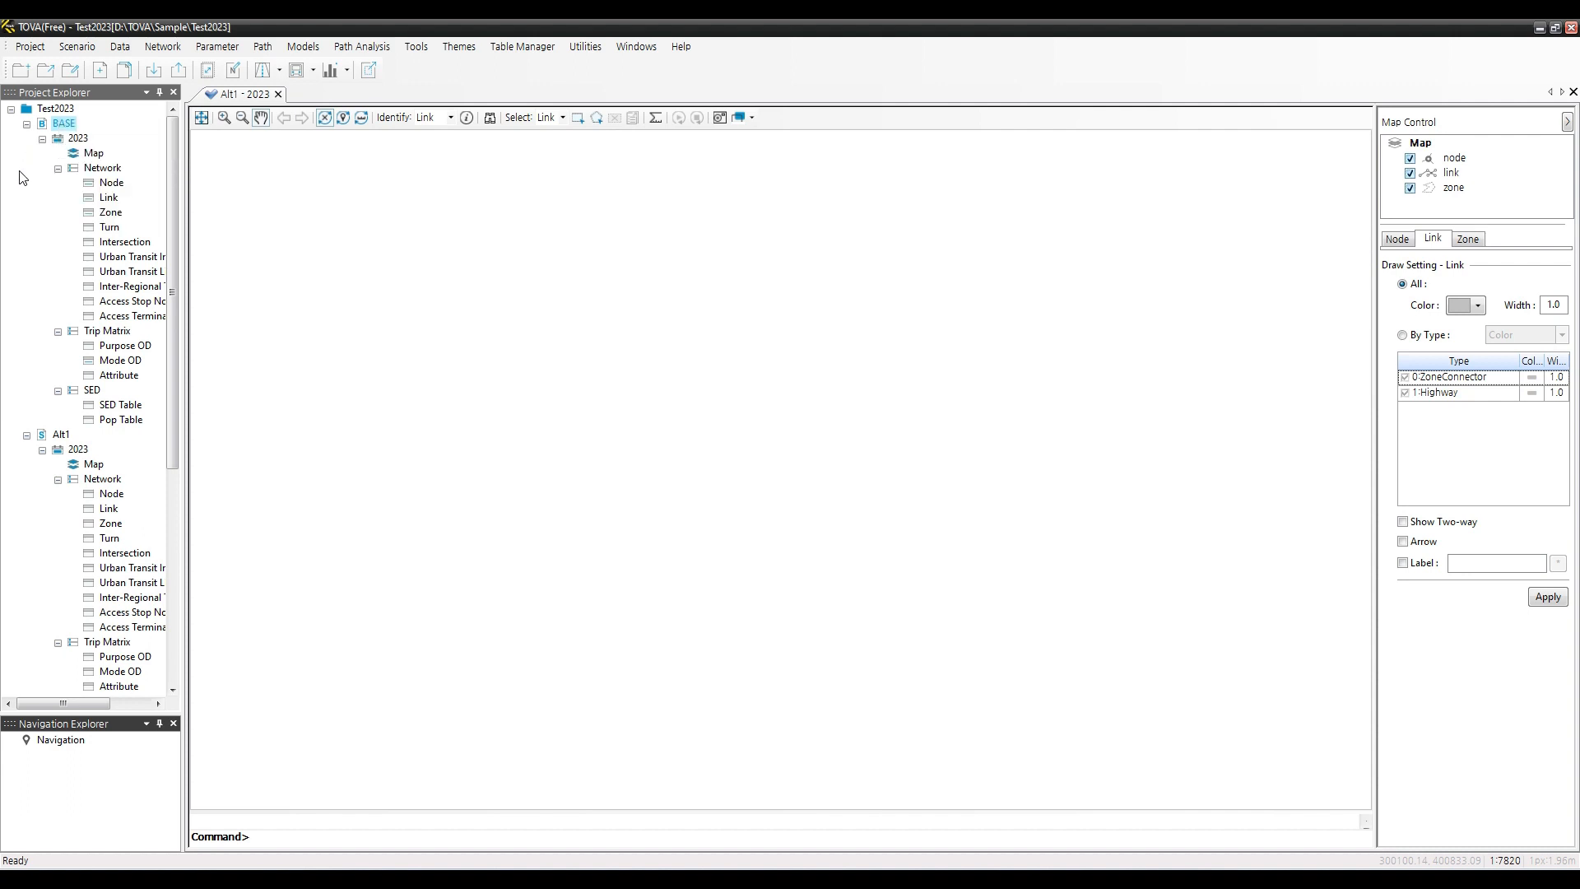
right_click(80, 139)
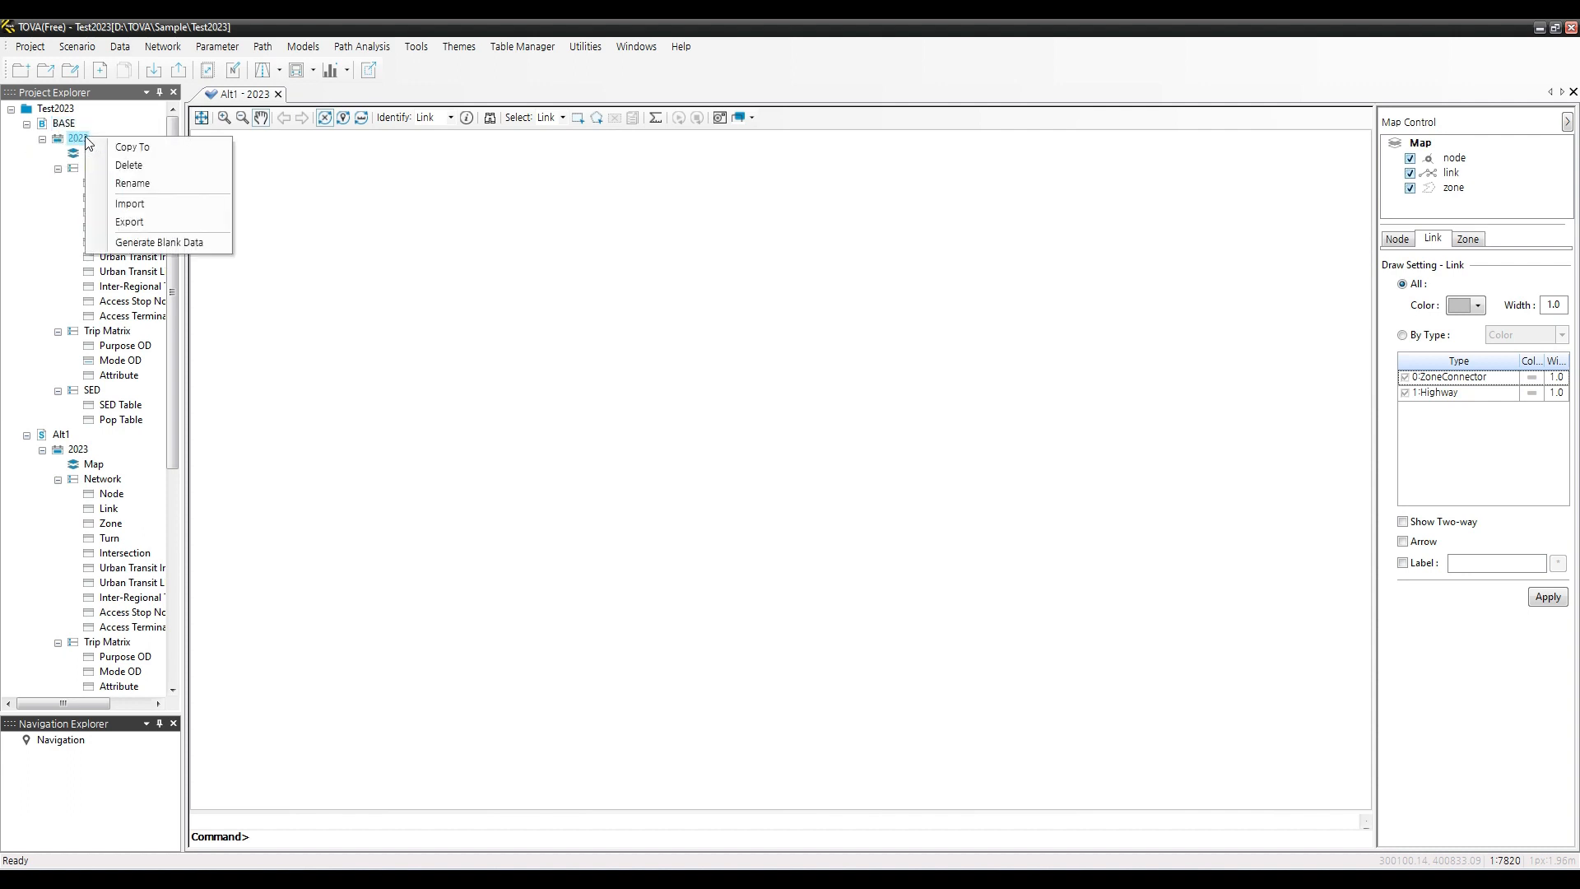
click(132, 149)
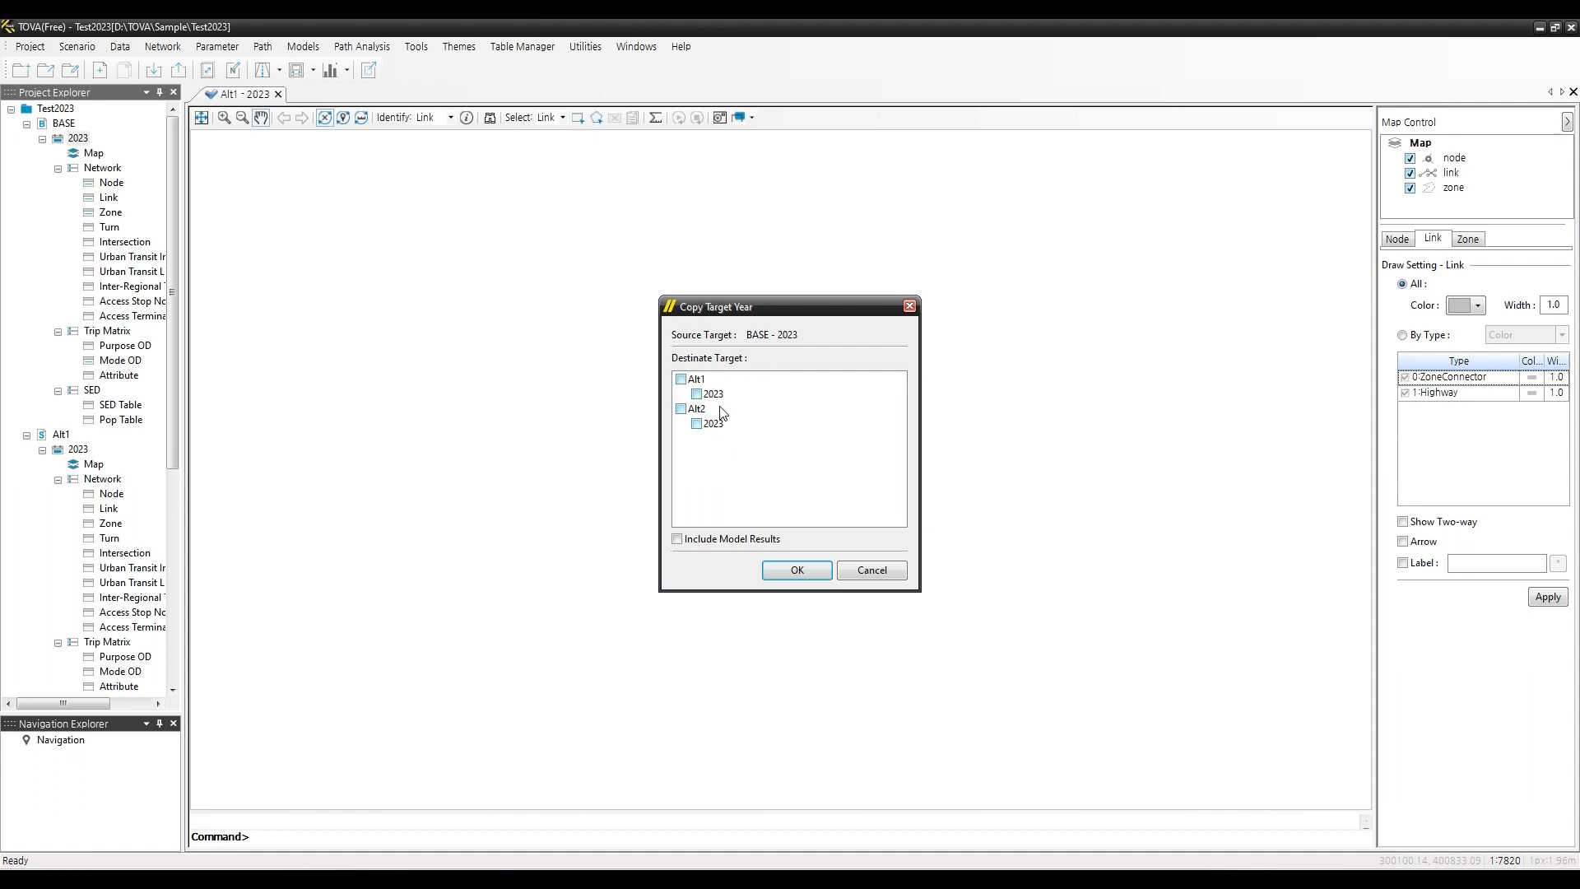
click(696, 394)
click(682, 408)
click(676, 541)
click(676, 539)
click(806, 570)
click(808, 489)
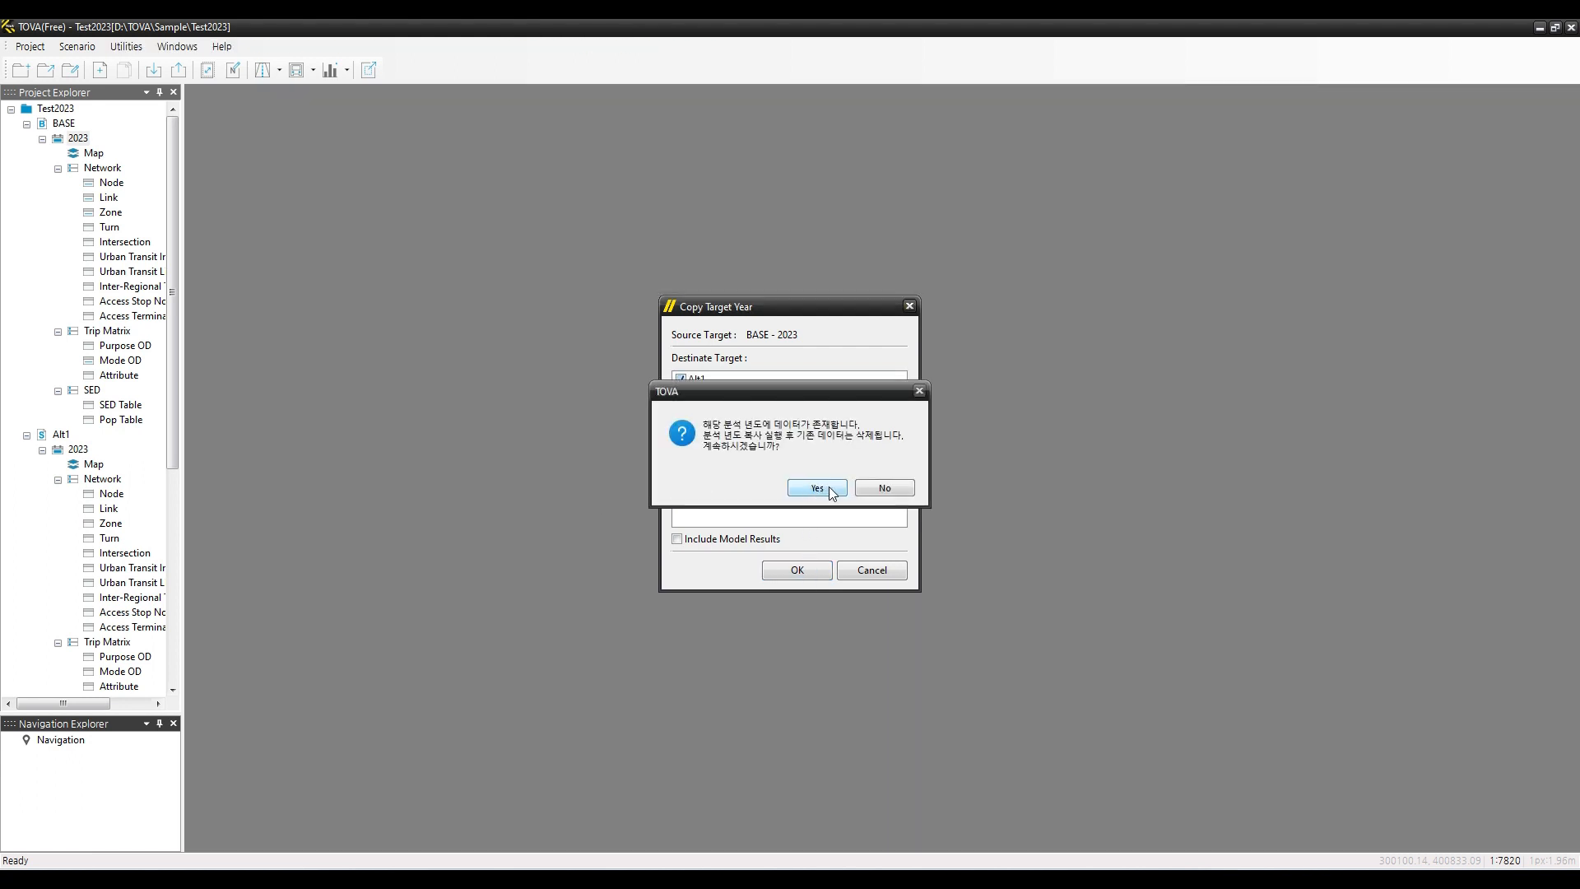
click(818, 491)
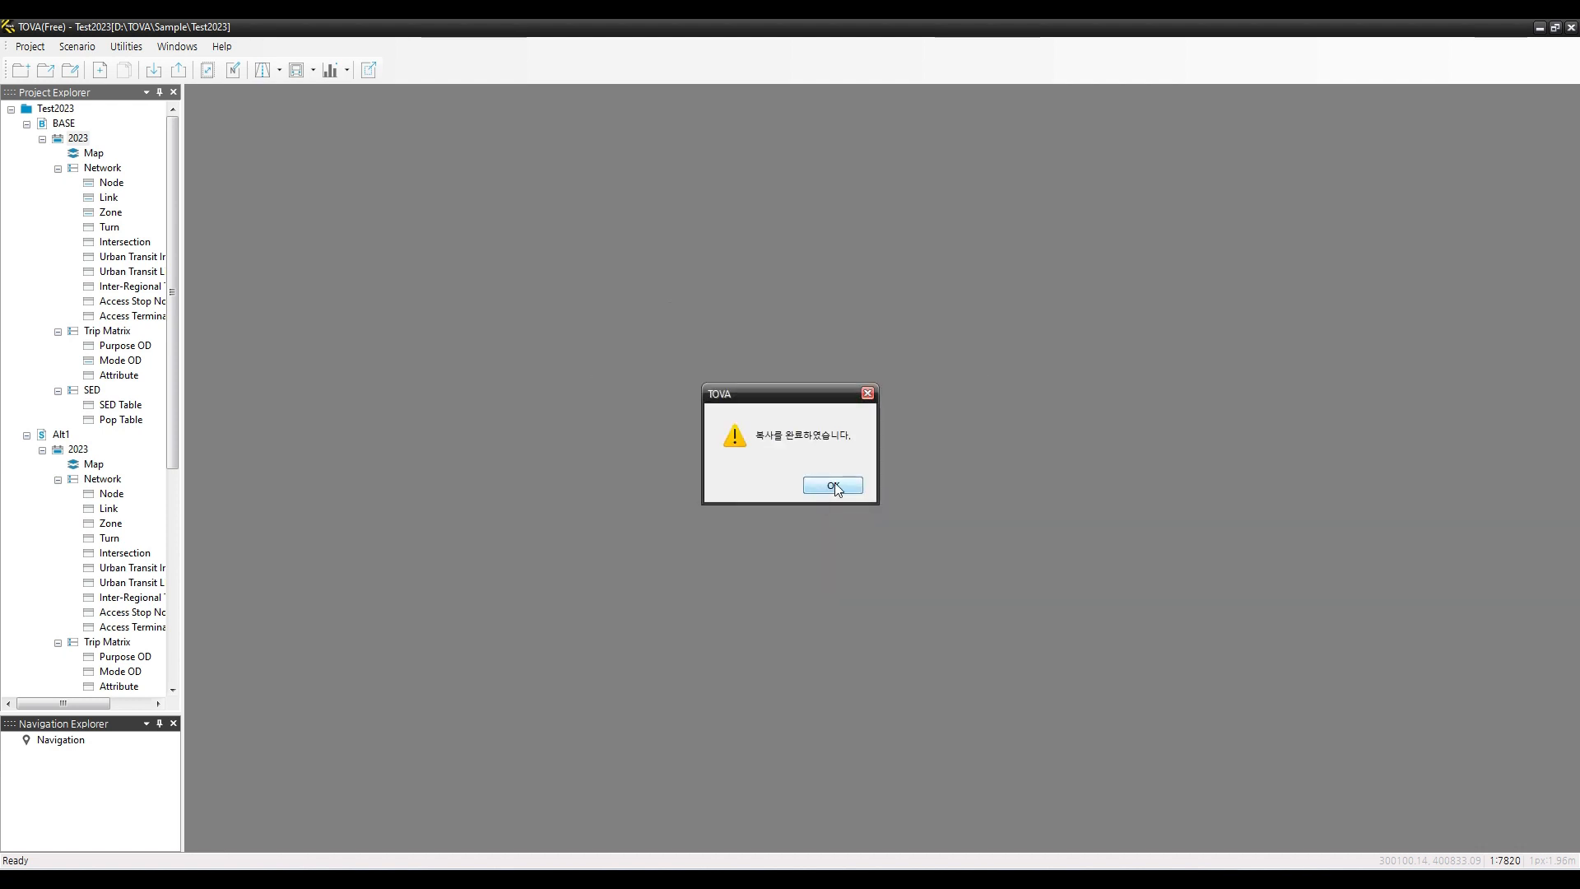
click(838, 479)
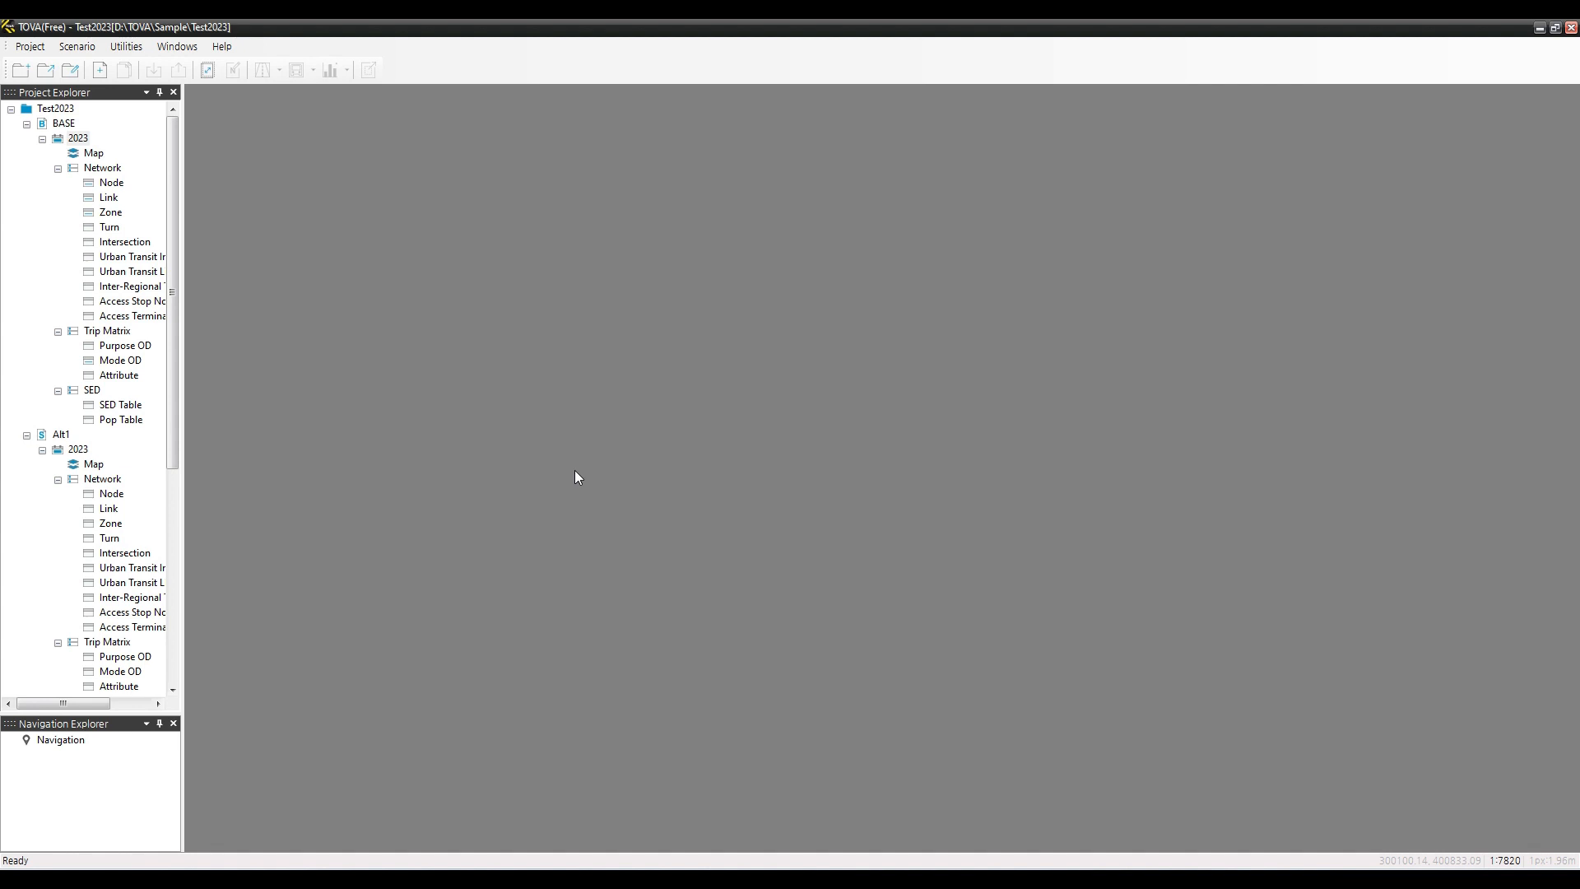
Delete the Alt2 scenario together with its DB files
scroll(152, 520, down, 7)
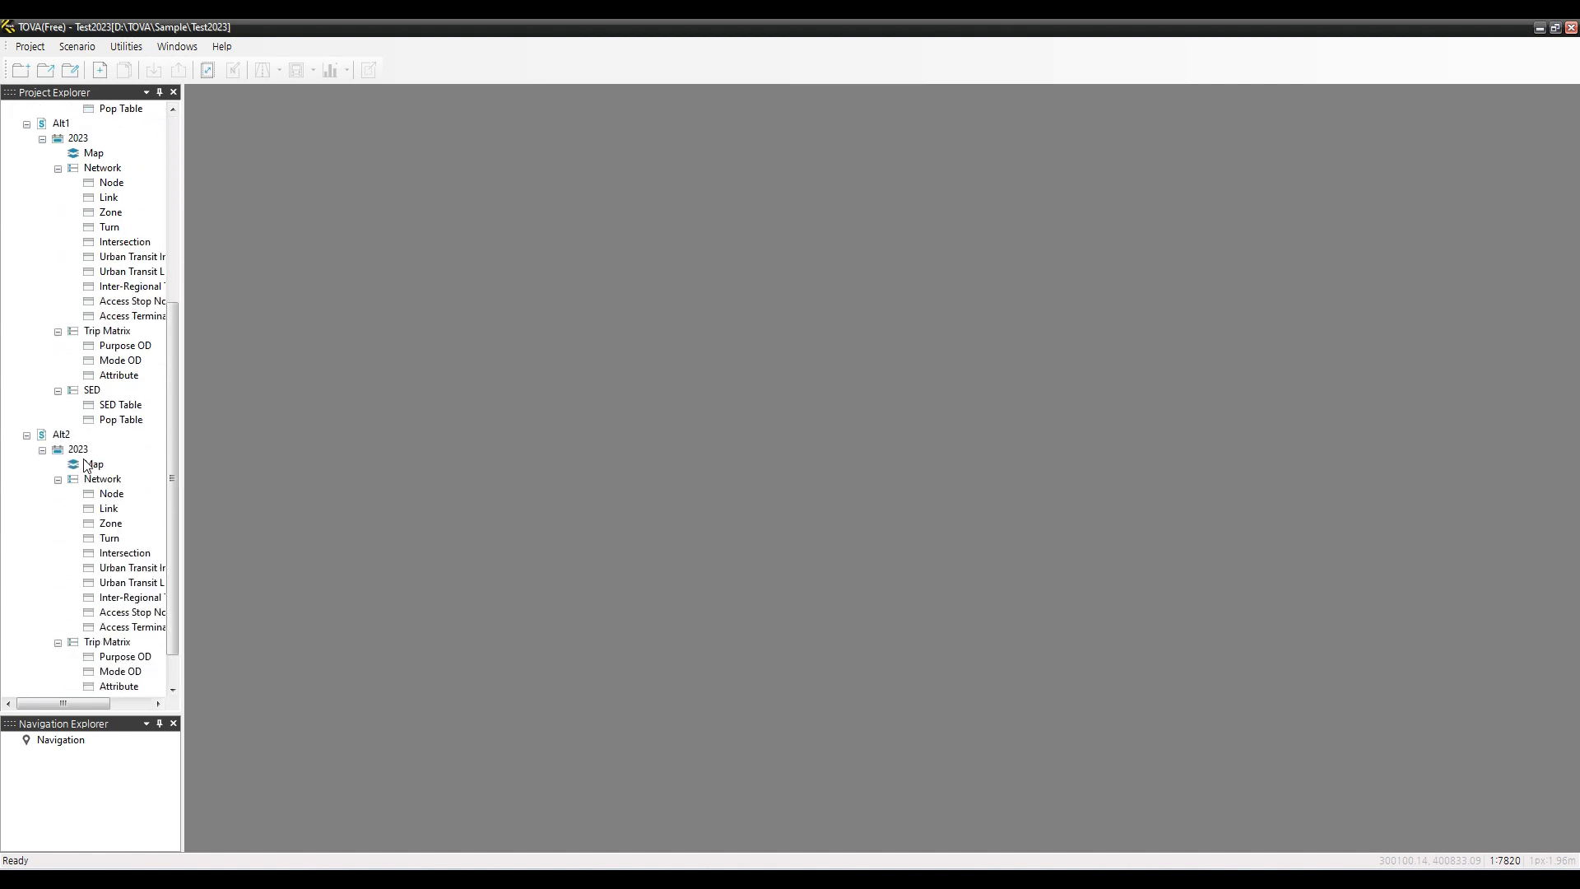
right_click(68, 438)
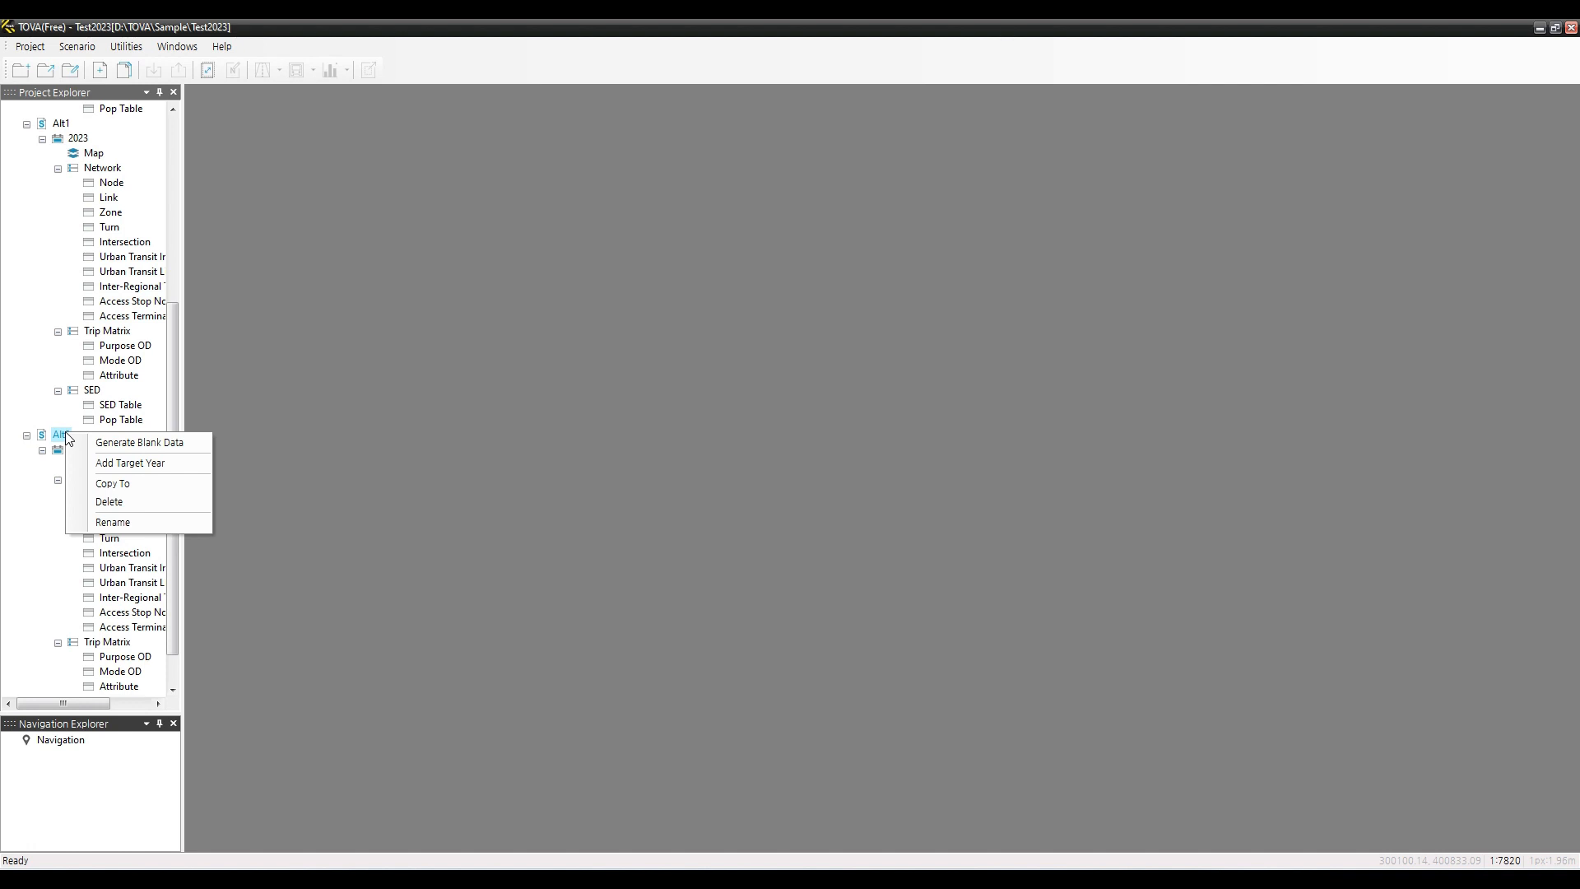
click(138, 502)
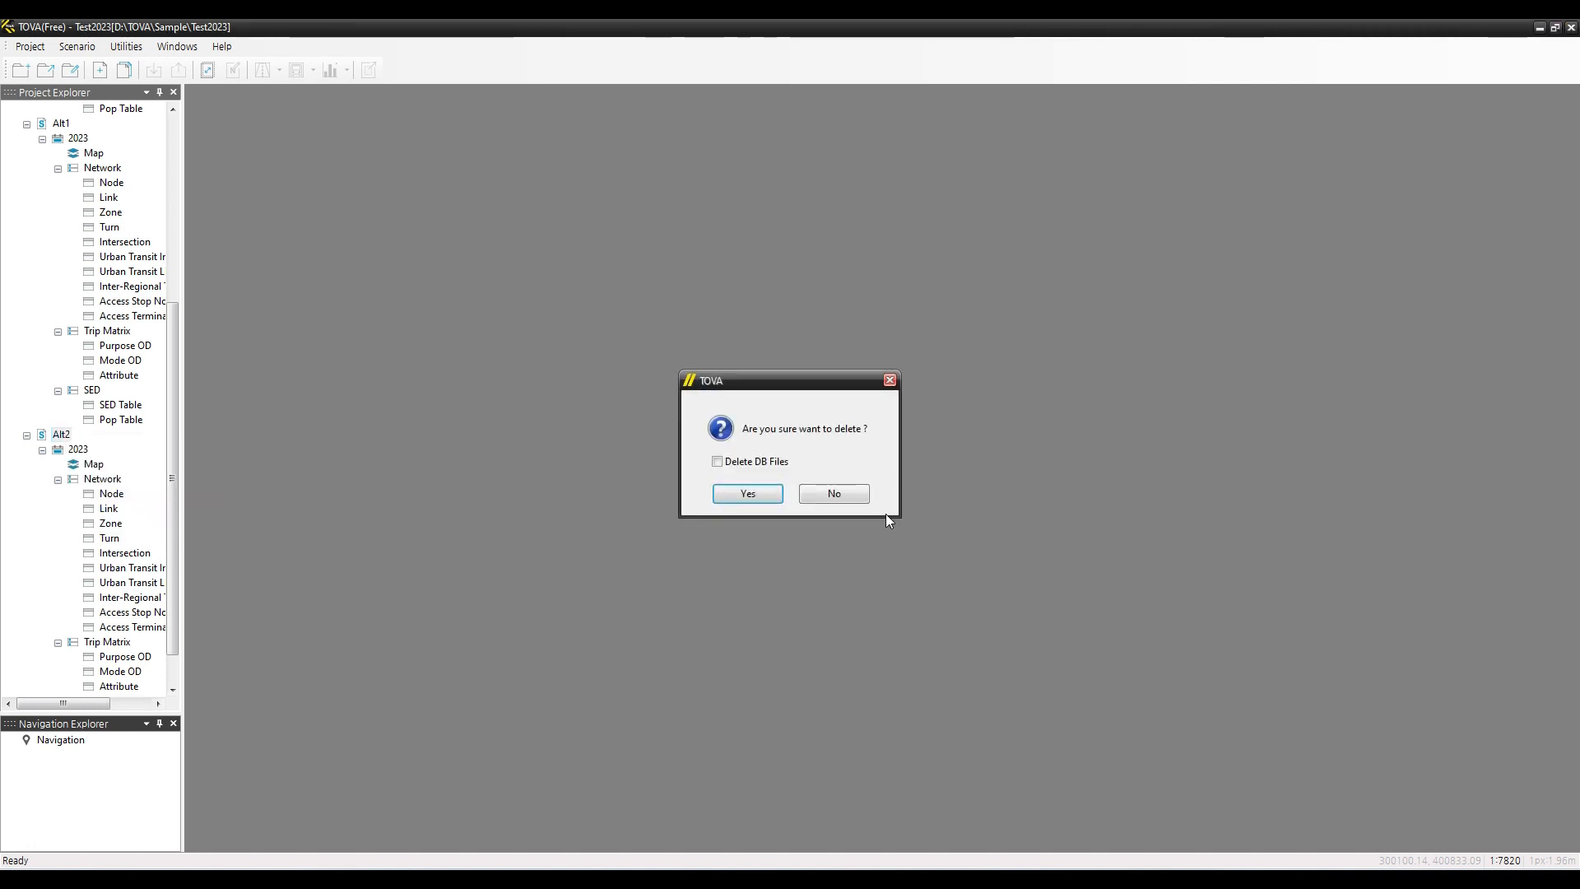
click(772, 465)
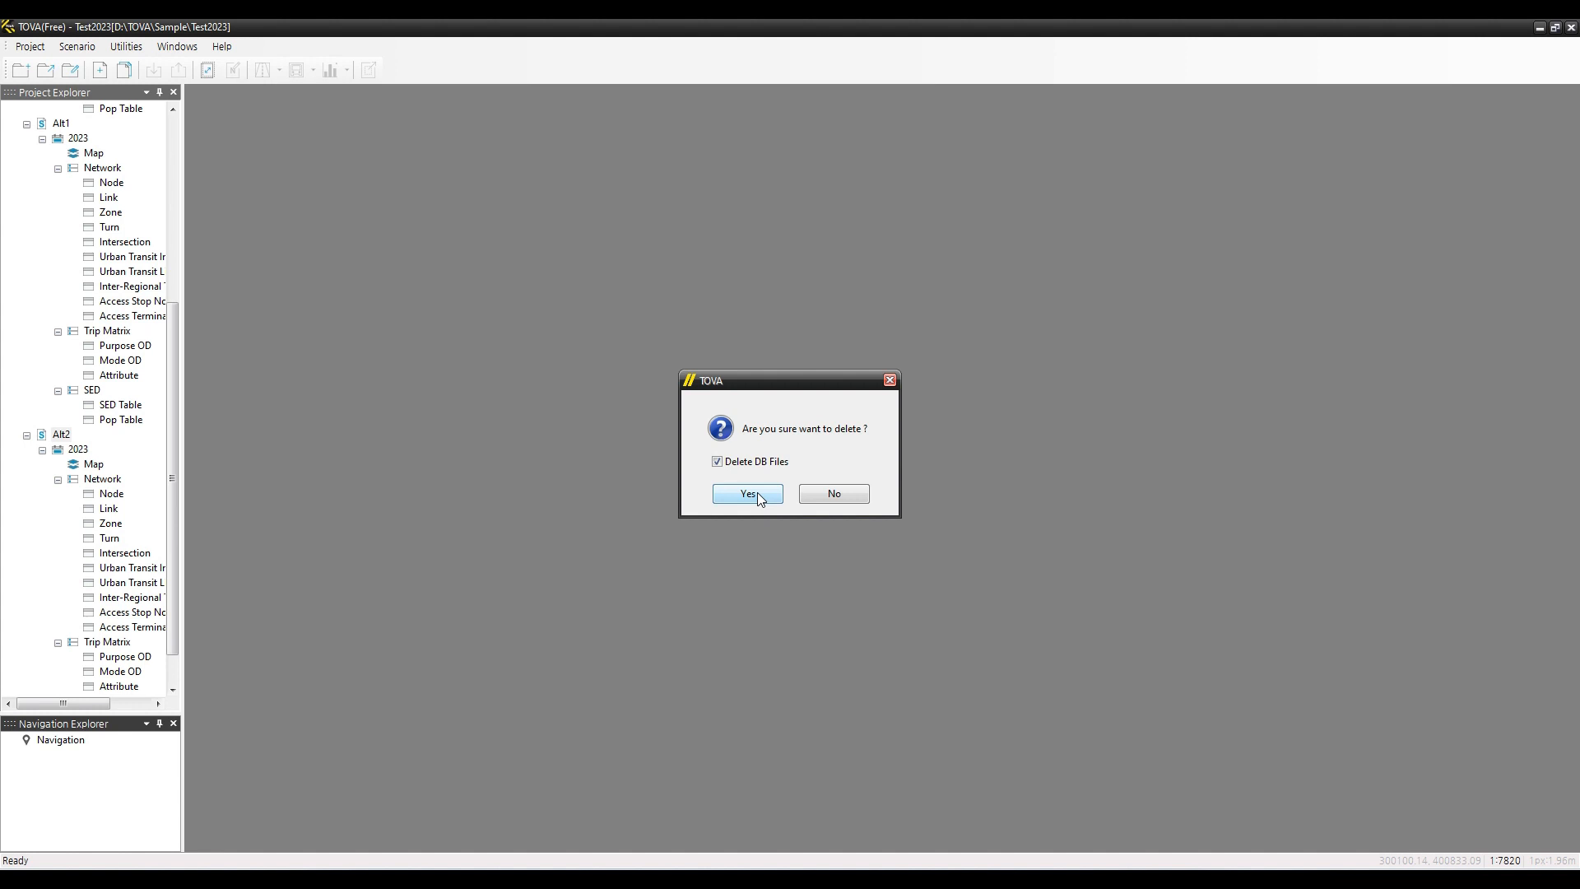
click(755, 492)
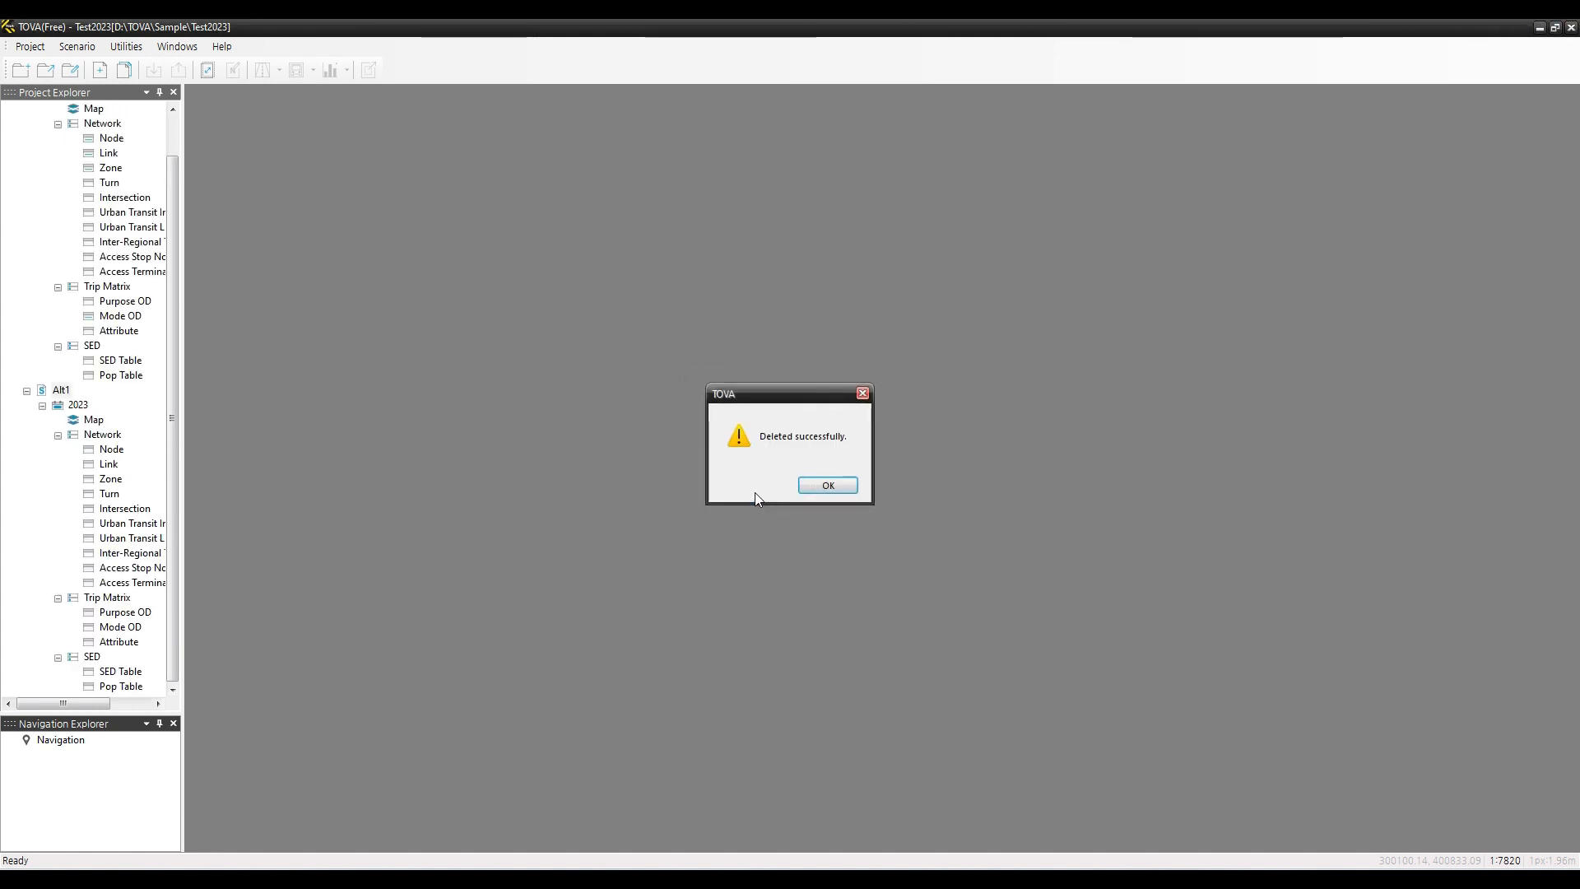
click(831, 486)
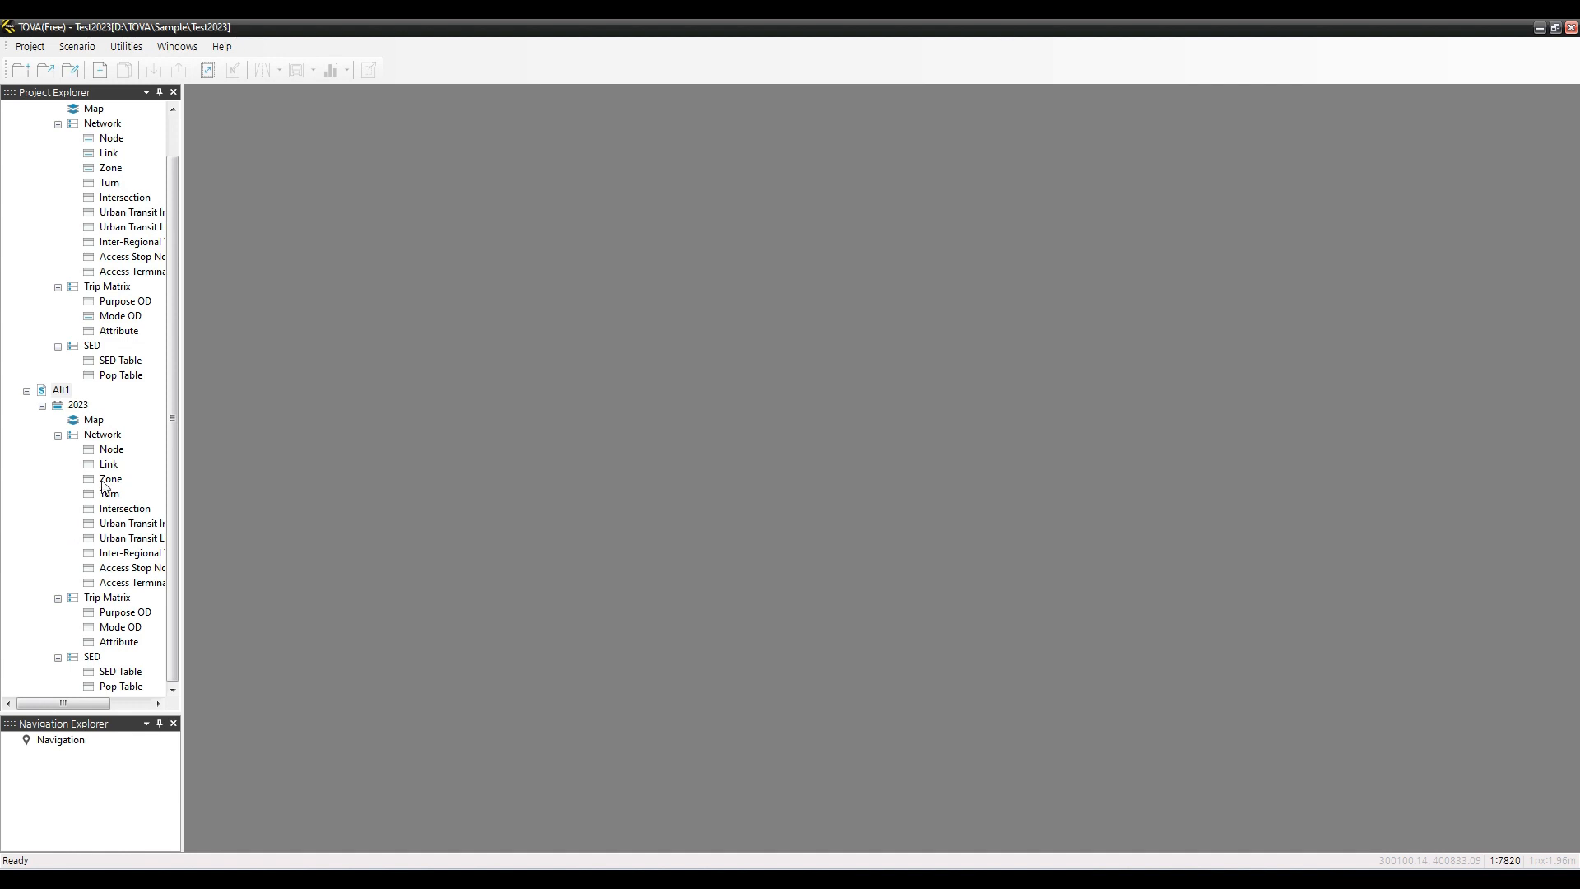
Open the 2023 maps of BASE and Alt1 and place them side by side in a new vertical tab group
scroll(141, 447, up, 1)
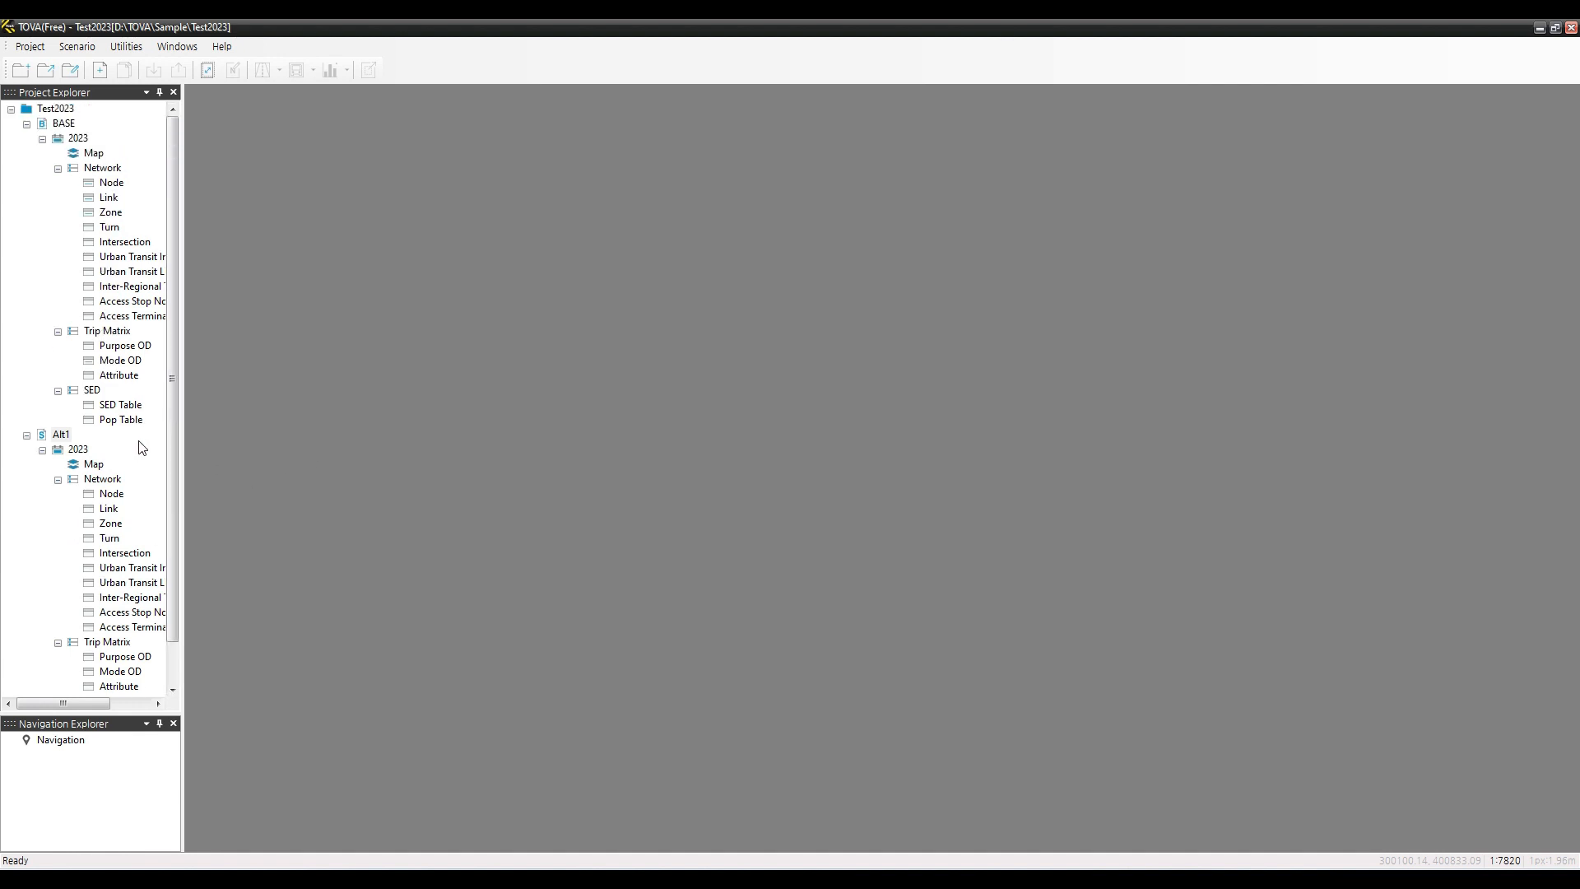
click(96, 156)
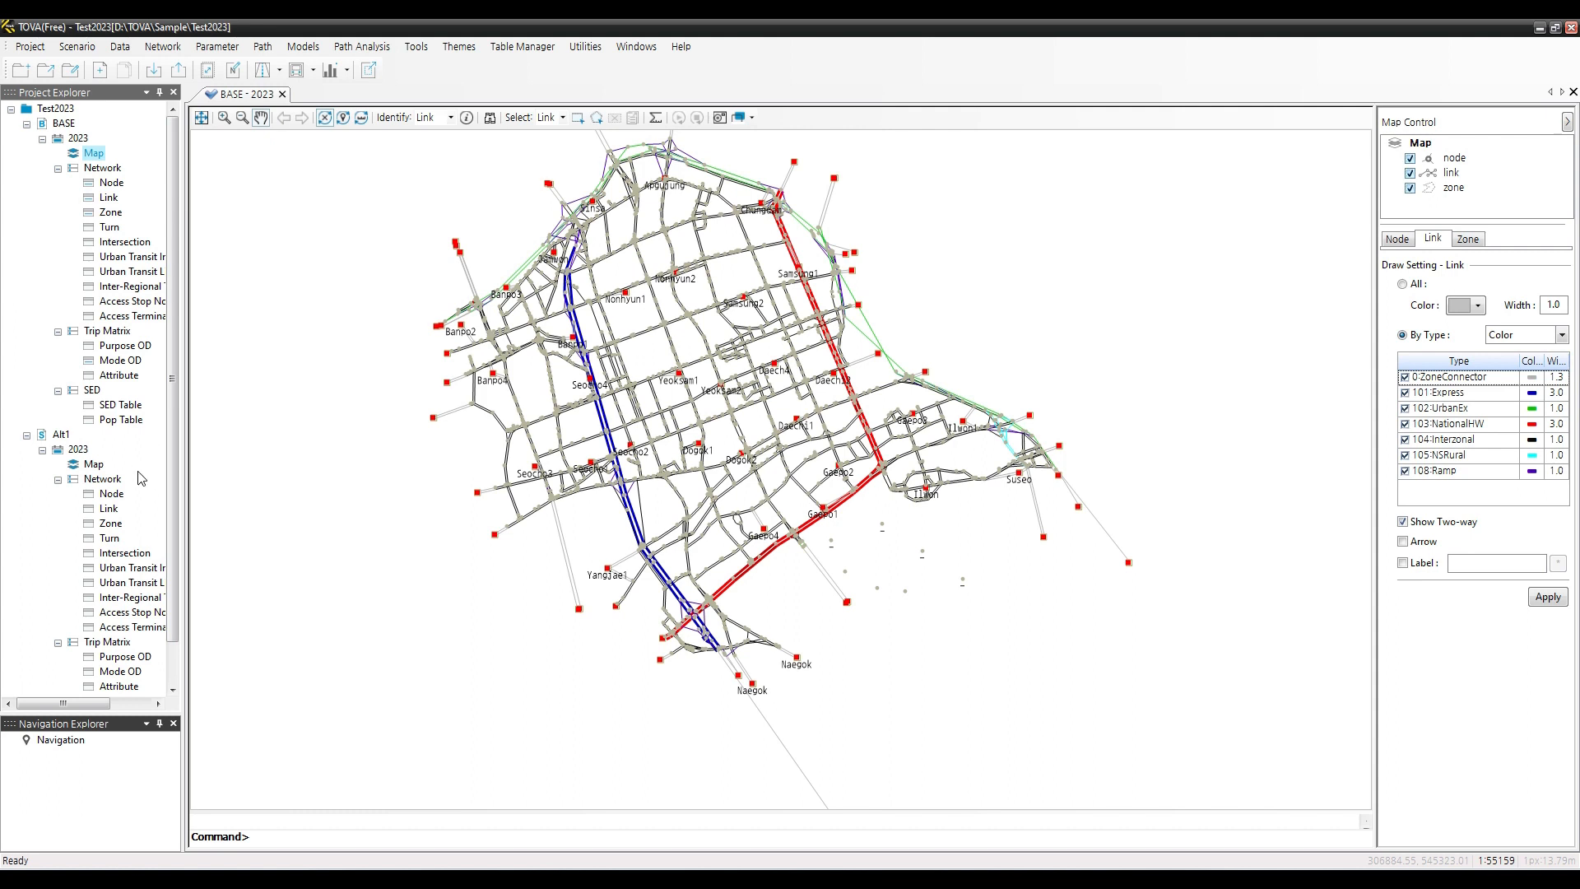
double_click(93, 466)
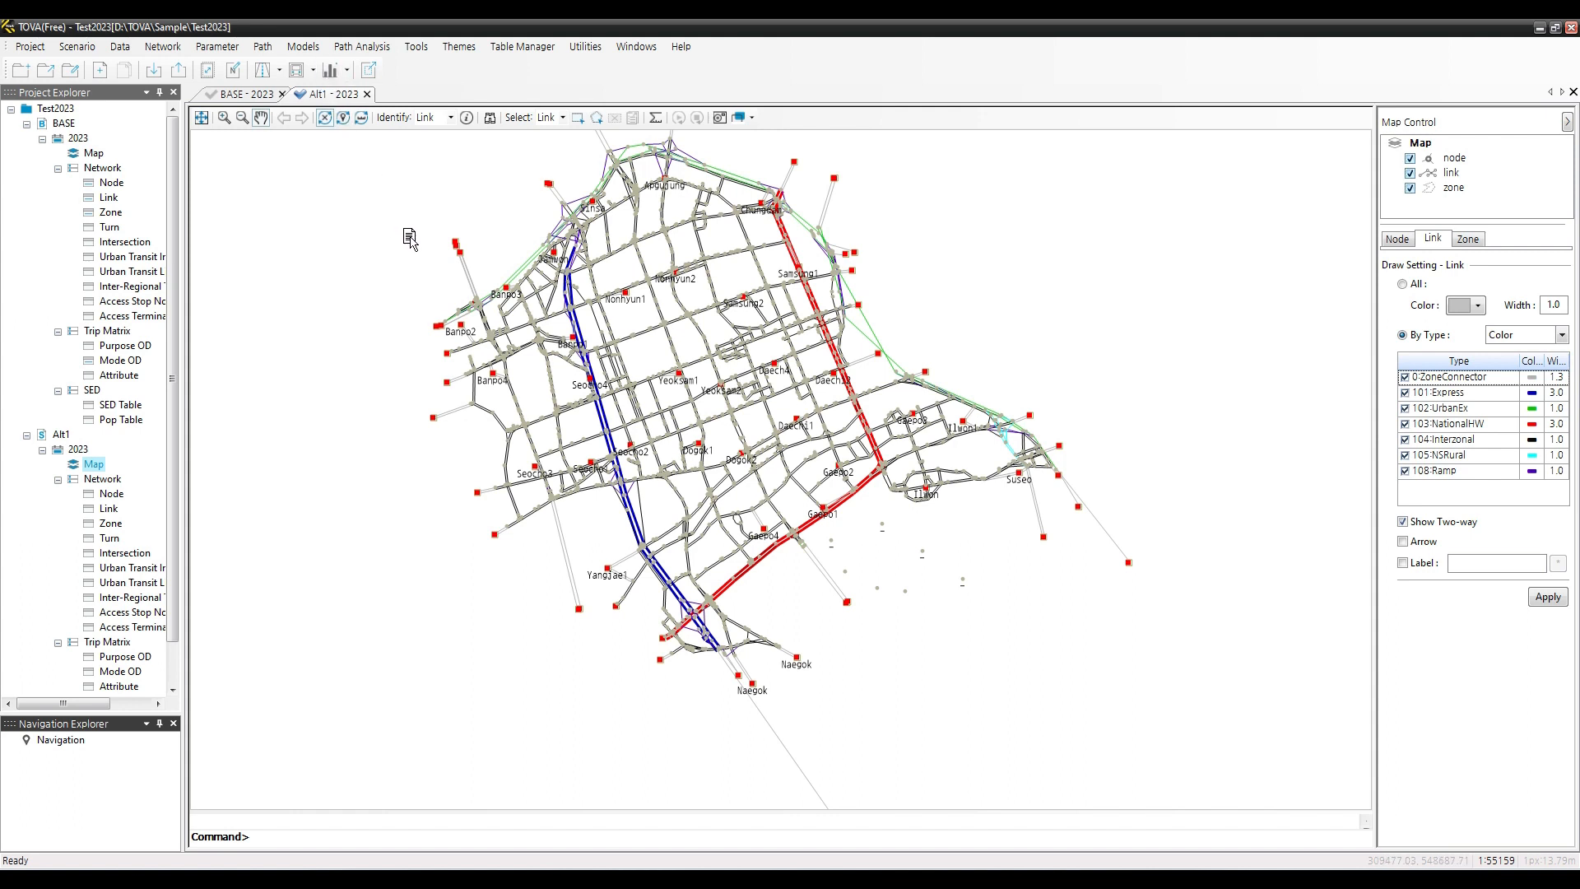
drag(409, 239, 411, 240)
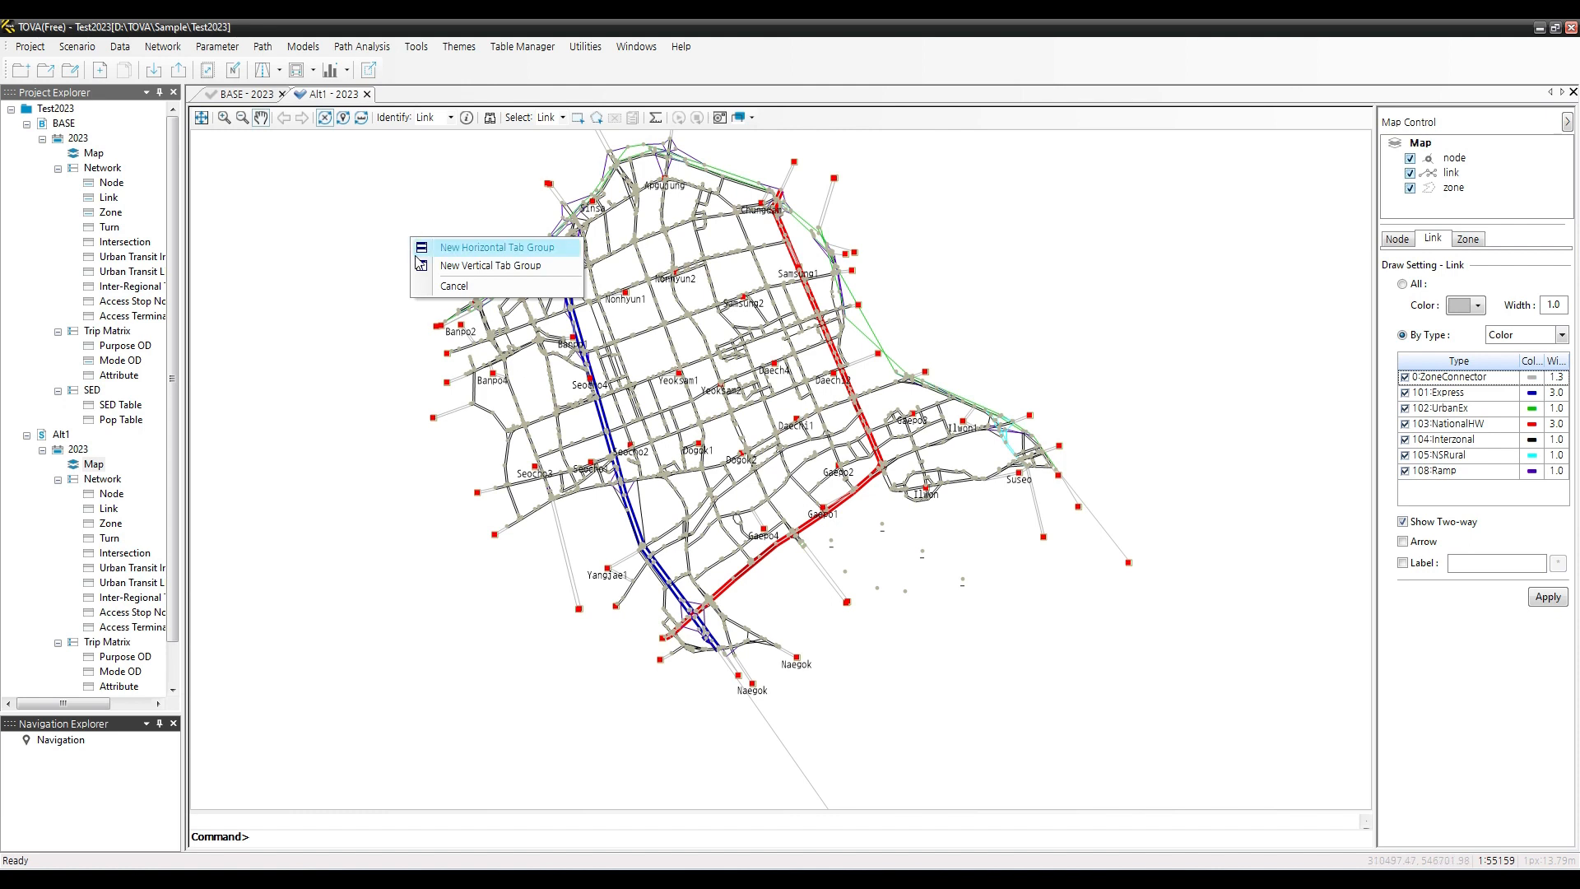
click(486, 272)
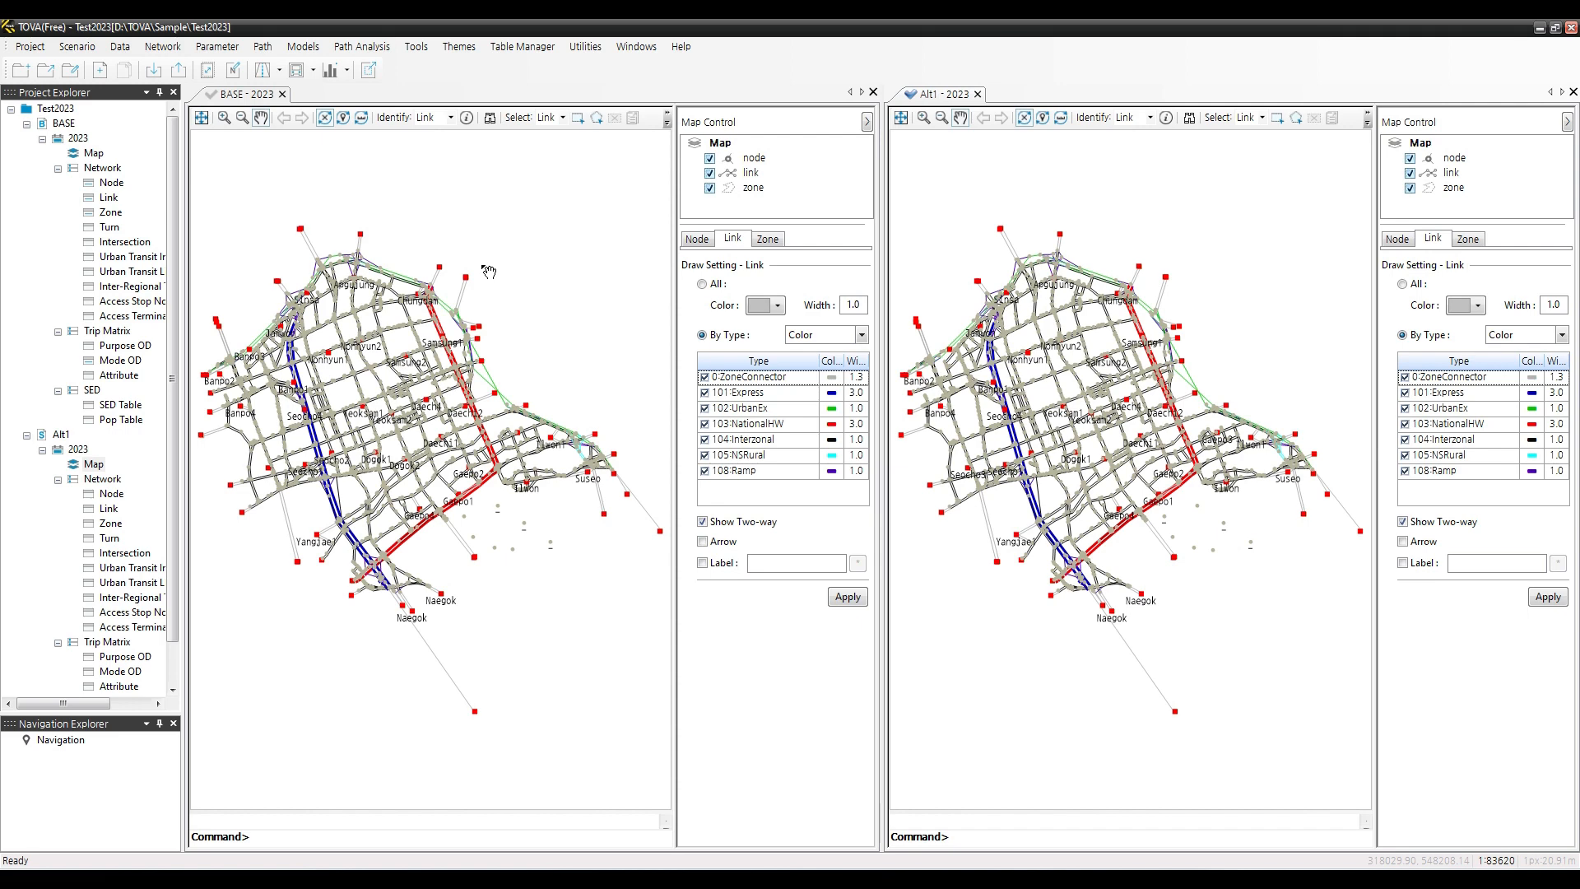
Collapse the Map Control panels of the BASE and Alt1 maps
click(867, 122)
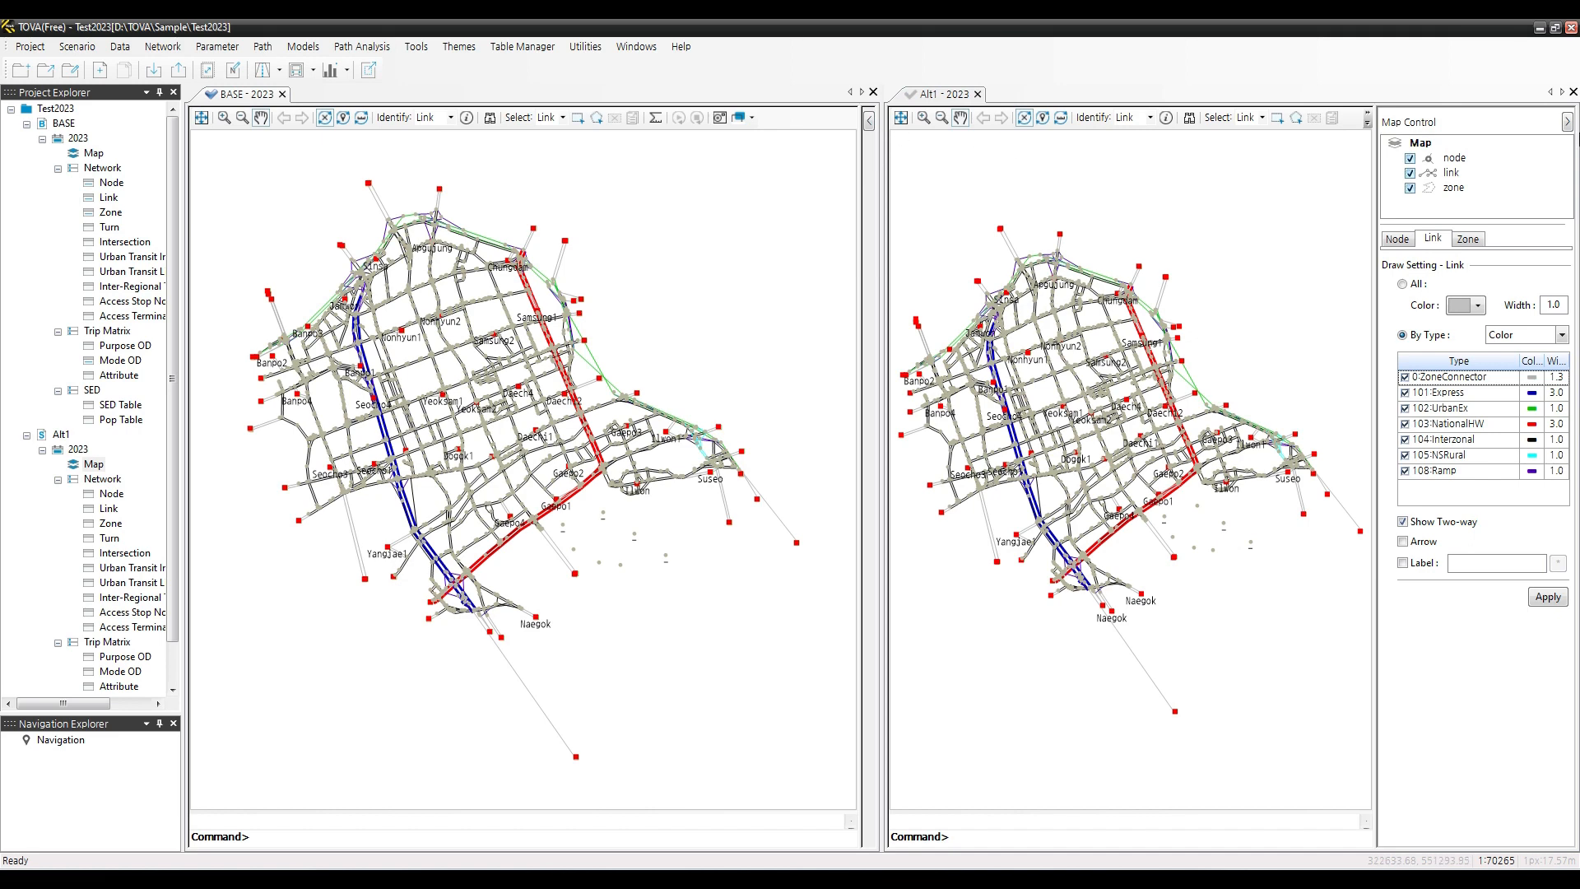
click(1566, 122)
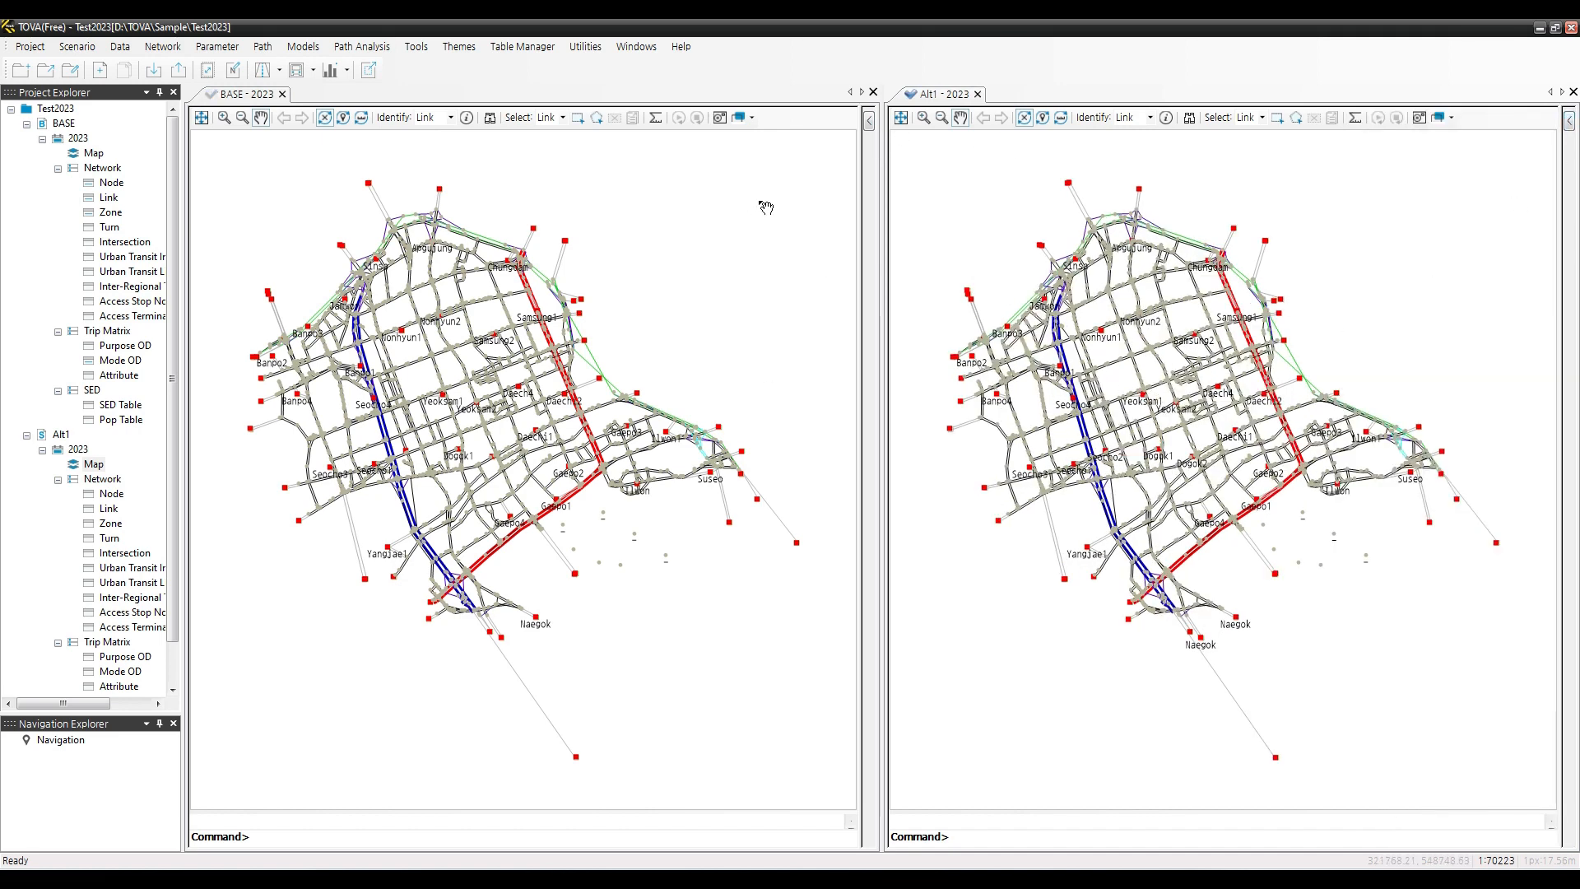
click(642, 51)
click(721, 322)
click(634, 47)
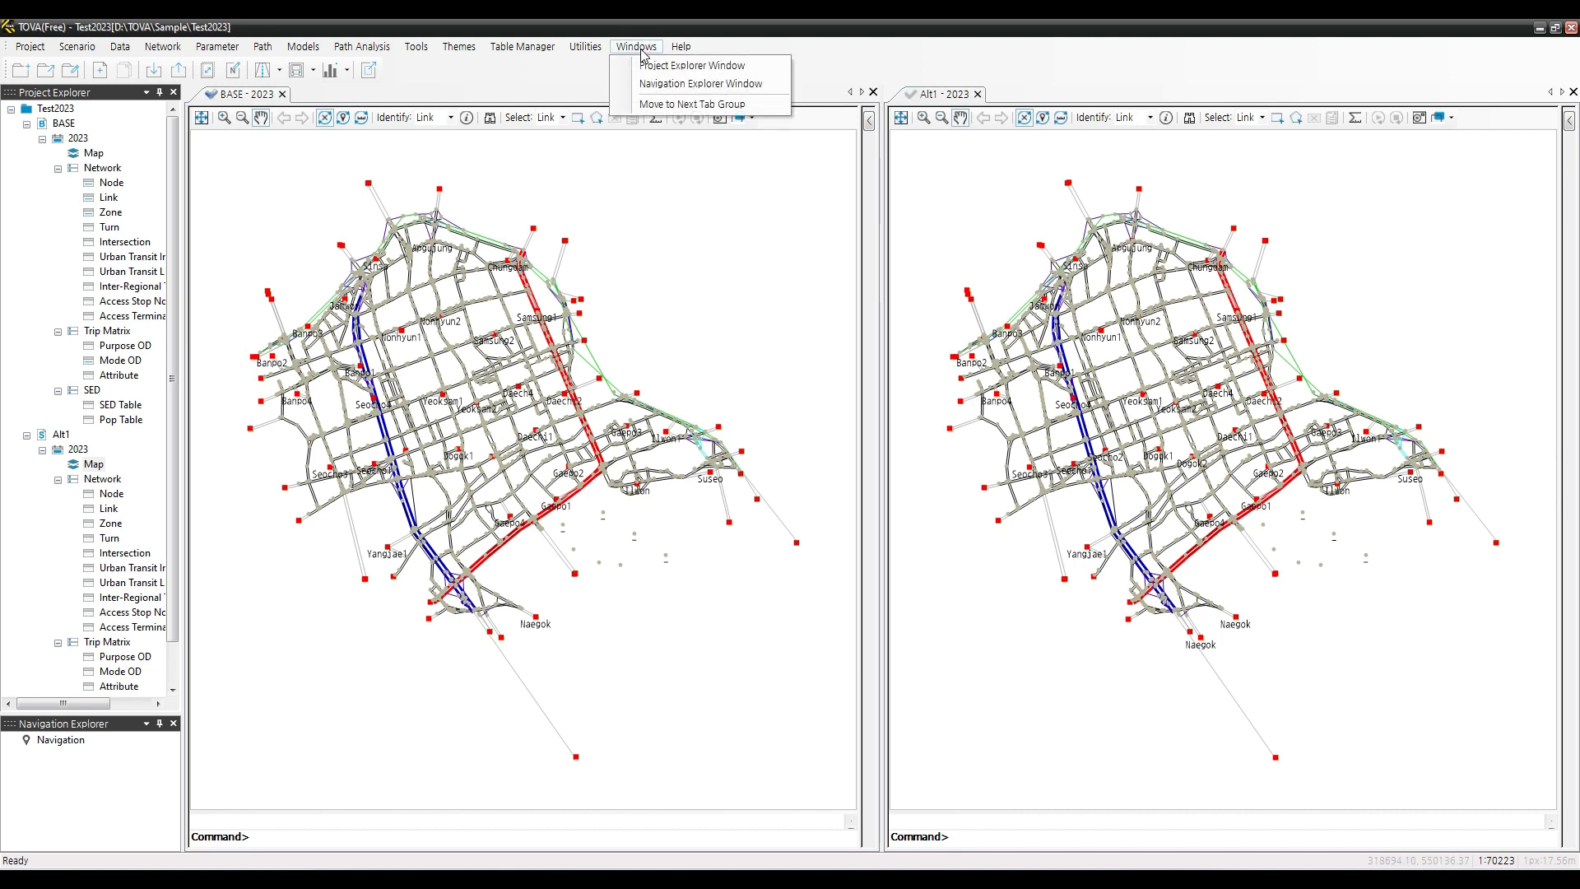
click(647, 198)
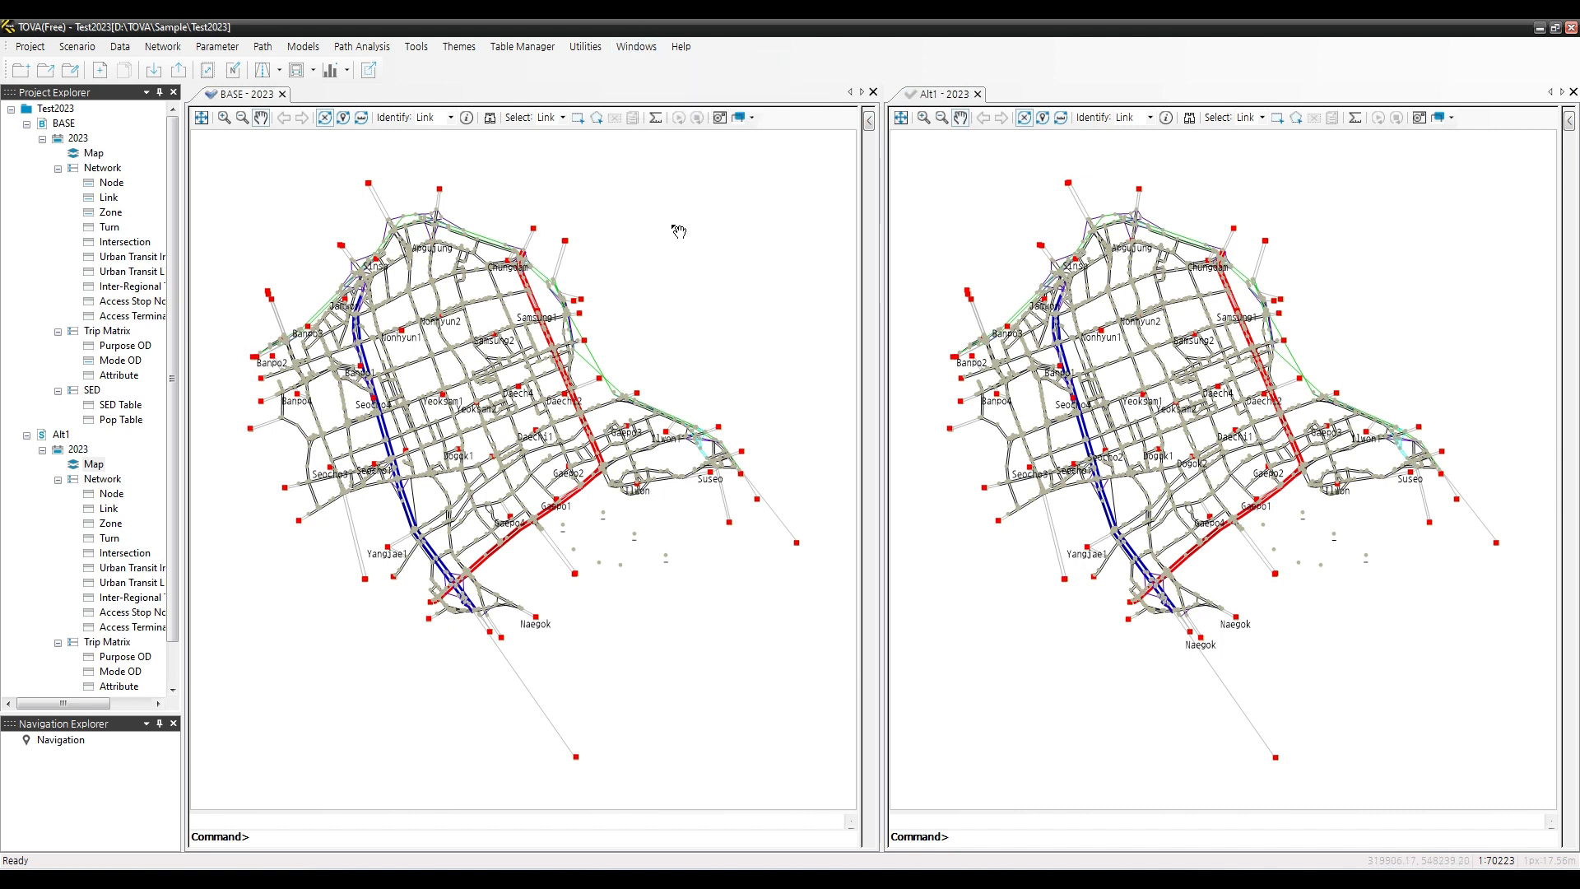
Turn on synchronized panning in the BASE and Alt1 maps and pan the BASE map to test it
click(343, 118)
click(1042, 118)
drag(590, 437, 607, 543)
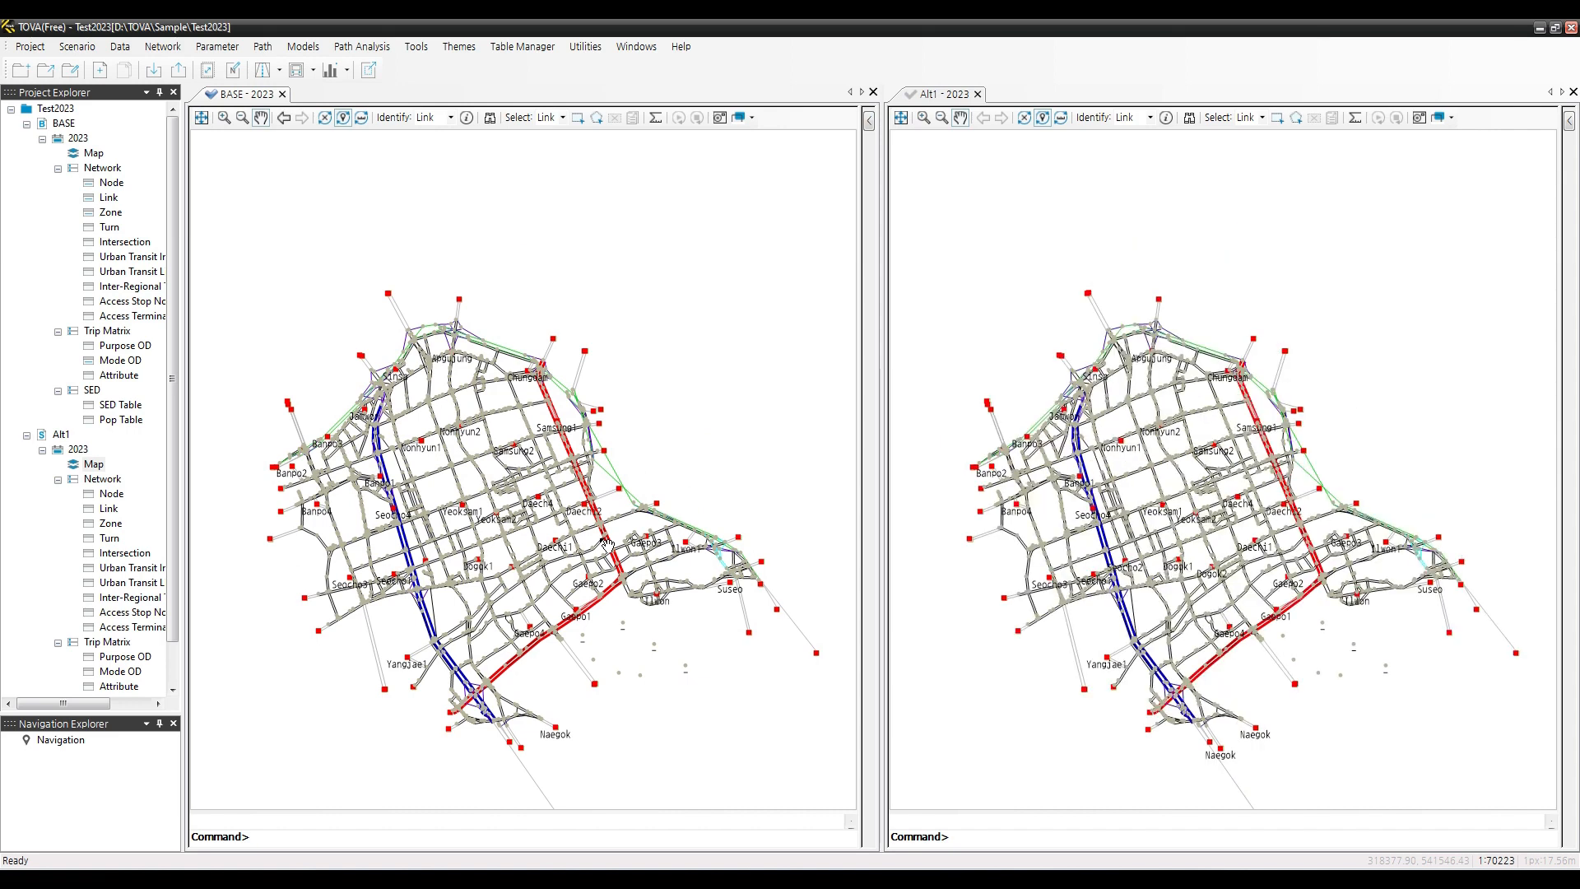
drag(587, 635, 590, 502)
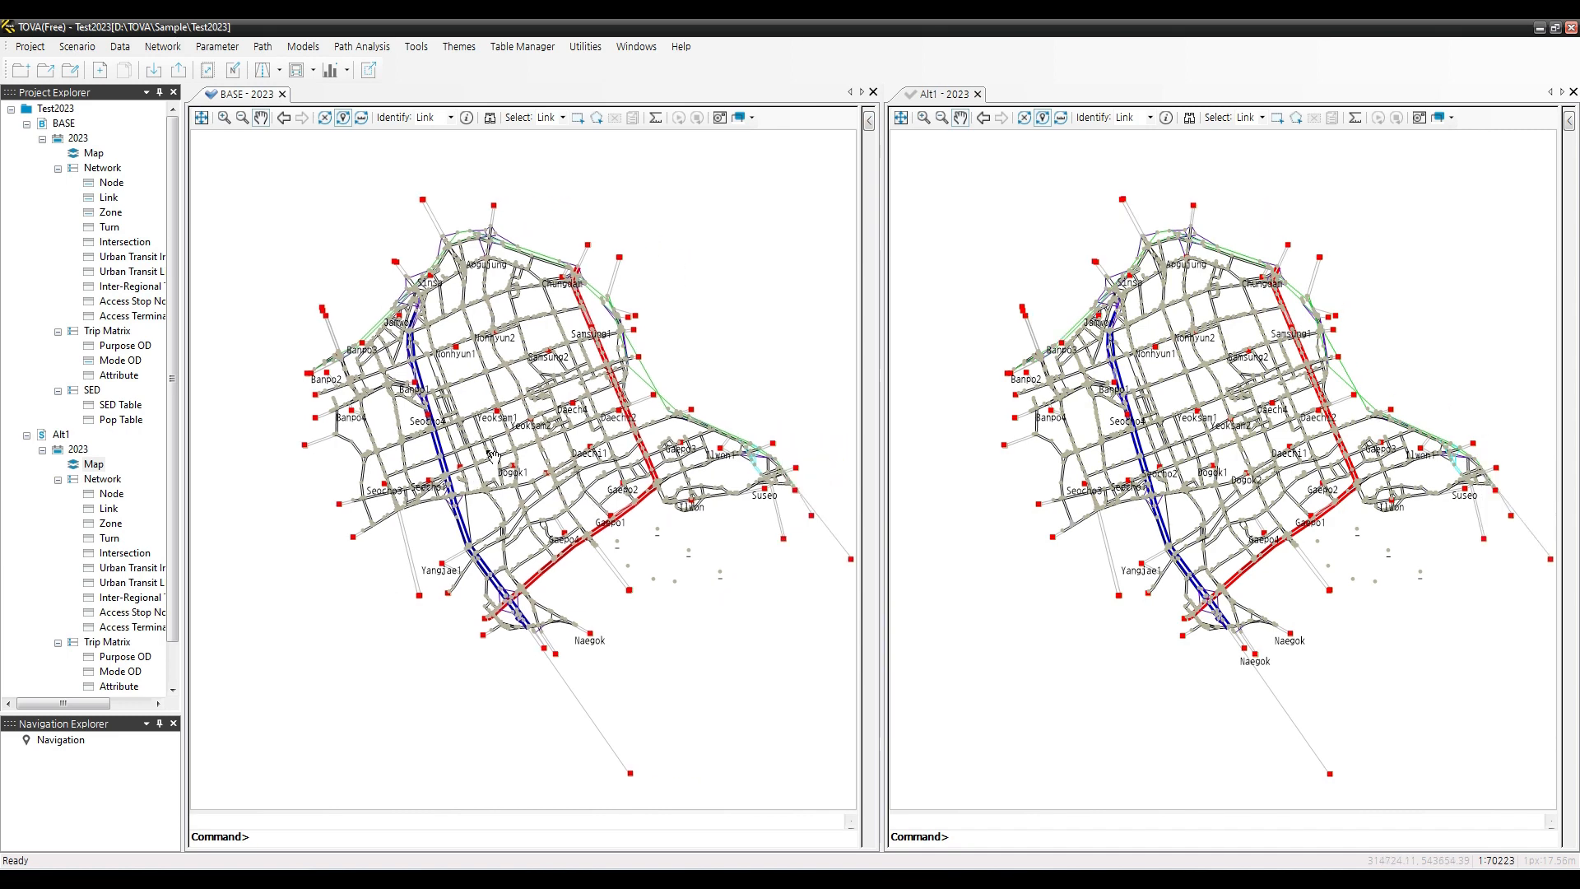
drag(520, 393, 514, 447)
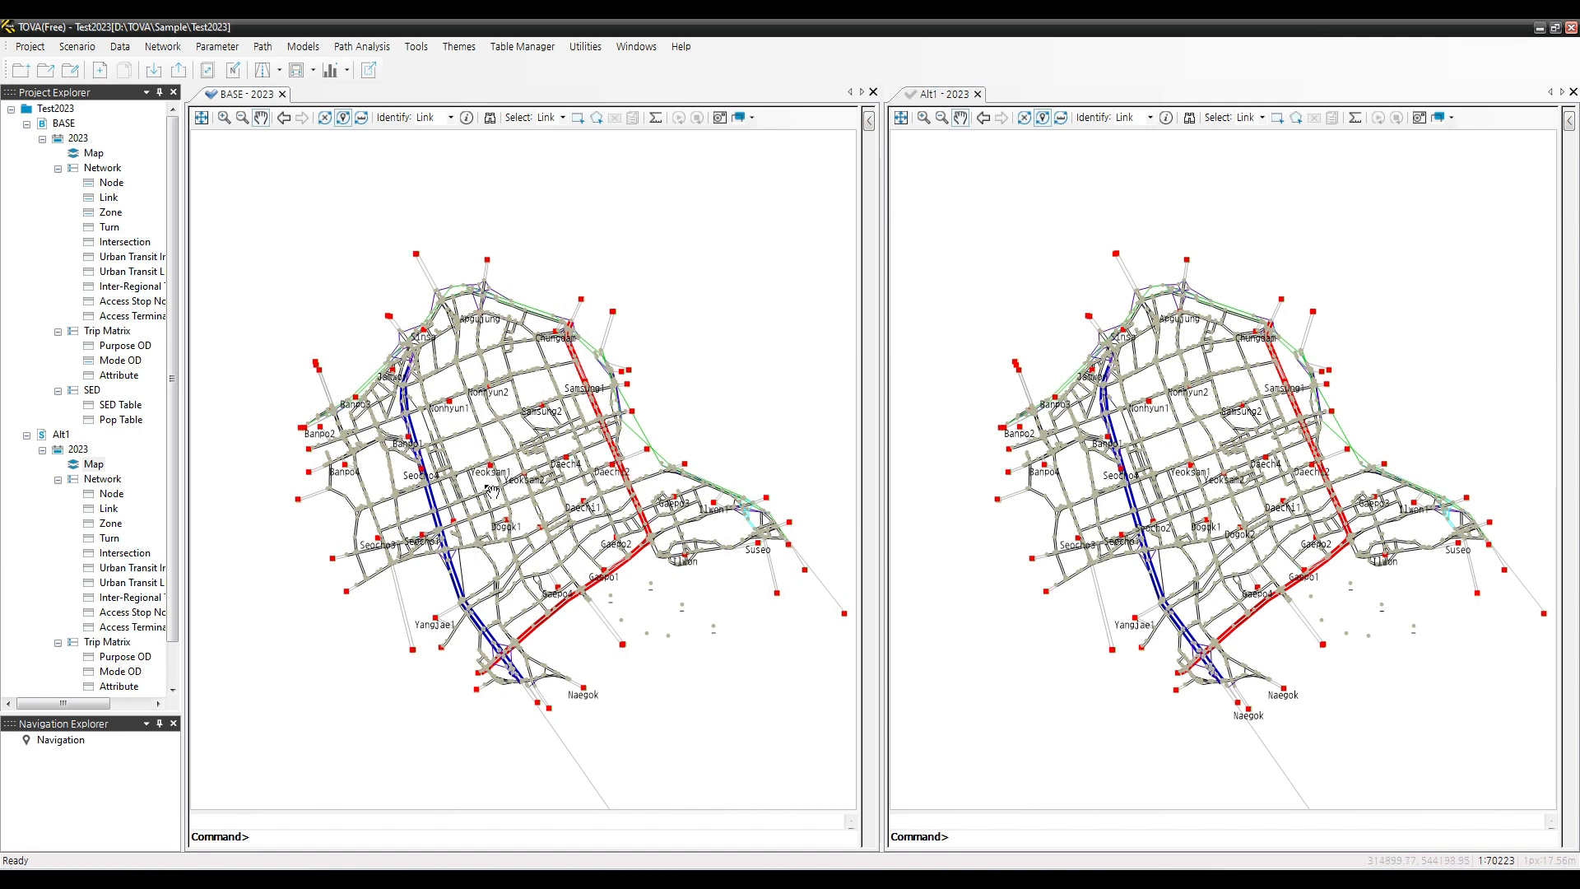
Zoom and pan around the BASE map to compare how the Alt1 view follows its position and scale
scroll(492, 490, up, 2)
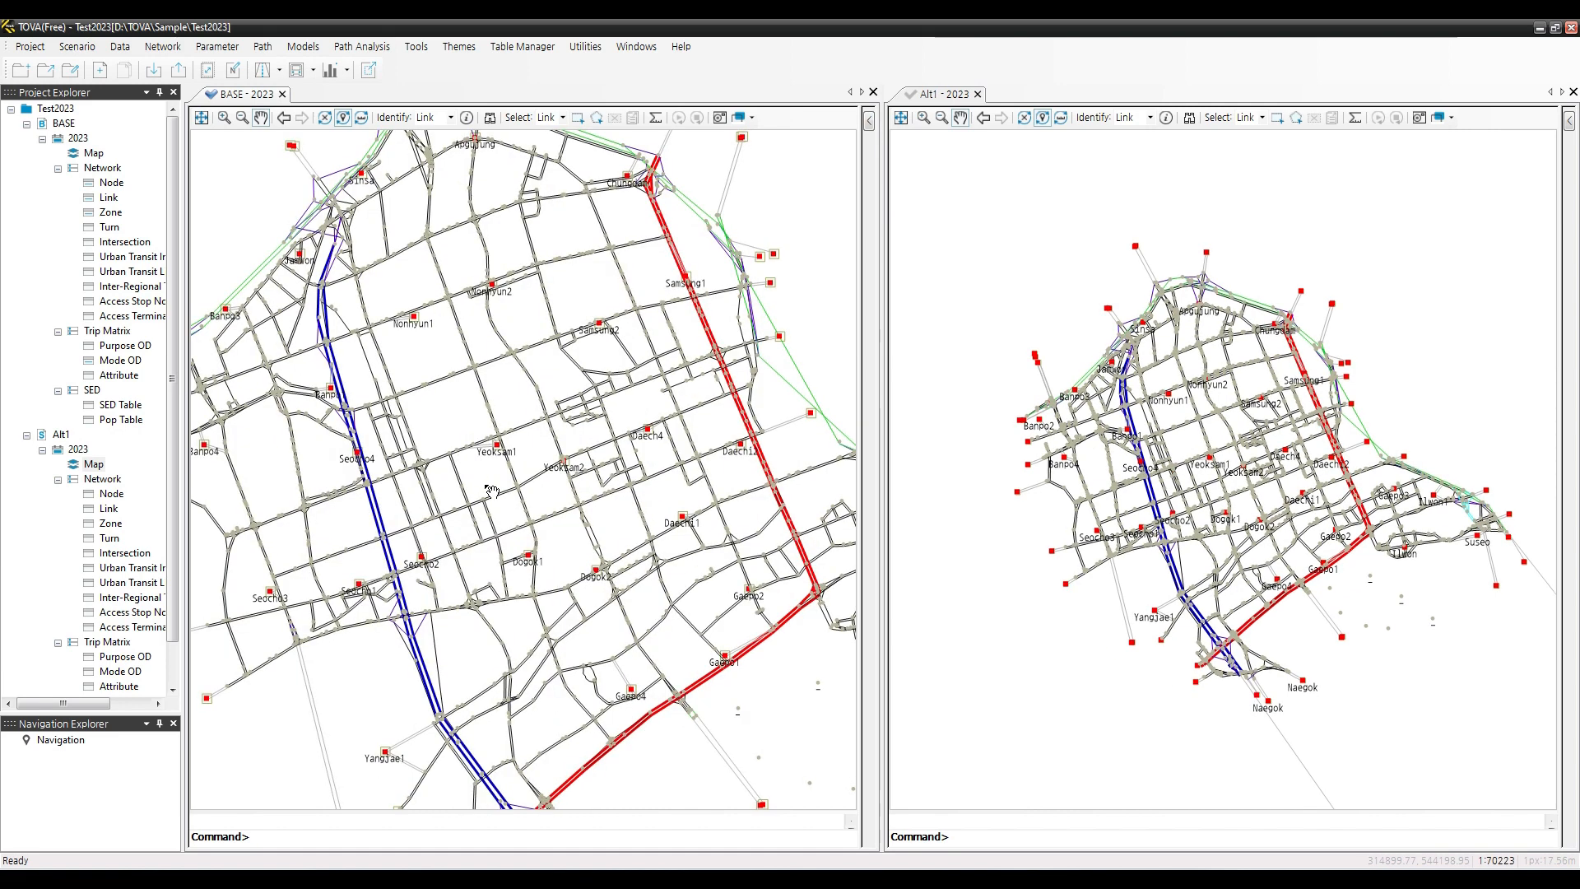
scroll(491, 491, up, 2)
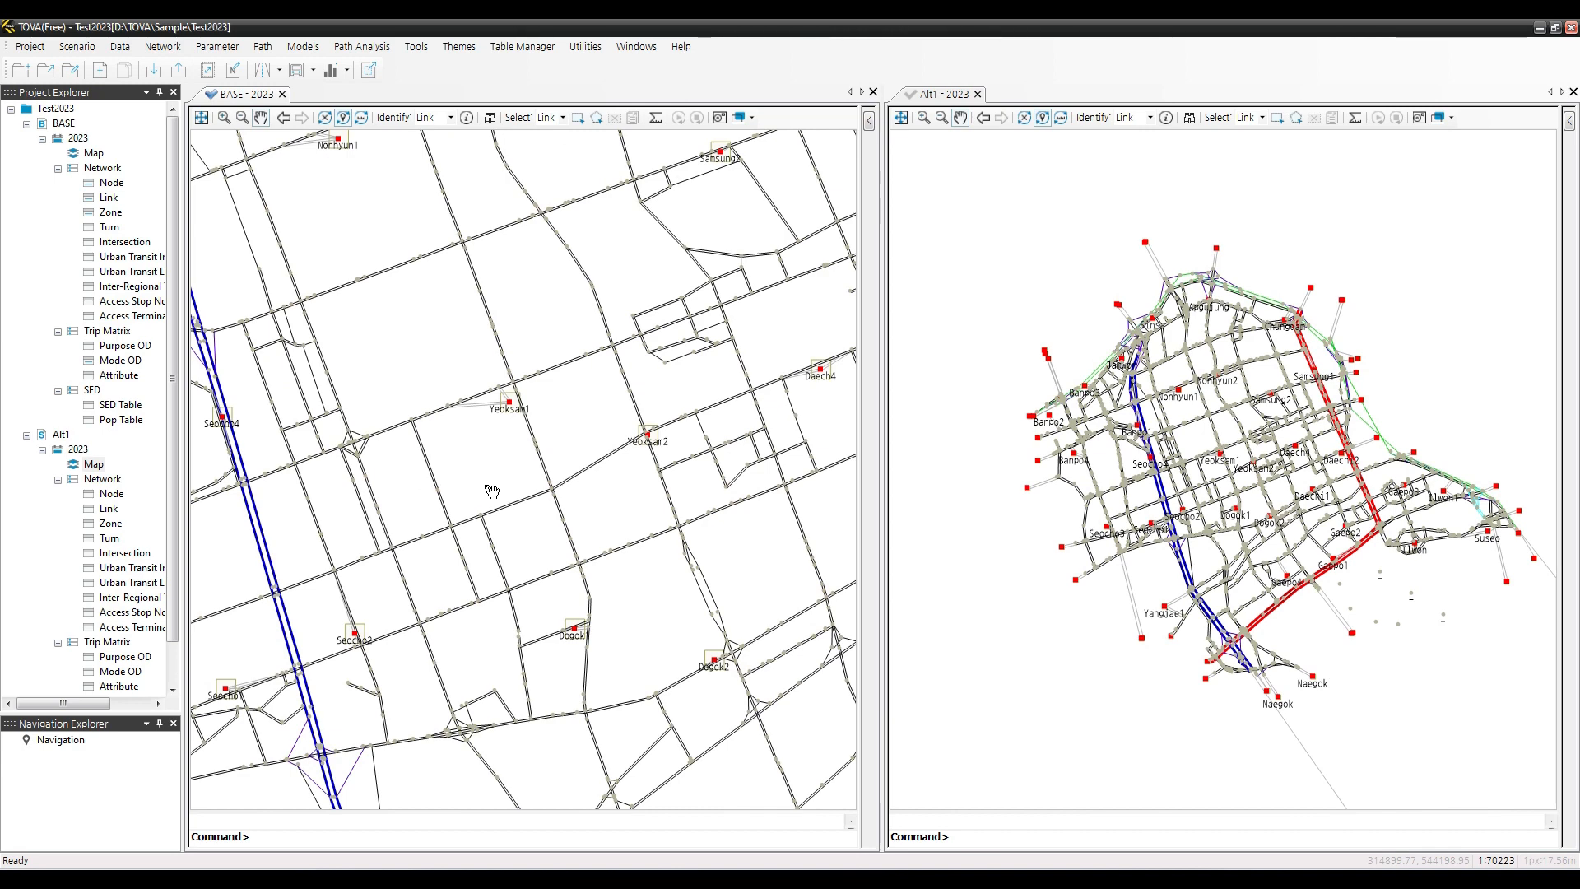
scroll(491, 490, down, 4)
scroll(496, 446, up, 4)
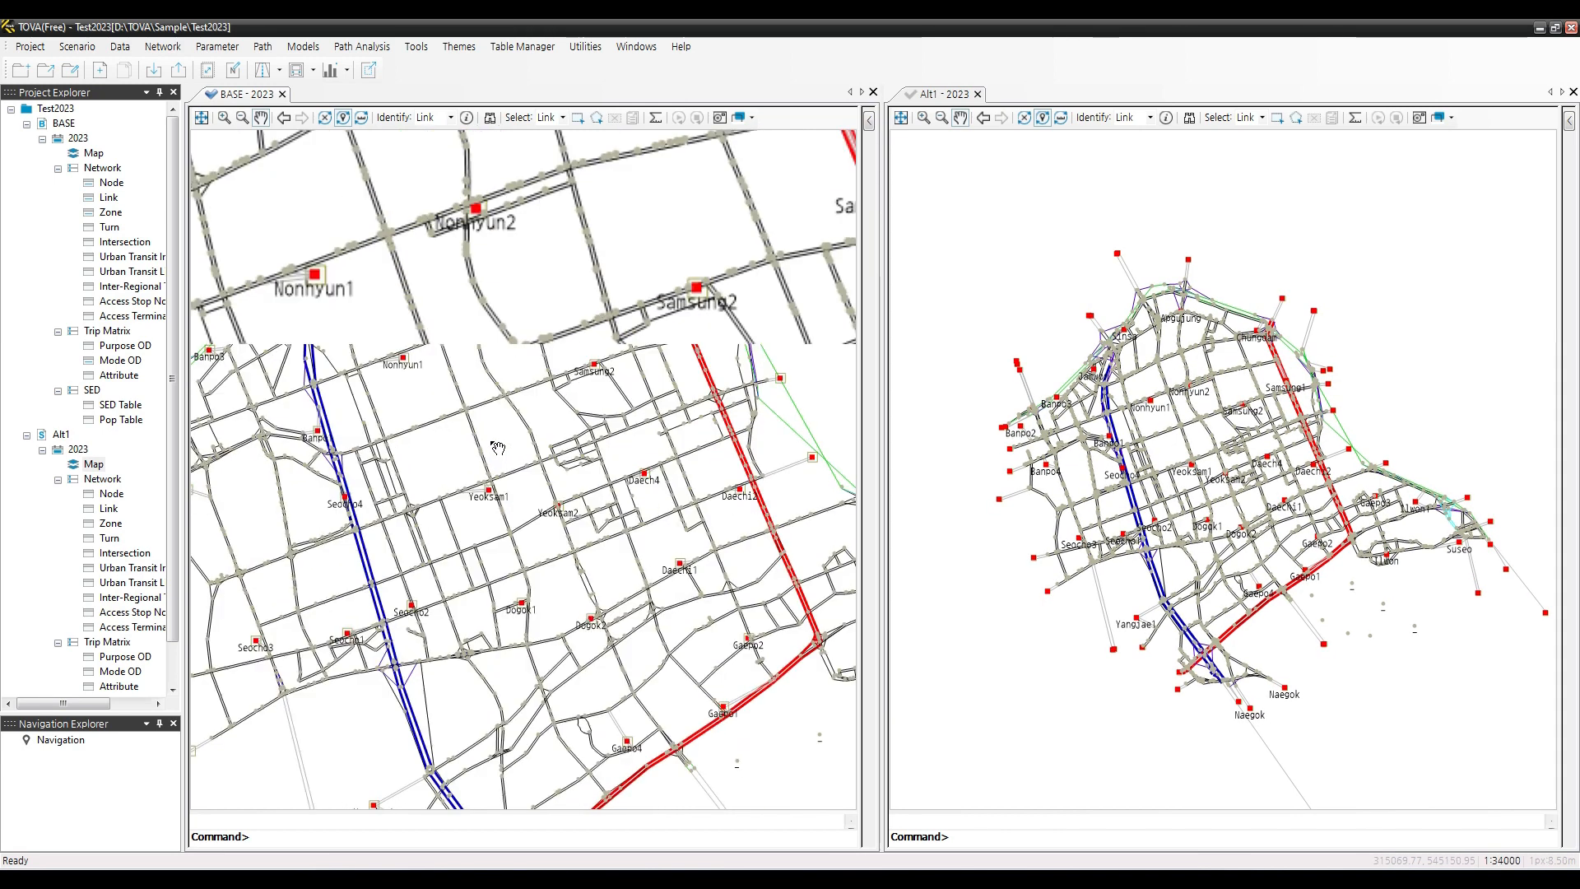
drag(444, 442, 353, 428)
drag(404, 341, 576, 420)
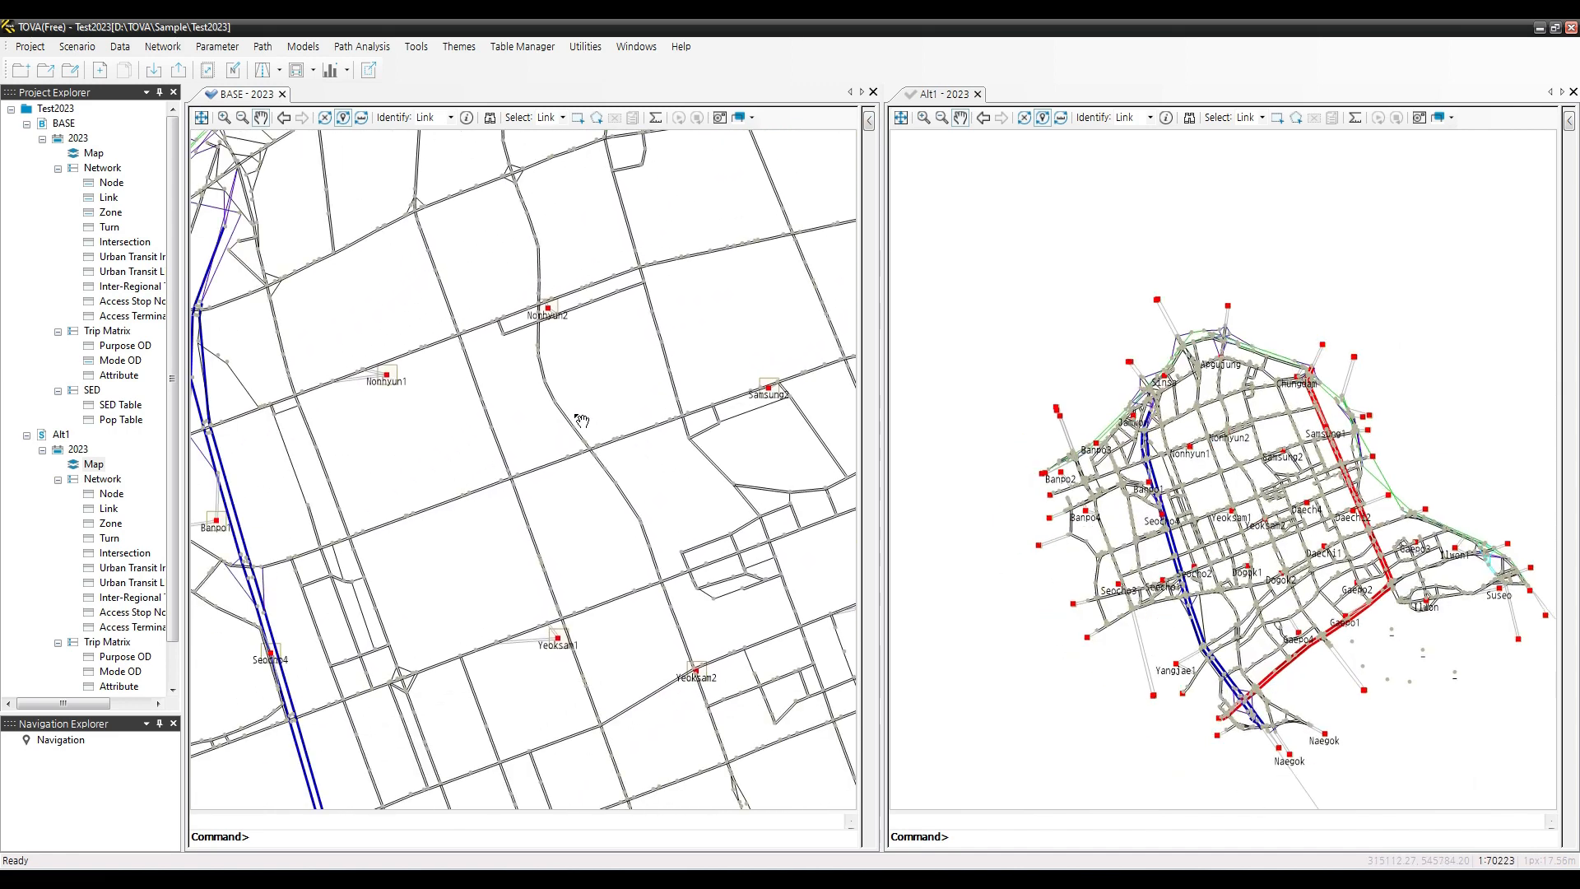
drag(534, 537, 552, 298)
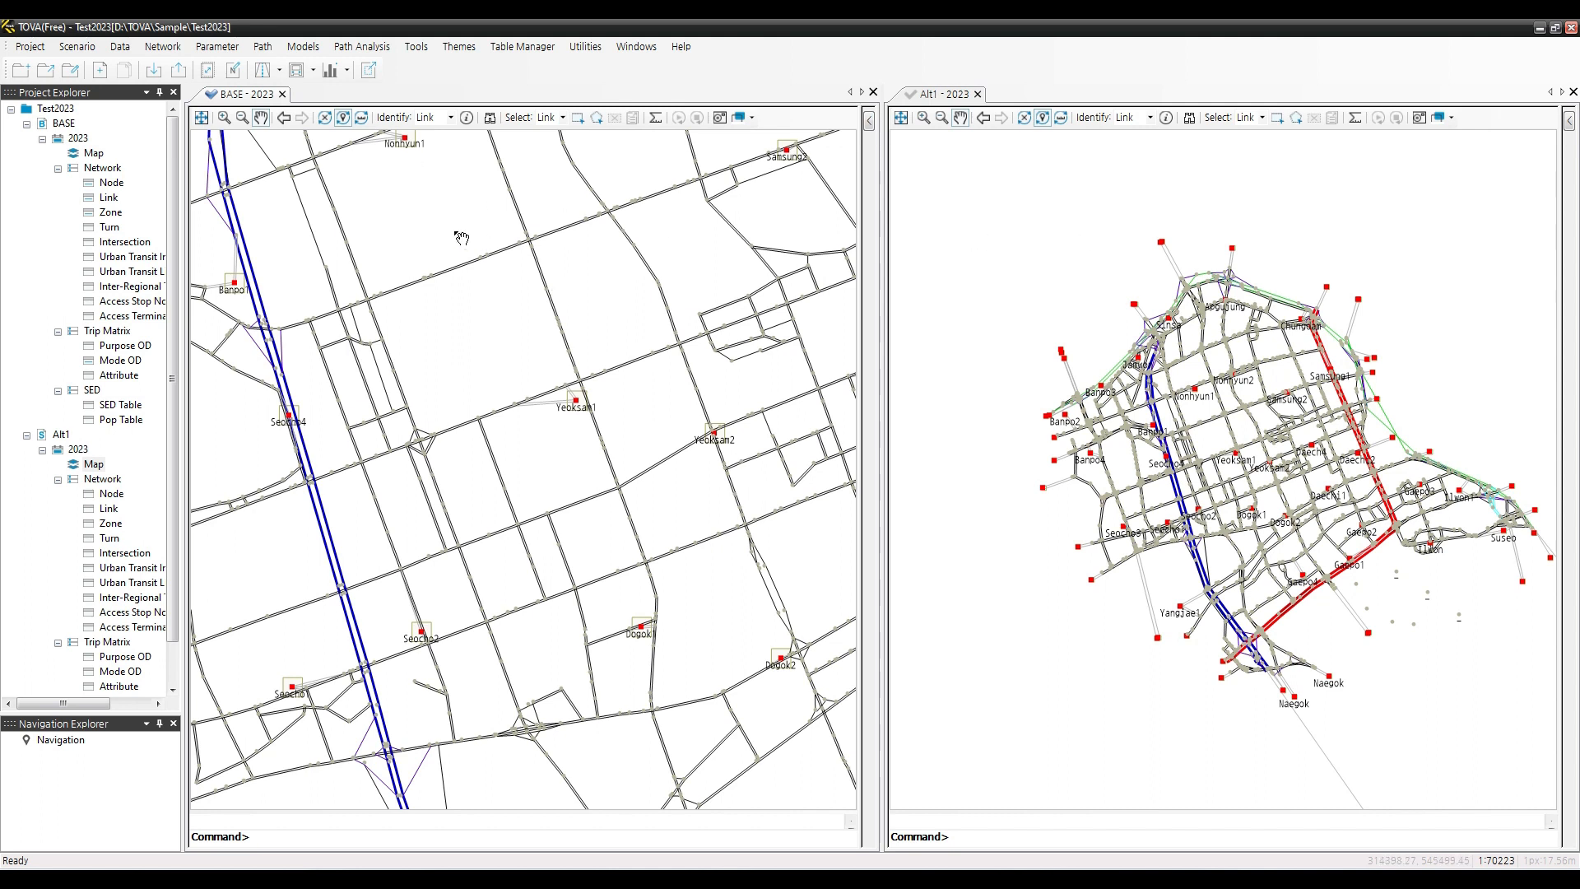
Fit the BASE map to its full extent and turn on synchronized panning and zooming in both maps
click(202, 118)
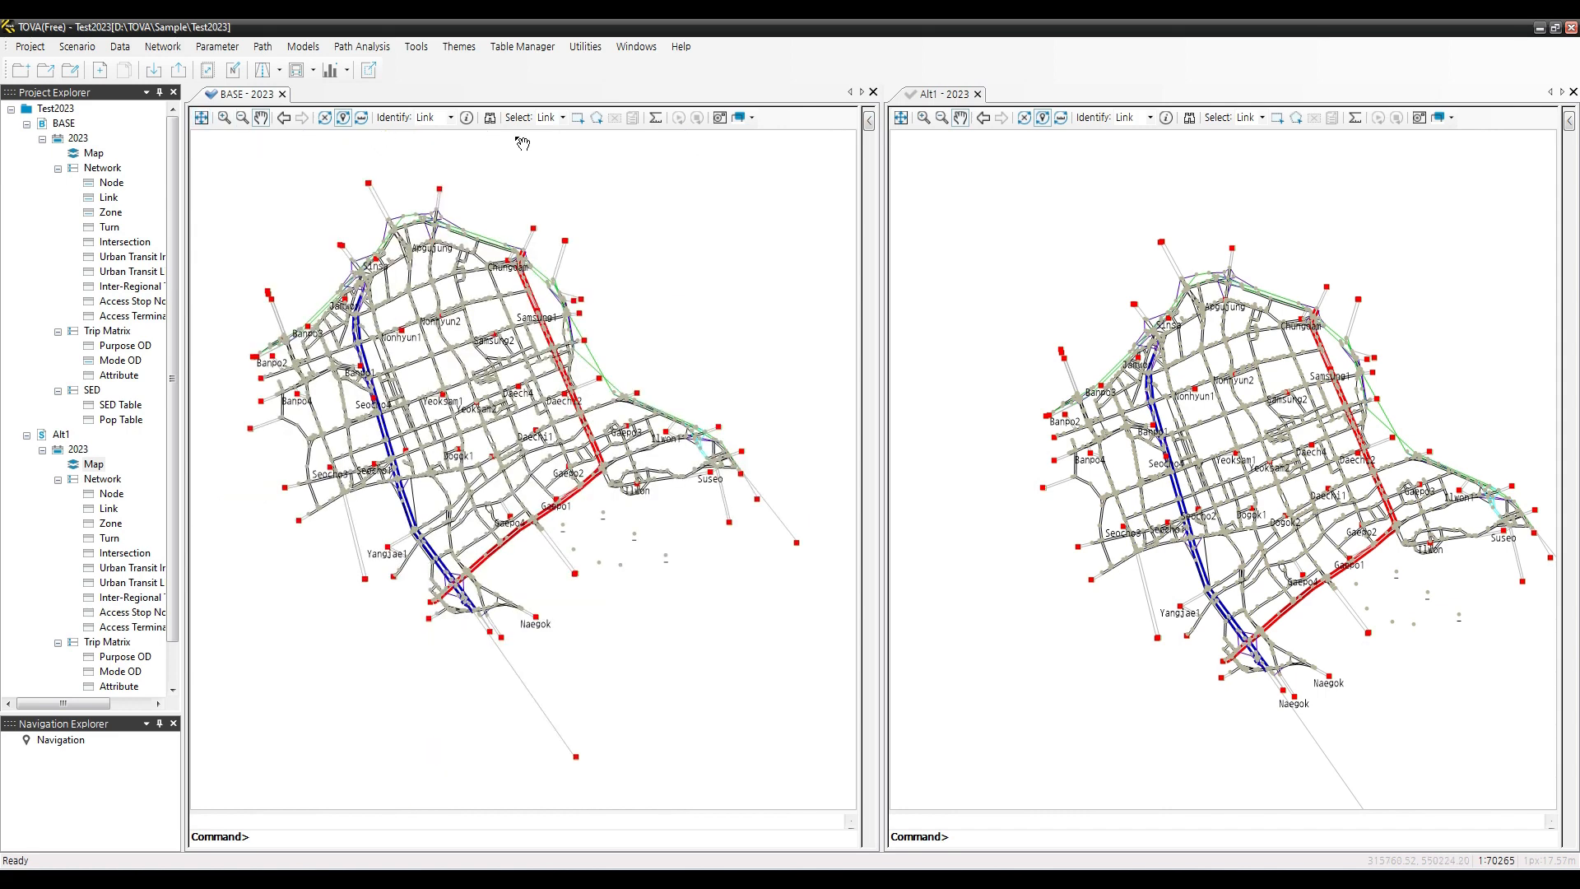
click(362, 120)
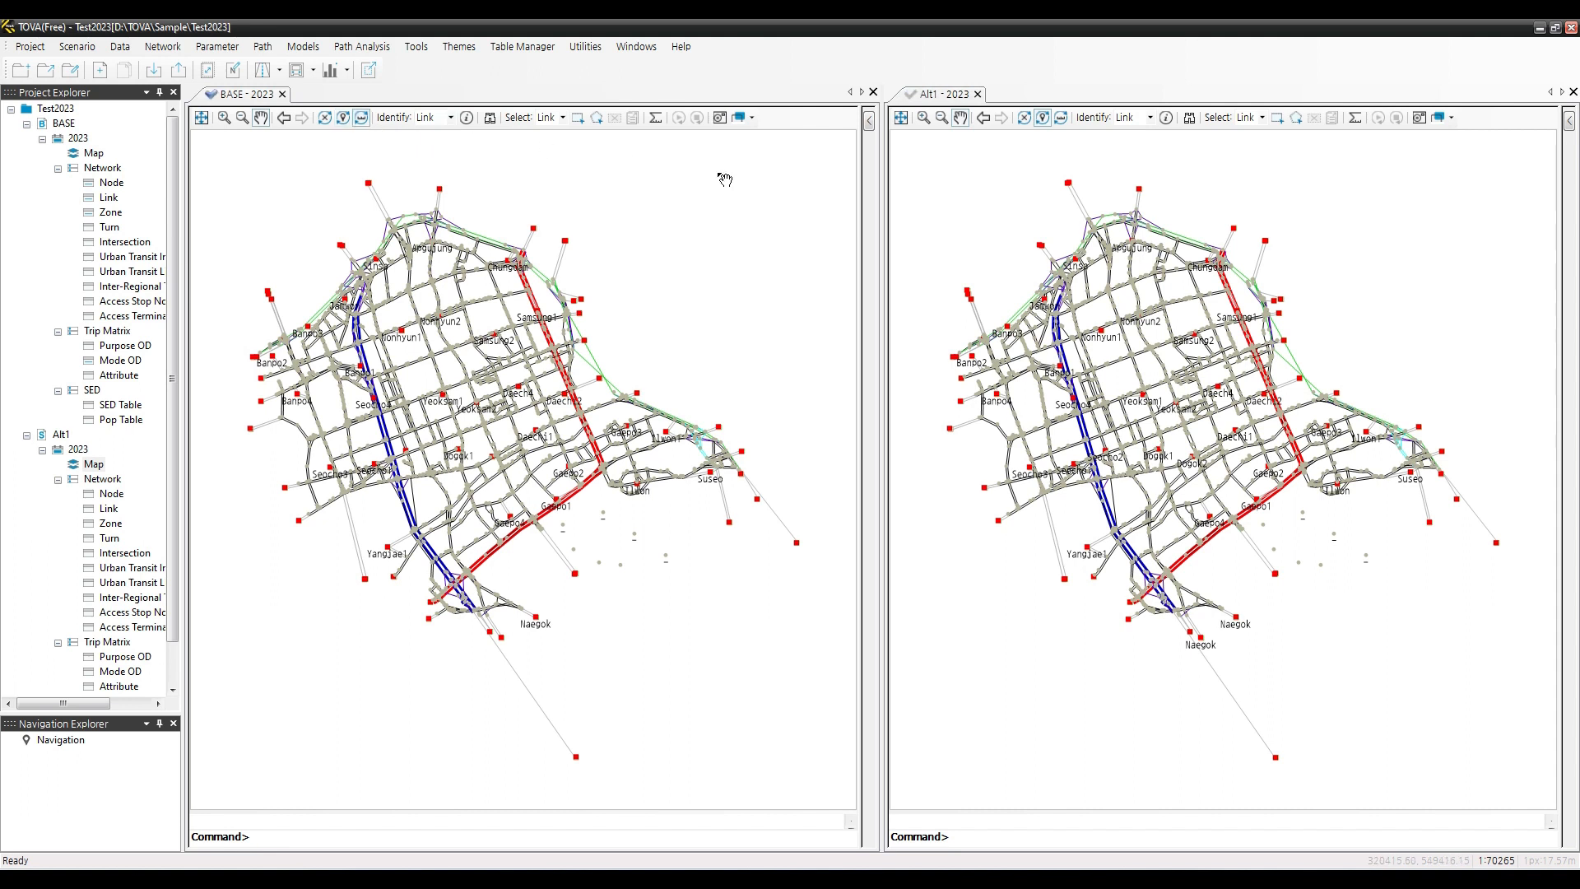
click(1060, 119)
Examine the BASE and Alt1 networks together by panning and zooming to check that both views match
drag(408, 356, 518, 452)
drag(623, 518, 466, 441)
scroll(467, 442, up, 2)
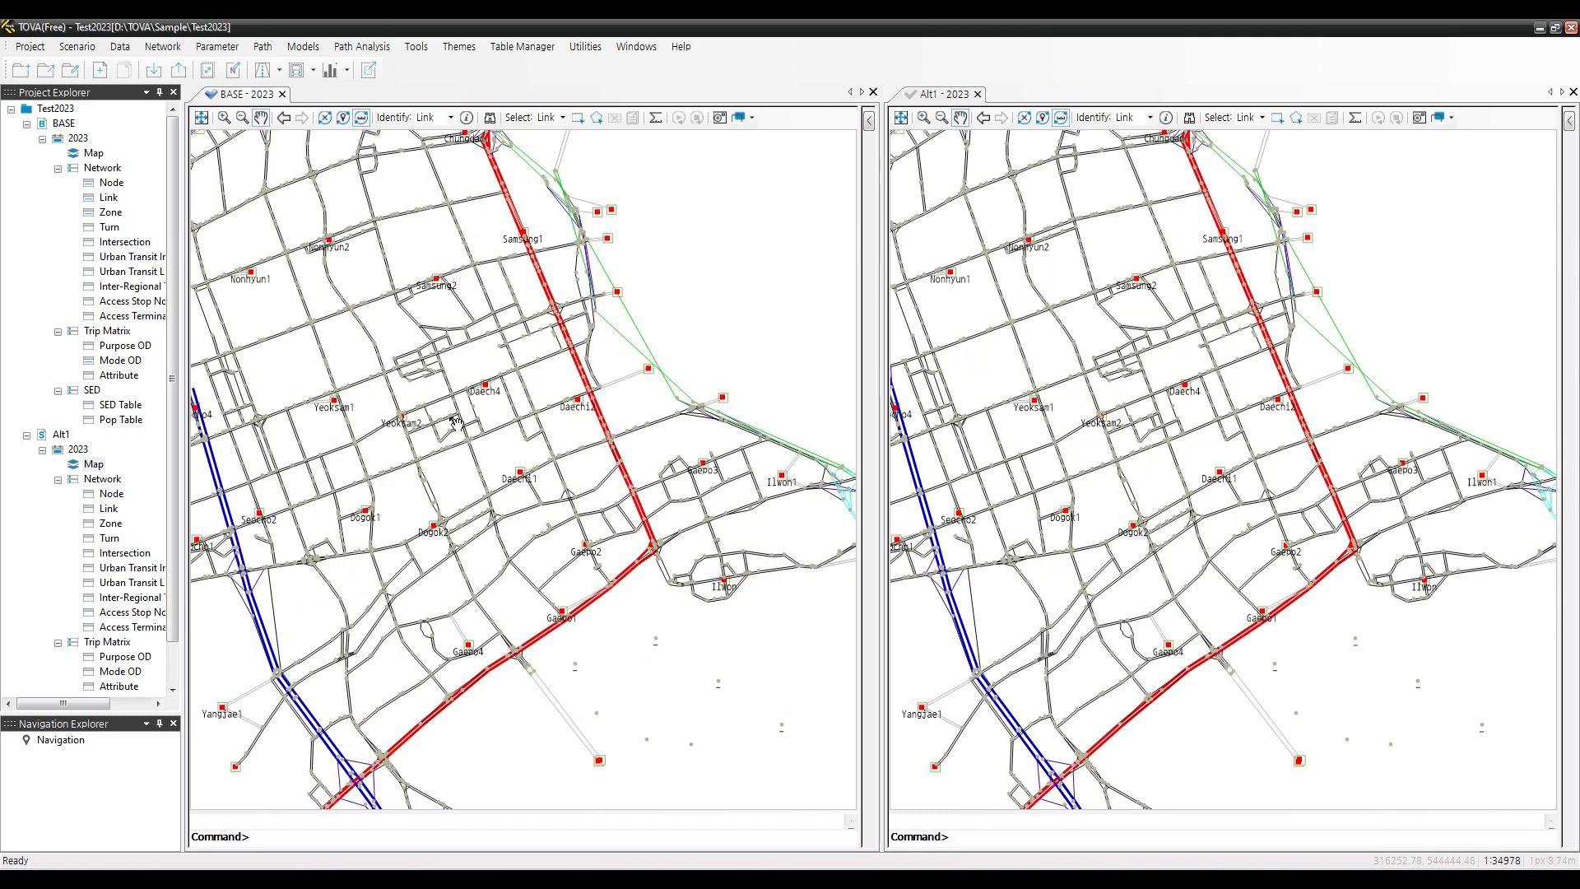
drag(358, 343, 557, 429)
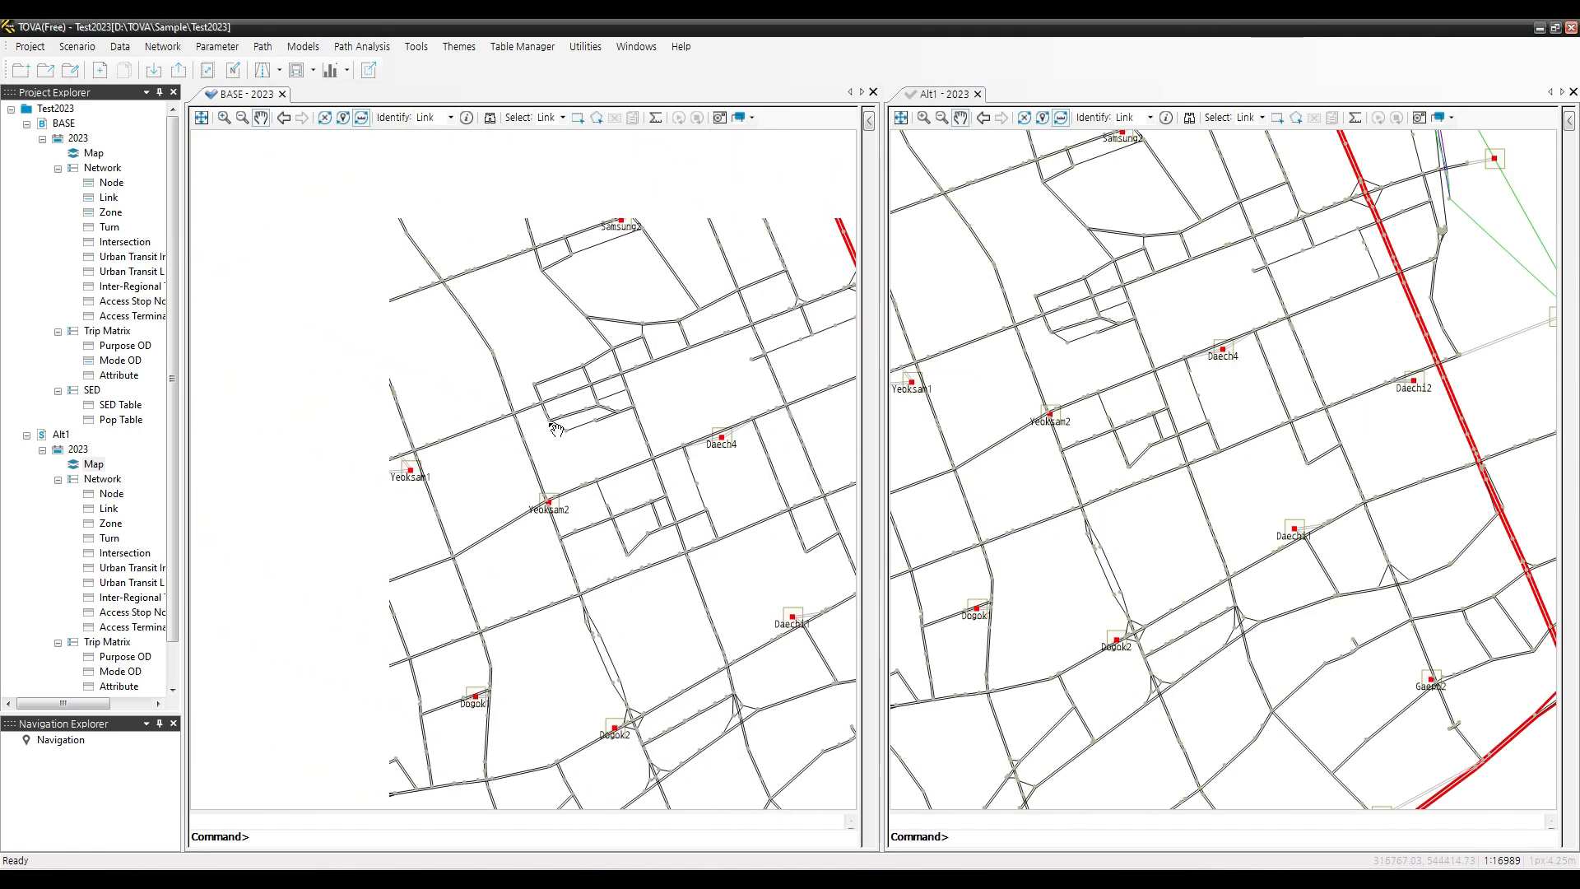
drag(388, 337, 619, 427)
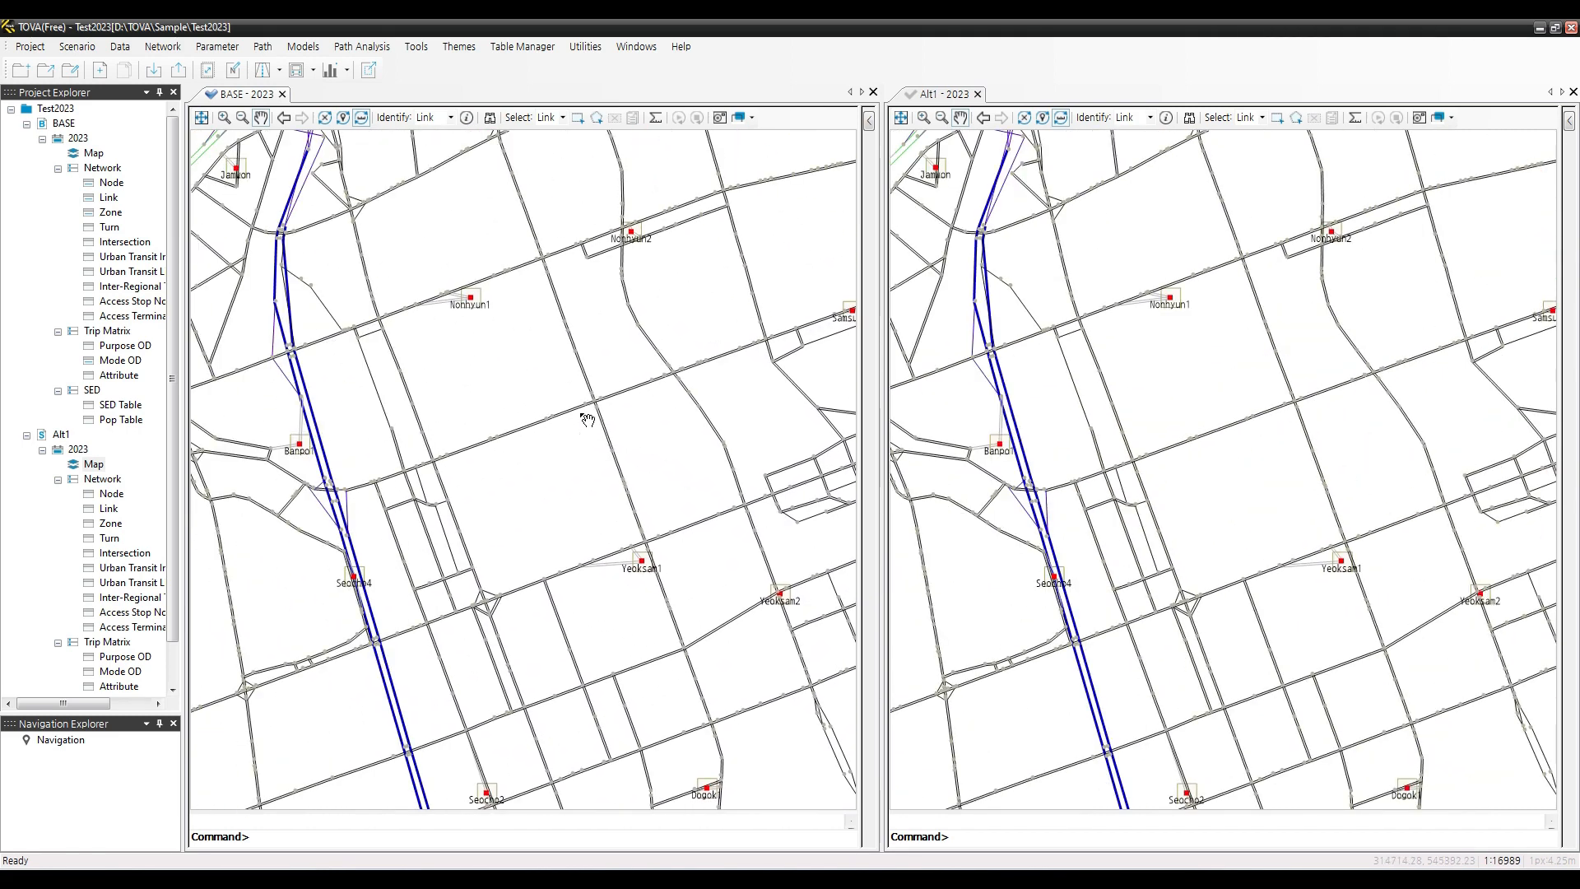
drag(556, 342, 556, 419)
scroll(557, 421, down, 2)
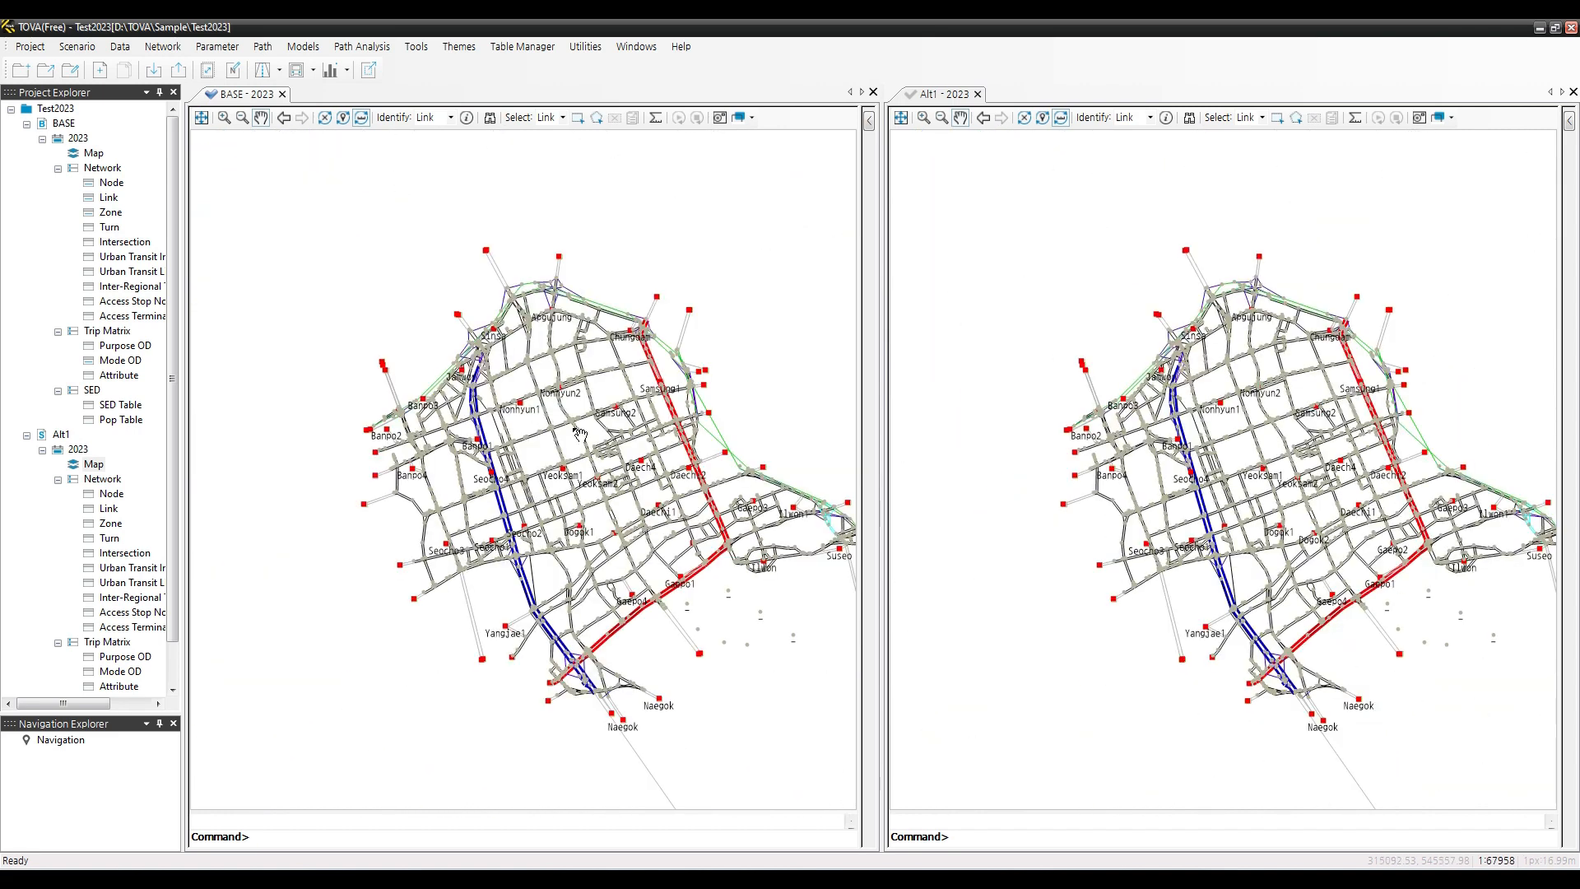
drag(693, 531, 605, 479)
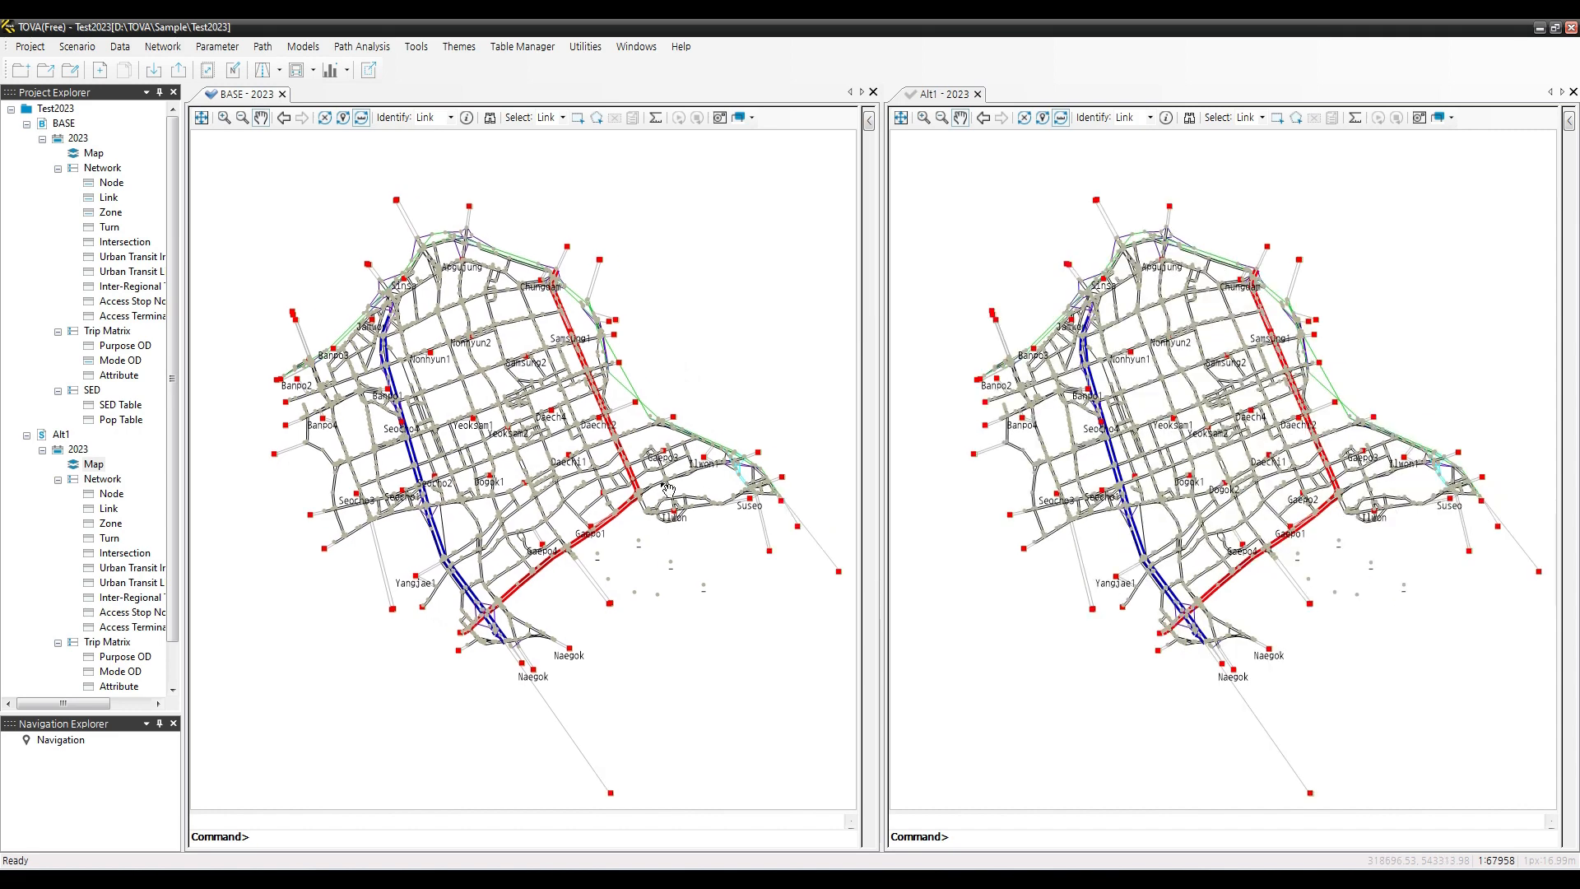
scroll(1316, 466, up, 1)
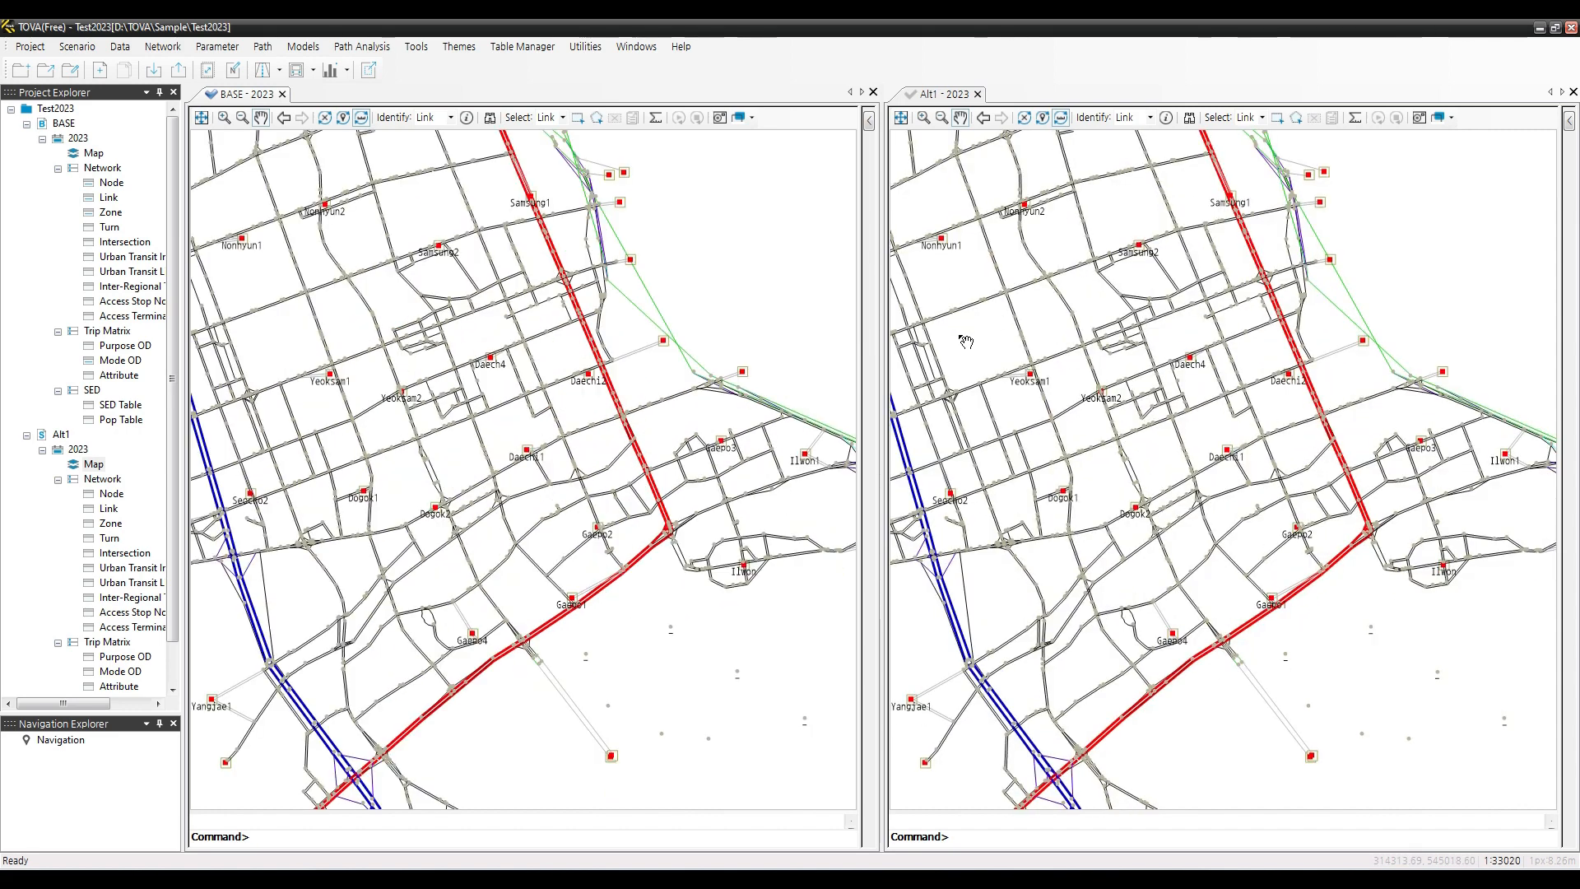
scroll(979, 346, up, 1)
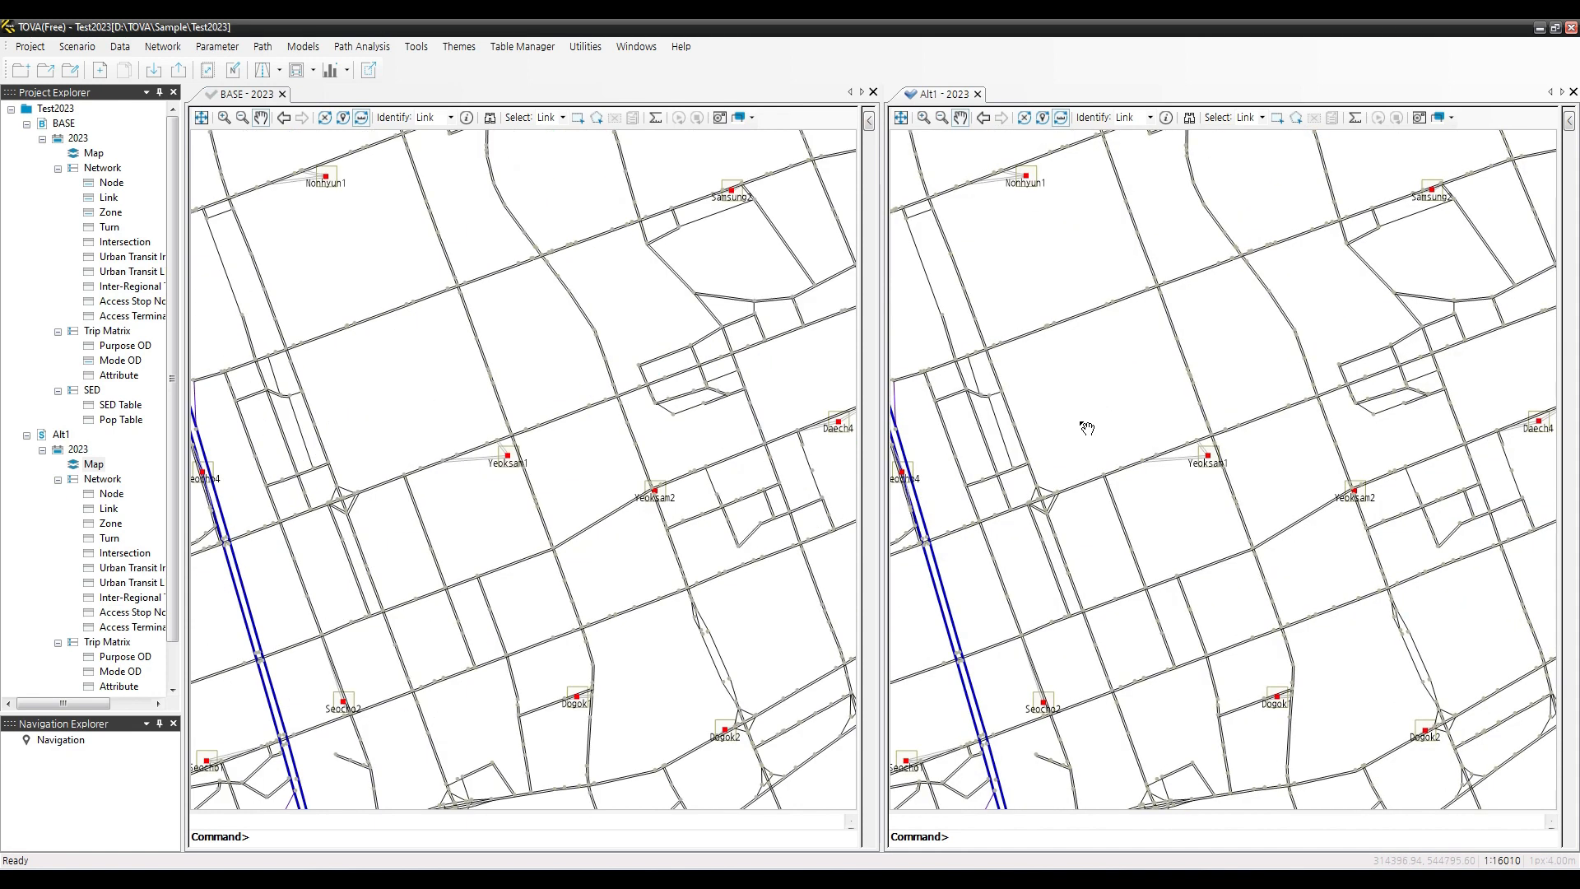
Start adding nodes to the Alt1 network and place one between Nonhyun1 and Yeoksam1, splitting both links there
click(164, 47)
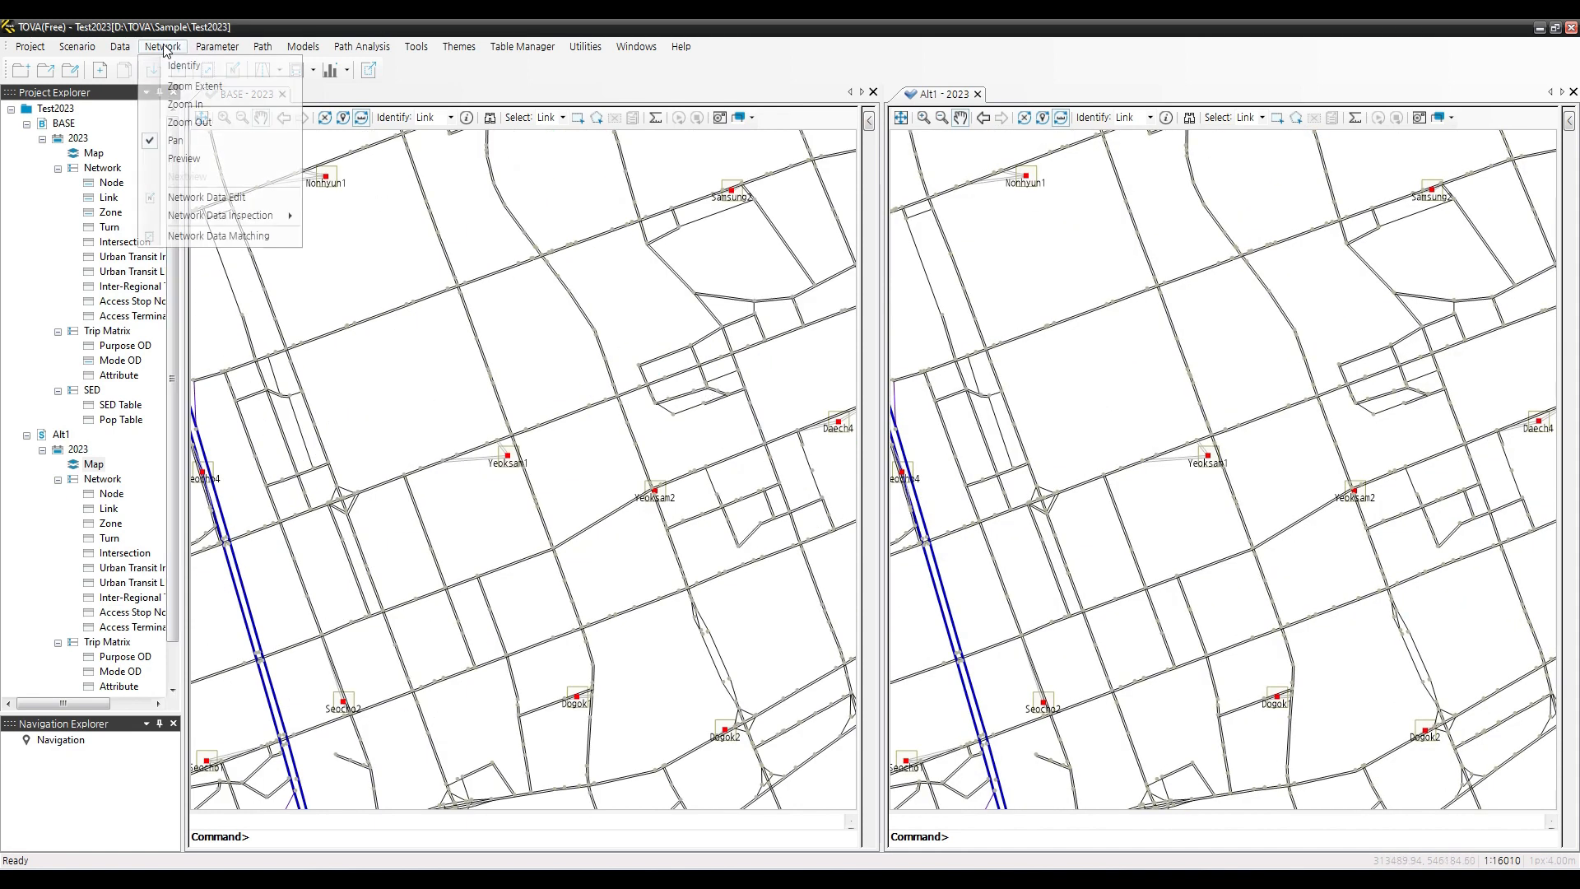
click(205, 198)
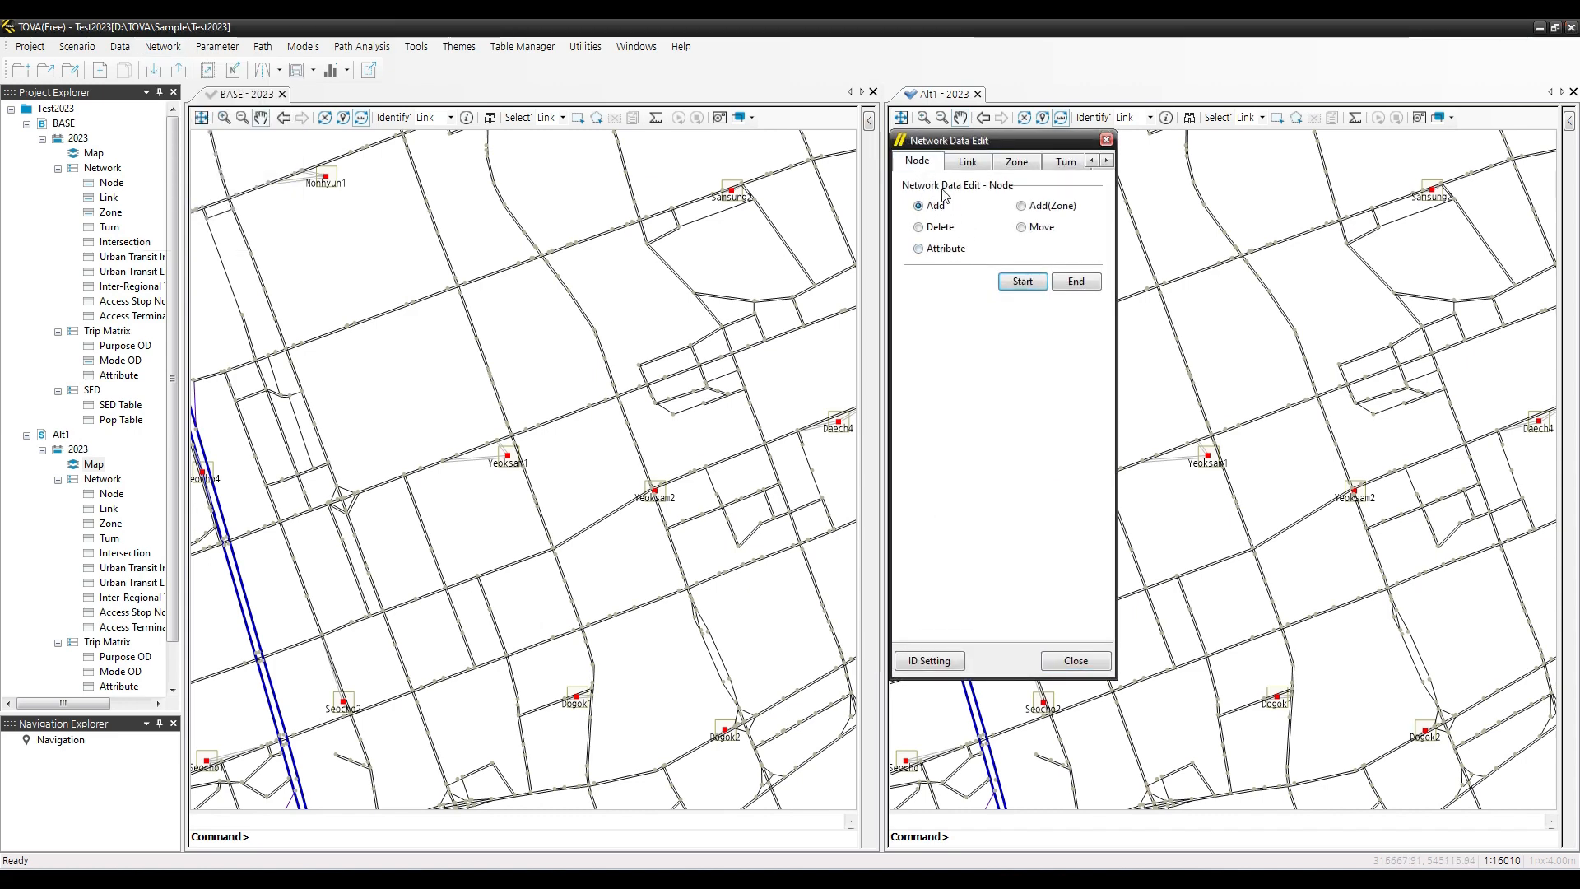
click(1023, 282)
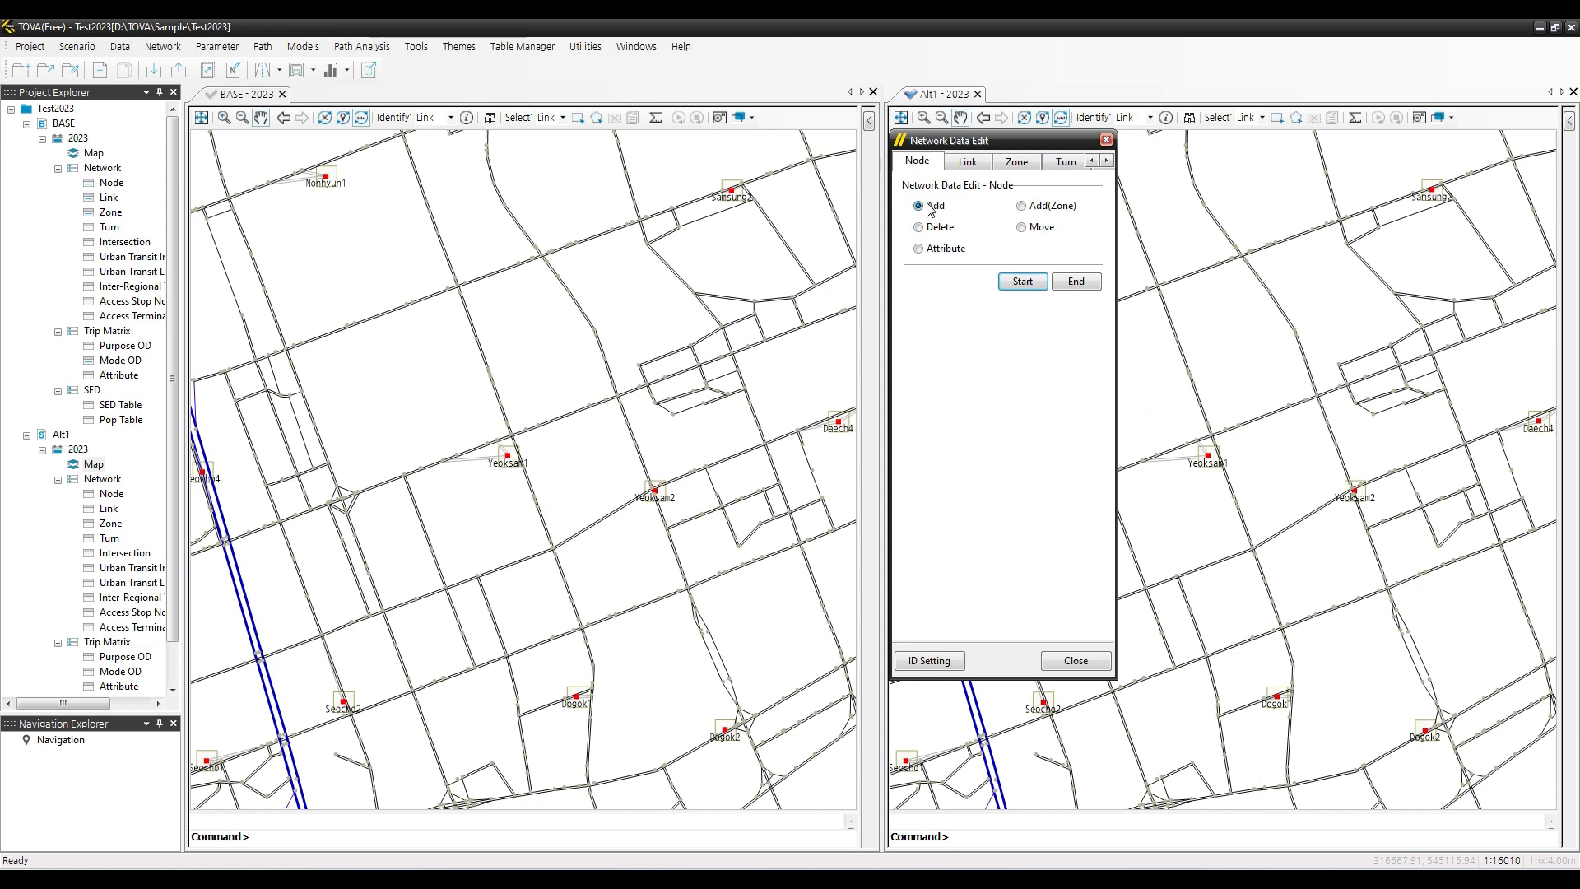
drag(1027, 143, 757, 187)
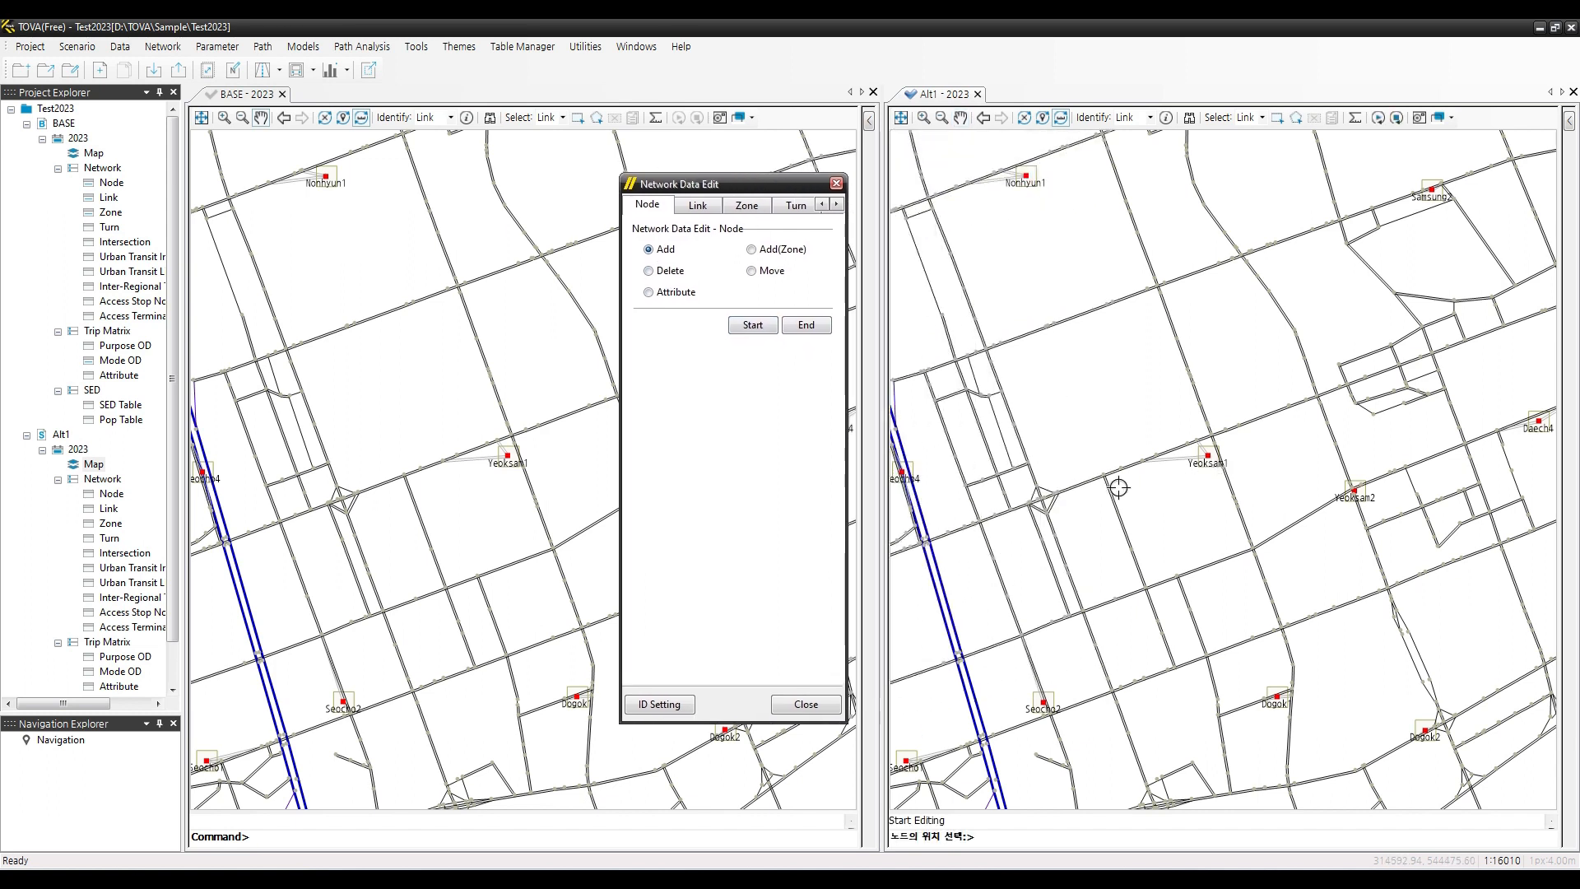
scroll(1058, 329, up, 2)
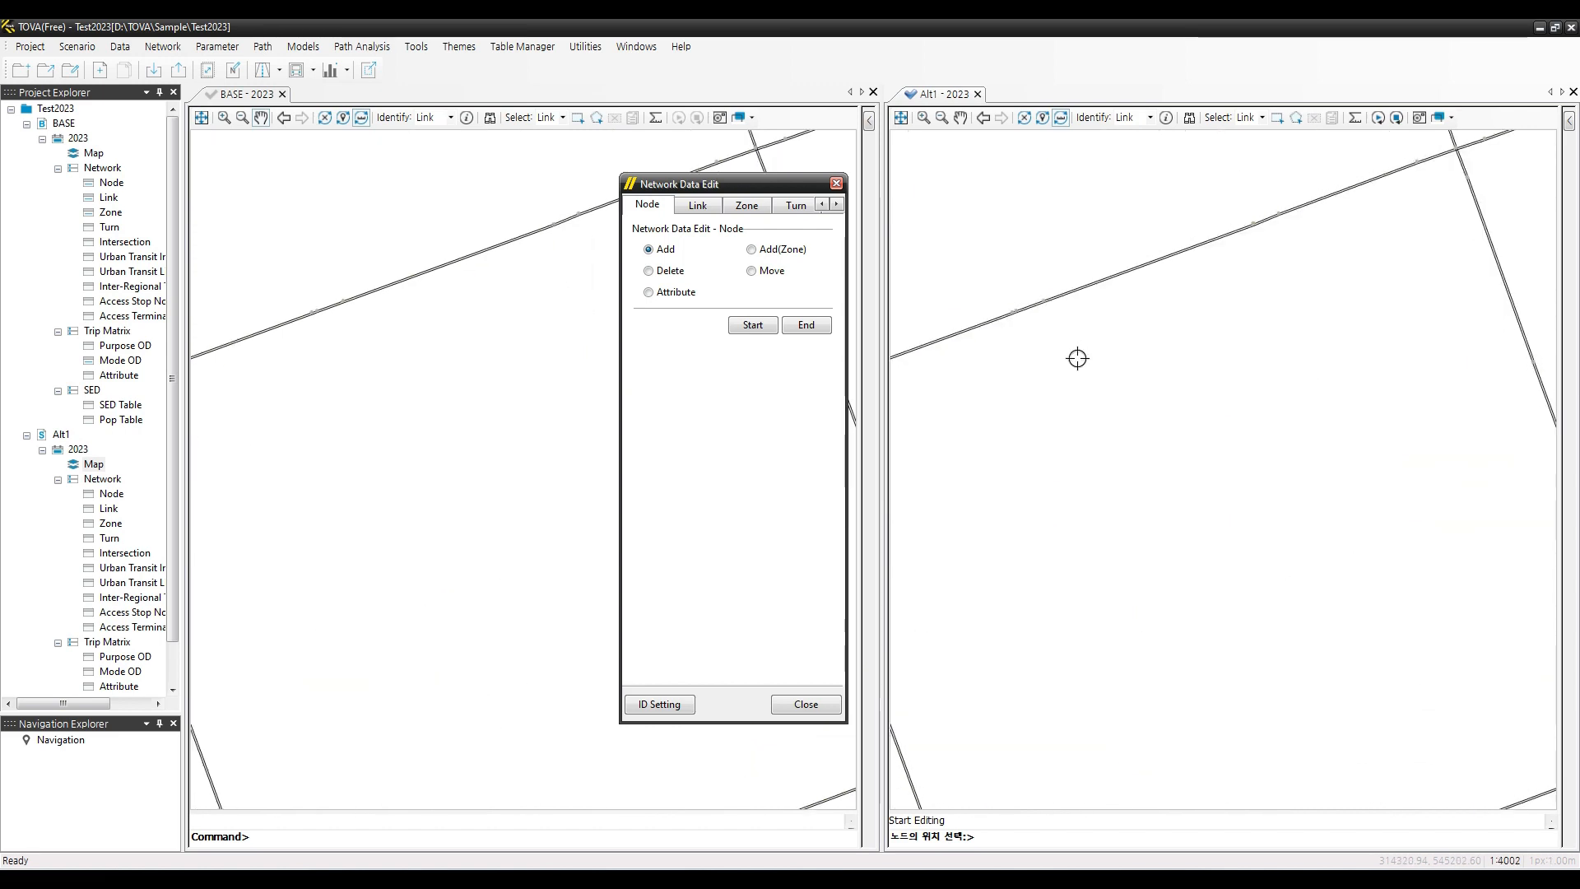
click(1102, 279)
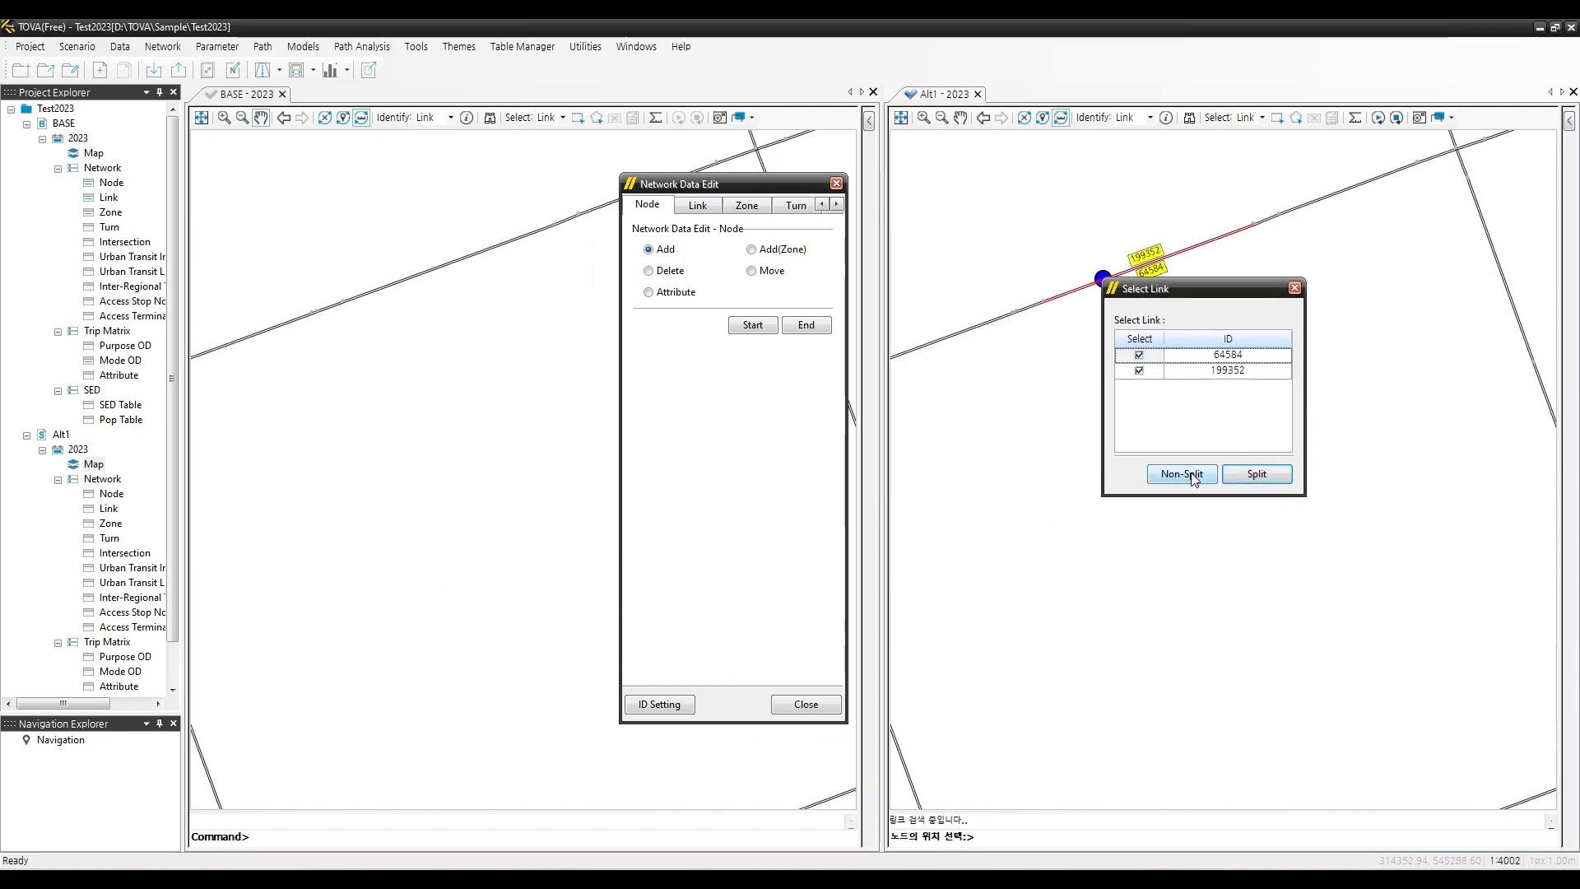
click(1256, 474)
Add a node to the Alt1 network on the road just west of Yeoksam1, splitting both links there
scroll(1001, 257, down, 2)
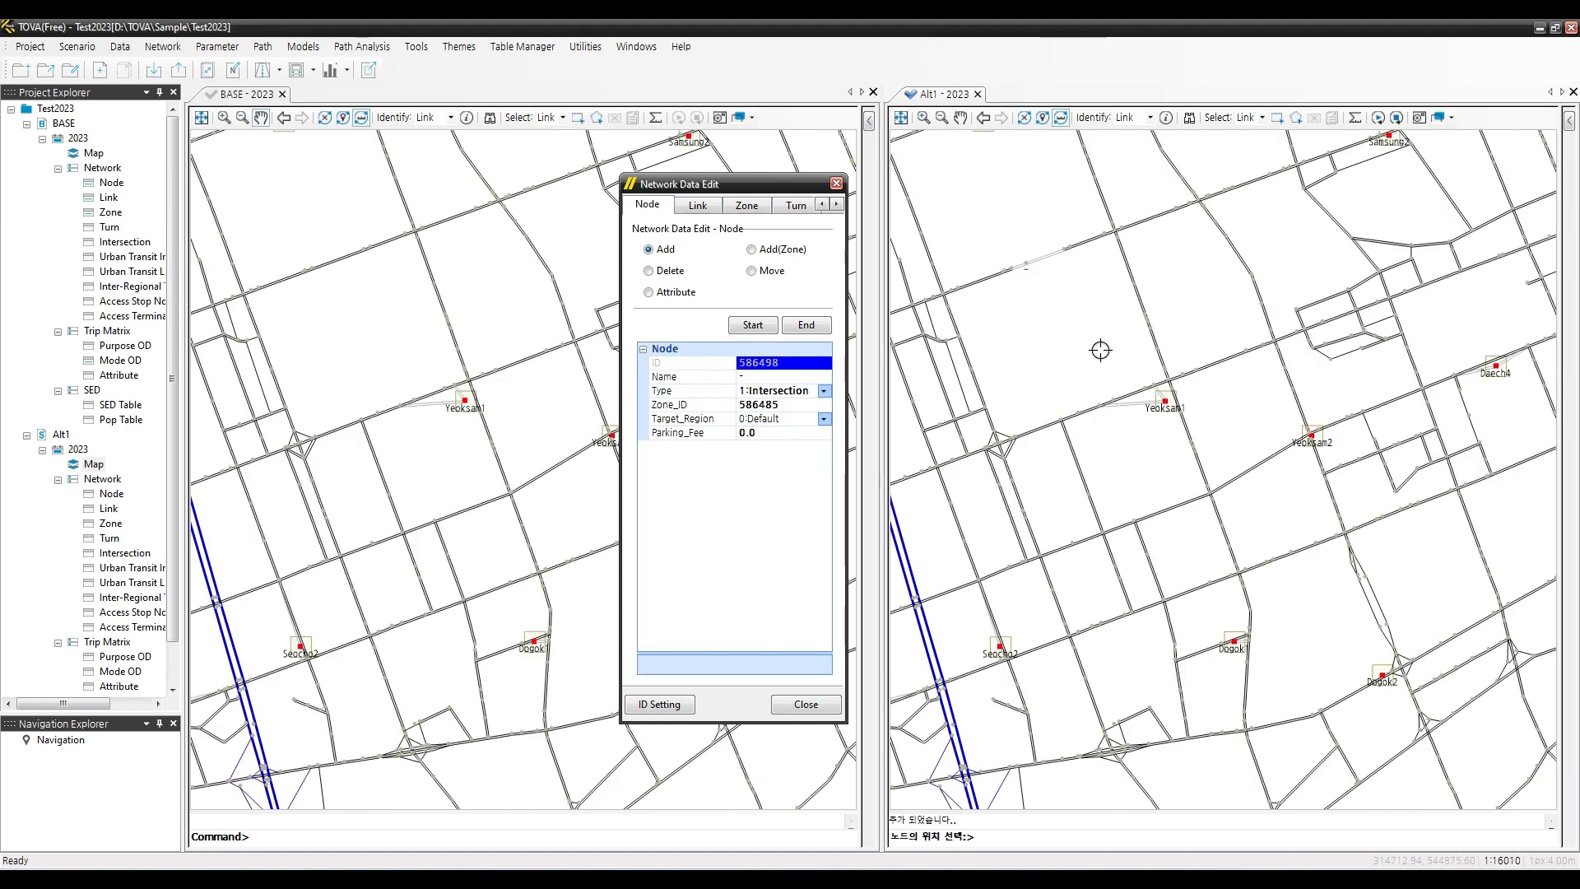
scroll(1096, 409, up, 1)
click(1080, 409)
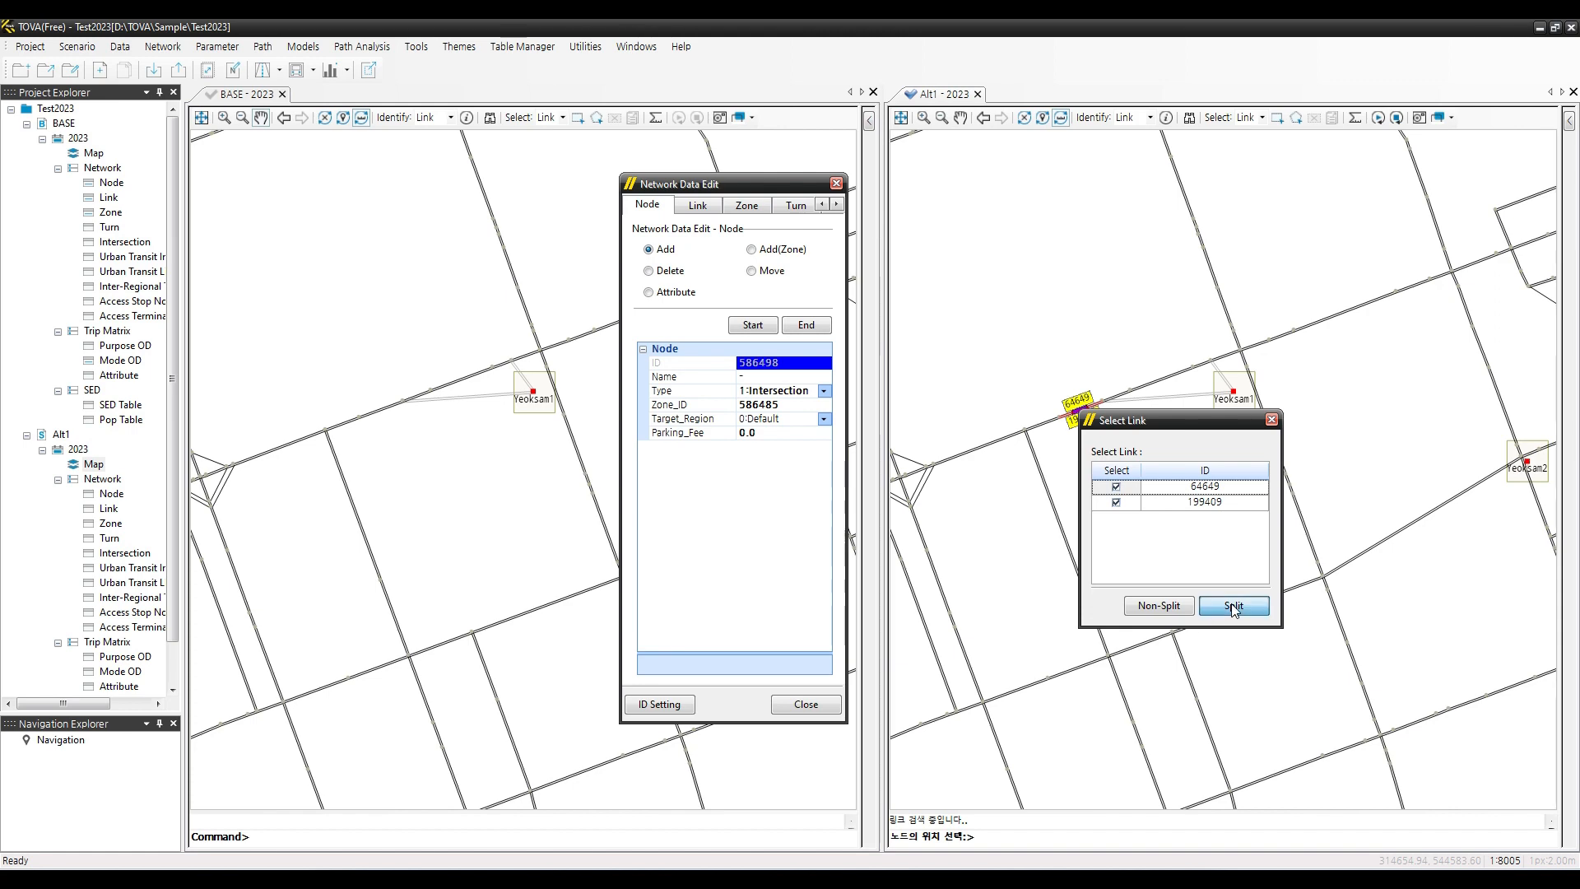
click(1234, 607)
Add a node to the Alt1 network on the road just east of Nonhyun1, splitting both links there
scroll(1171, 549, down, 2)
scroll(1094, 292, up, 2)
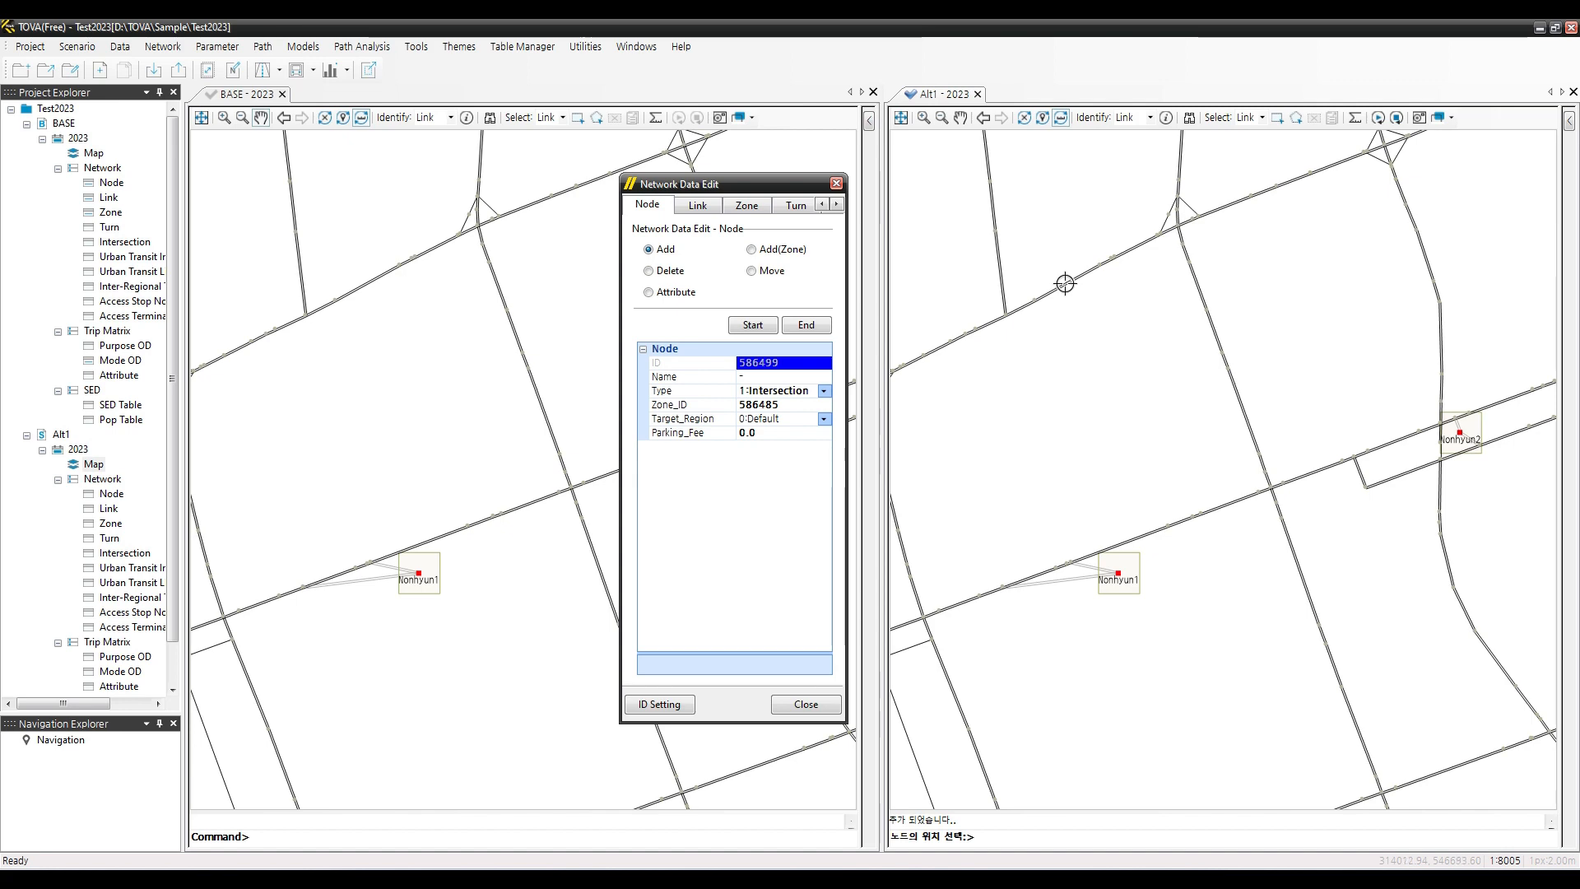
scroll(1069, 290, down, 2)
scroll(1101, 345, up, 2)
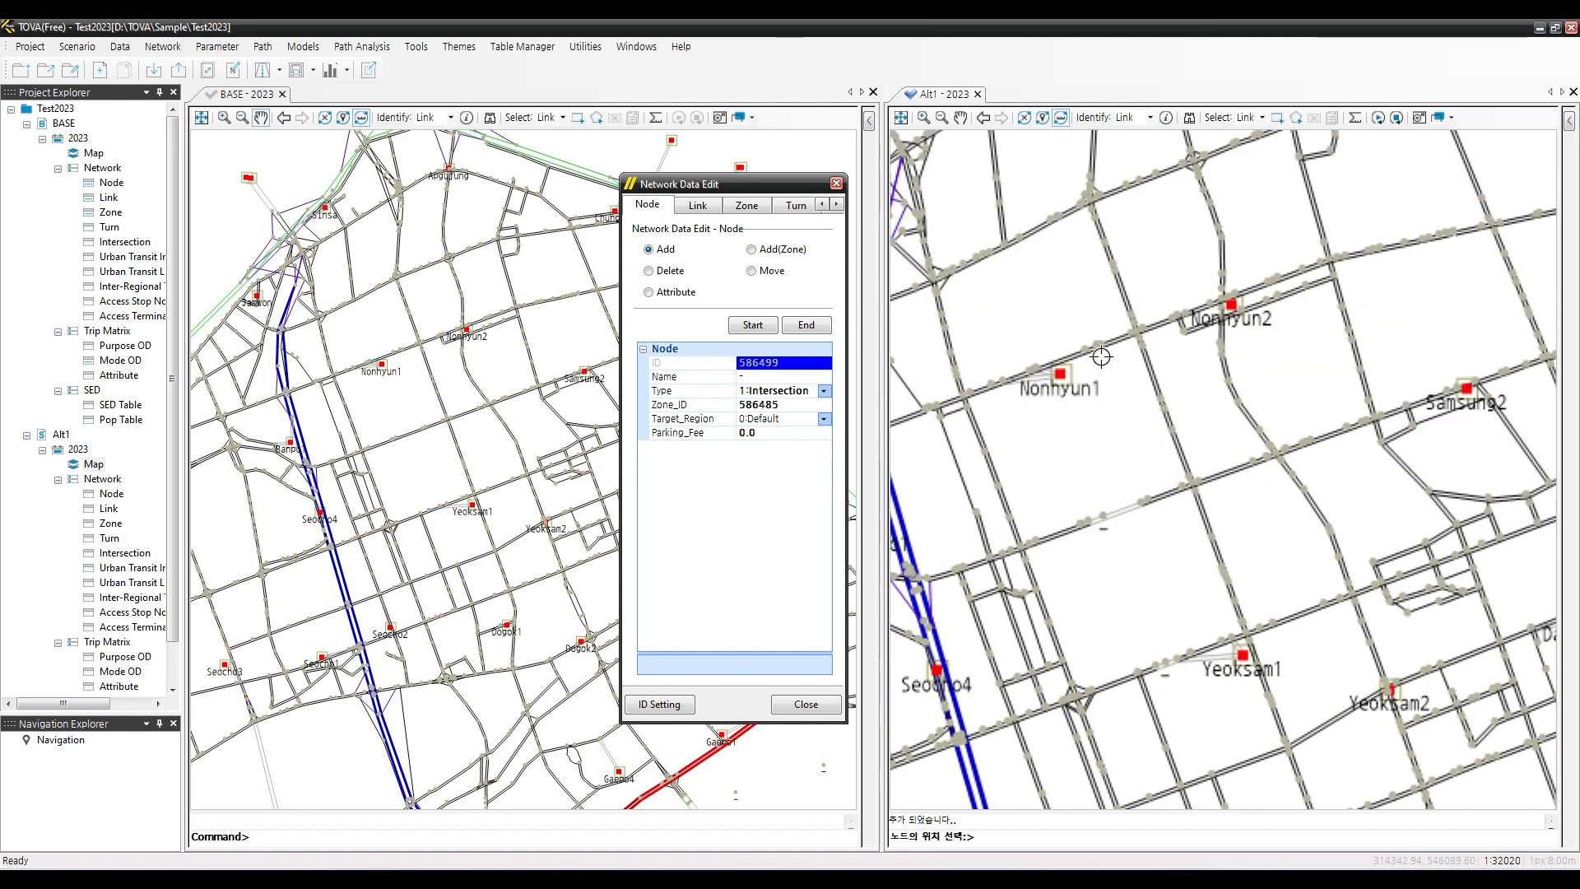
click(1046, 351)
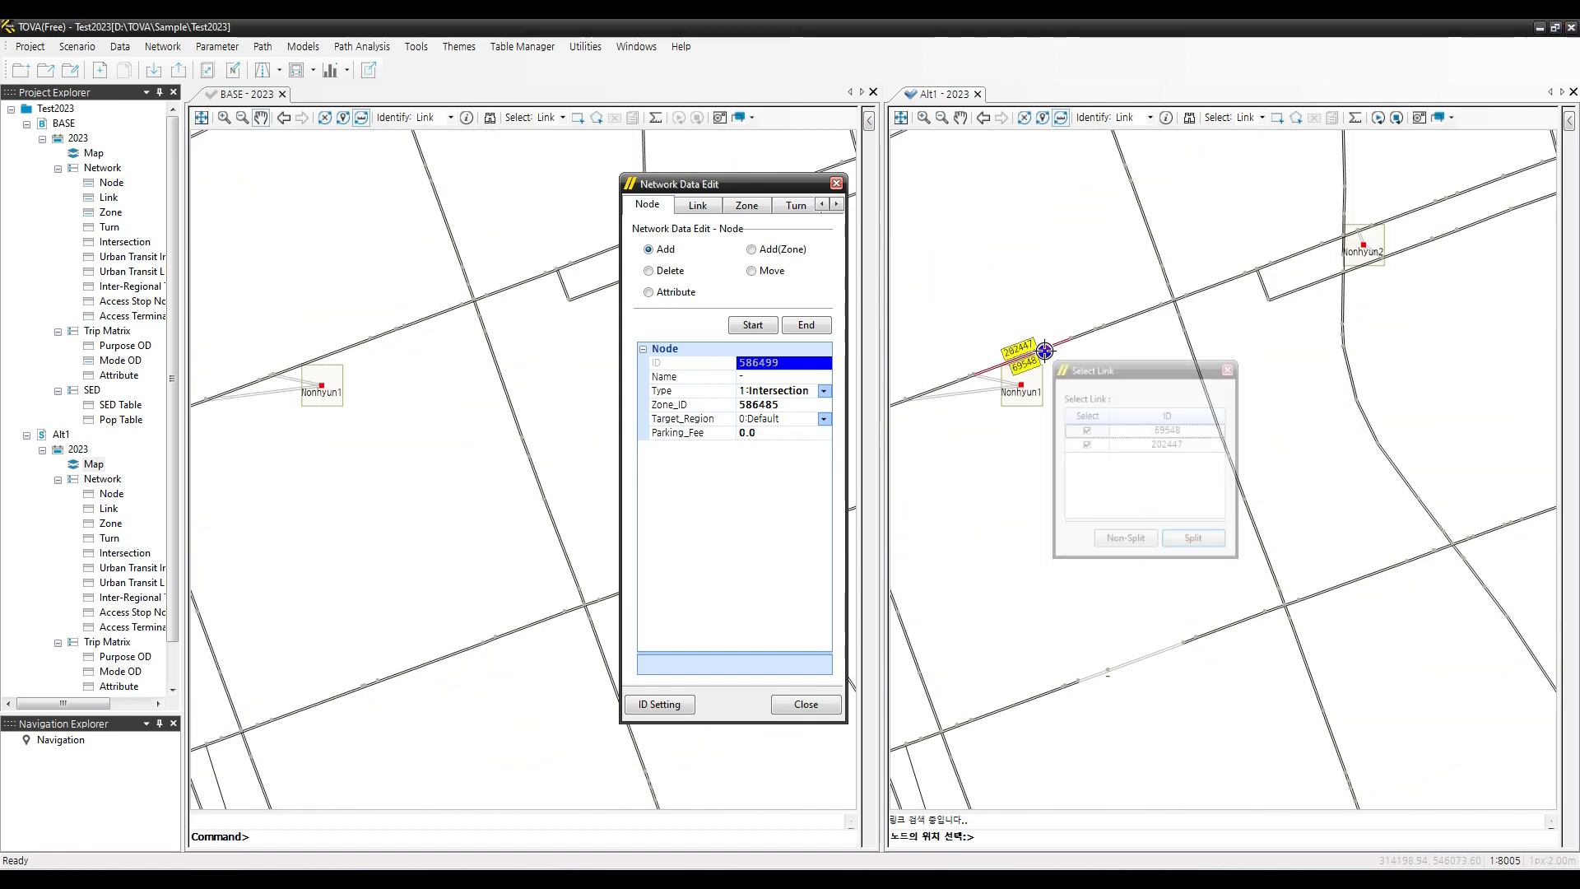
click(1204, 543)
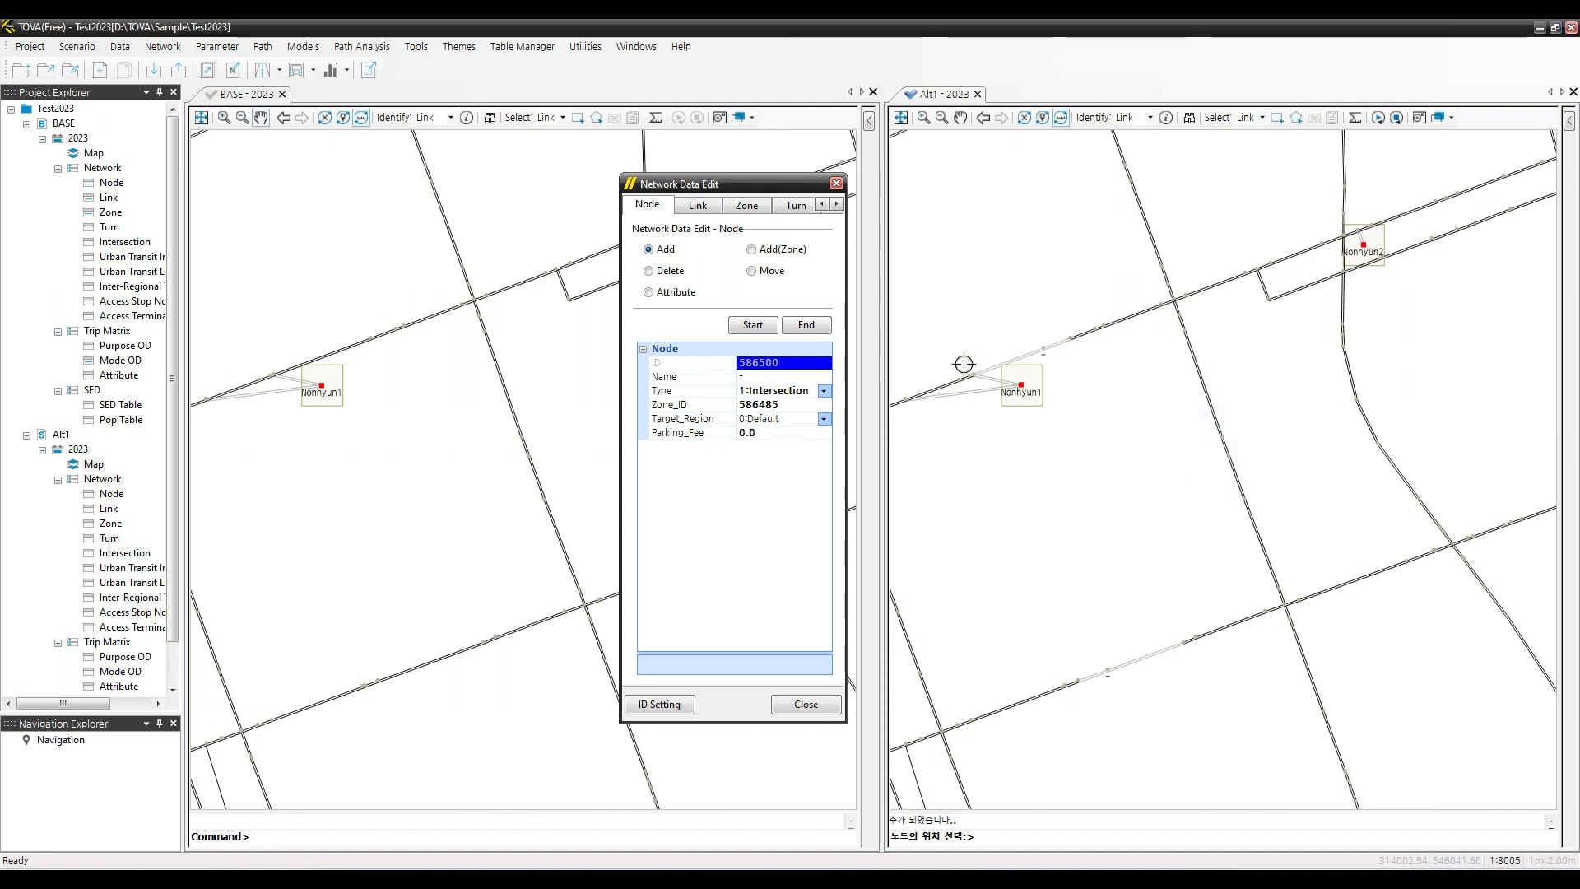
Add a two-way link in Alt1 from the new node east of Nonhyun1 to the node between Nonhyun1 and Yeoksam1
click(712, 208)
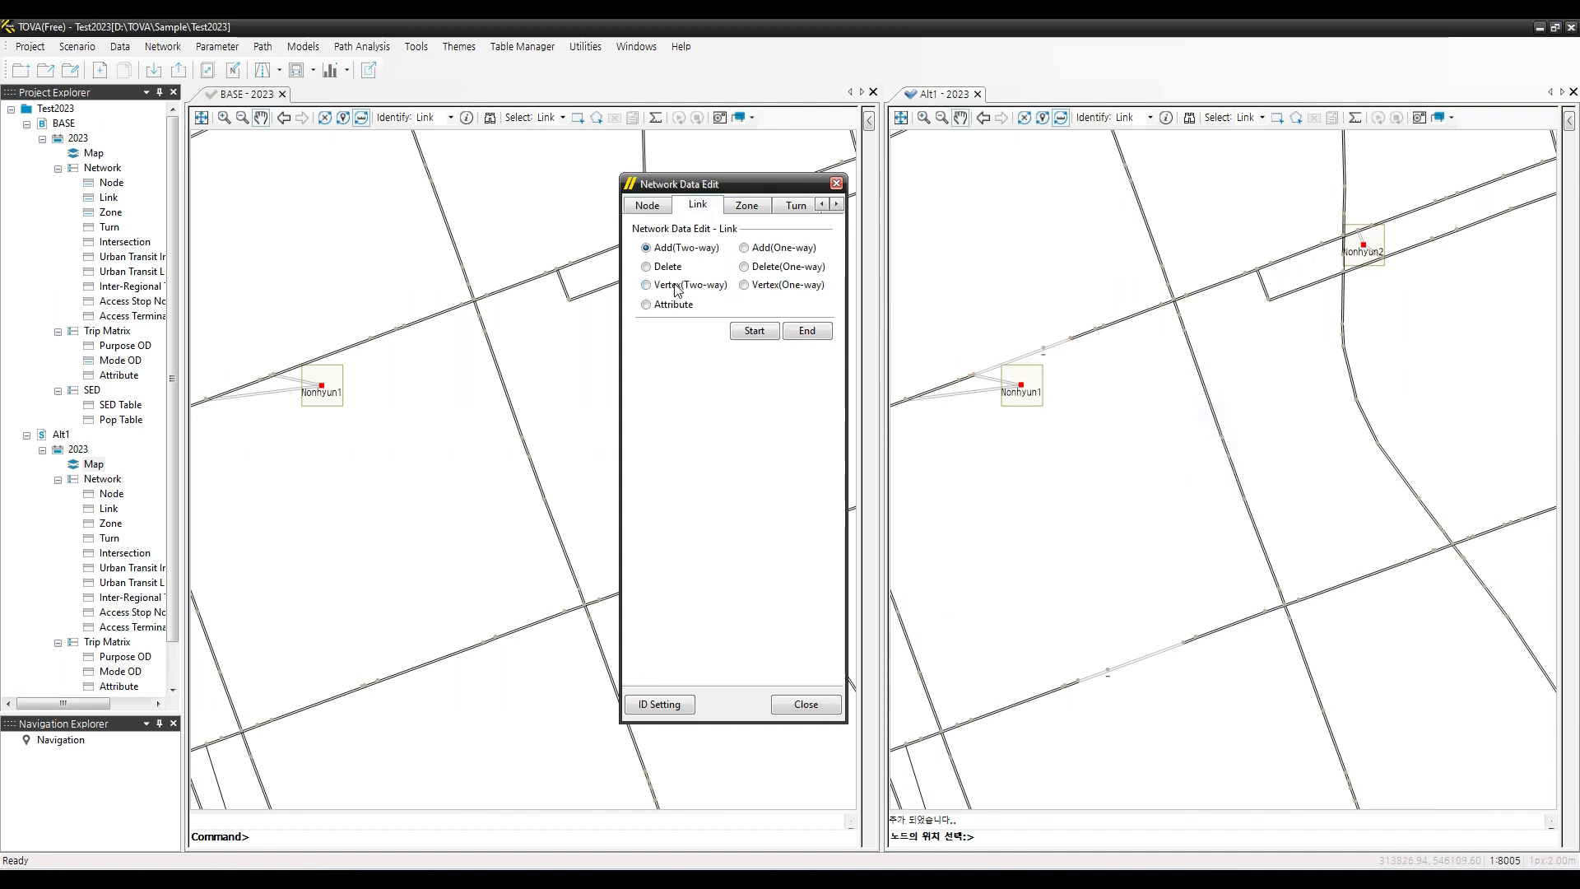
click(754, 330)
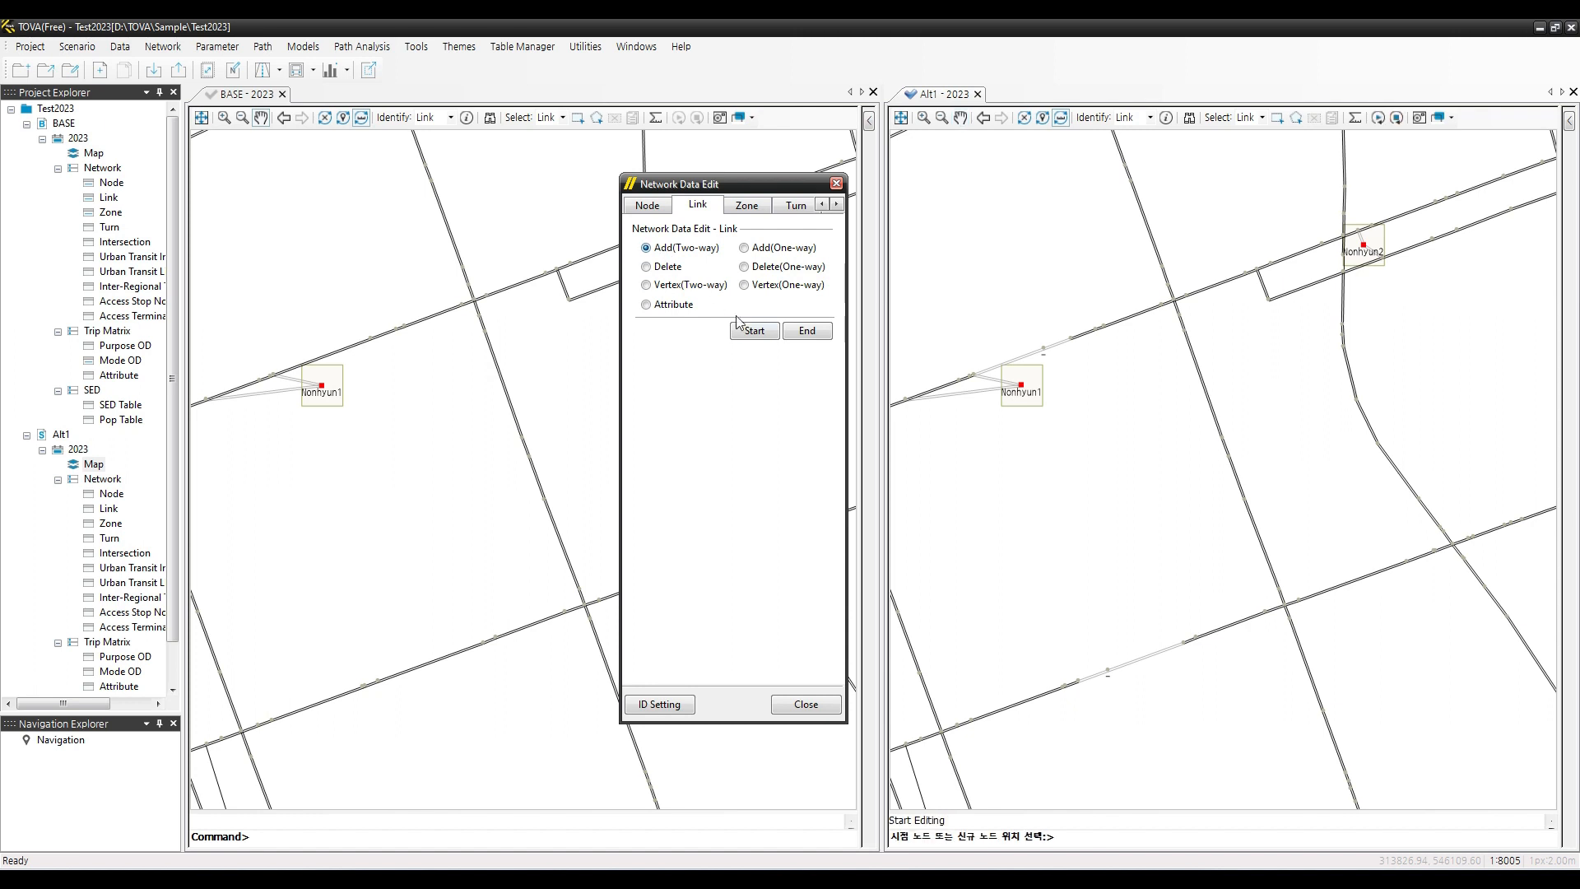
click(1043, 350)
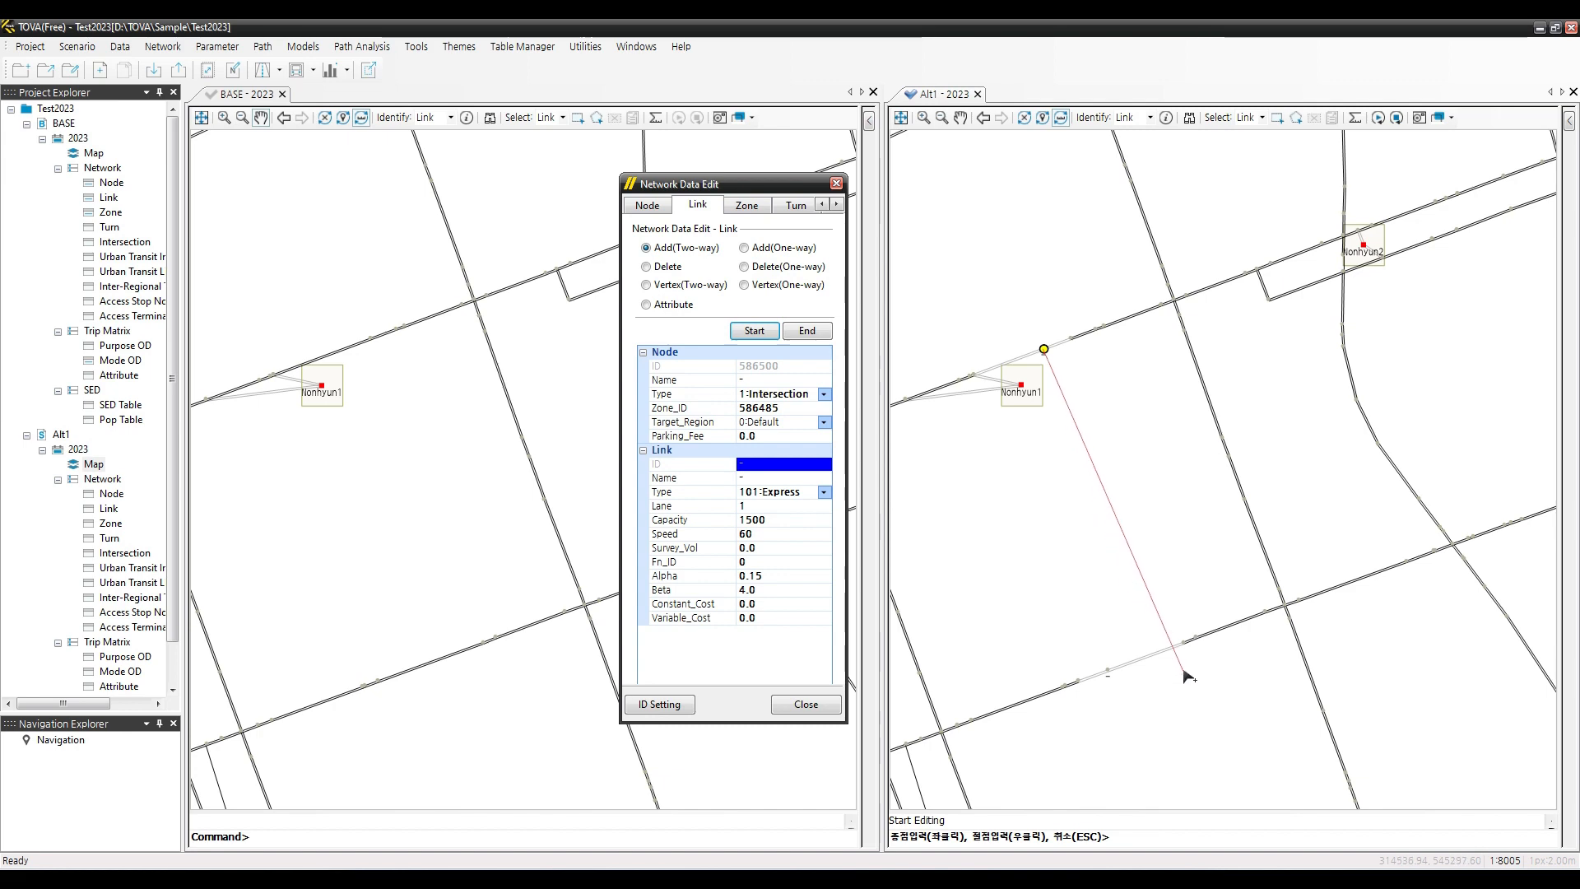
click(1109, 670)
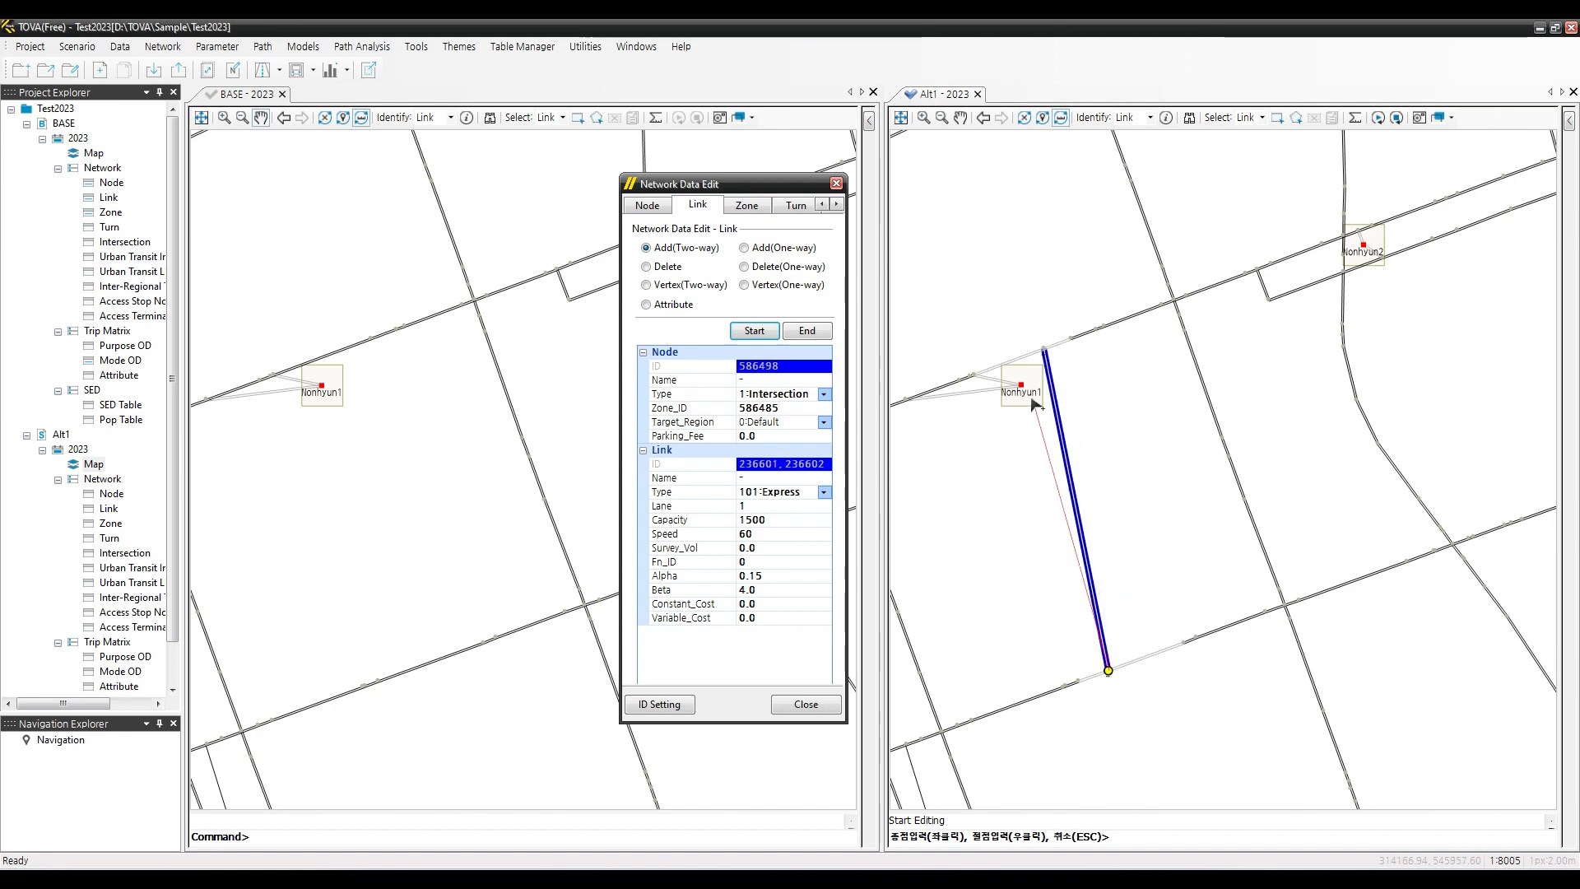
Continue the two-way link to the new node west of Yeoksam1, then end link editing and close the network editor
scroll(1032, 400, down, 4)
scroll(1095, 476, up, 6)
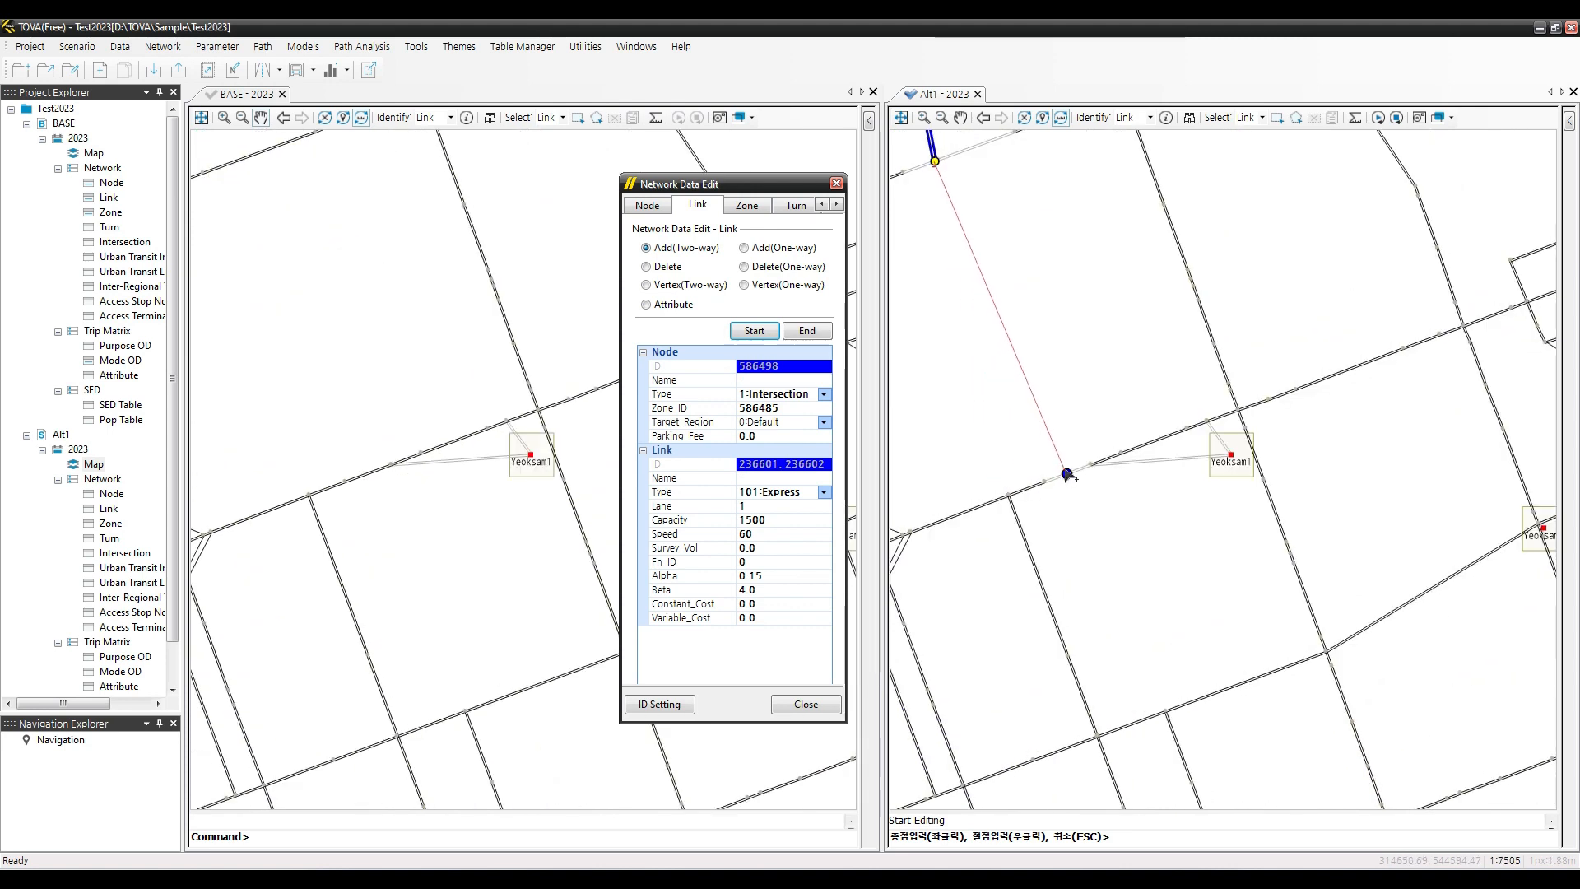
click(1067, 475)
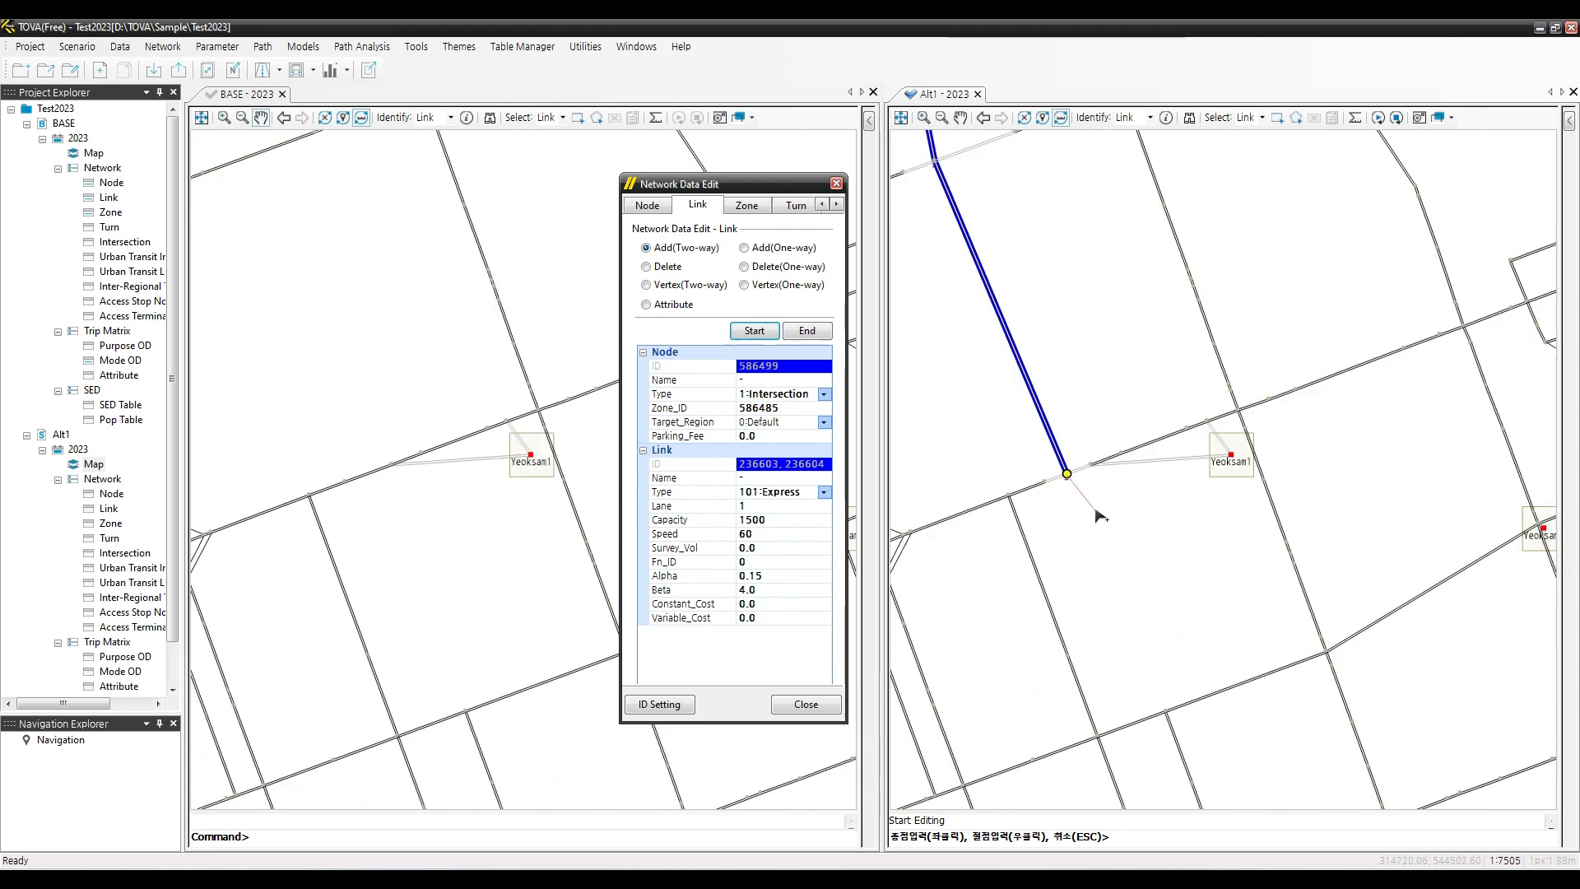
click(810, 330)
scroll(1222, 592, down, 4)
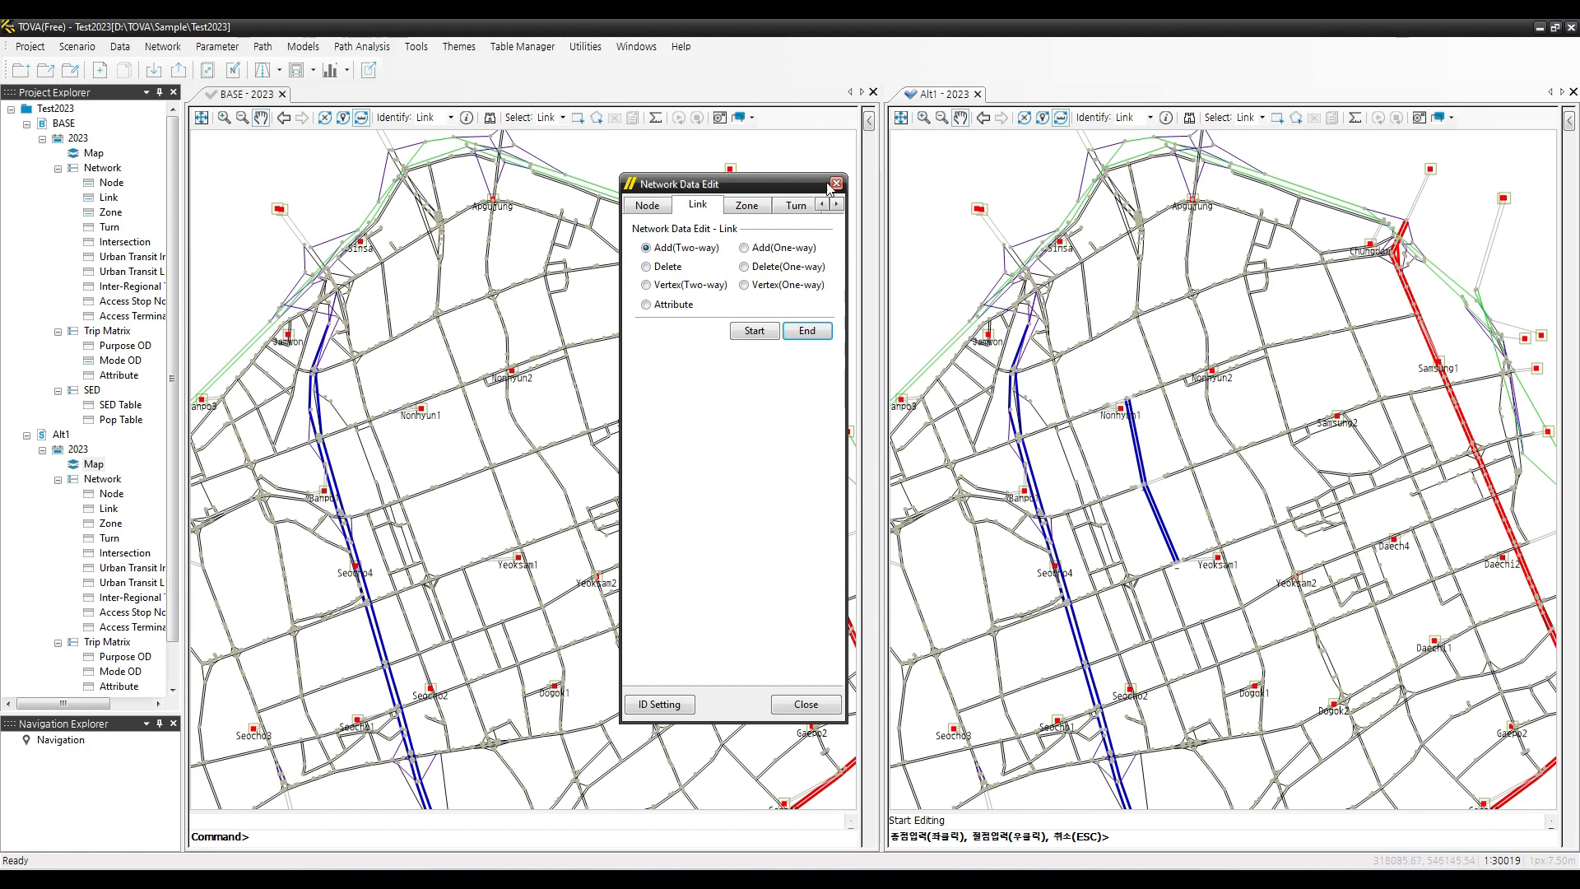
click(806, 705)
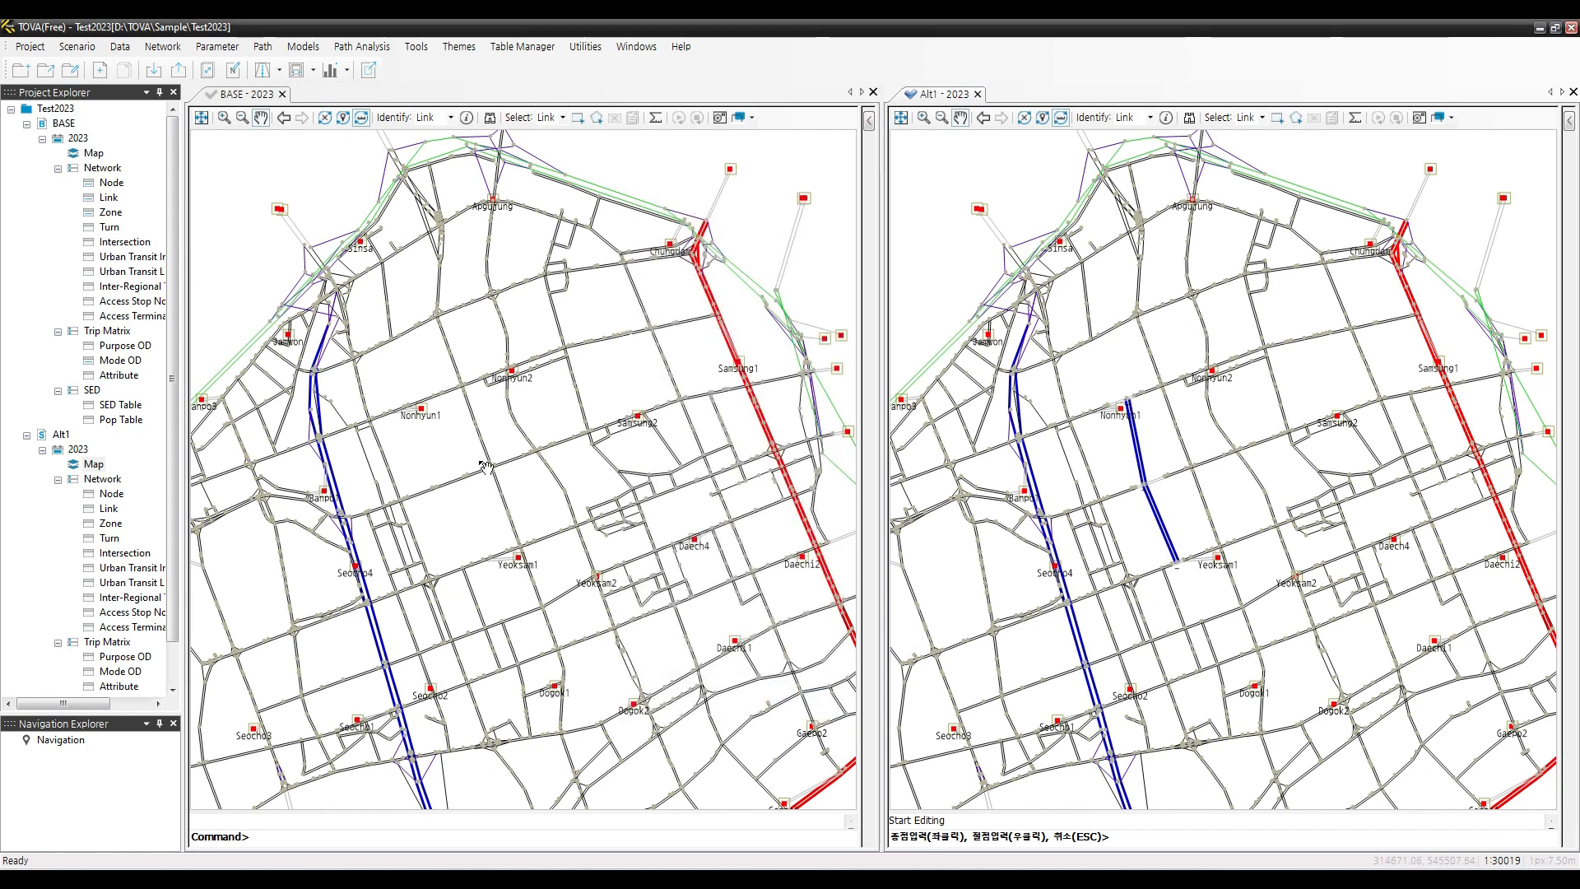
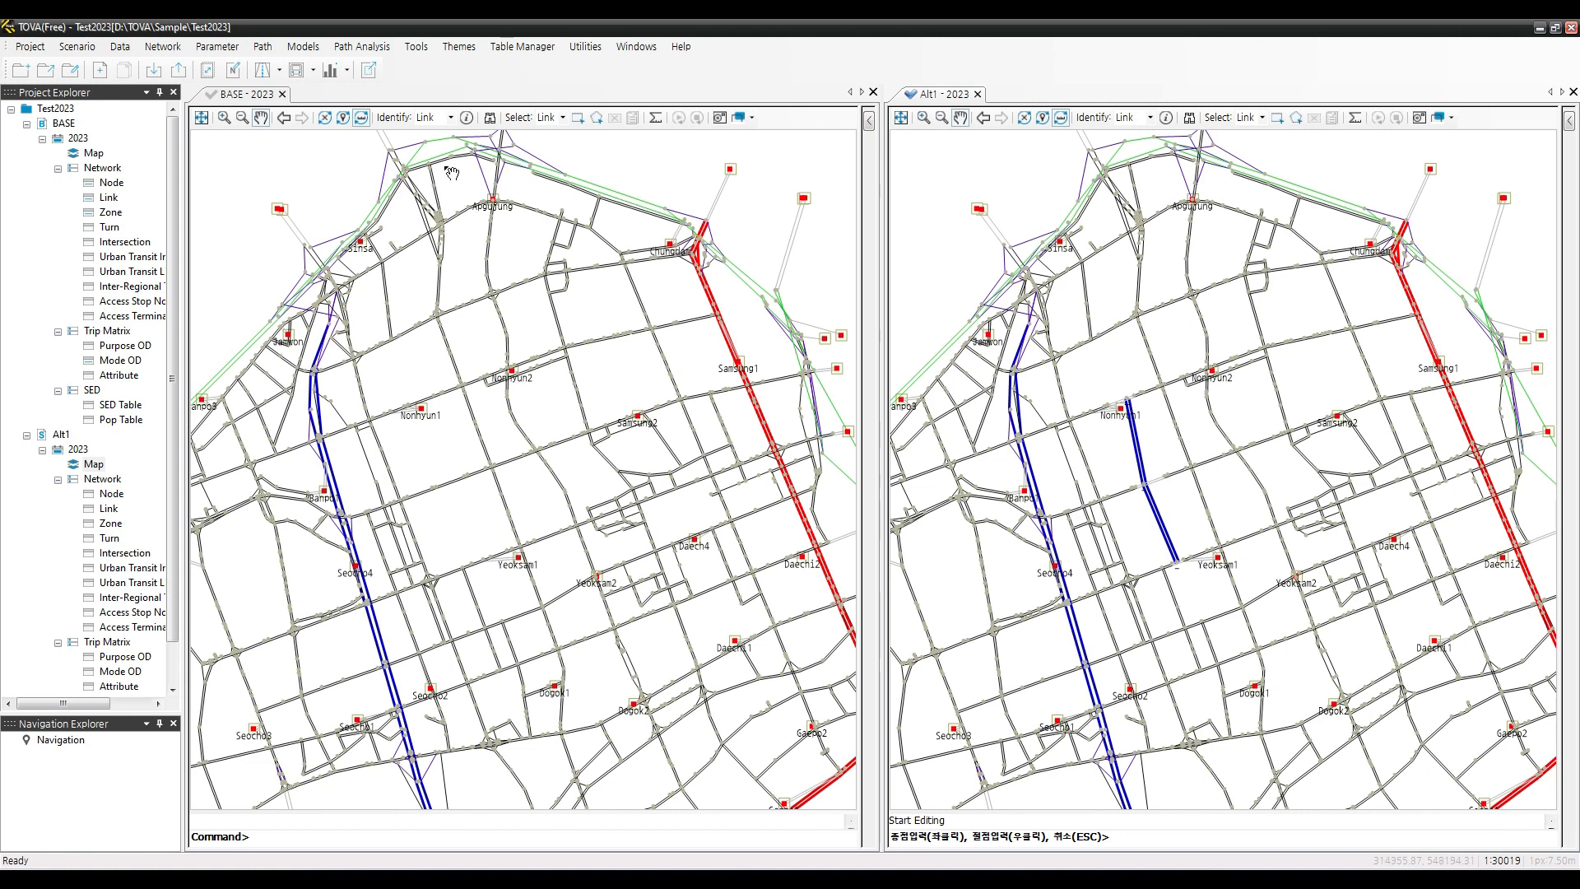
Run Network Data Matching on nodes, comparing BASE 2023 as A with Alt1 2023 as B
click(158, 49)
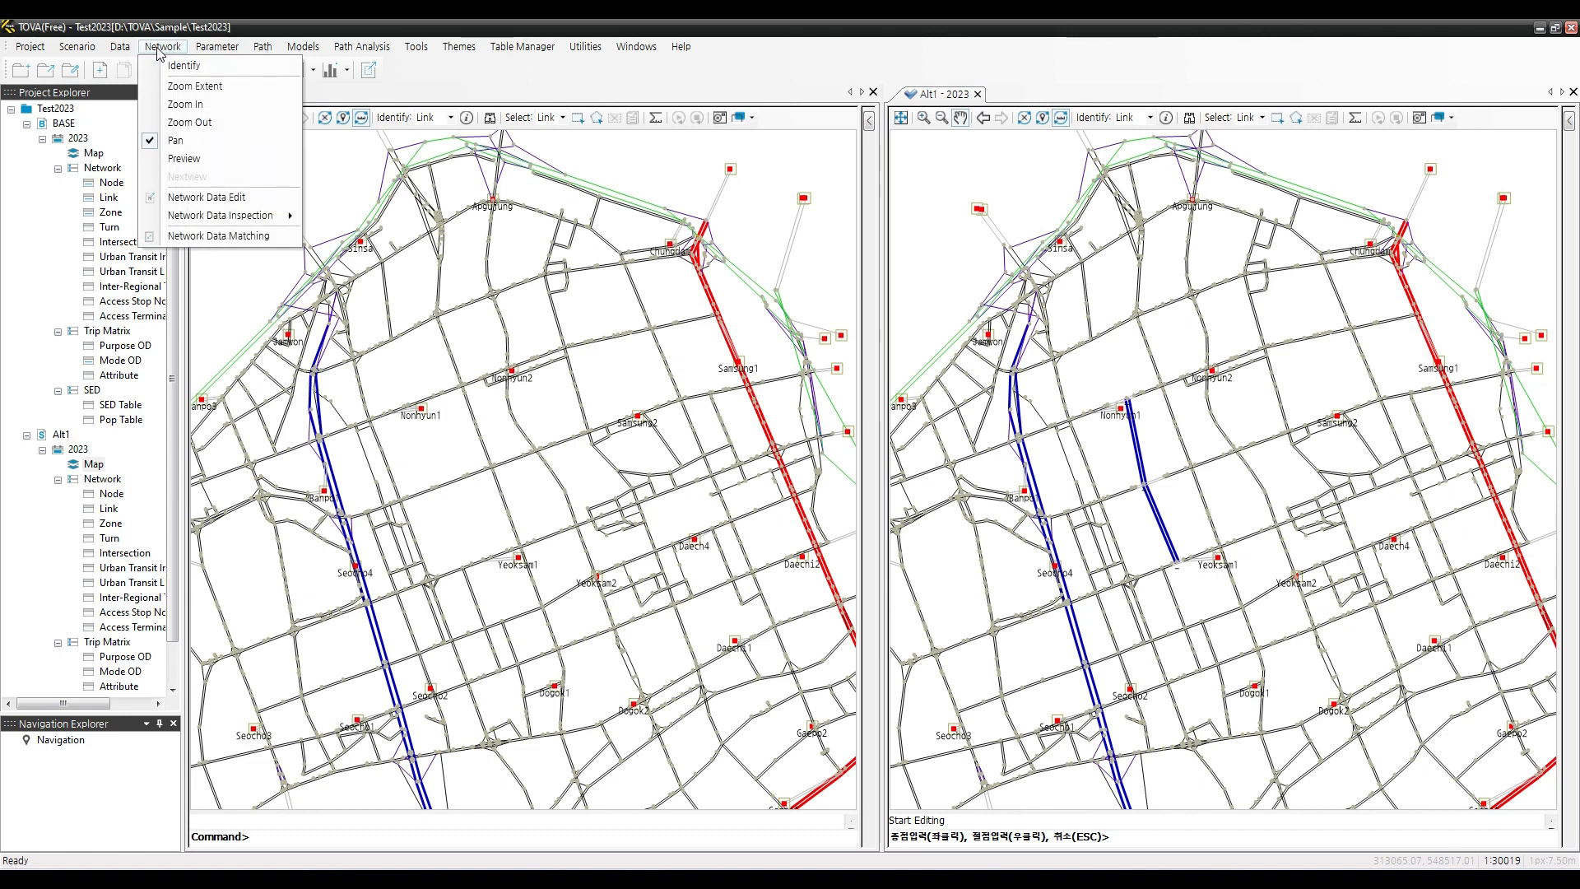
click(195, 237)
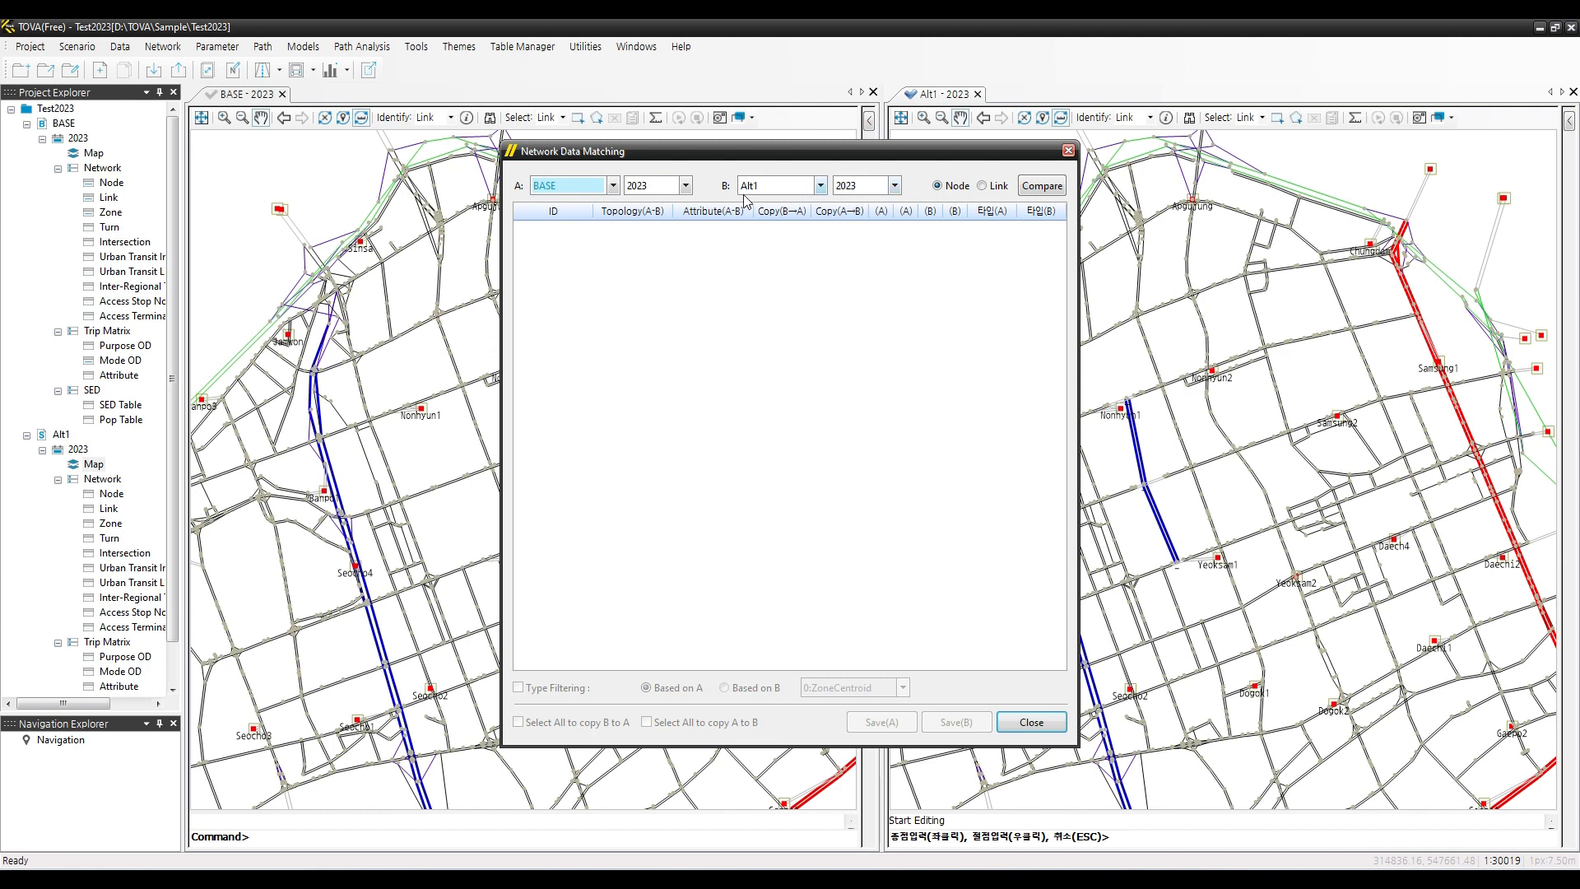
click(581, 191)
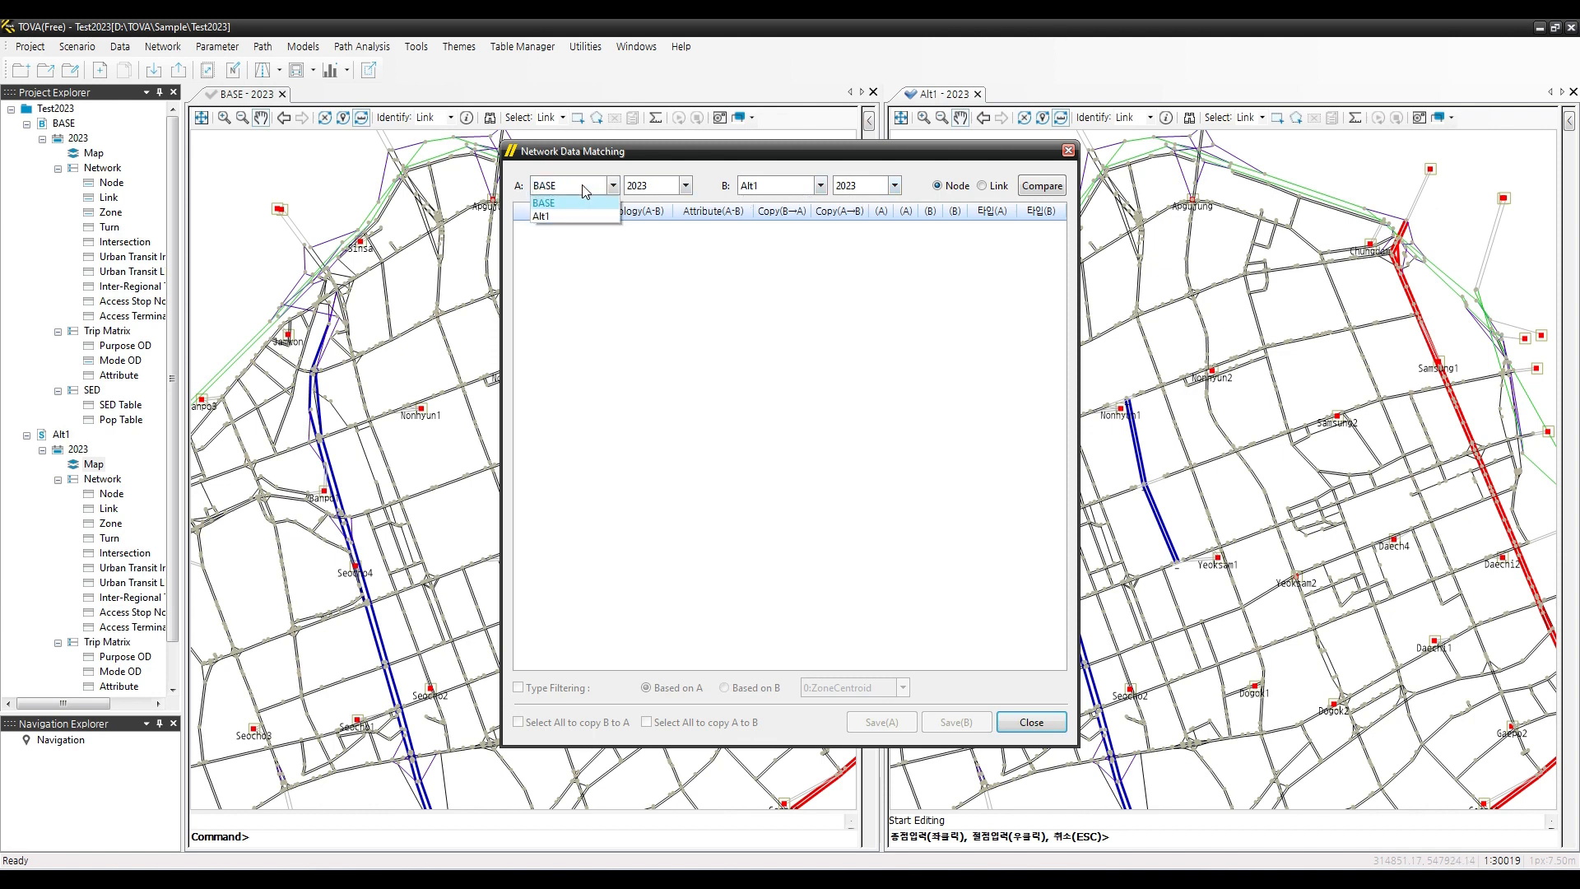
click(582, 191)
click(675, 187)
click(675, 187)
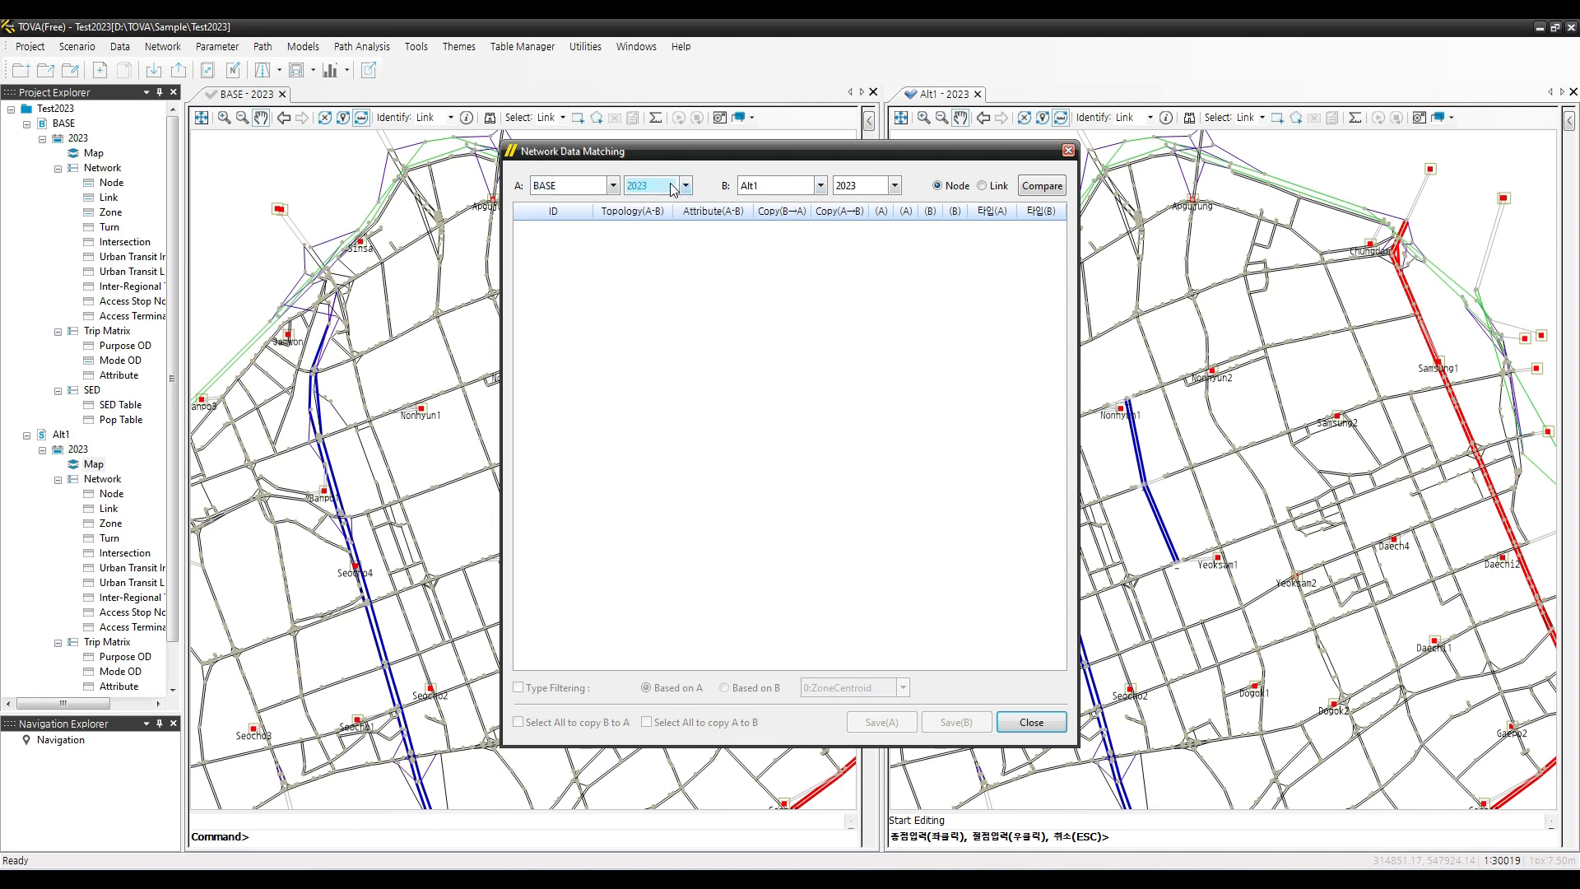
click(790, 187)
click(790, 187)
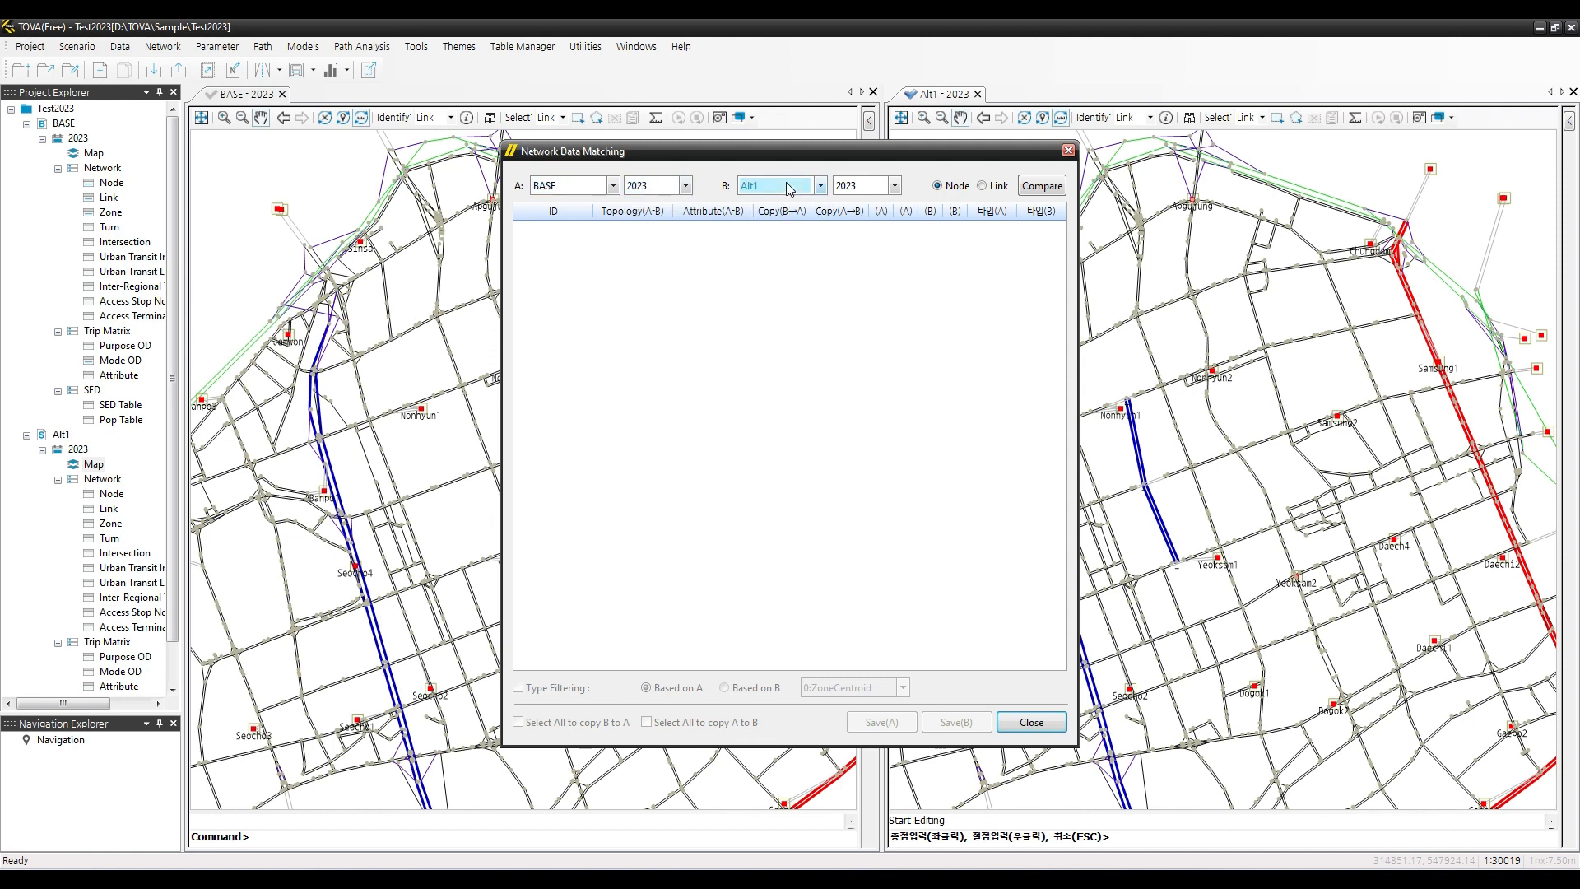
click(582, 191)
click(583, 191)
click(938, 187)
click(1050, 187)
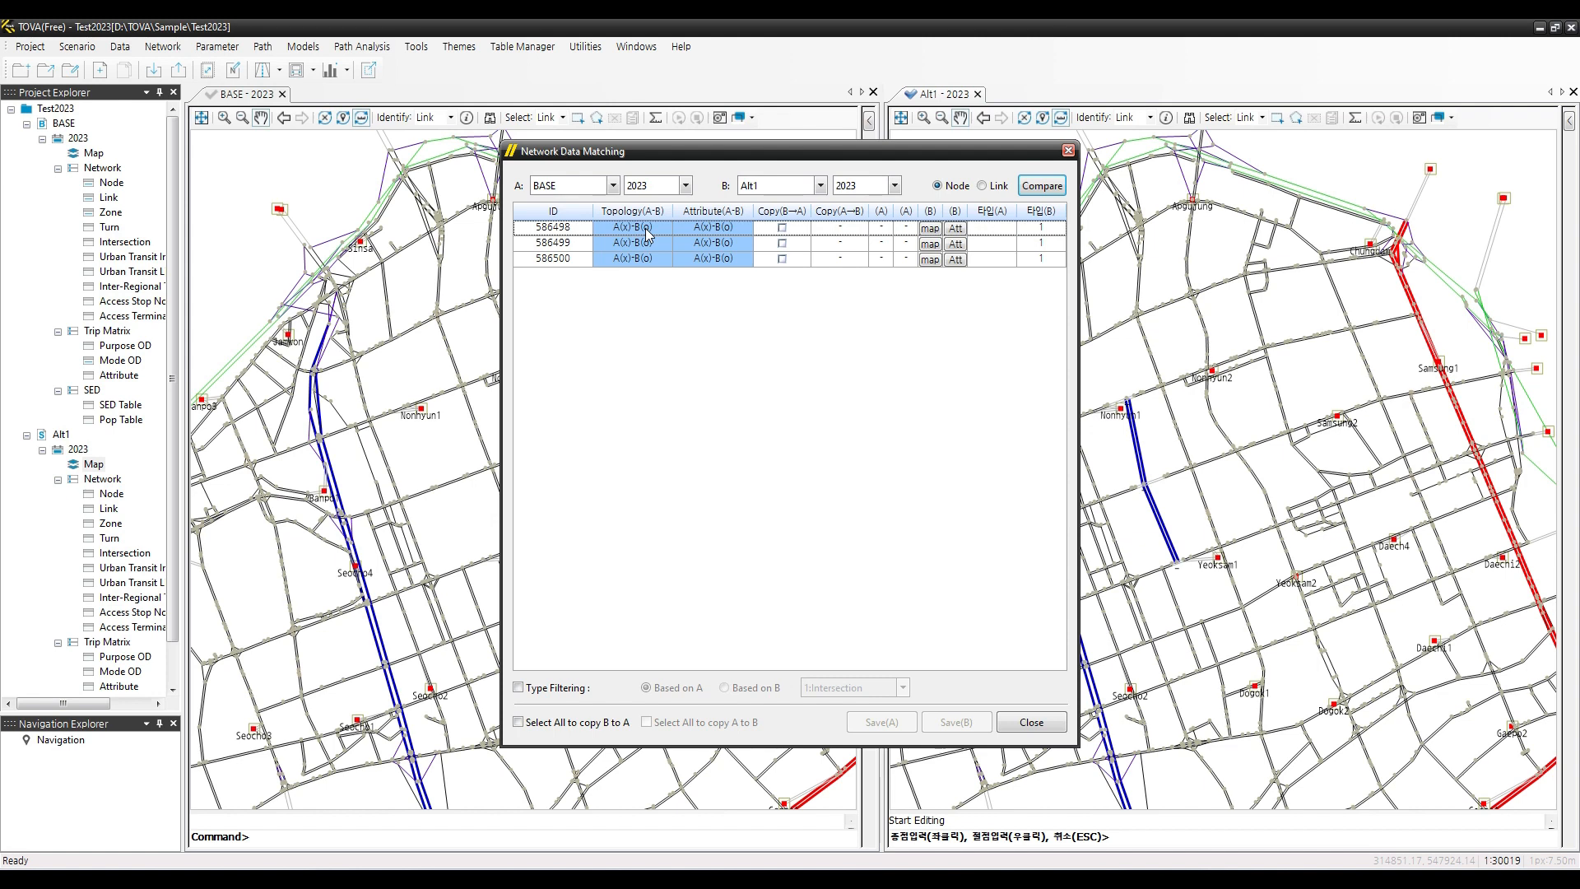
Locate the differing nodes 586498, 586499 and 586500 on the Alt1 map
click(930, 228)
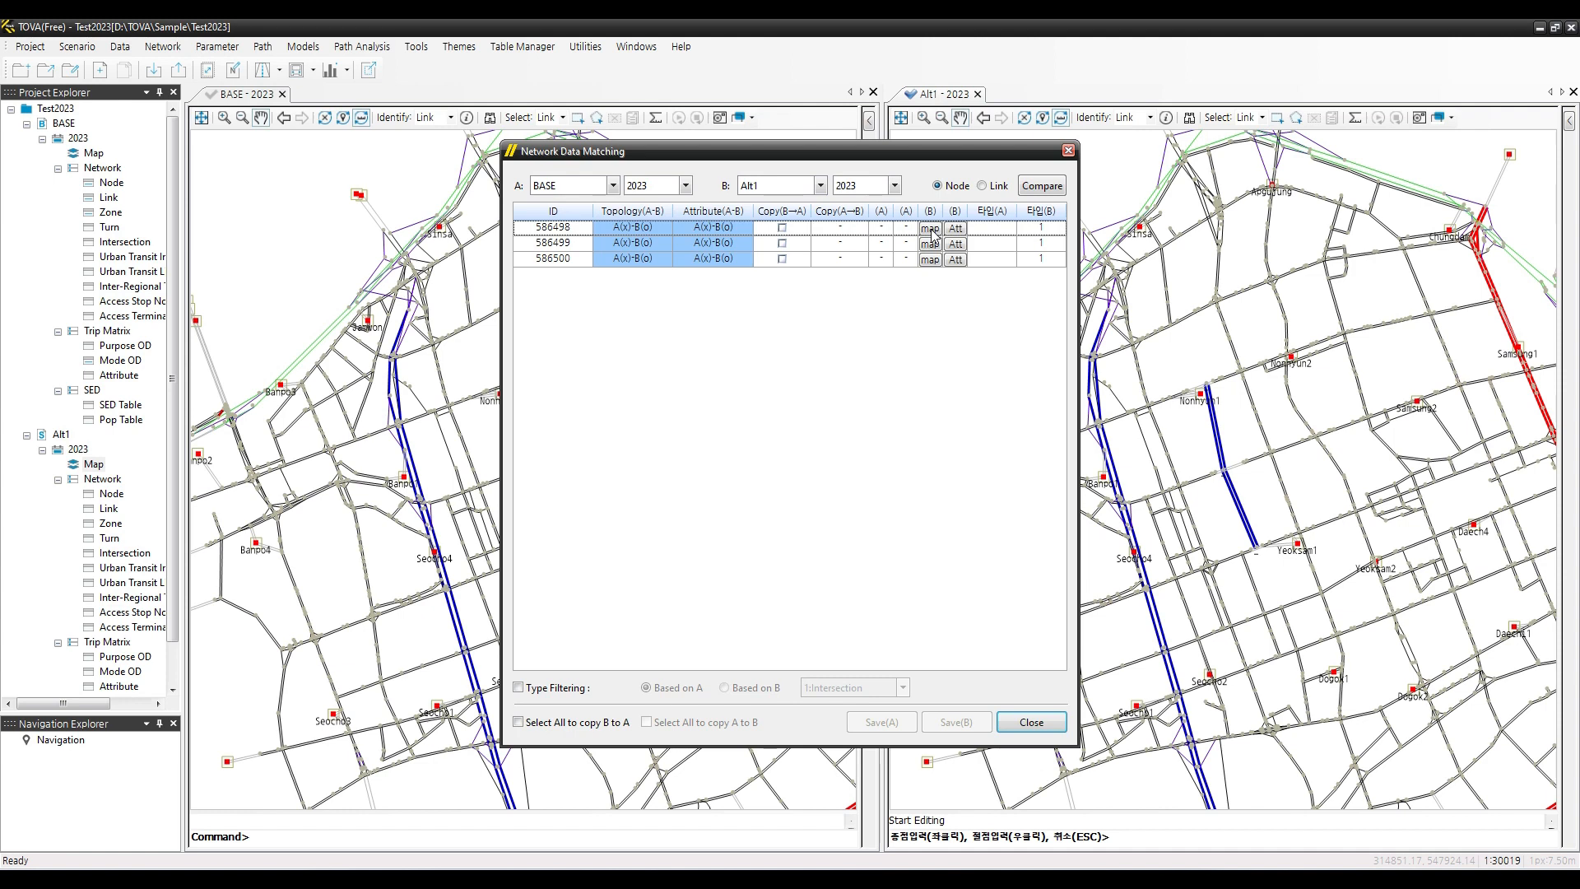
click(935, 246)
click(930, 260)
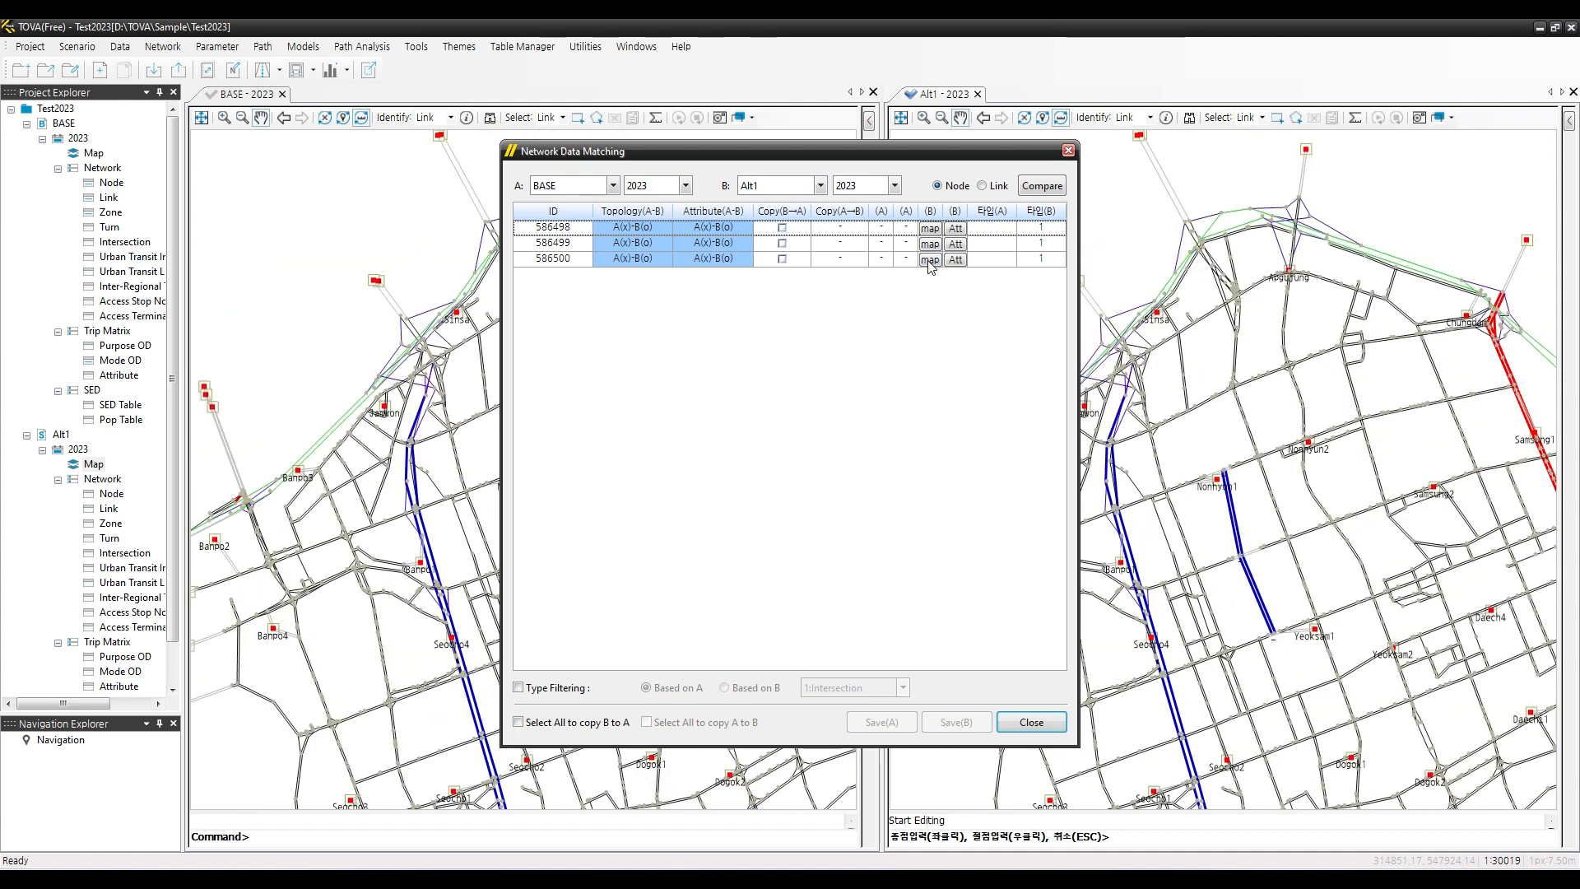
View the Alt1 attributes of nodes 586498 and 586499, and close the attribute window
click(954, 228)
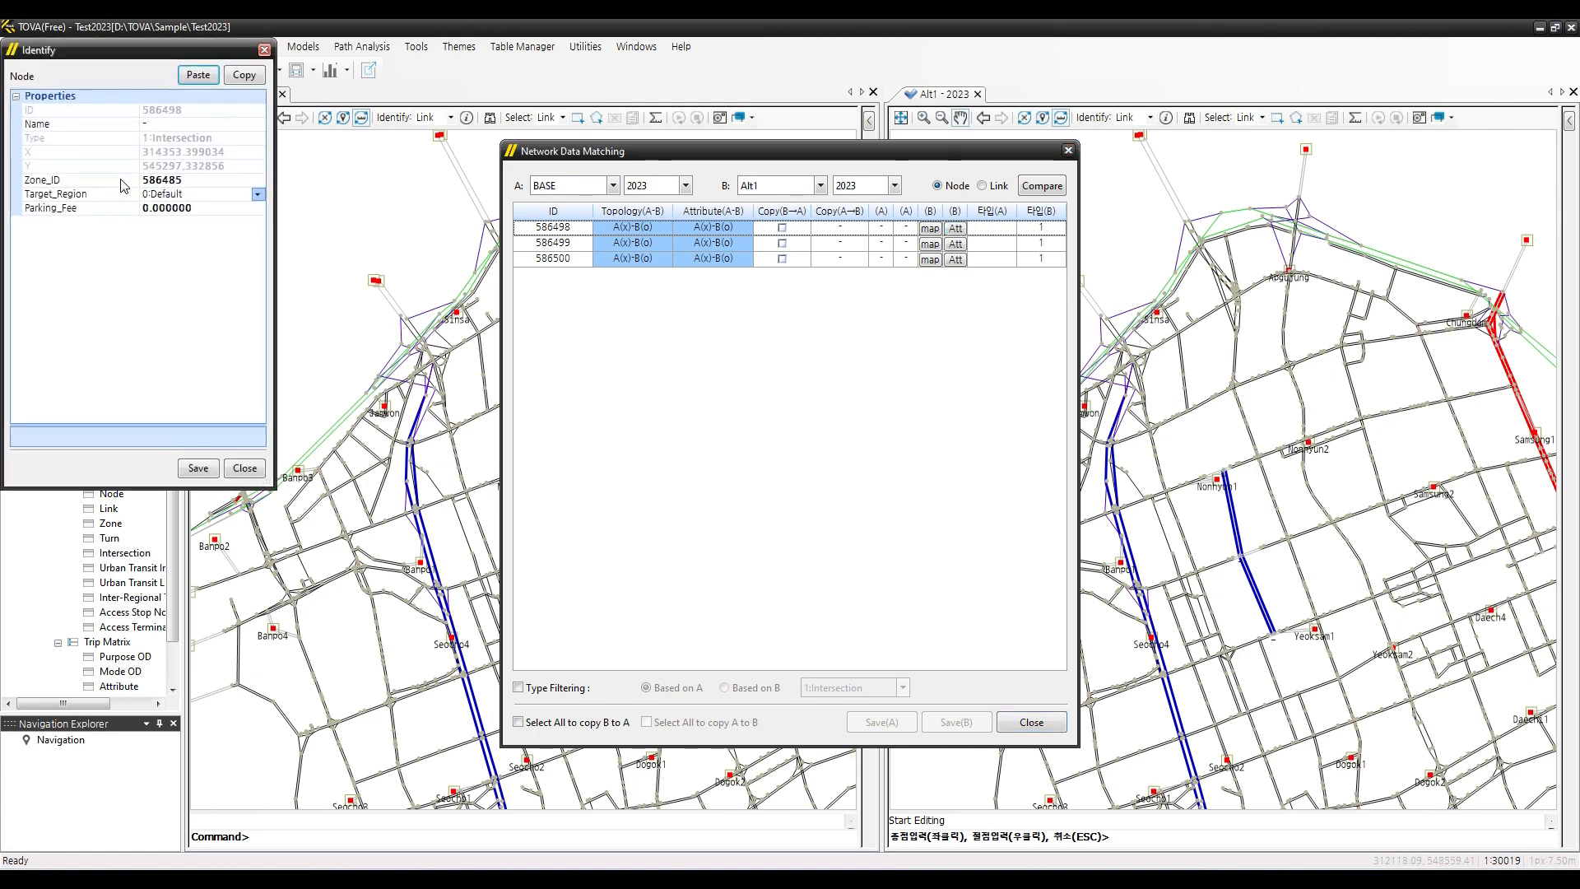
click(956, 246)
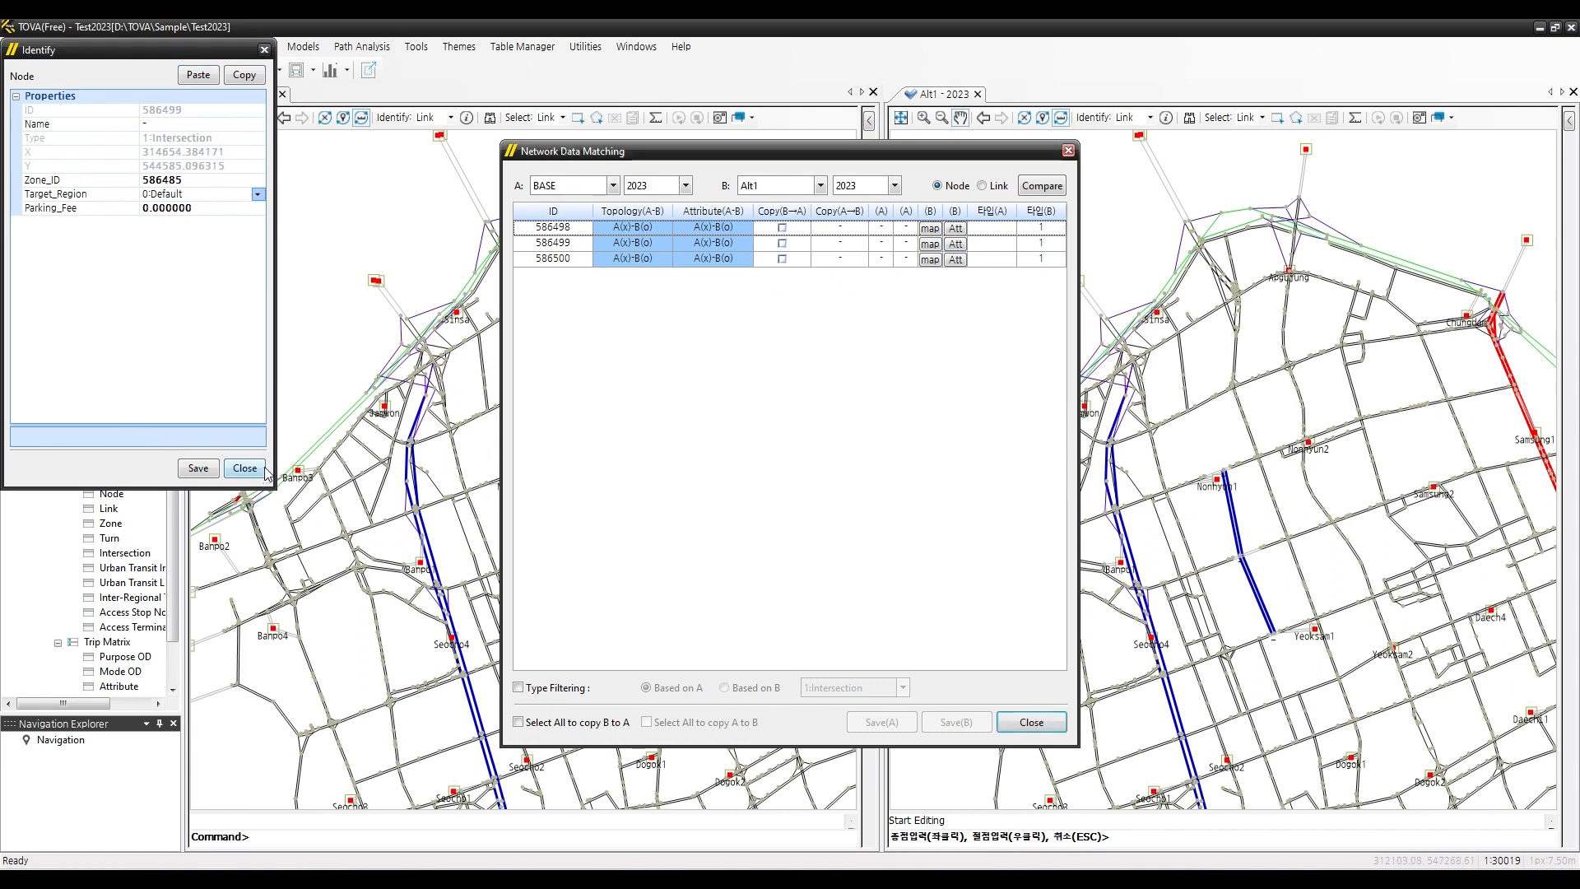
drag(162, 54, 256, 148)
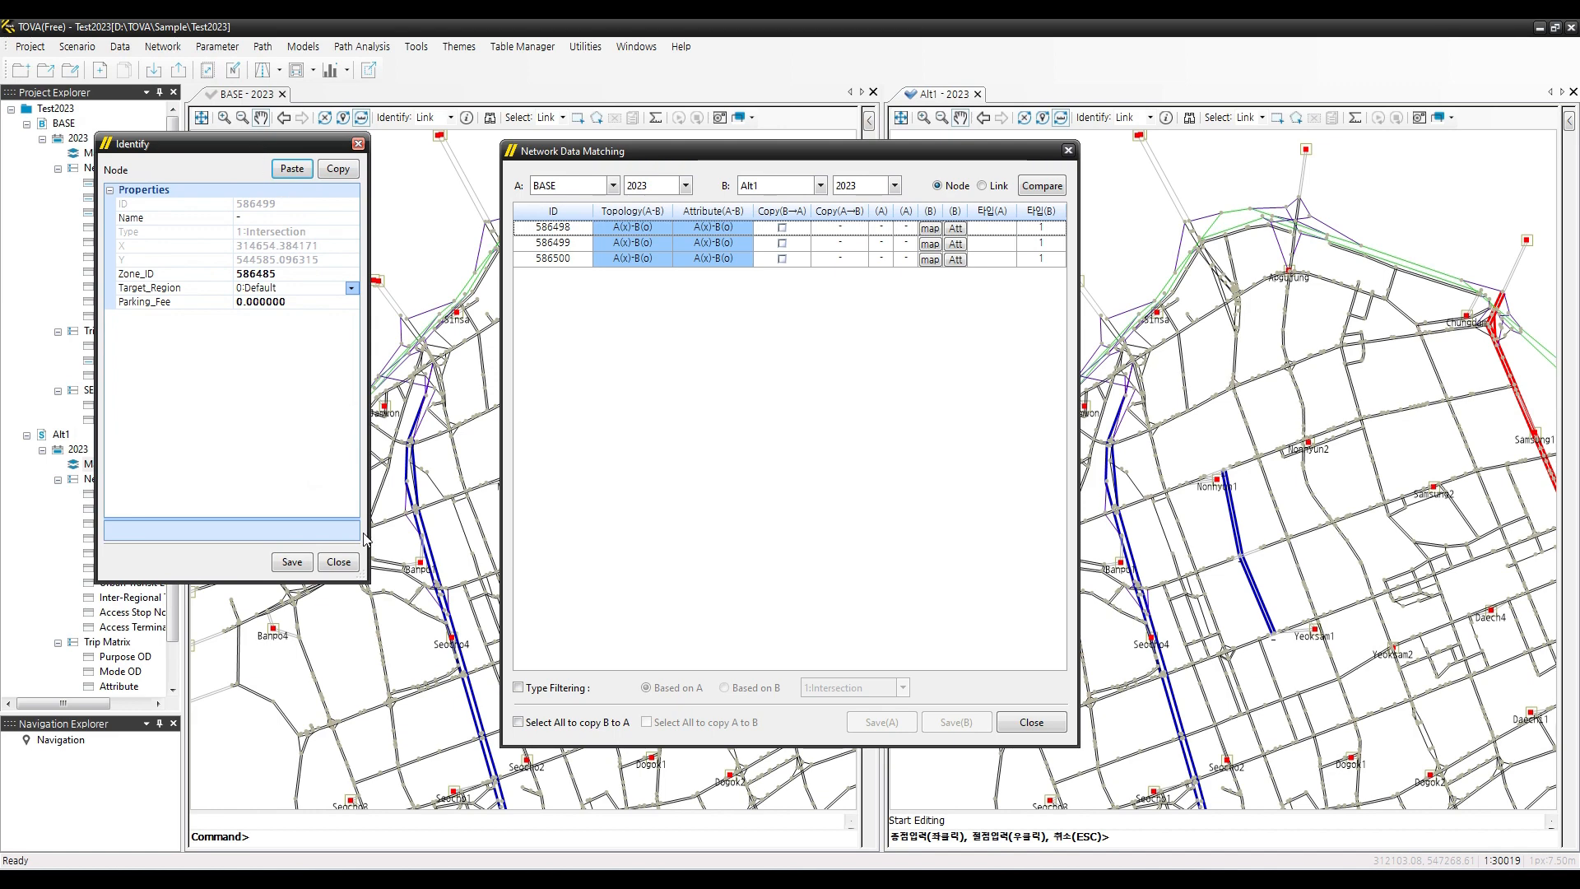
click(338, 562)
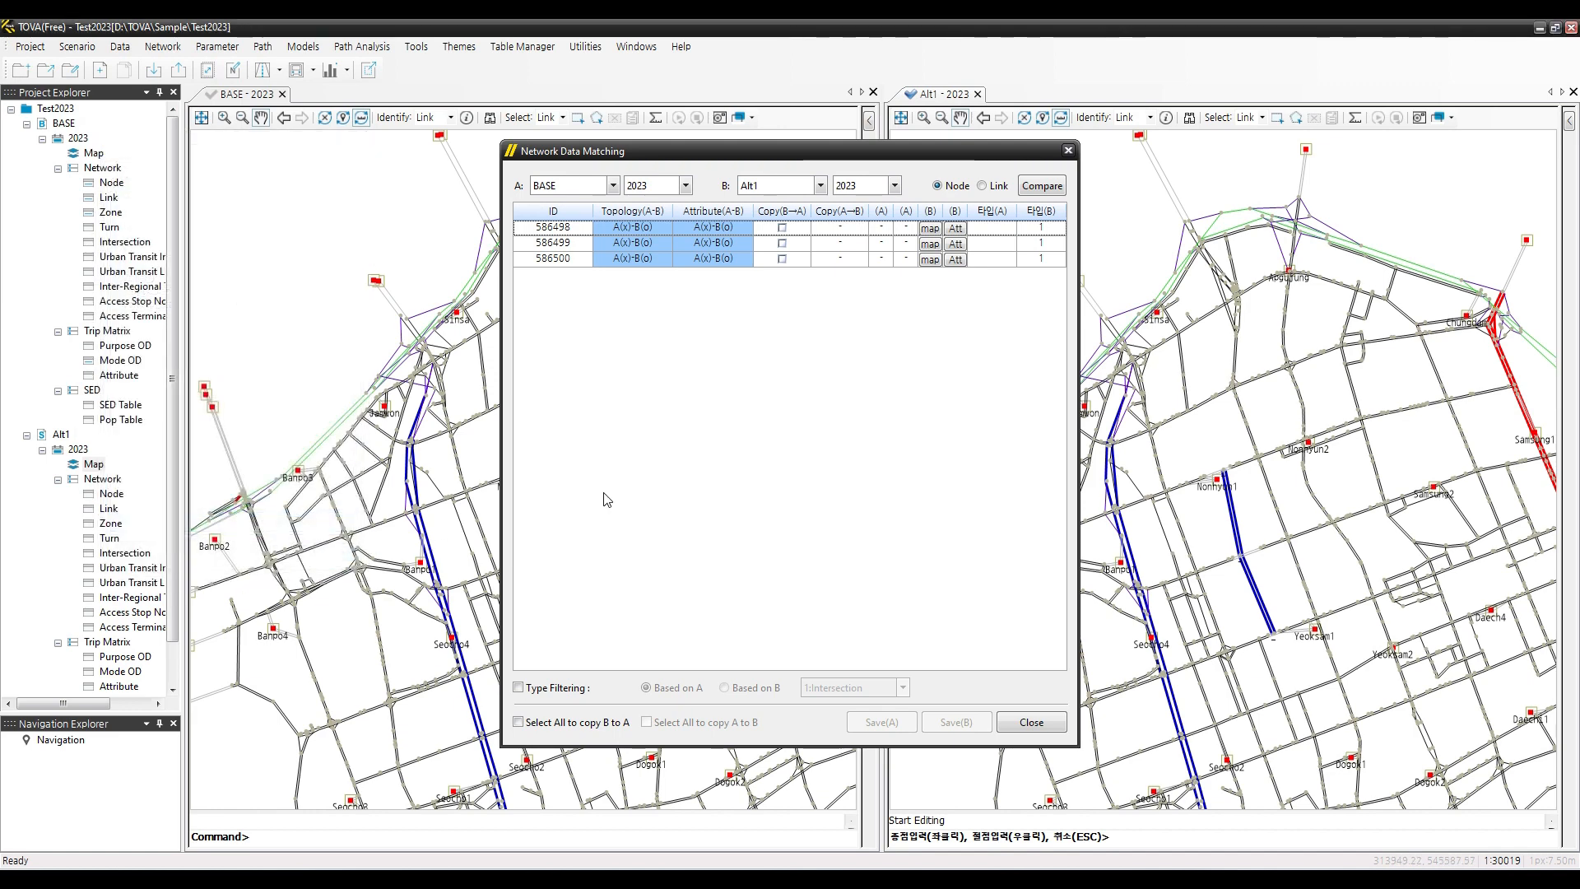
Compare the links of BASE and Alt1, and locate links 64584 and 64649 on the BASE map
click(981, 186)
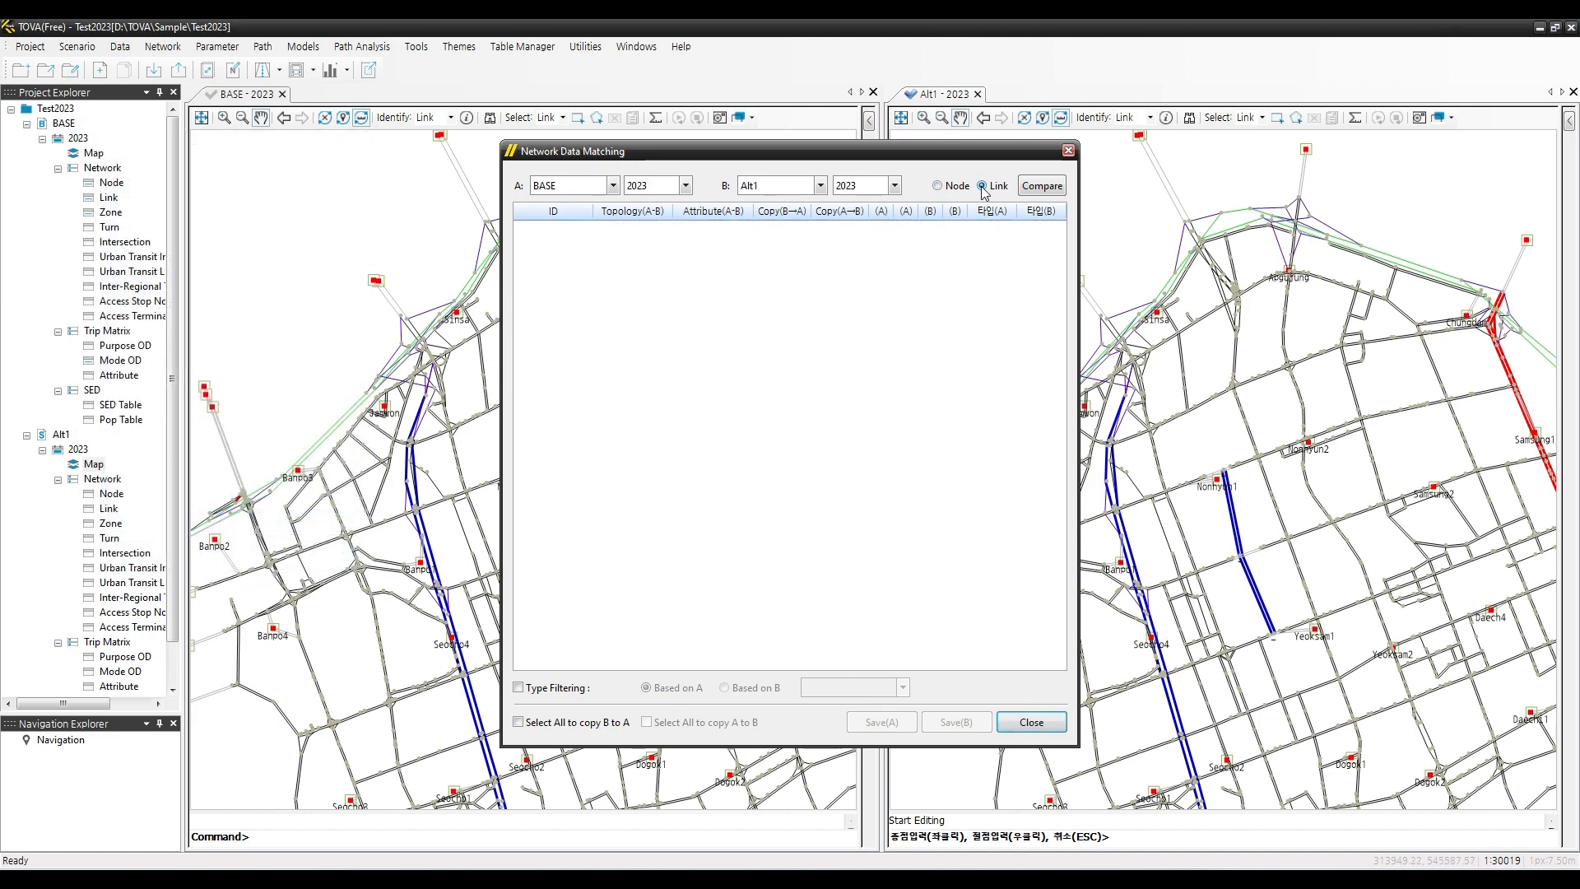
click(1040, 188)
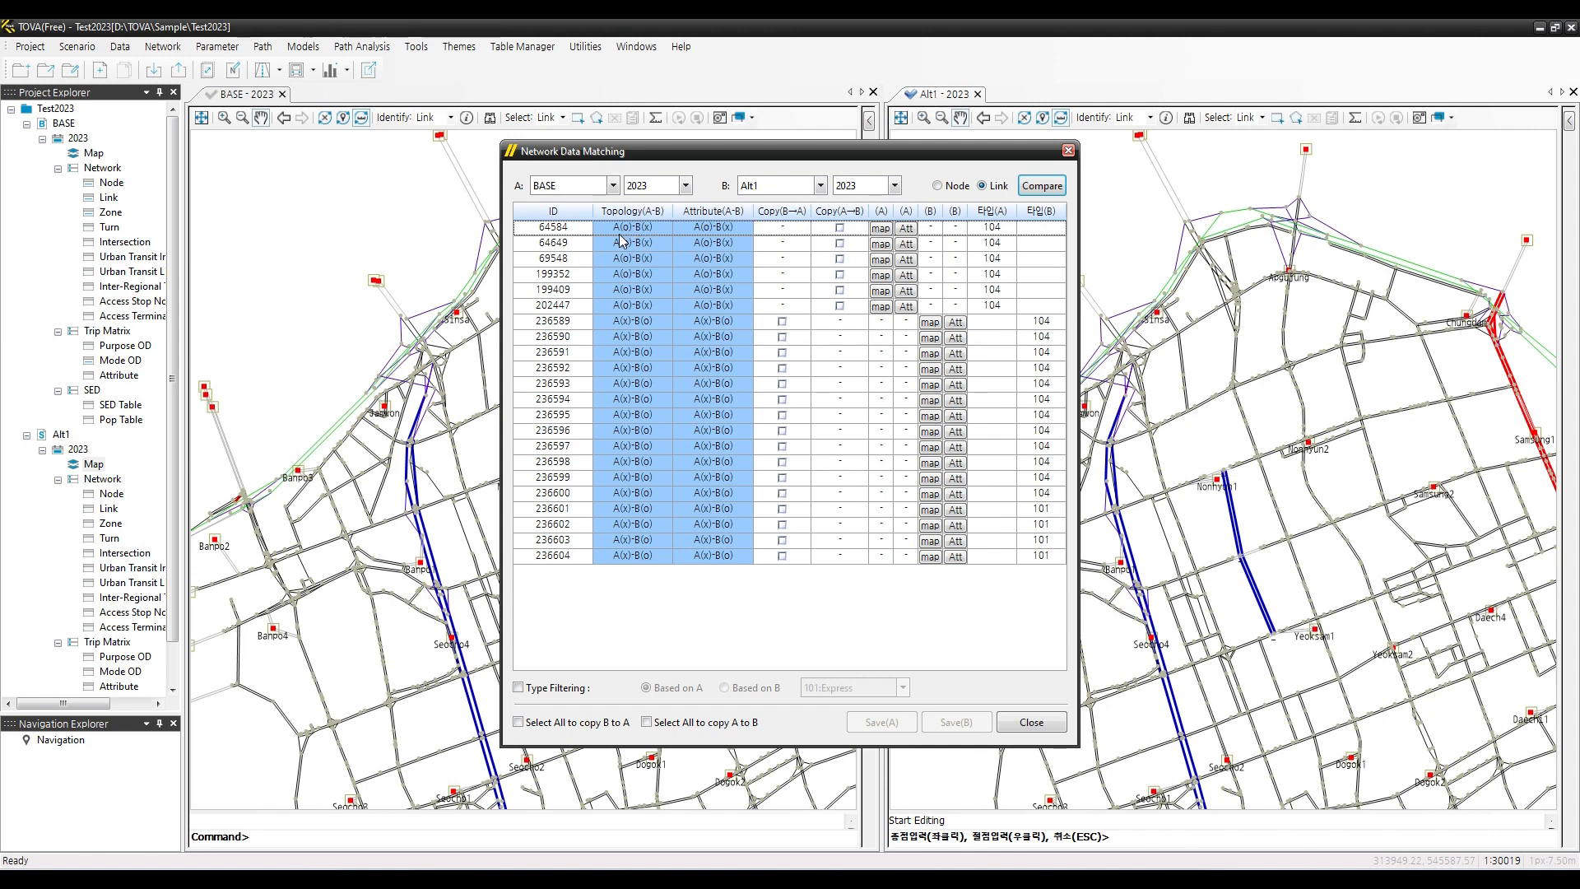
click(882, 231)
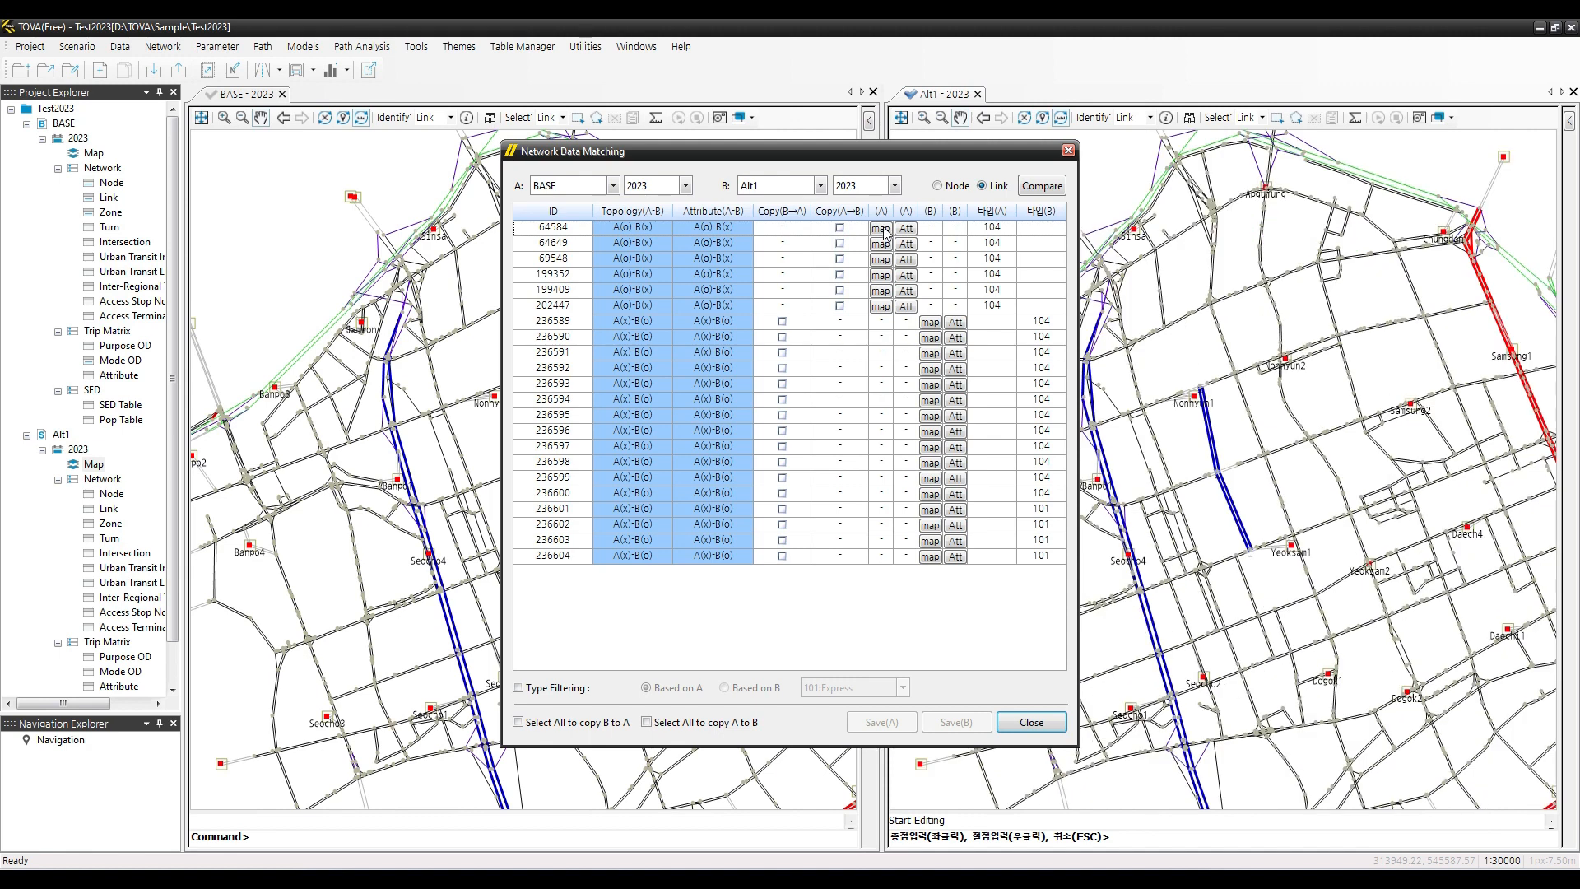
drag(850, 158, 1144, 156)
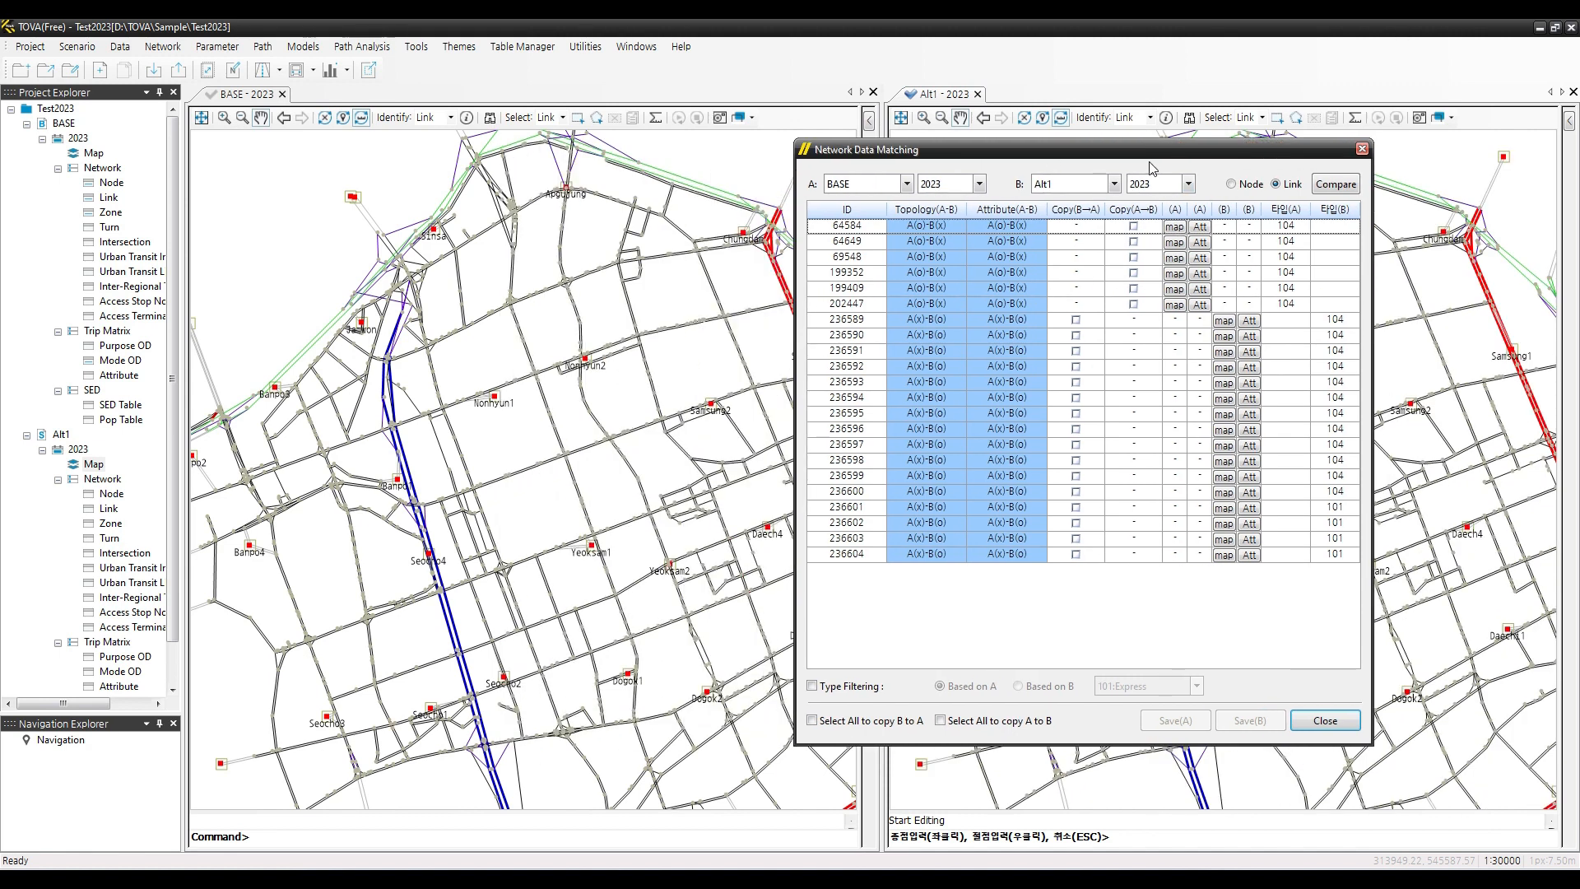
click(1173, 245)
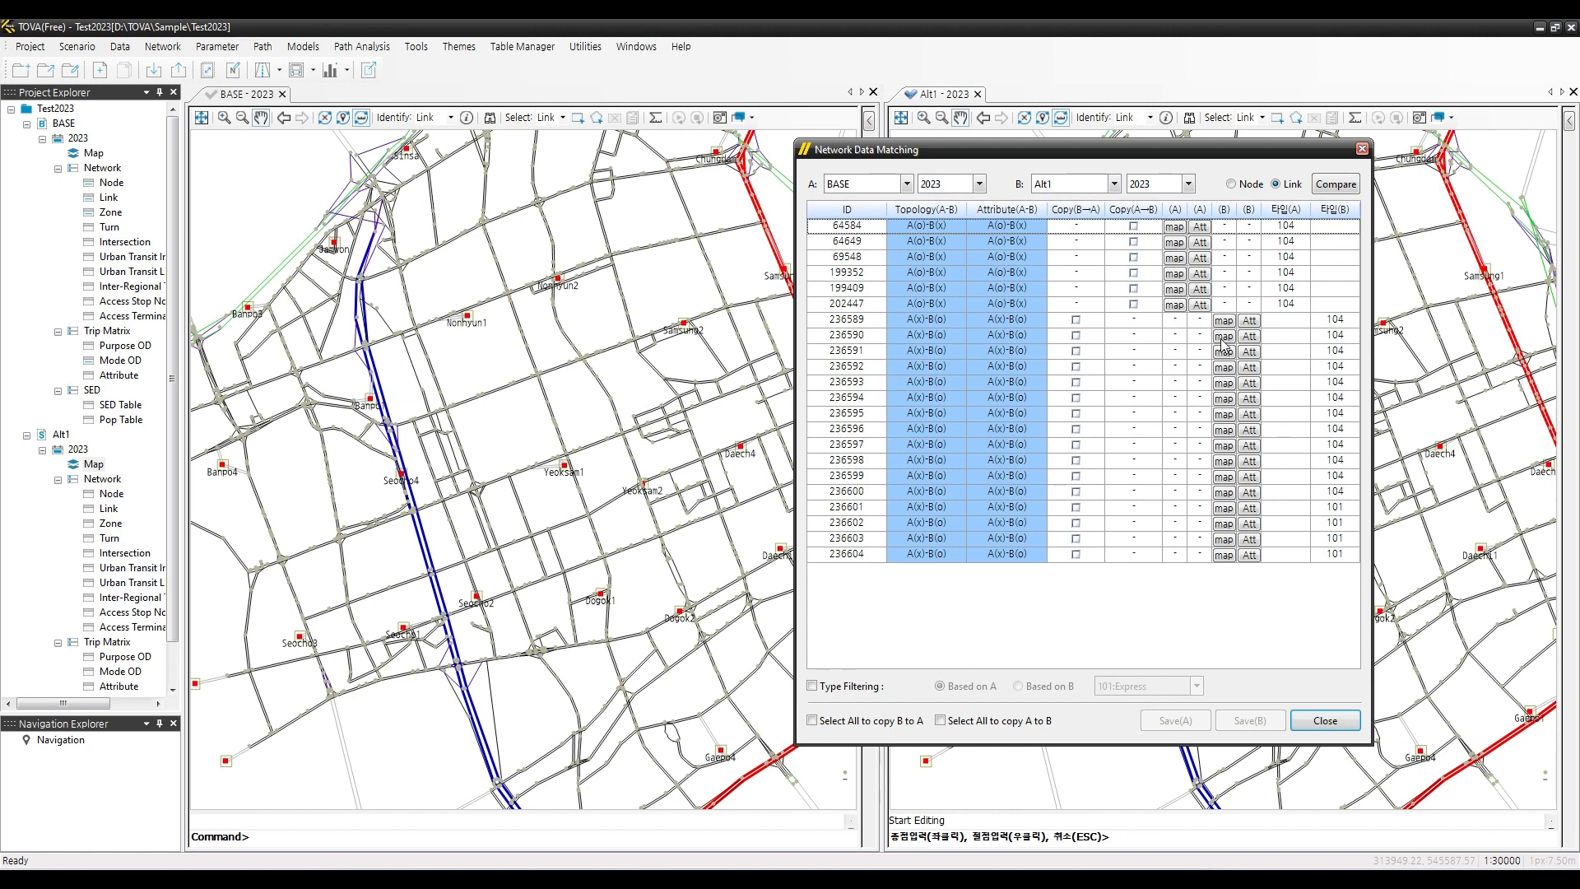
Uncover the Alt1 map and locate links 236591, 236593, 236601 and 236603 on it
drag(1193, 151, 706, 142)
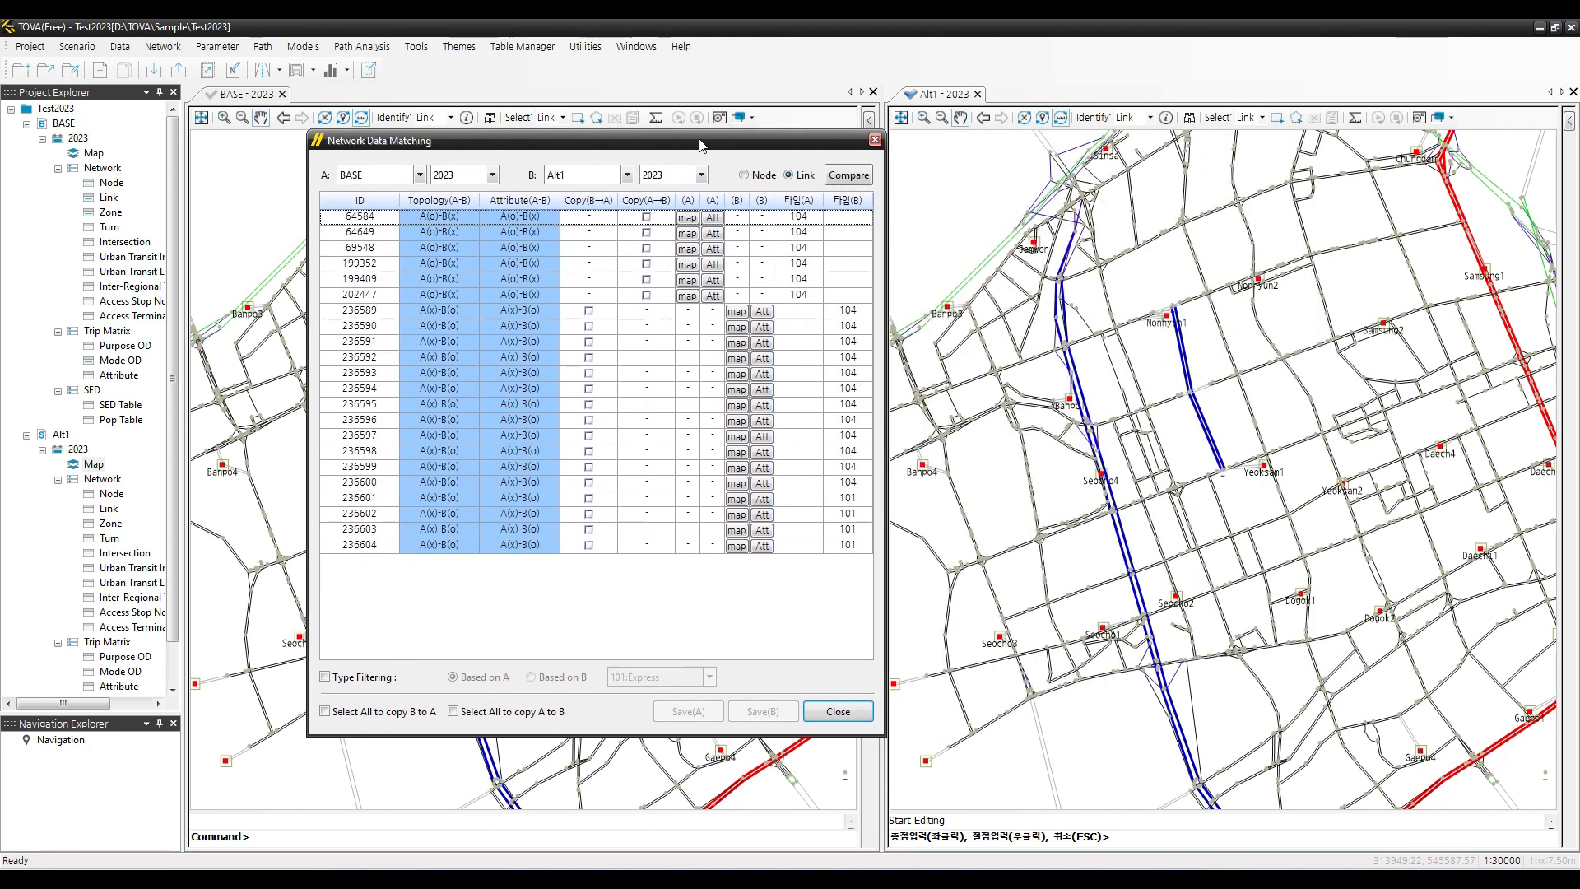
click(738, 346)
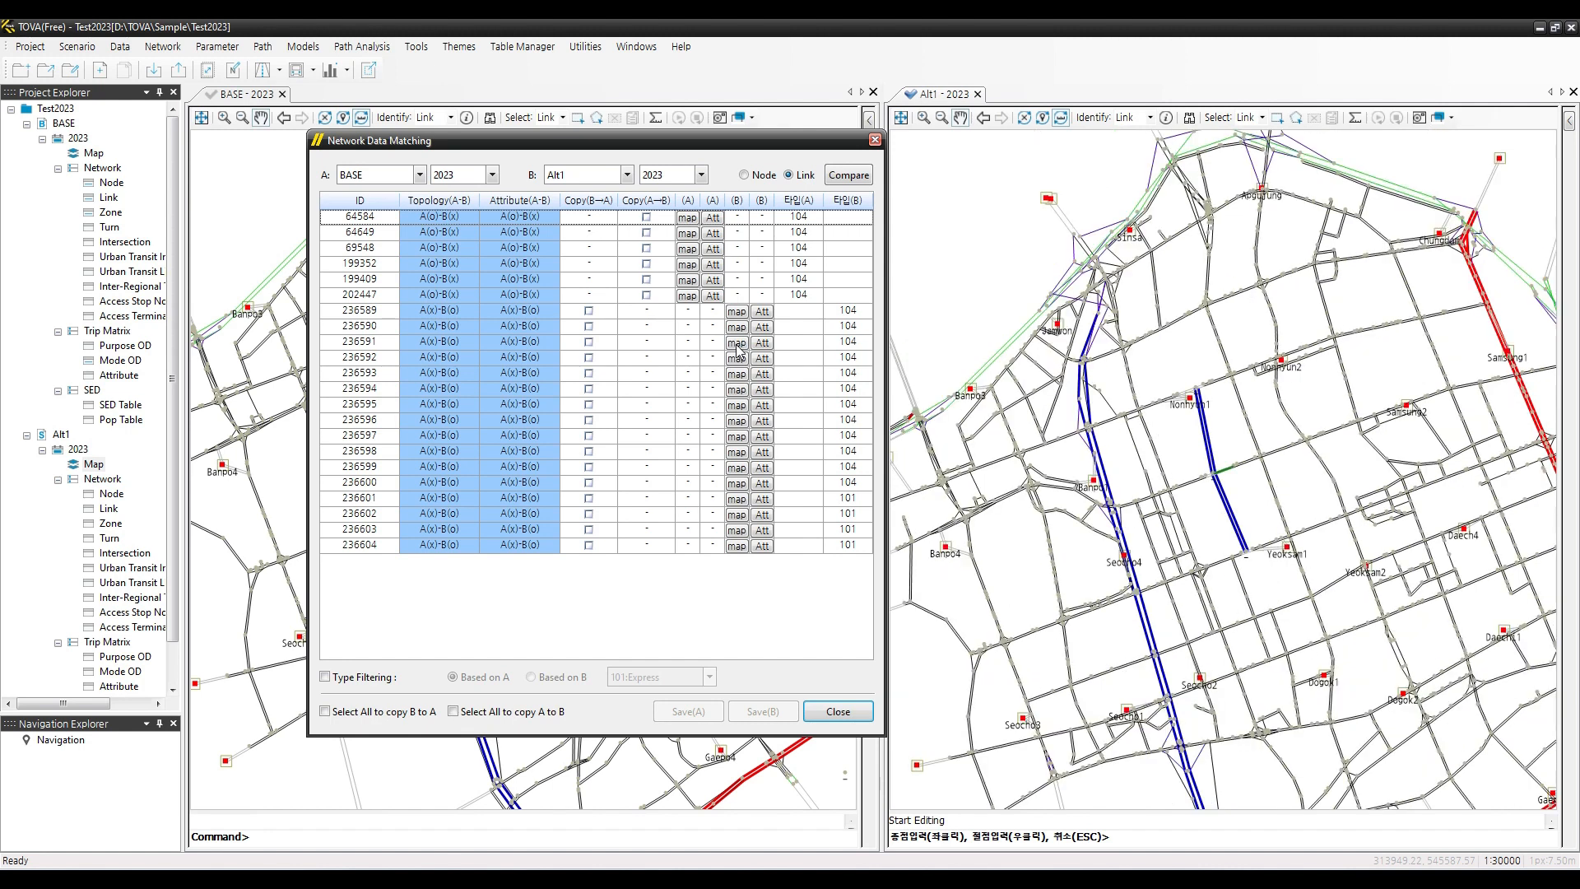
click(736, 375)
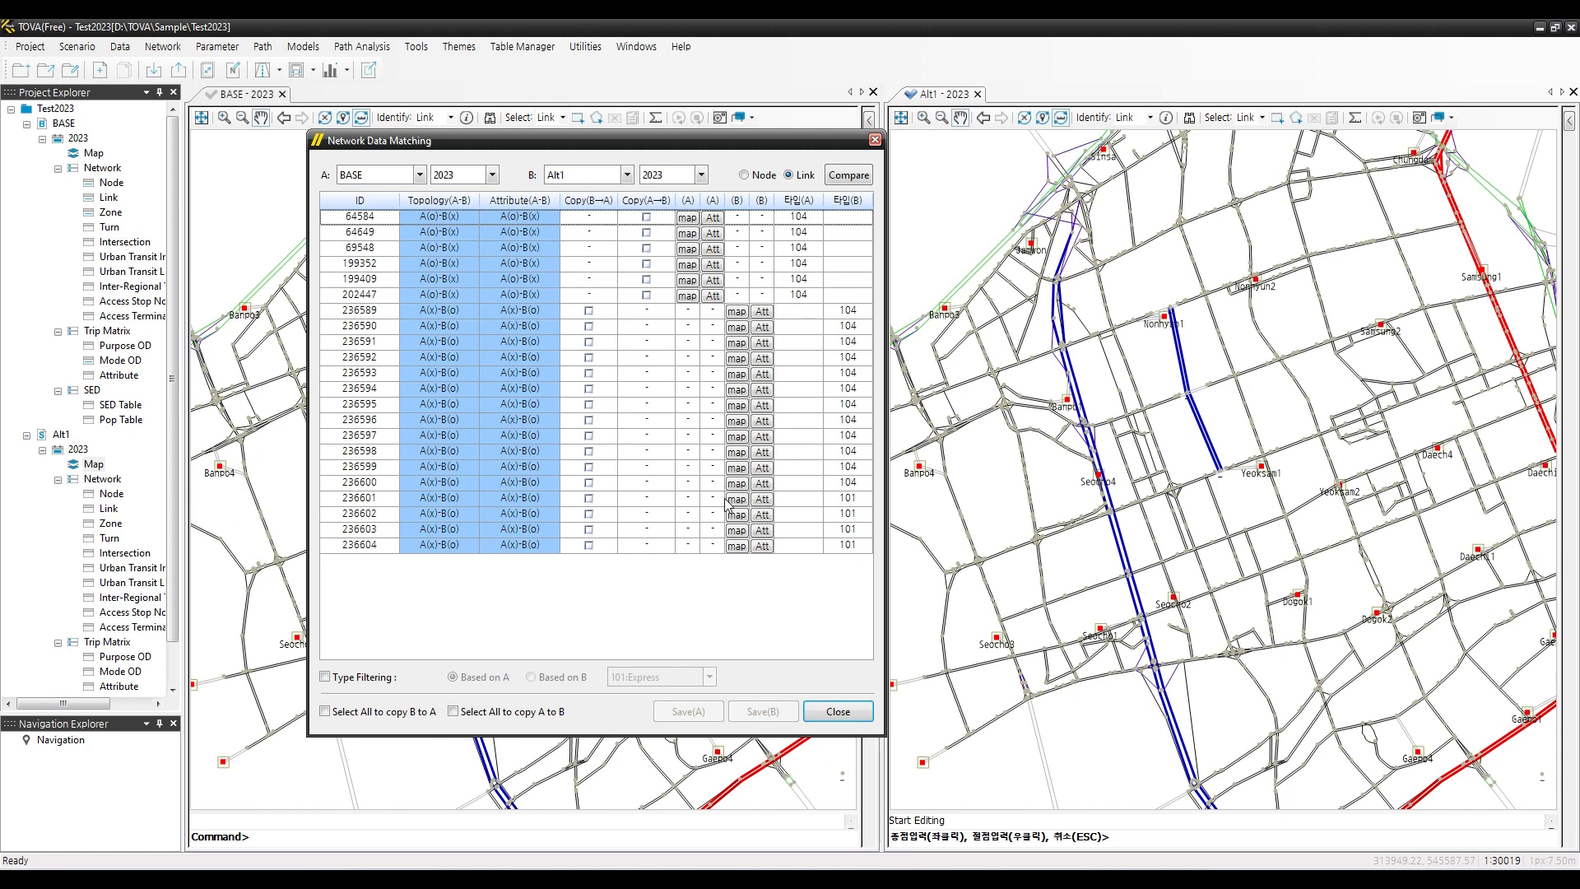
click(734, 500)
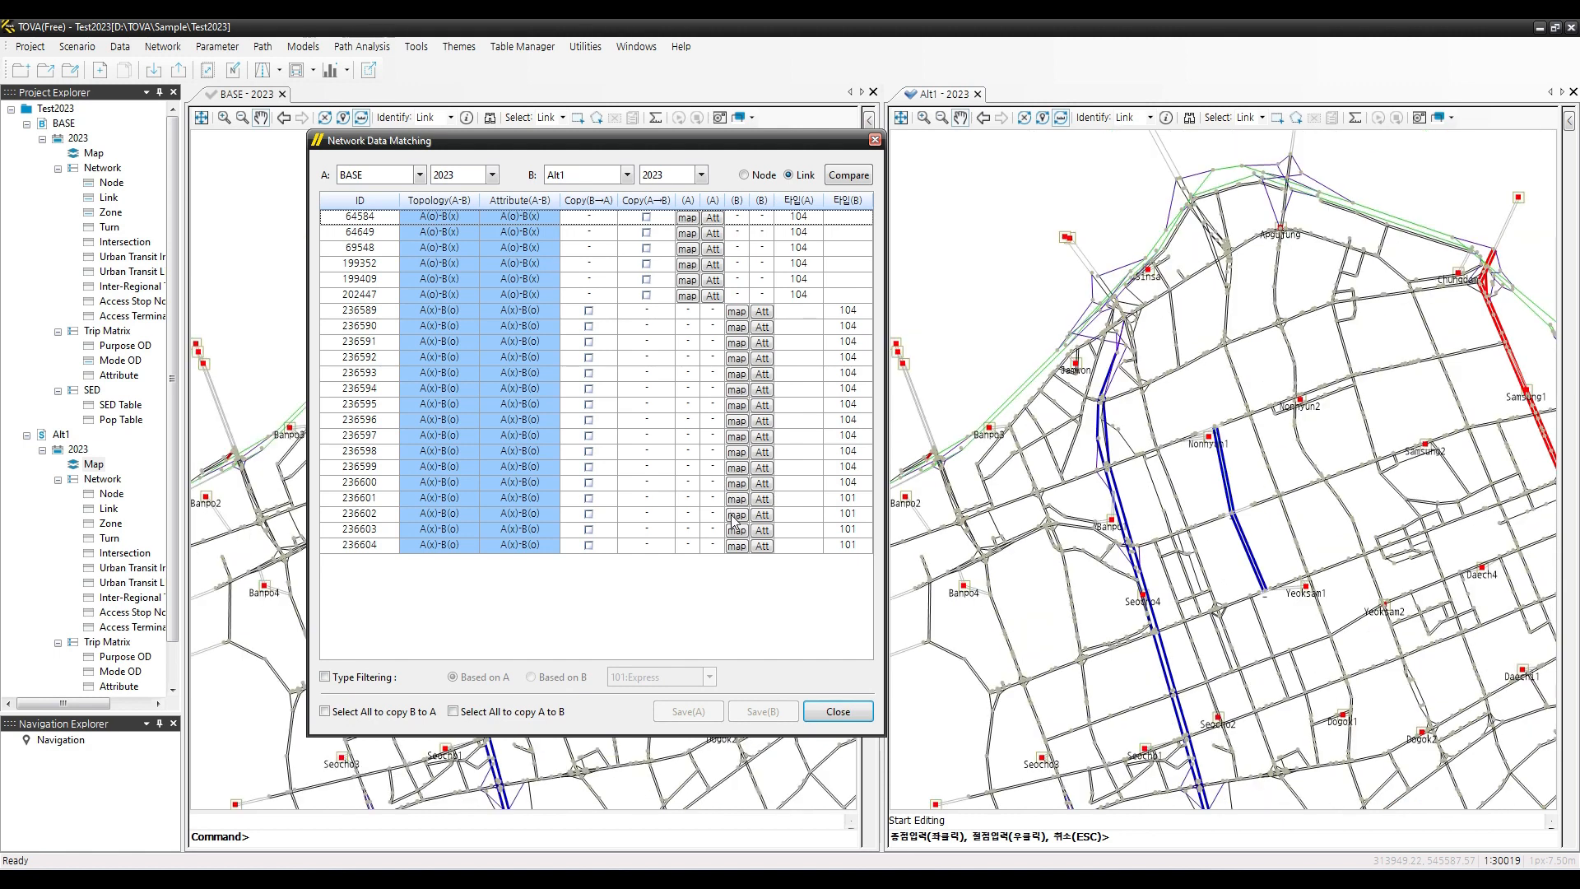
click(737, 528)
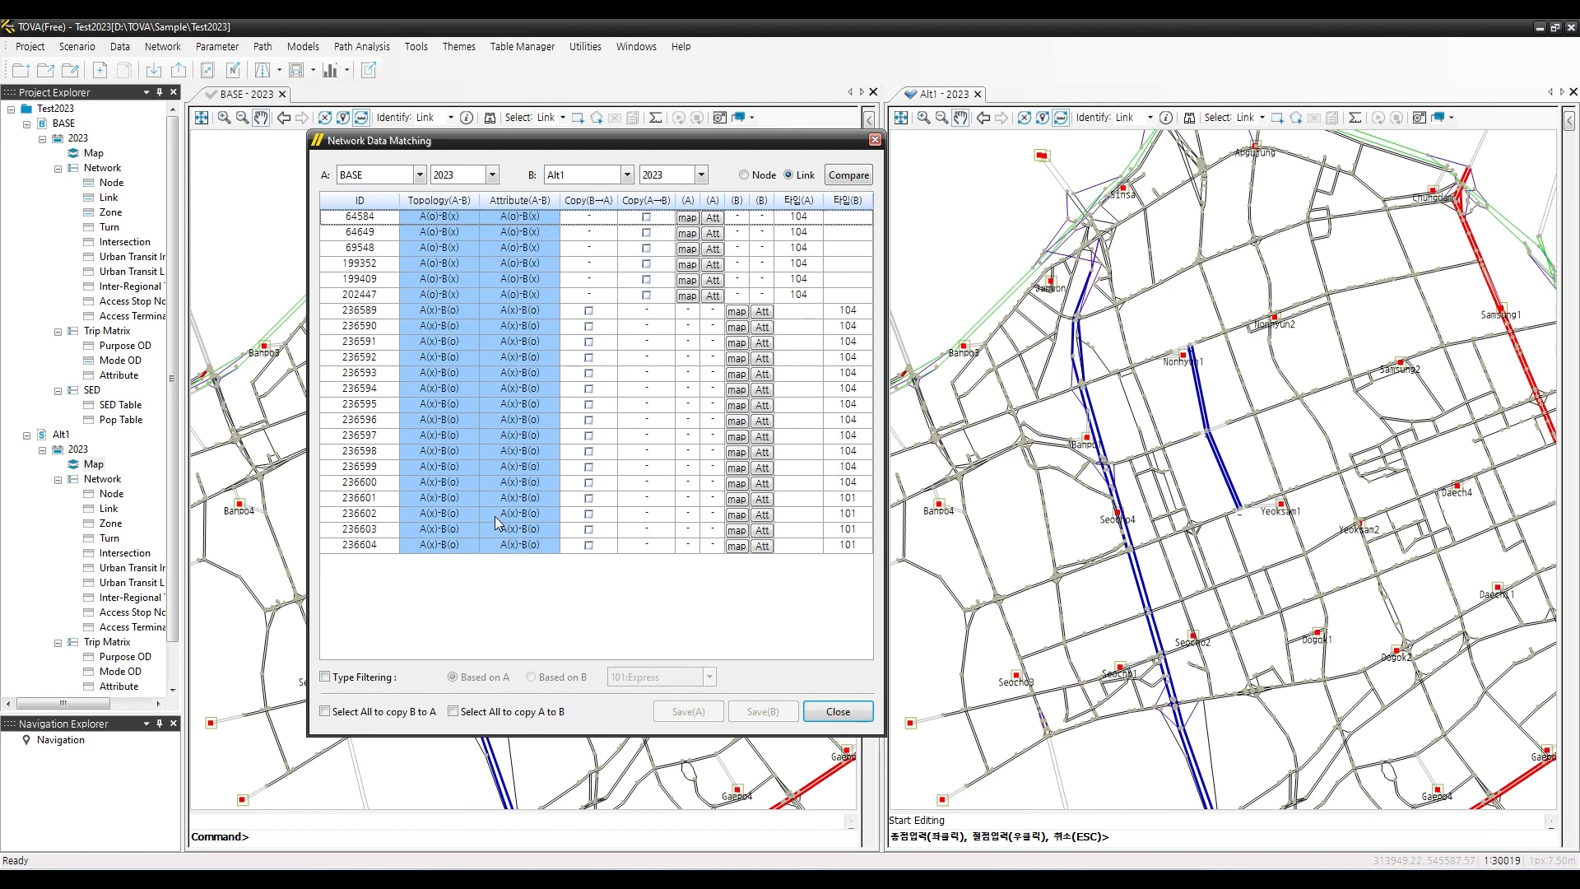
Filter the link differences by type 101:Express based on A and on B, and by 104:Interzonal based on A
click(326, 679)
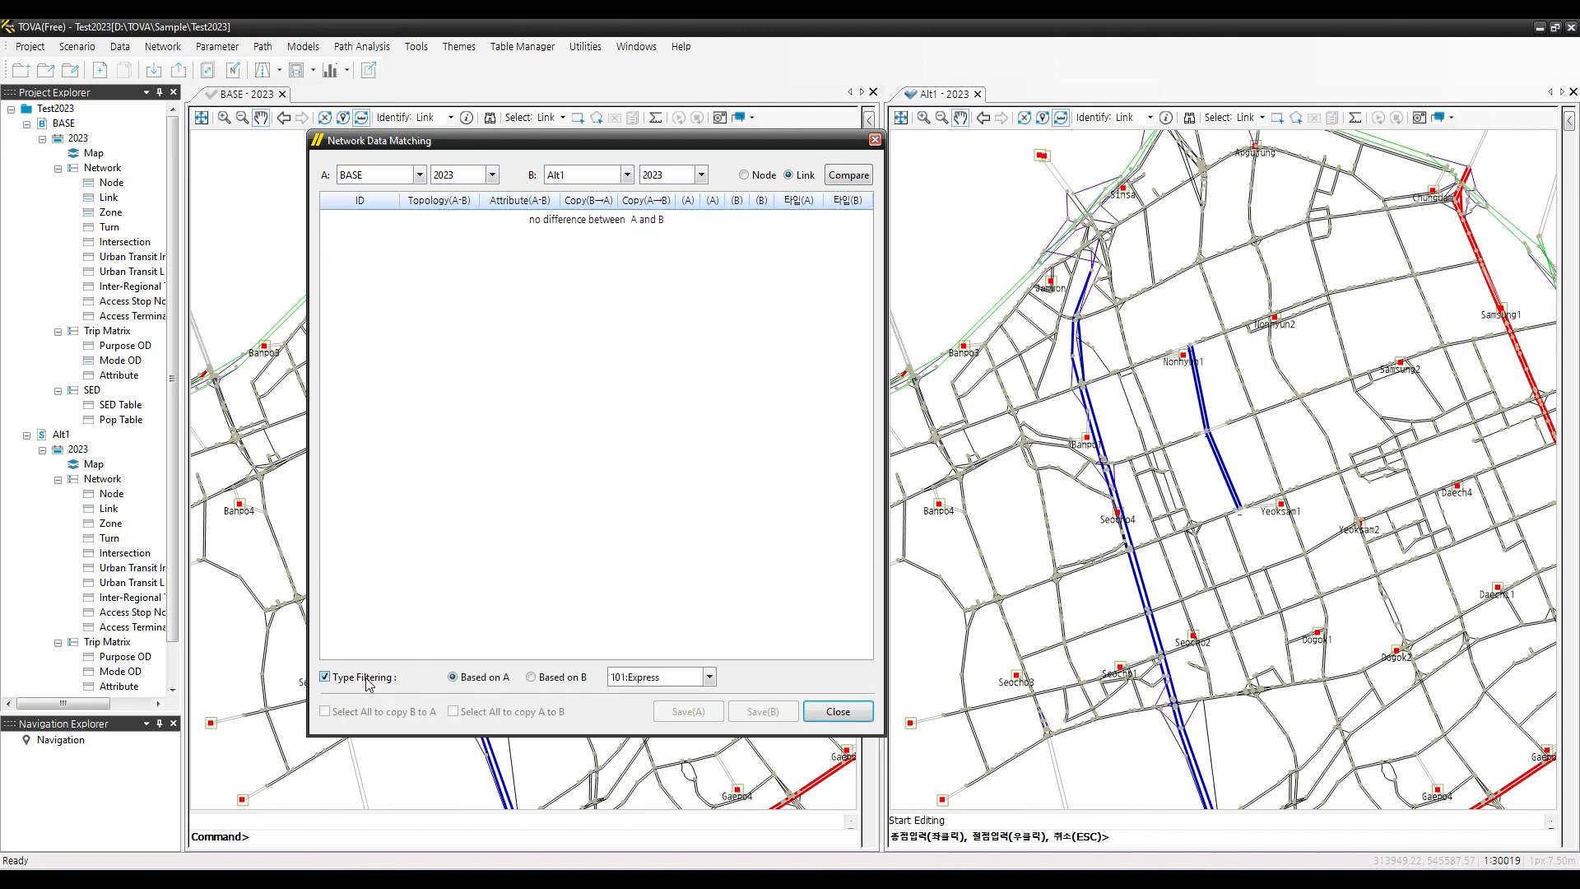
click(542, 679)
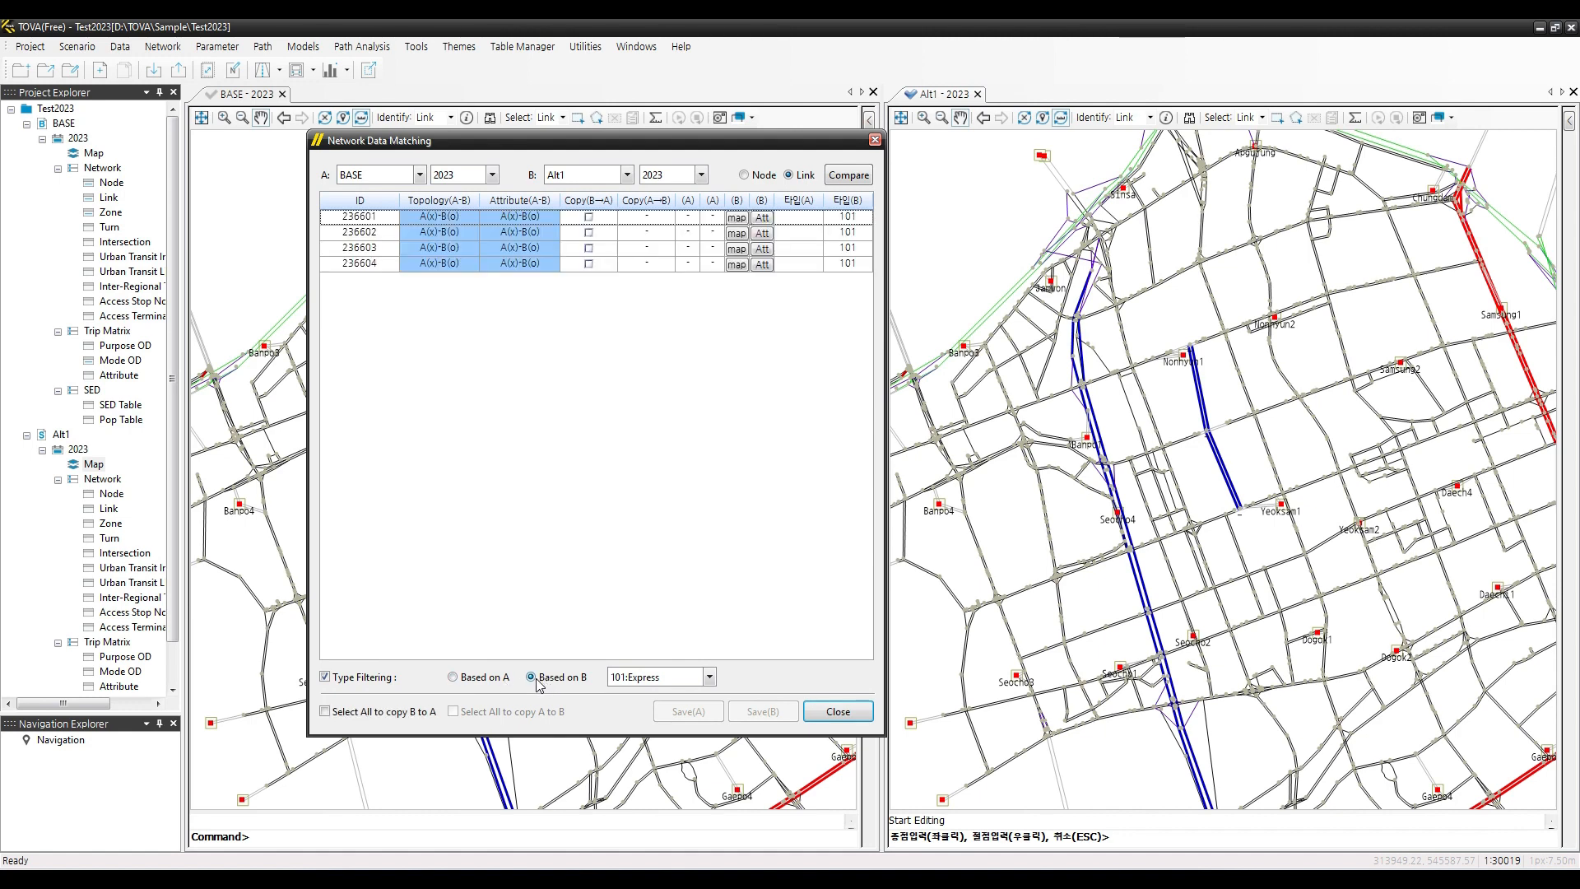
click(454, 678)
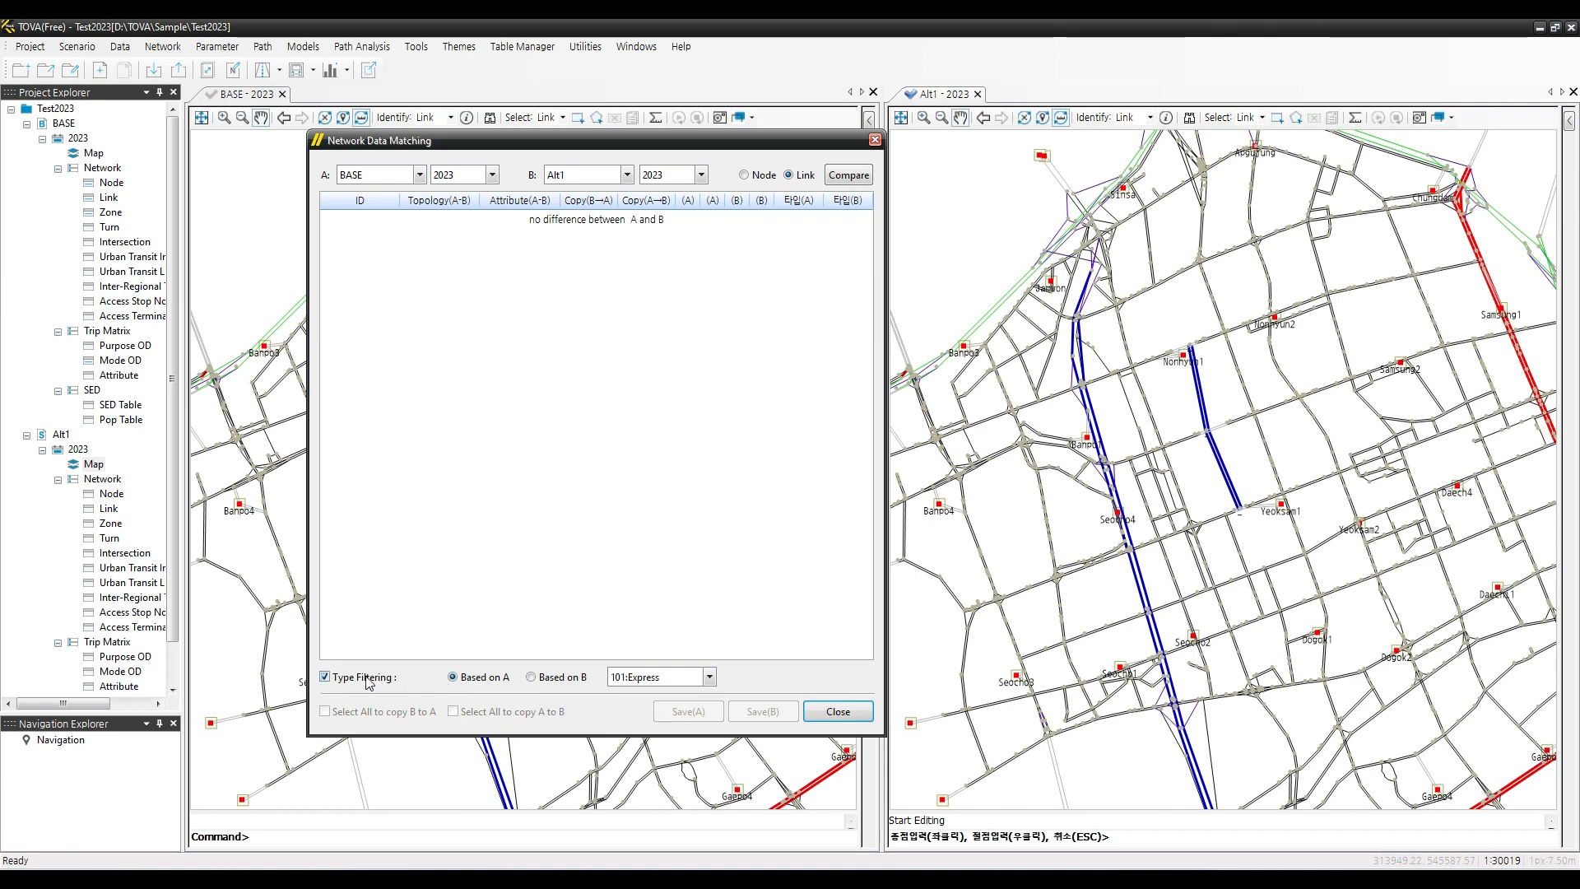
click(666, 678)
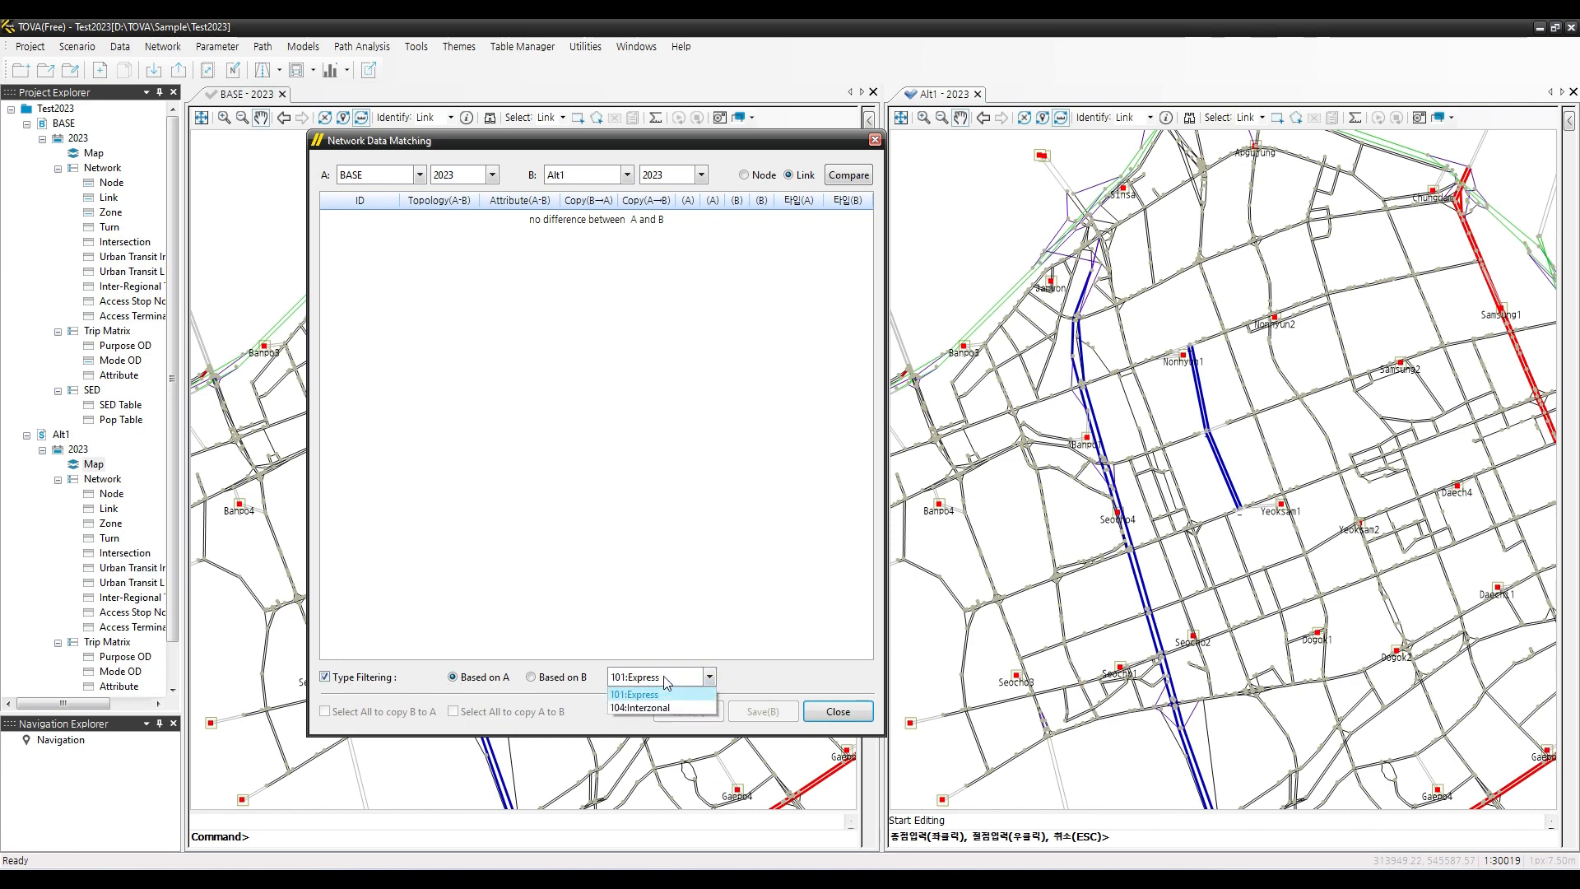
click(639, 707)
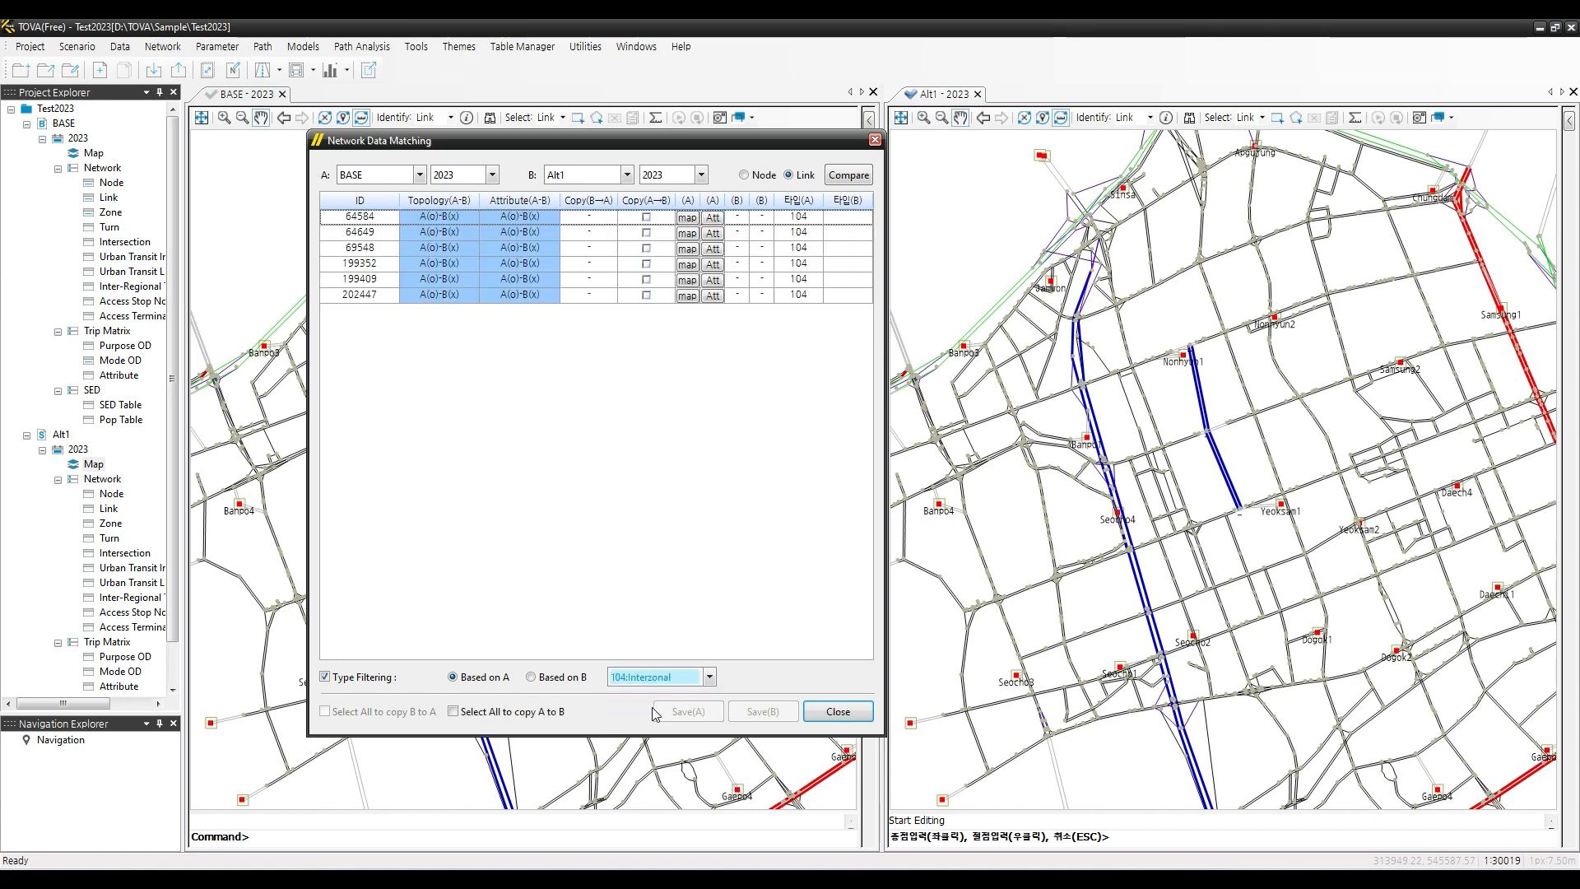
Mark all 101:Express link differences based on B for copying from B to A, and close the comparison without saving
click(558, 683)
click(357, 713)
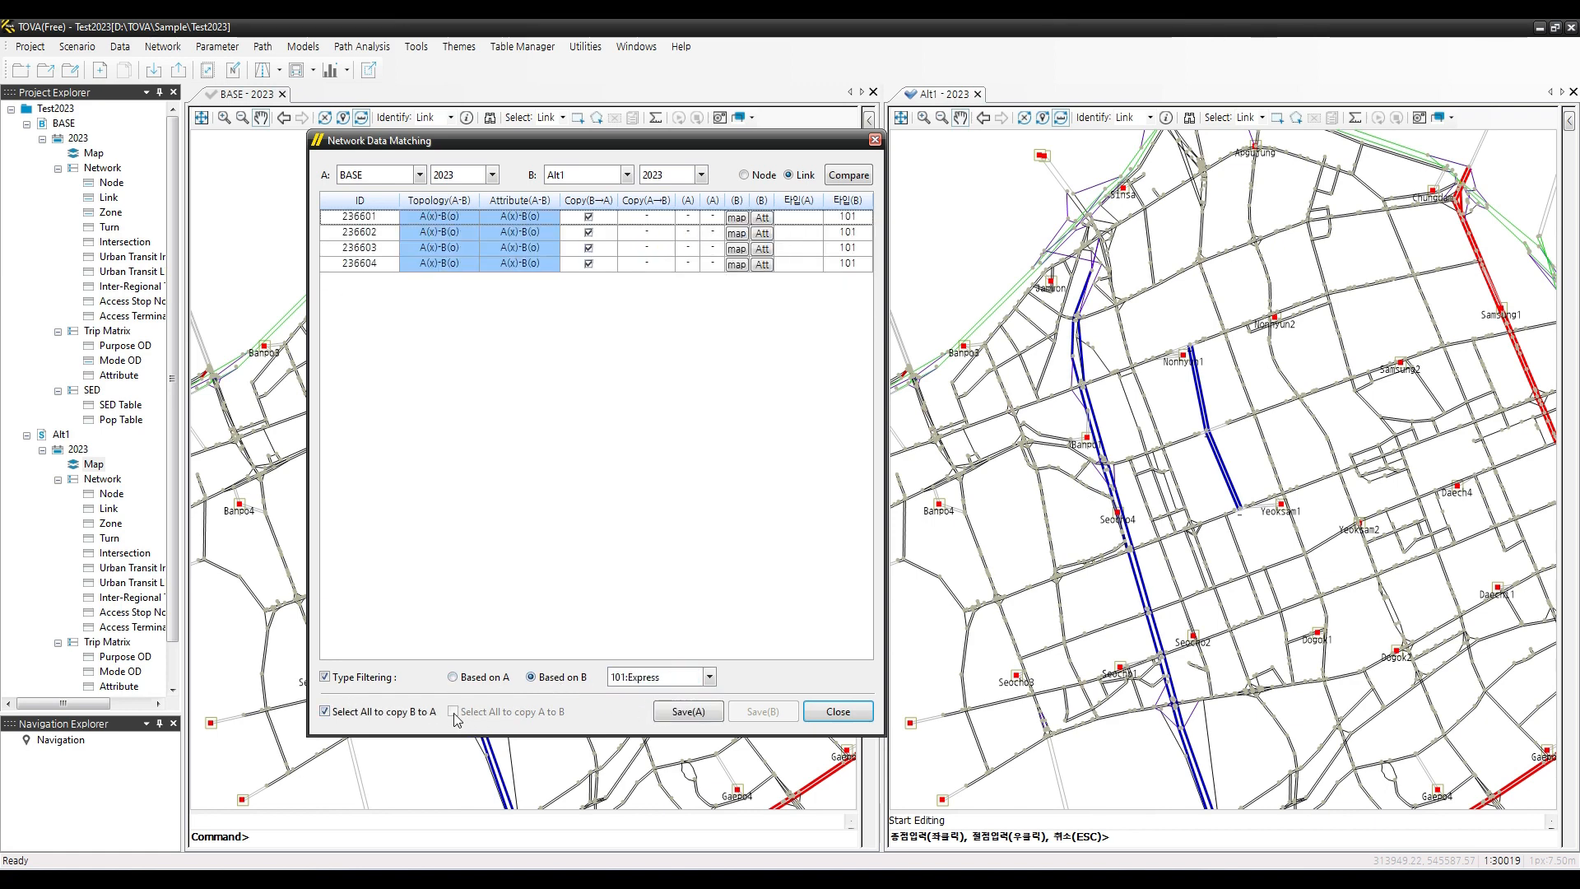
click(848, 721)
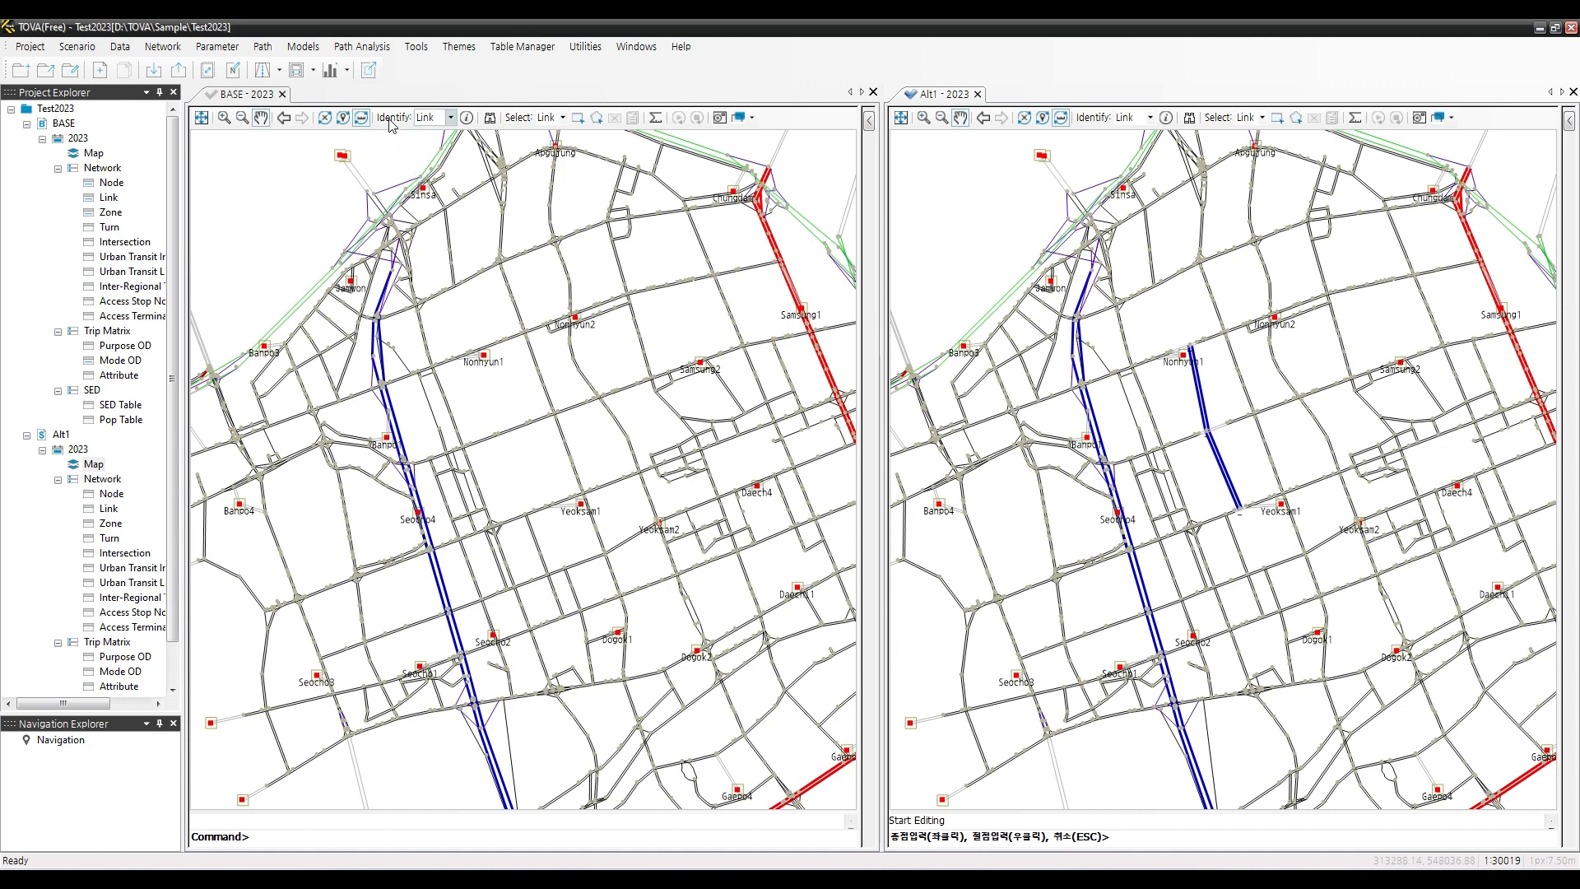
Identify the intersection node beside Nonhyun1 and the Nonhyun1 zone centroid on the BASE map, closing each attribute window
click(451, 118)
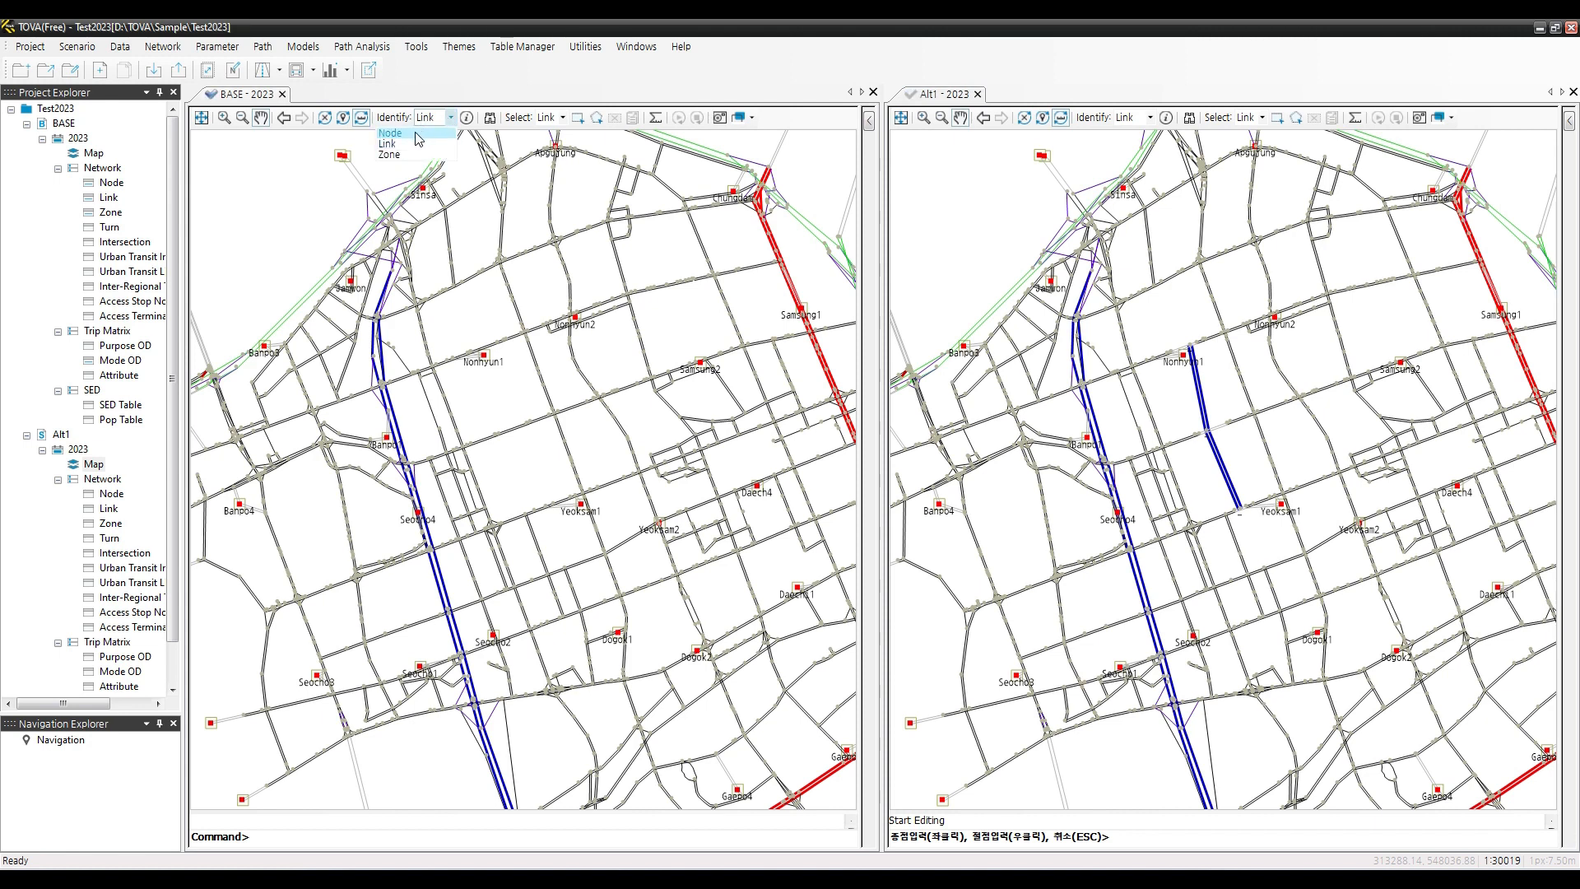
click(418, 134)
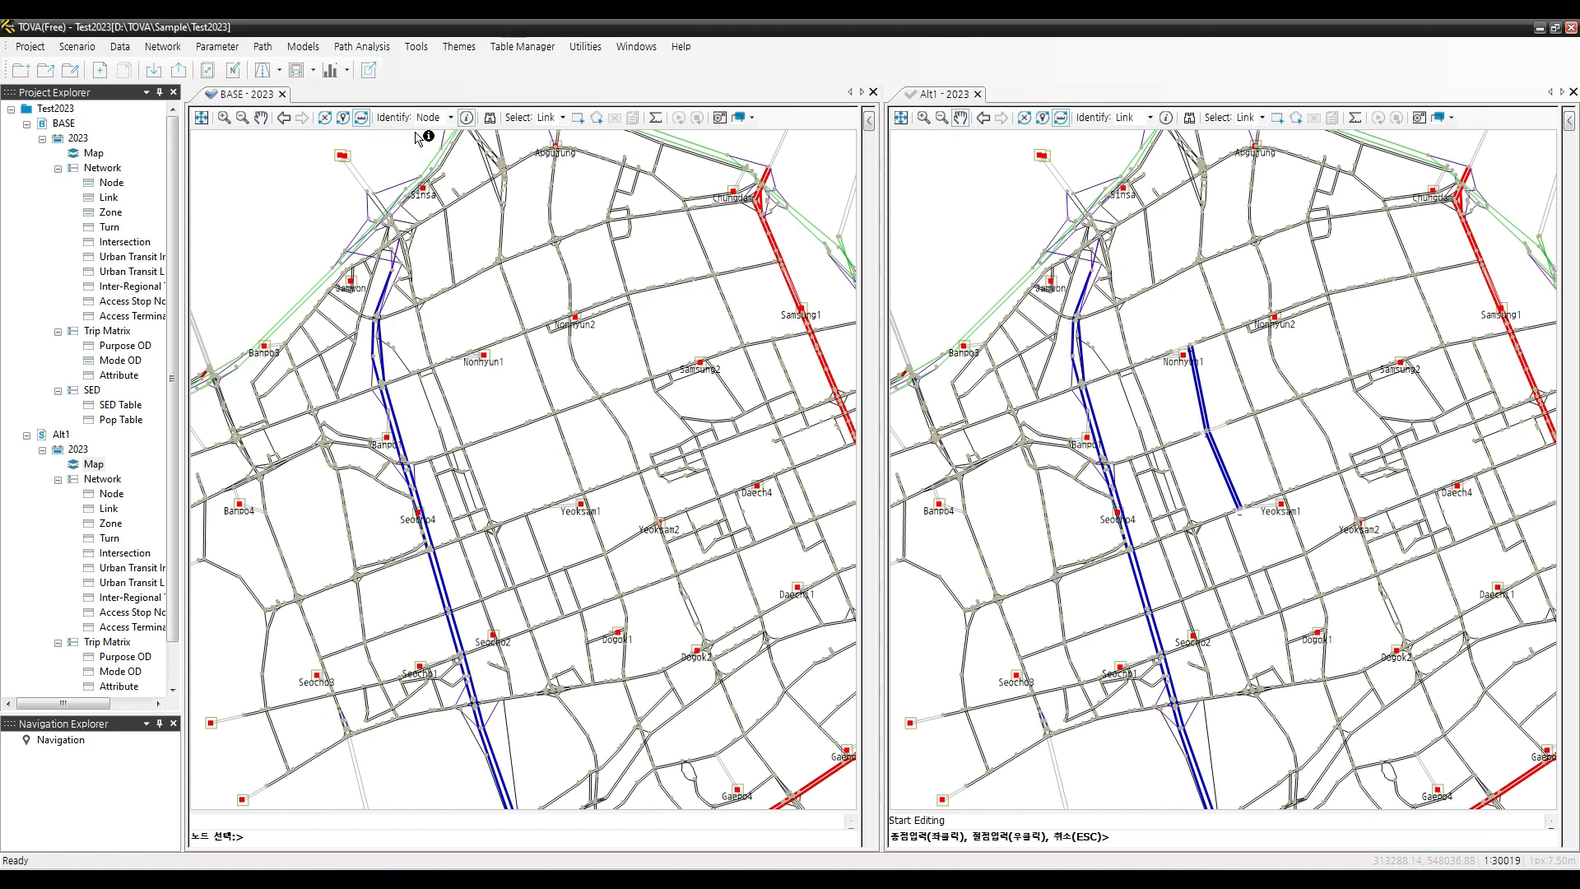
click(466, 117)
click(449, 362)
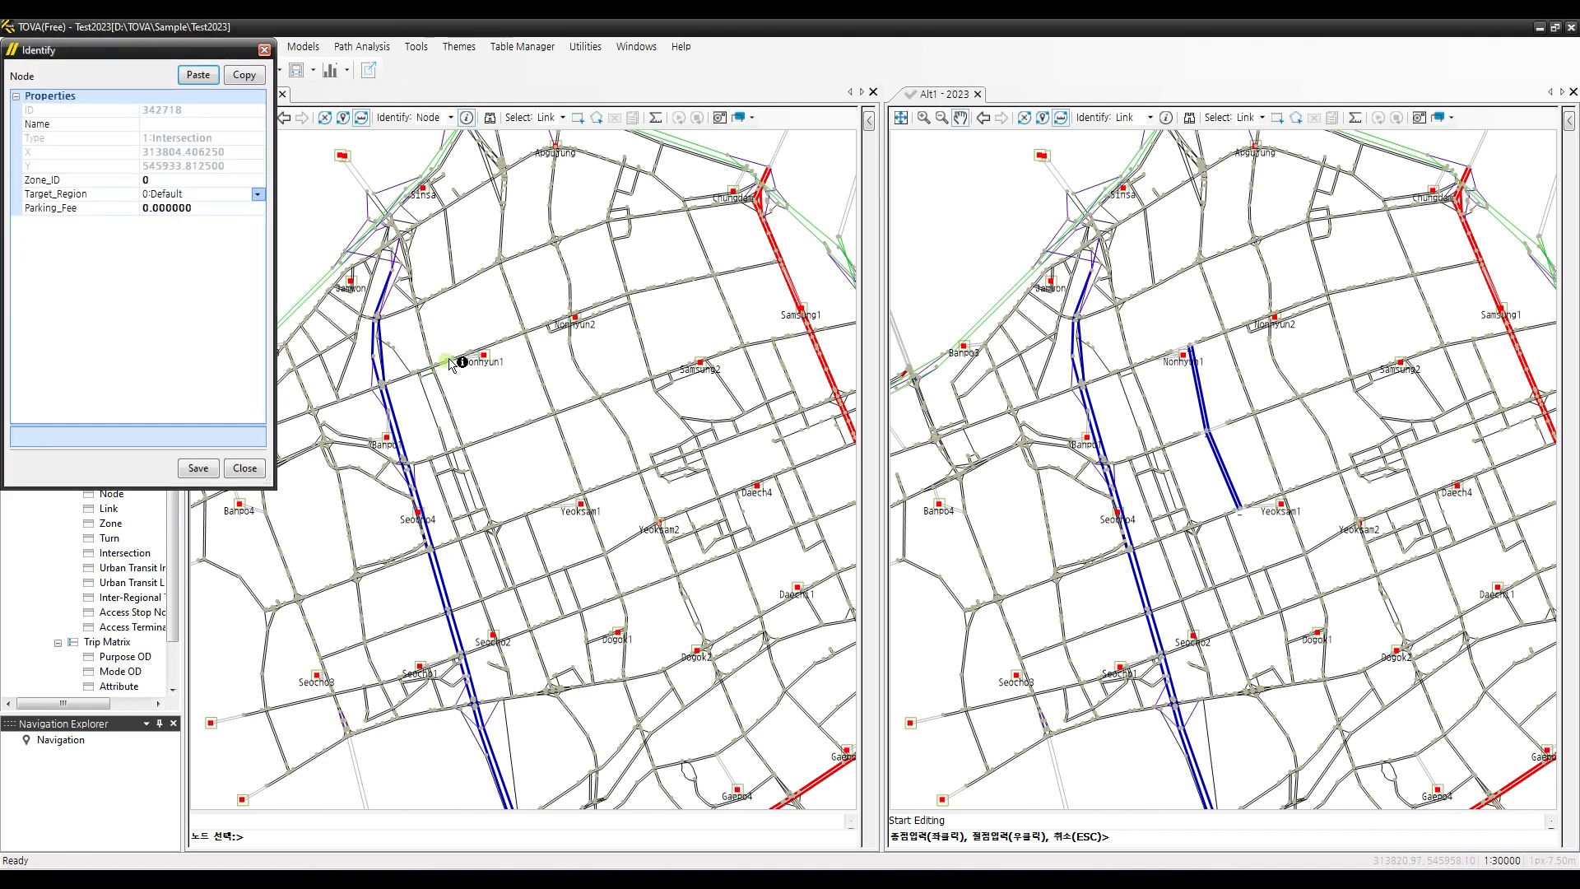
click(246, 468)
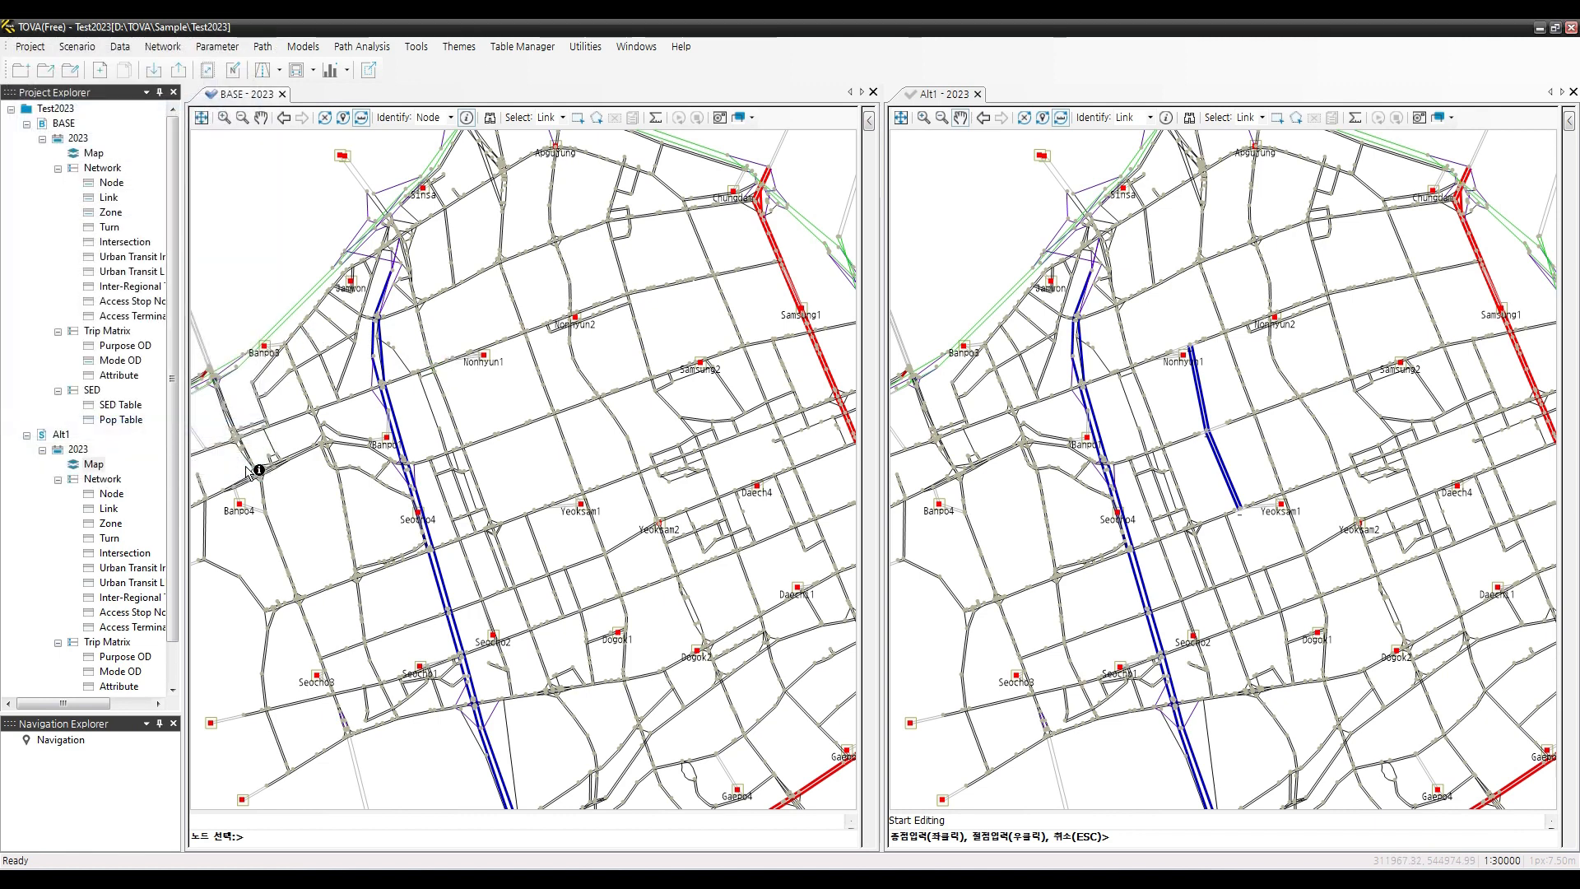
click(488, 357)
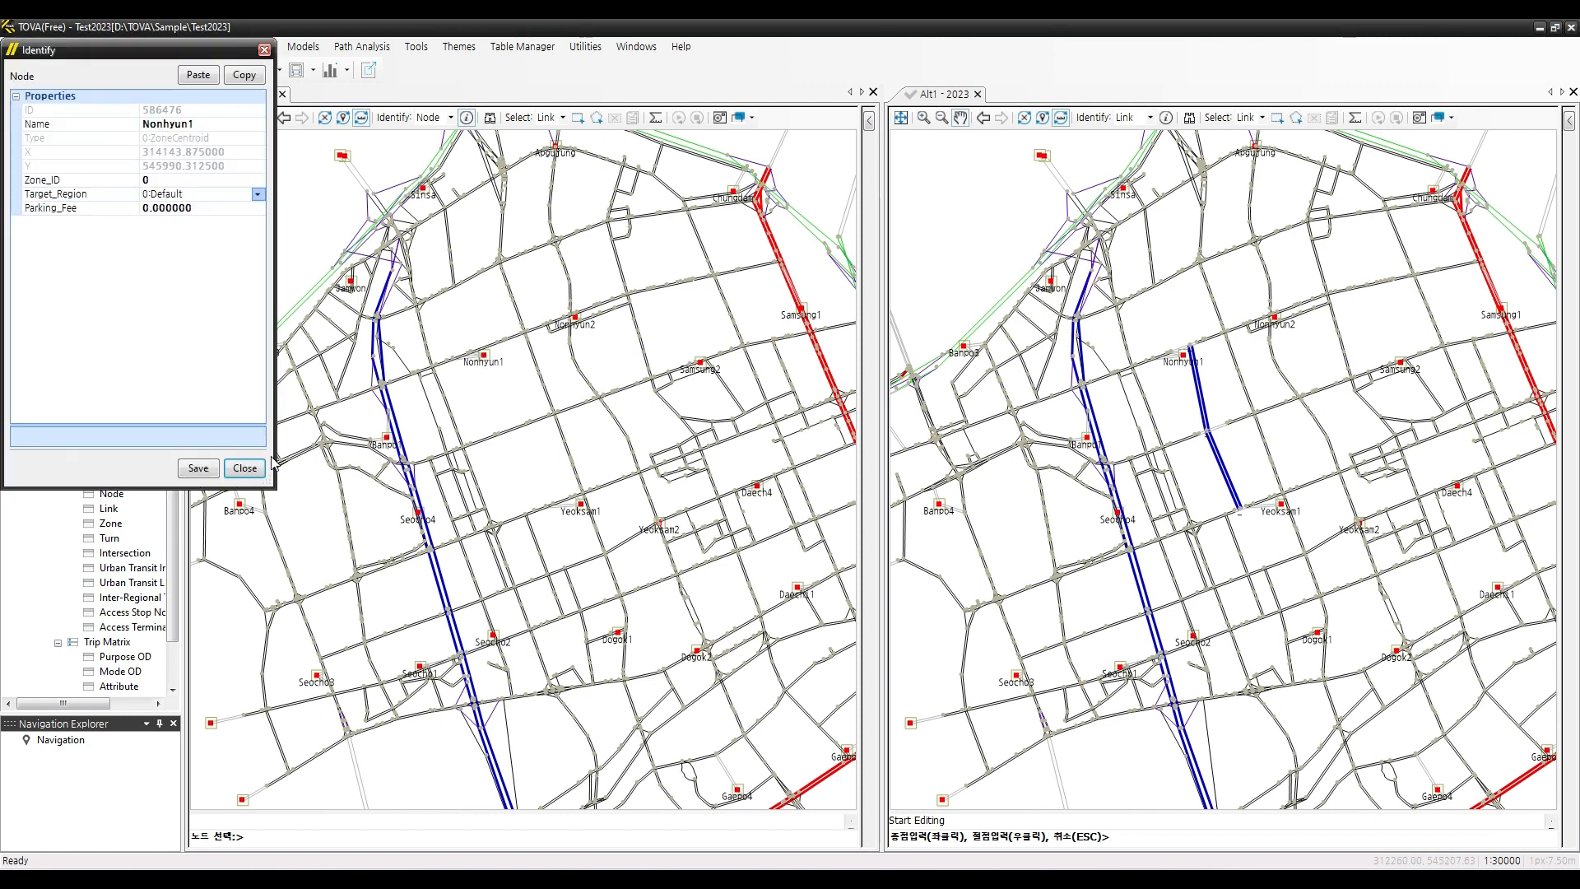
click(244, 468)
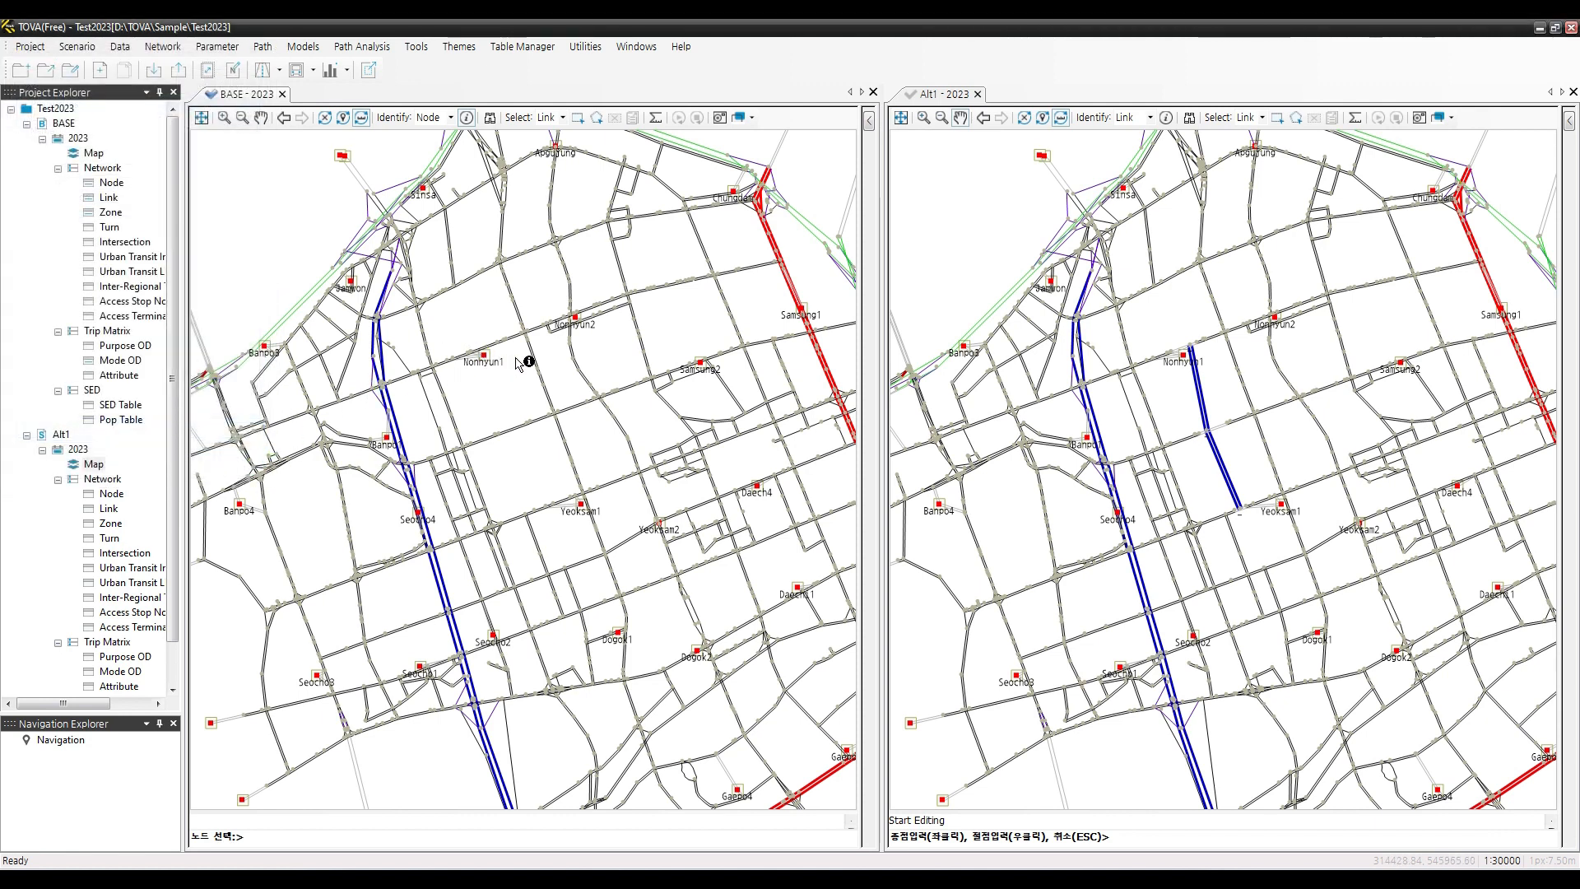
Identify BASE link 60170 southeast of Nonhyun1, examine its type, and close the attribute window
click(450, 117)
click(416, 146)
click(467, 118)
click(548, 392)
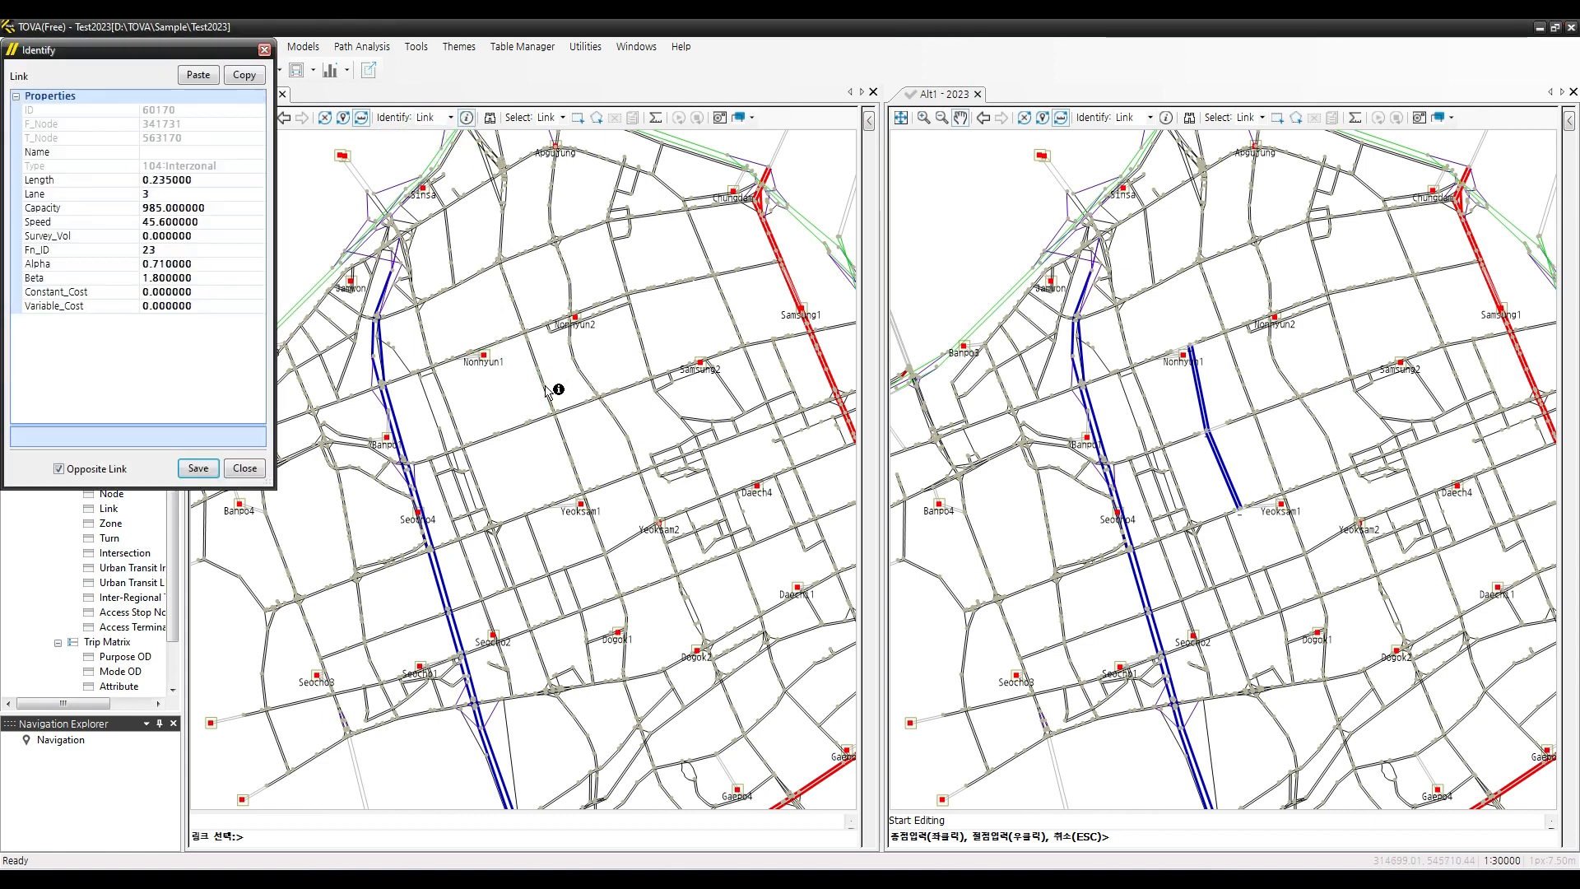
click(186, 167)
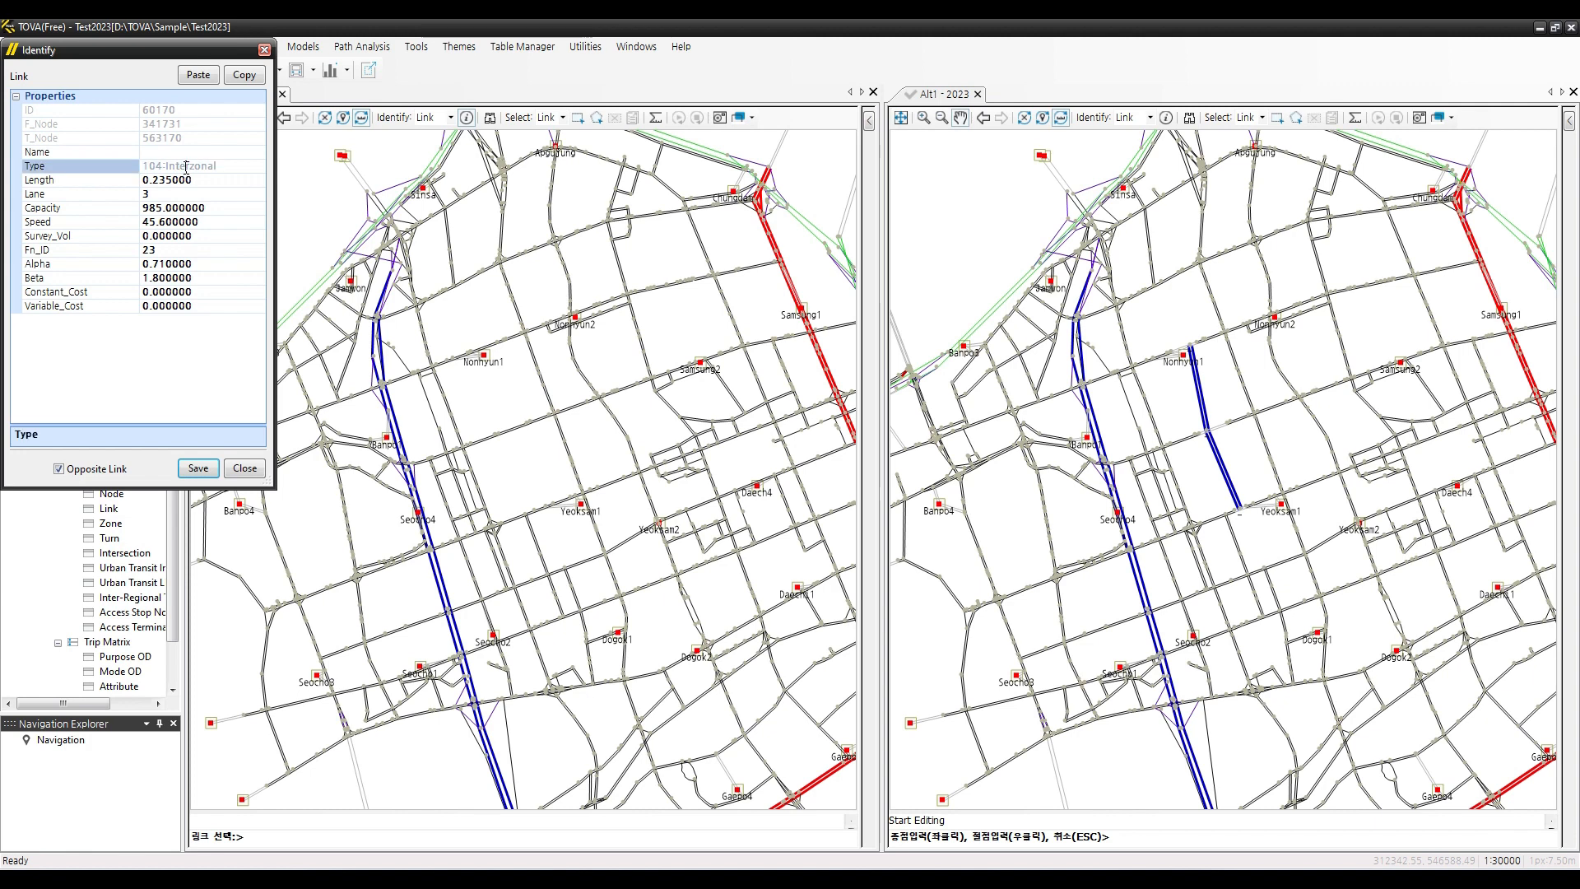
click(245, 467)
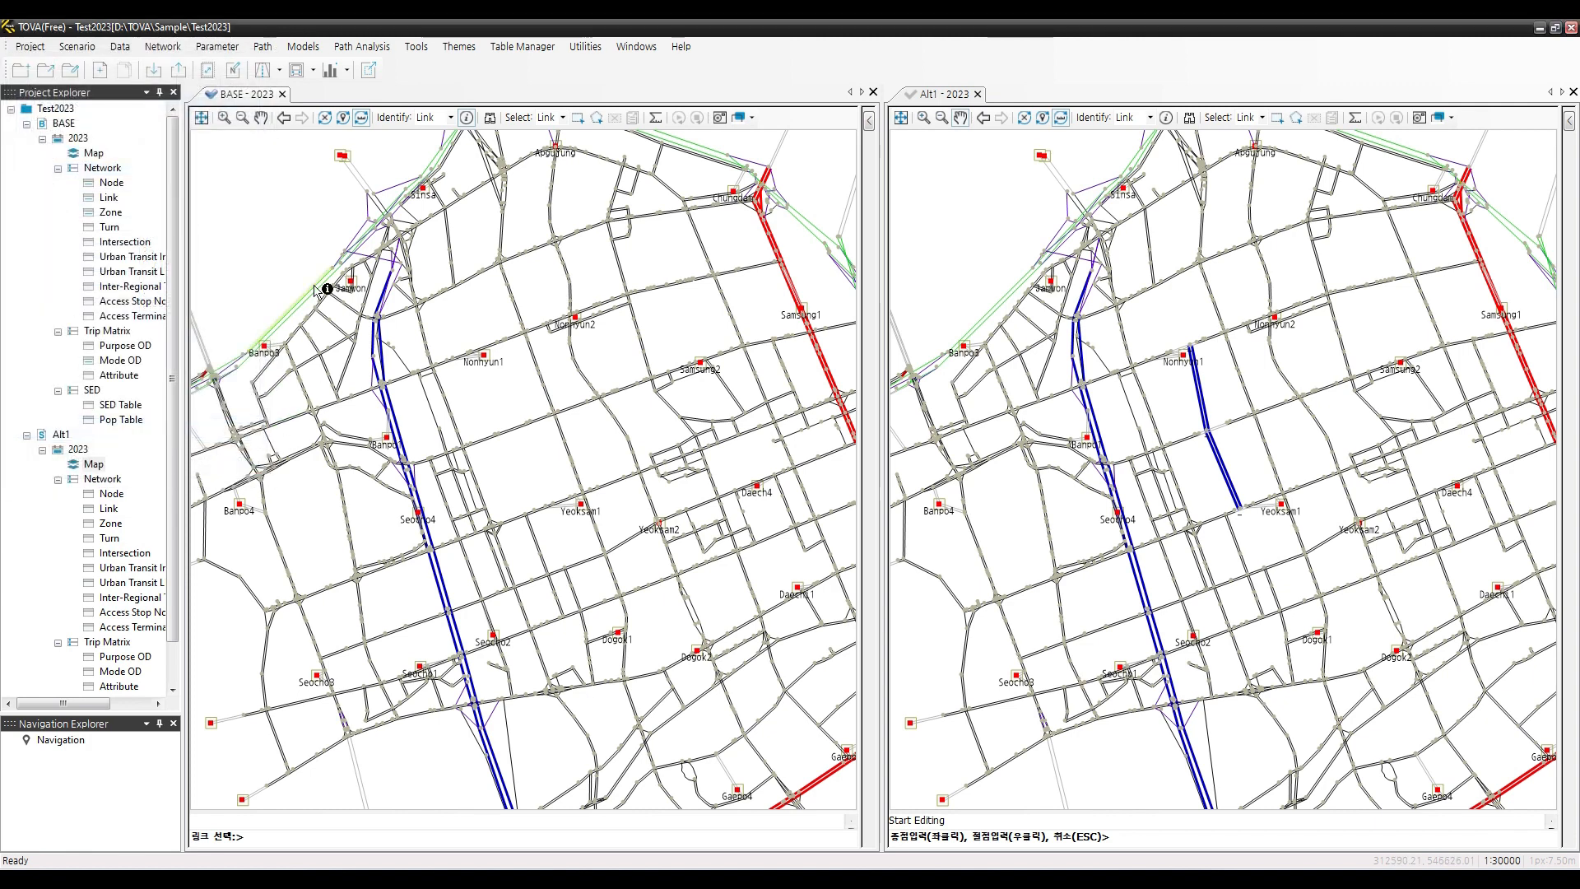
Examine the editable Type options of BASE link 202481 in Network Data Edit's link attribute mode, and close it without saving
click(162, 46)
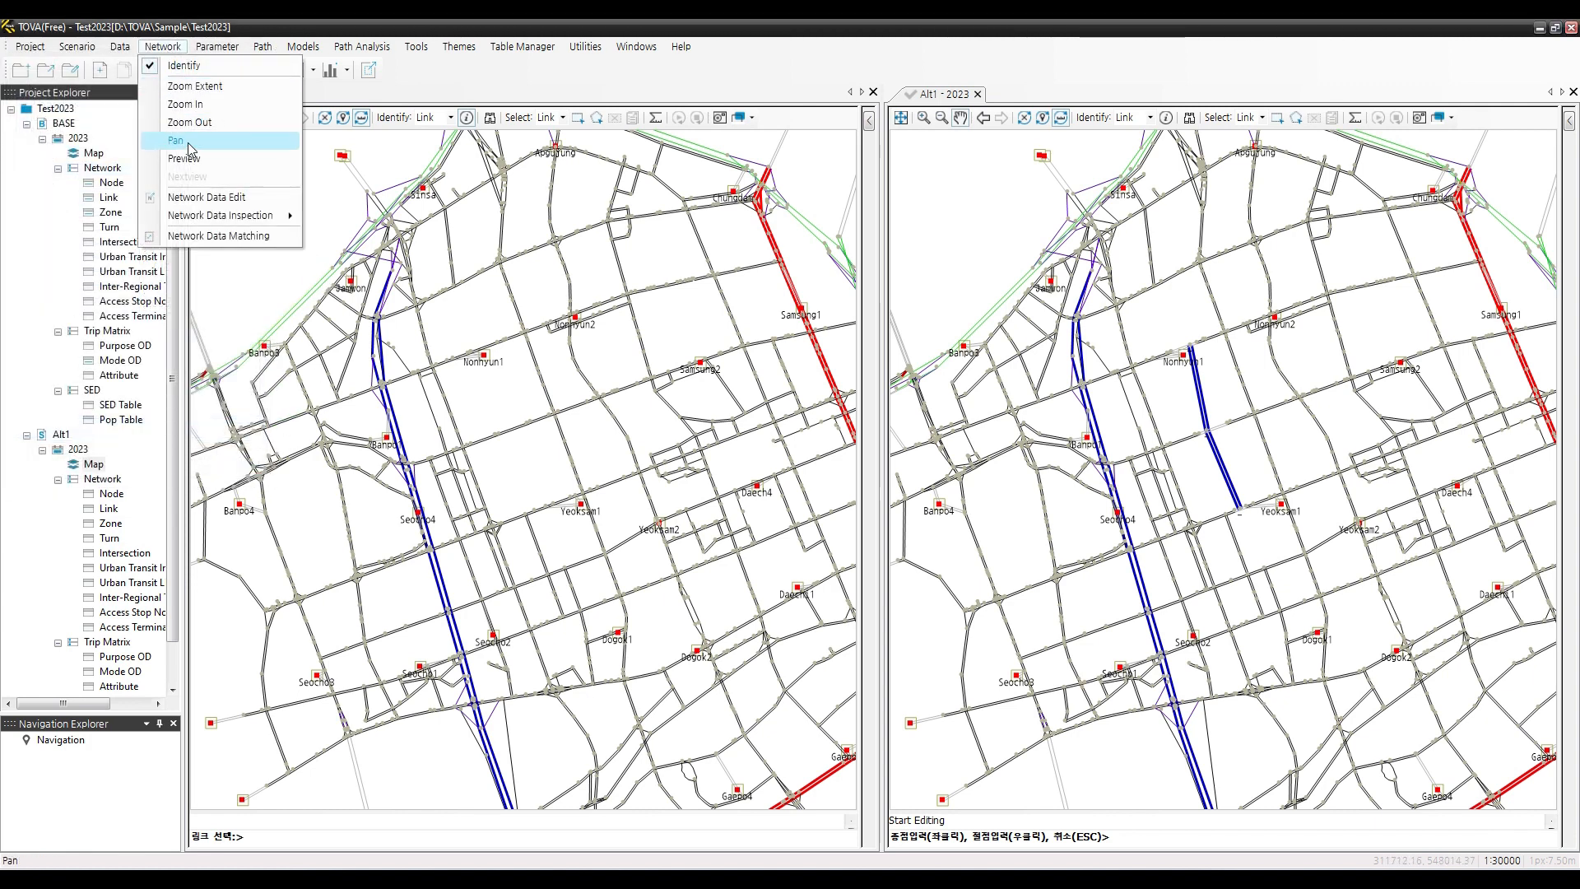
click(198, 204)
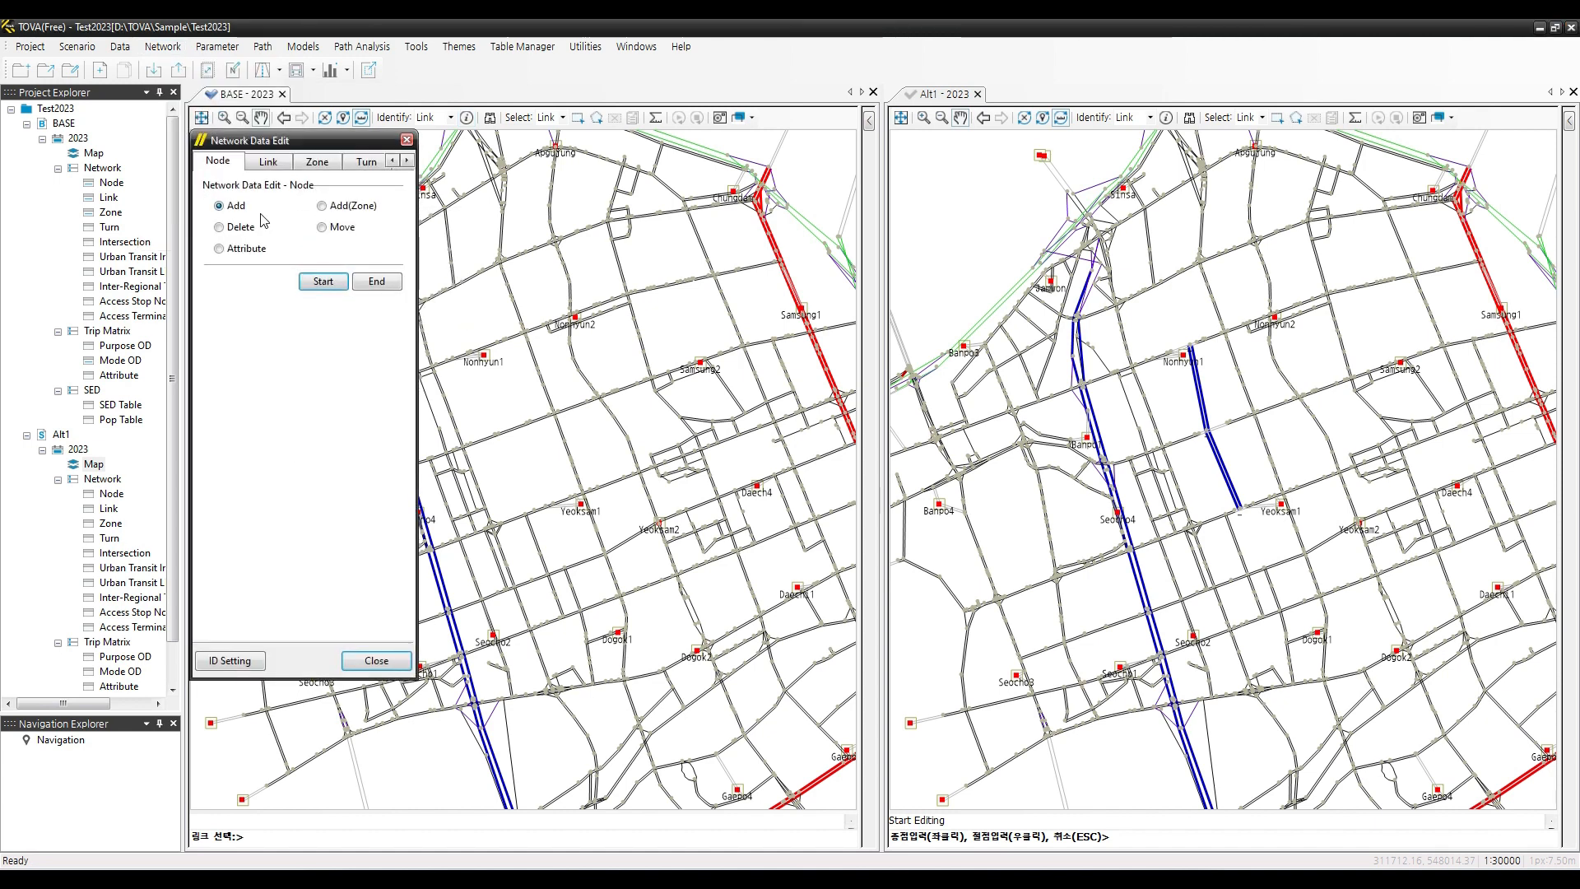
click(269, 164)
click(244, 262)
click(325, 287)
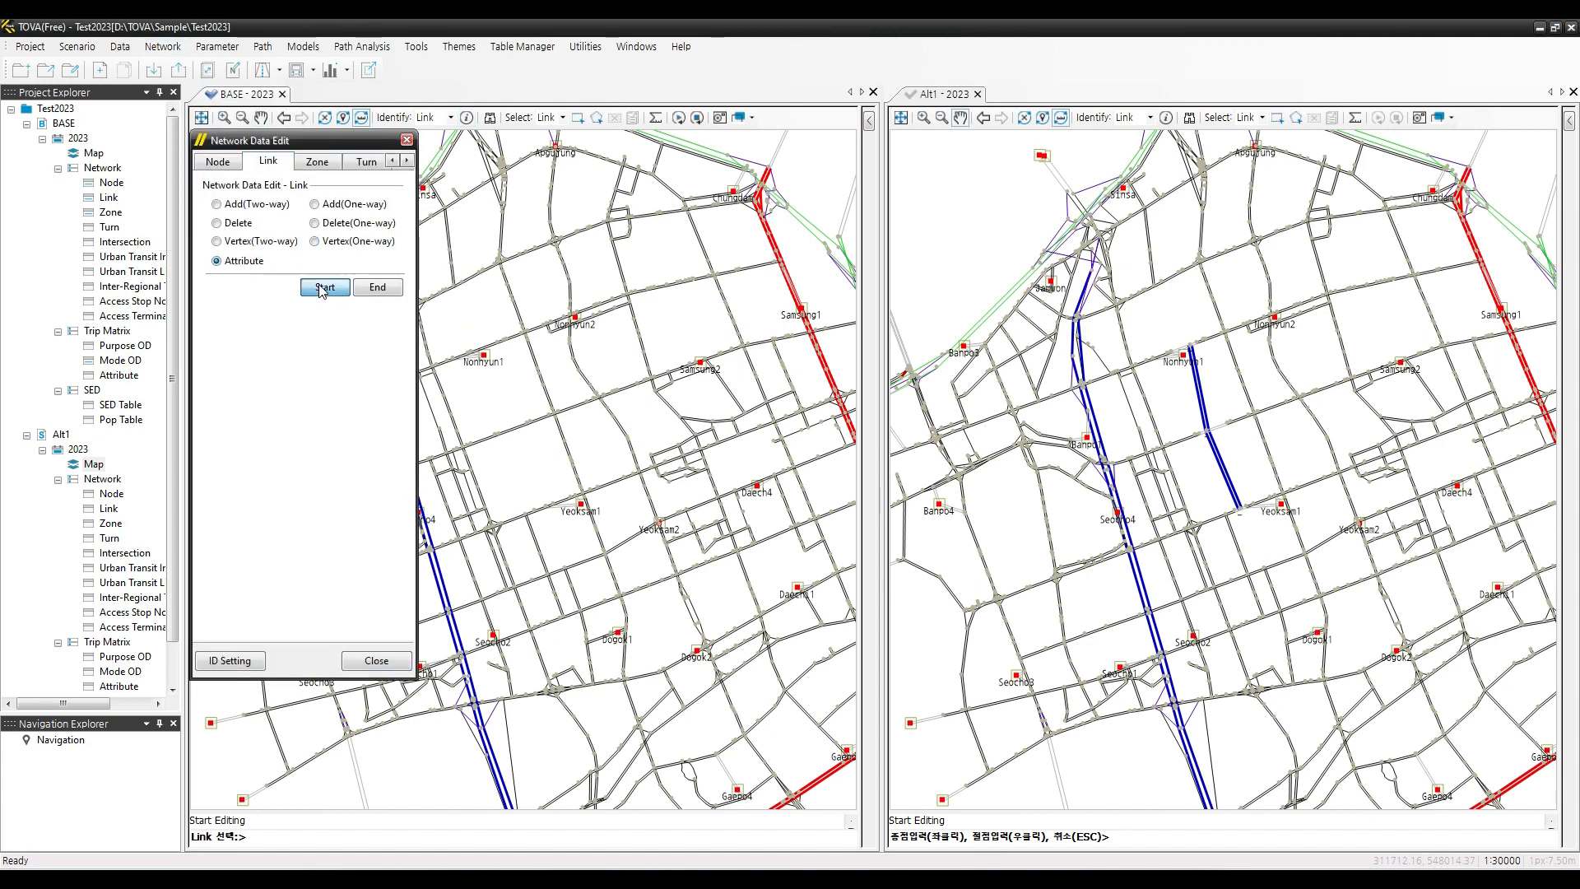
click(531, 355)
click(848, 297)
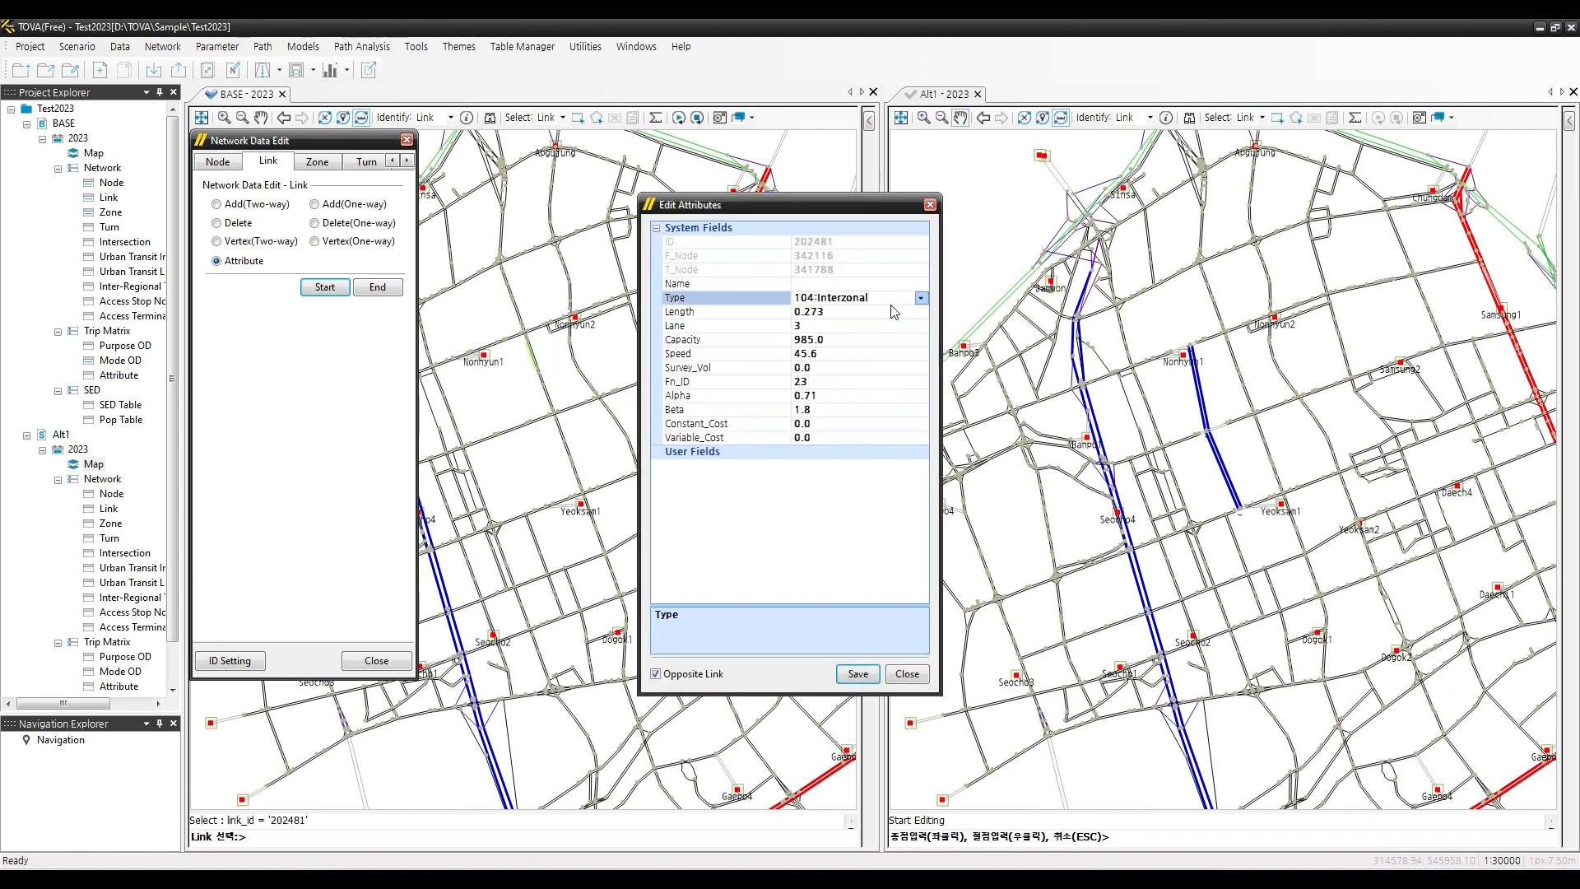
click(922, 299)
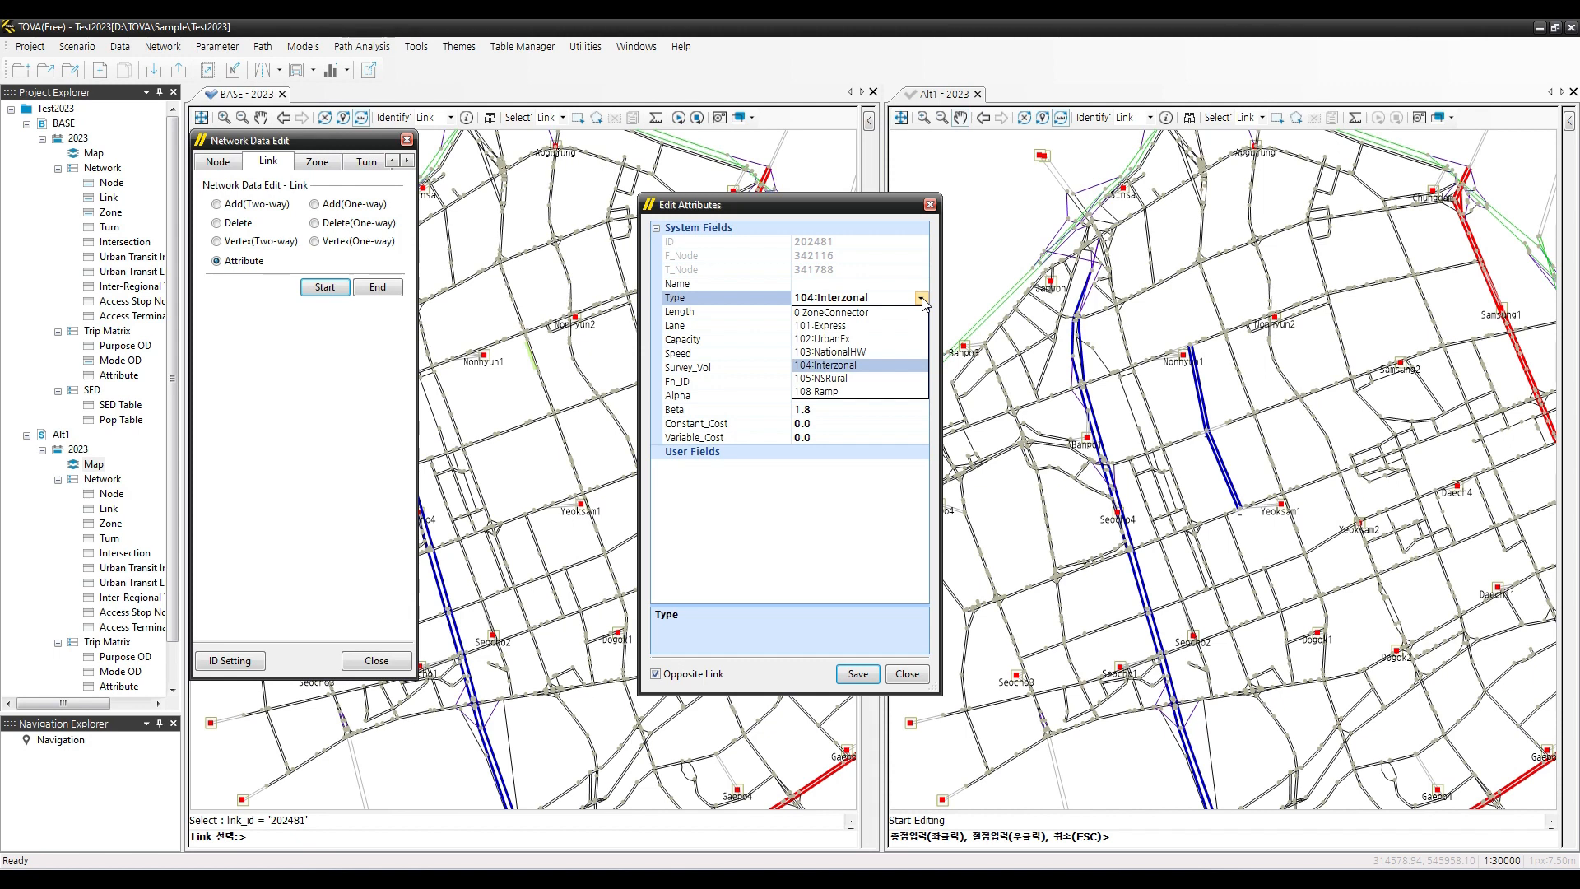
click(922, 300)
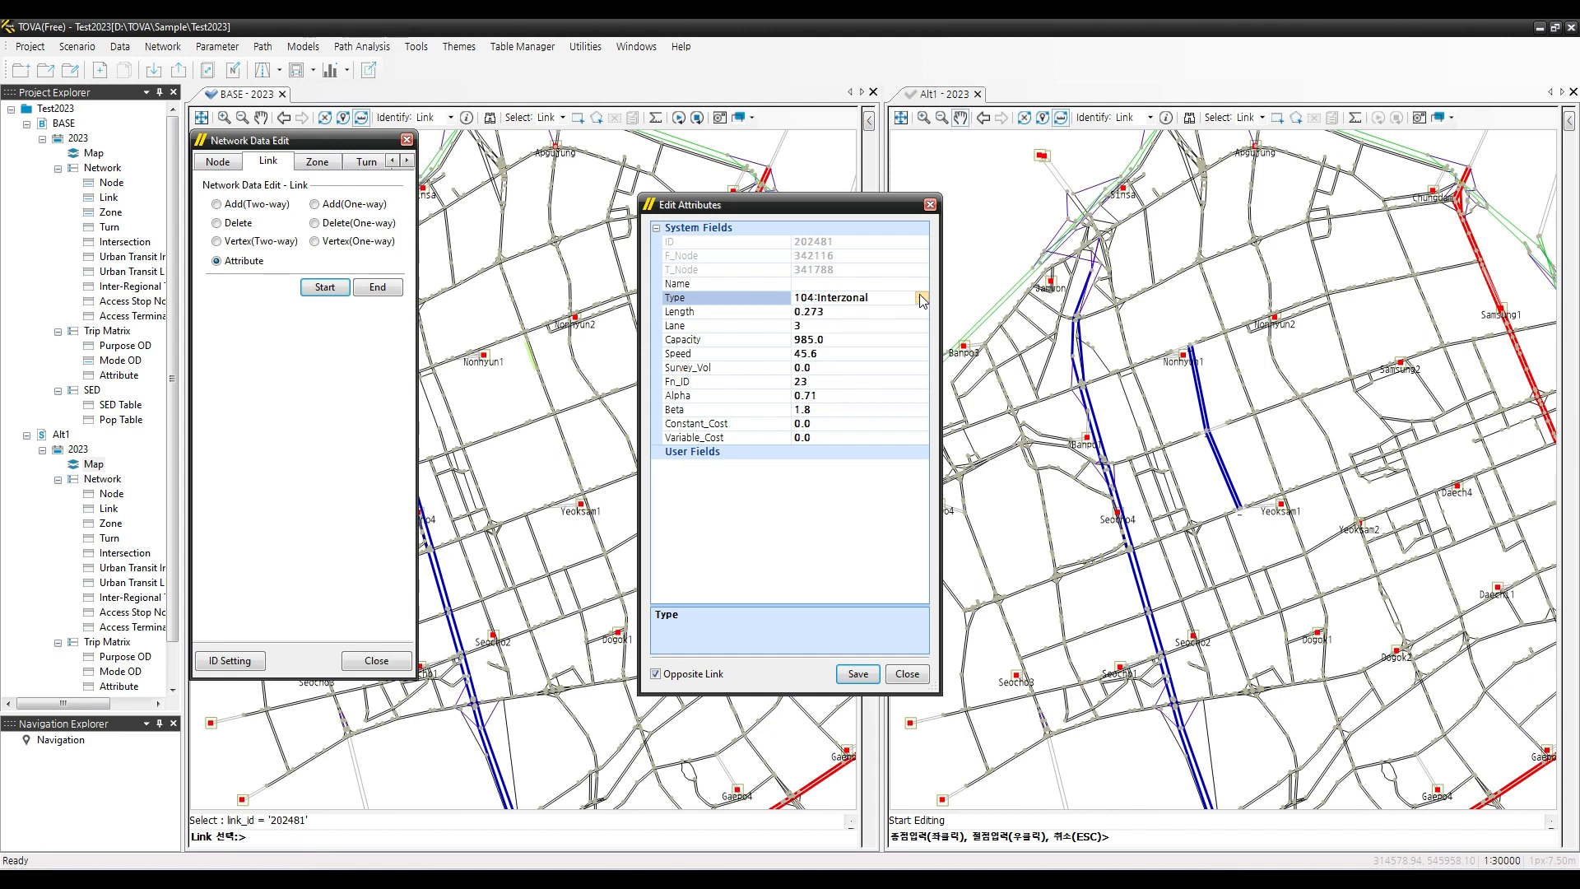
click(910, 676)
click(376, 661)
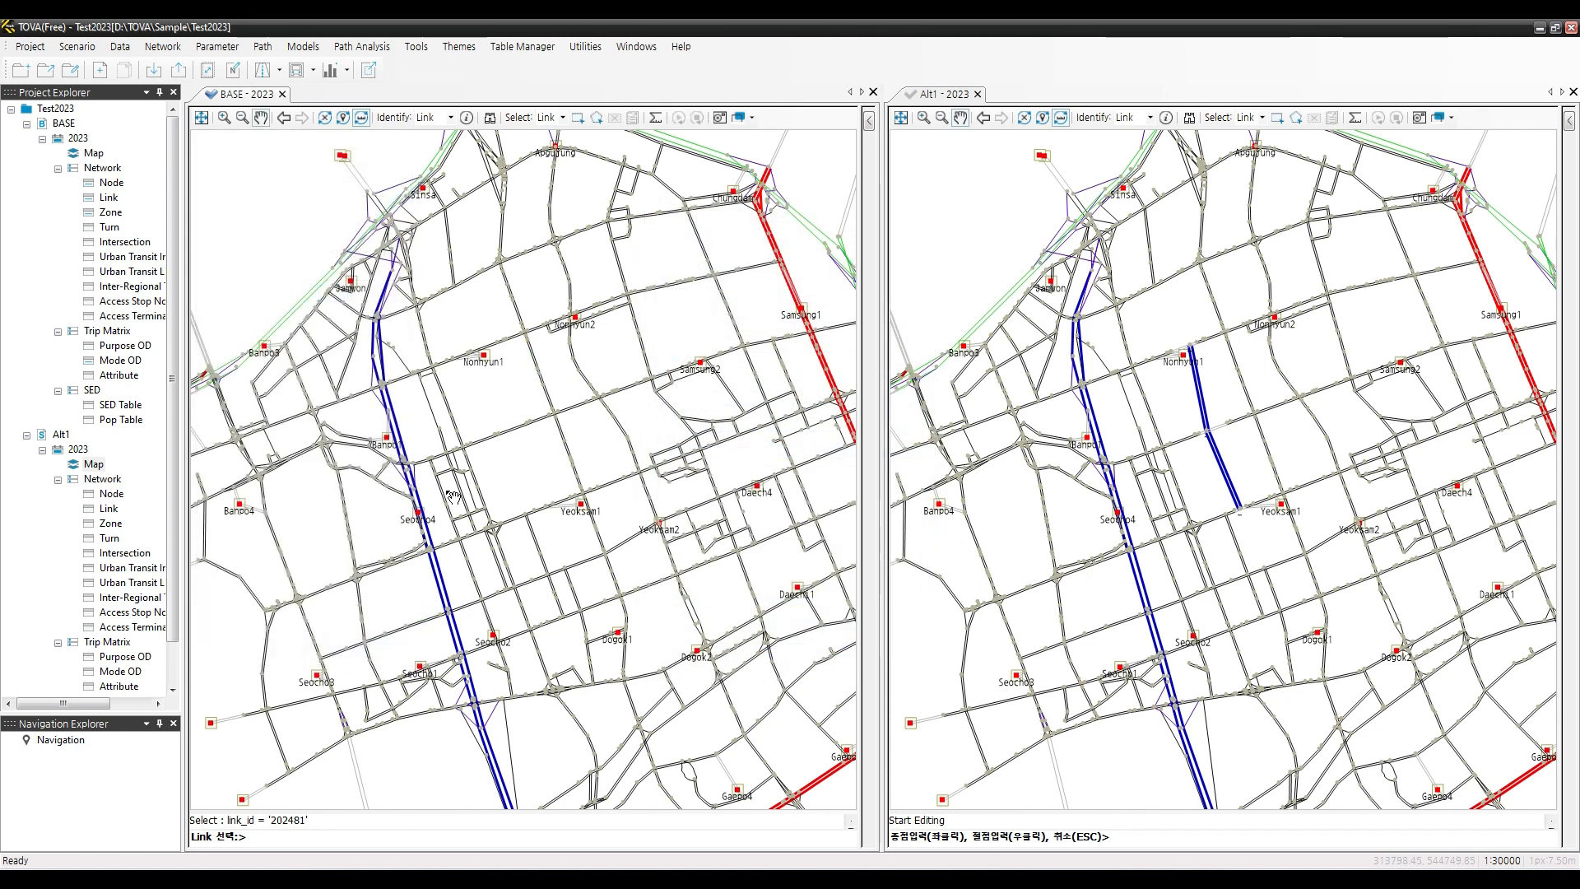
Identify the links in both directions on the road between Nonhyun1 and Nonhyun2 on the BASE map
click(465, 118)
click(601, 397)
click(532, 350)
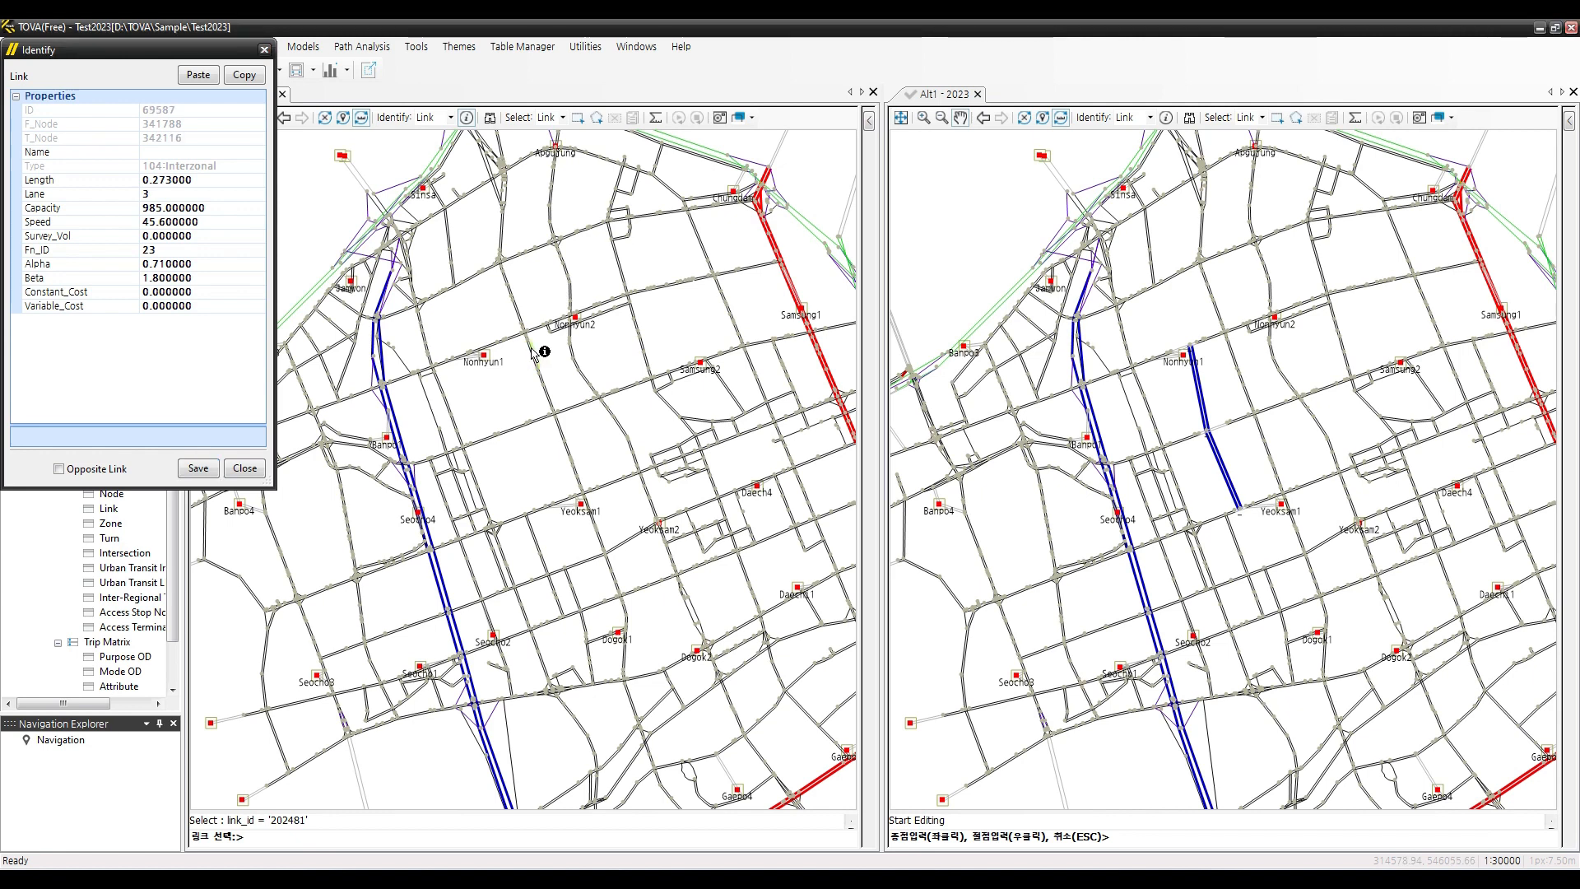
click(531, 352)
click(536, 353)
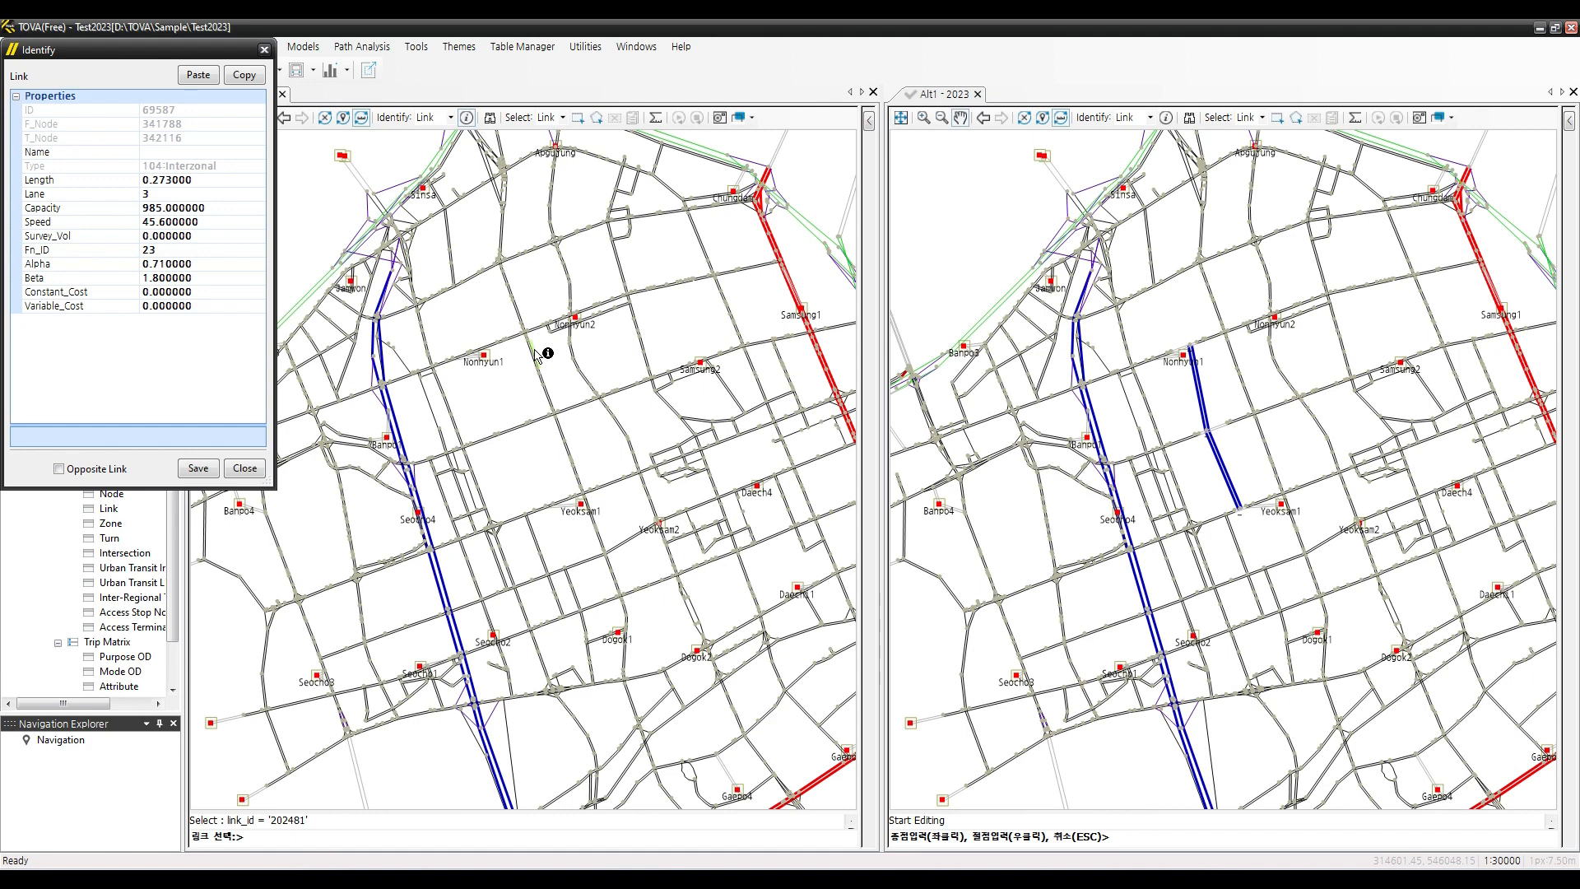
click(532, 361)
click(539, 360)
Set the lane count of BASE link 199346, southwest of Yeoksam1, to 9 and save it without the opposite link
scroll(536, 556, up, 1)
scroll(536, 556, up, 3)
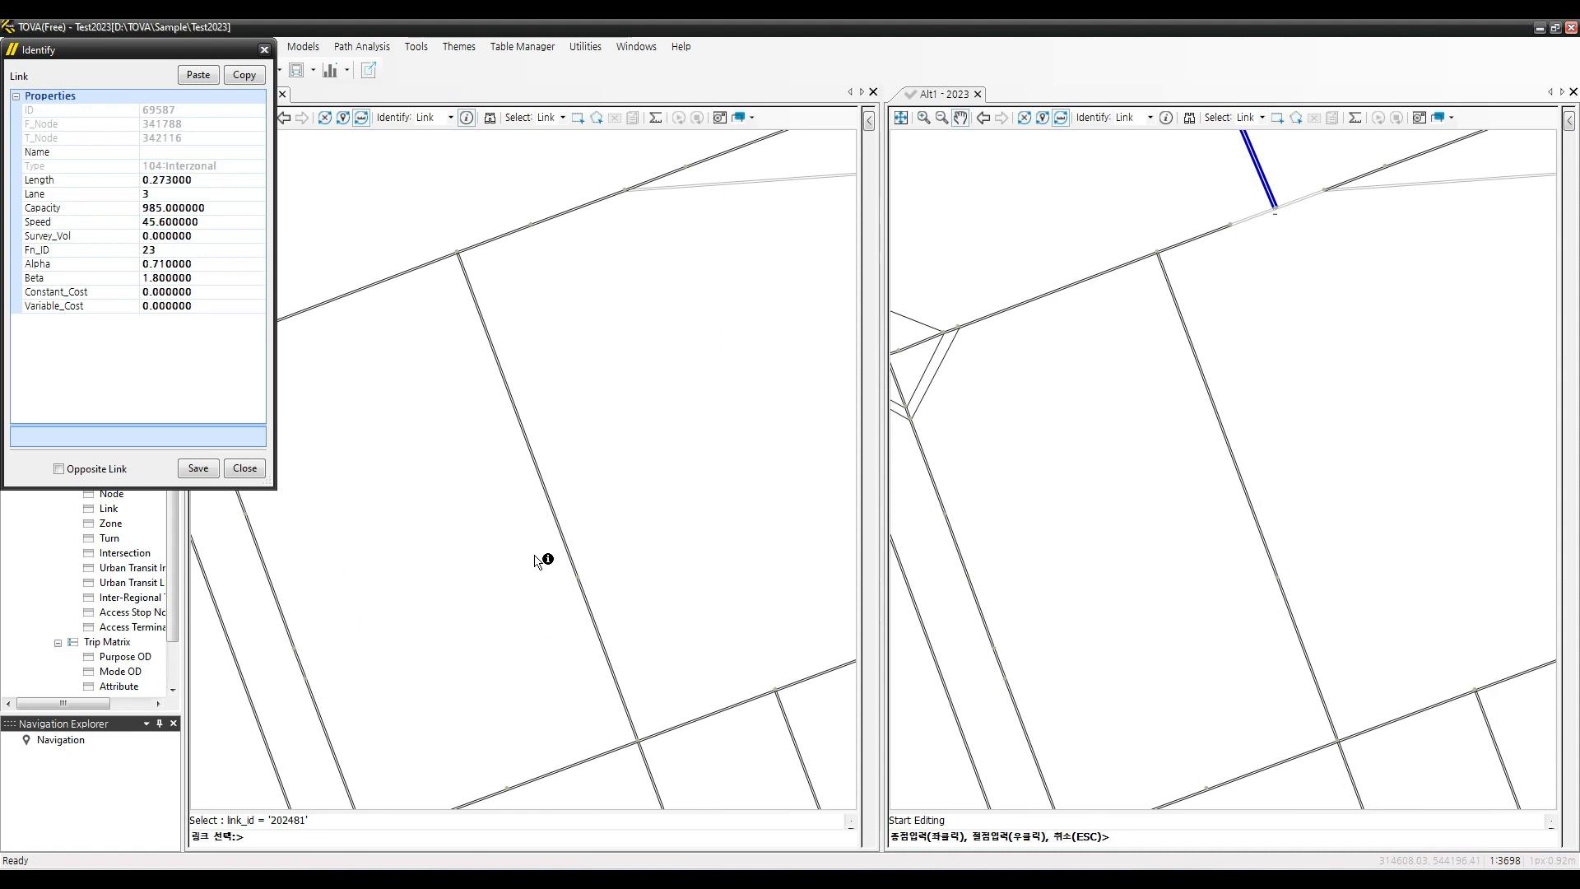
scroll(584, 496, down, 2)
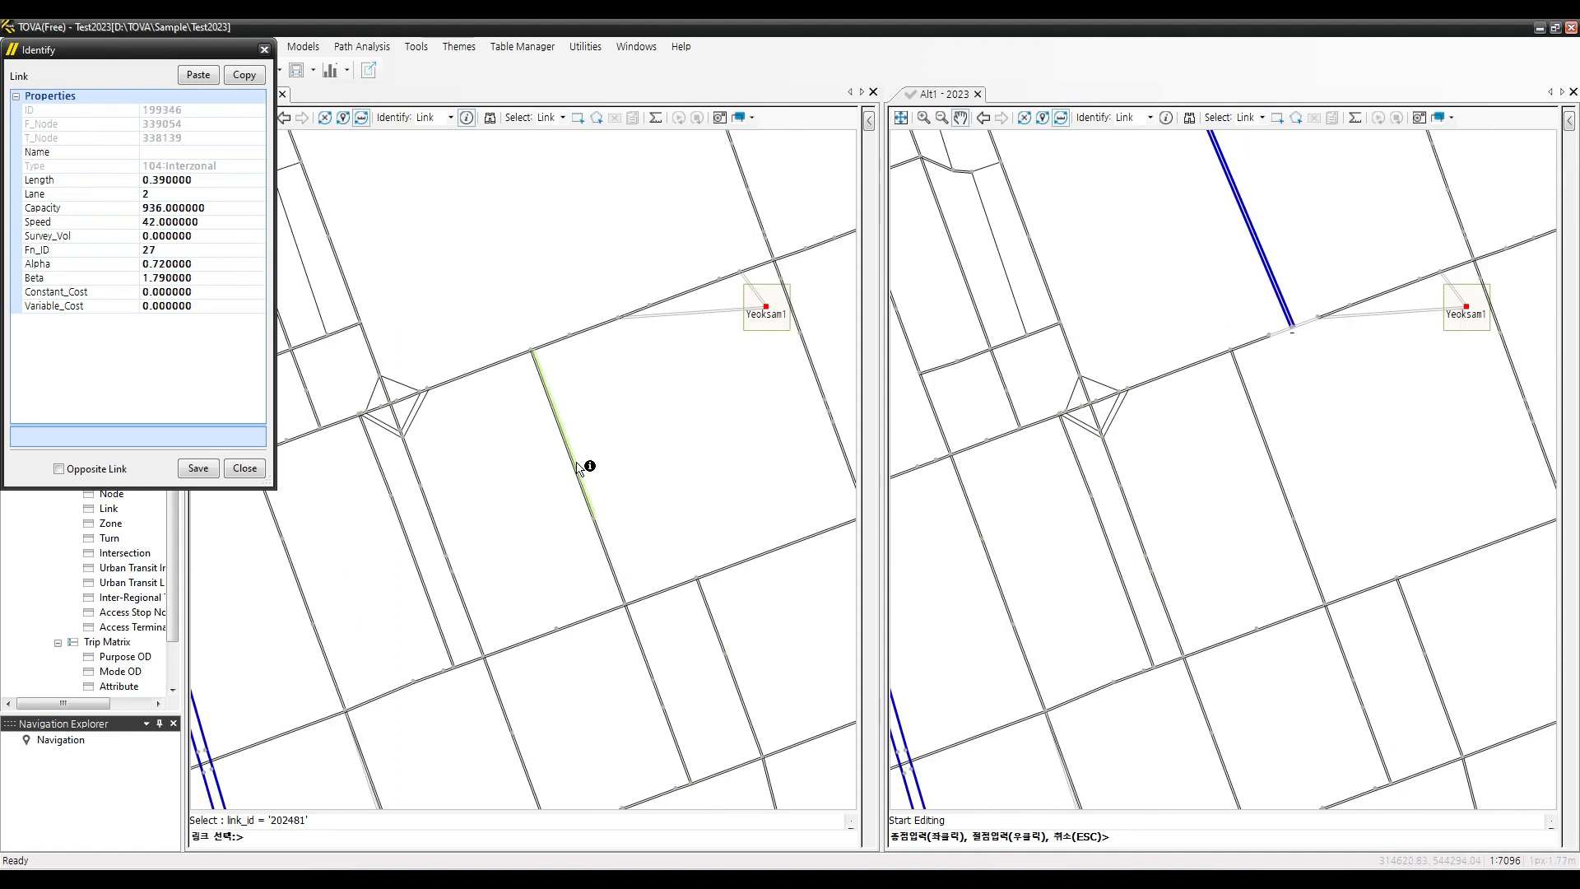
click(177, 198)
text(9)
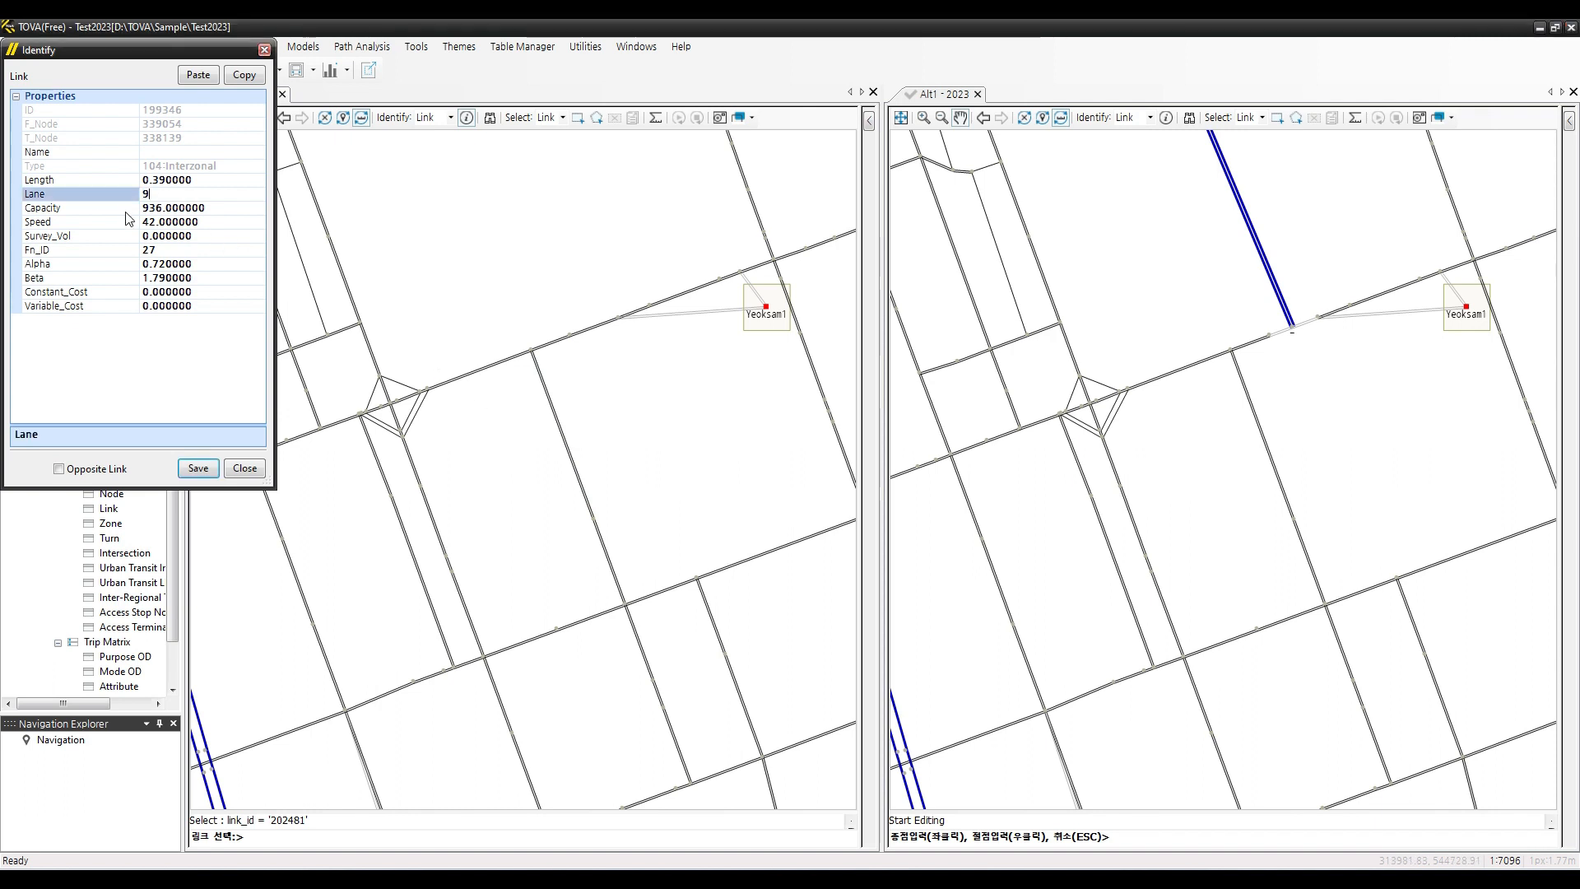
click(197, 469)
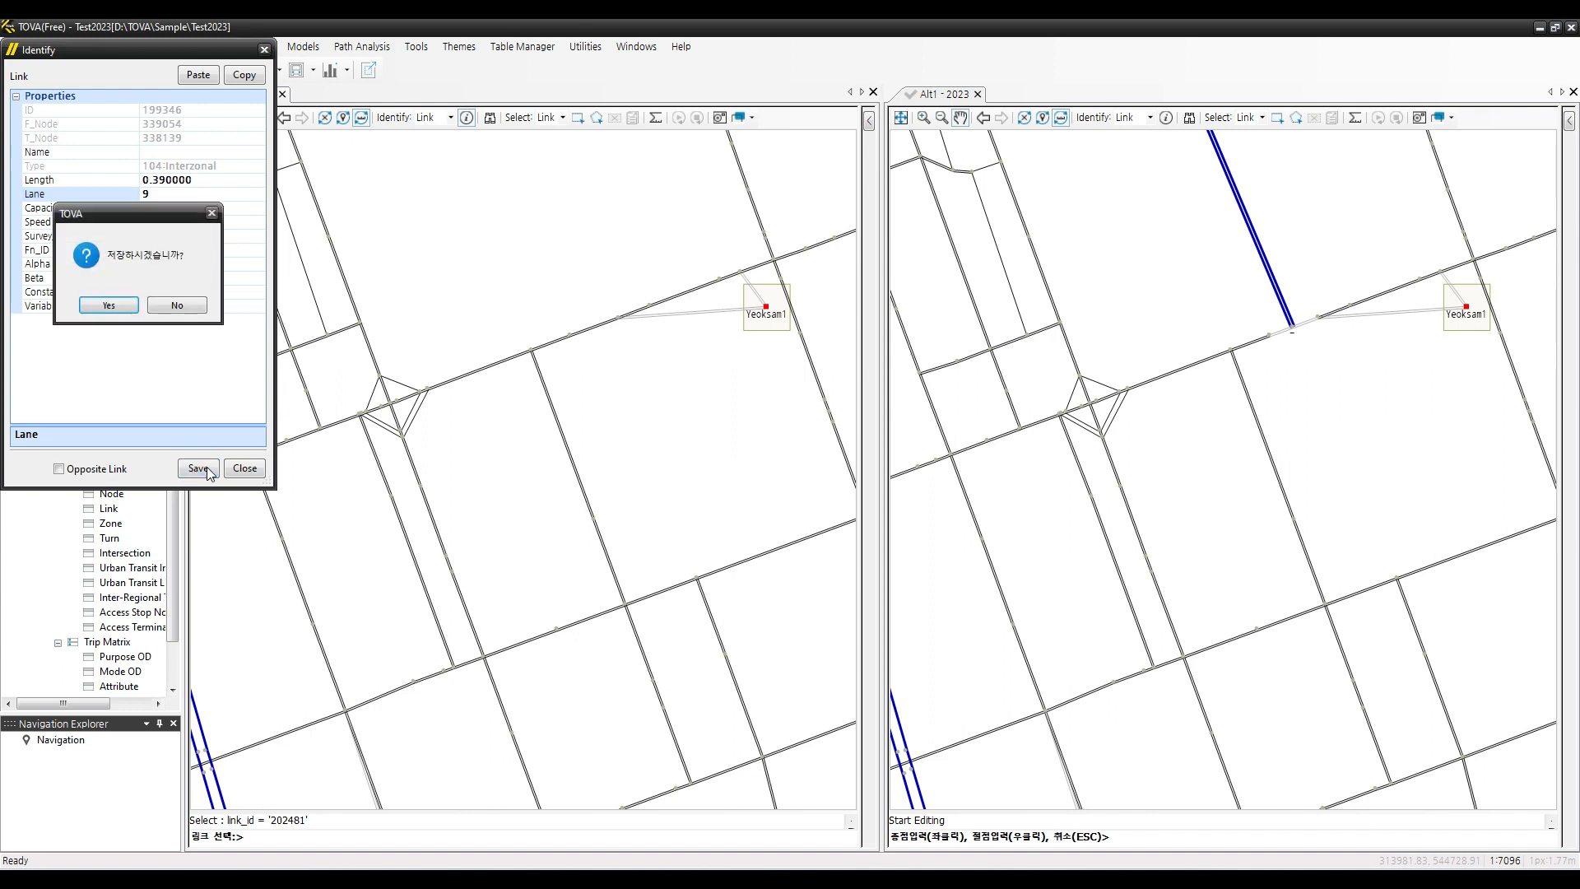
click(110, 300)
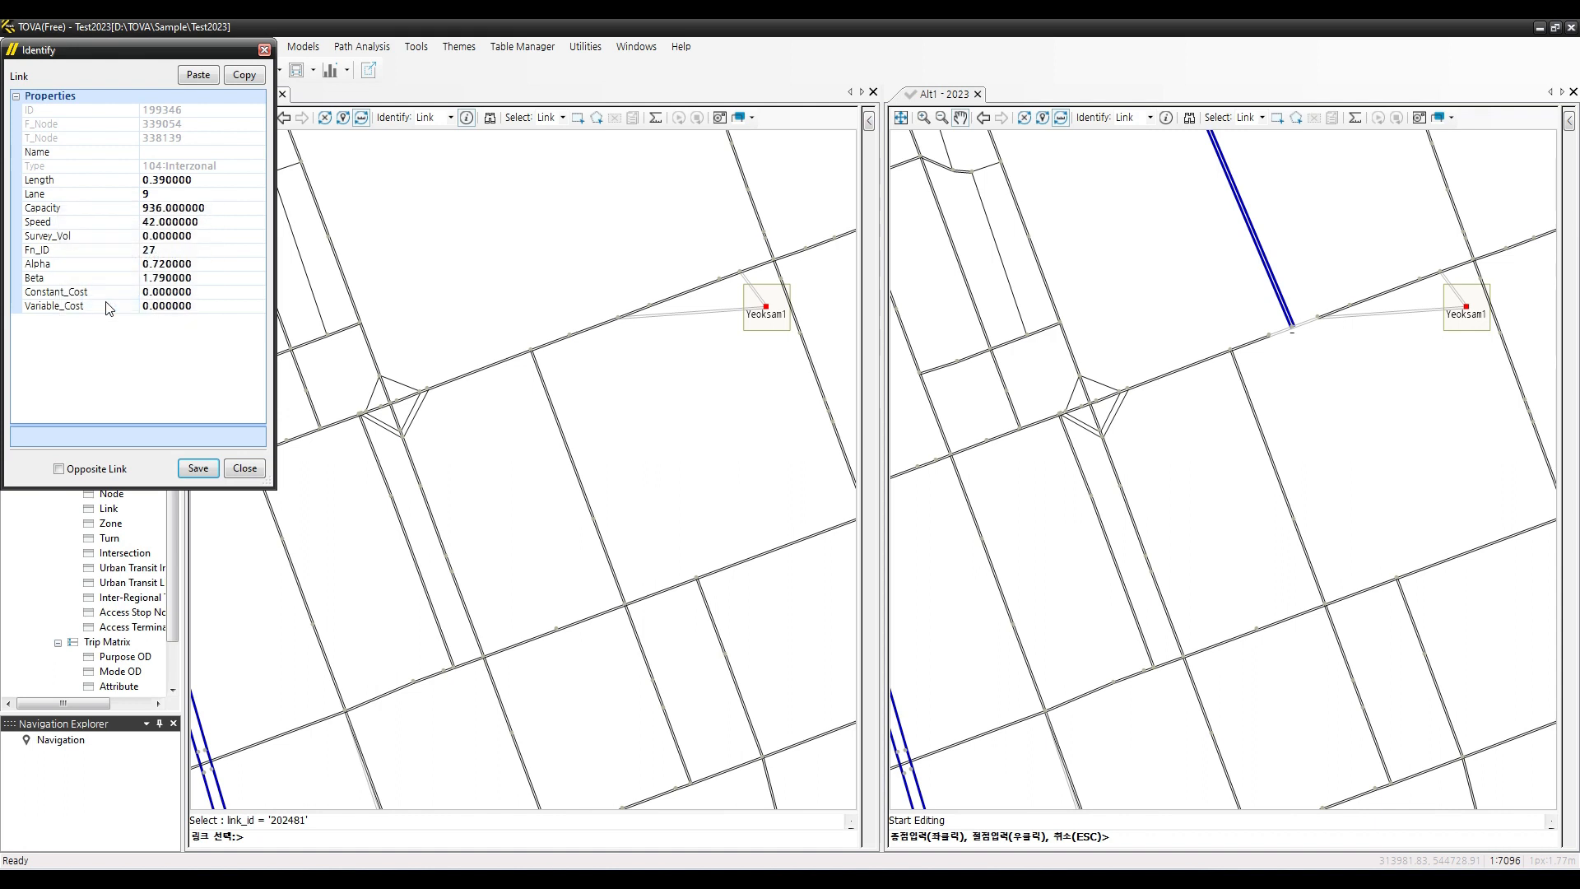
Save link 199346's attributes with the Opposite Link option enabled, checking opposite link 64577 before and after saving
click(573, 457)
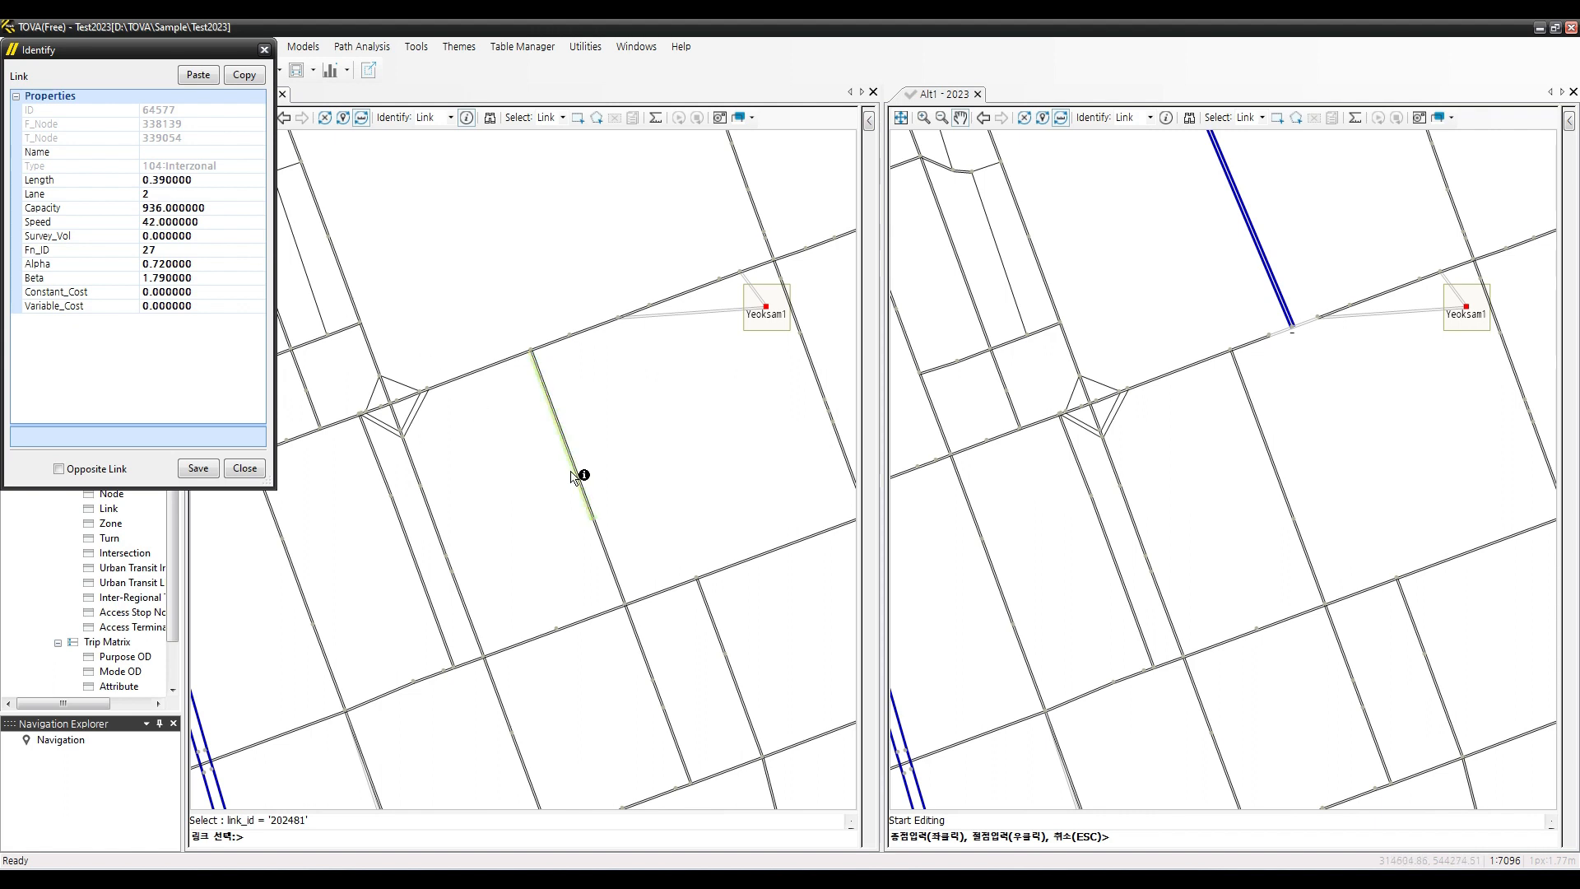
click(589, 465)
click(58, 468)
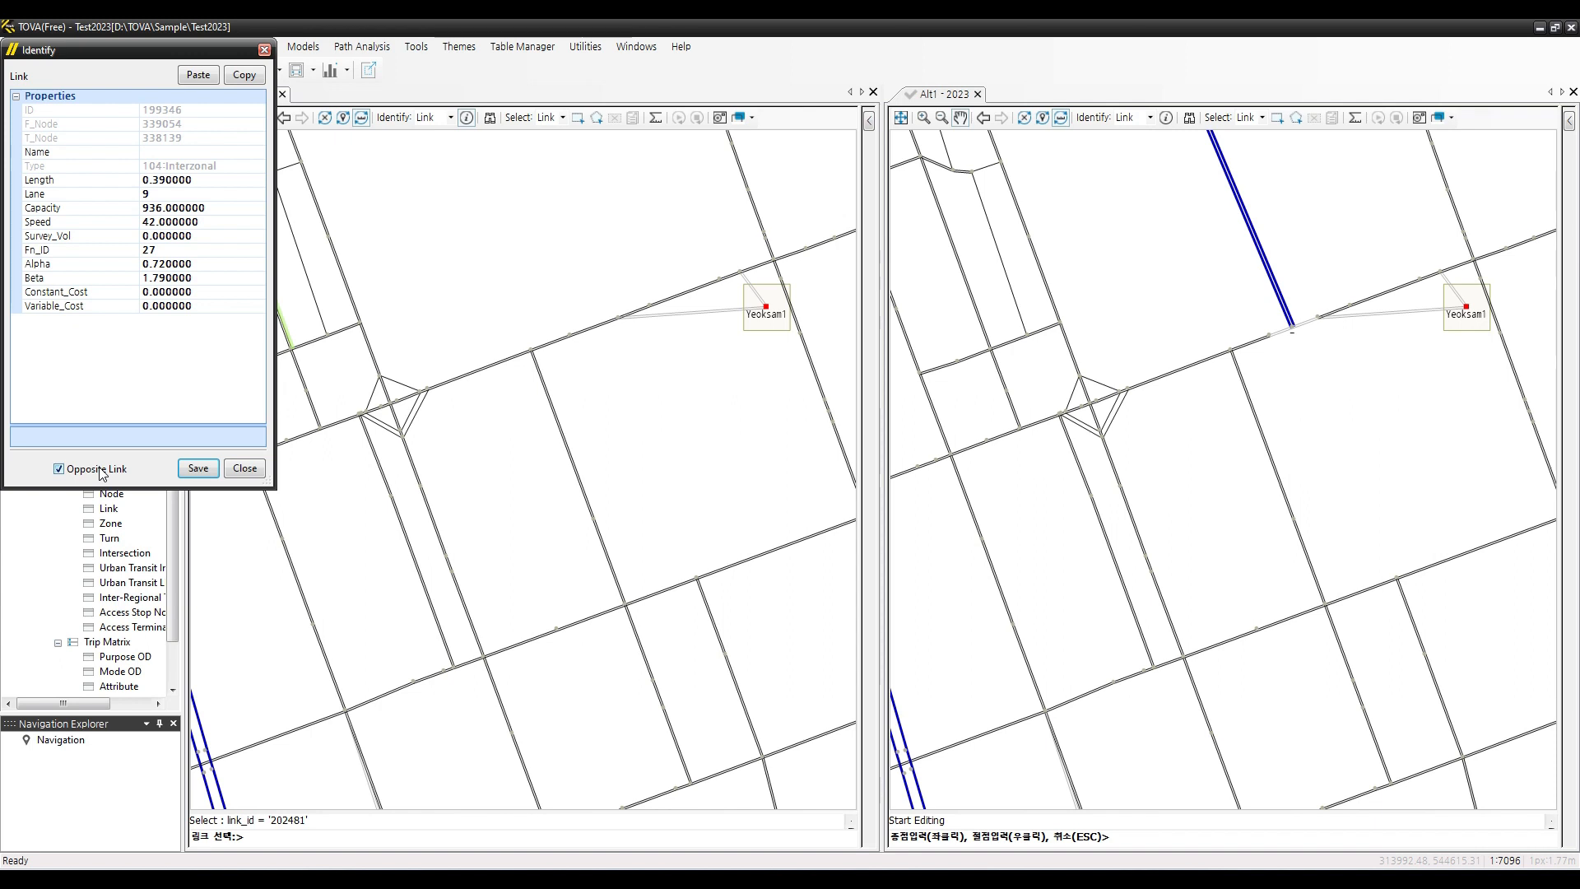
click(198, 469)
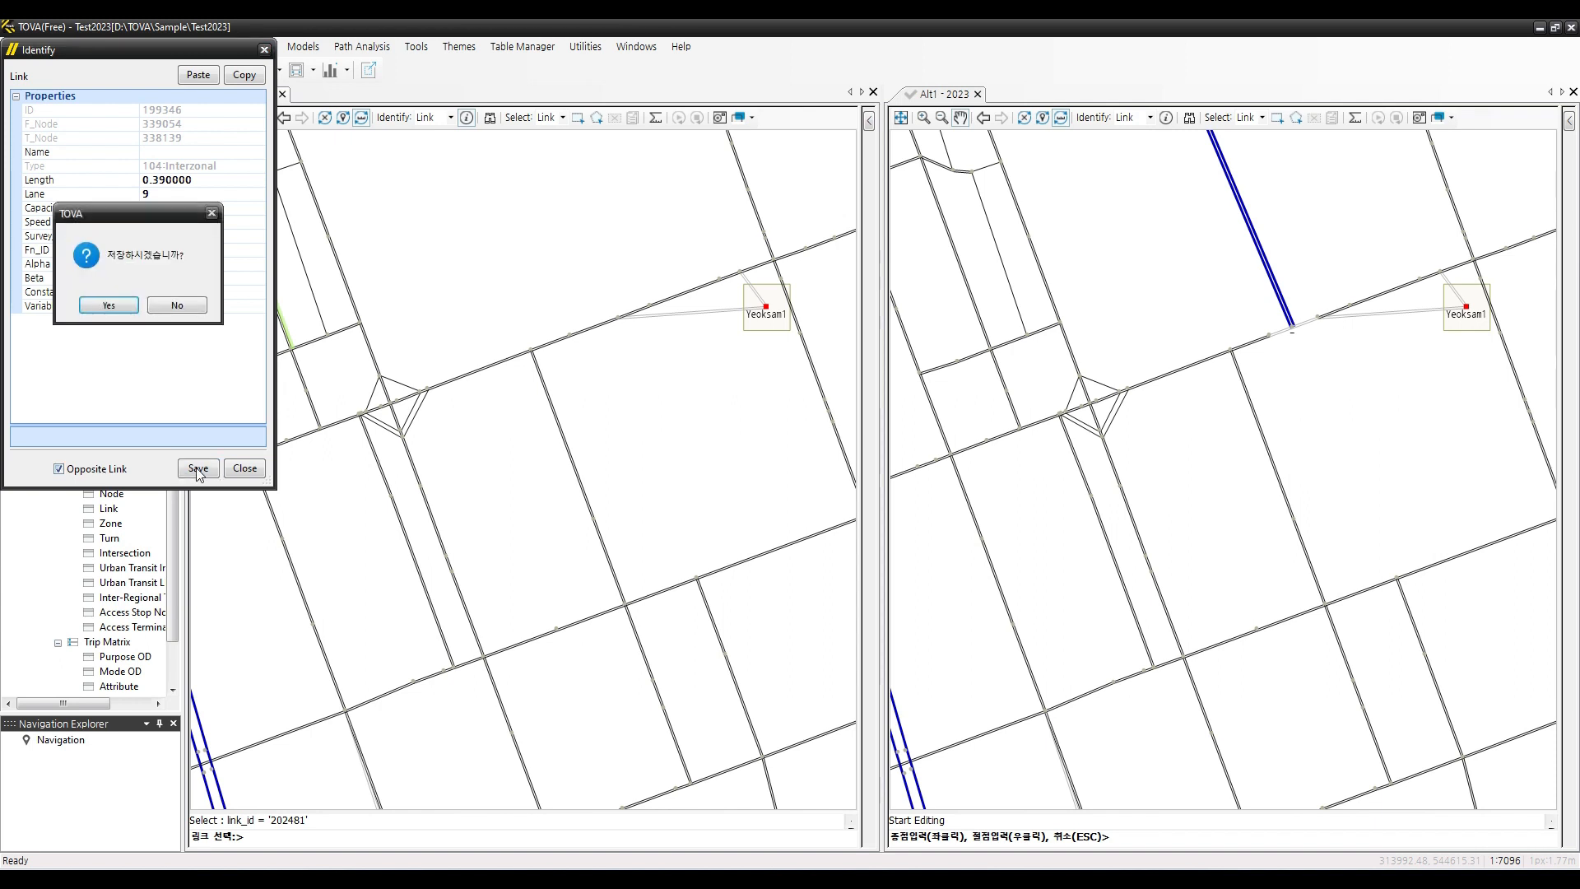
click(110, 308)
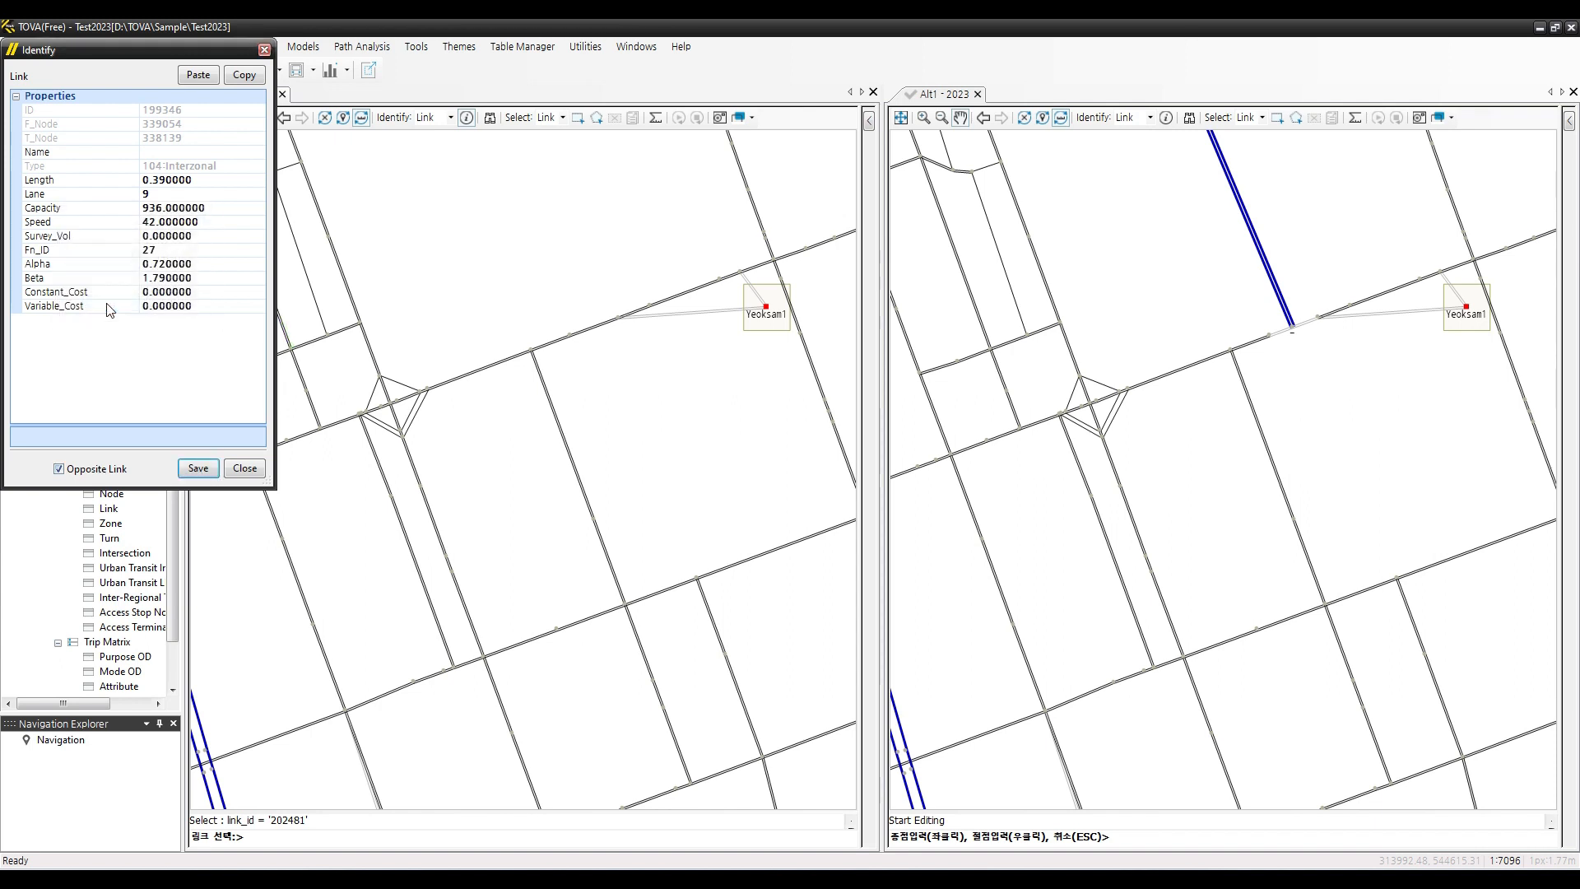
click(564, 447)
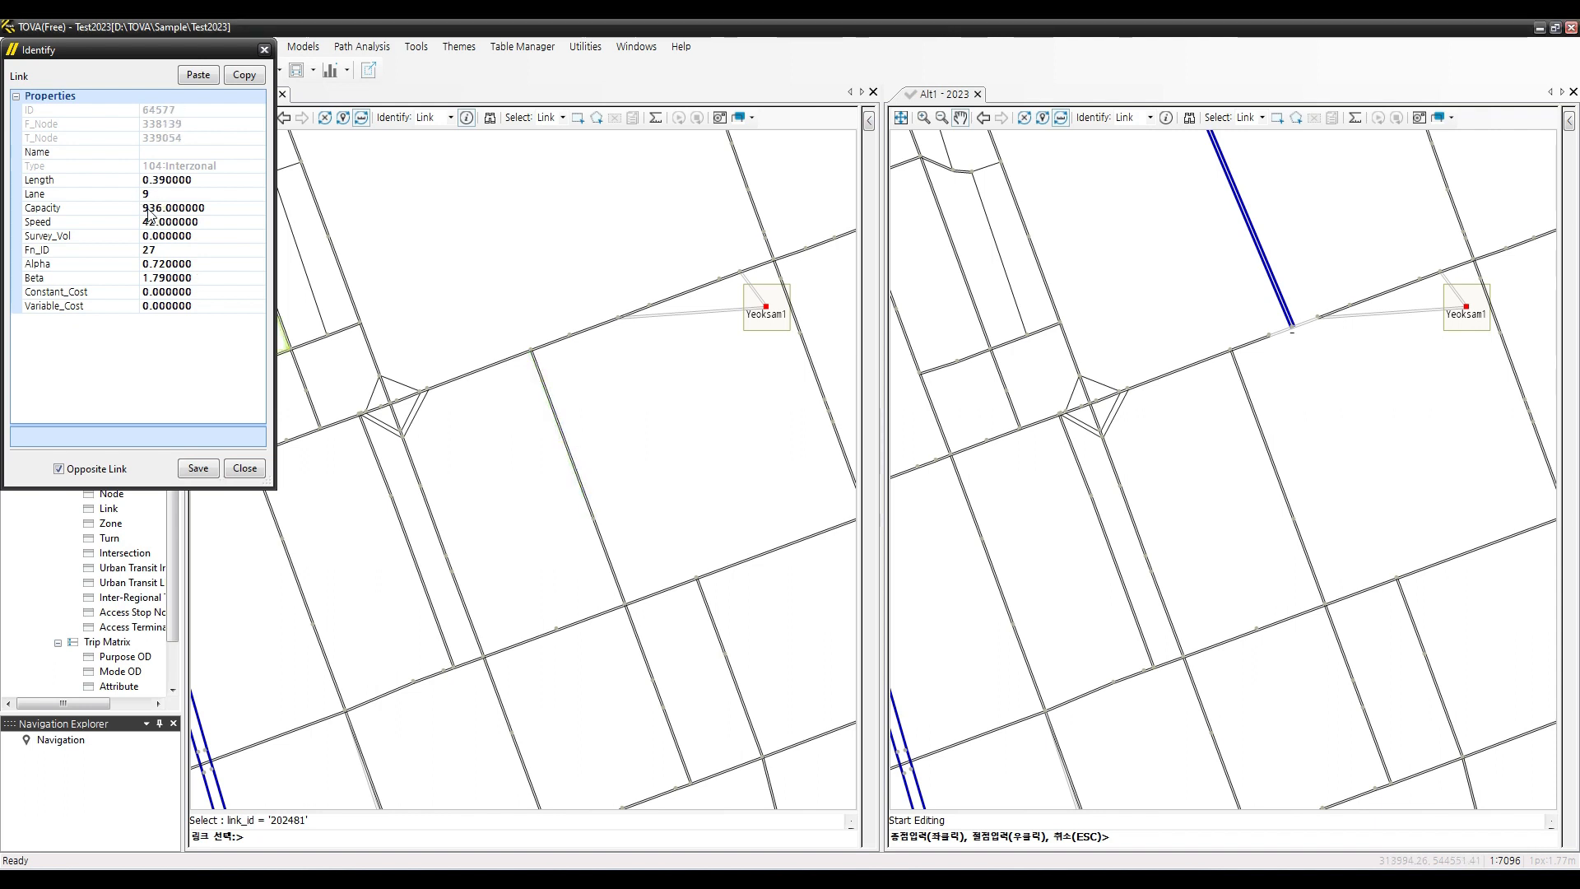
Close the link's attributes and open the Find tool for the BASE map
click(244, 467)
click(582, 483)
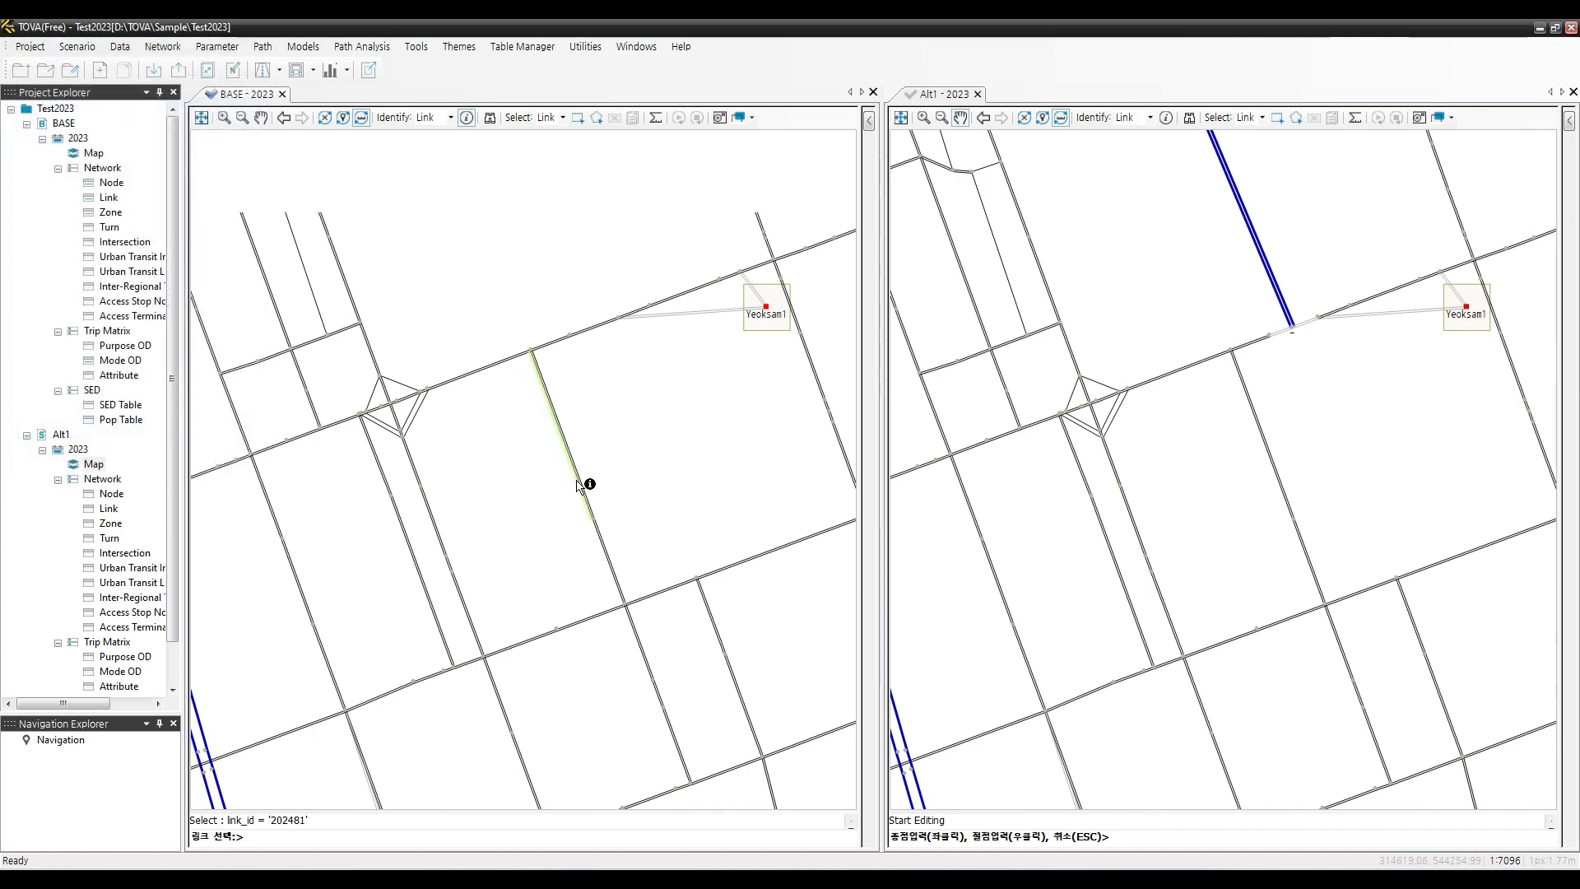
scroll(581, 484, down, 3)
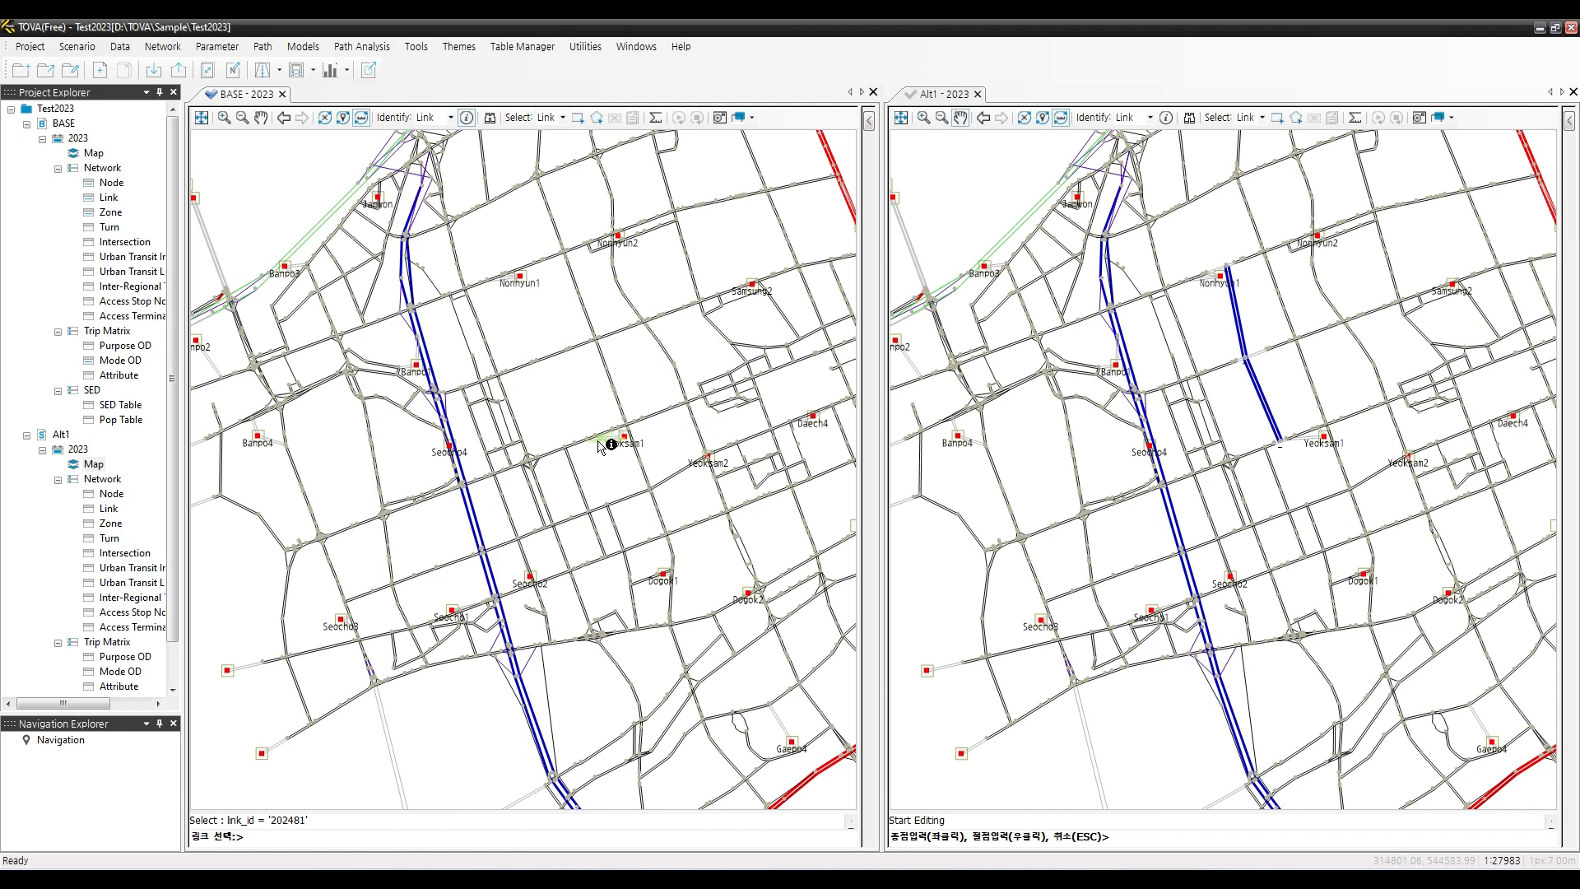
click(490, 117)
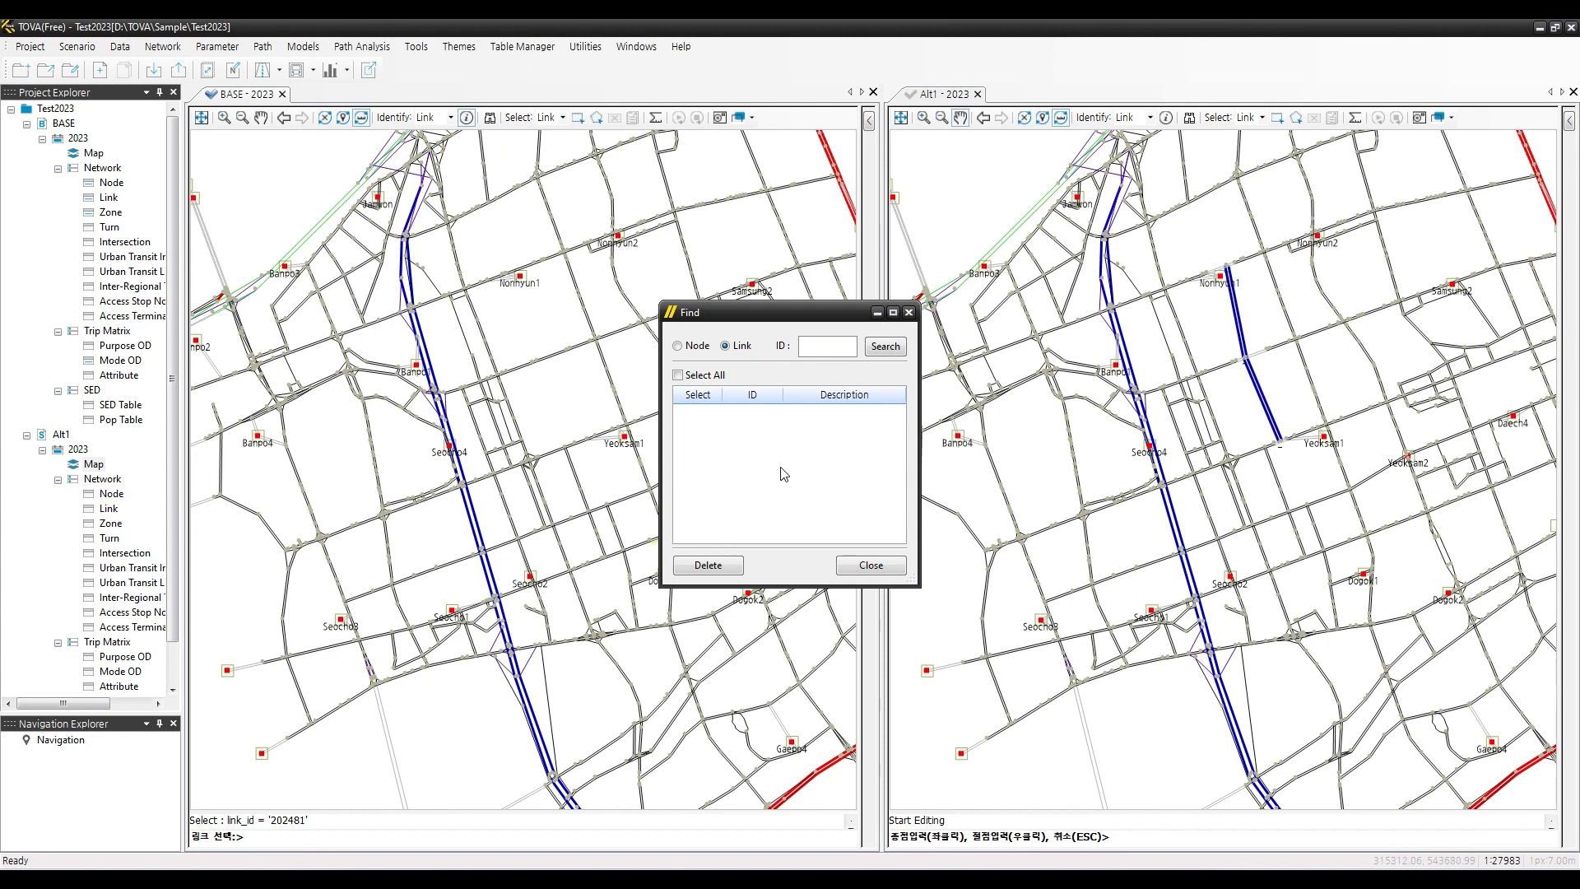
click(870, 566)
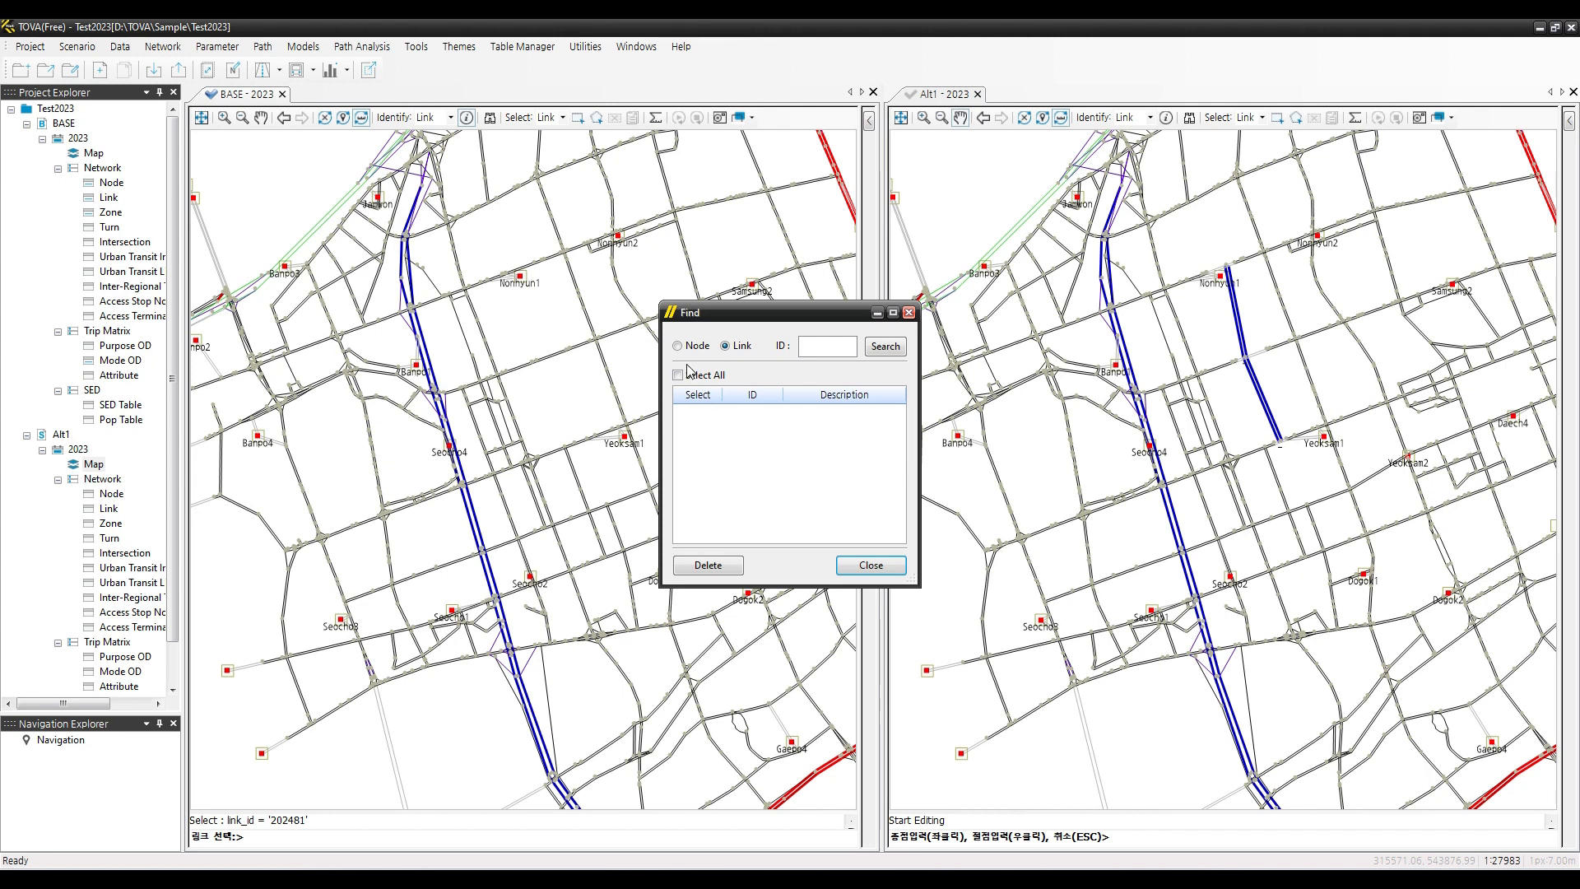
Search for BASE node 218474 by ID in Find, delete its entry from the results list, and close Find
click(845, 352)
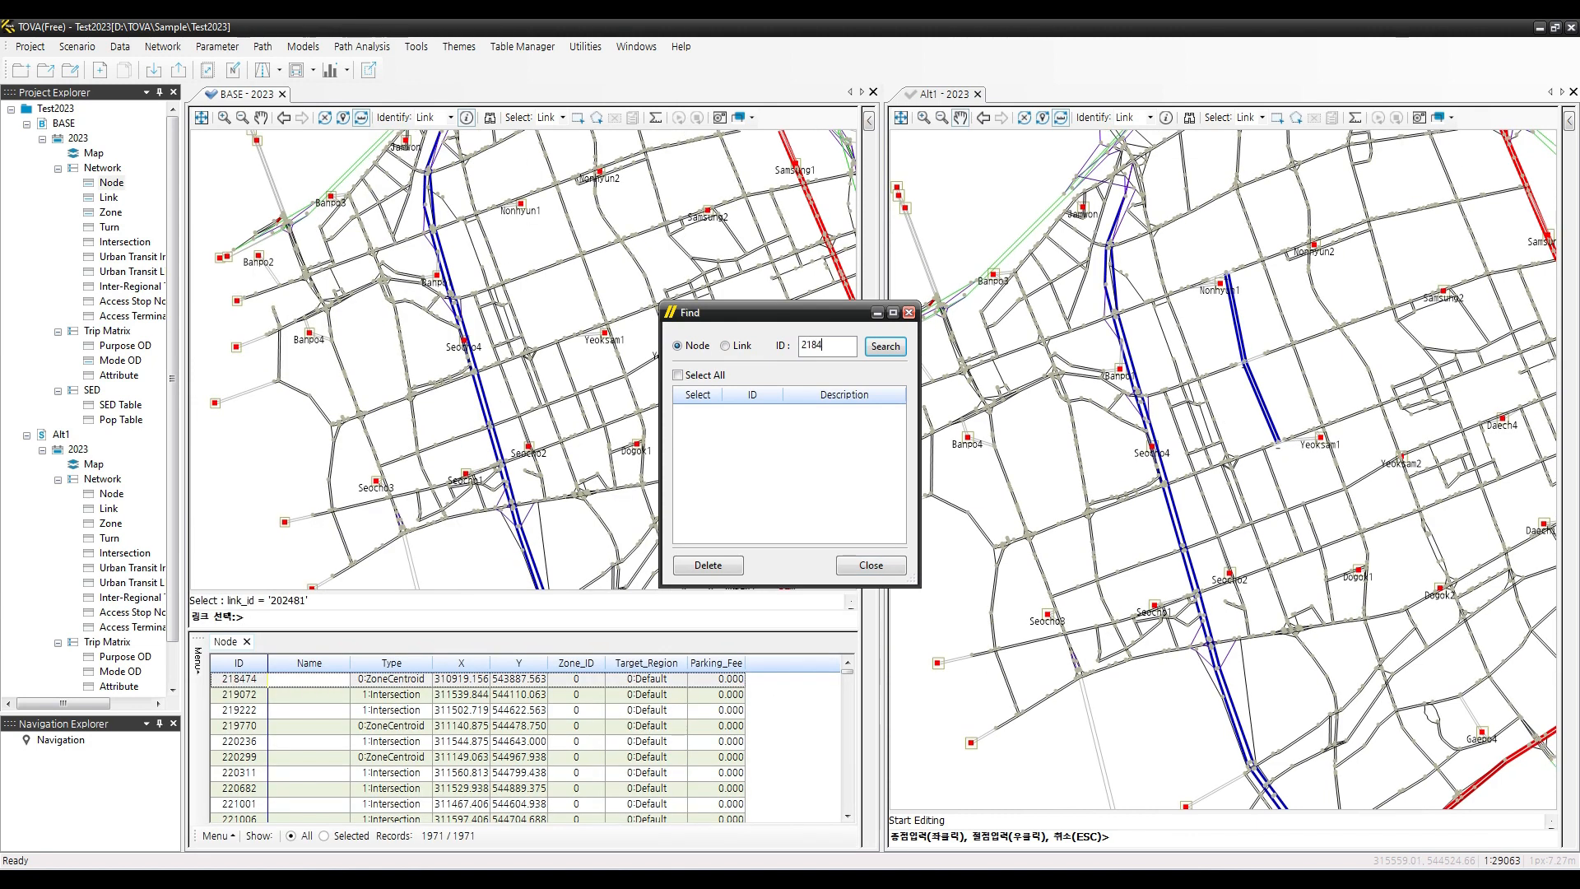
text(74)
click(877, 347)
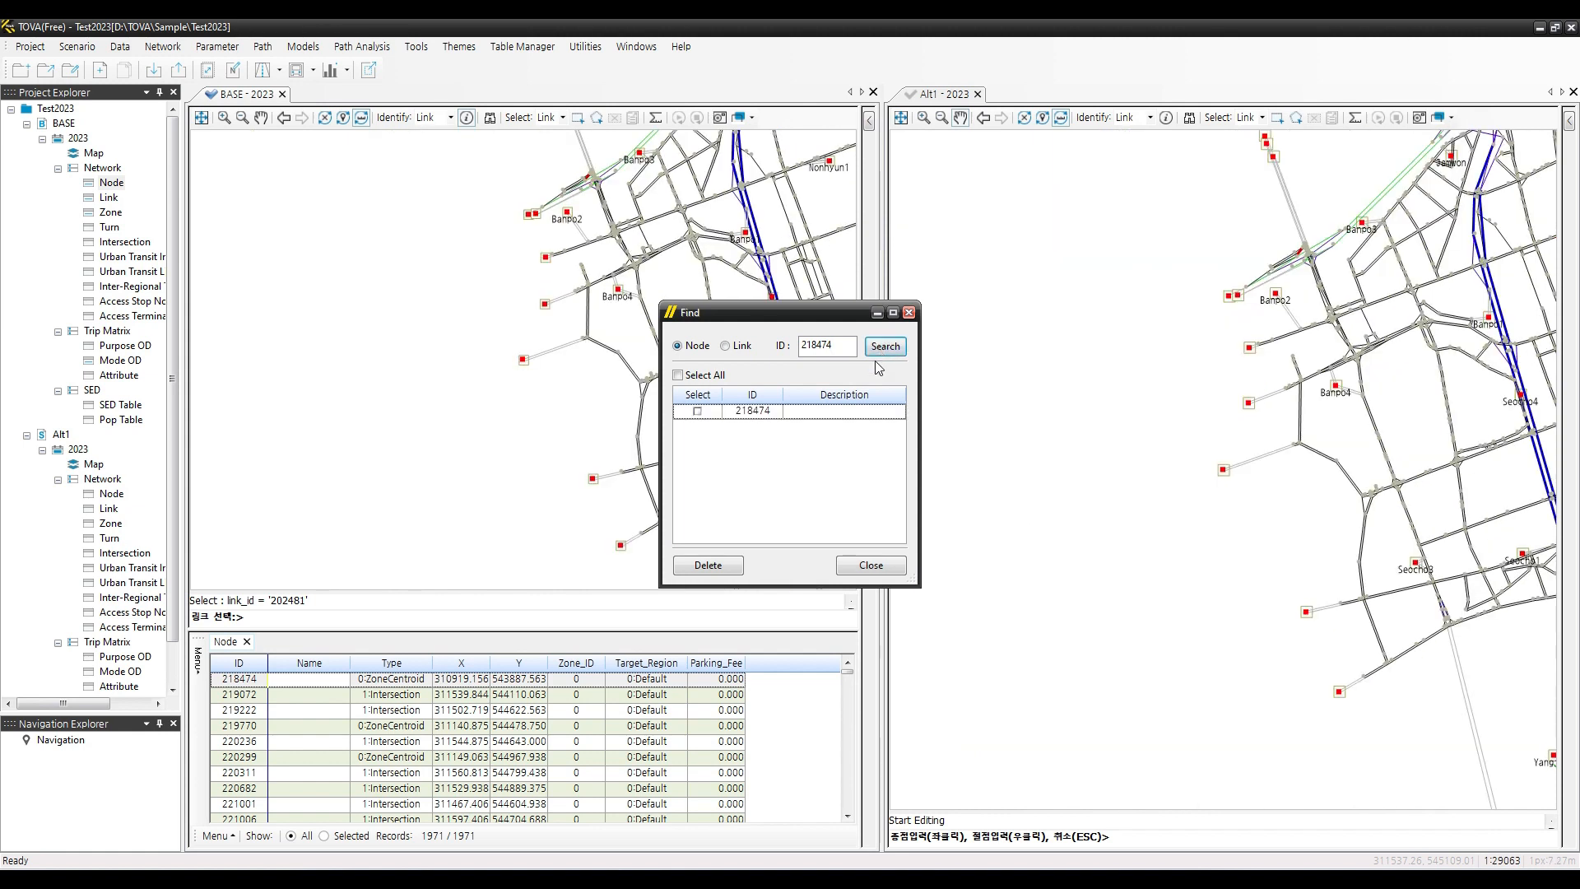
click(697, 412)
click(708, 566)
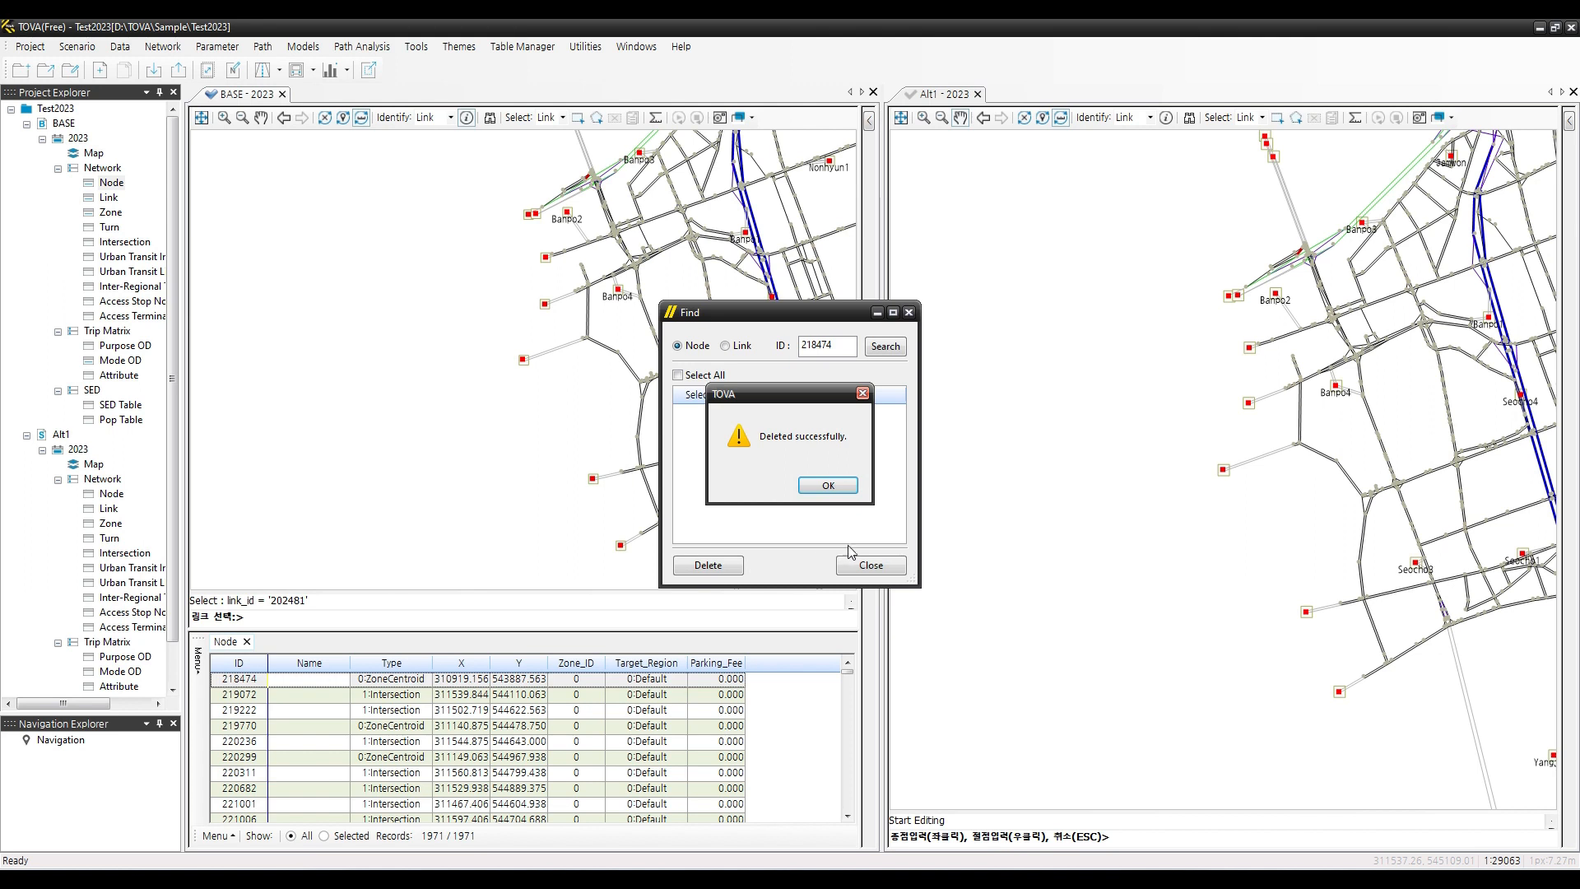
click(852, 489)
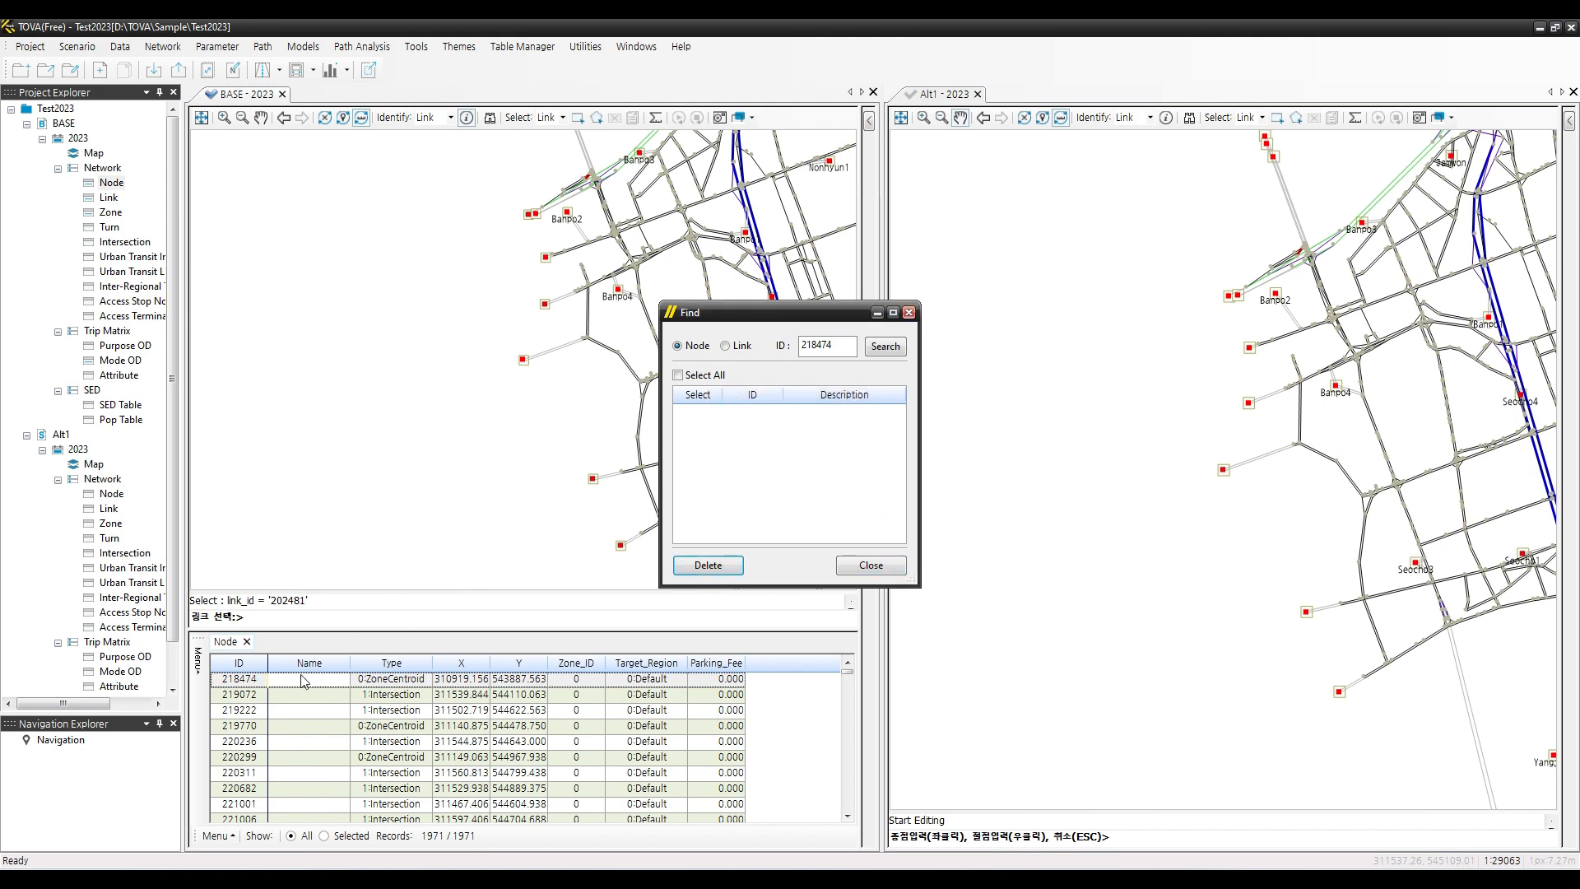
click(899, 568)
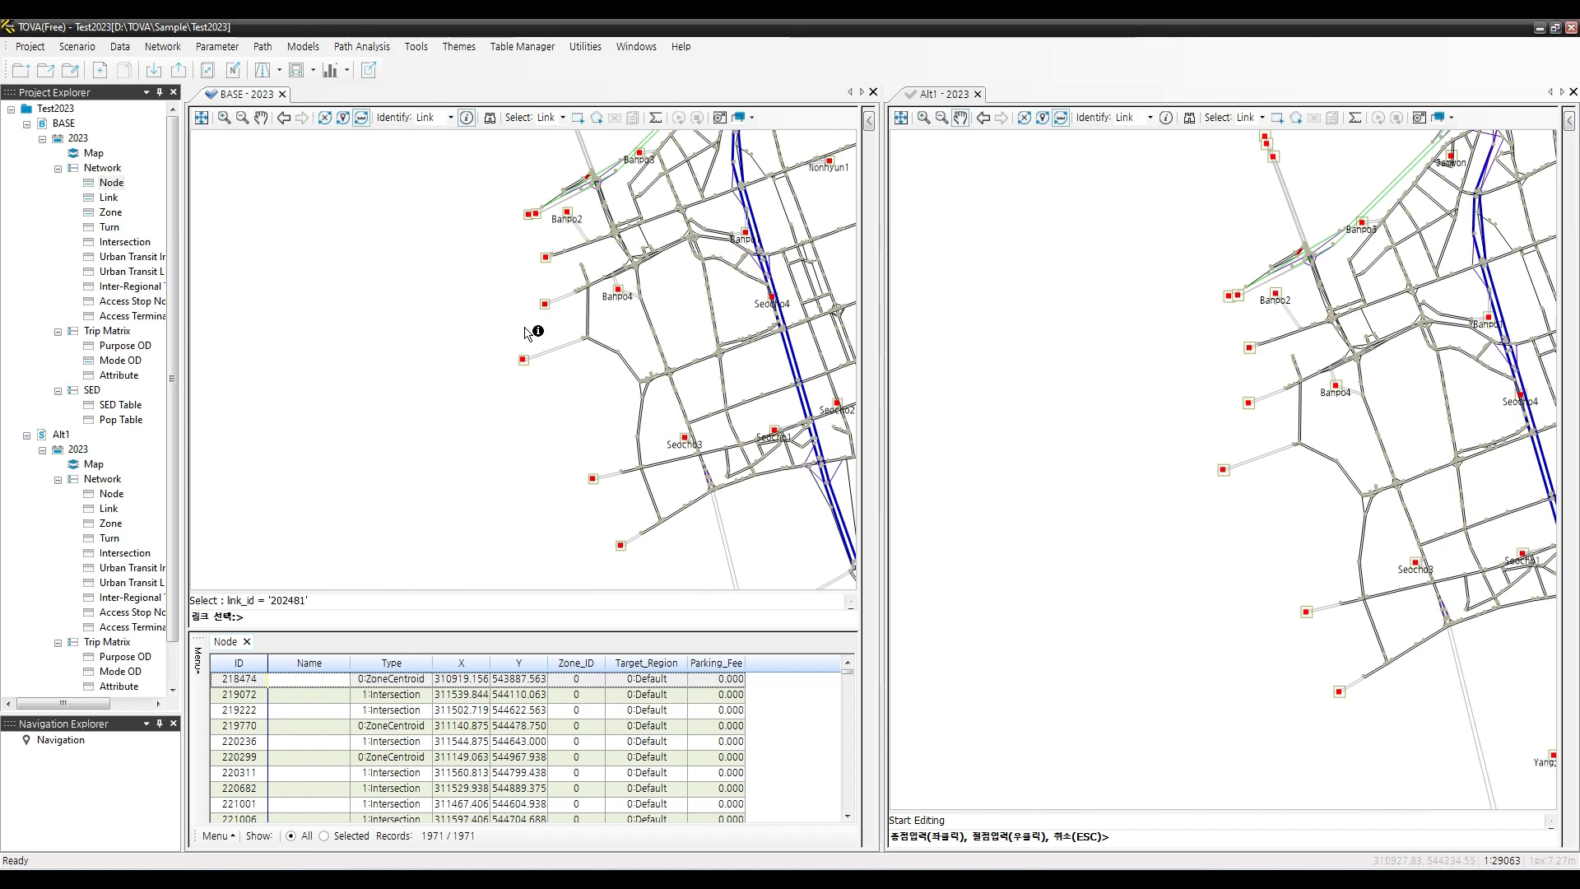
Reopen Find and search the BASE network for nodes 219072 and 220299 by ID
key(ctrl+f)
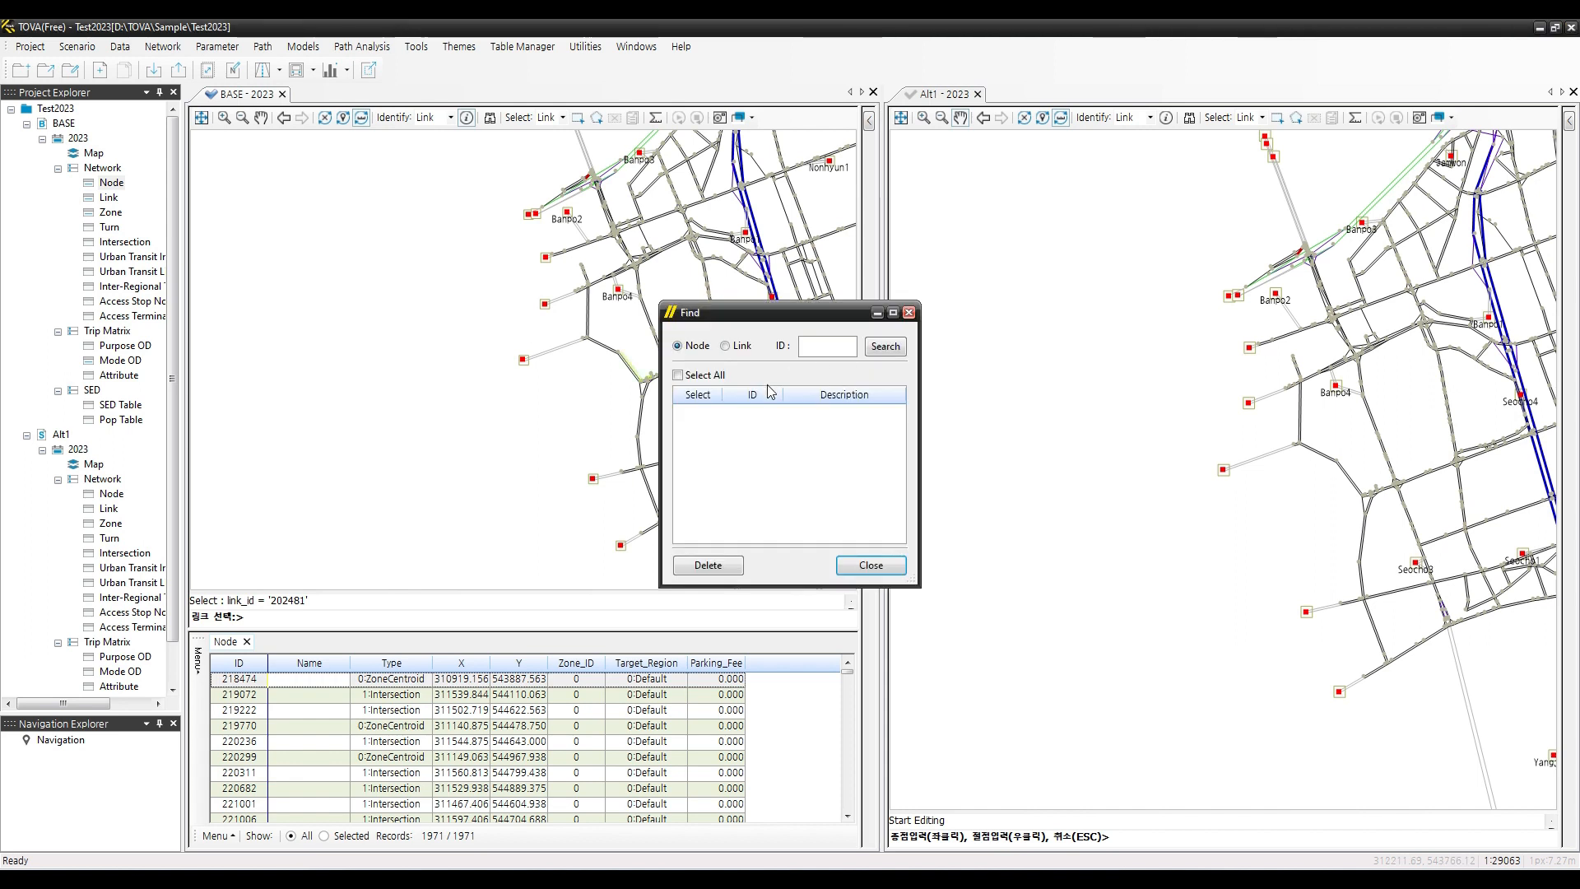
click(840, 349)
text(219072)
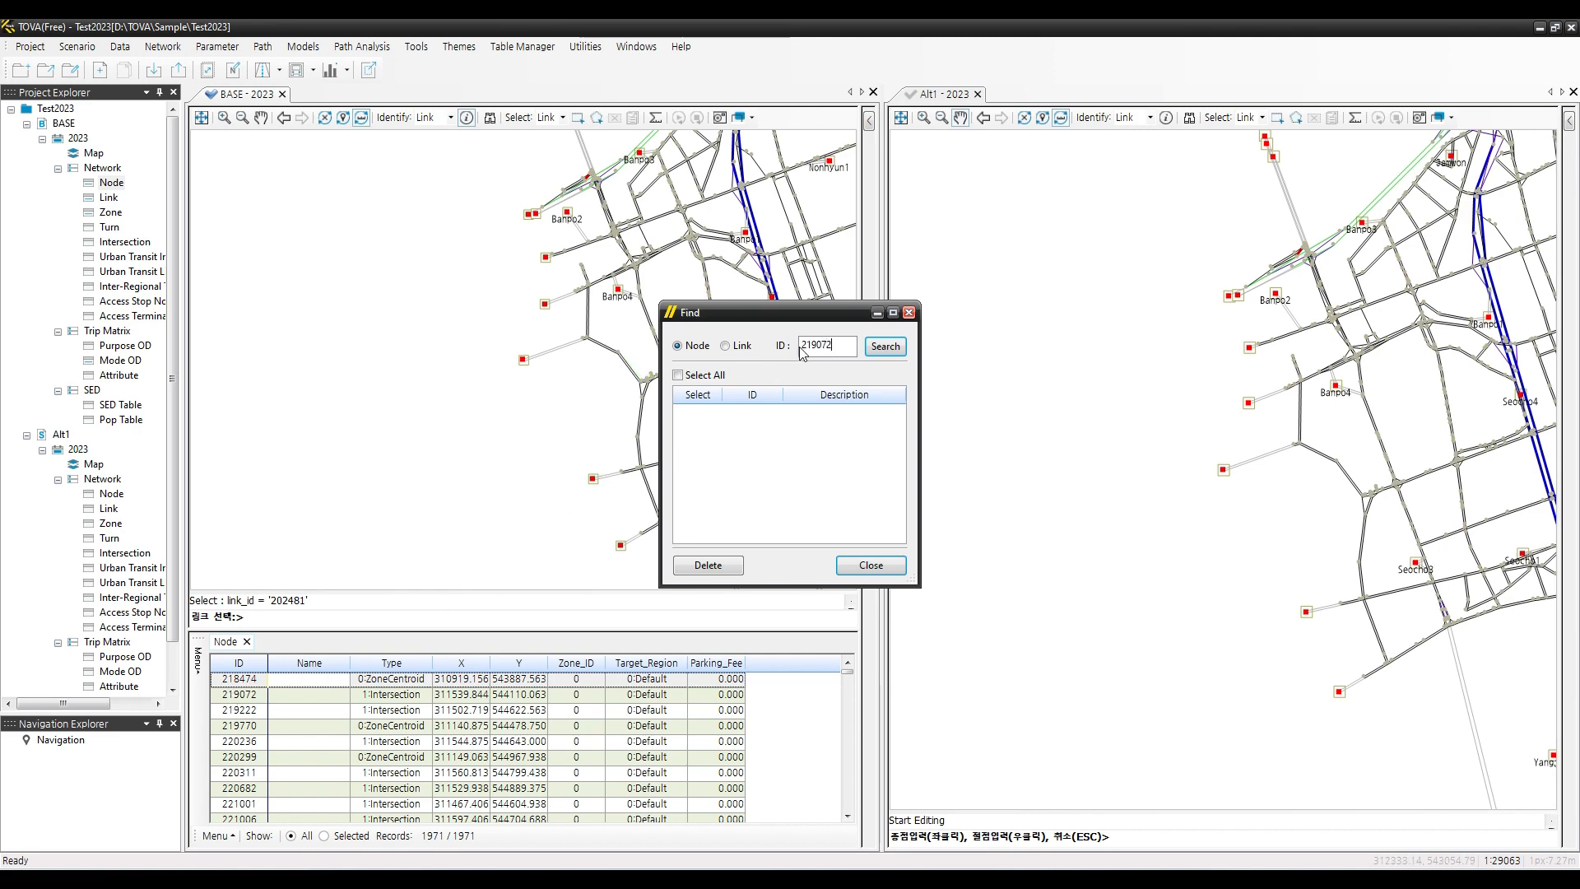
click(885, 345)
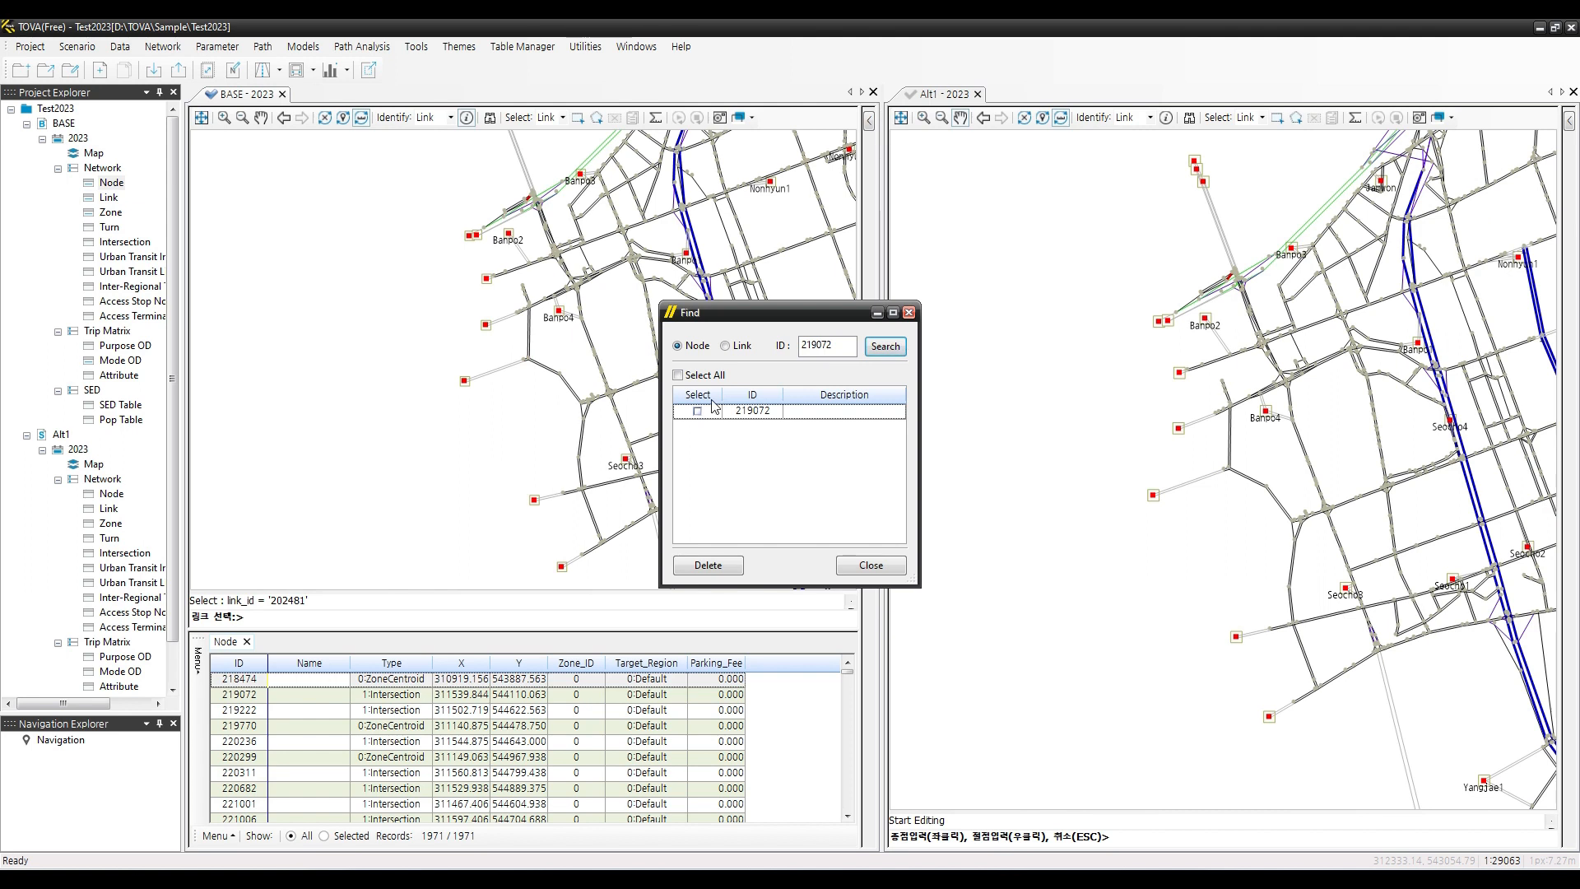
double_click(842, 349)
text(220299)
click(886, 346)
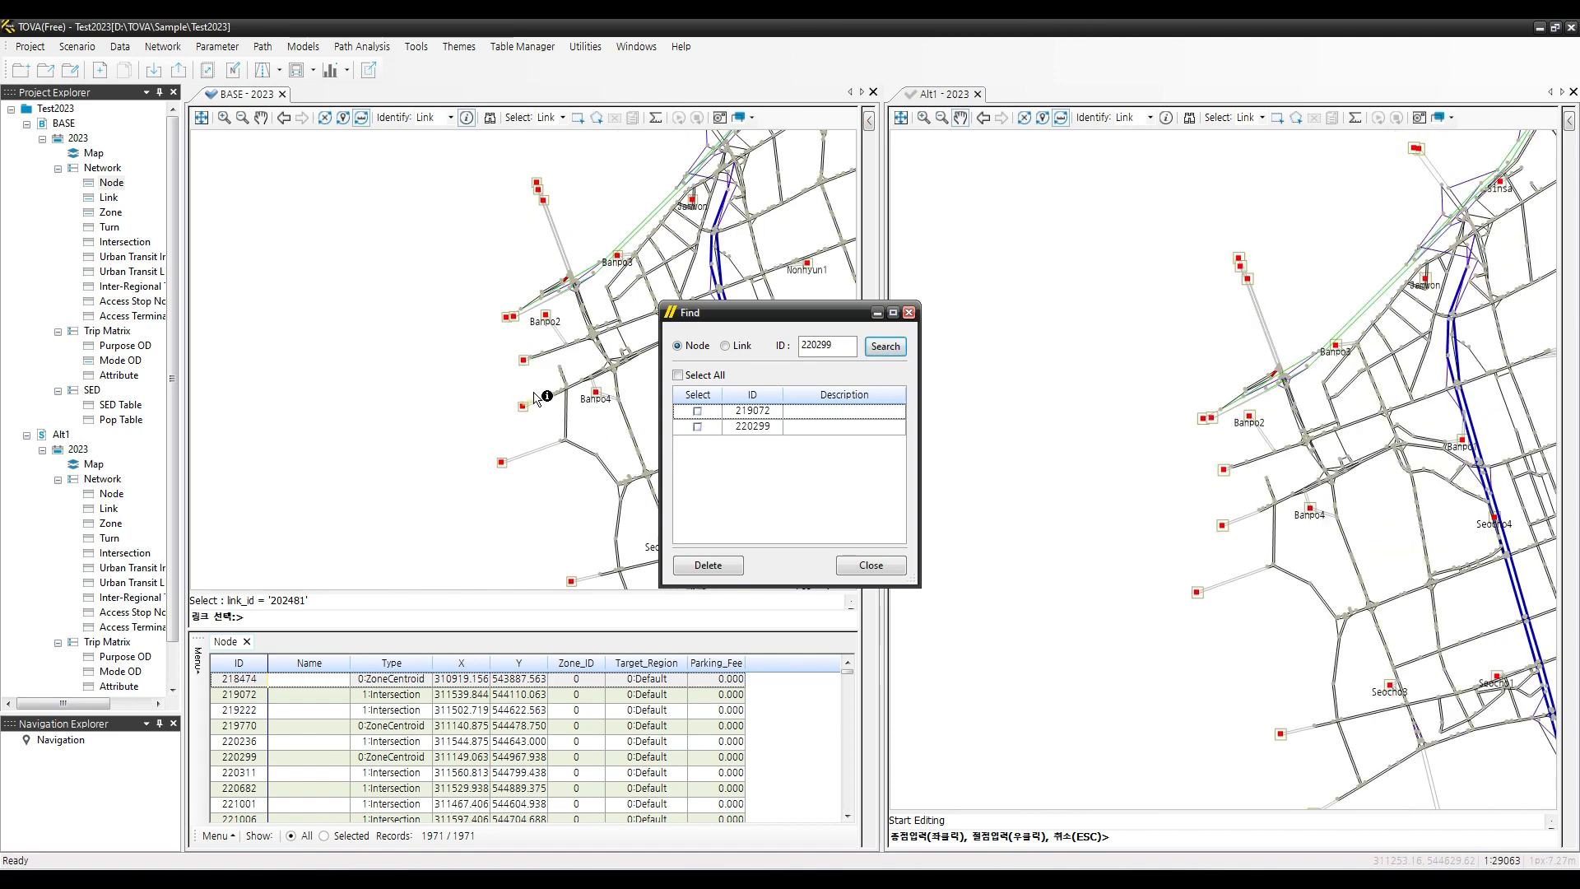
Delete all found nodes from the Find results list together and close Find
click(678, 375)
click(708, 566)
click(835, 487)
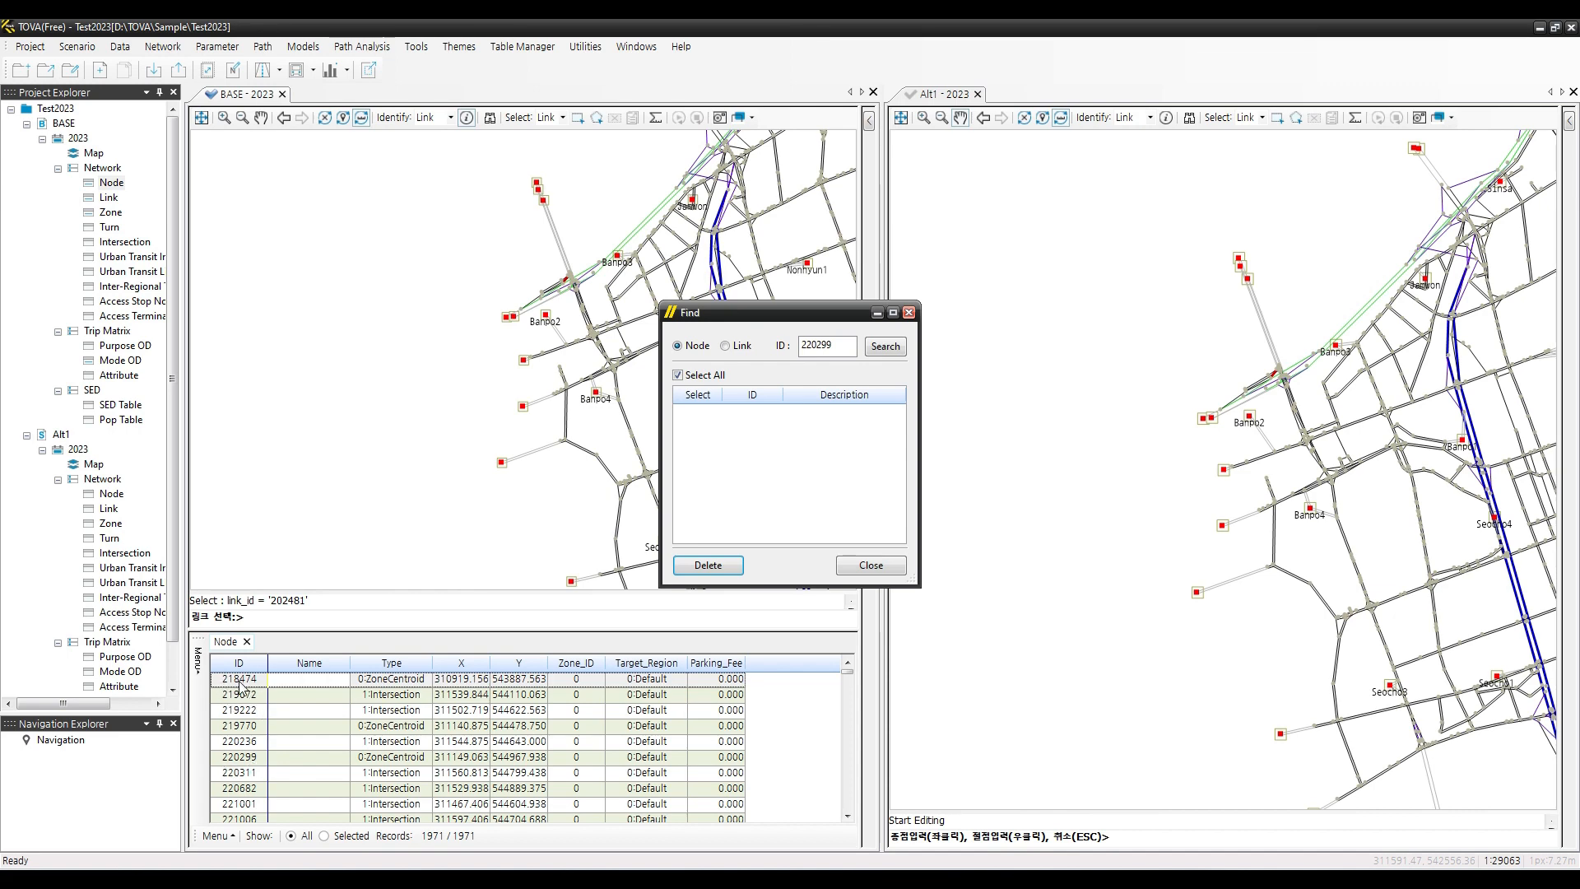
click(871, 566)
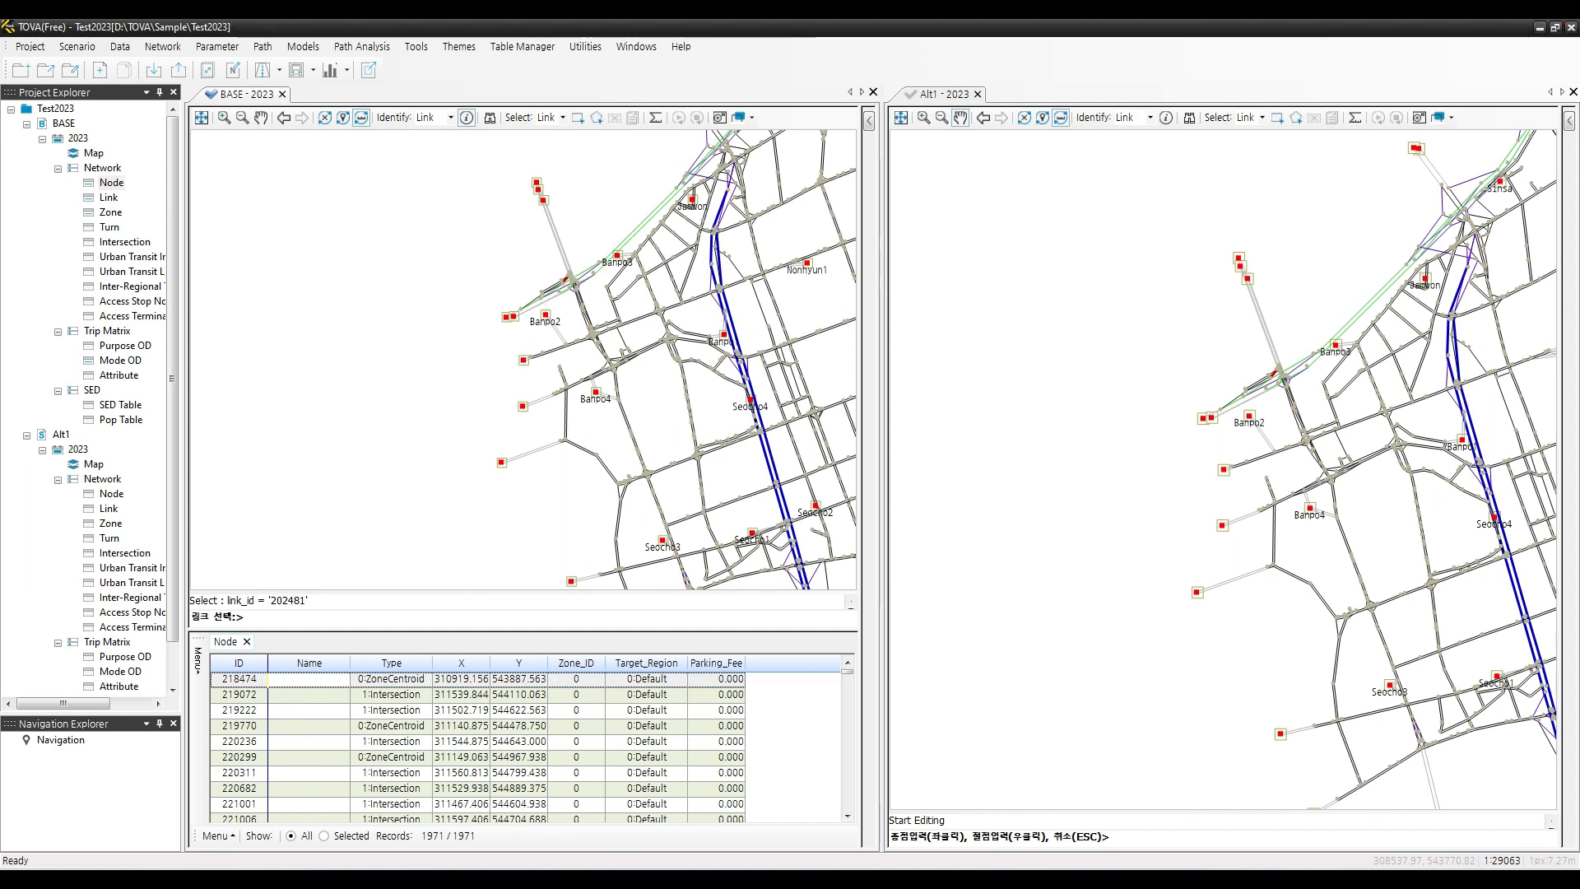
Select the isolated nodes in the empty area southeast of Gaepo1 on the BASE map using rectangle selection
click(563, 117)
click(537, 134)
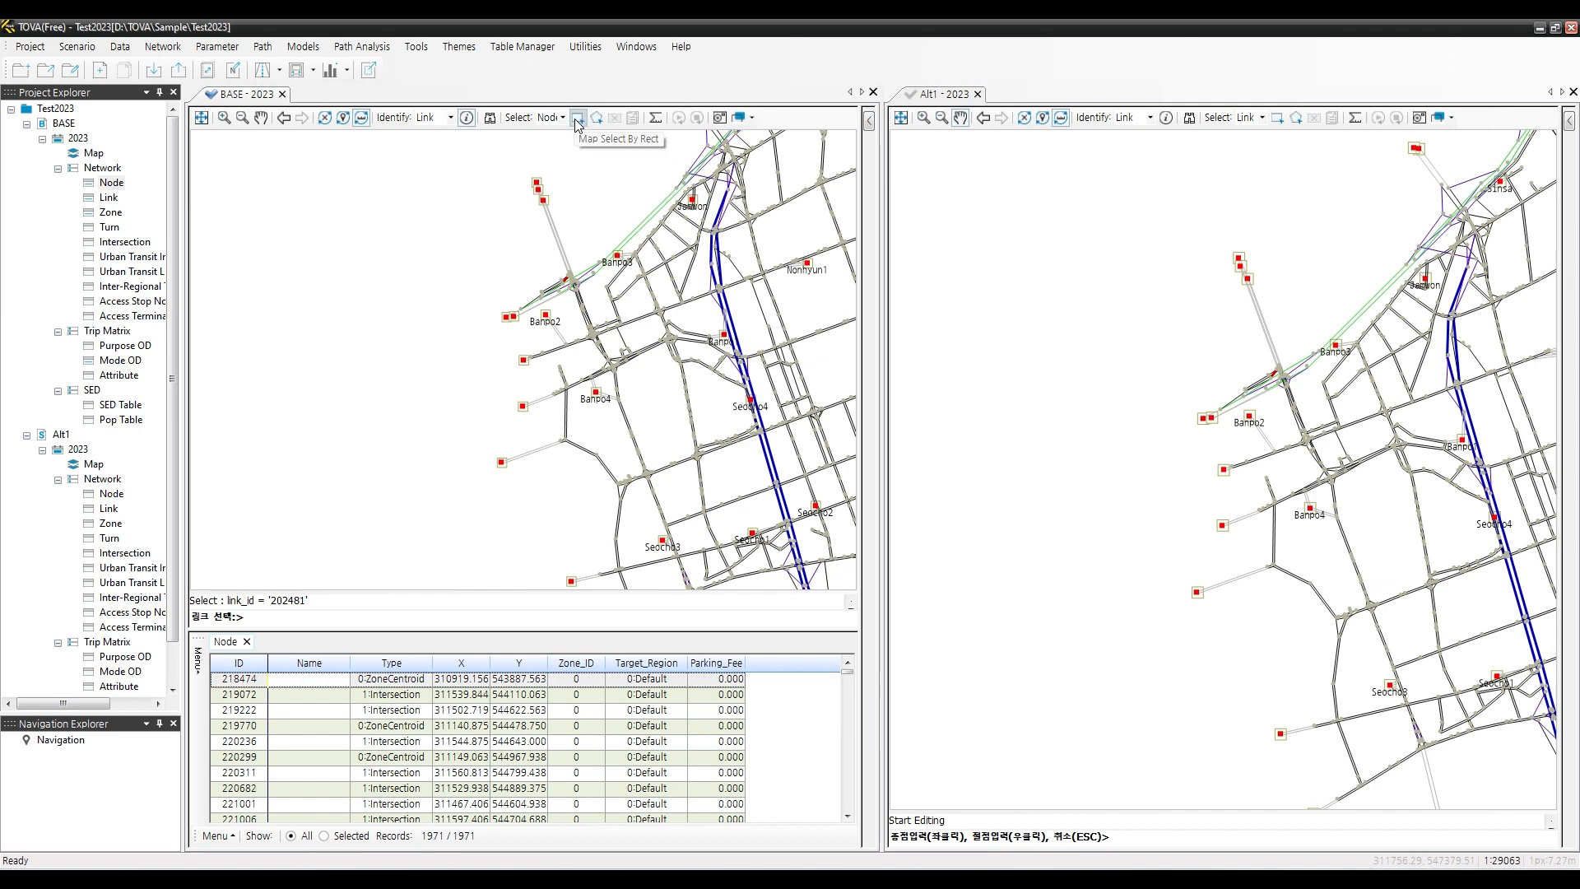
click(576, 124)
scroll(301, 267, down, 5)
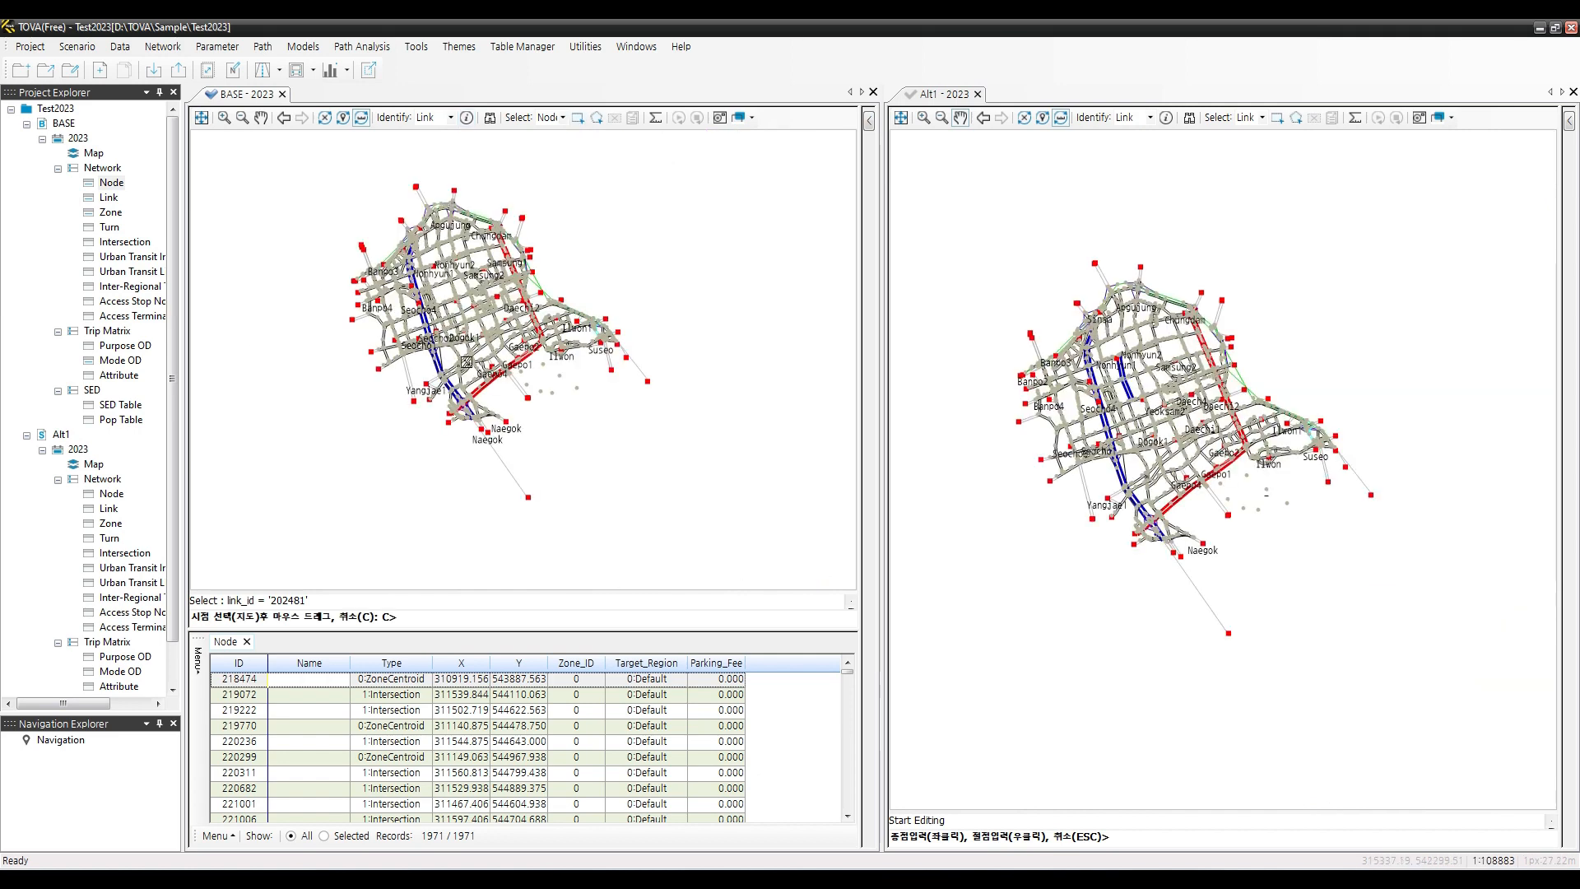
scroll(531, 362, up, 4)
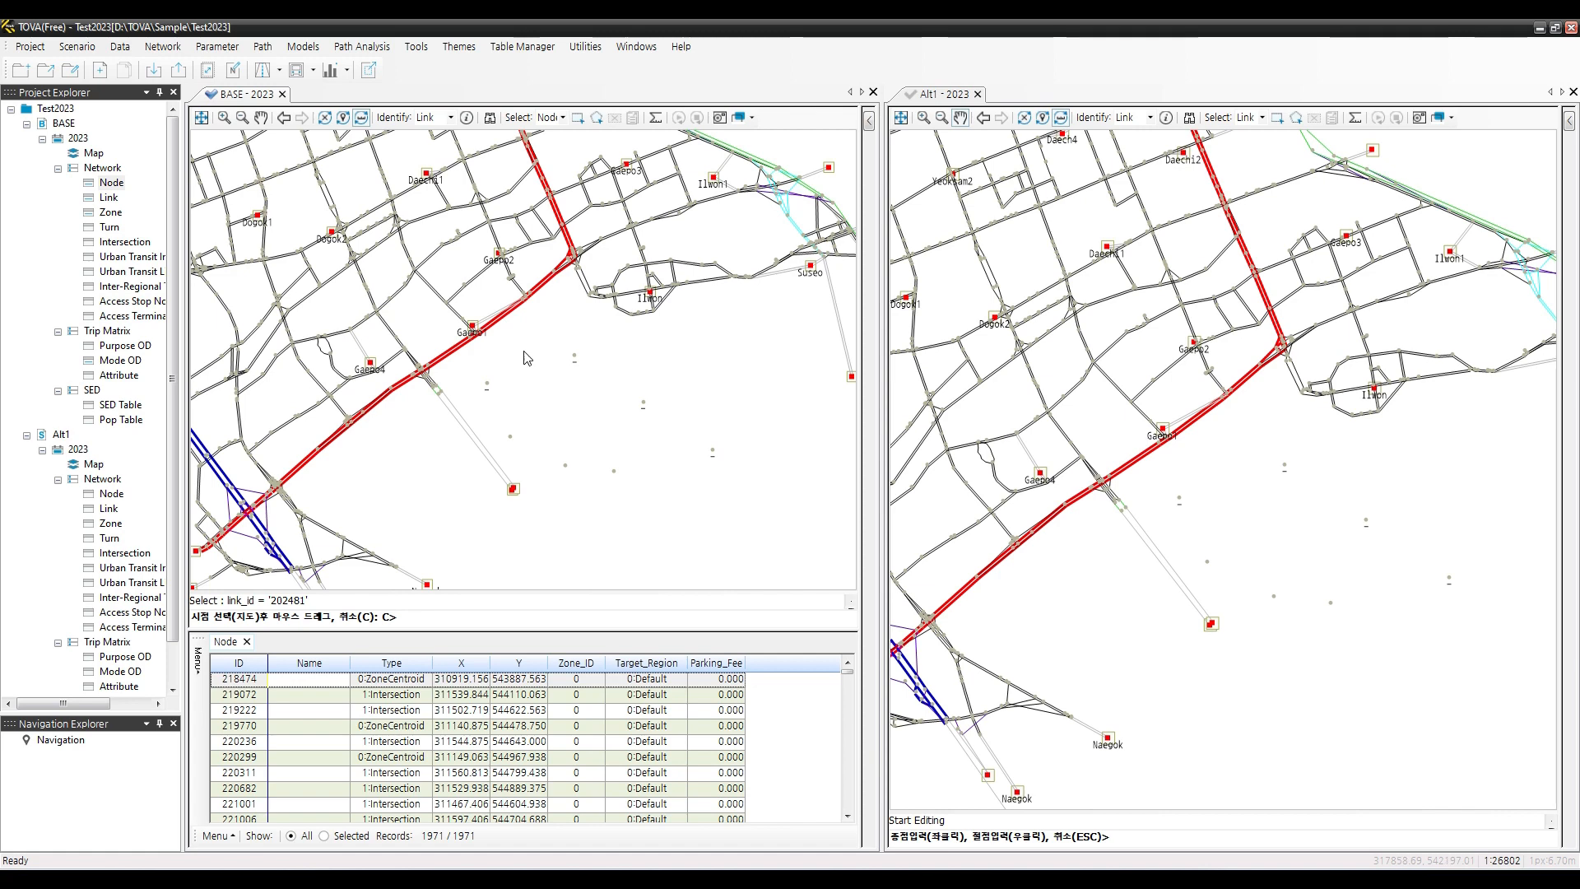
click(515, 346)
click(822, 481)
mouse_move(516, 350)
mouse_down()
mouse_move(781, 515)
mouse_move(759, 460)
mouse_up()
drag(547, 438, 659, 511)
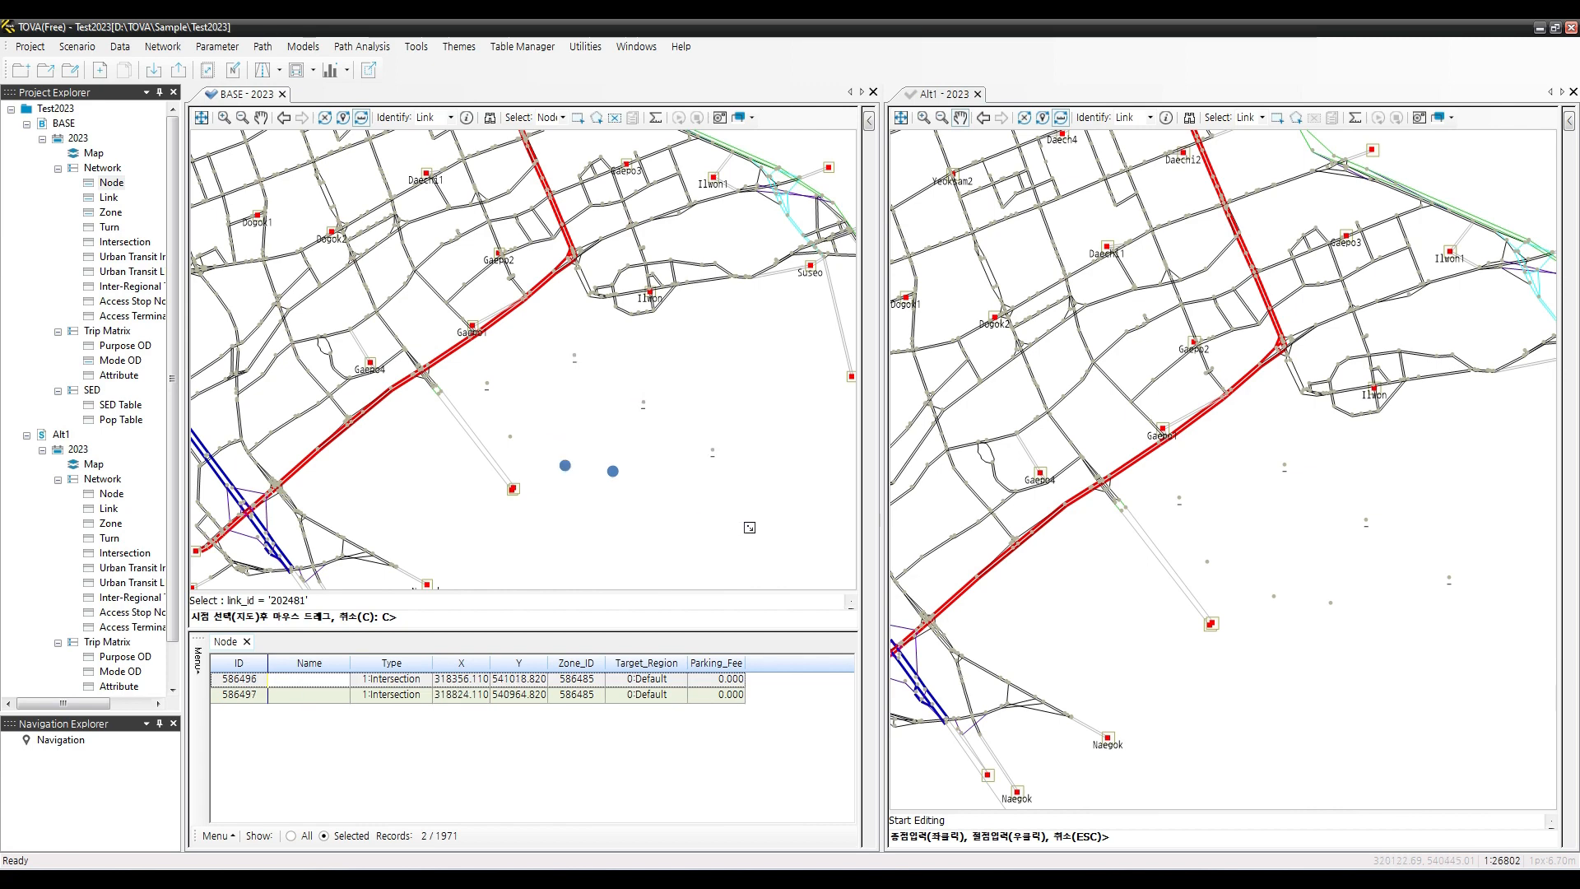
drag(538, 350, 763, 511)
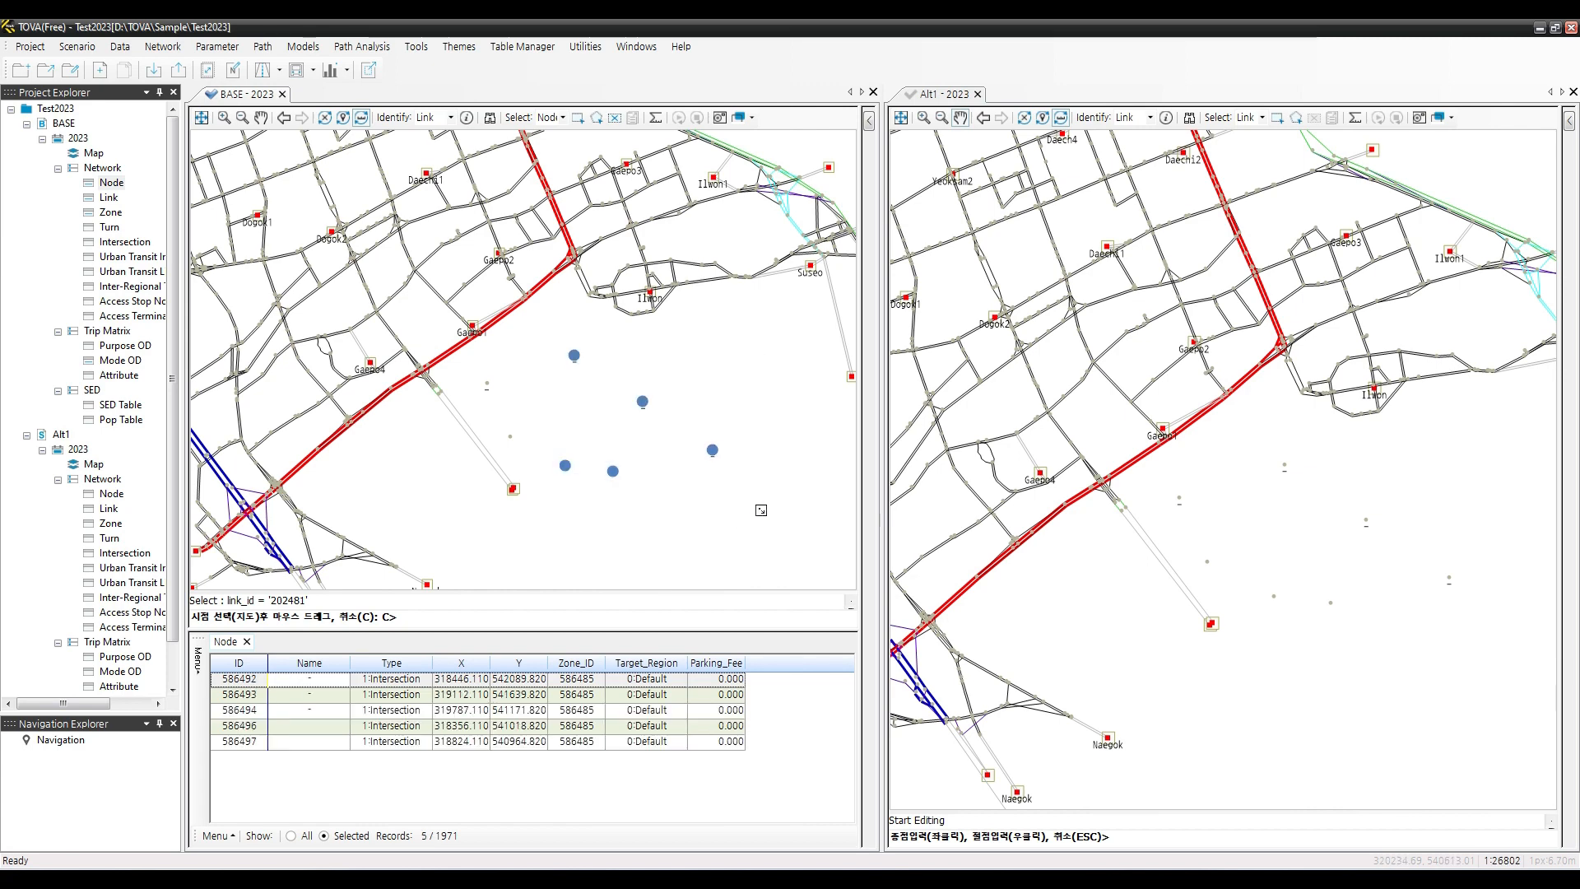
click(838, 489)
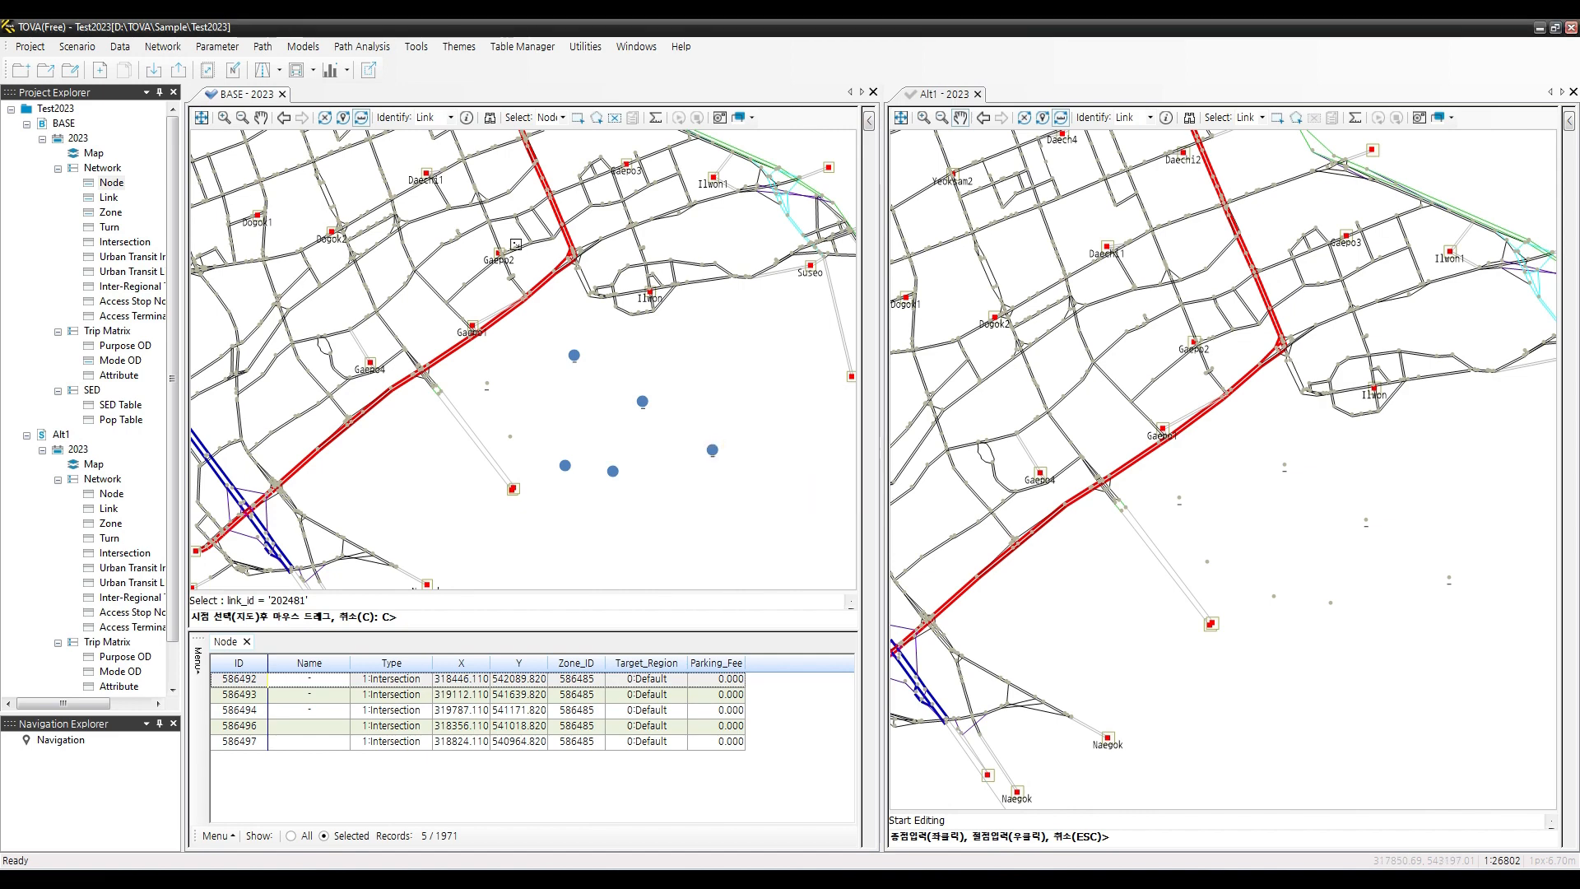
Select the BASE links around Gaepo1 and Gaepo2 with a rectangle and review their records in the link table
click(553, 117)
click(535, 148)
drag(464, 294, 451, 275)
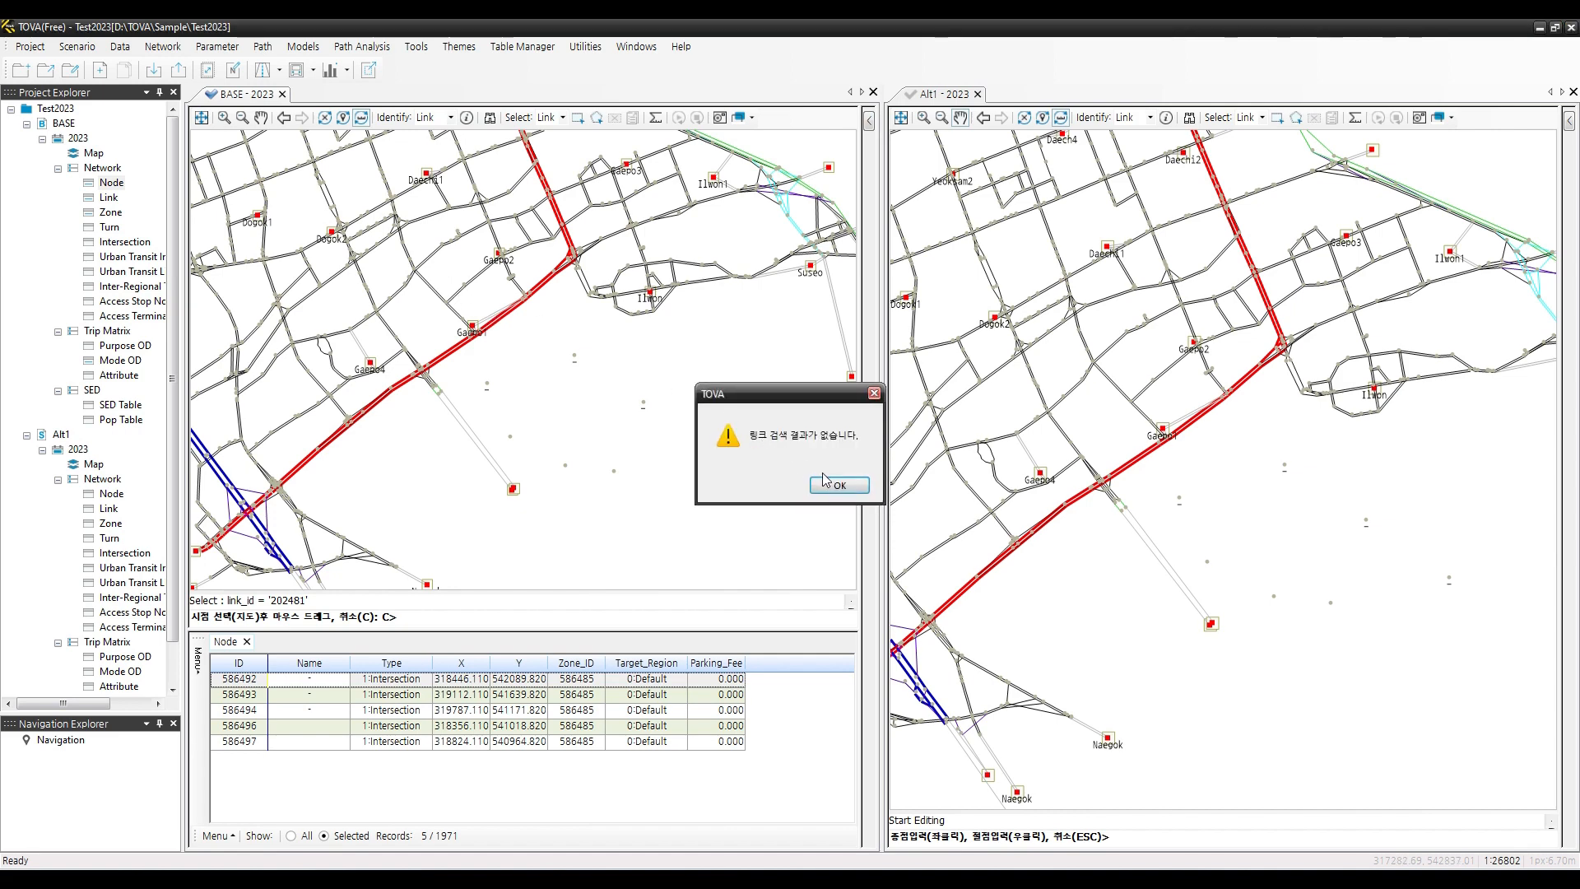
click(831, 484)
drag(455, 269, 601, 360)
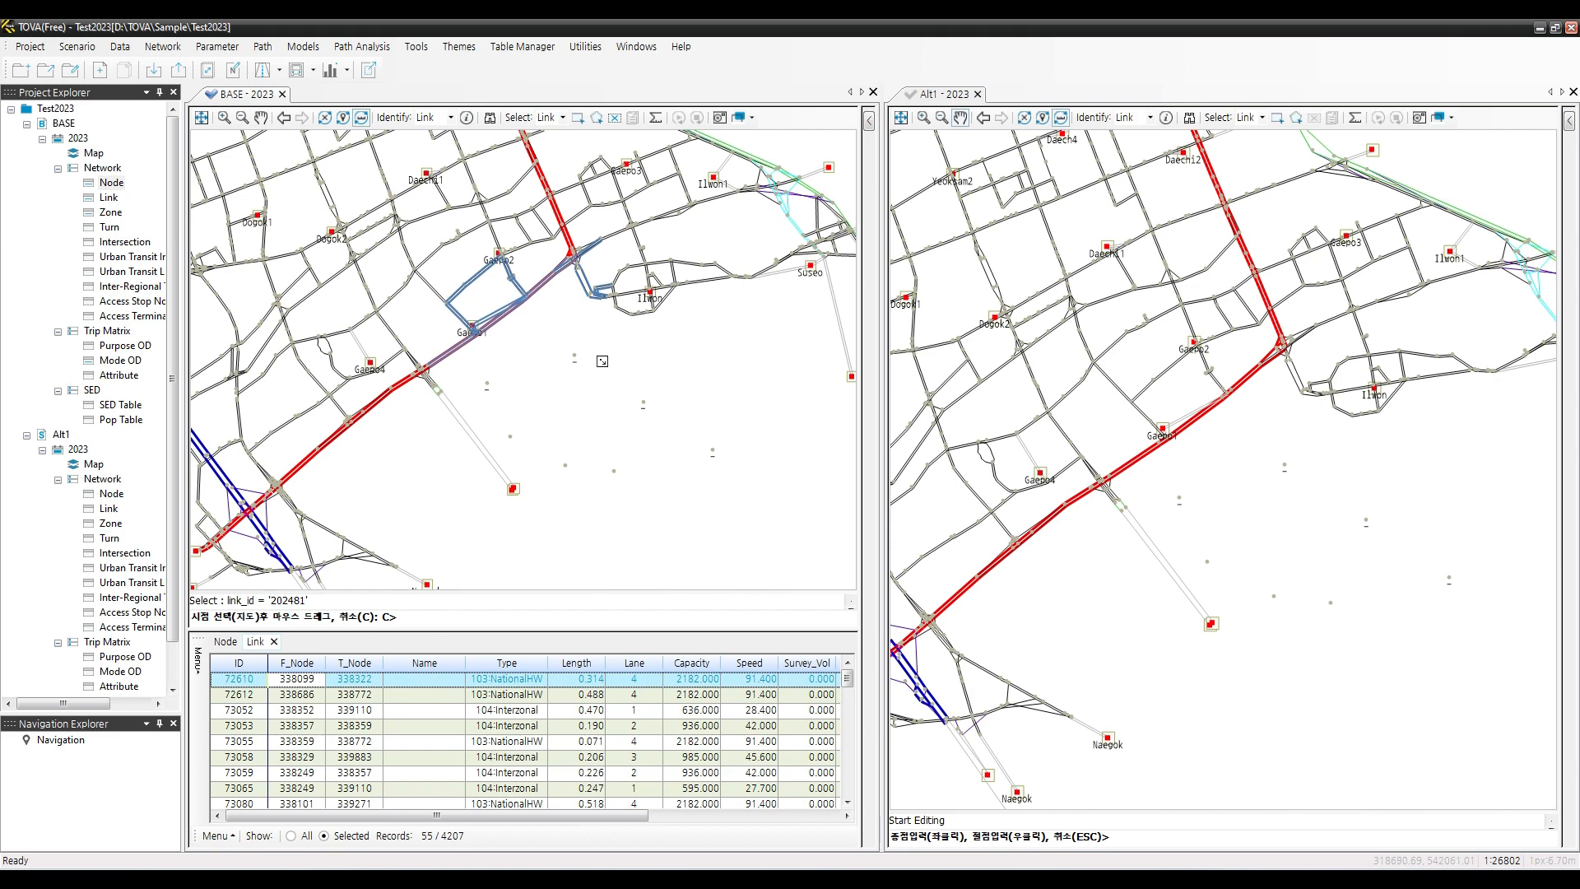
scroll(368, 743, down, 3)
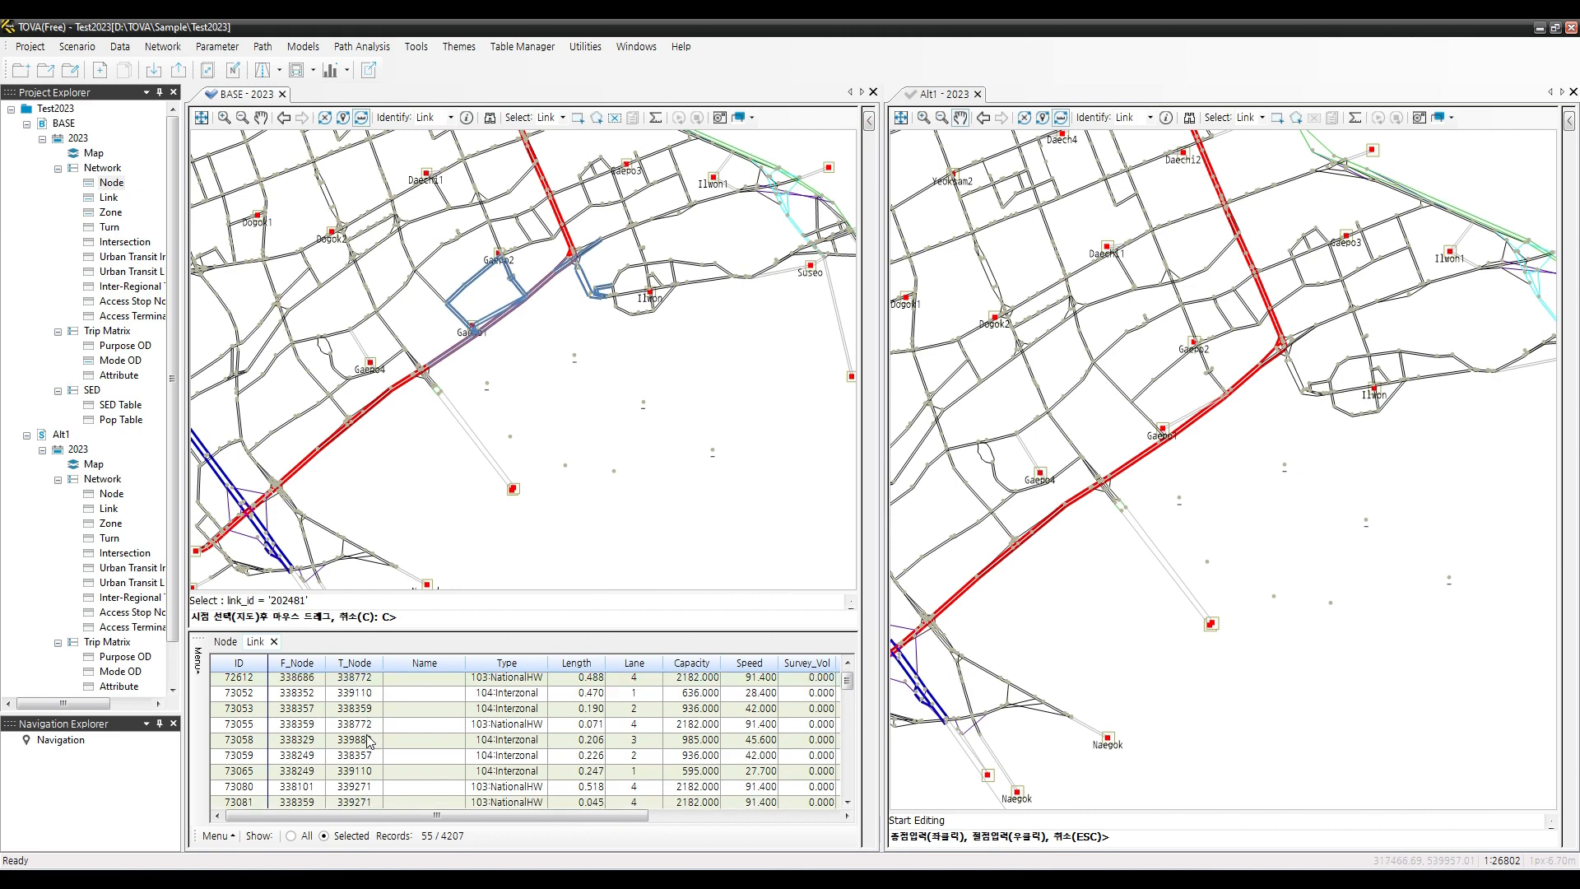
scroll(368, 743, down, 8)
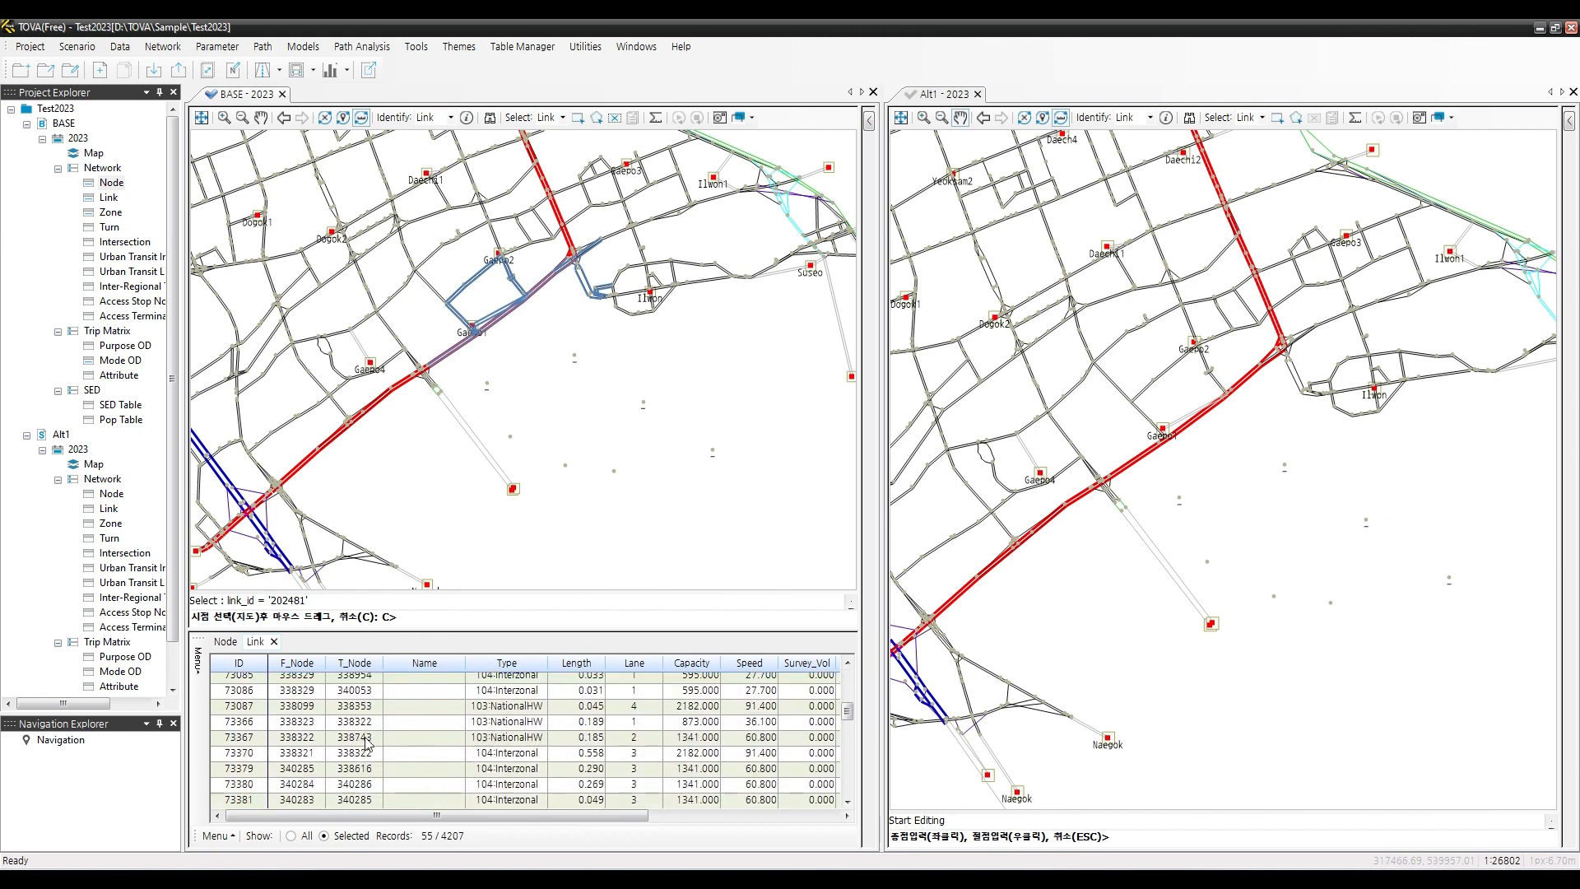
scroll(367, 743, down, 10)
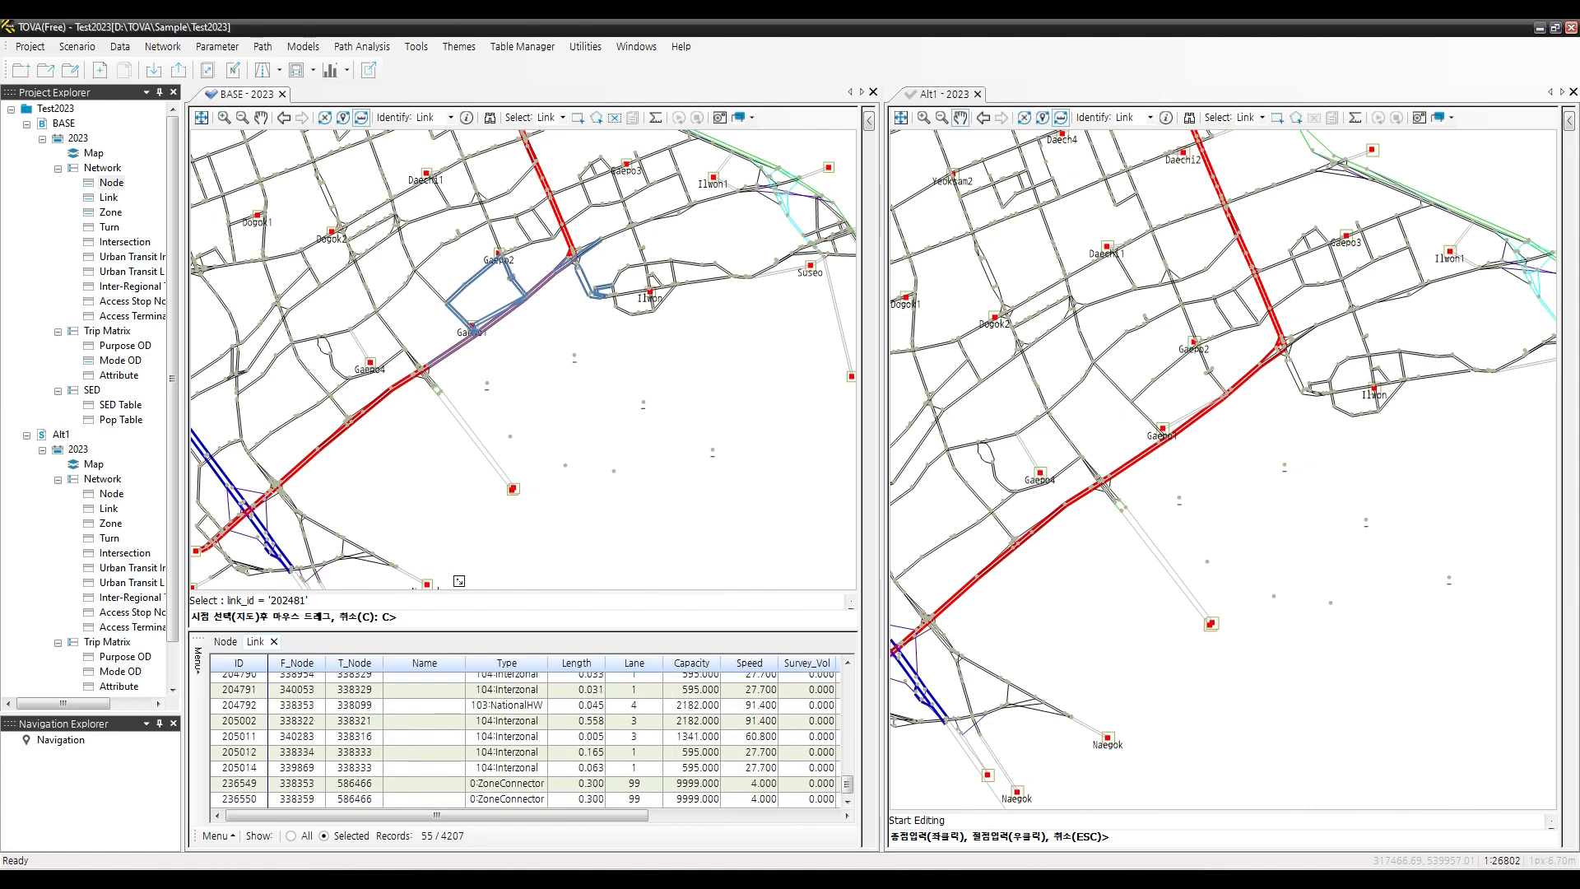
Clear the rectangle selection and select the BASE links around Gaepo4 with a freely drawn polygon
click(613, 119)
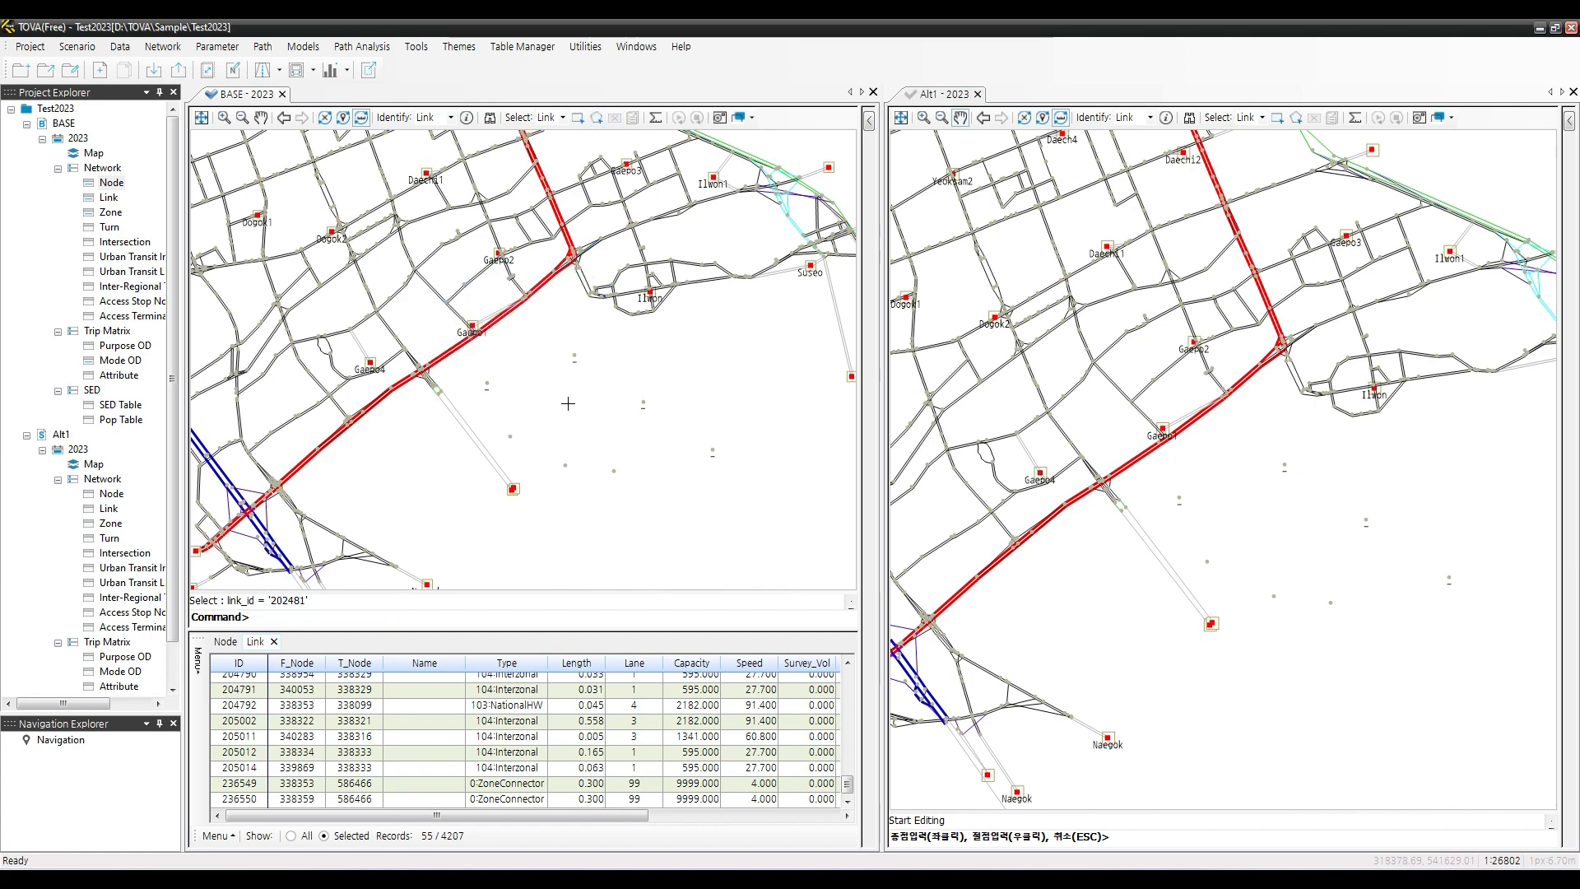
click(339, 297)
click(325, 375)
click(365, 407)
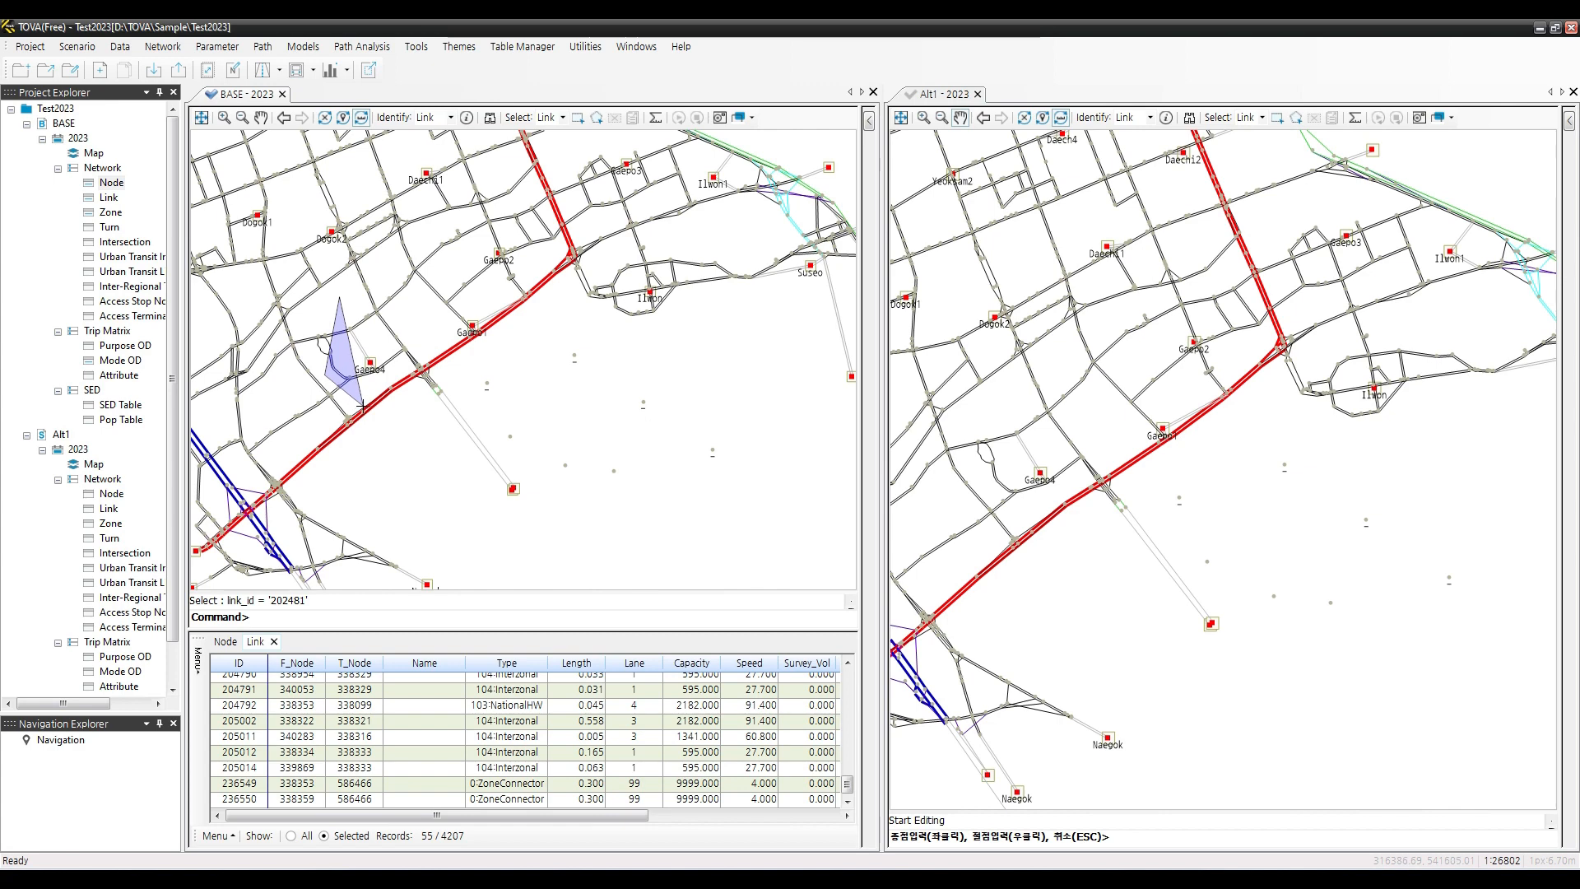
click(425, 431)
click(489, 375)
click(408, 258)
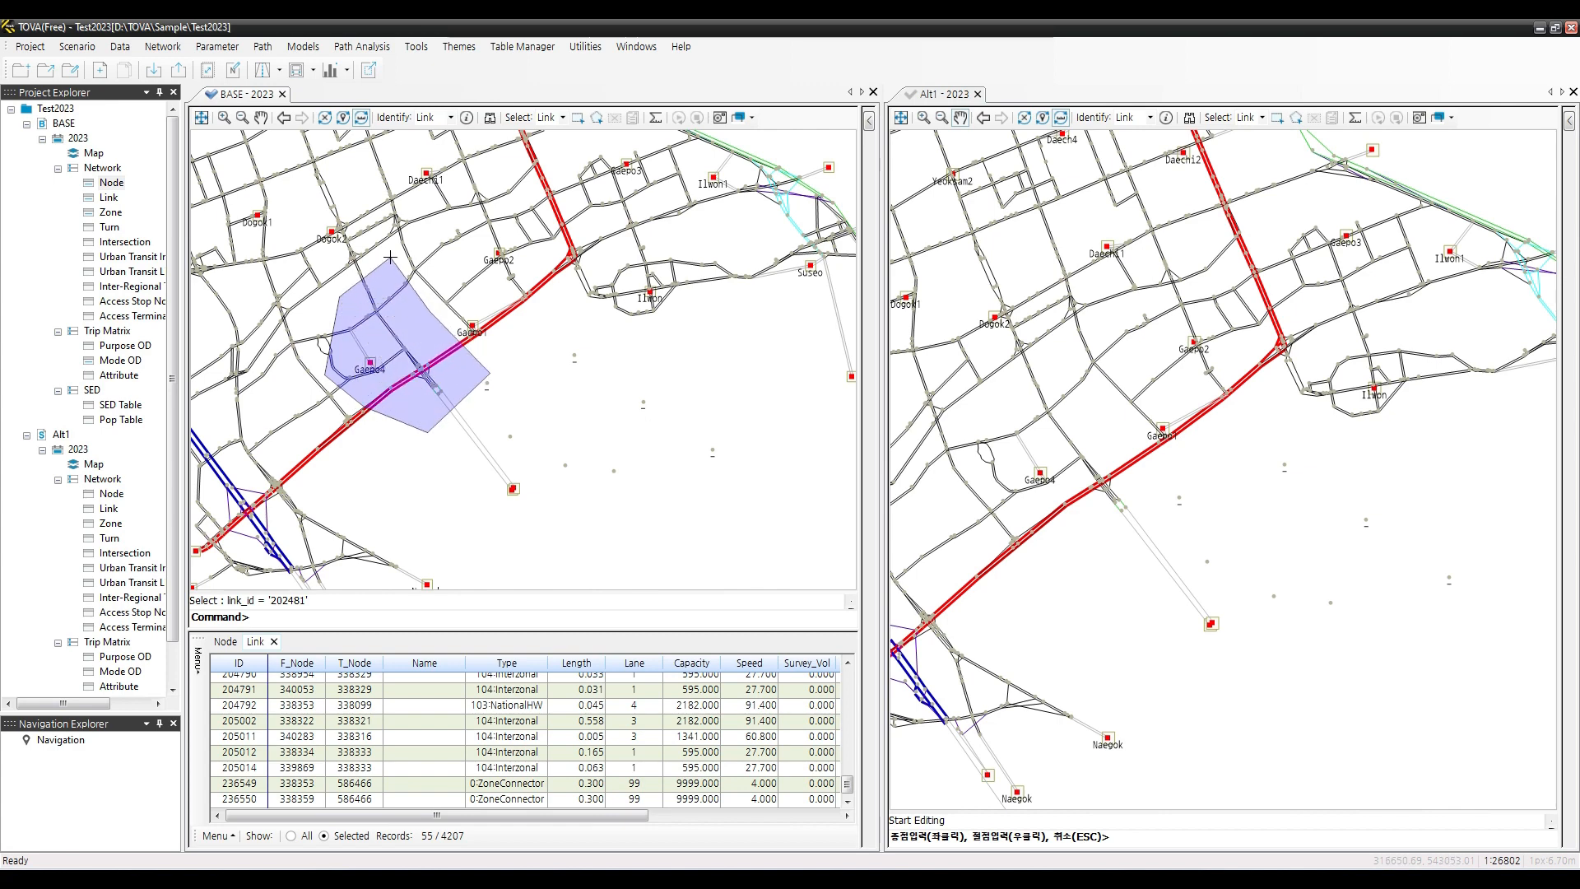
double_click(390, 257)
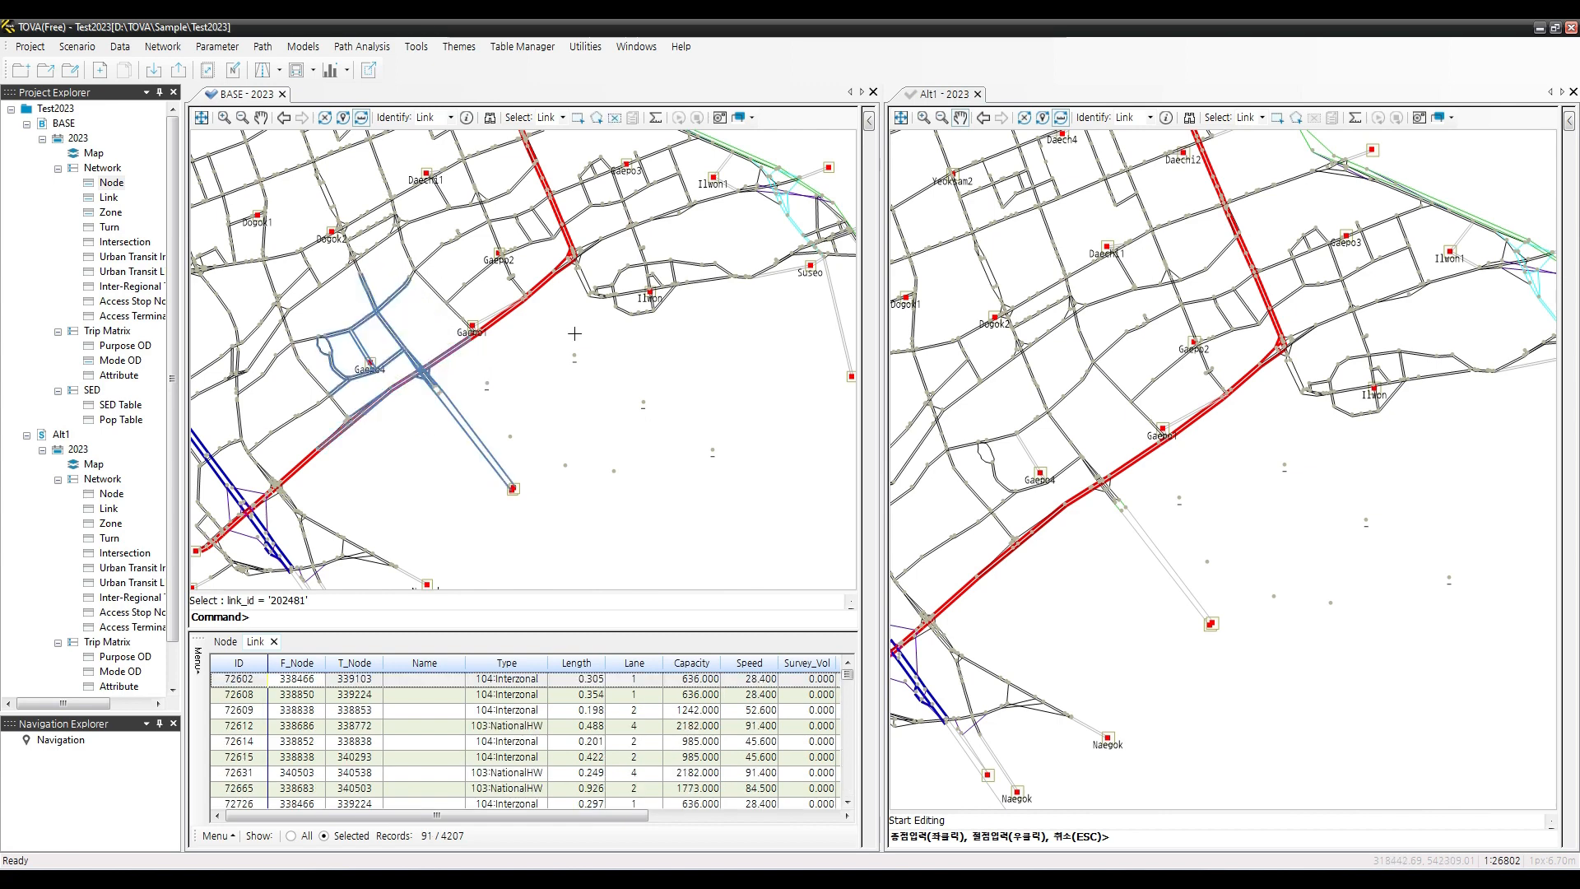
Clear the Gaepo4 selection and select the BASE links in the western Banpo area with a polygon
click(614, 119)
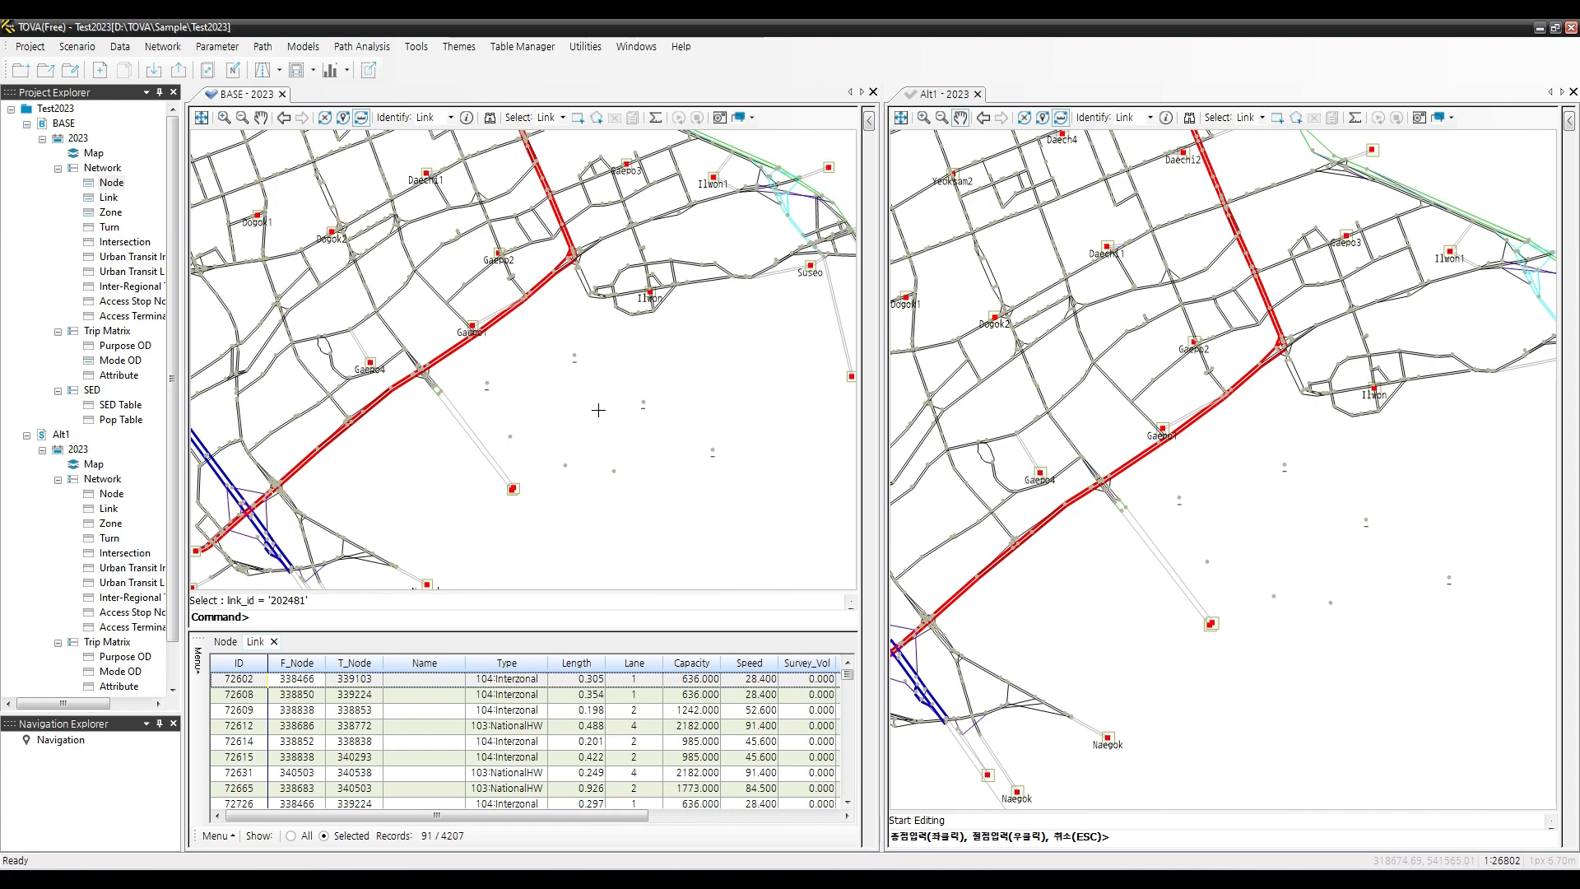
scroll(598, 409, down, 3)
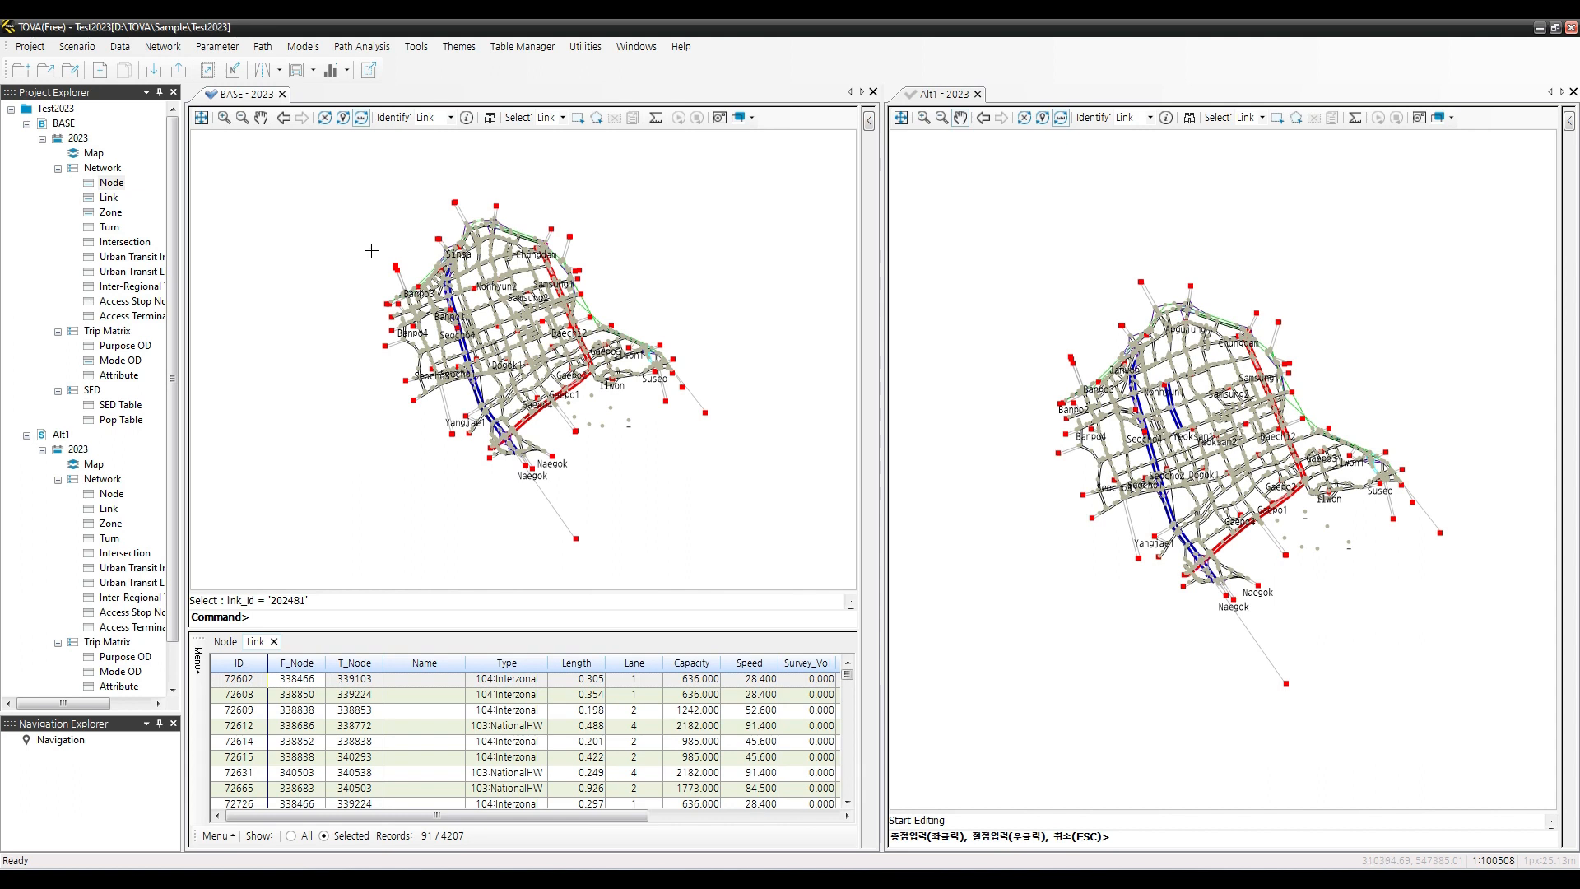
mouse_move(363, 271)
mouse_down()
mouse_move(360, 348)
mouse_move(397, 362)
mouse_move(423, 350)
mouse_move(438, 331)
mouse_move(422, 241)
mouse_up()
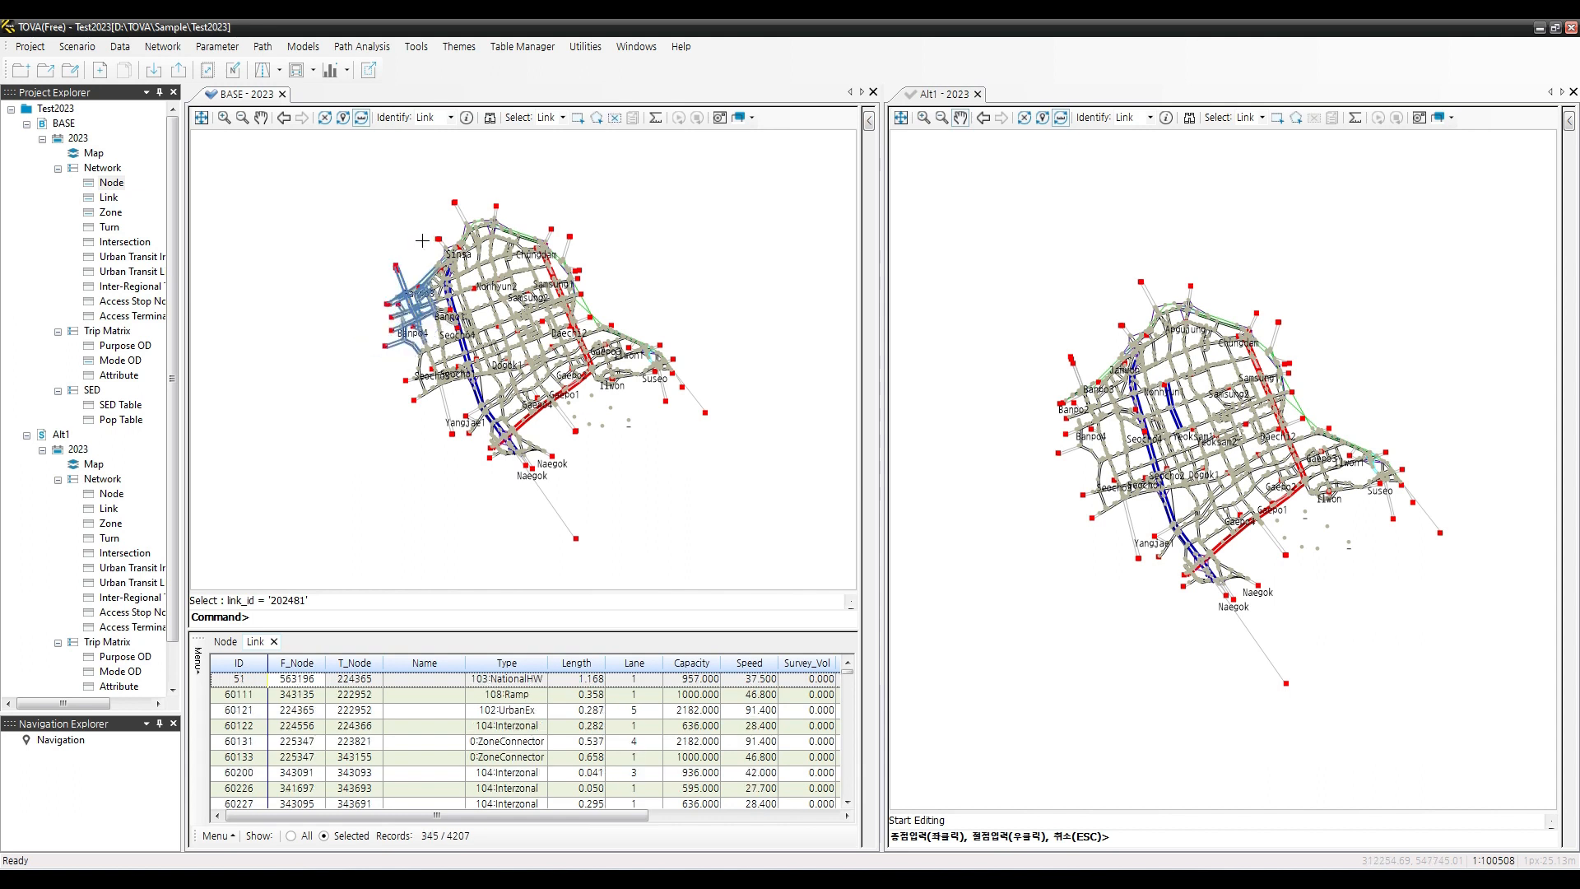
Select the links in the same western Banpo area on the Alt1 map with a polygon
click(1295, 120)
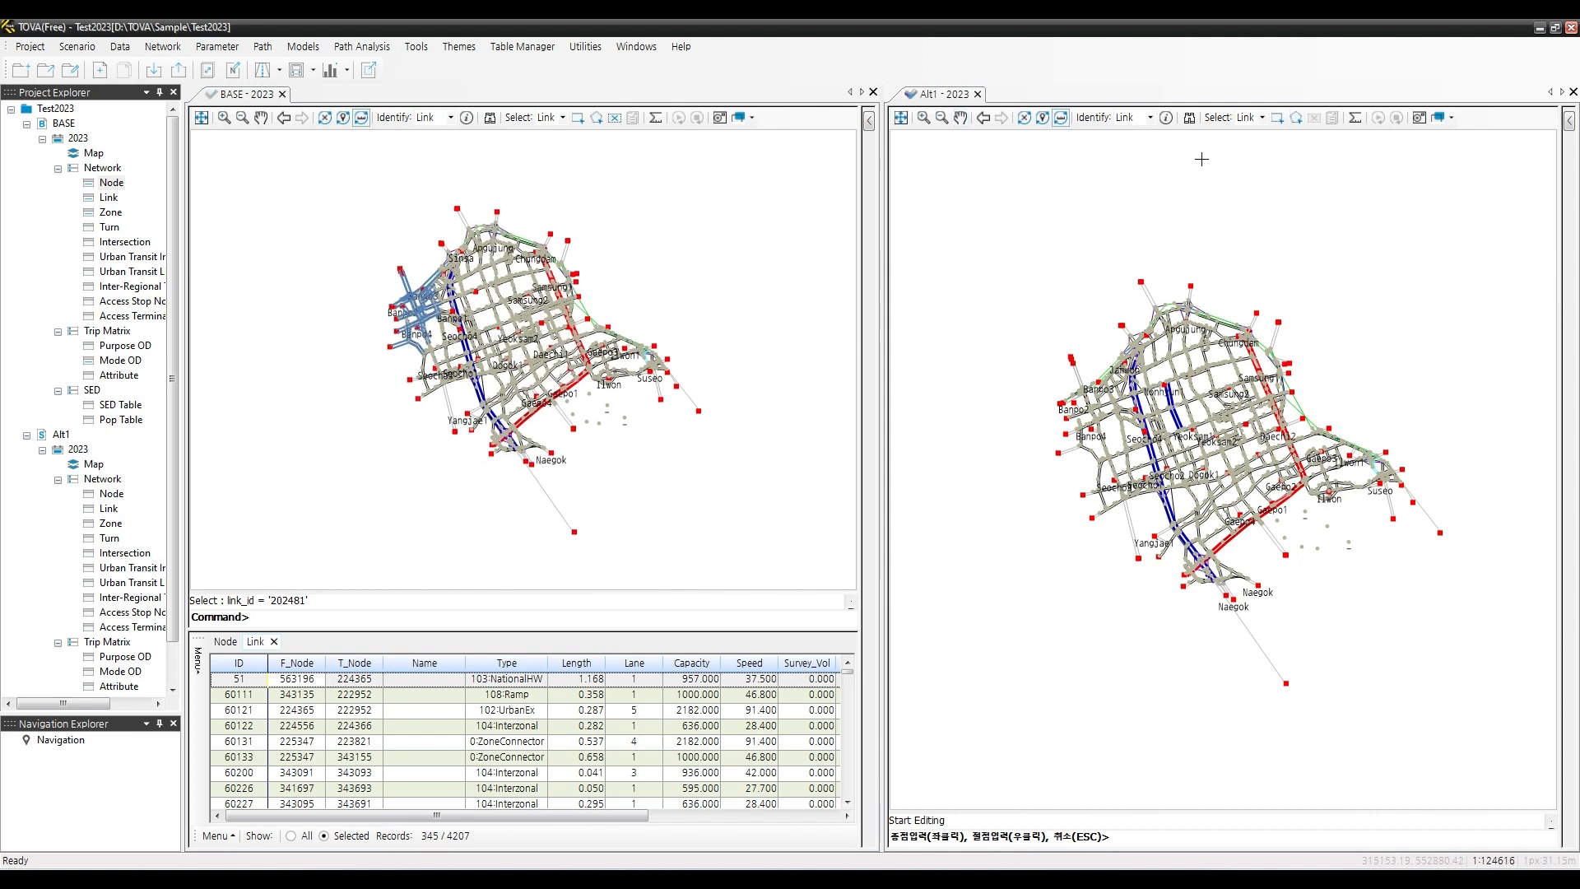
click(1025, 331)
click(1042, 467)
click(1091, 464)
click(1116, 440)
click(1097, 330)
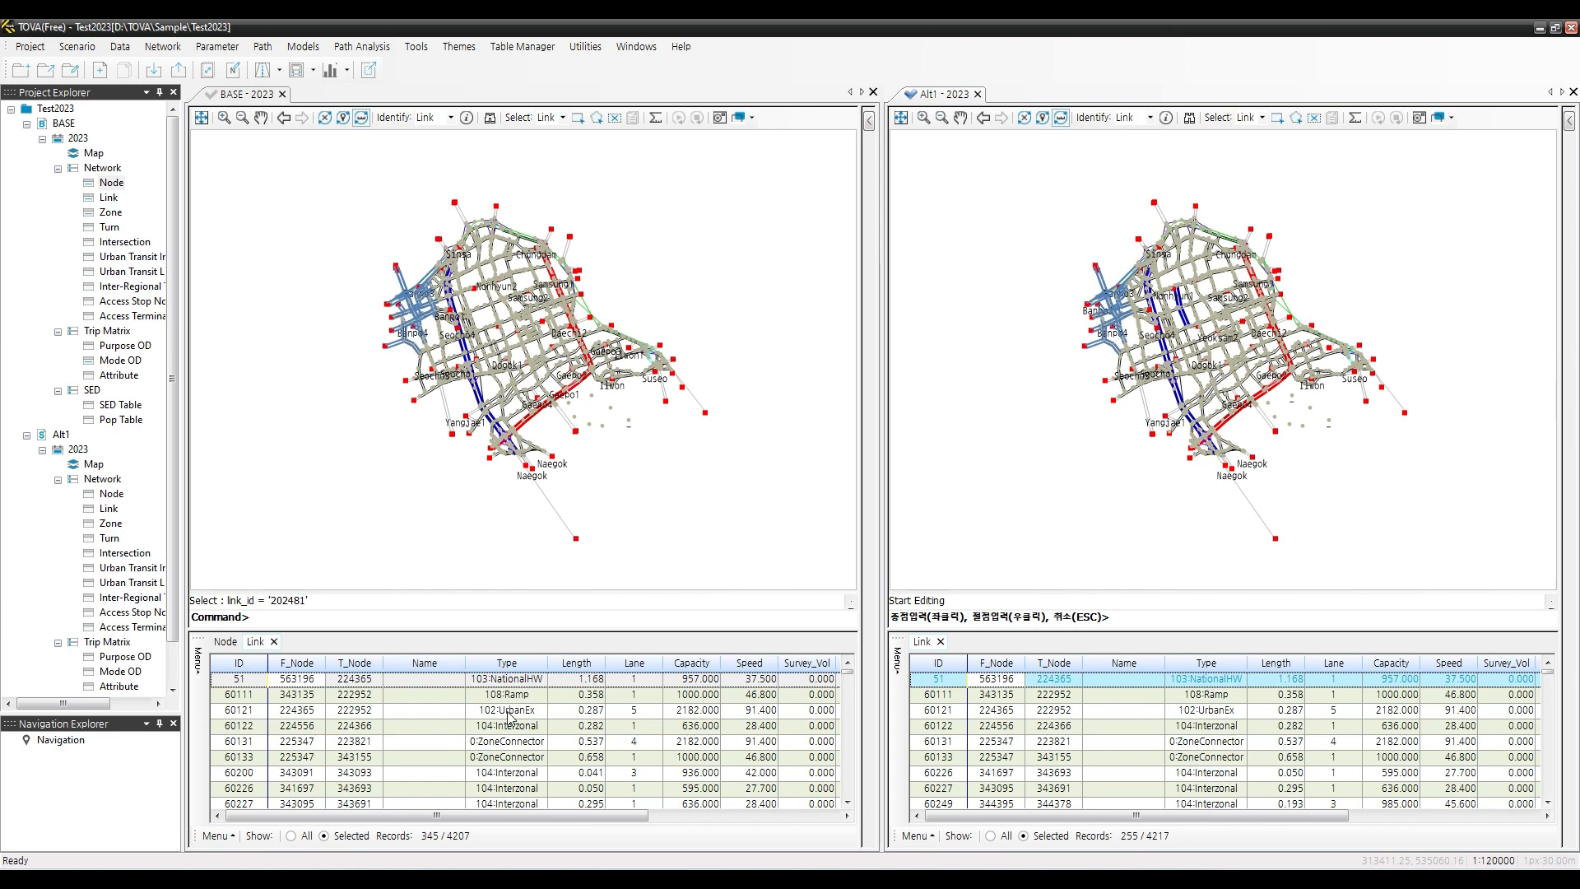
From the Alt1 link table, pan the map to link 60121 and zoom to link 60122
click(944, 713)
right_click(944, 716)
click(987, 721)
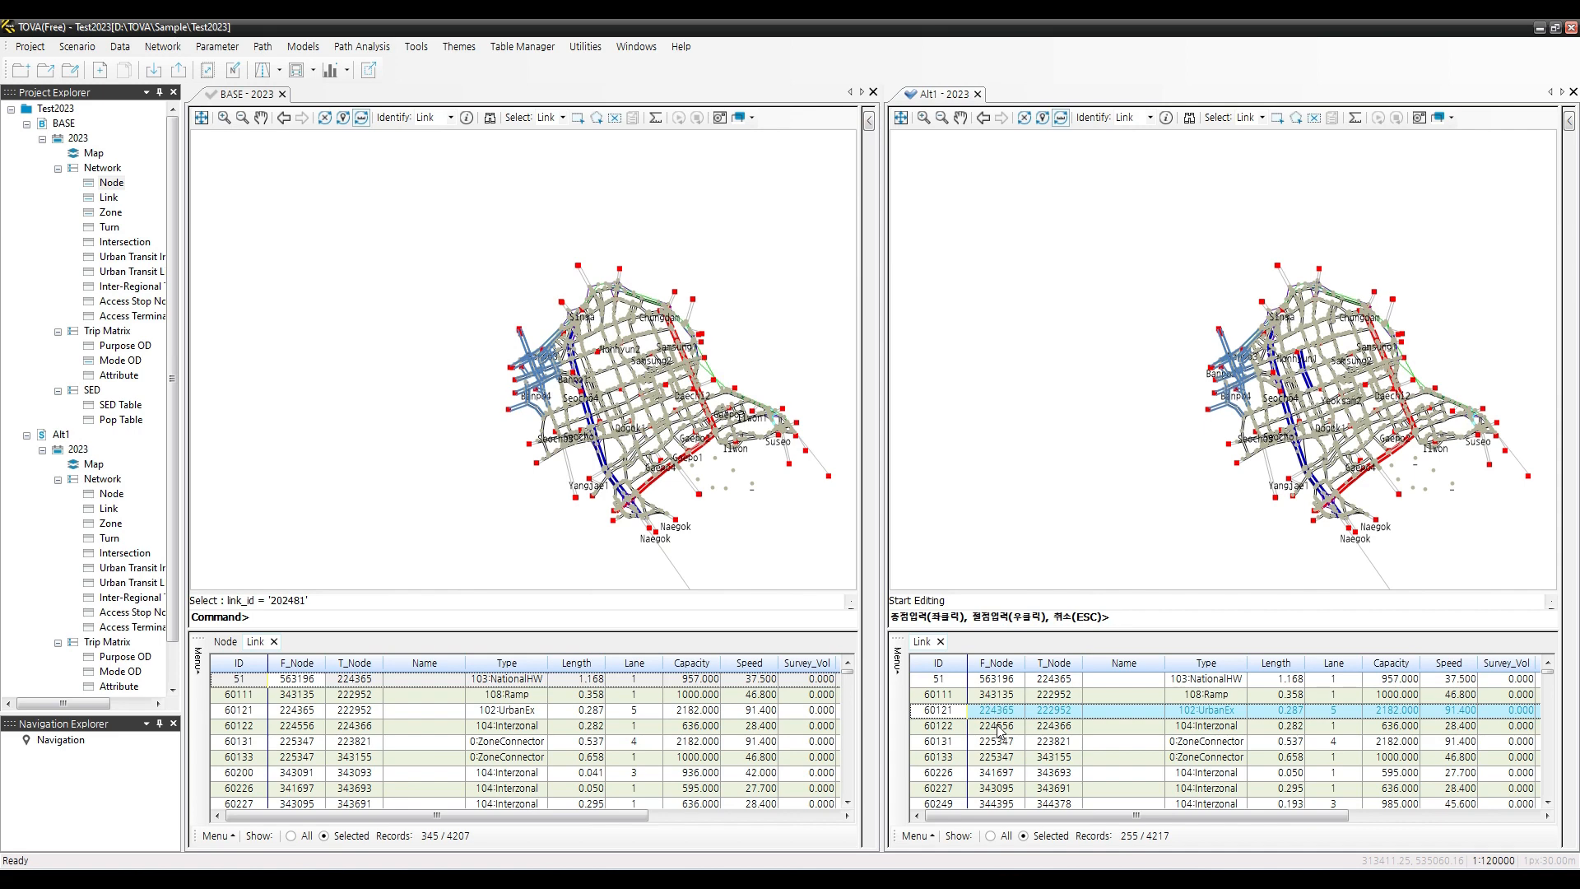
click(956, 731)
right_click(956, 732)
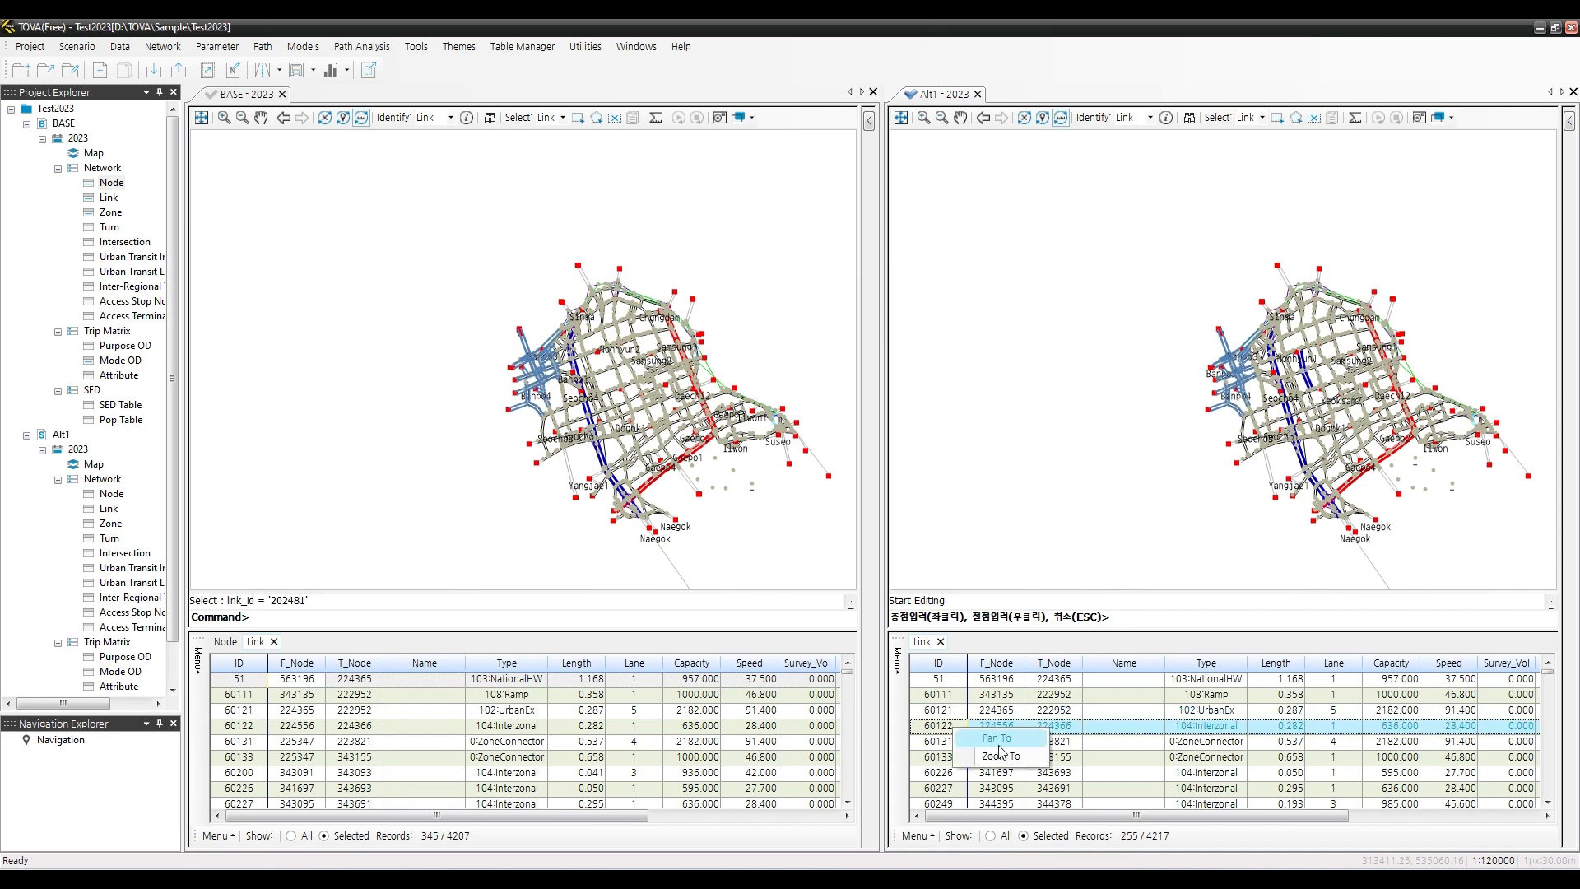
click(1005, 757)
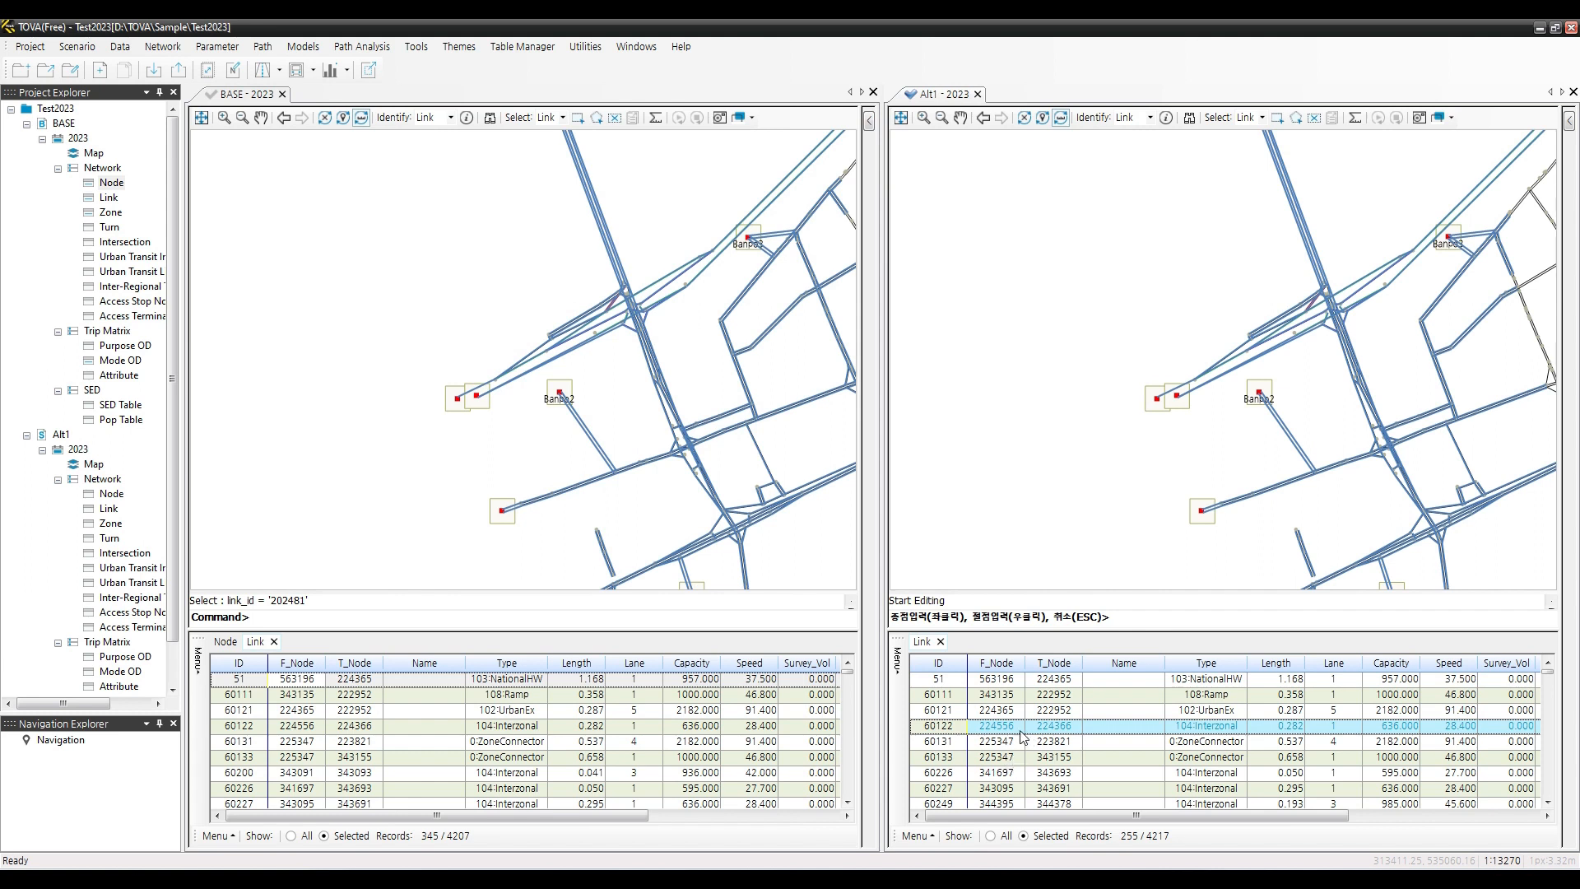
Zoom the map to link 51 from the Alt1 link table and open its attributes in Identify
click(950, 681)
right_click(951, 682)
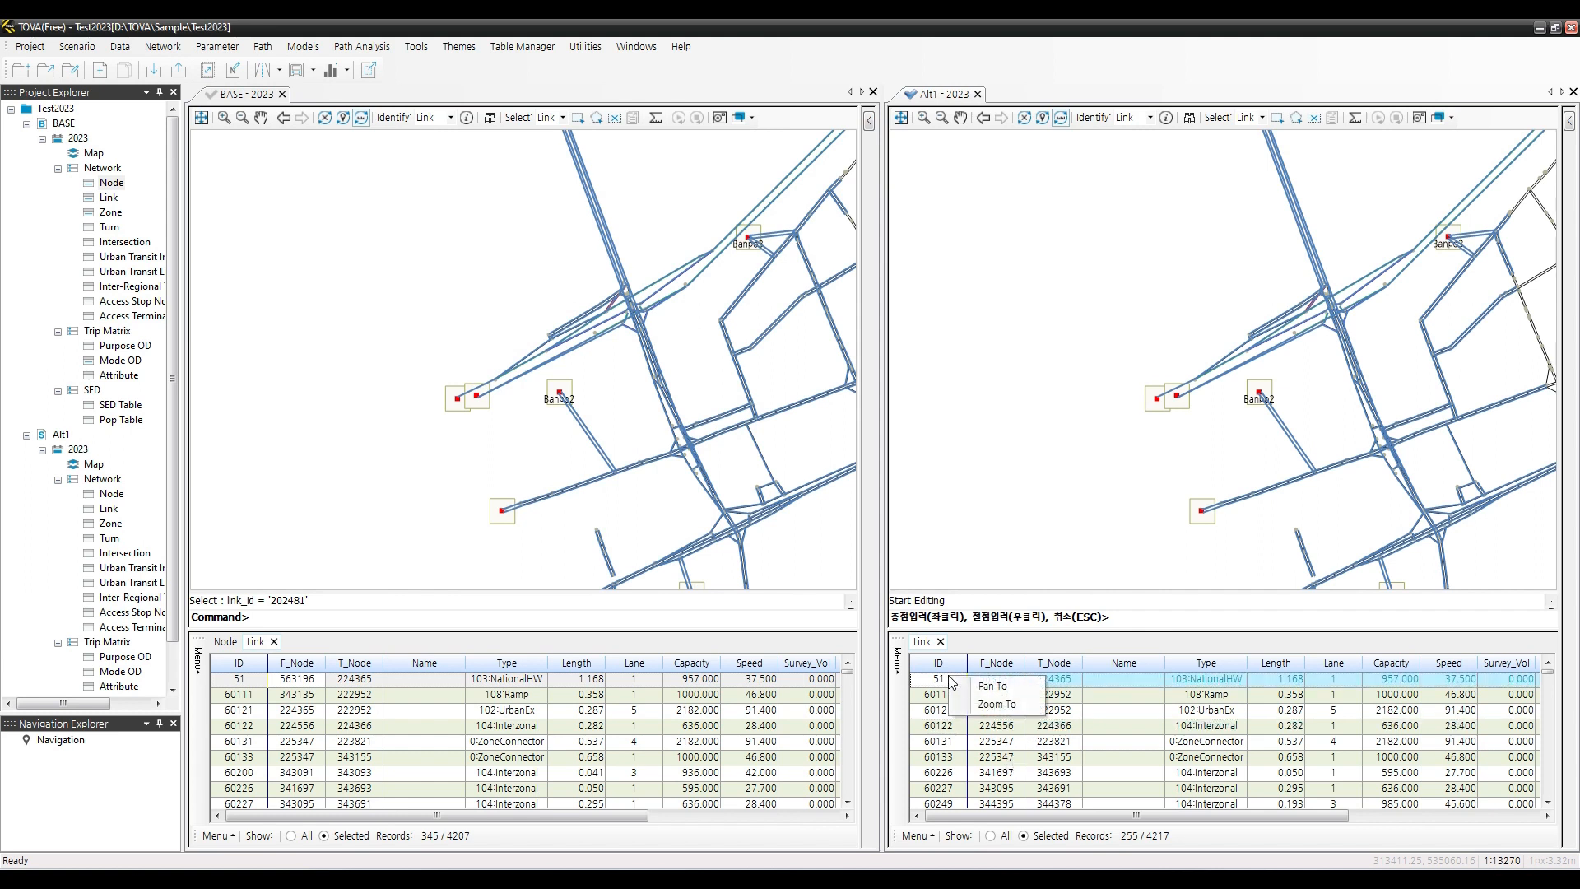
click(991, 704)
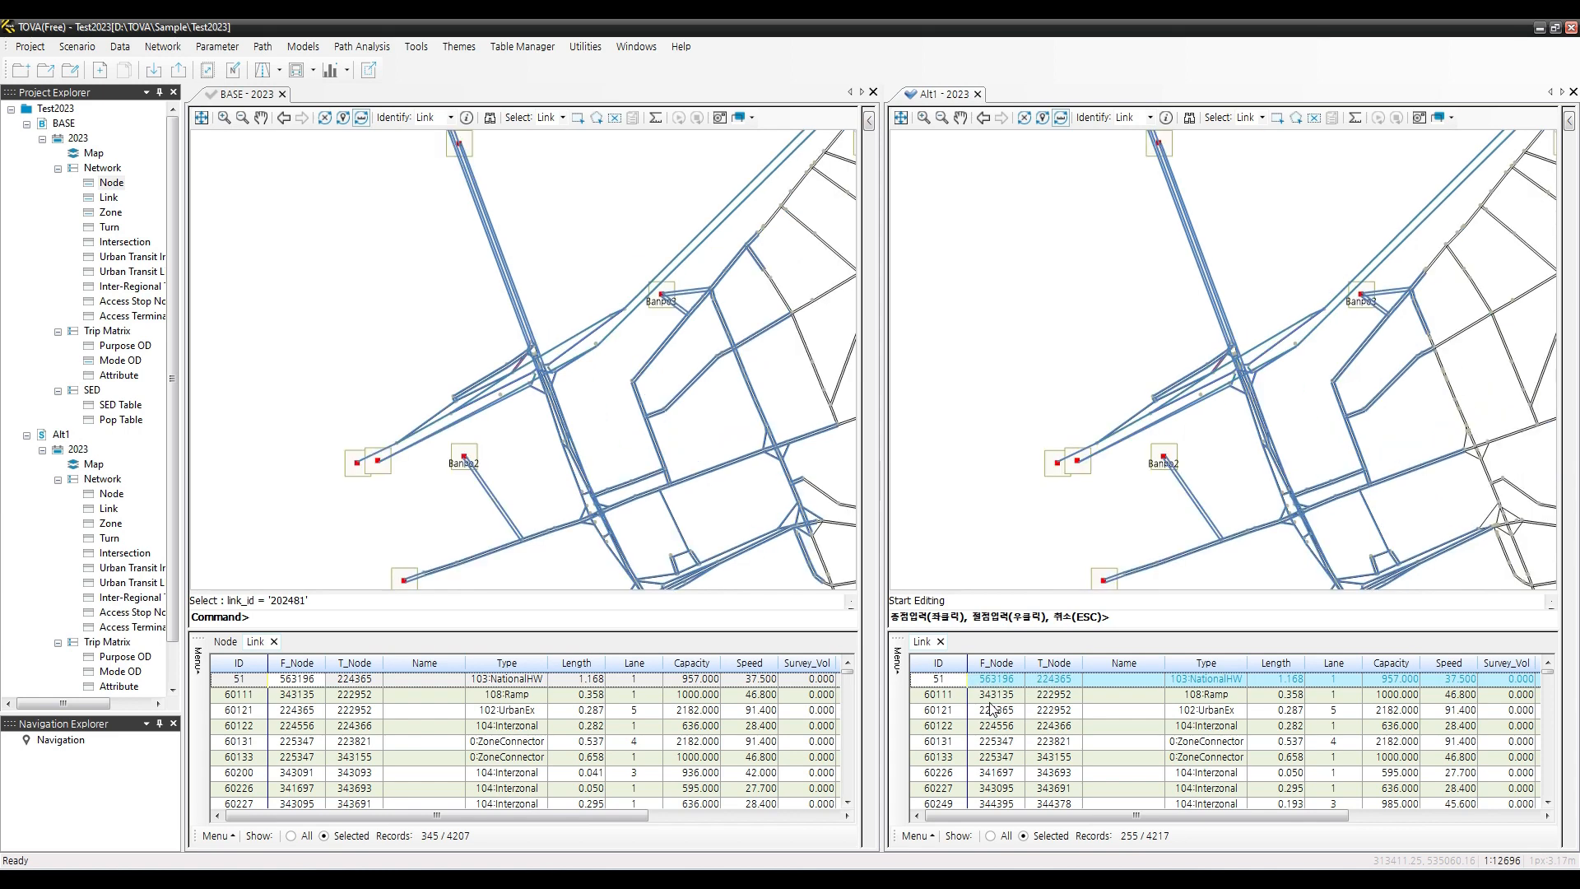
double_click(999, 680)
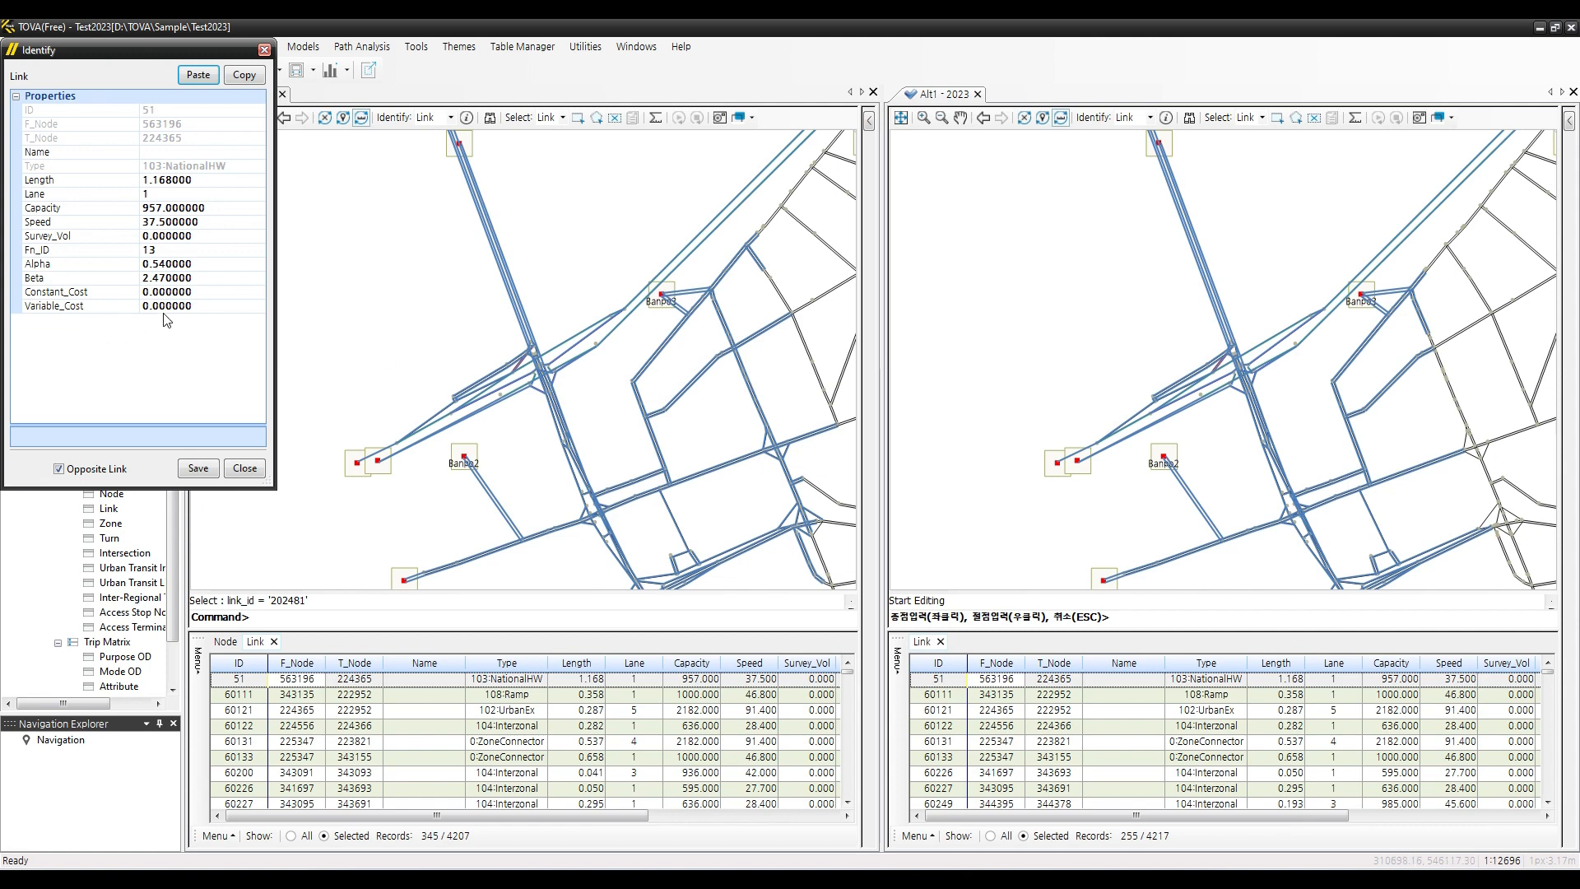
Set Alt1 link 51 to 3 lanes, capacity 2000 and speed 80, and save the attributes
click(162, 194)
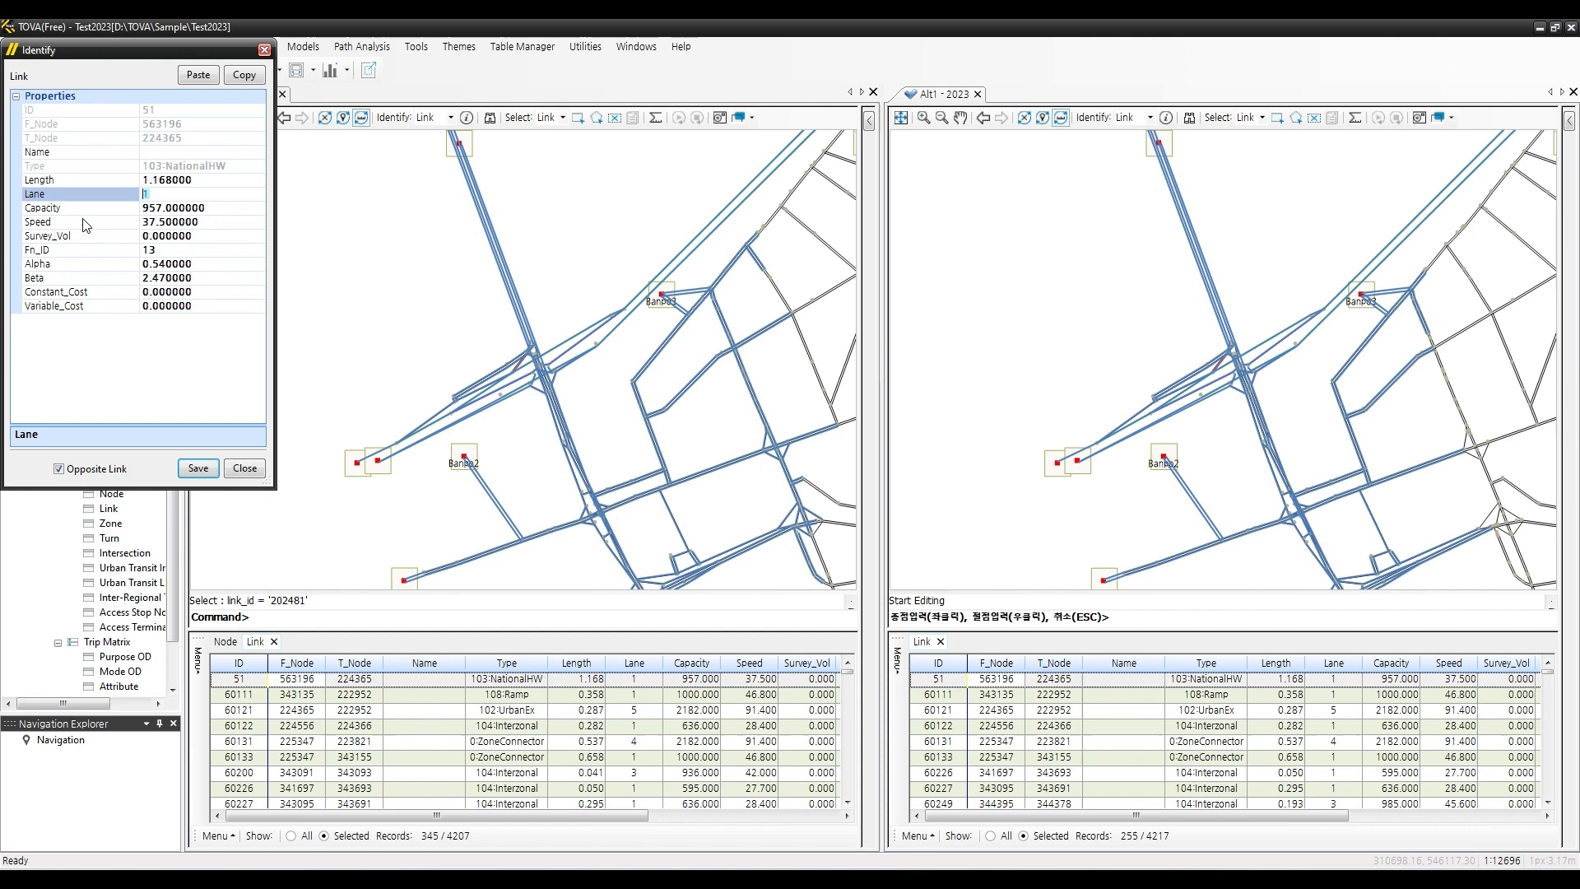
text(3)
click(231, 207)
drag(229, 207, 7, 208)
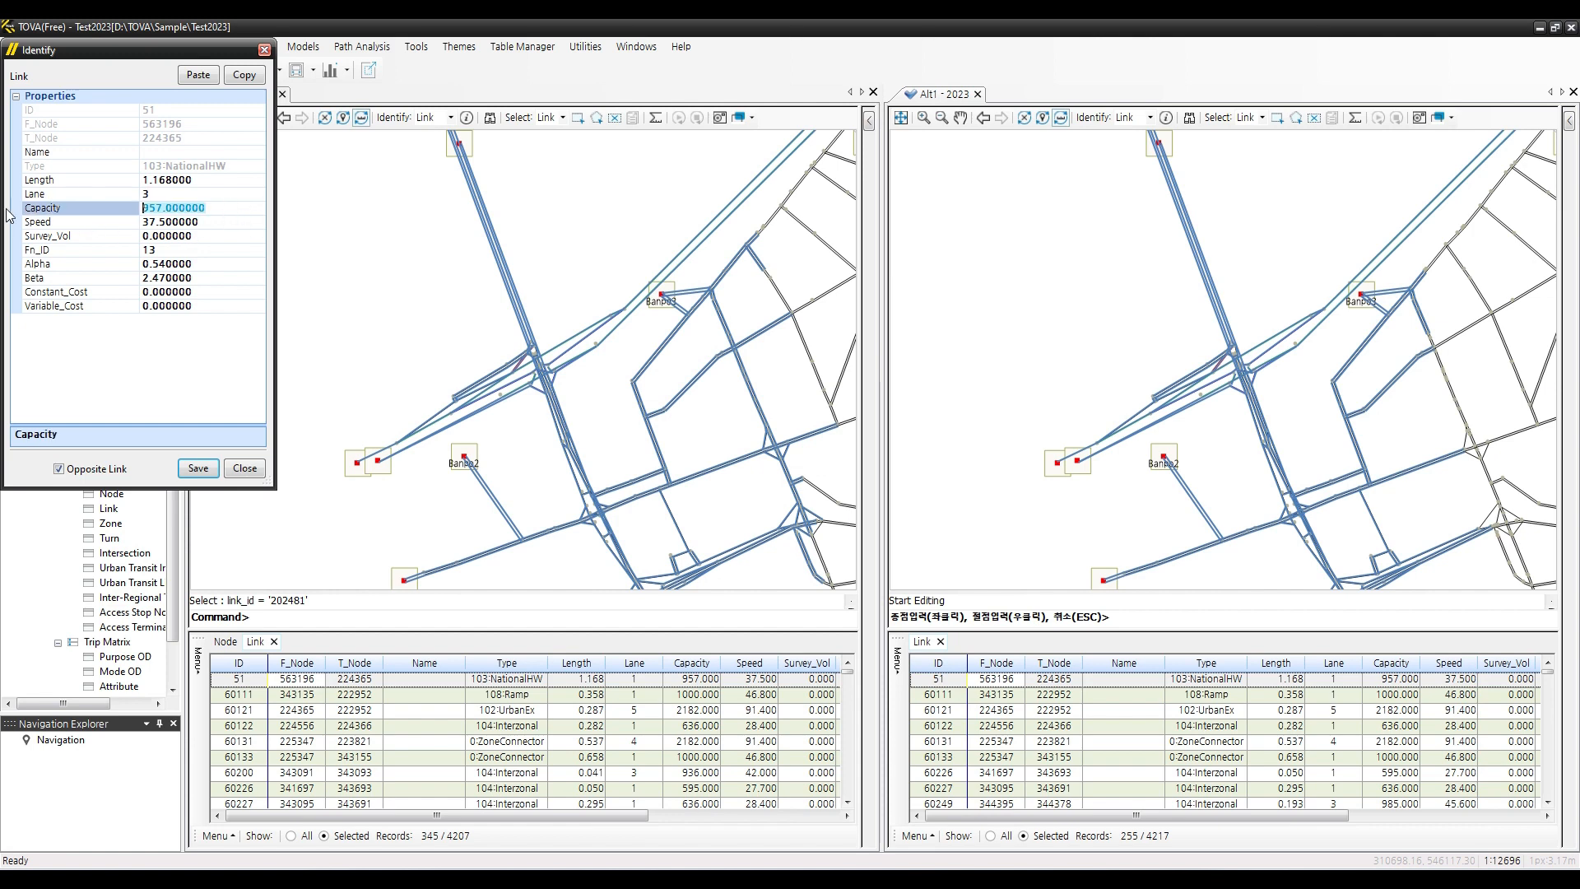
text(2000)
click(244, 222)
drag(242, 225, 48, 226)
text(80)
click(149, 345)
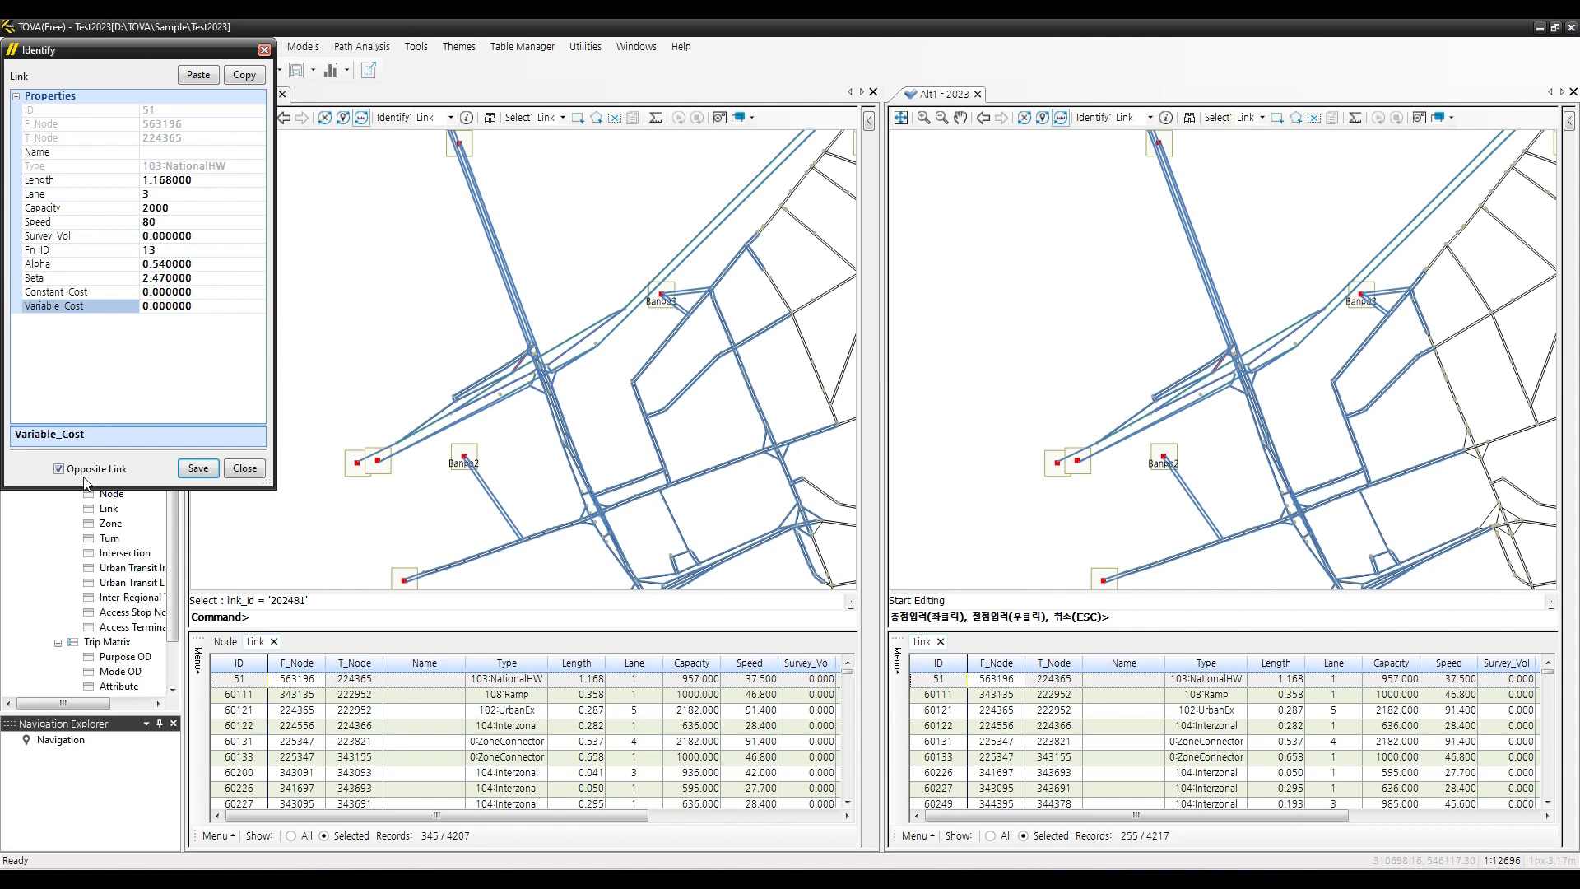
click(197, 470)
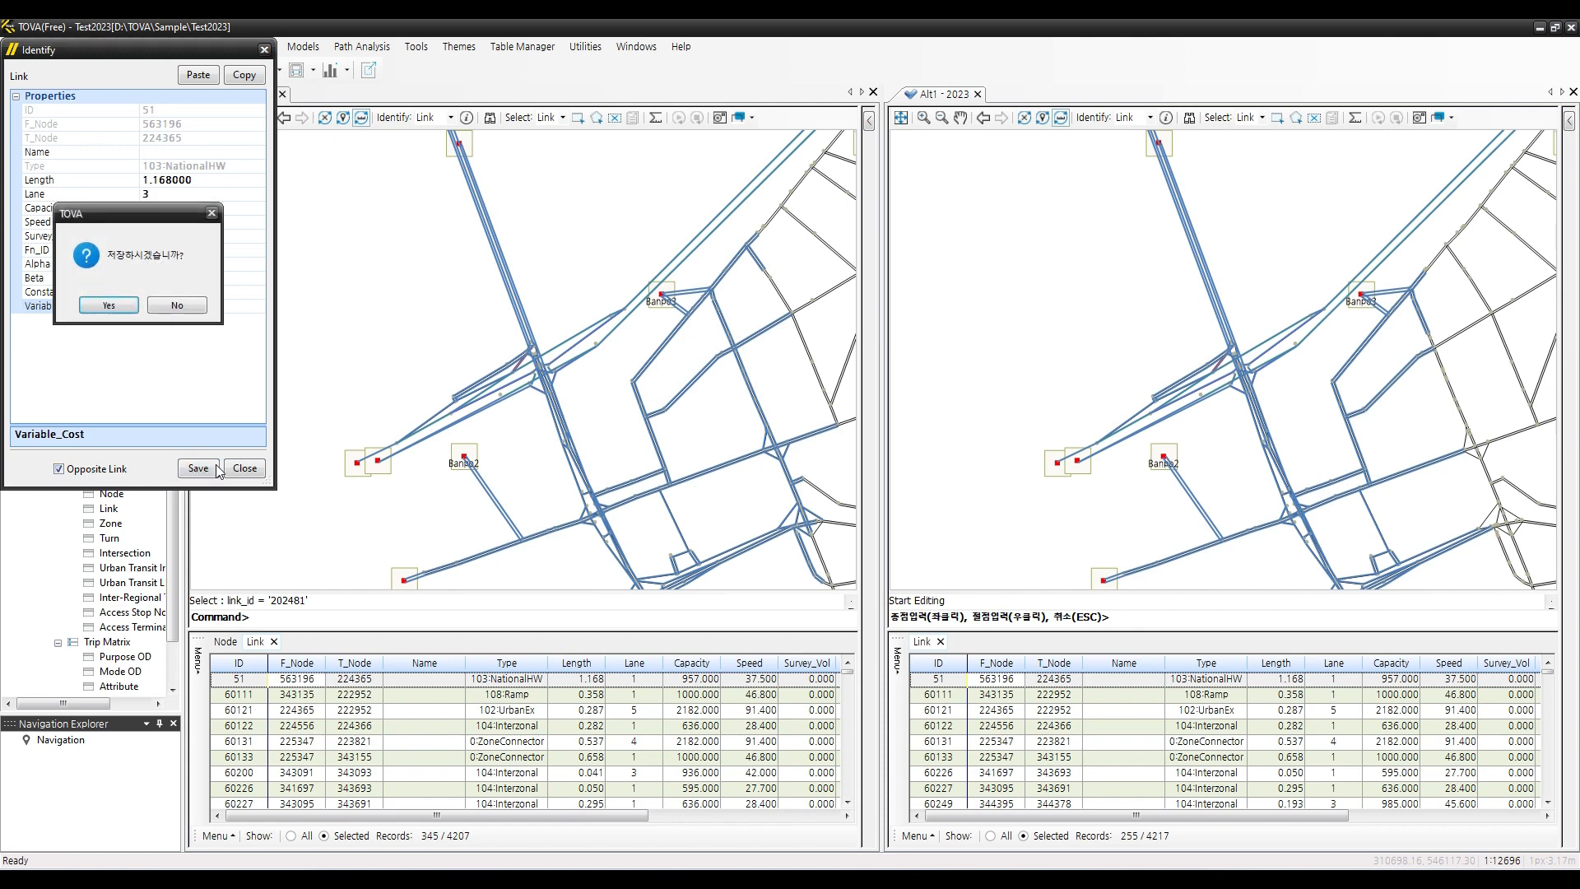
click(111, 306)
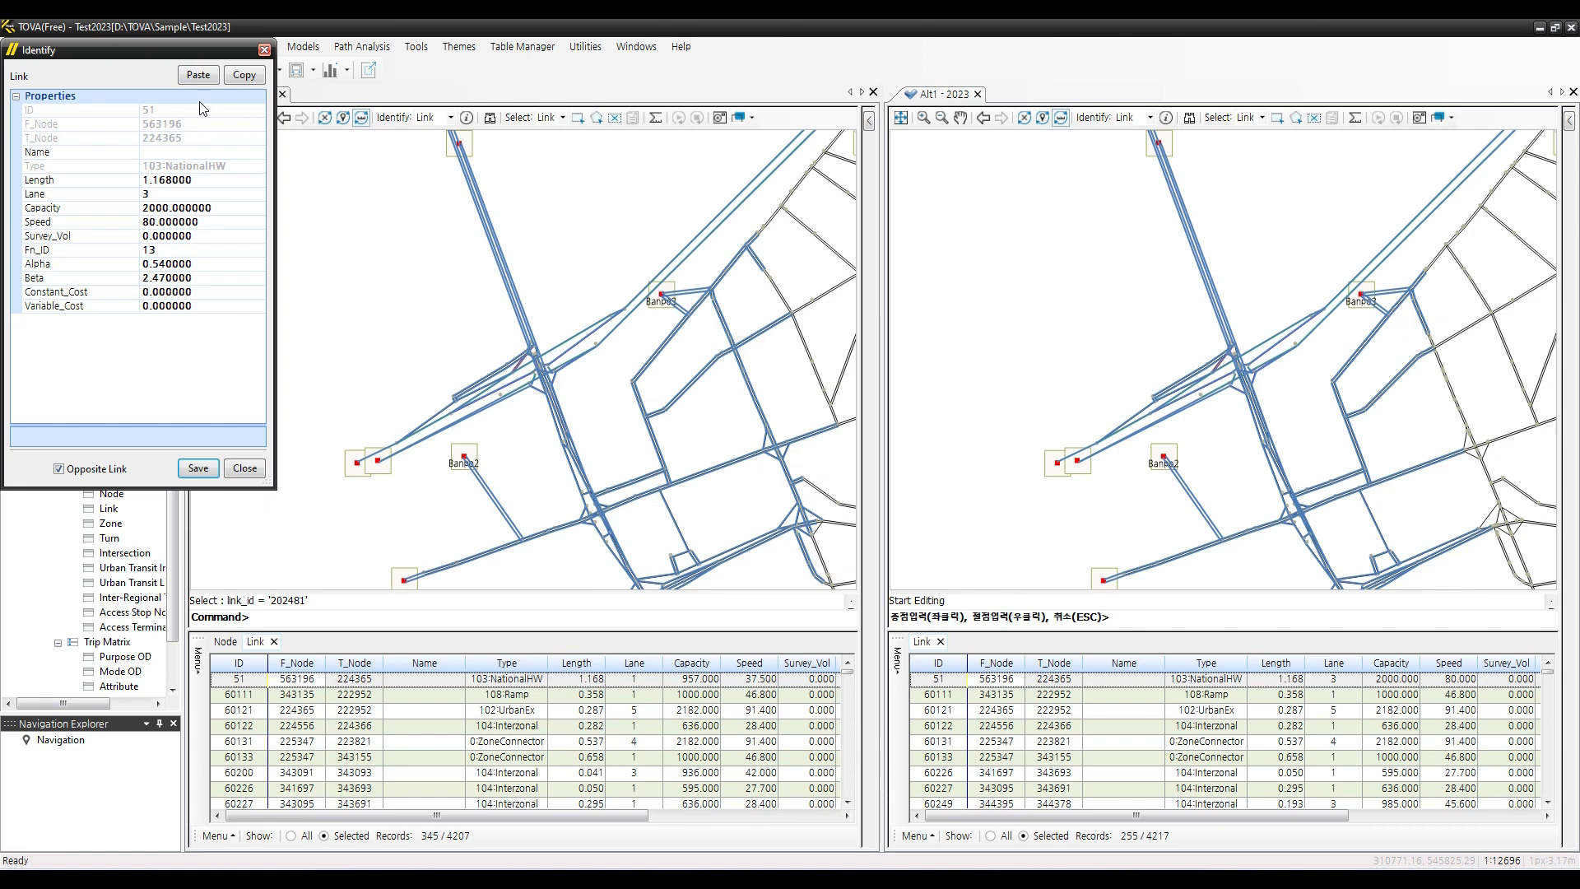
Copy link 51's attributes and paste them onto all selected Alt1 links
click(244, 75)
click(1333, 122)
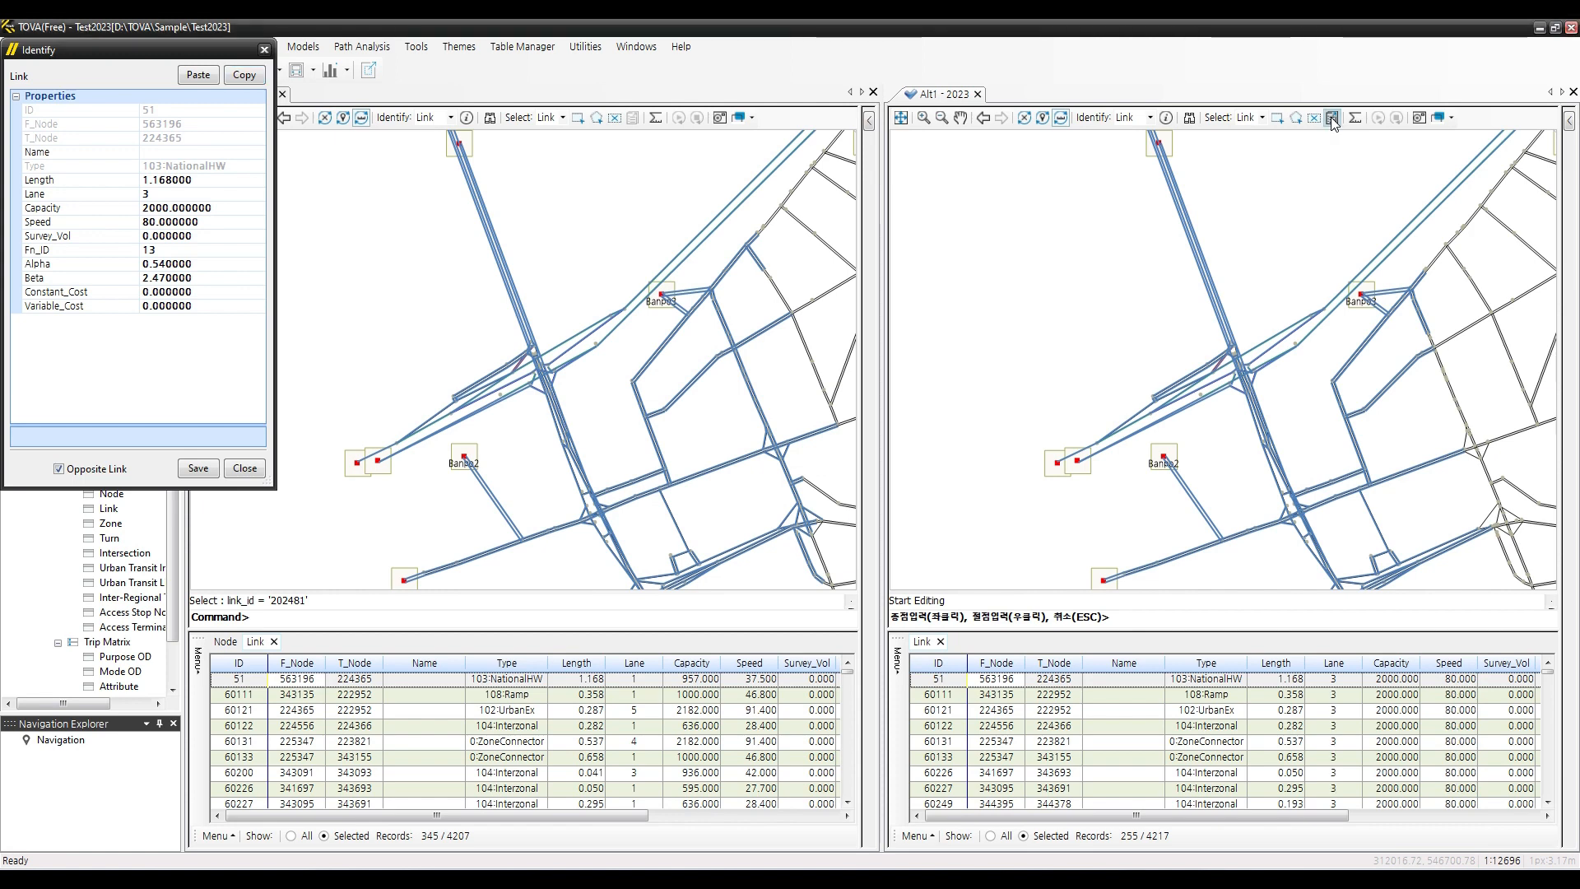
Compare the lane, capacity and speed values of the selected links in the Alt1 and BASE link tables
scroll(1382, 792, down, 10)
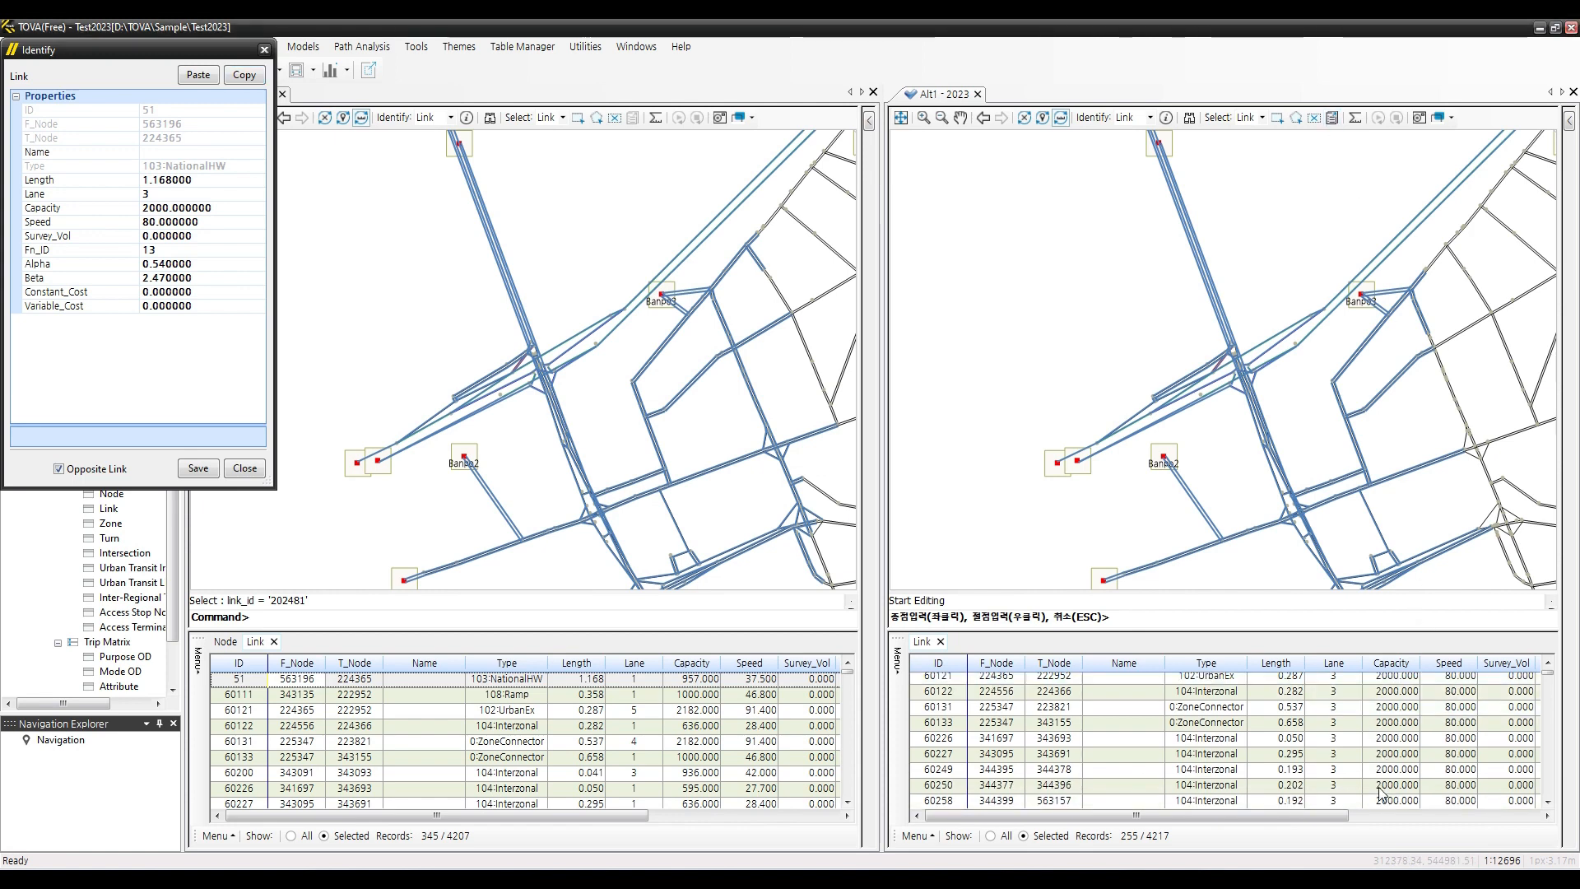
scroll(1382, 792, down, 11)
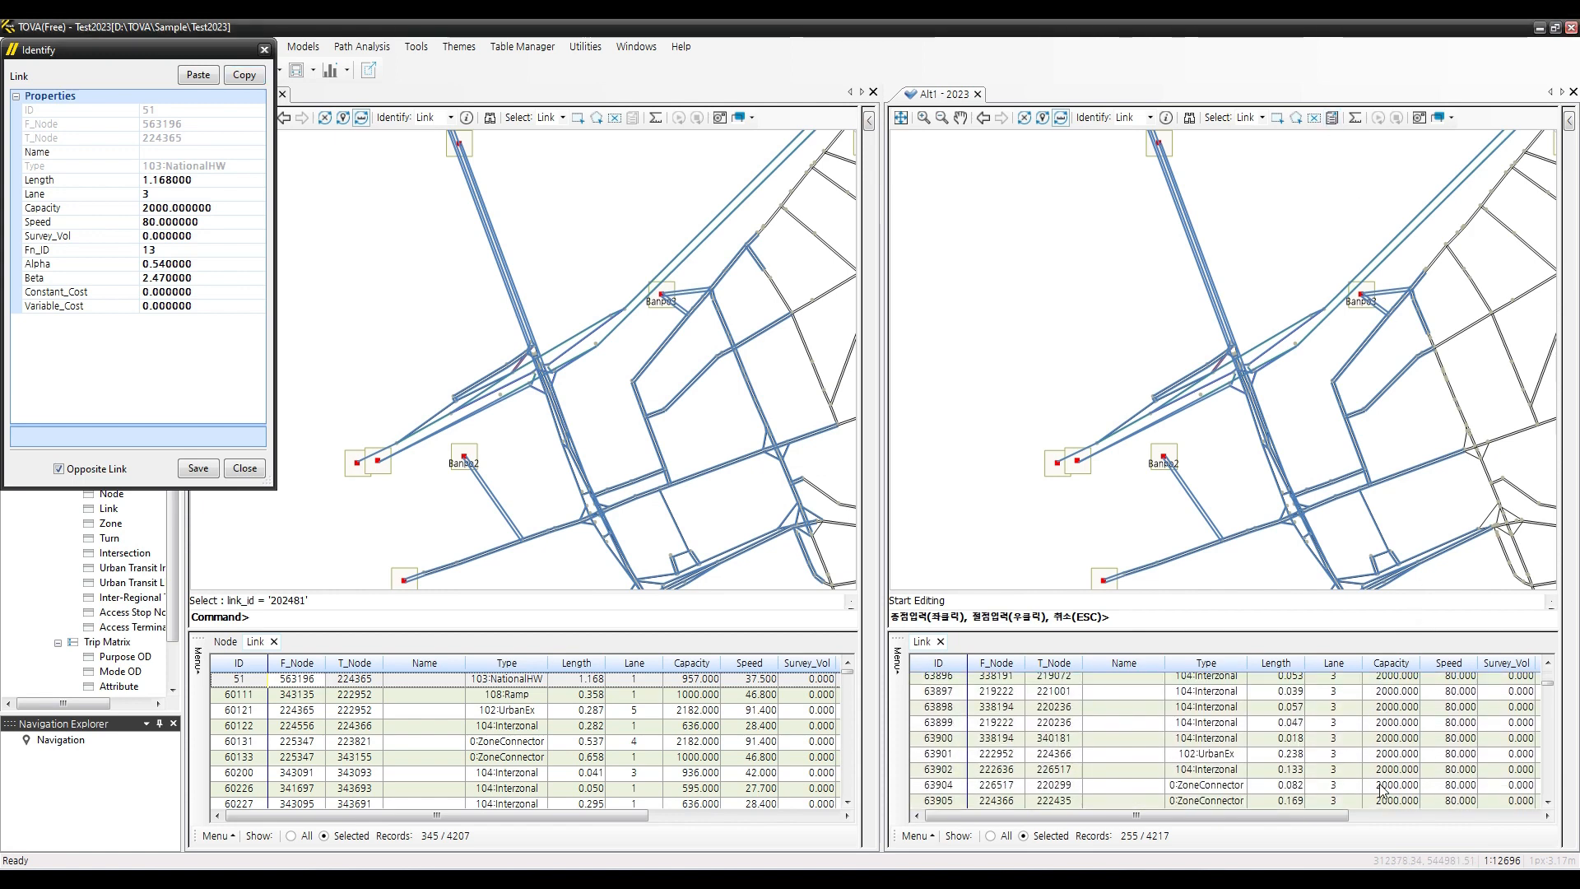
scroll(1384, 790, down, 2)
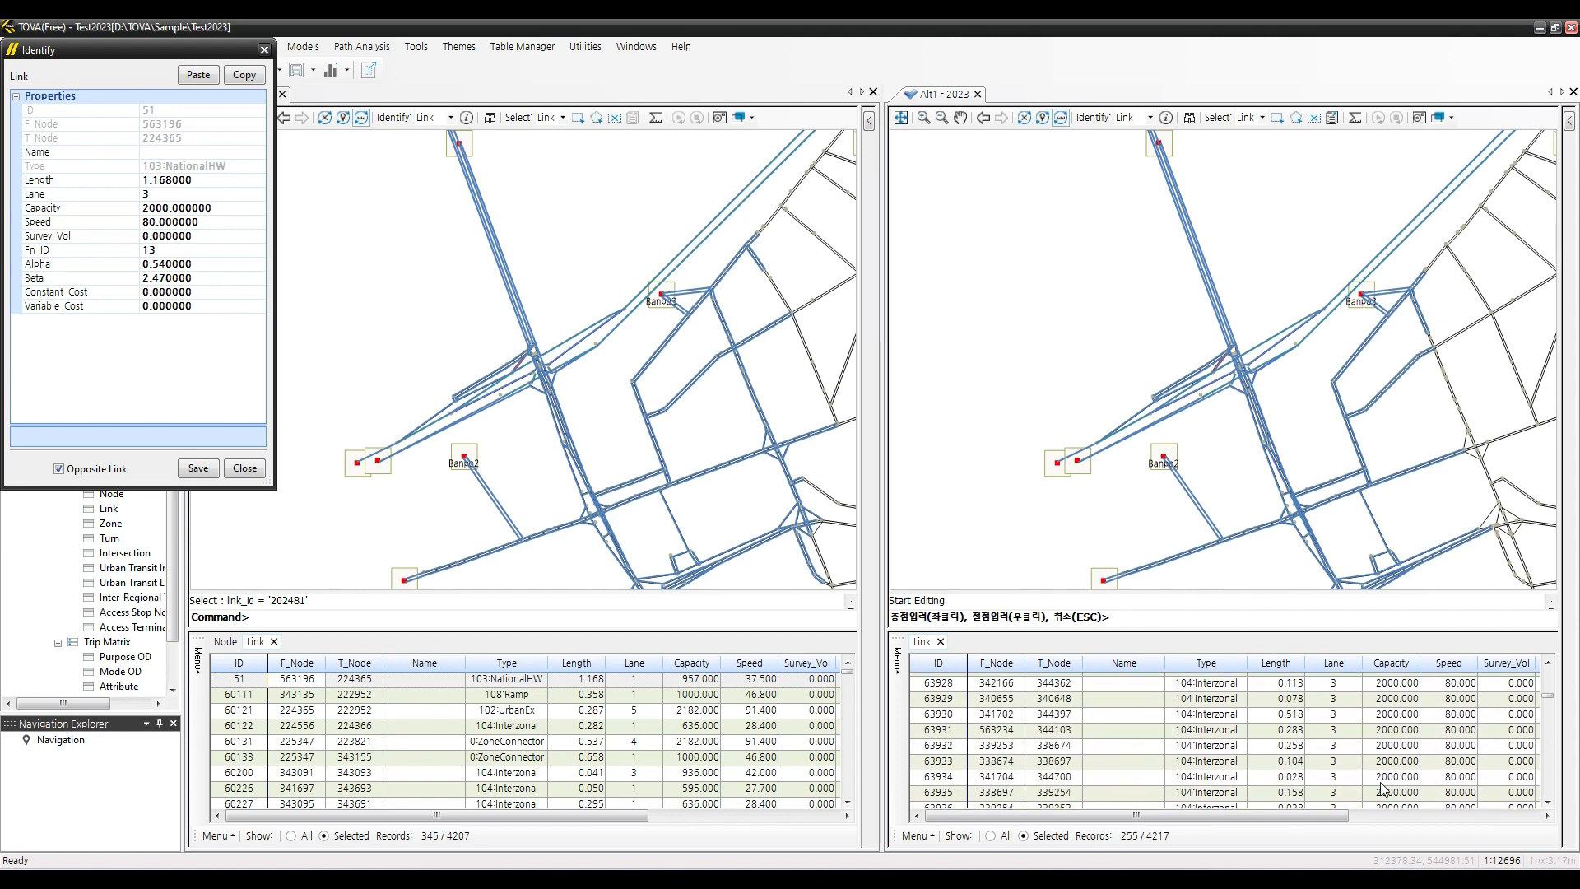
scroll(641, 747, down, 1)
scroll(640, 747, down, 15)
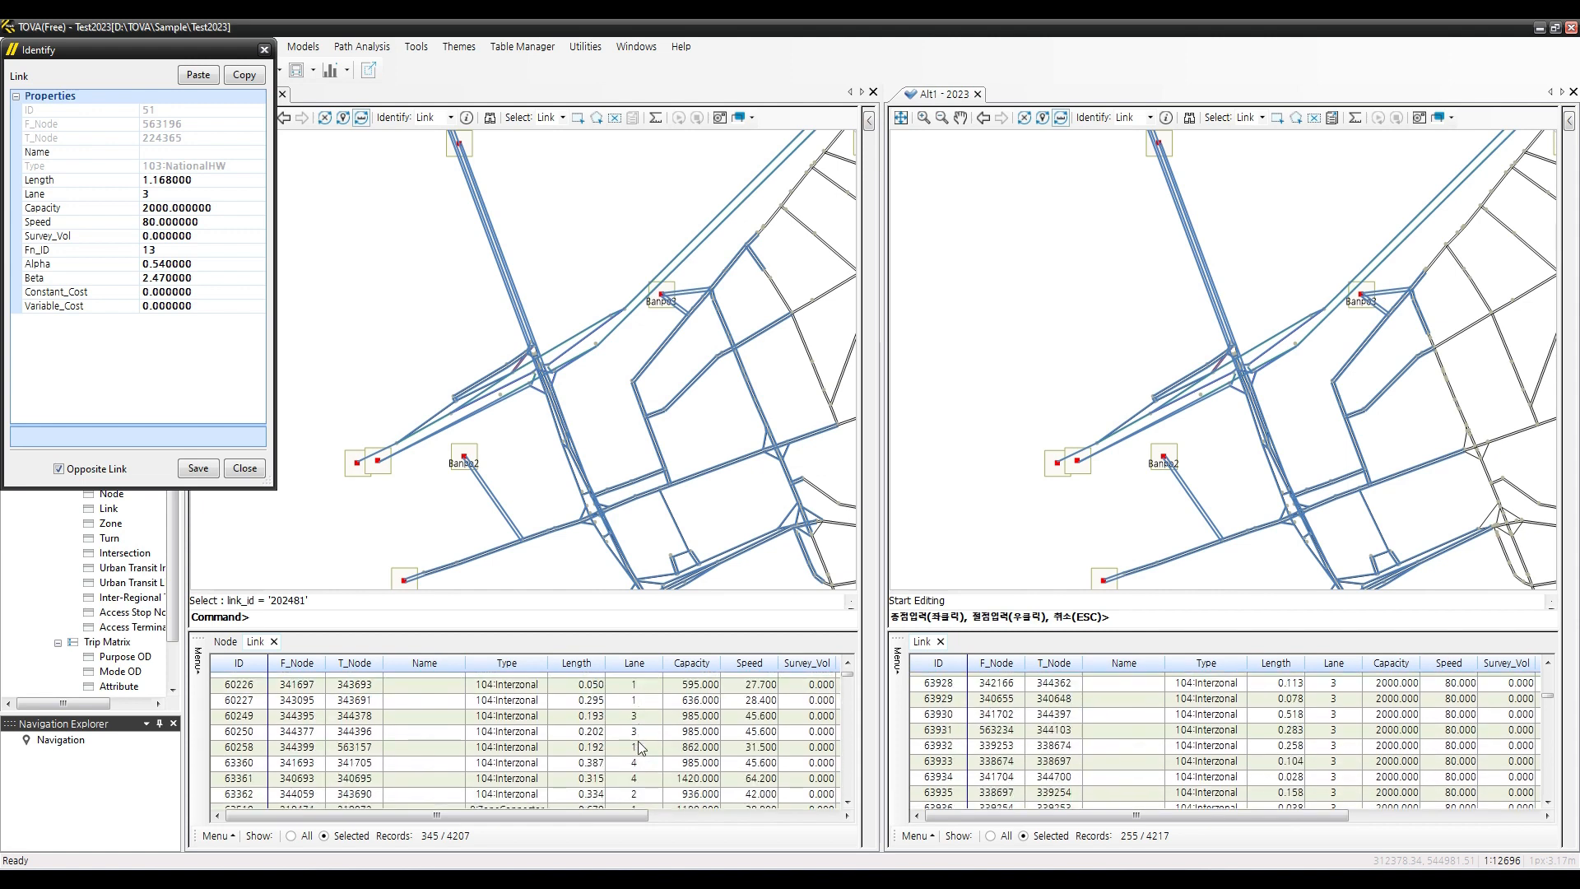
scroll(641, 747, down, 5)
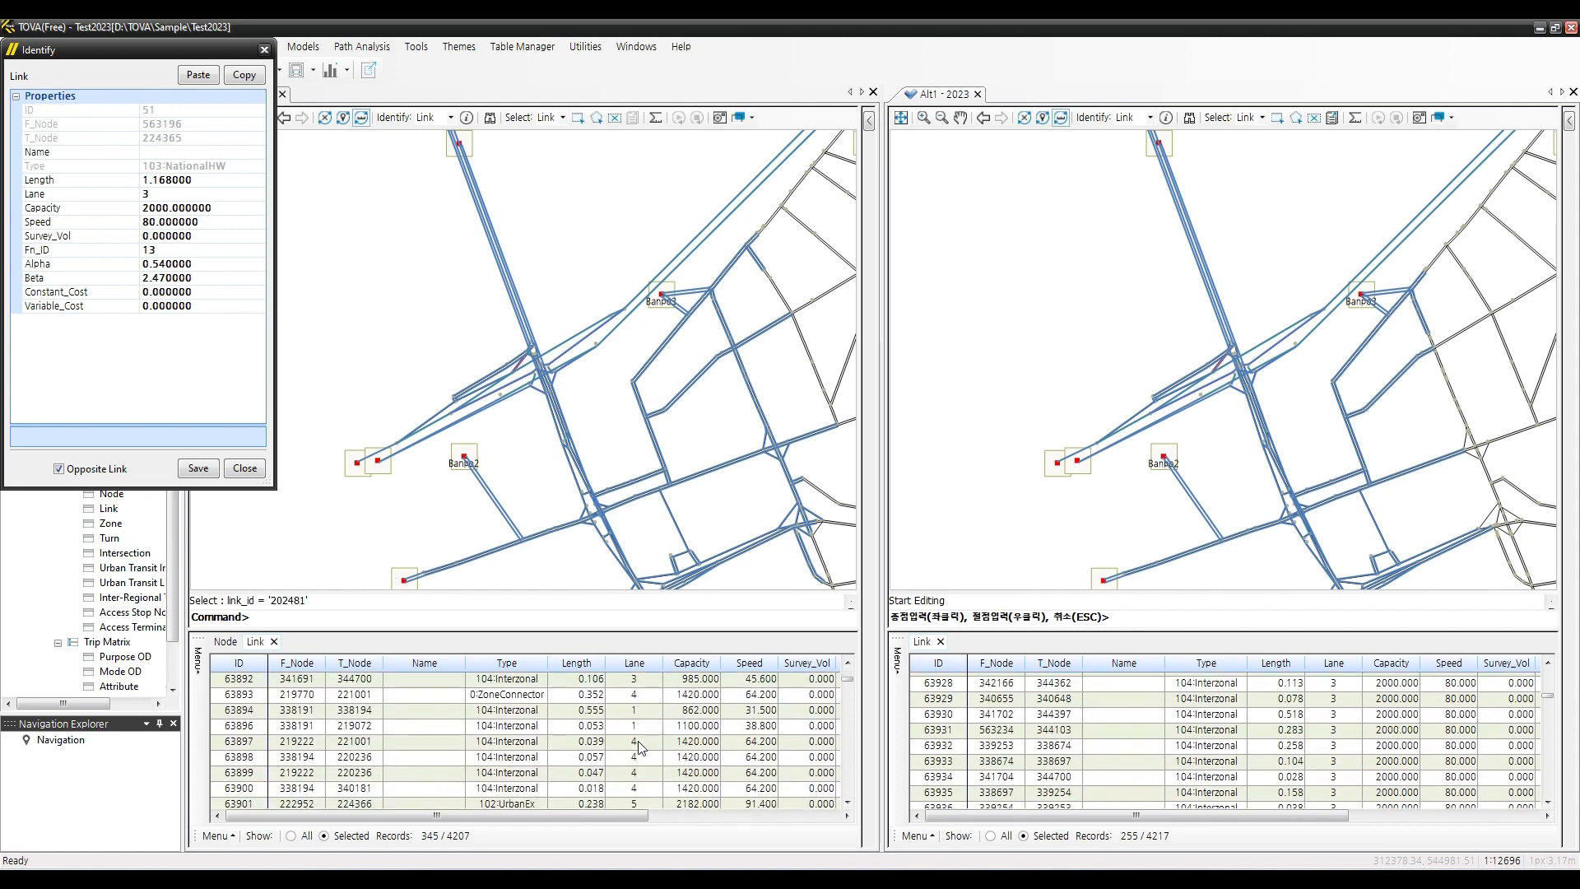
scroll(642, 747, down, 5)
scroll(641, 748, up, 2)
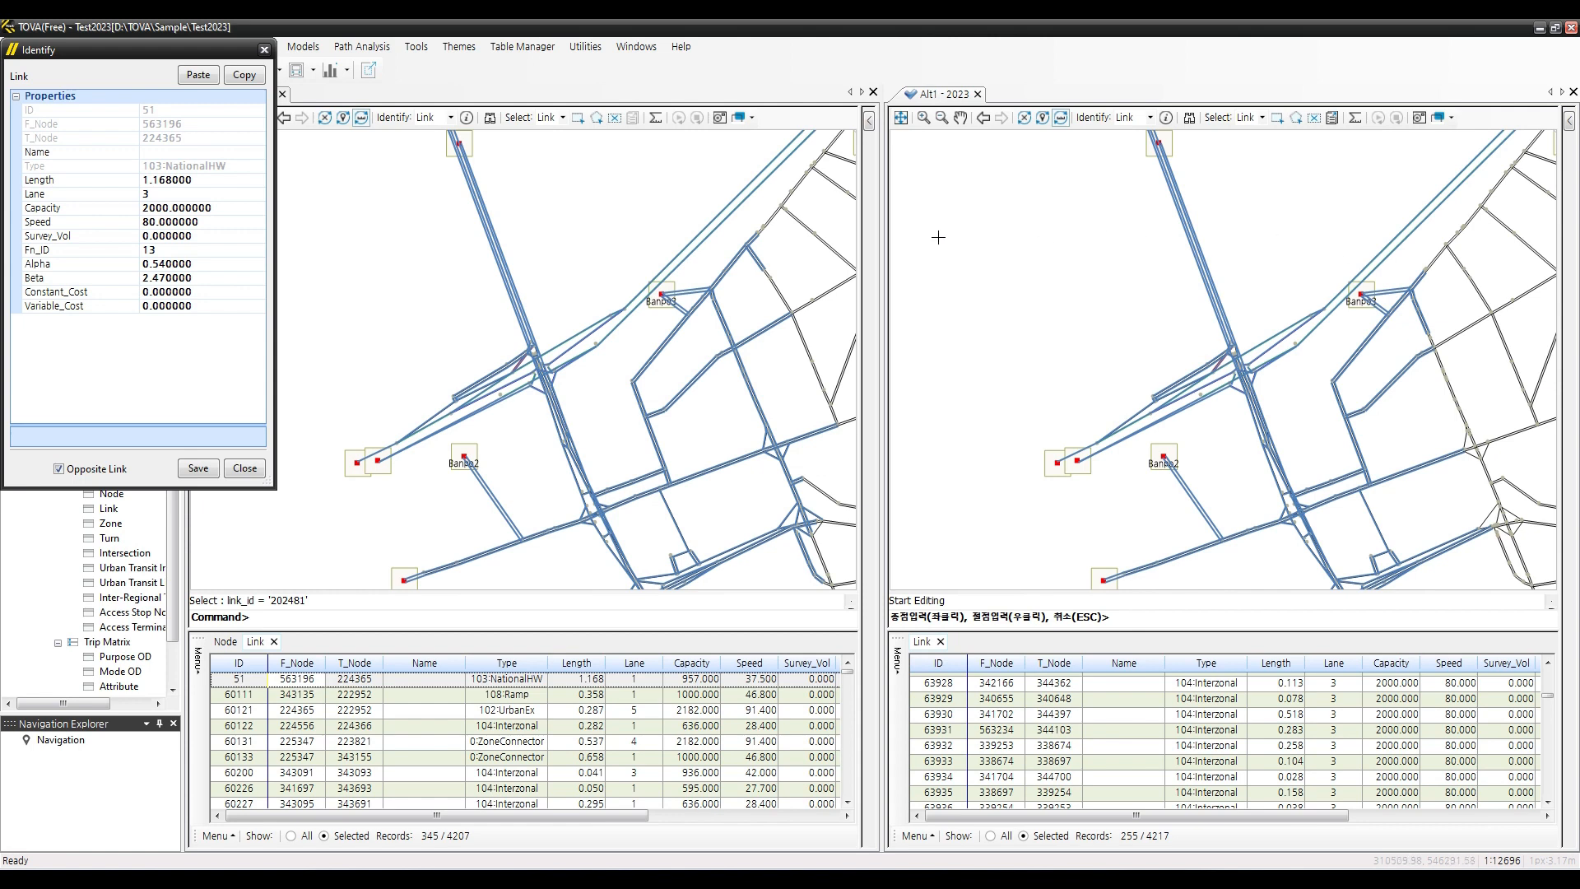
Set the name of Alt1 link 51 to "aaa" and save it
click(107, 143)
click(148, 153)
text(aaa)
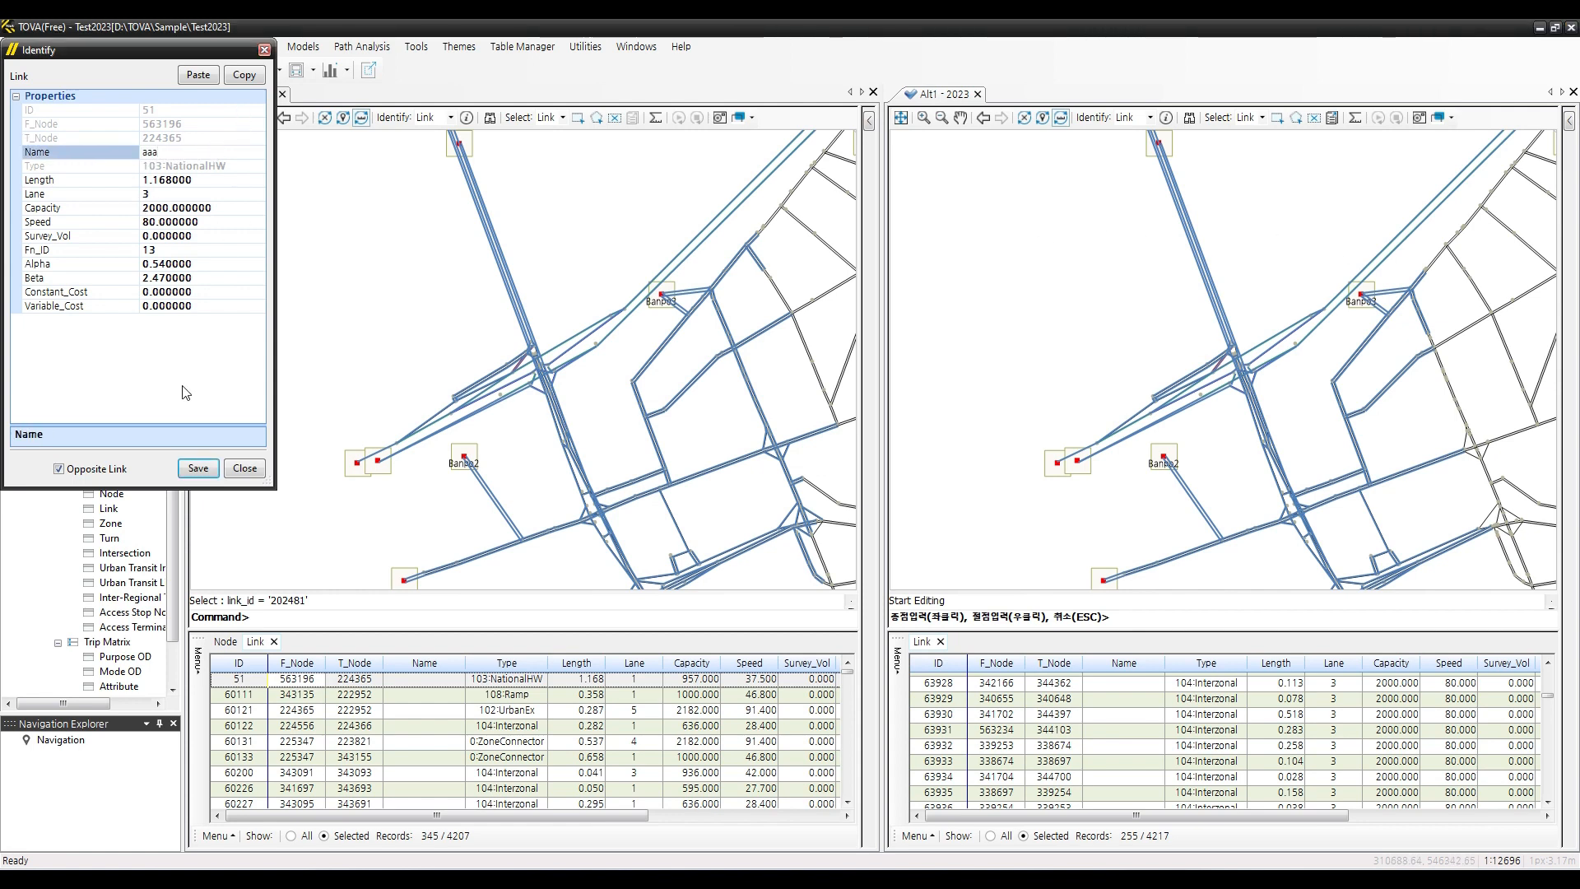
click(197, 468)
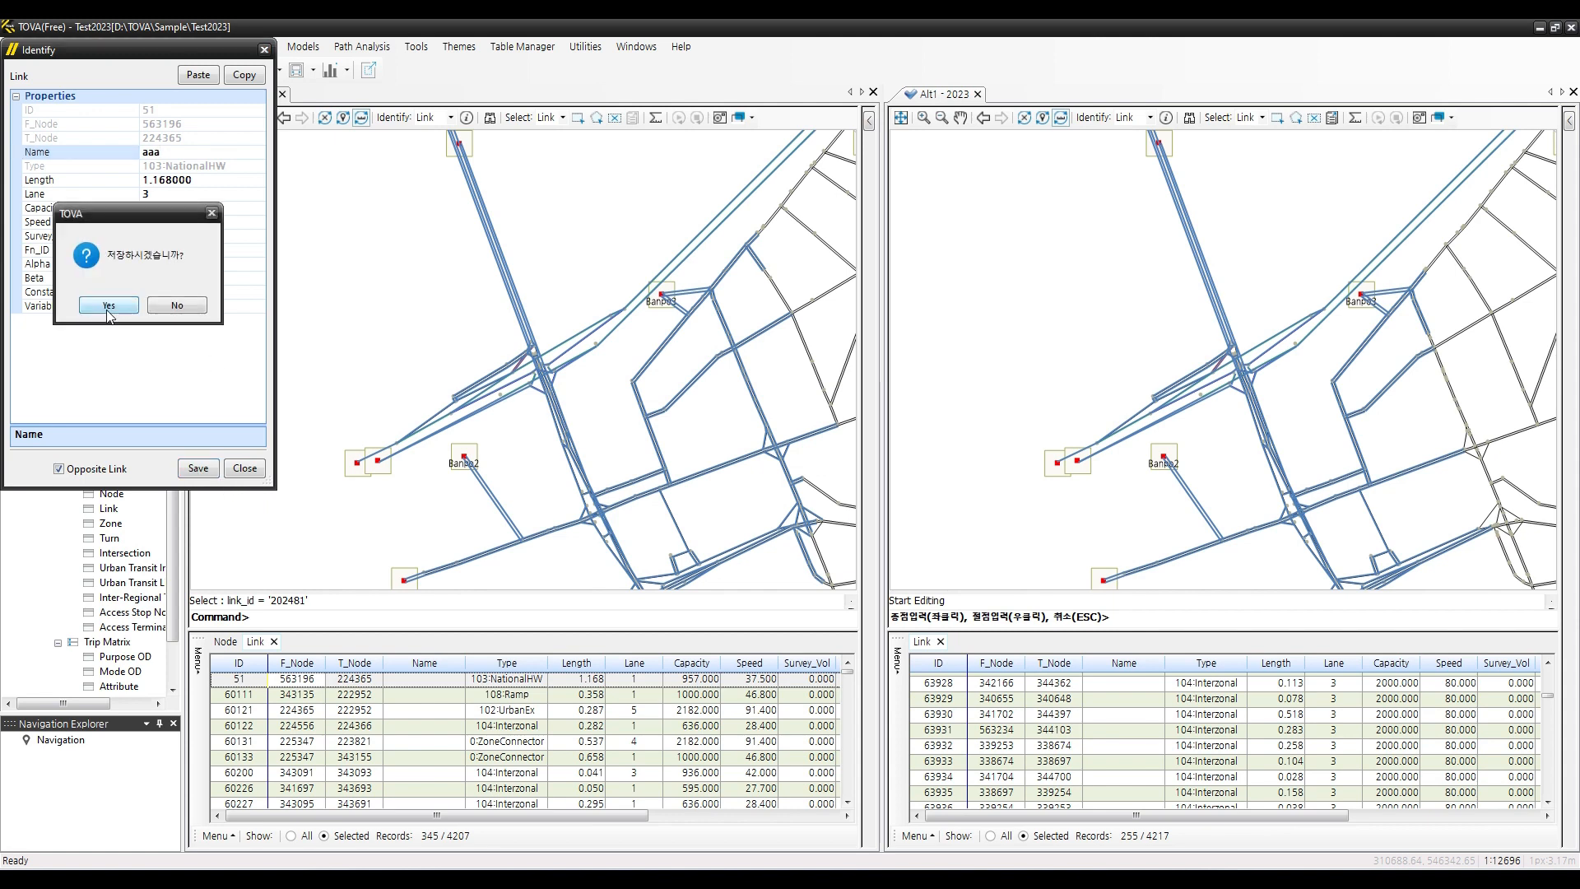
click(107, 309)
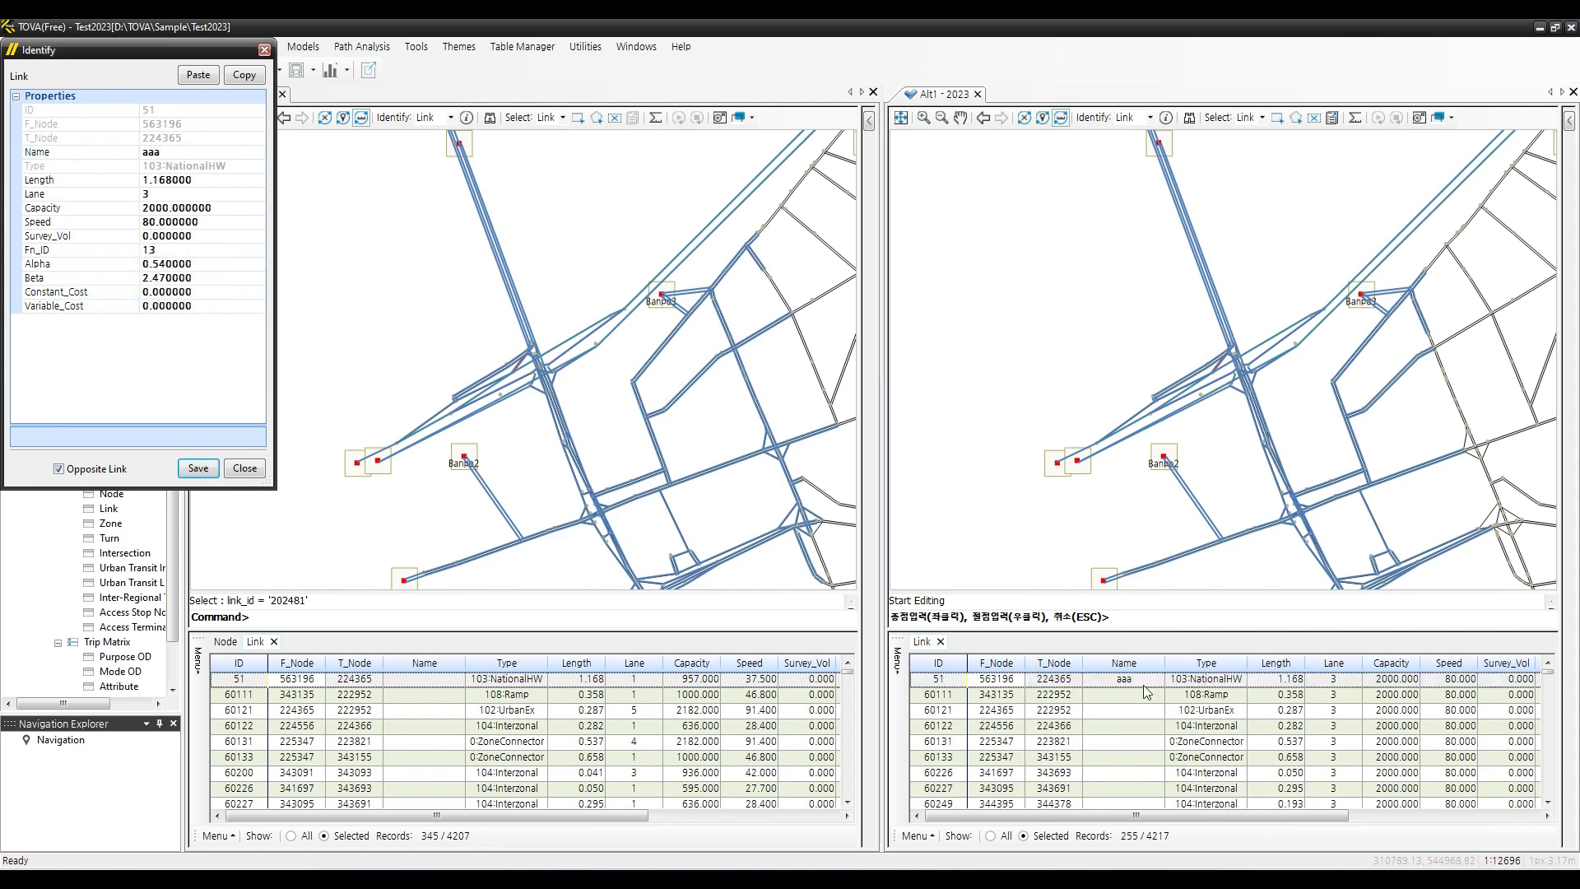
Copy link 51's attributes including the name, paste them onto all selected Alt1 links and check the records
click(247, 76)
click(1330, 115)
scroll(1141, 741, down, 3)
scroll(1139, 736, down, 5)
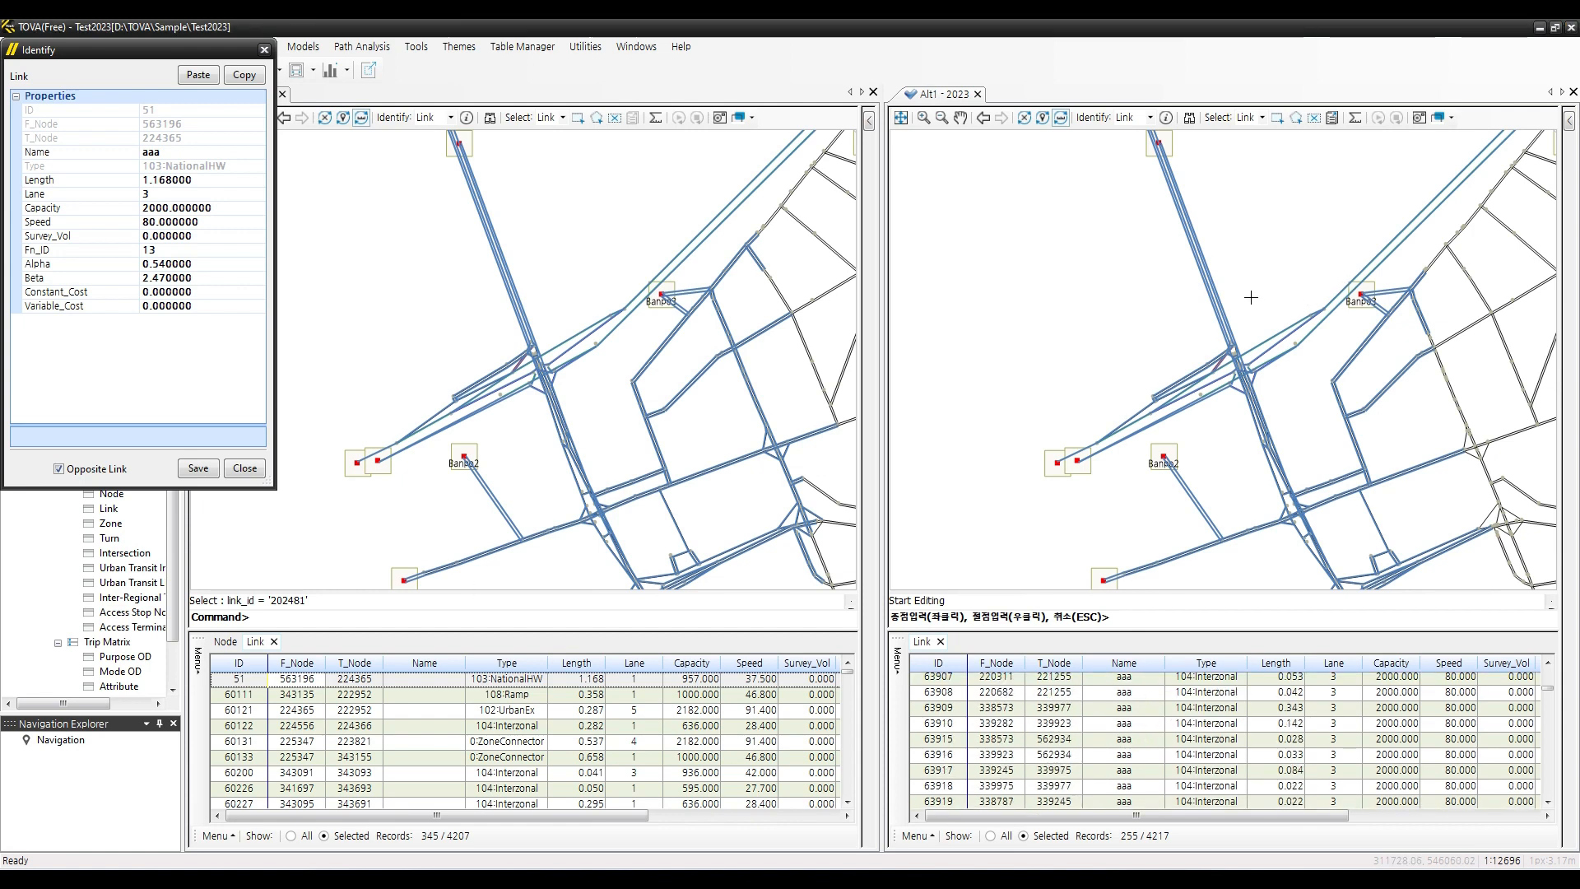
Close Identify and clear the link selections on both the Alt1 and BASE maps
click(245, 468)
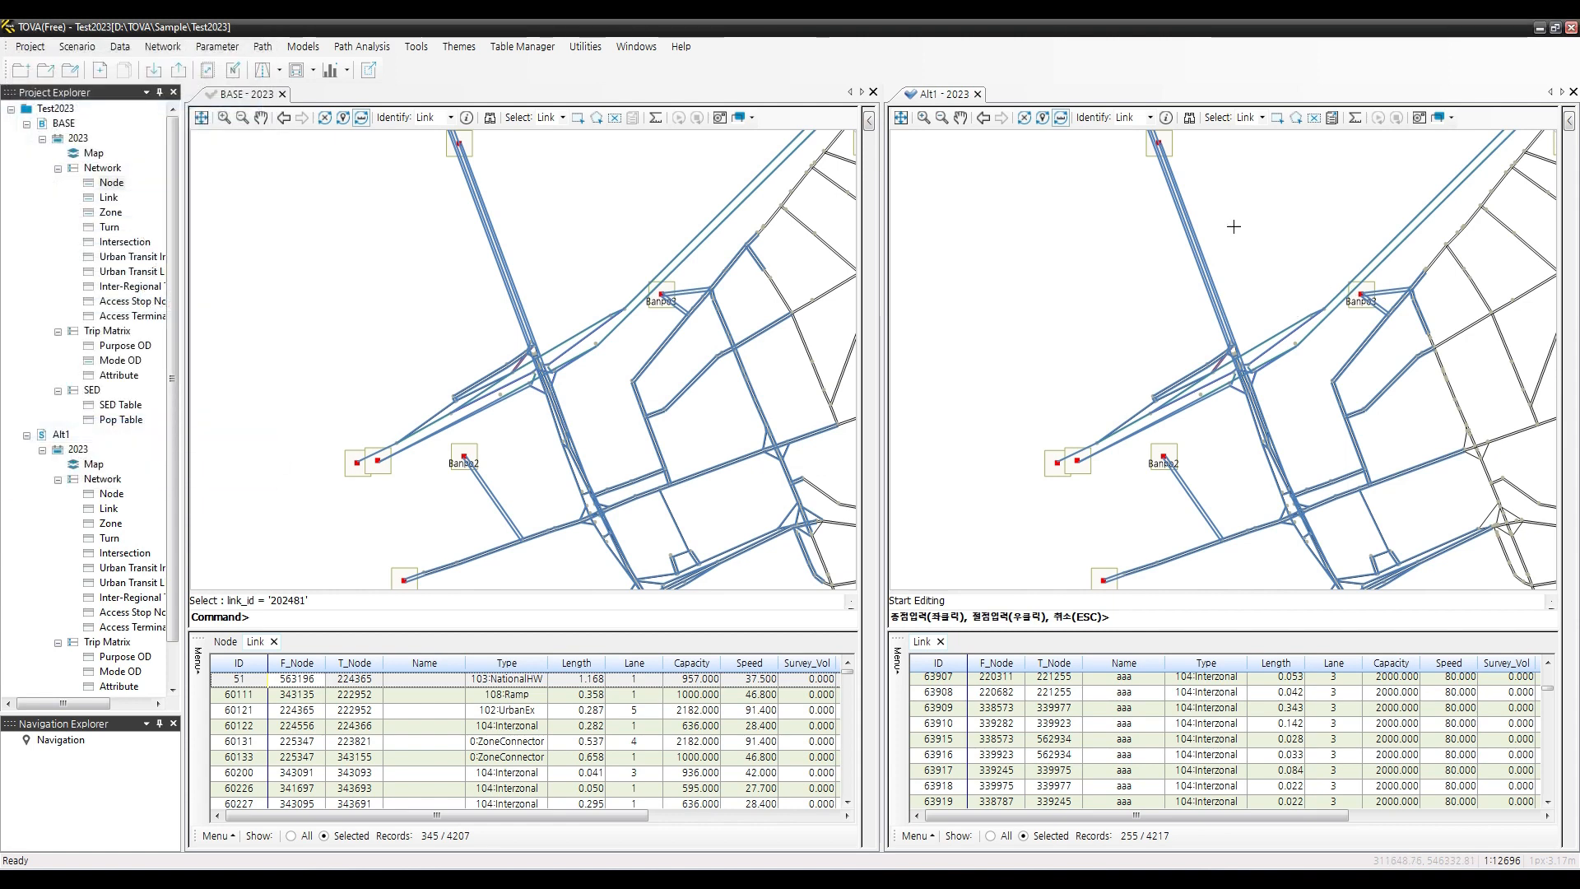
click(1314, 116)
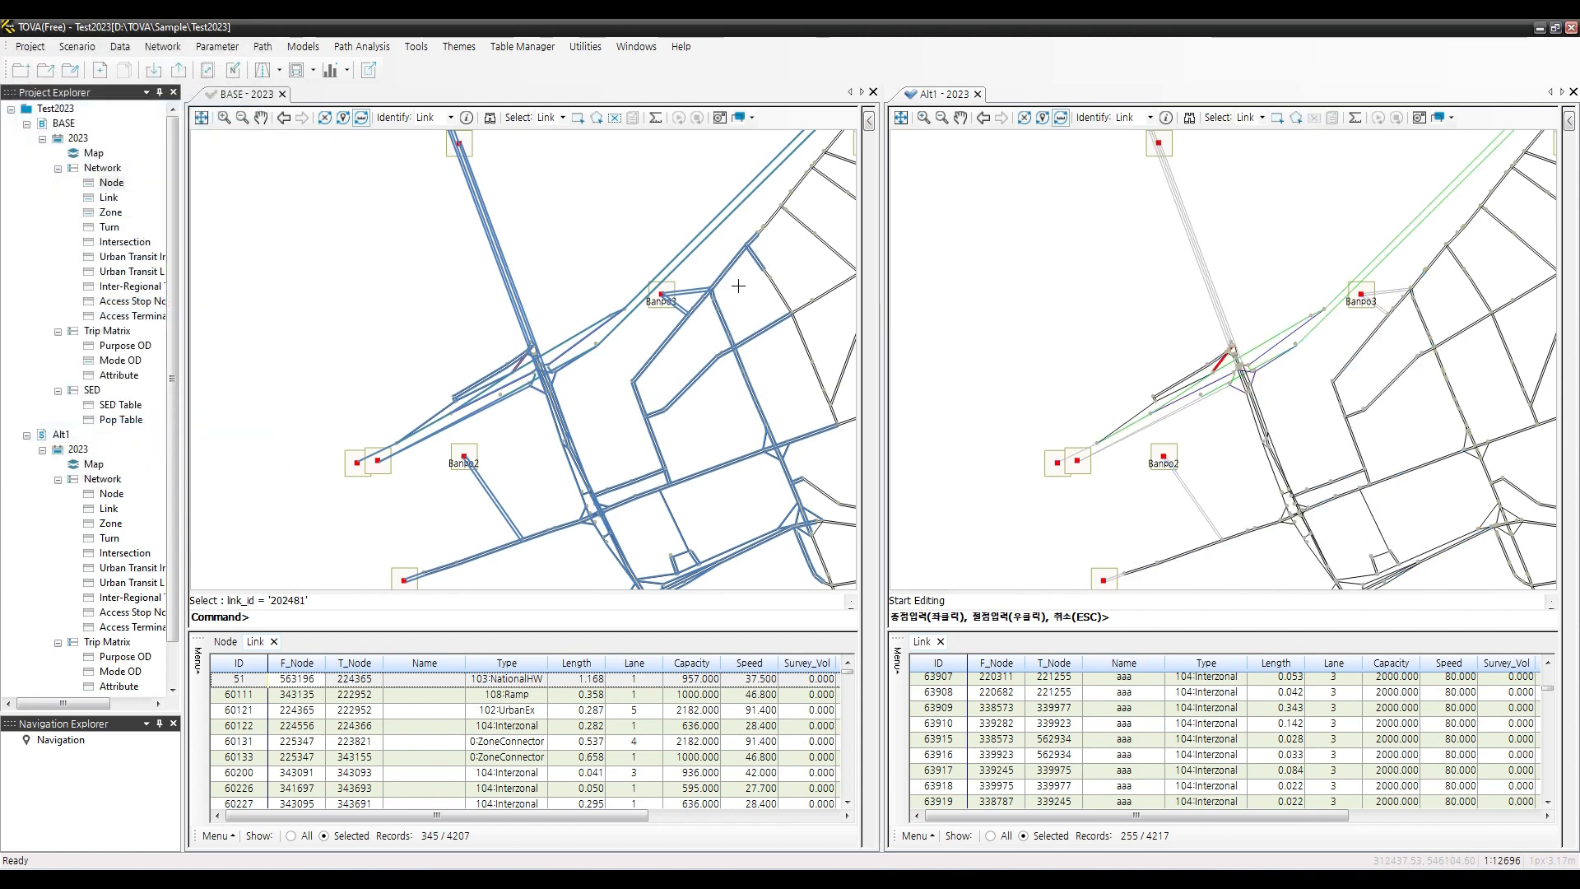
click(614, 118)
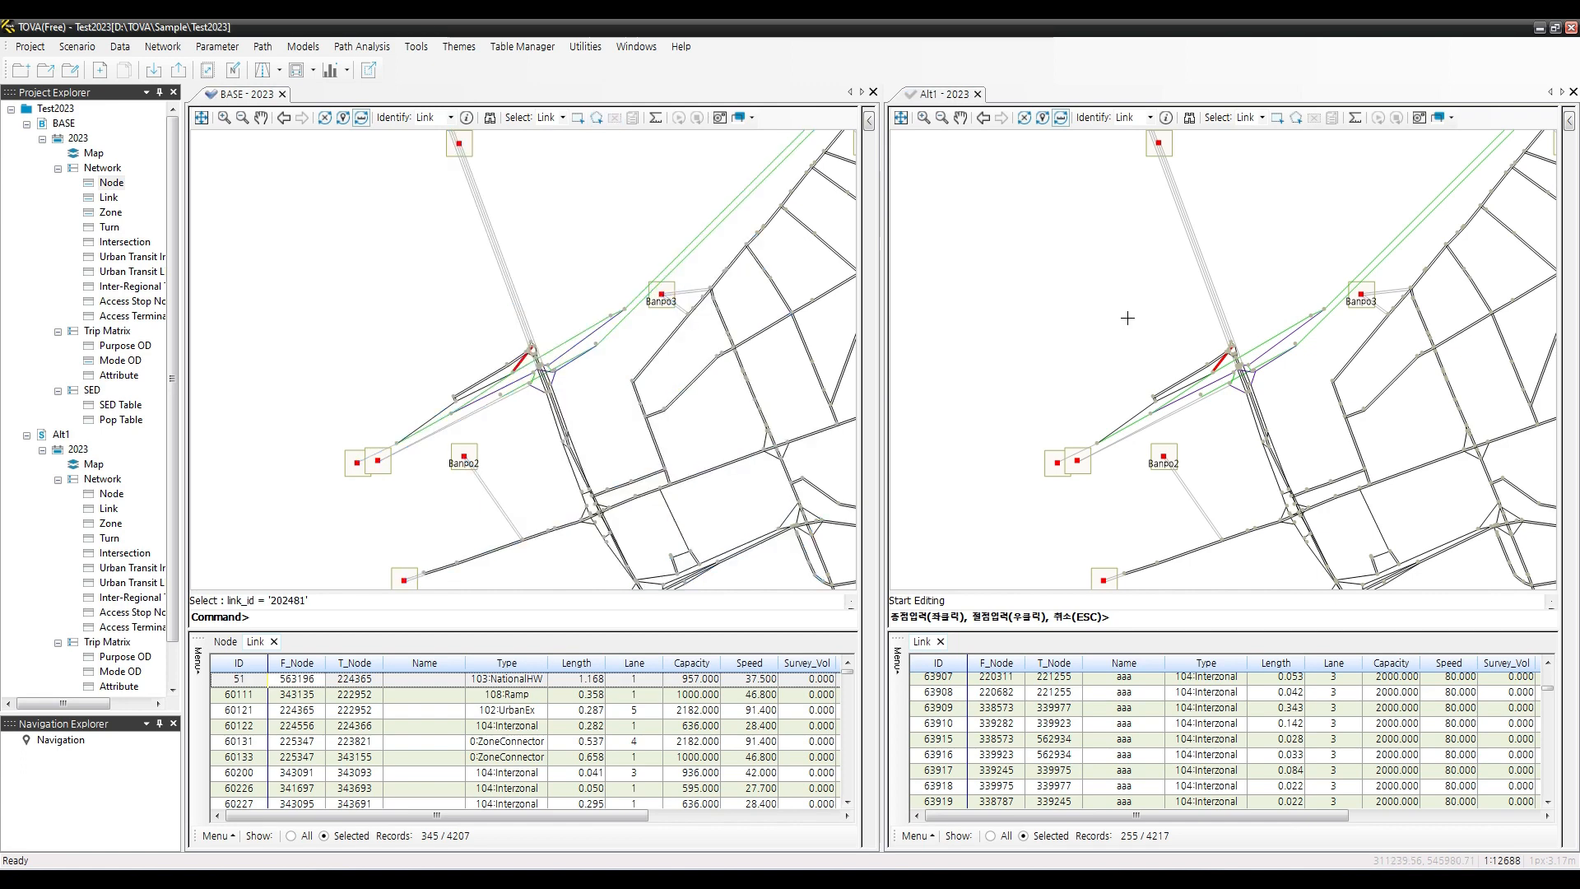
Open the Ruler for the Alt1 network and start map picking with the Path Select method
click(1354, 118)
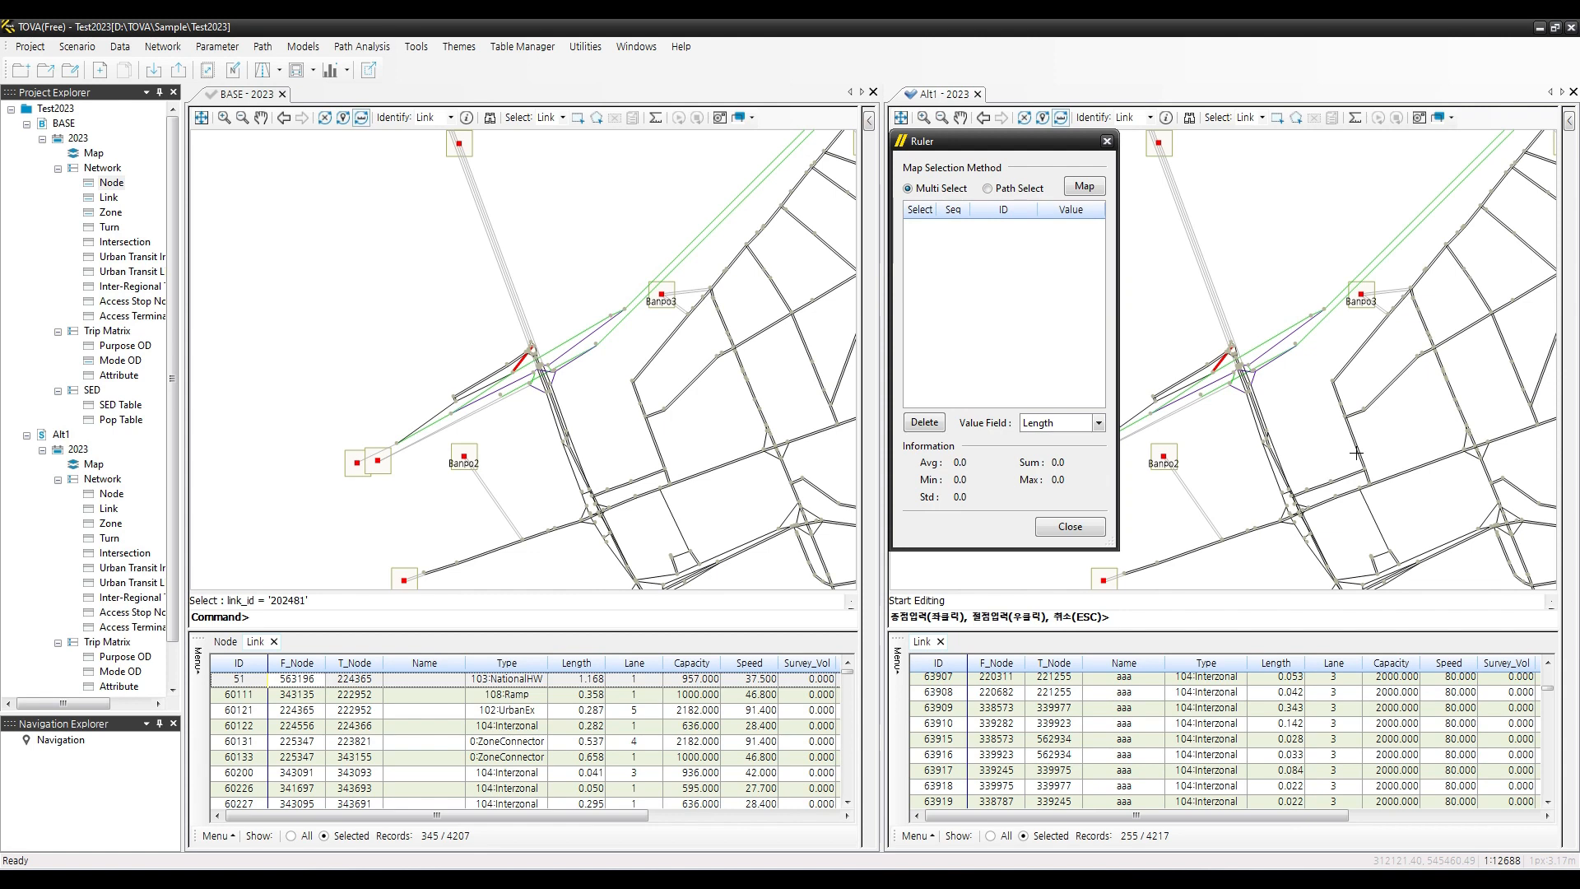
scroll(1186, 400, down, 2)
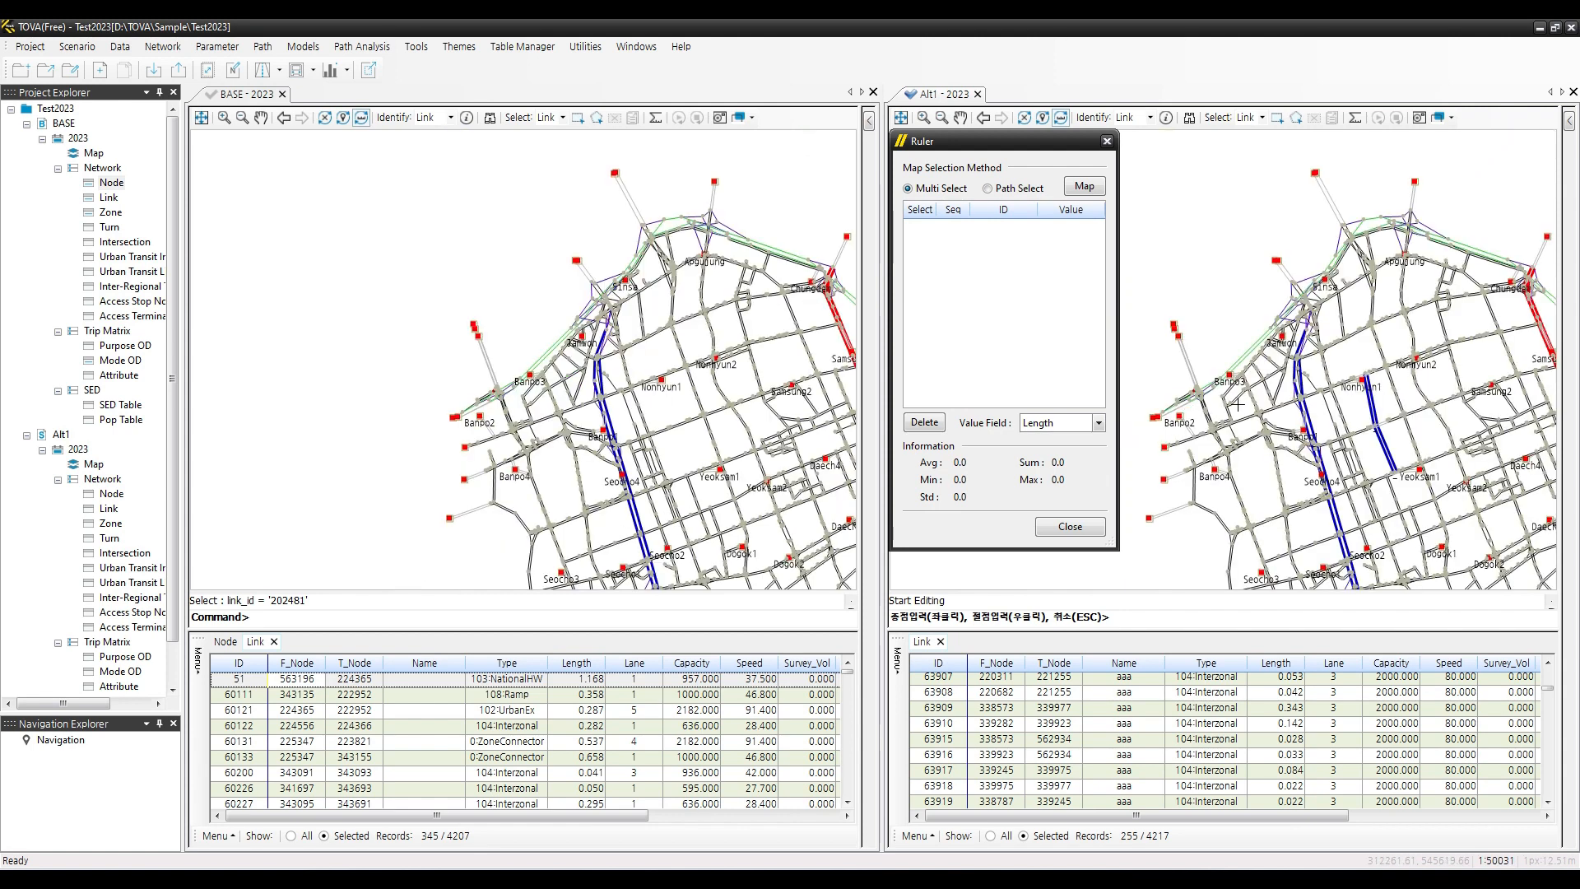
click(988, 189)
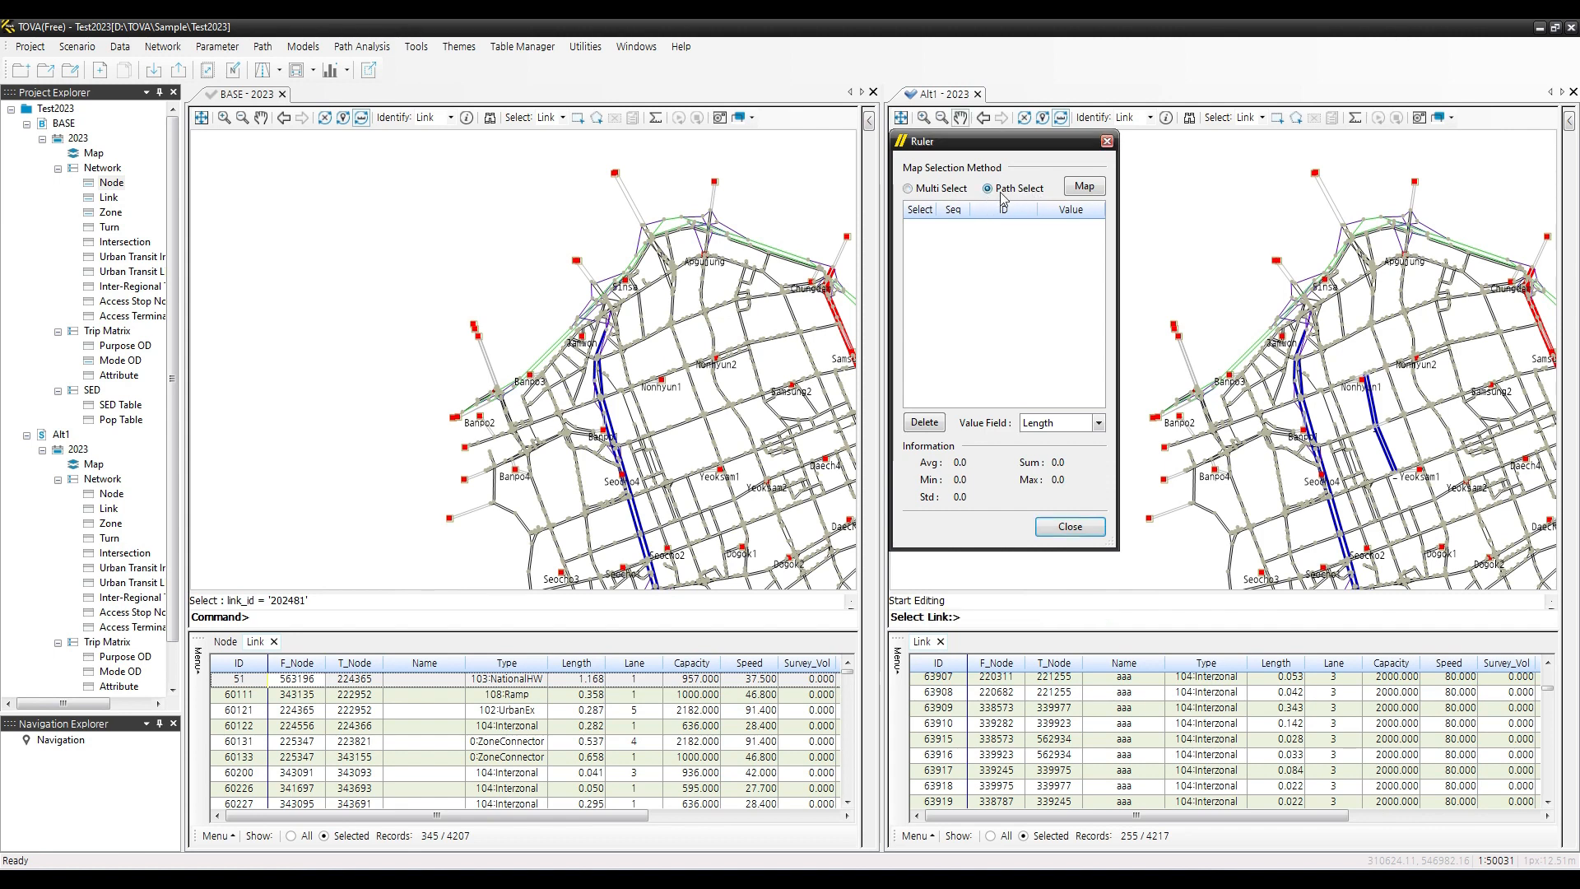
click(1083, 192)
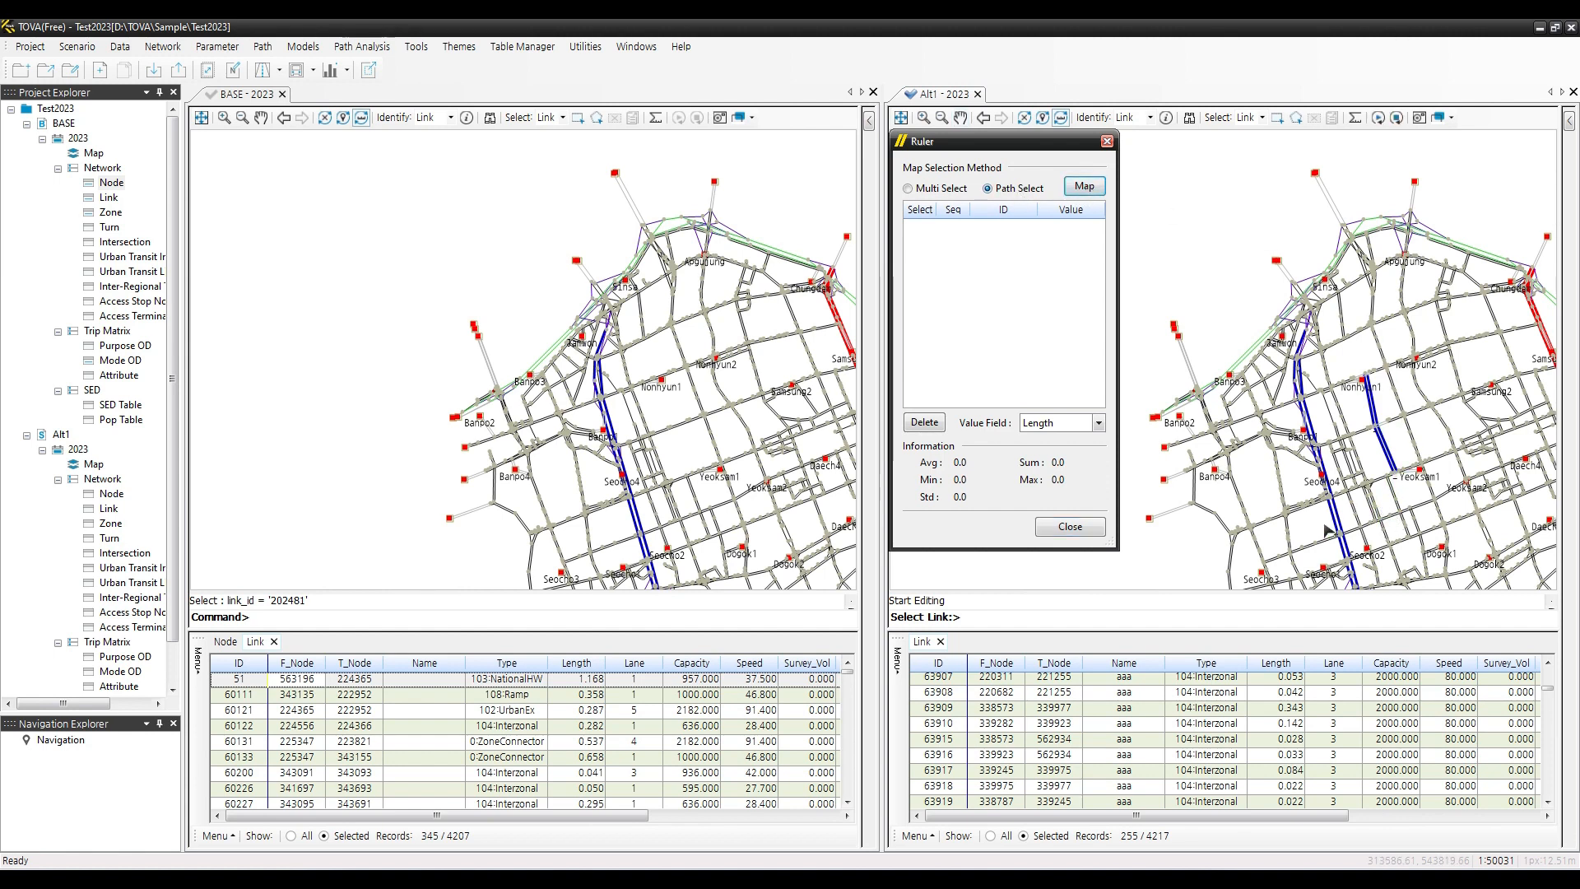
Measure the Alt1 path from the outer connector link 63347 southwest of Seocho3 to the long connector running southeast past Naegok
scroll(1286, 551, up, 5)
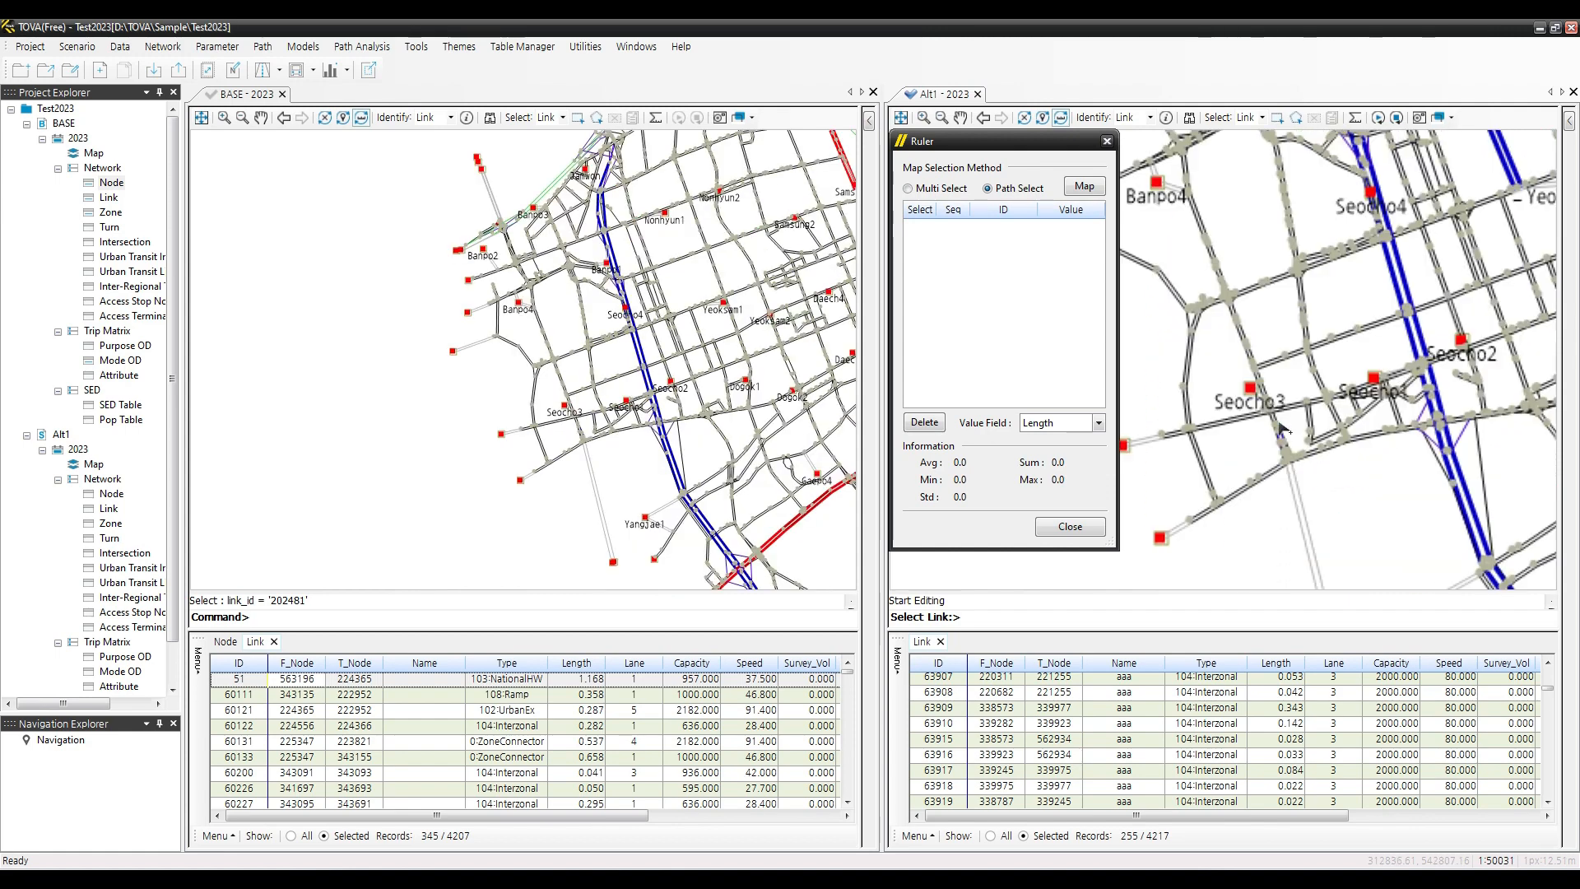
scroll(1284, 451, down, 3)
scroll(1205, 428, up, 3)
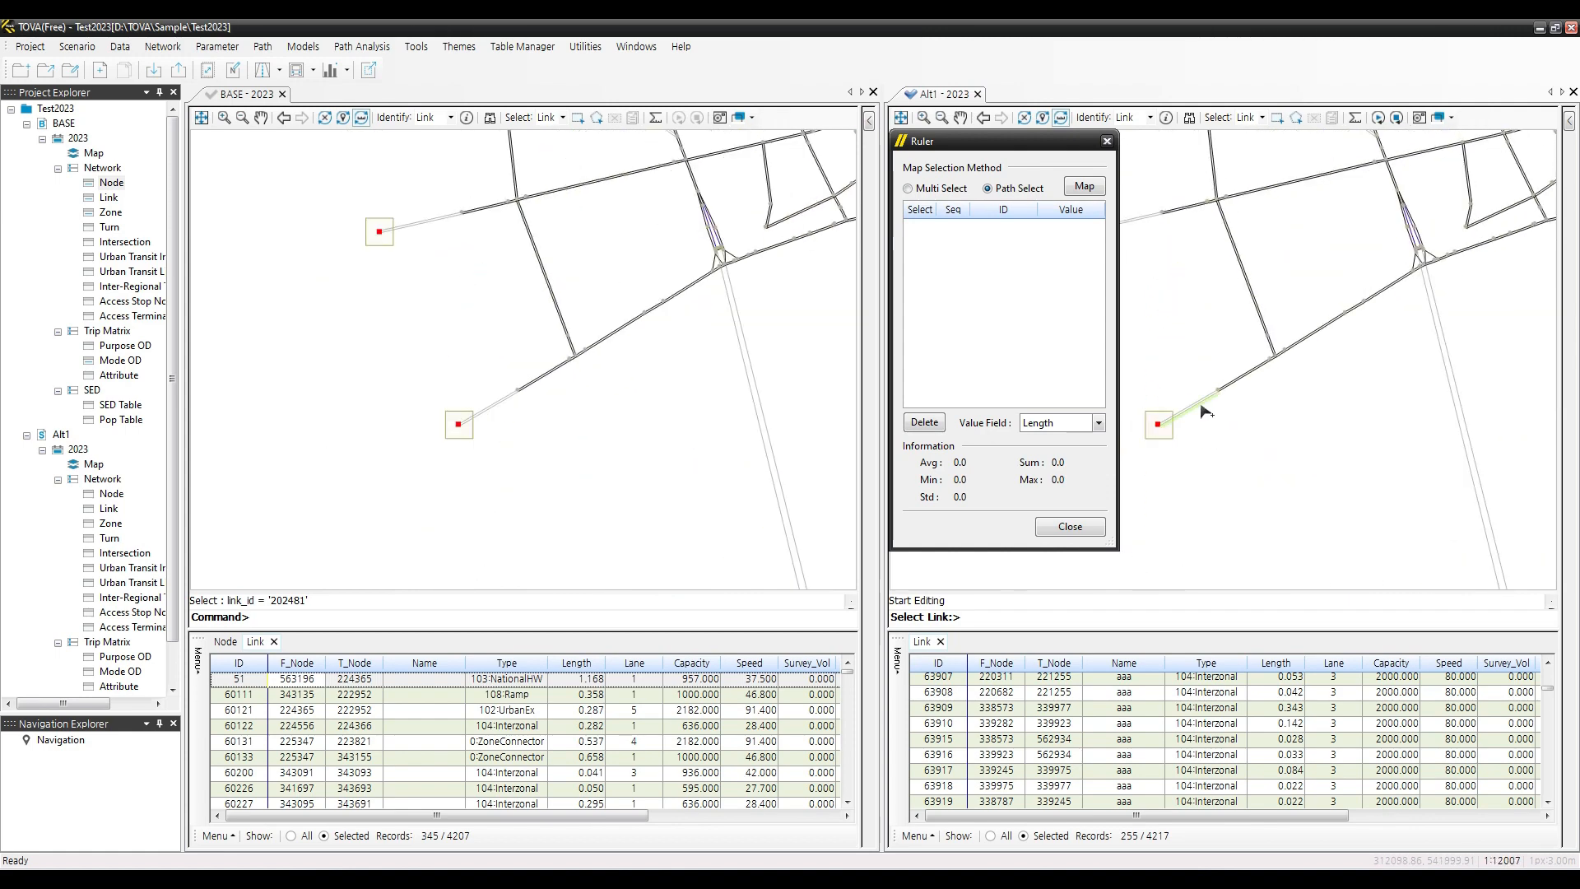
click(1198, 411)
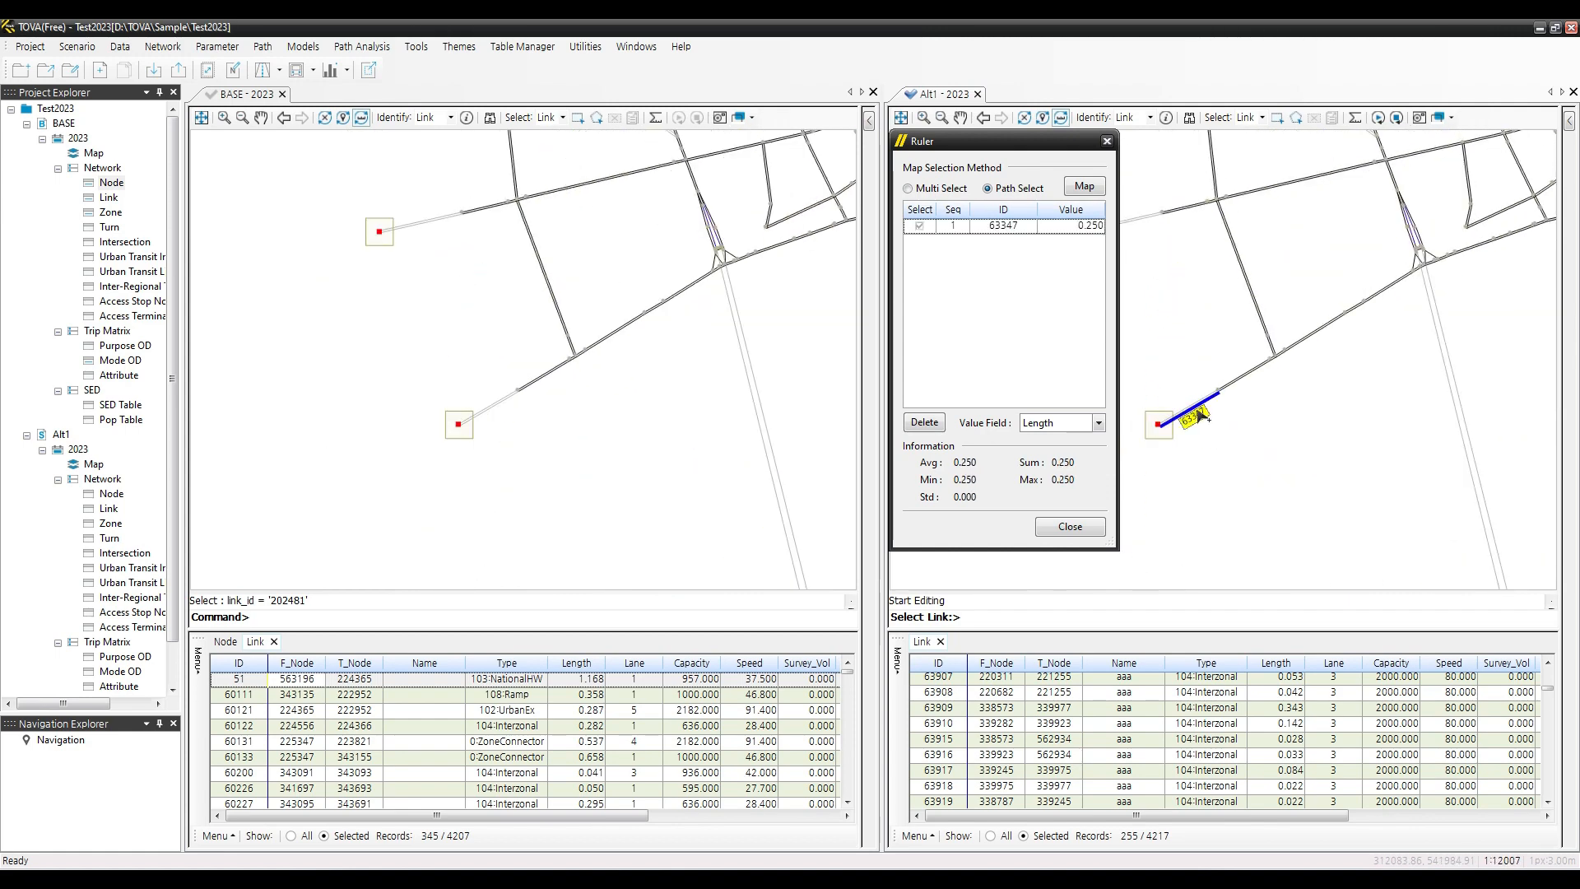
scroll(1200, 414, down, 7)
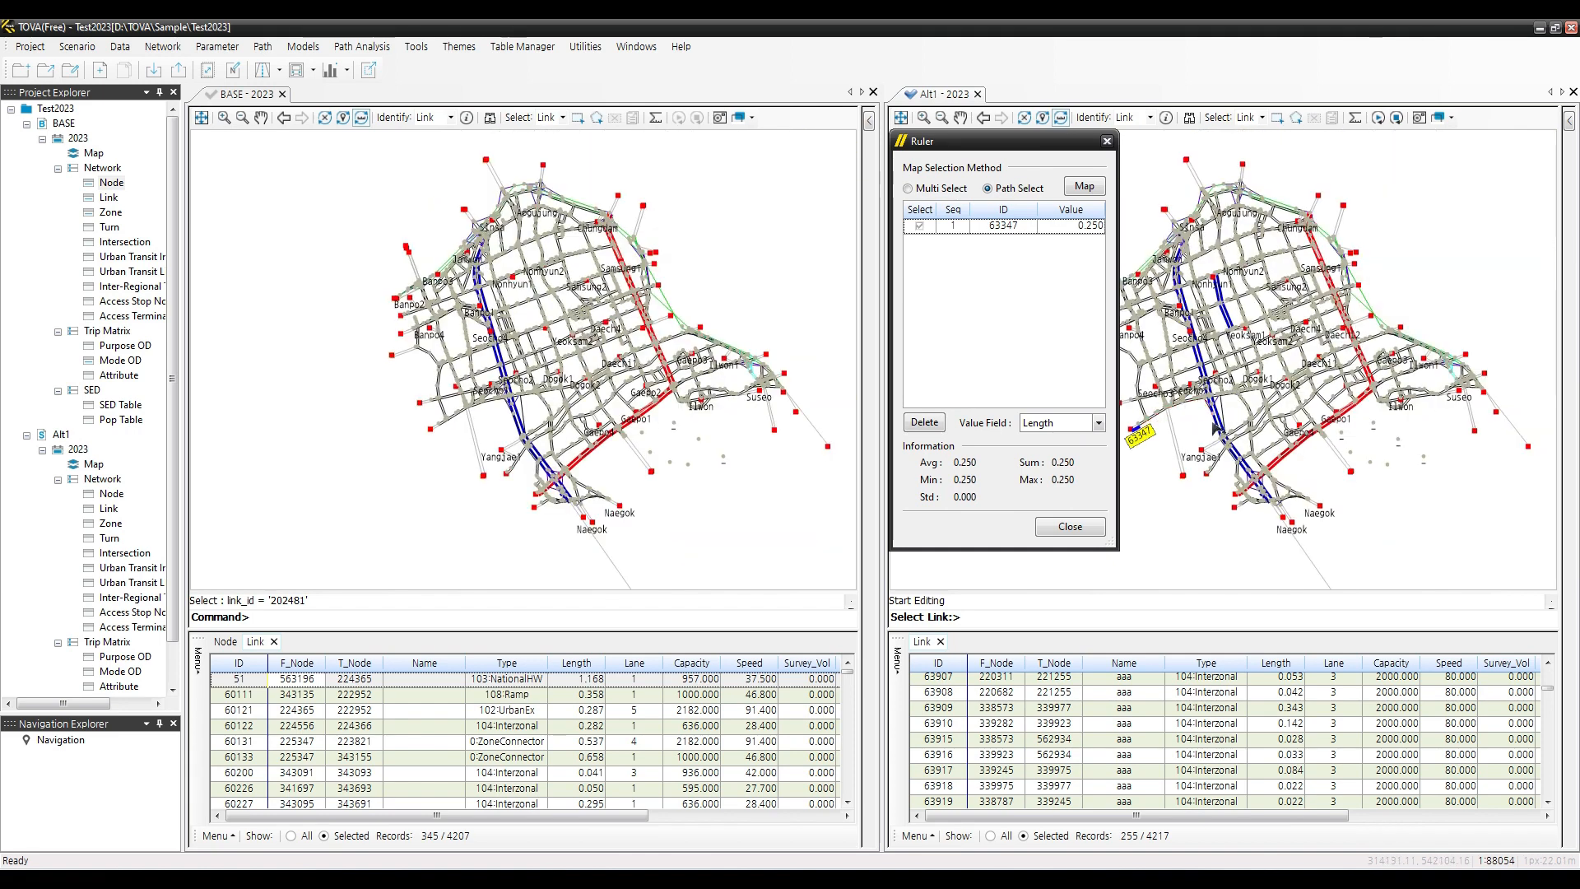
scroll(1215, 426, up, 2)
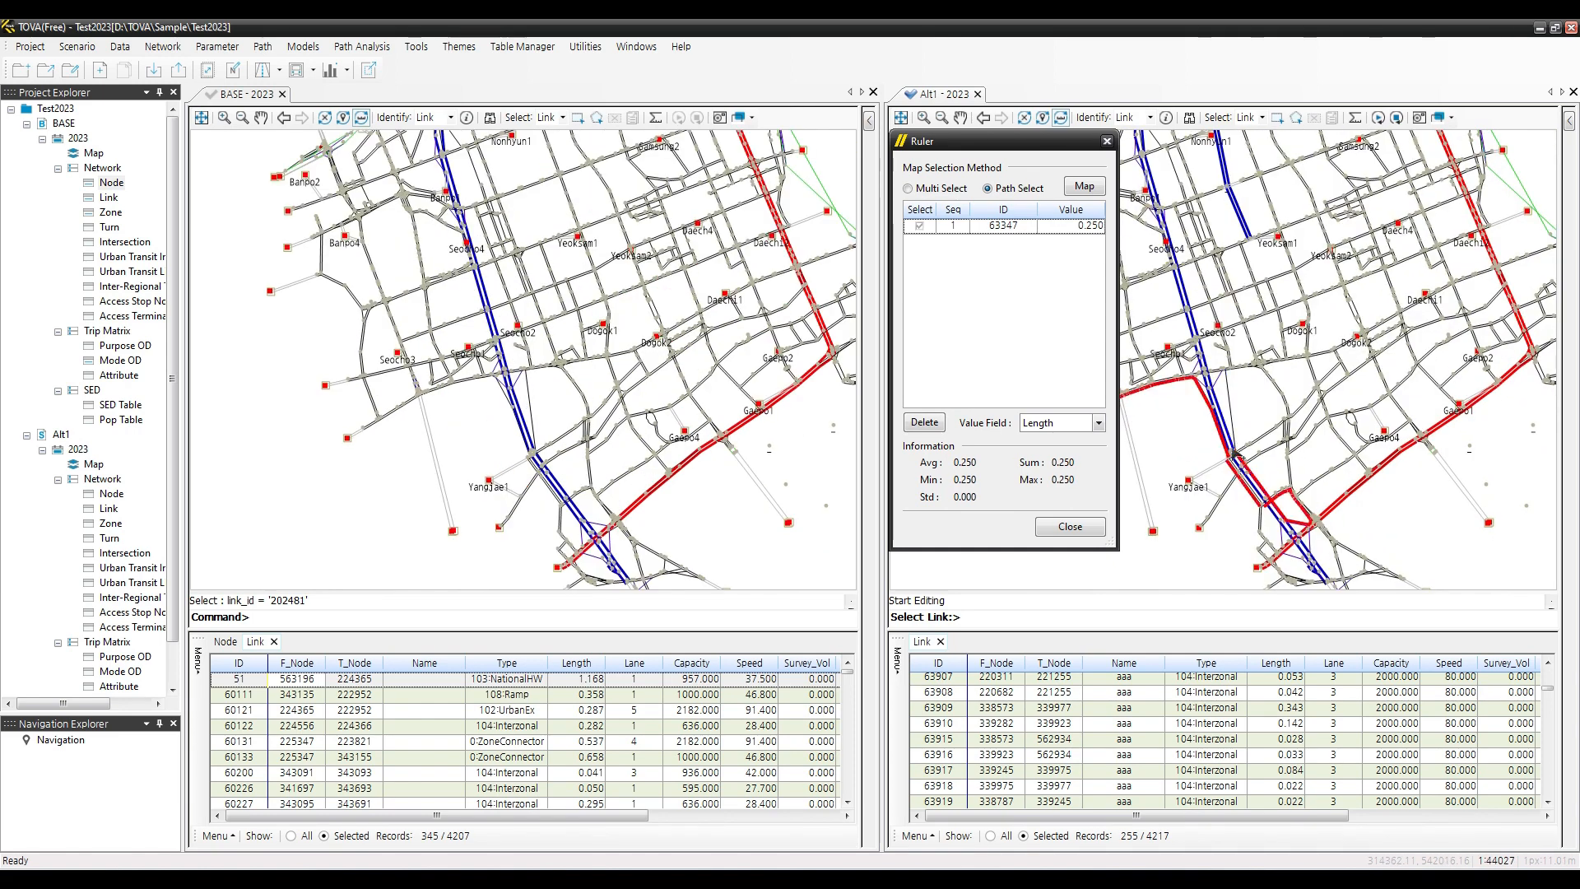
scroll(1346, 466, down, 4)
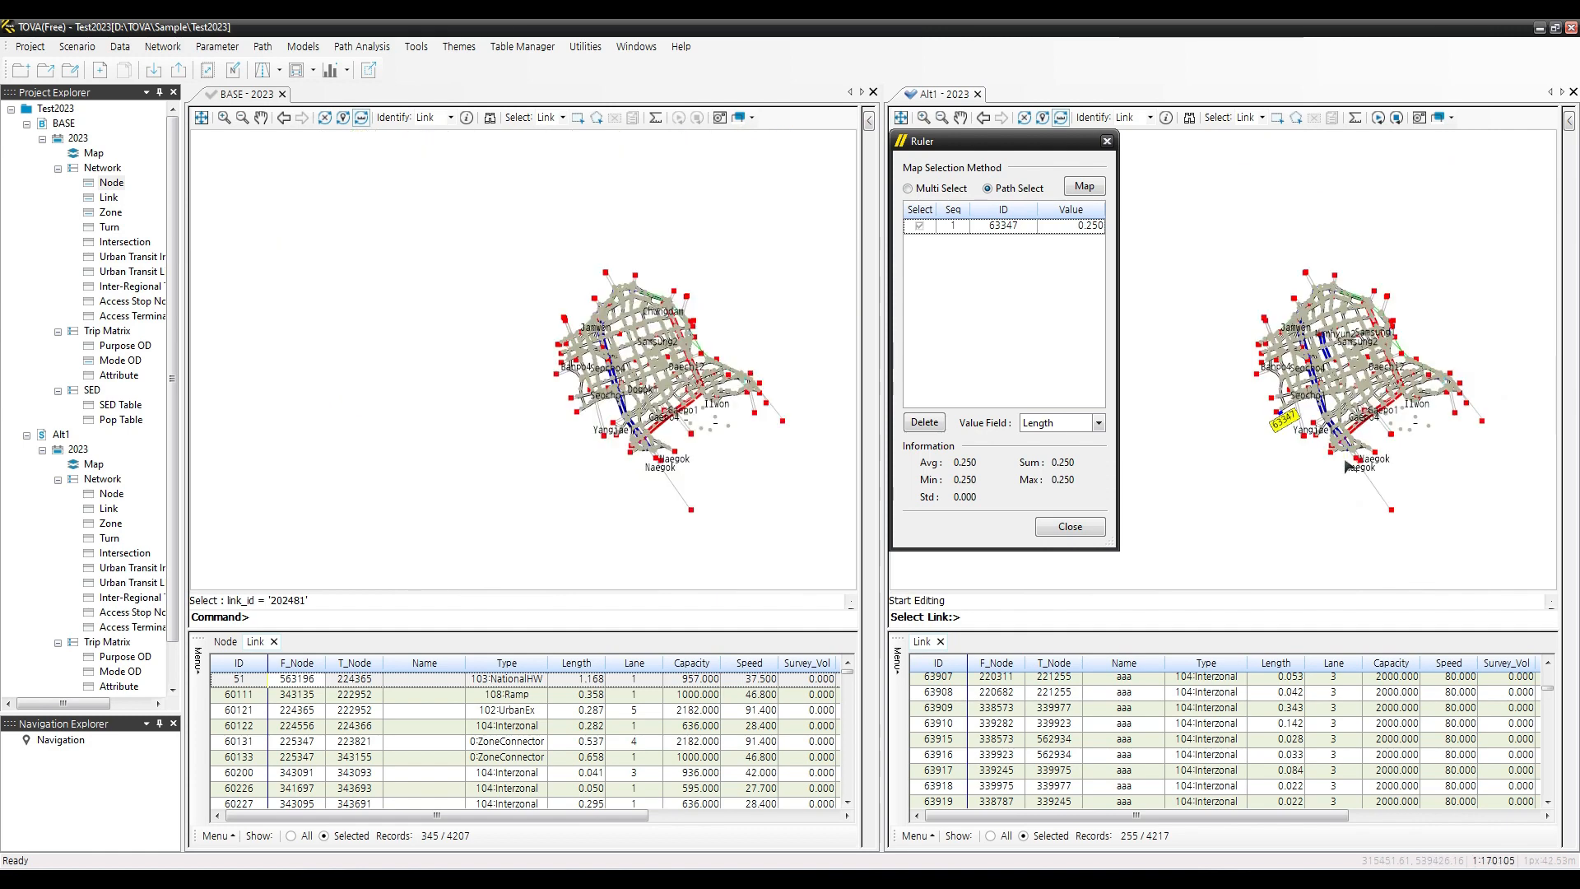
scroll(1349, 460, up, 2)
click(1365, 399)
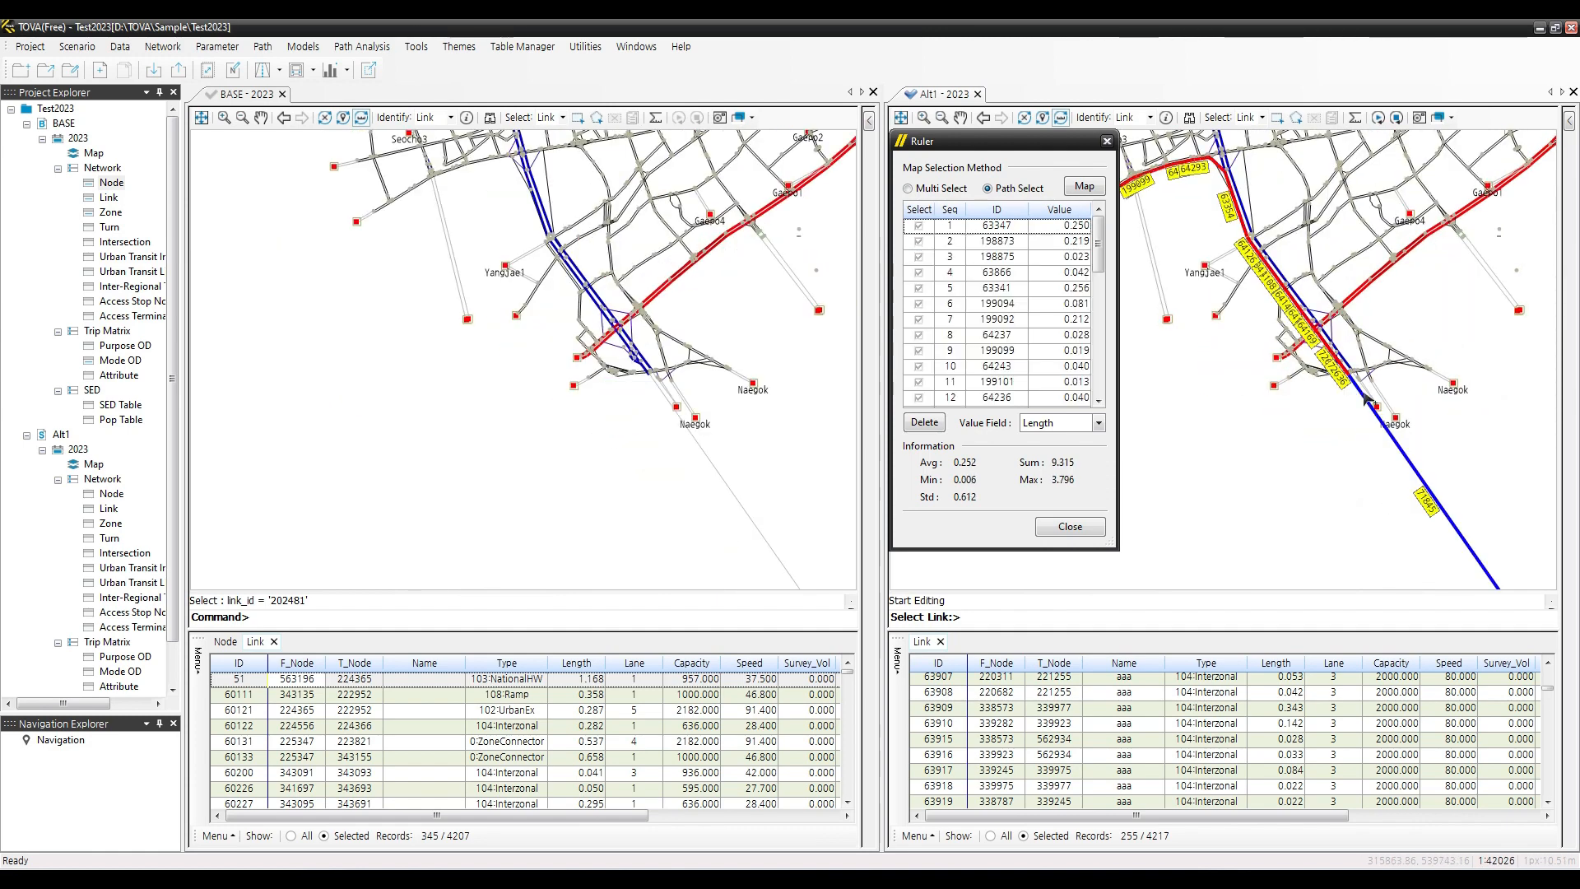
scroll(1365, 402, down, 1)
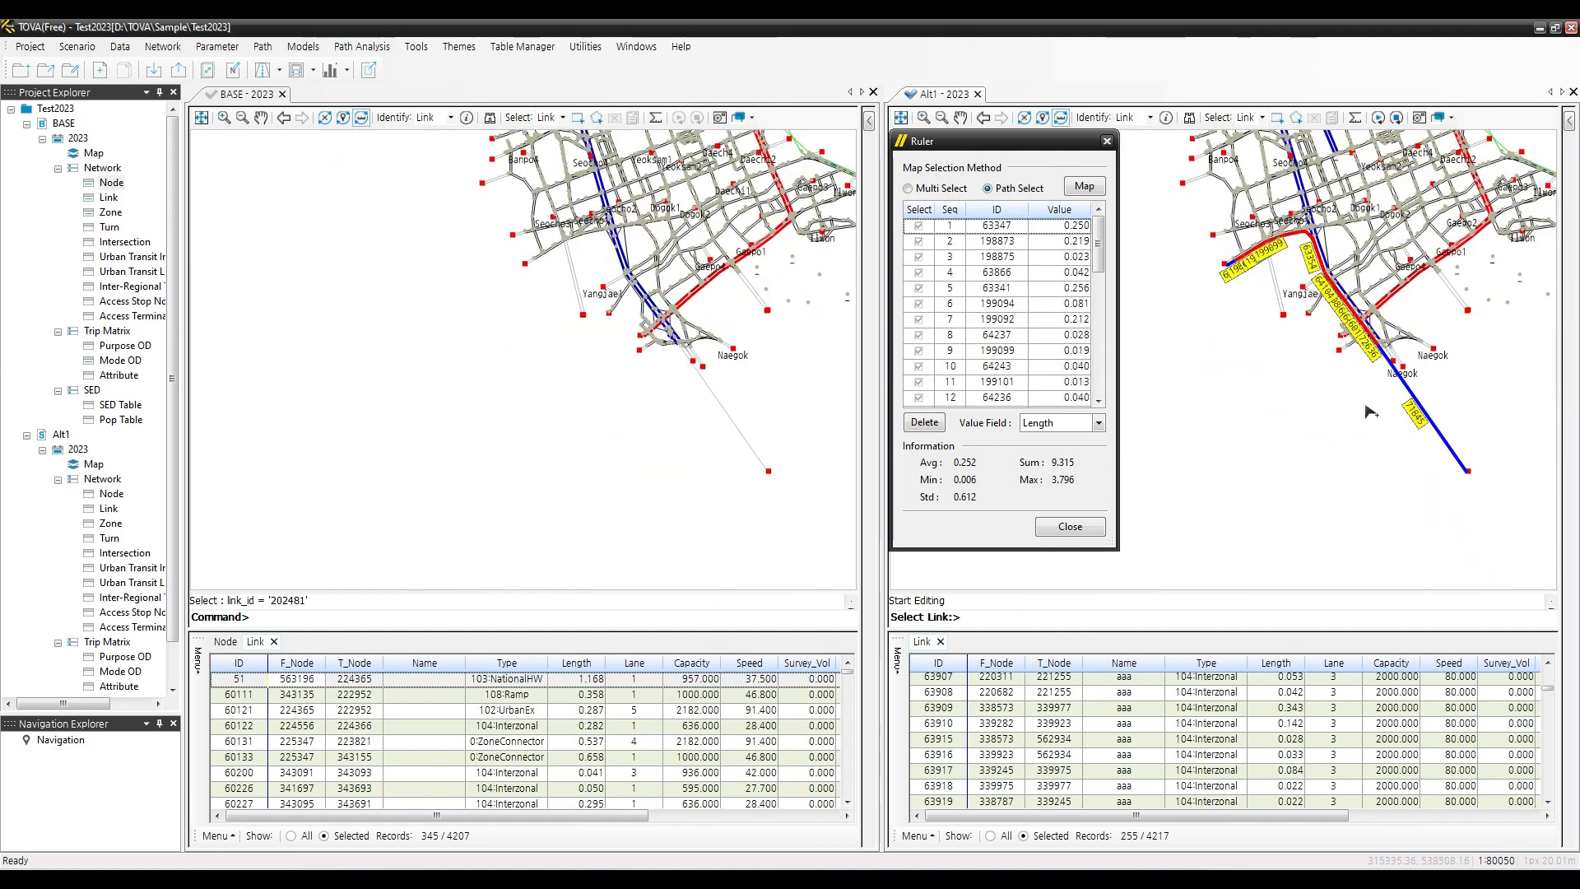
Check the Ruler's available value fields, keep Length, and close the Ruler
click(1069, 423)
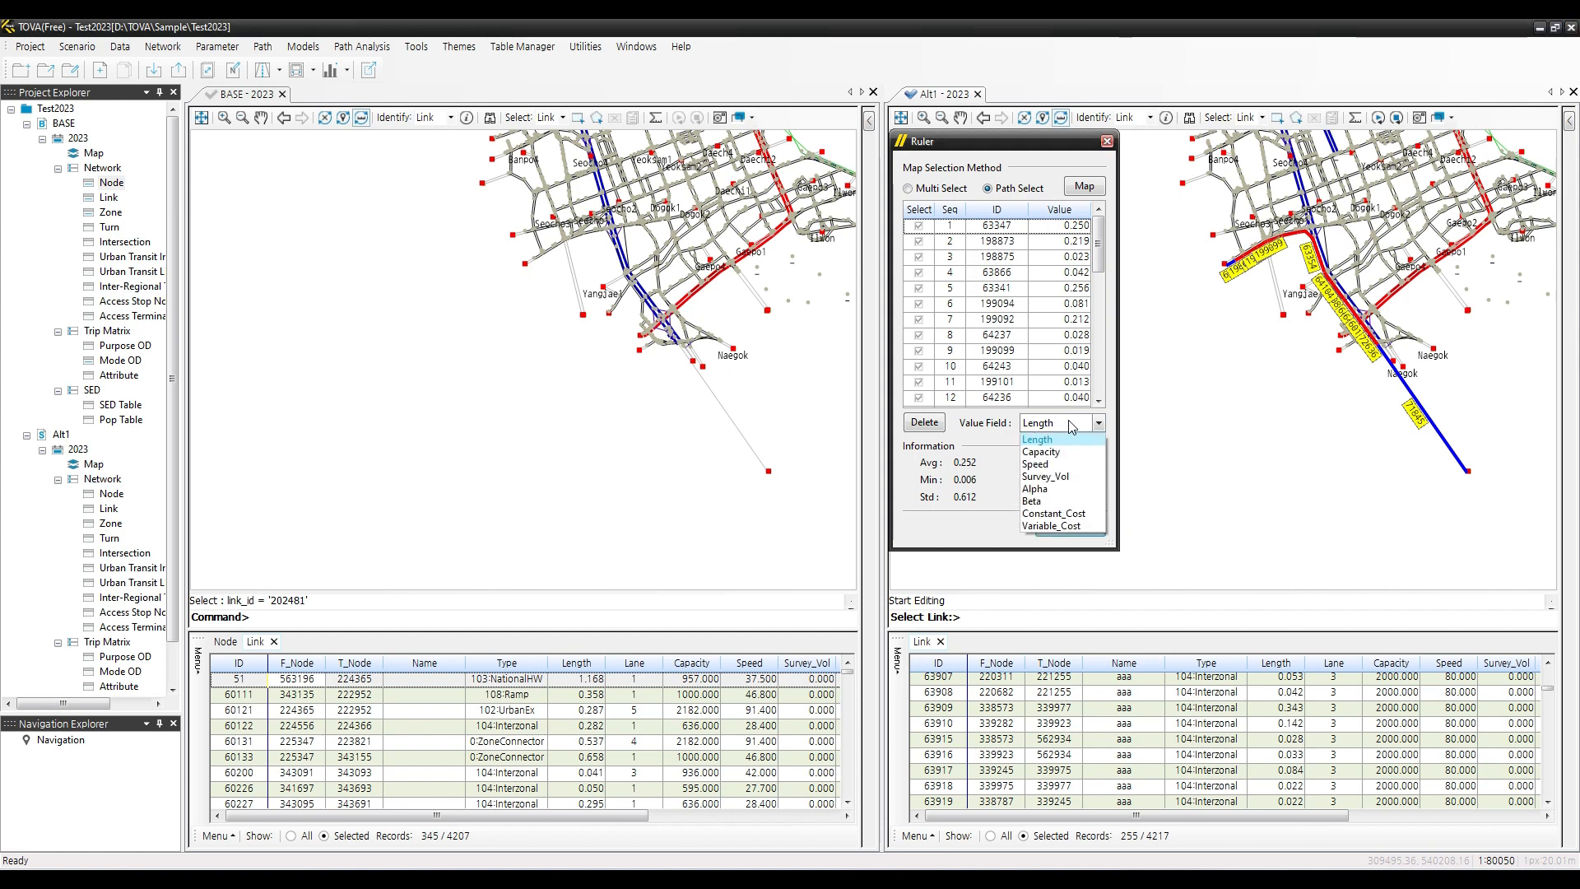
click(1073, 426)
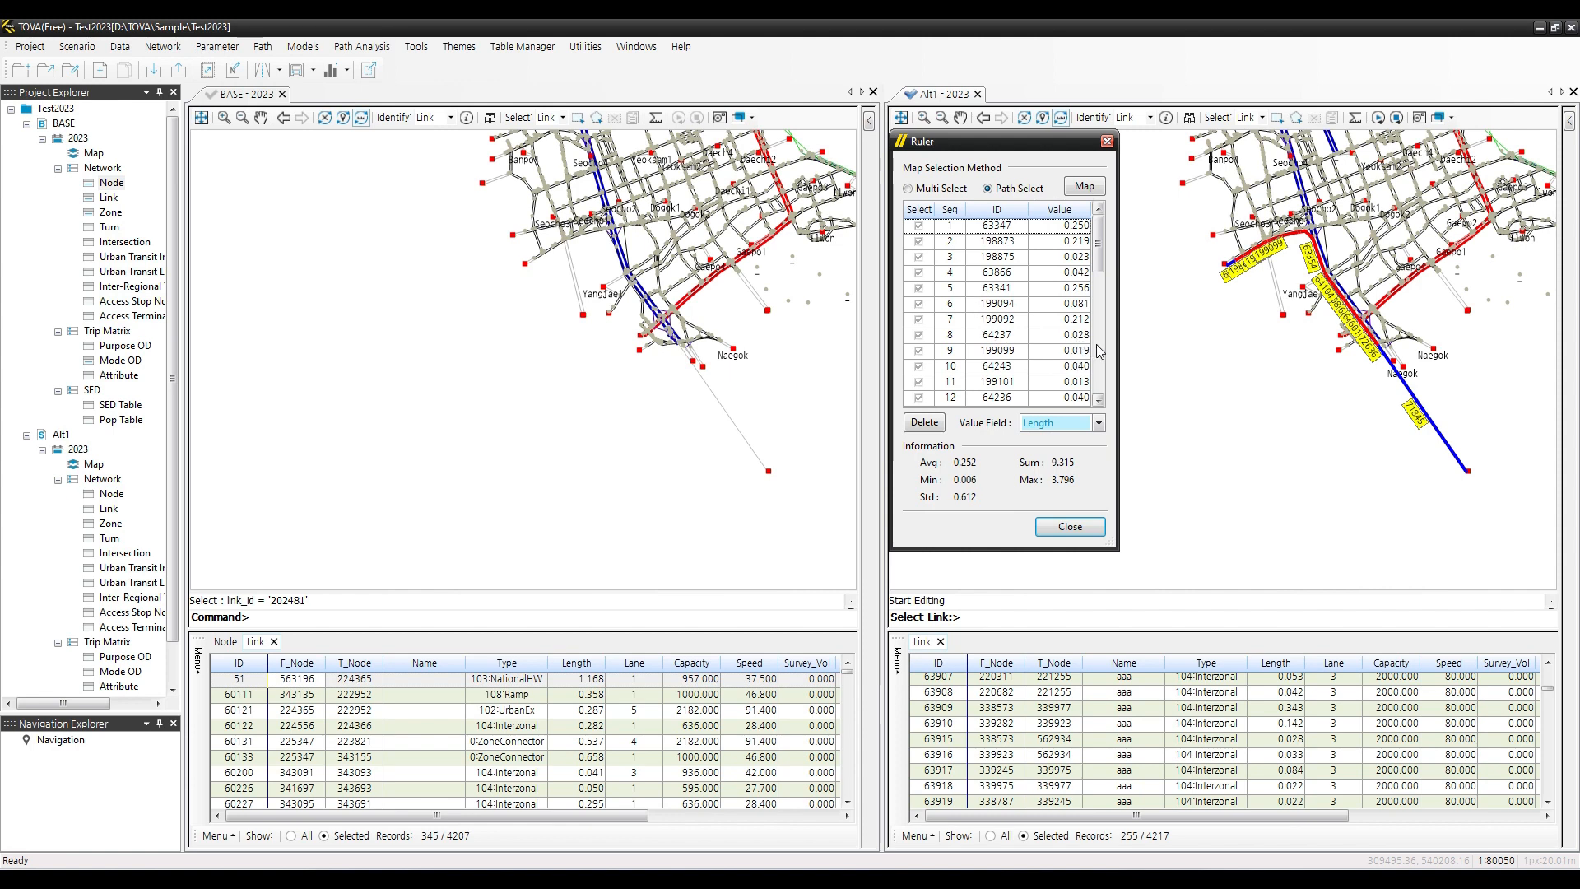
click(1091, 525)
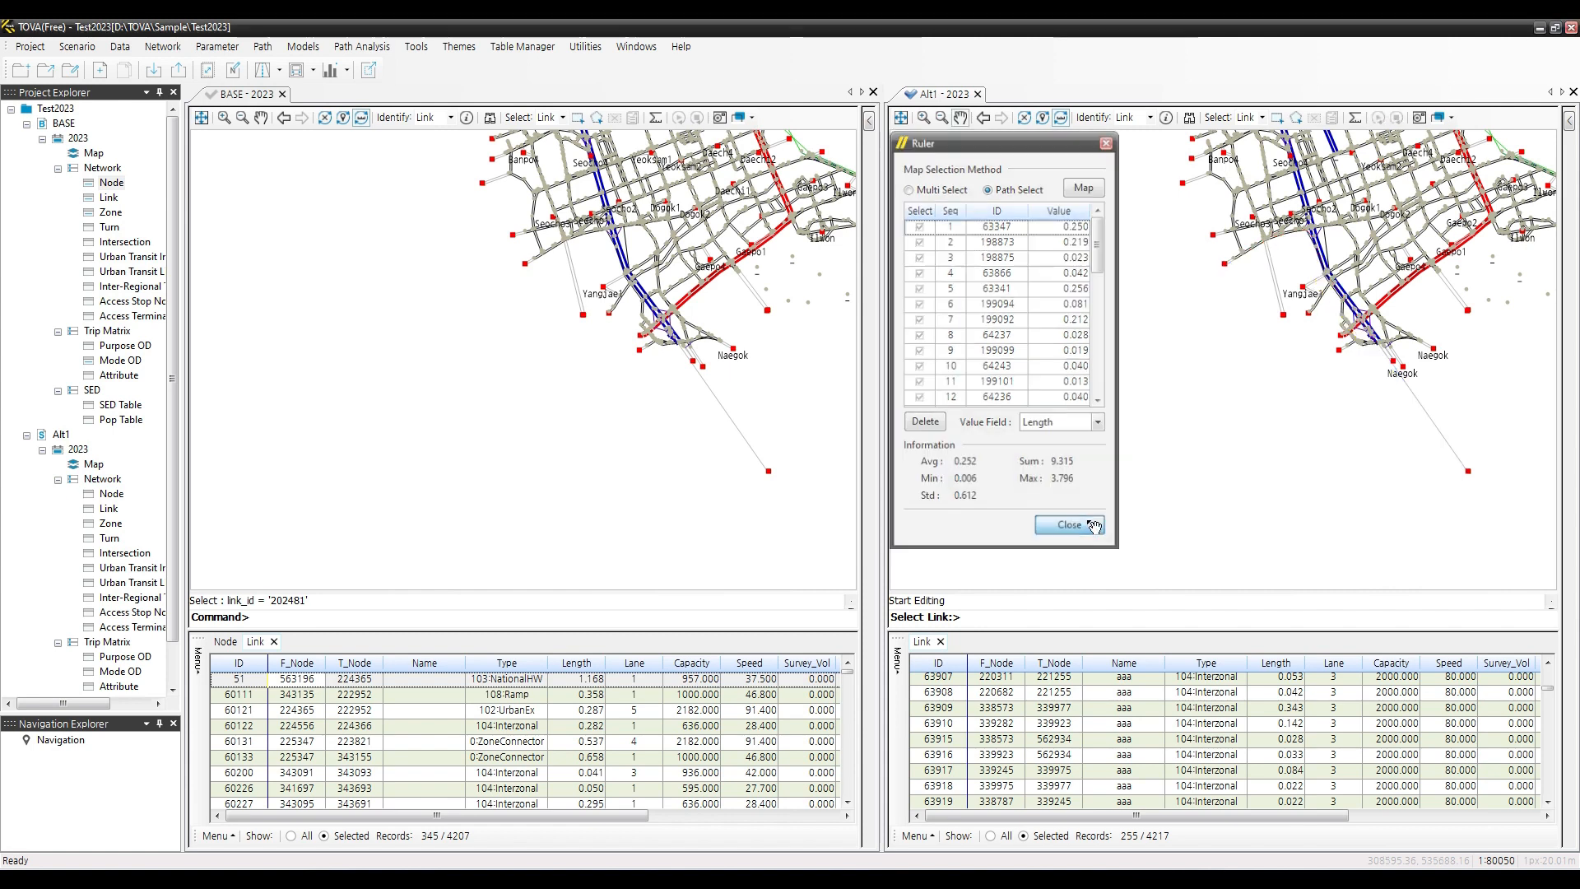
Centre the whole Alt1 network in view and save the map image to the Desktop as Test2023 in BMP format
drag(1310, 318, 1159, 443)
drag(1370, 270, 1357, 354)
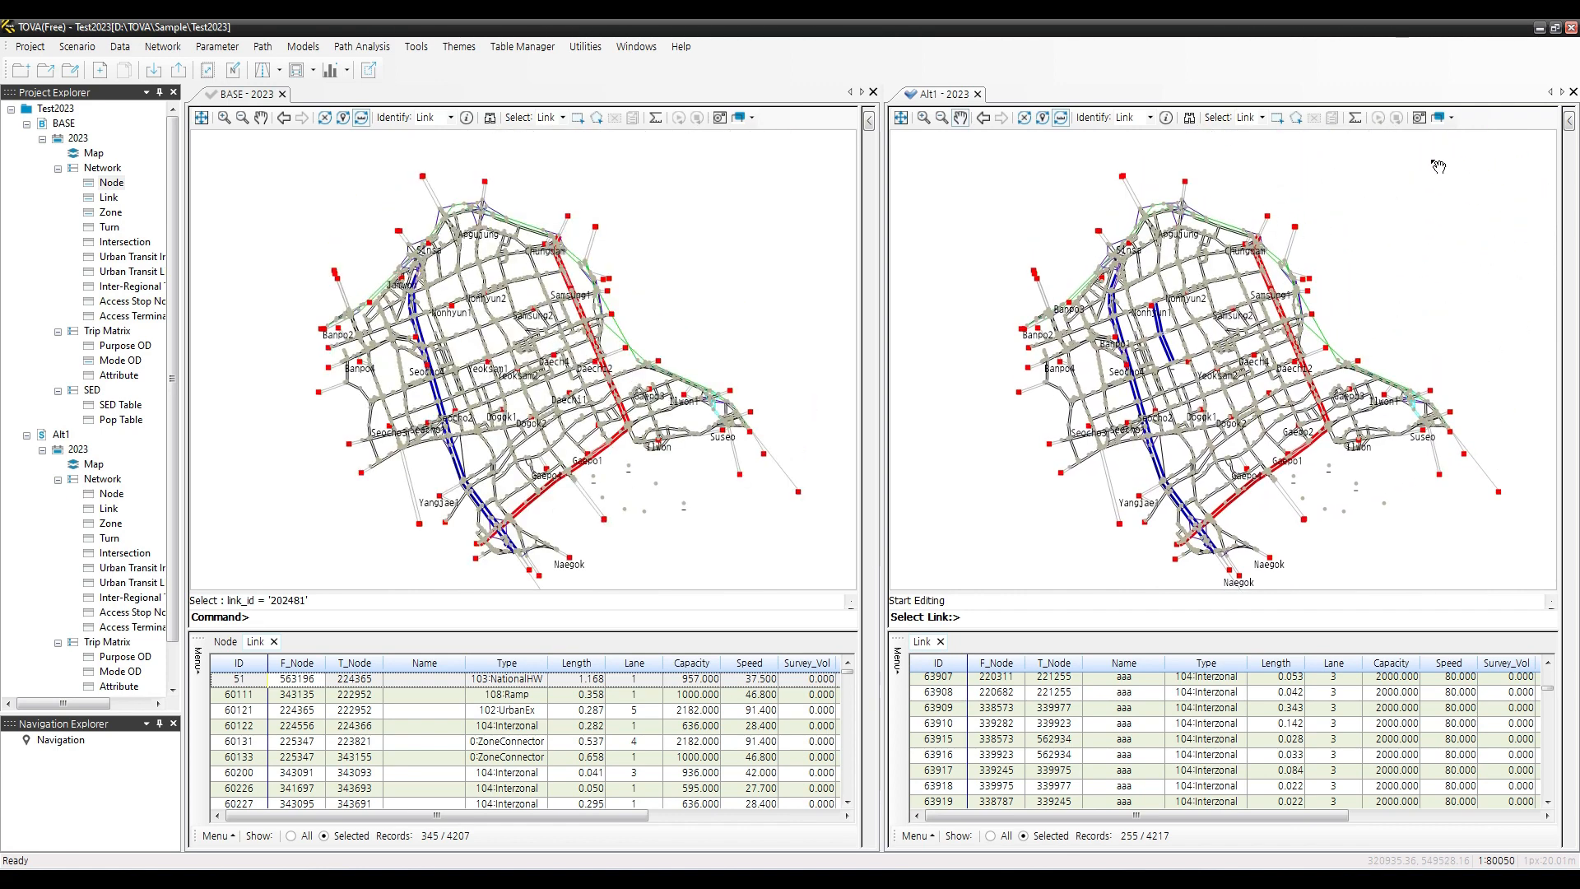
click(1419, 117)
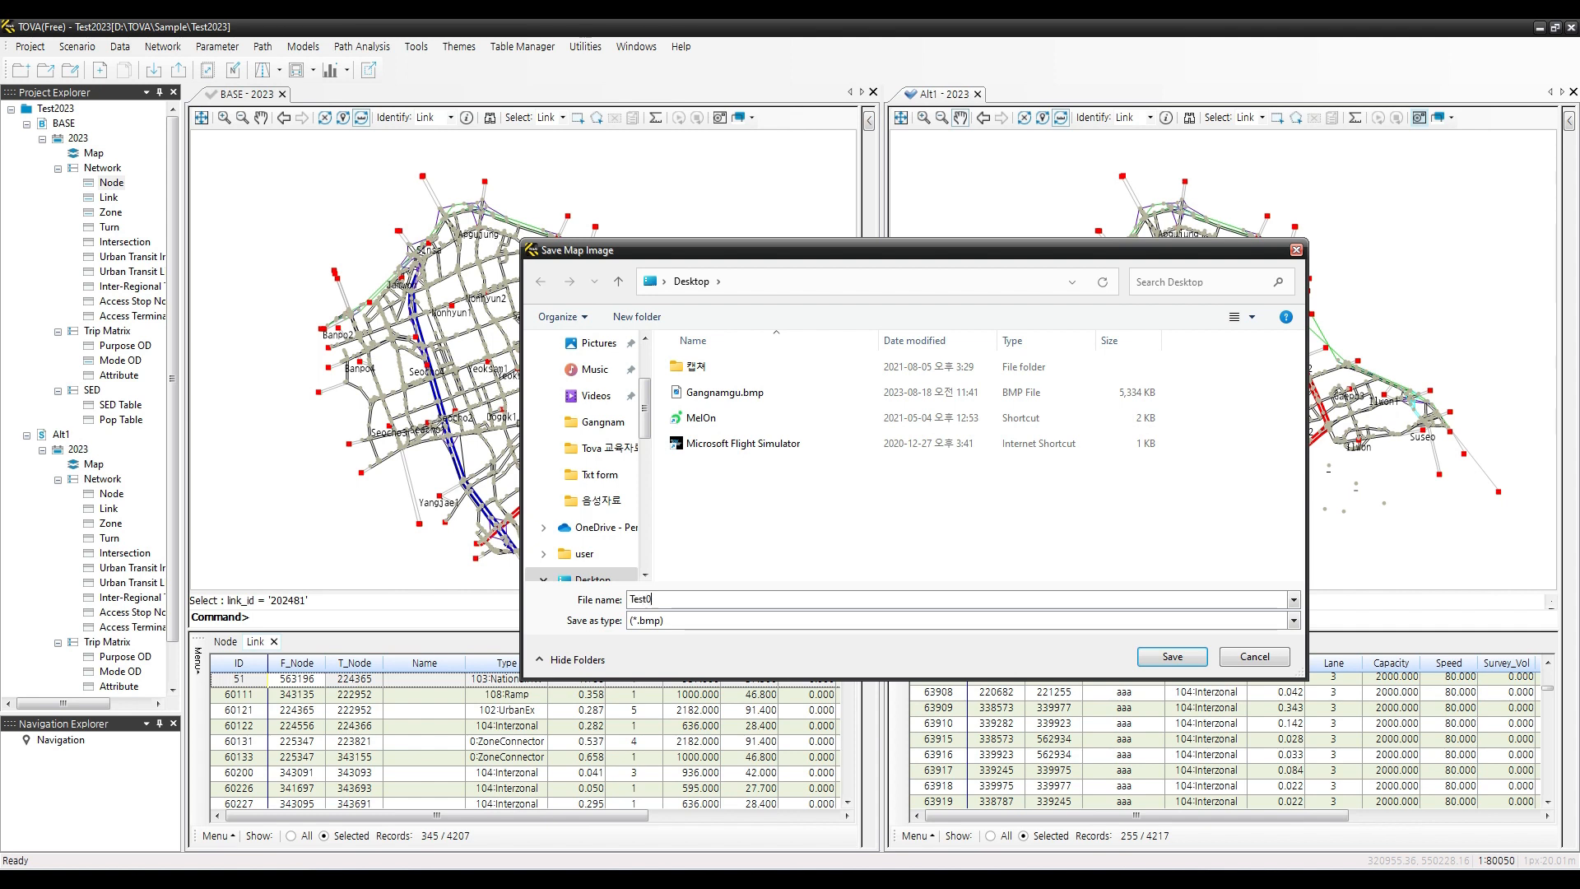
text(2023)
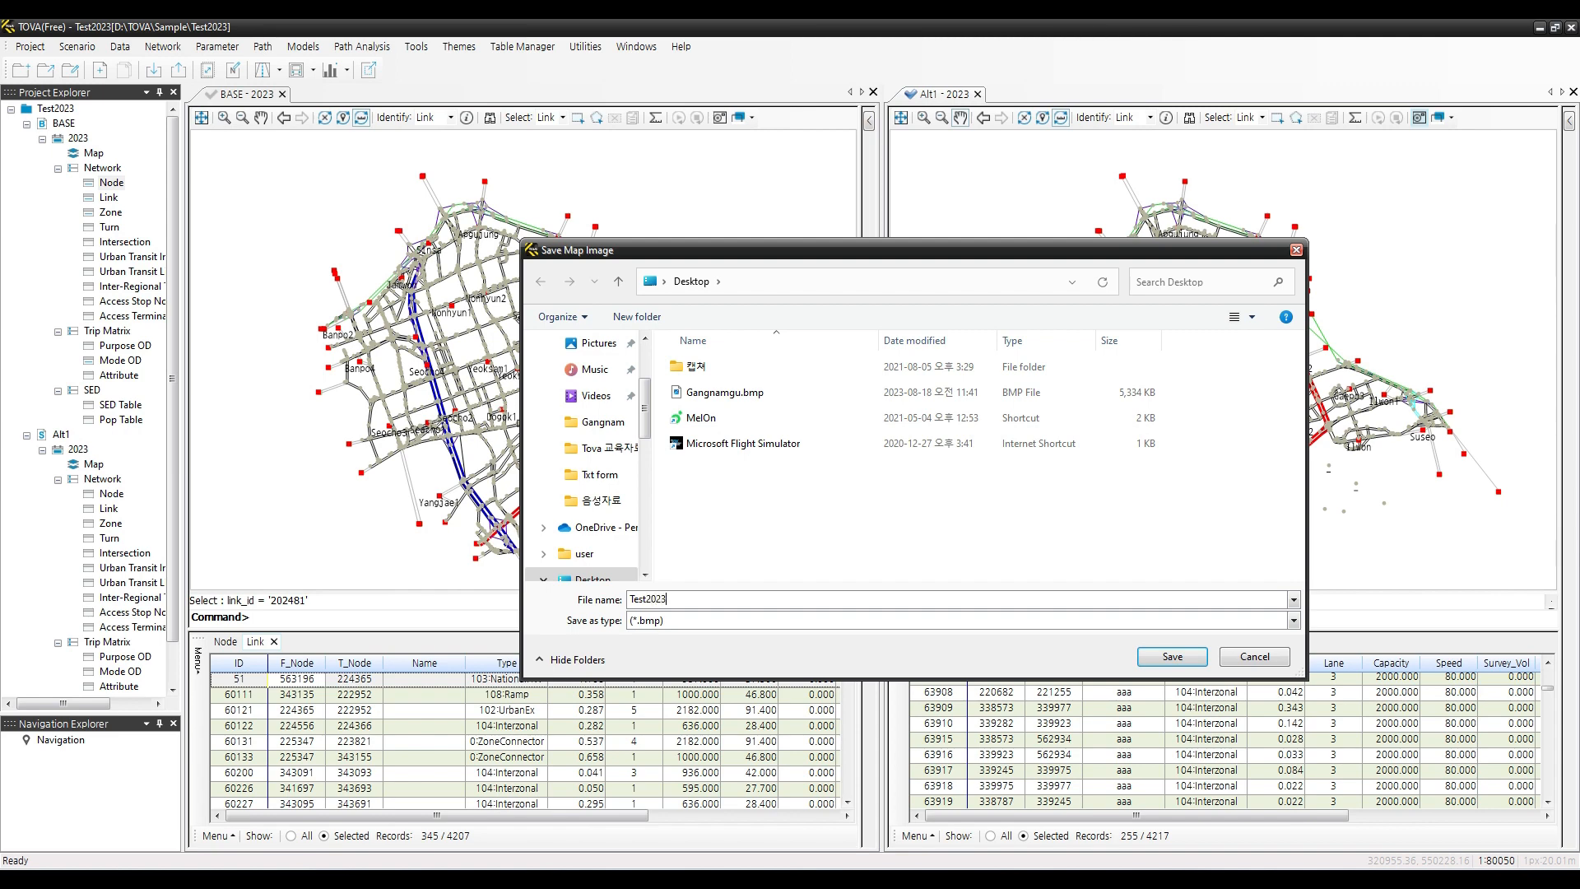
key(Return)
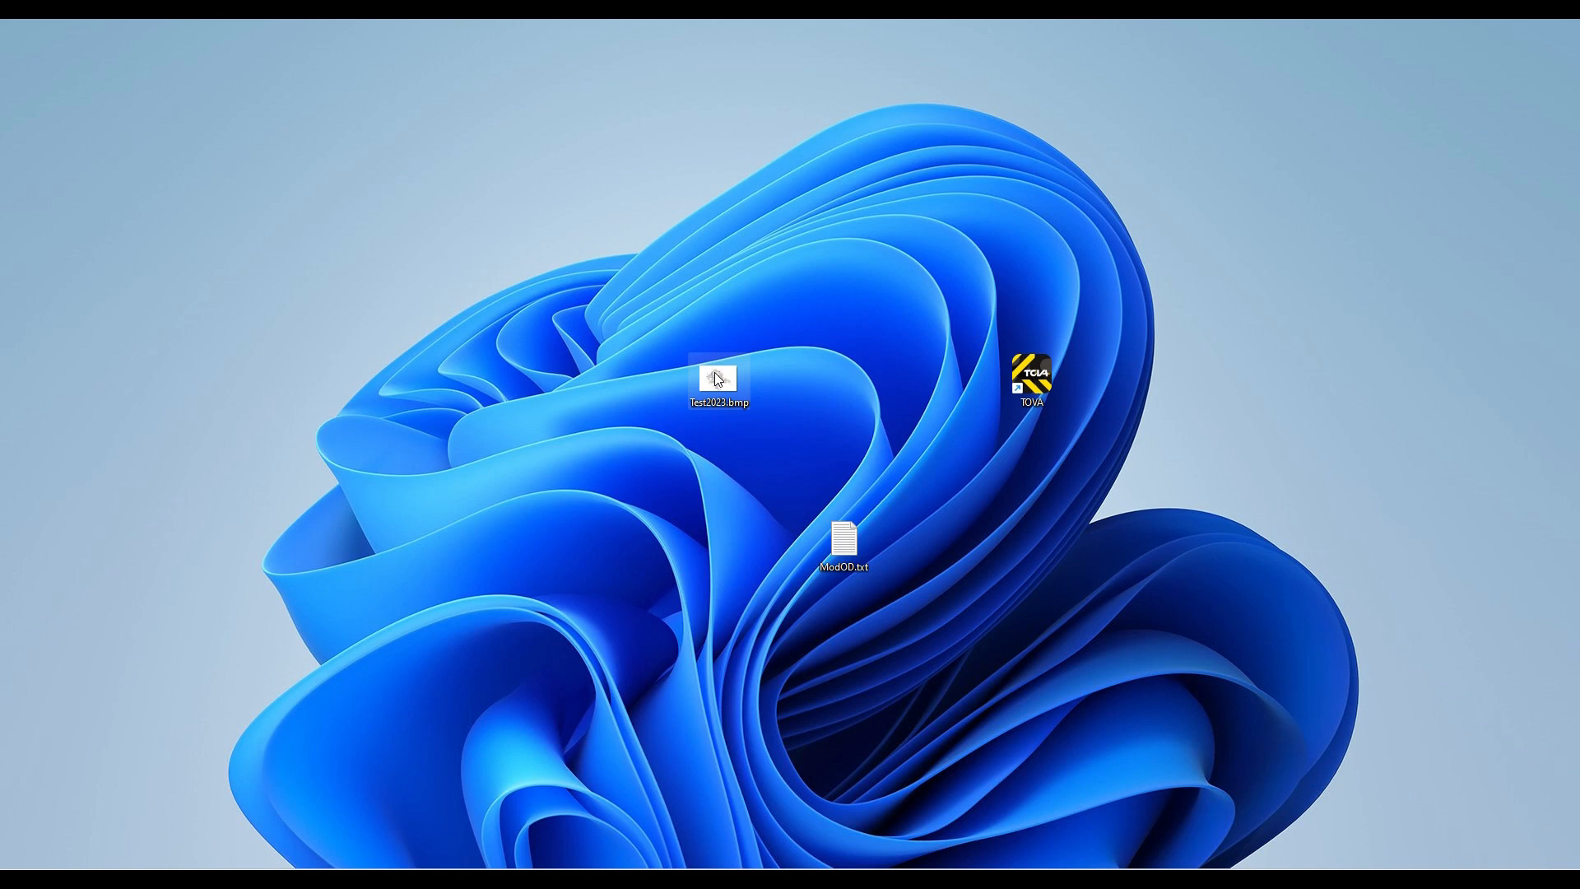
View the saved Test2023.bmp from the desktop, always using Photos for this file type, and return to TOVA
double_click(718, 380)
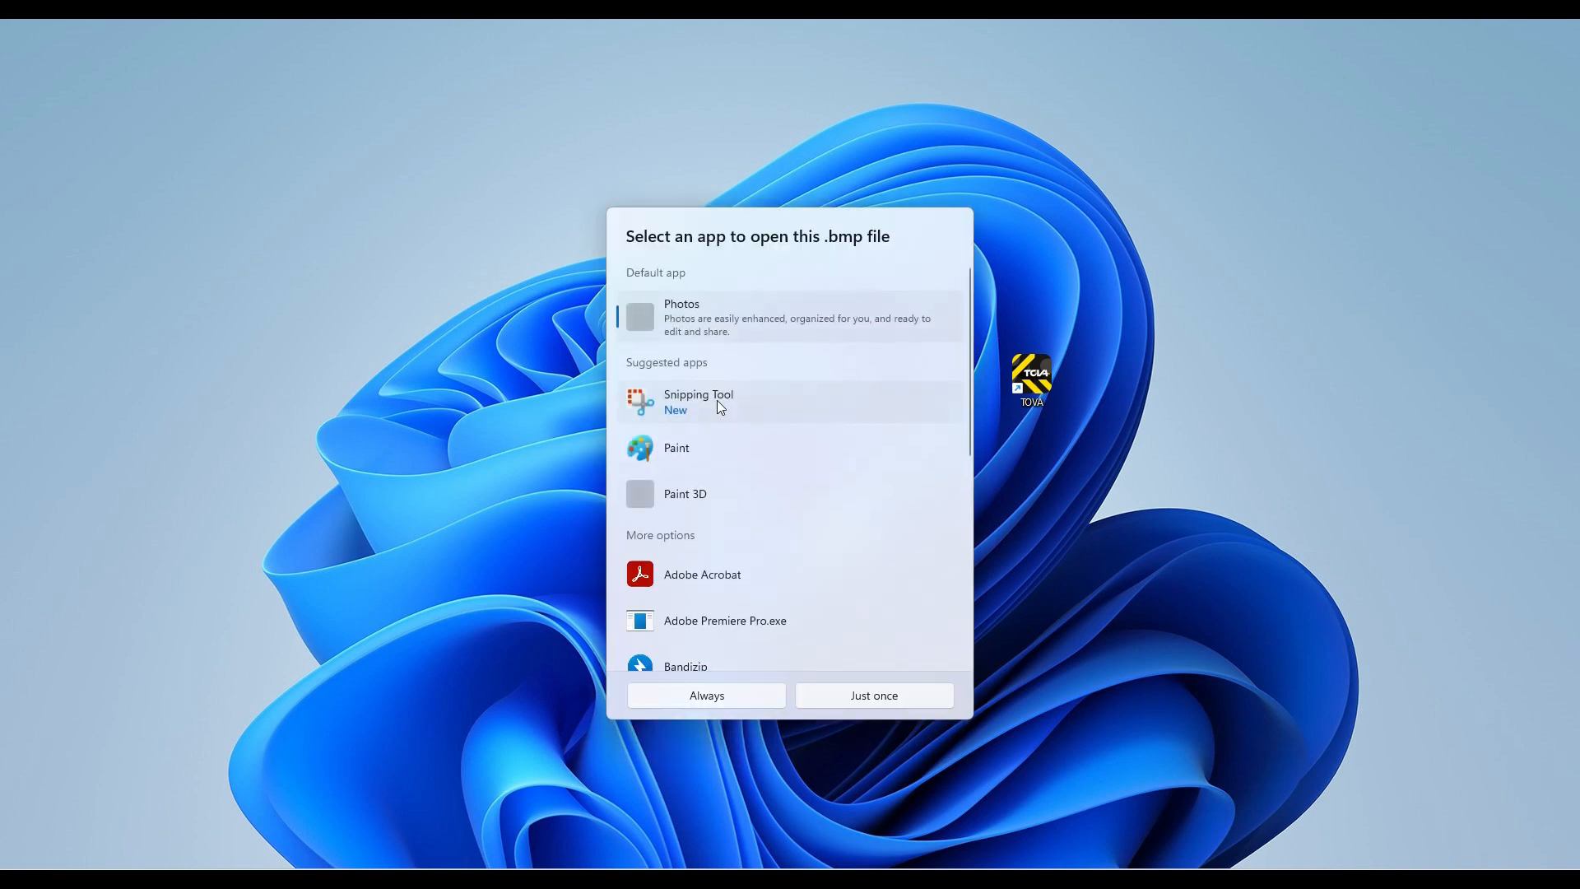
click(729, 698)
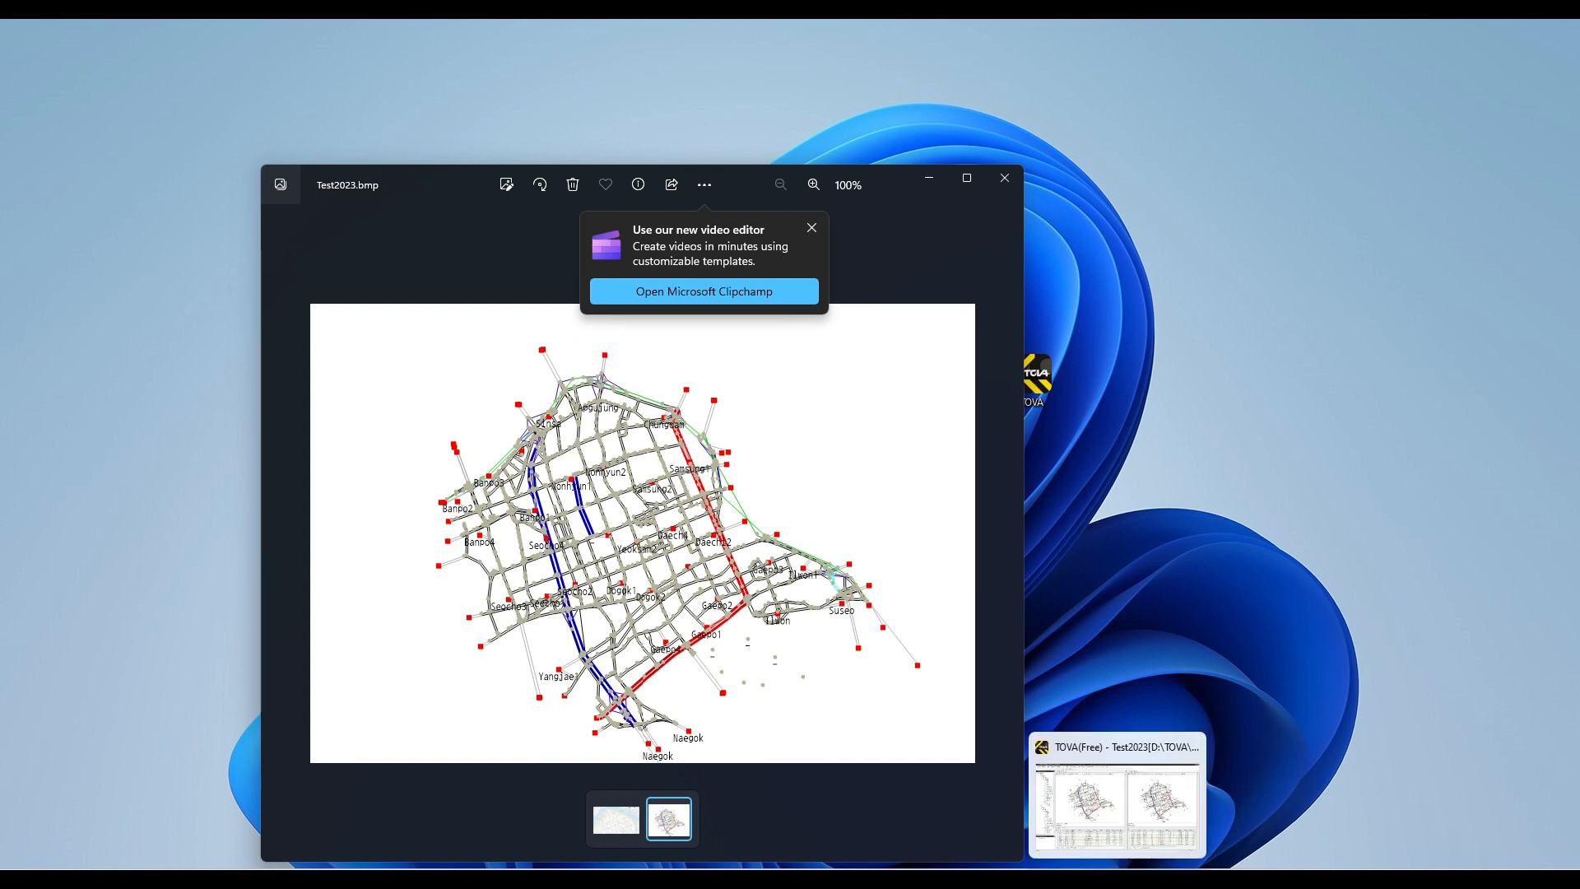
click(1118, 880)
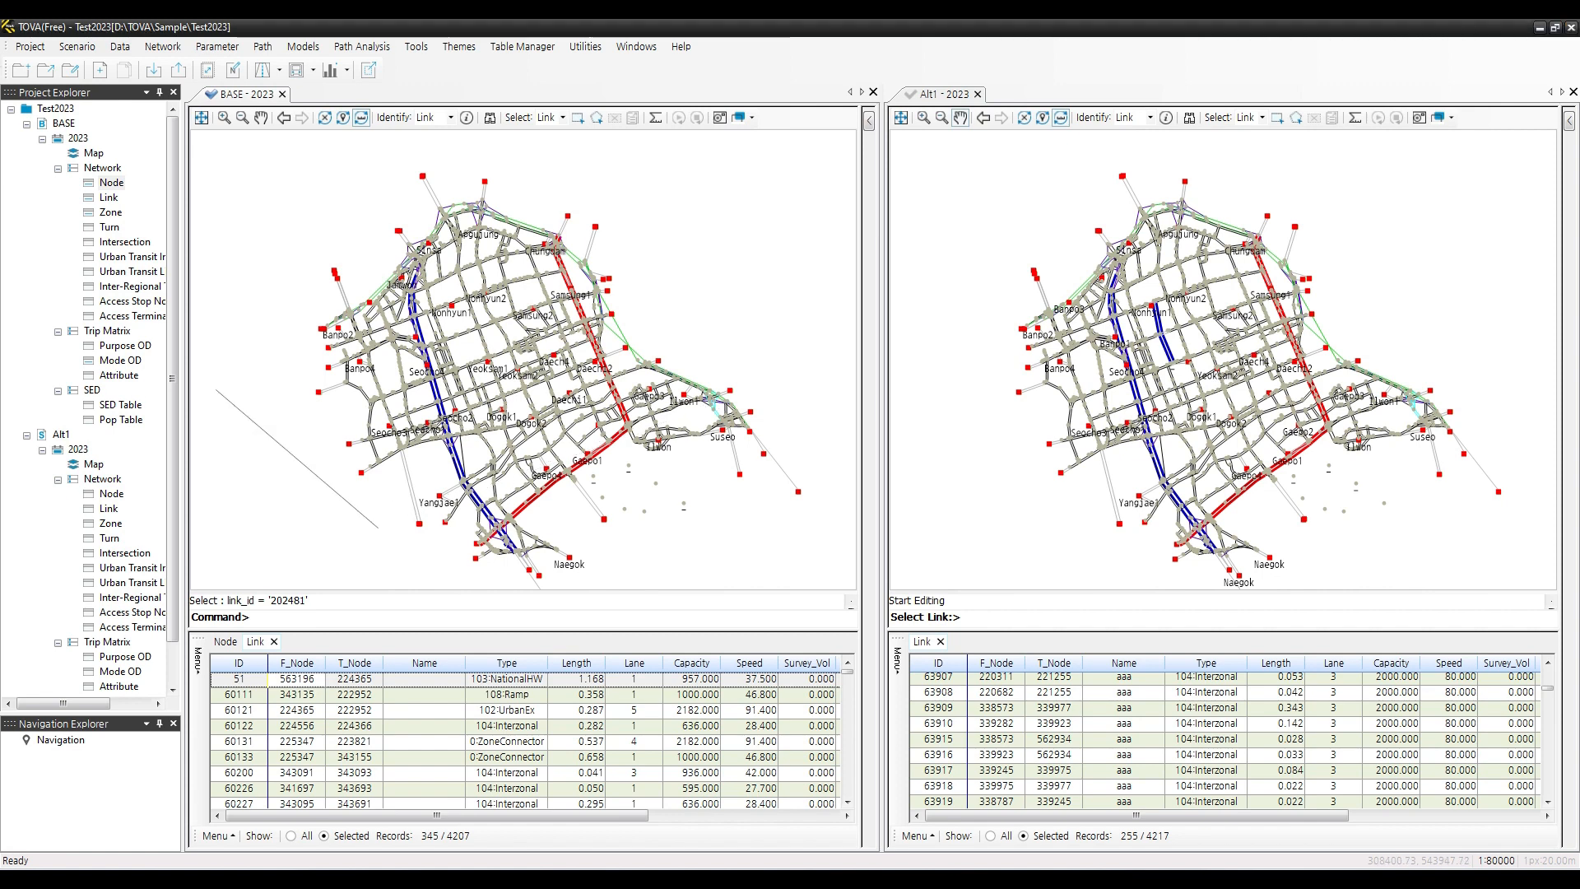
Set the Alt1 map's background colour to light grey
click(1423, 284)
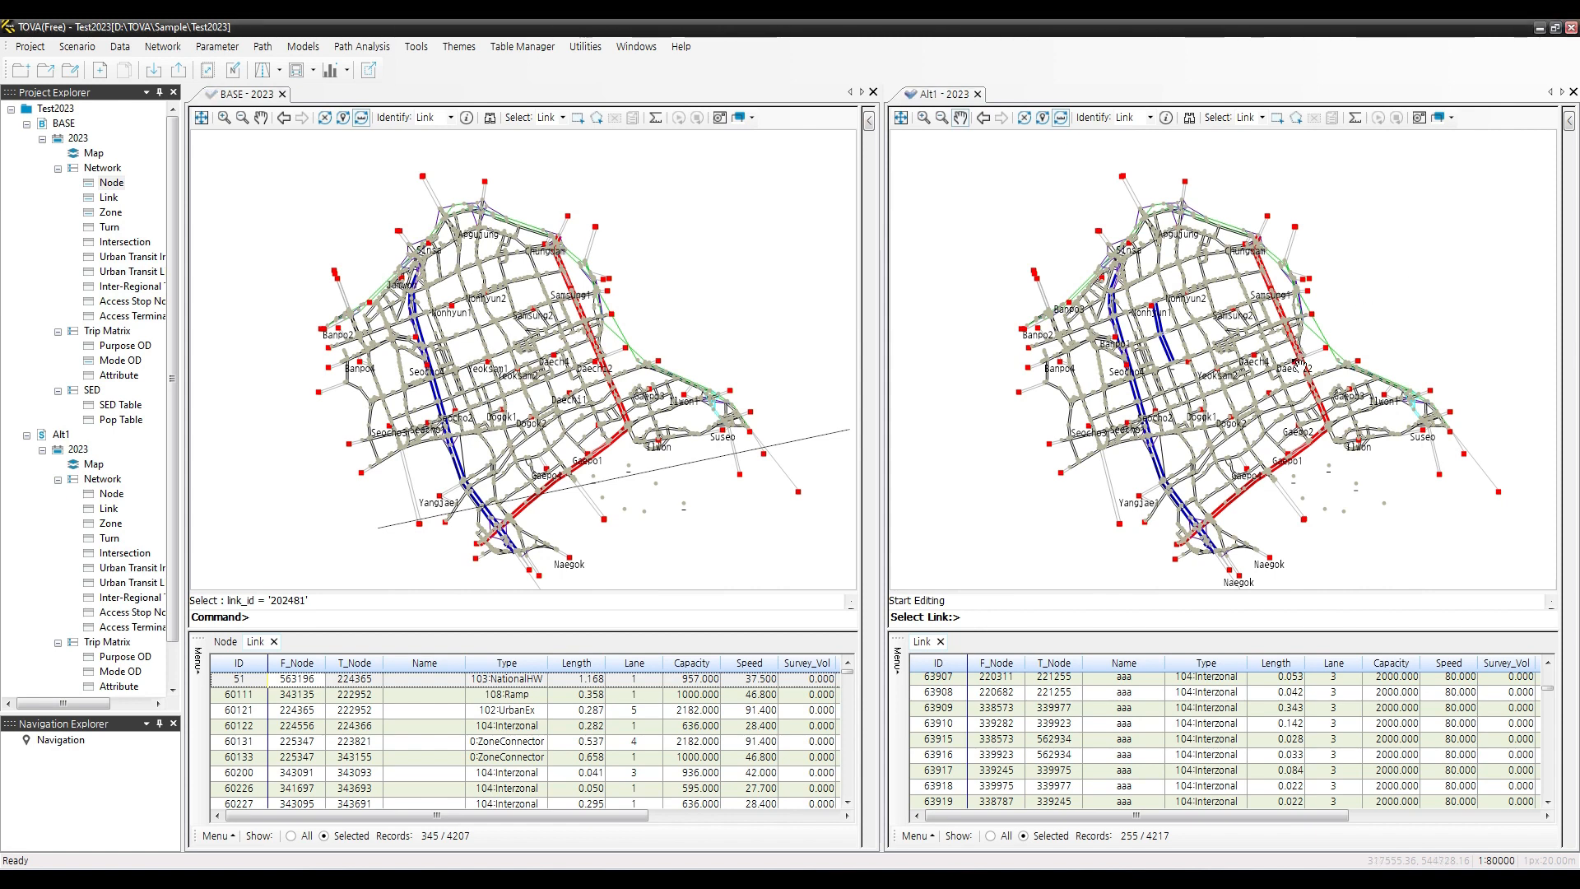
click(1441, 119)
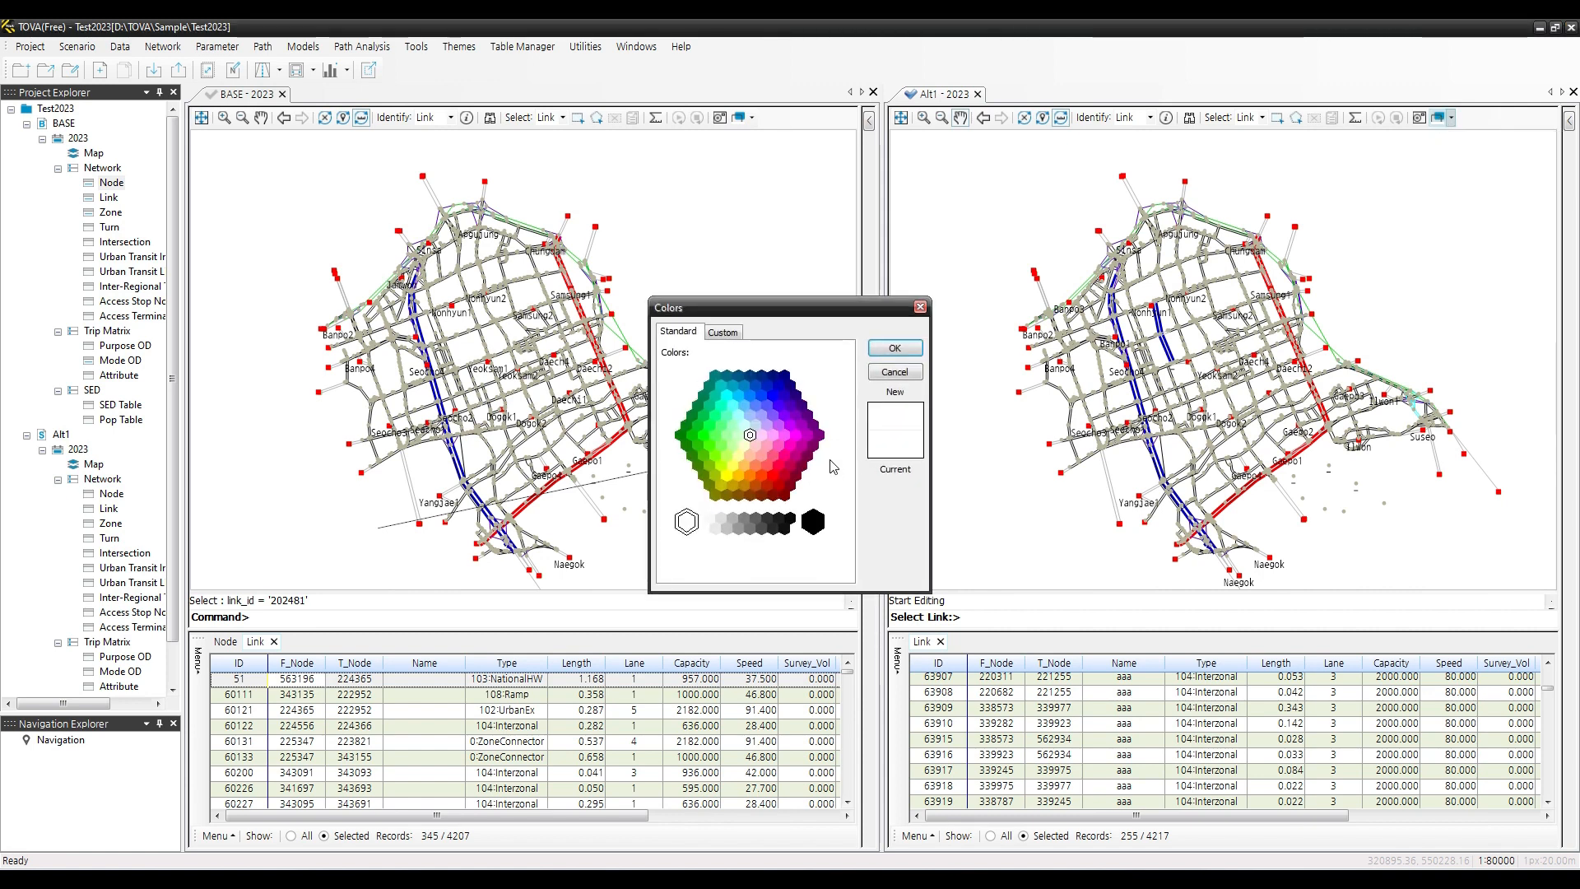
click(721, 519)
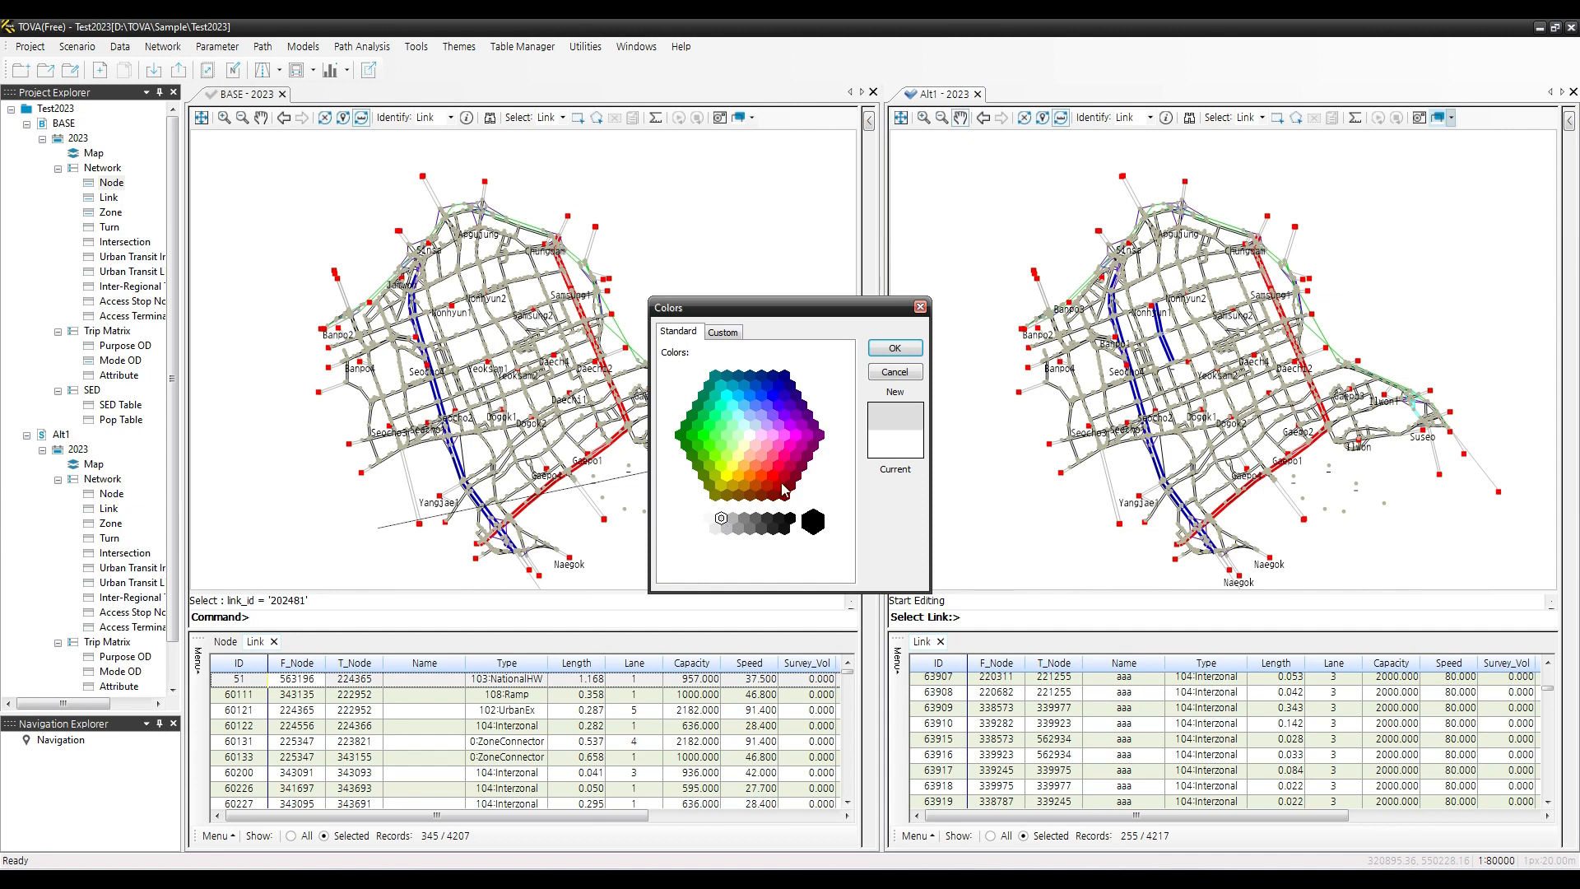
click(887, 347)
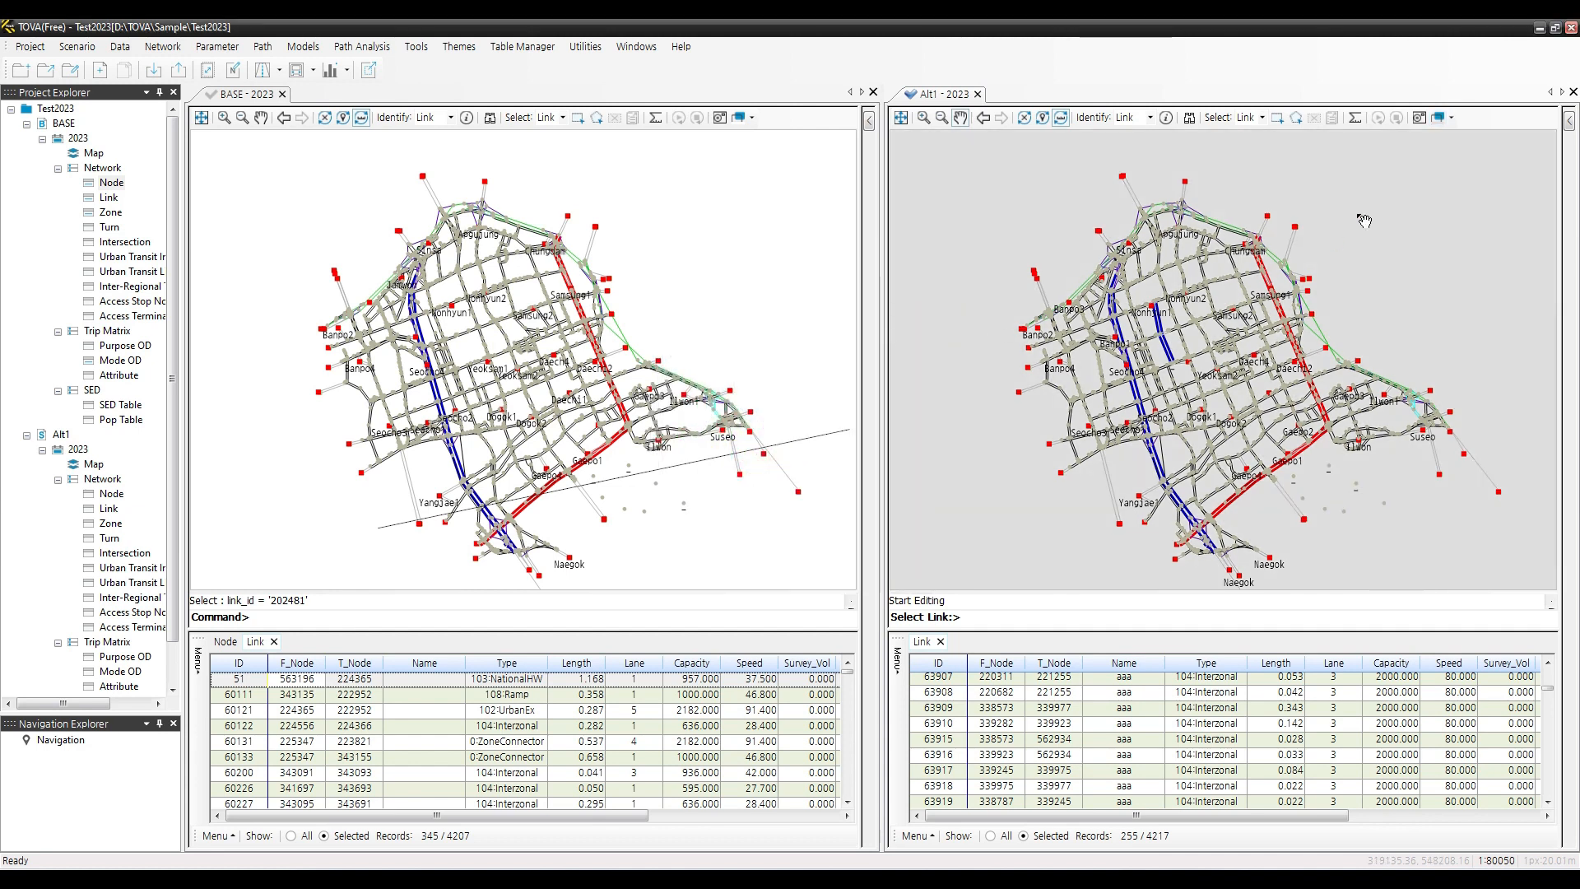
Set the Alt1 map's background colour to light yellow
click(1438, 118)
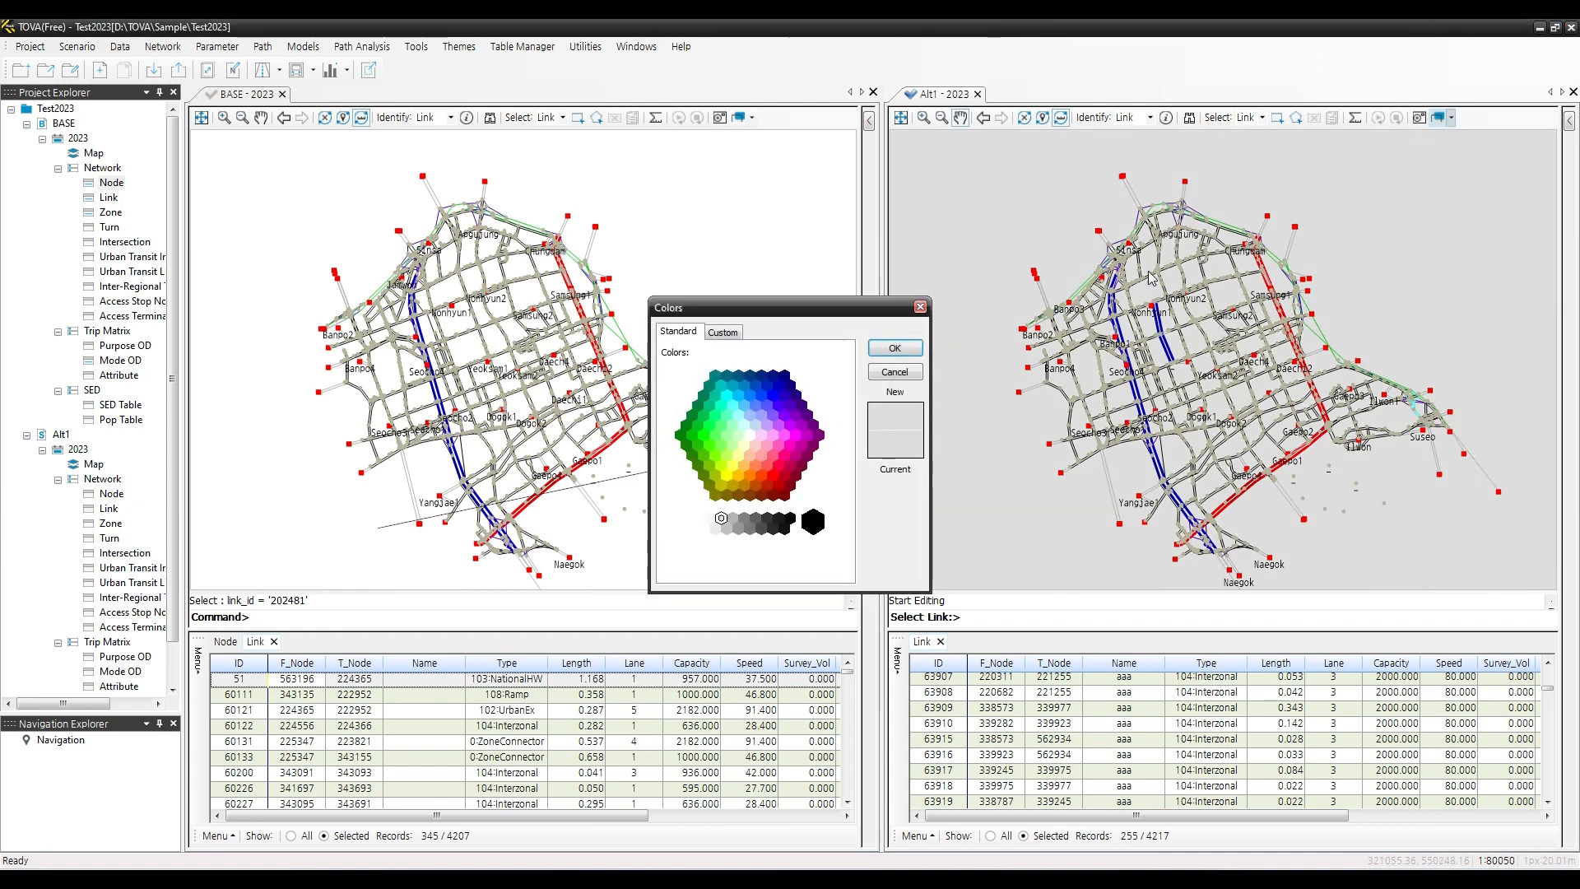
click(738, 456)
click(894, 347)
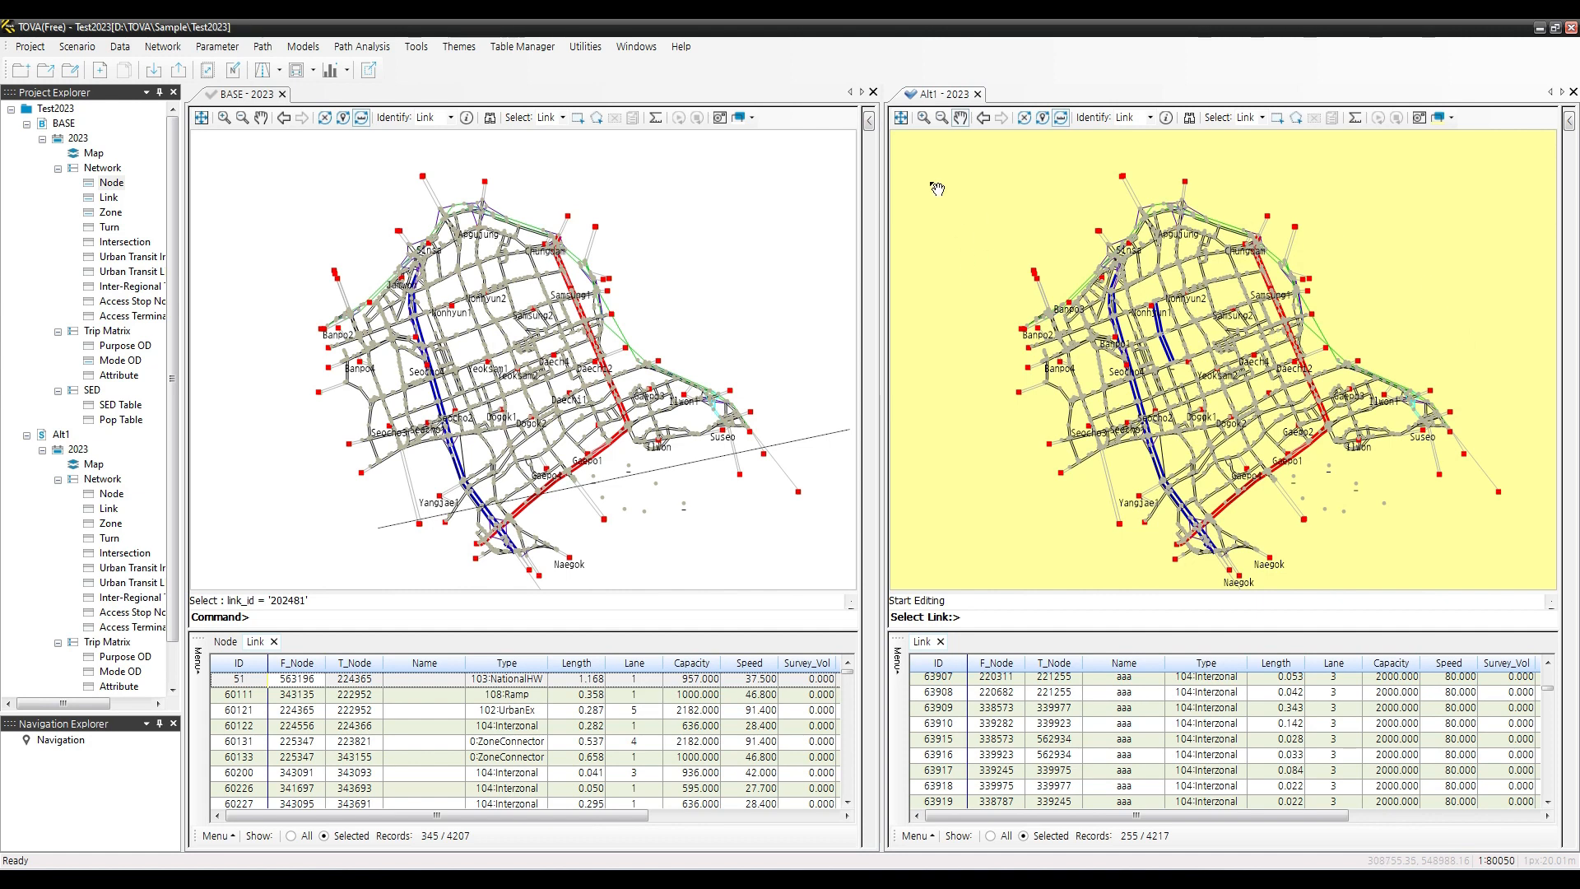
Close the BASE map view and the Alt1 Link table so that only the Alt1 map stays open
click(873, 92)
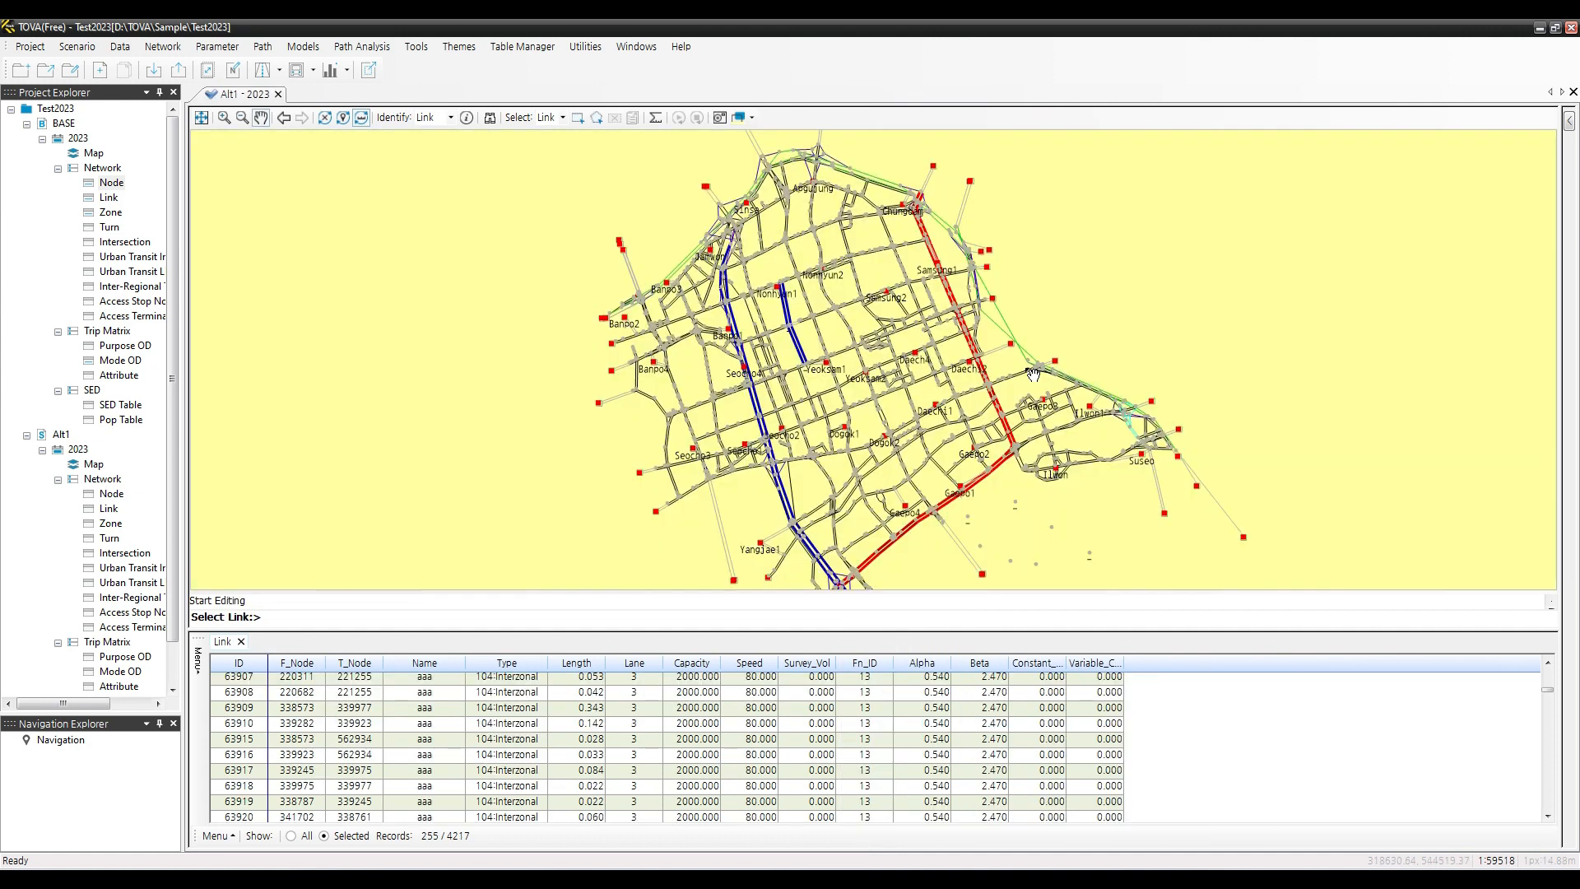
click(242, 641)
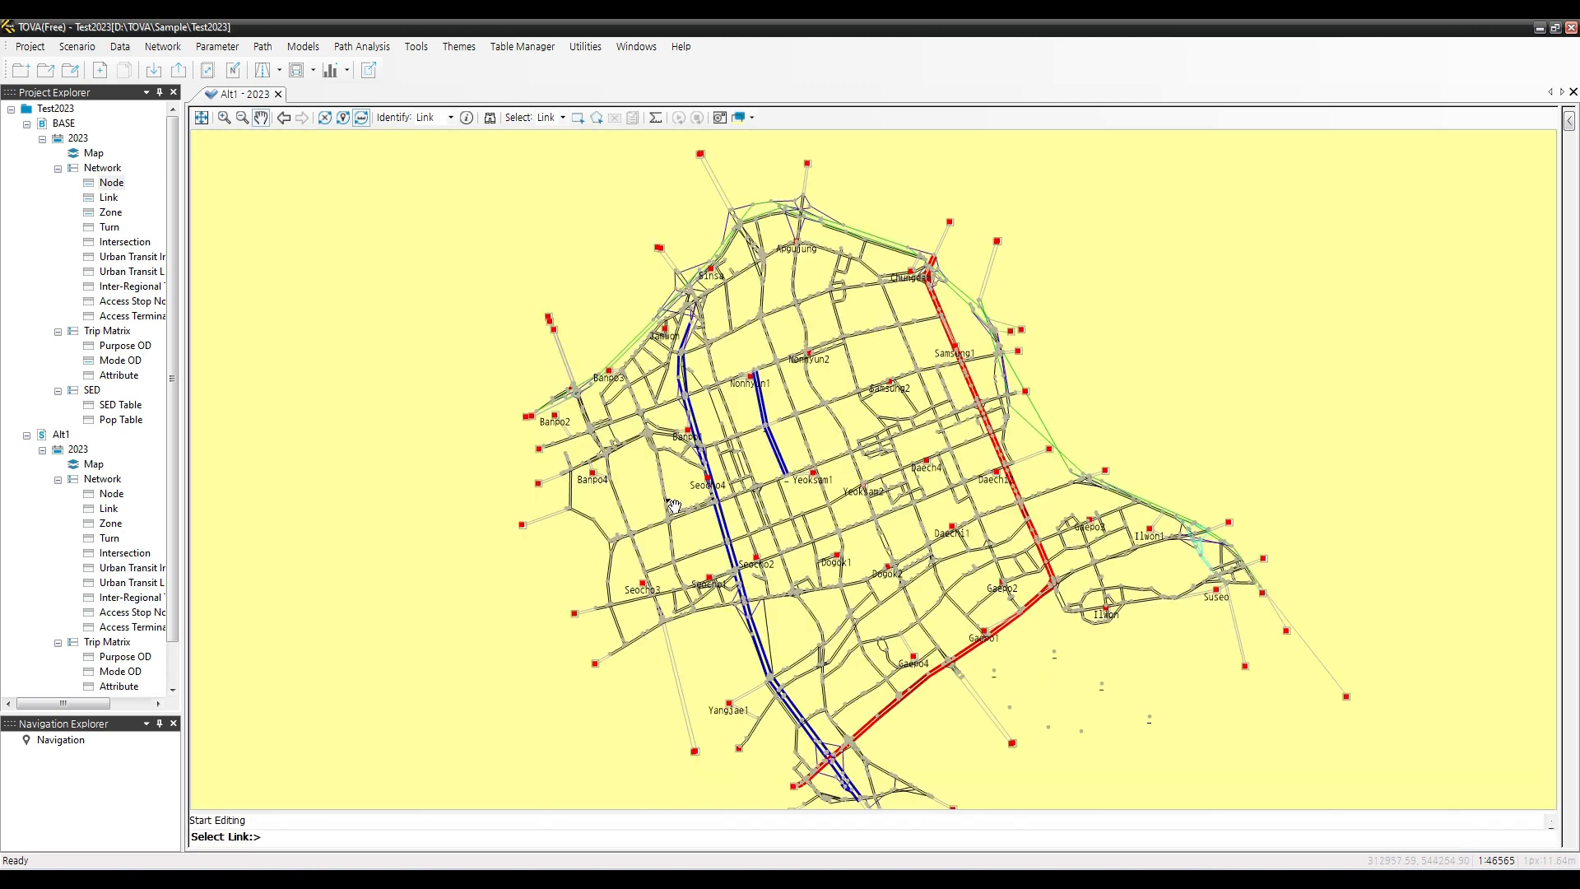